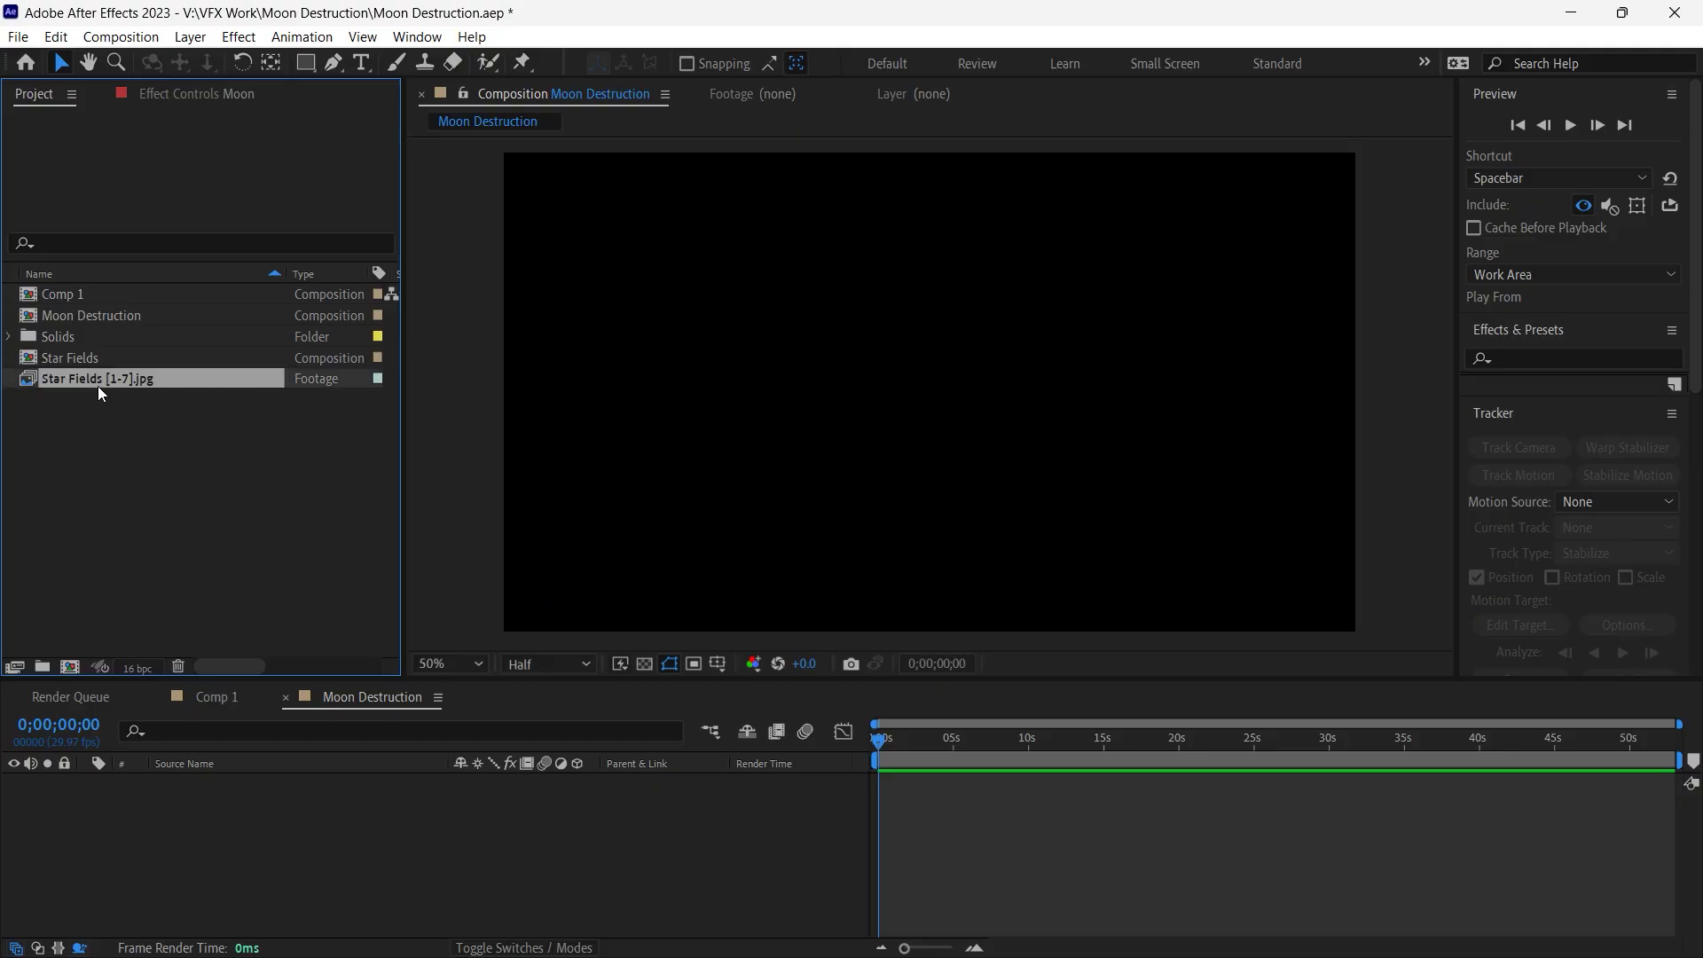
Add the Star Fields [1-7].jpg footage to the Moon Destruction timeline and apply Freeze Frame to it.
left_click_drag(98, 386, 283, 840)
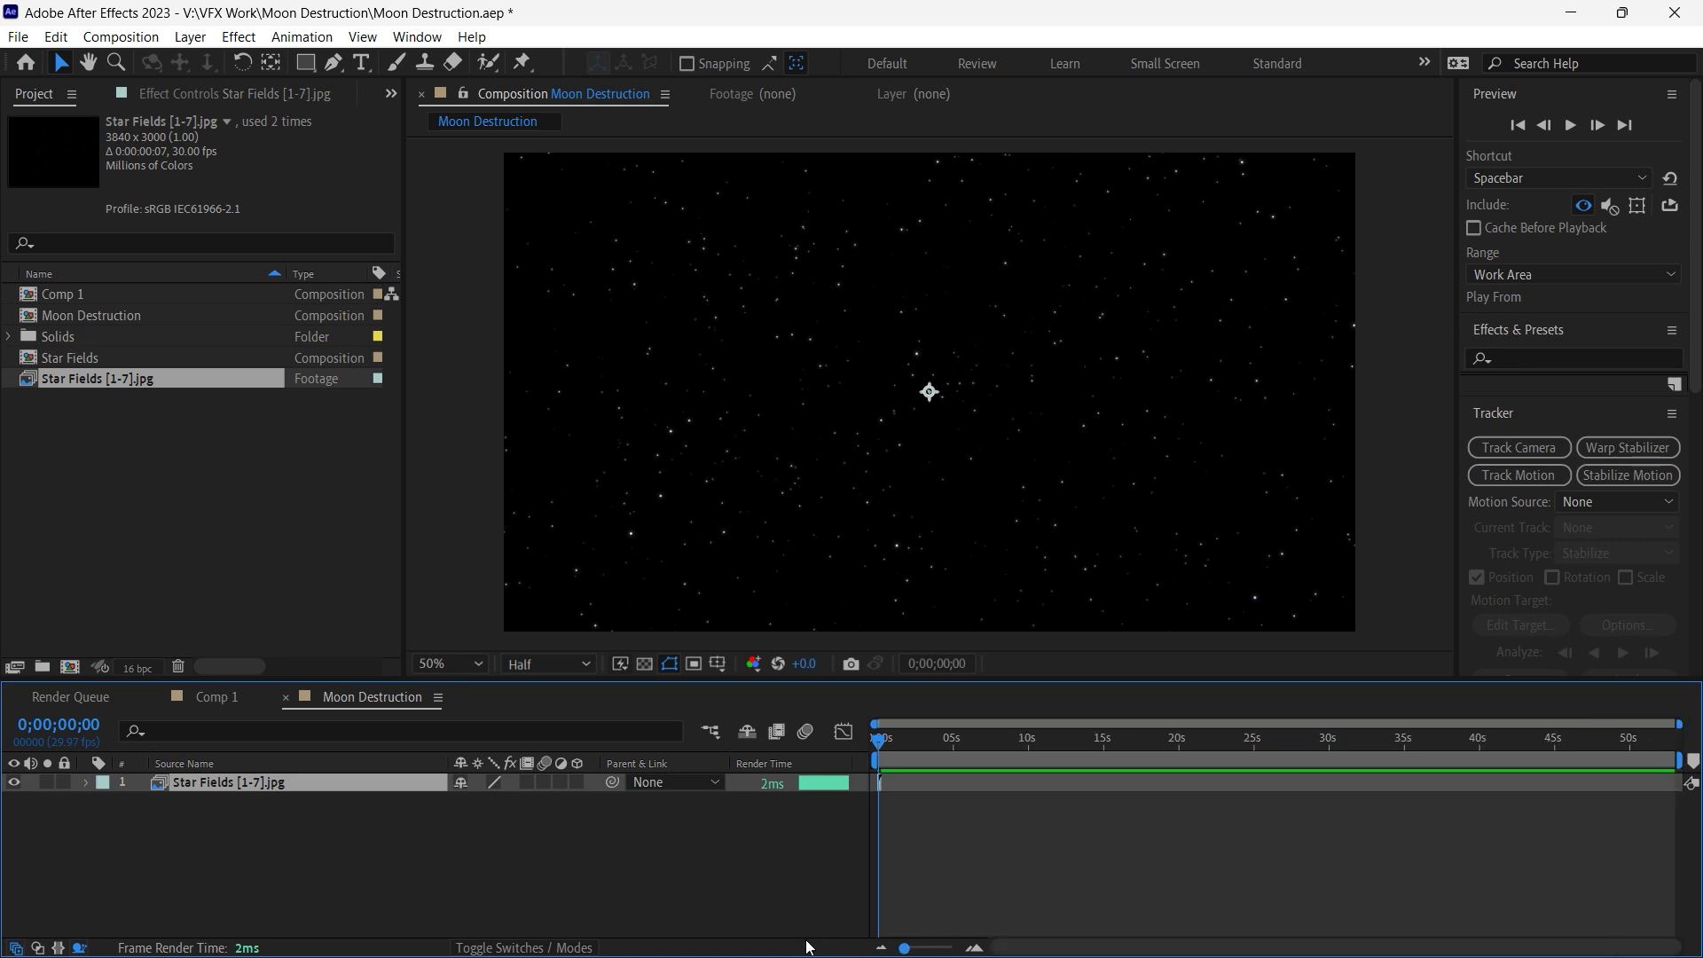
left_click_drag(904, 948, 1001, 954)
right_click(1011, 784)
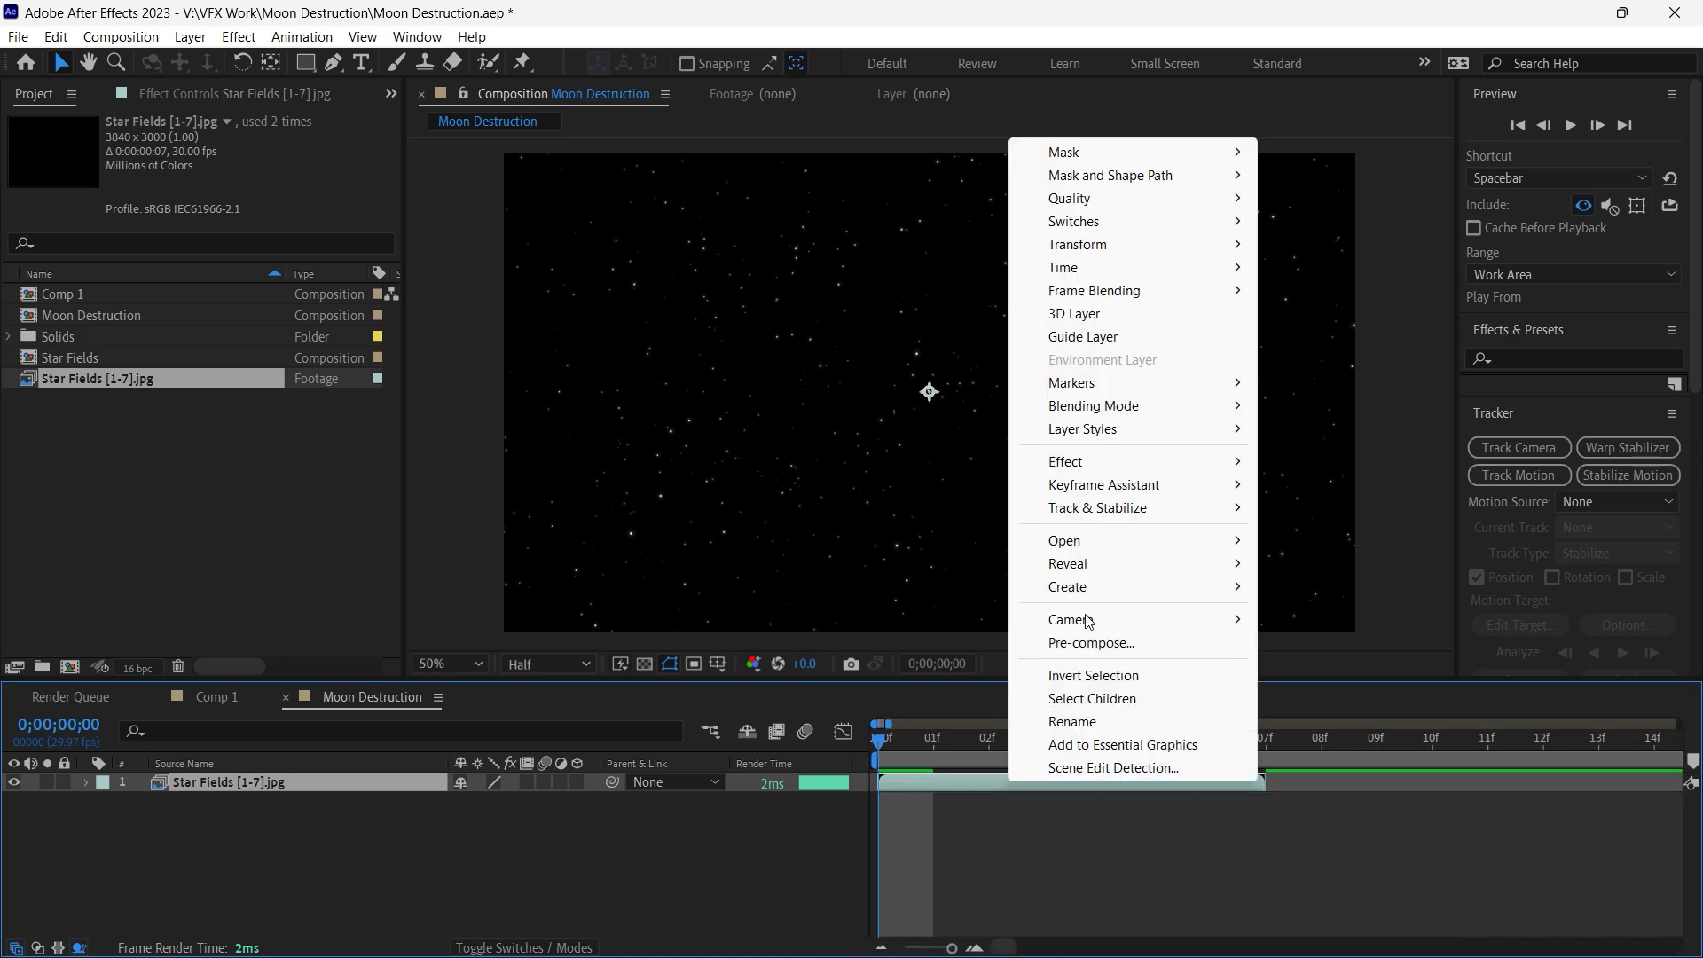
mouse_move(1073, 266)
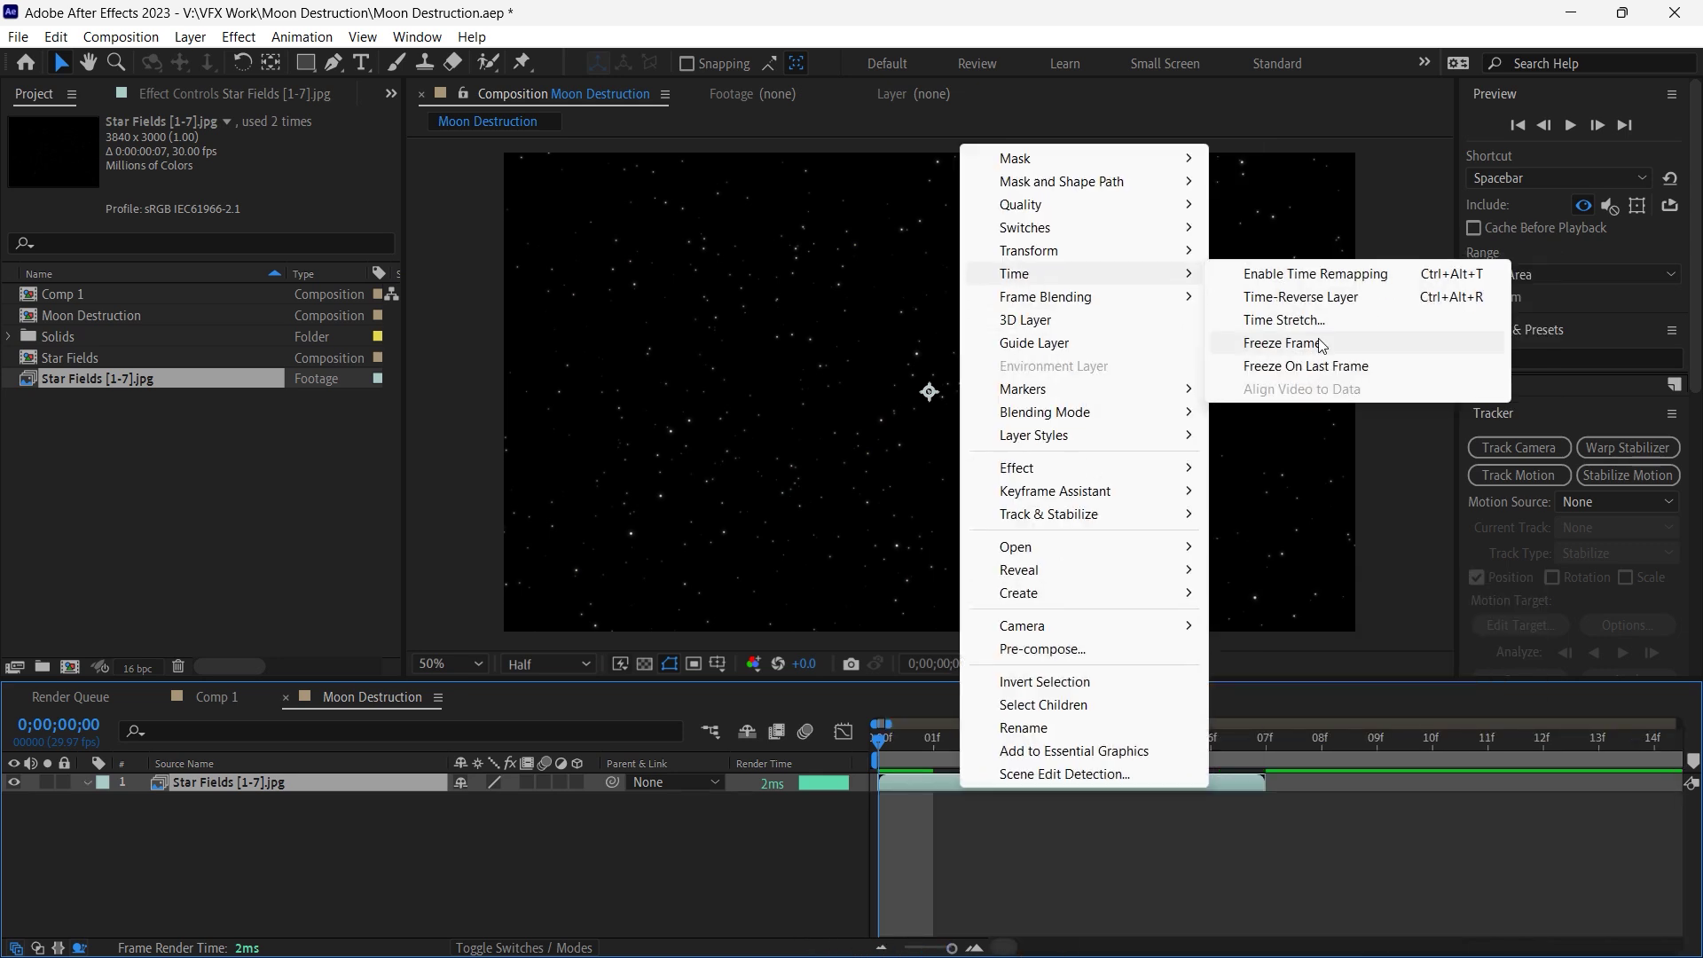
left_click(1331, 337)
key(";")
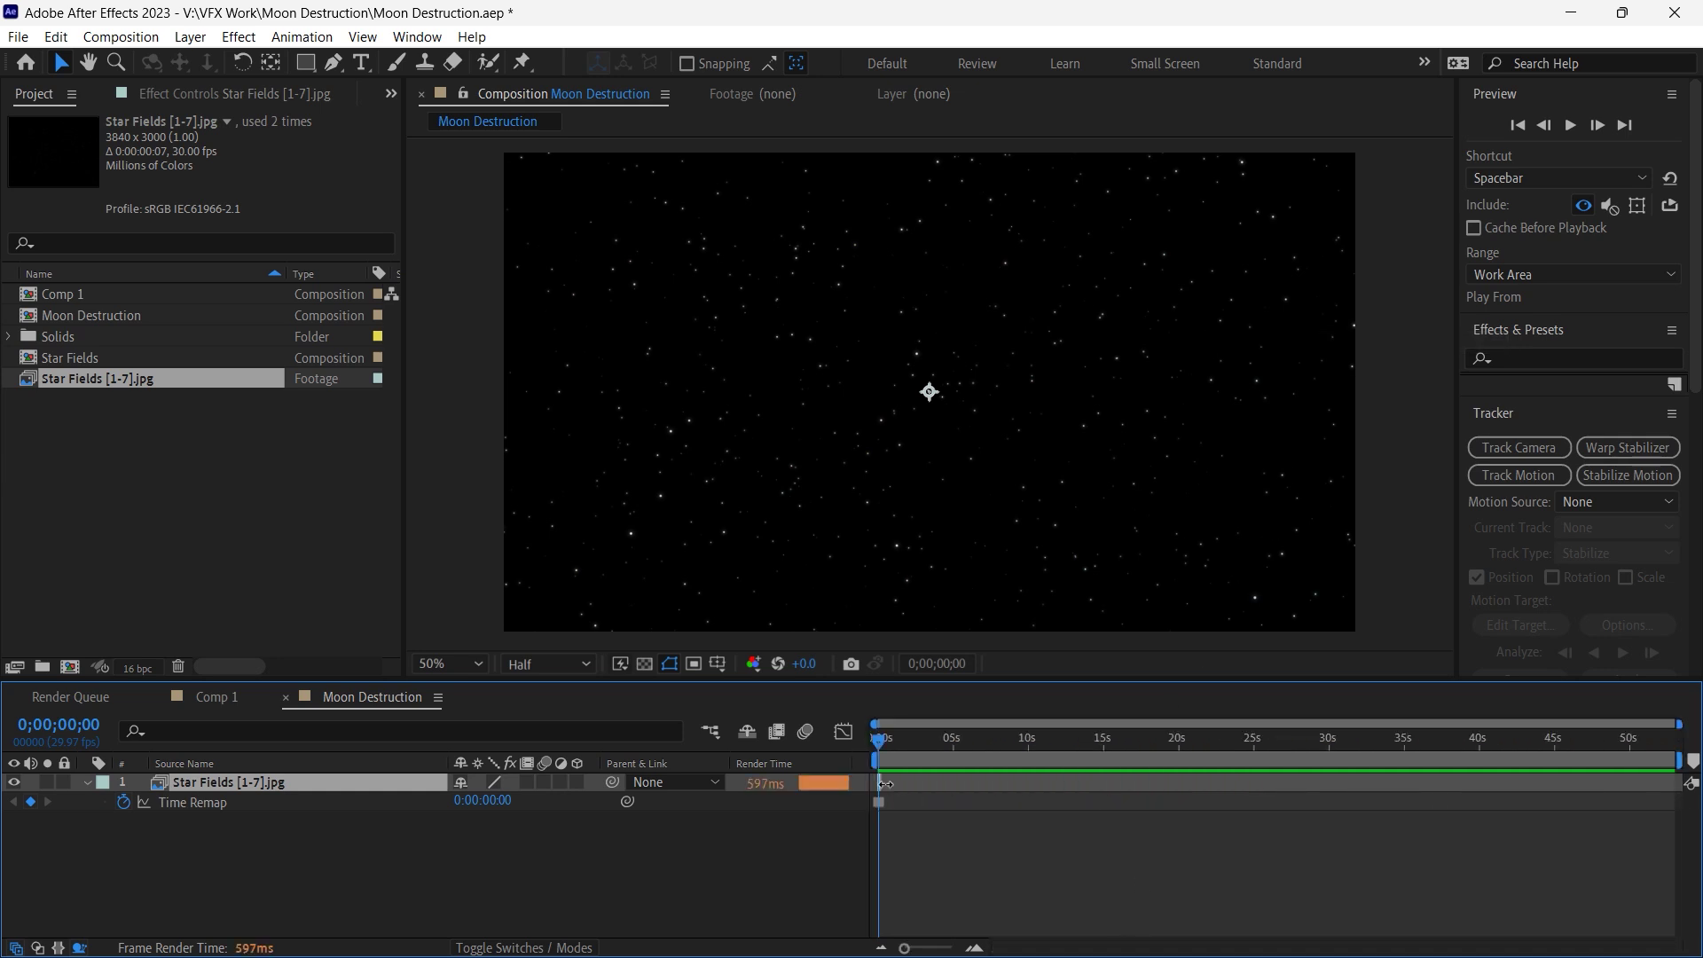
Extend the frozen star fields layer to cover the full duration of the composition.
left_click_drag(887, 782, 1539, 783)
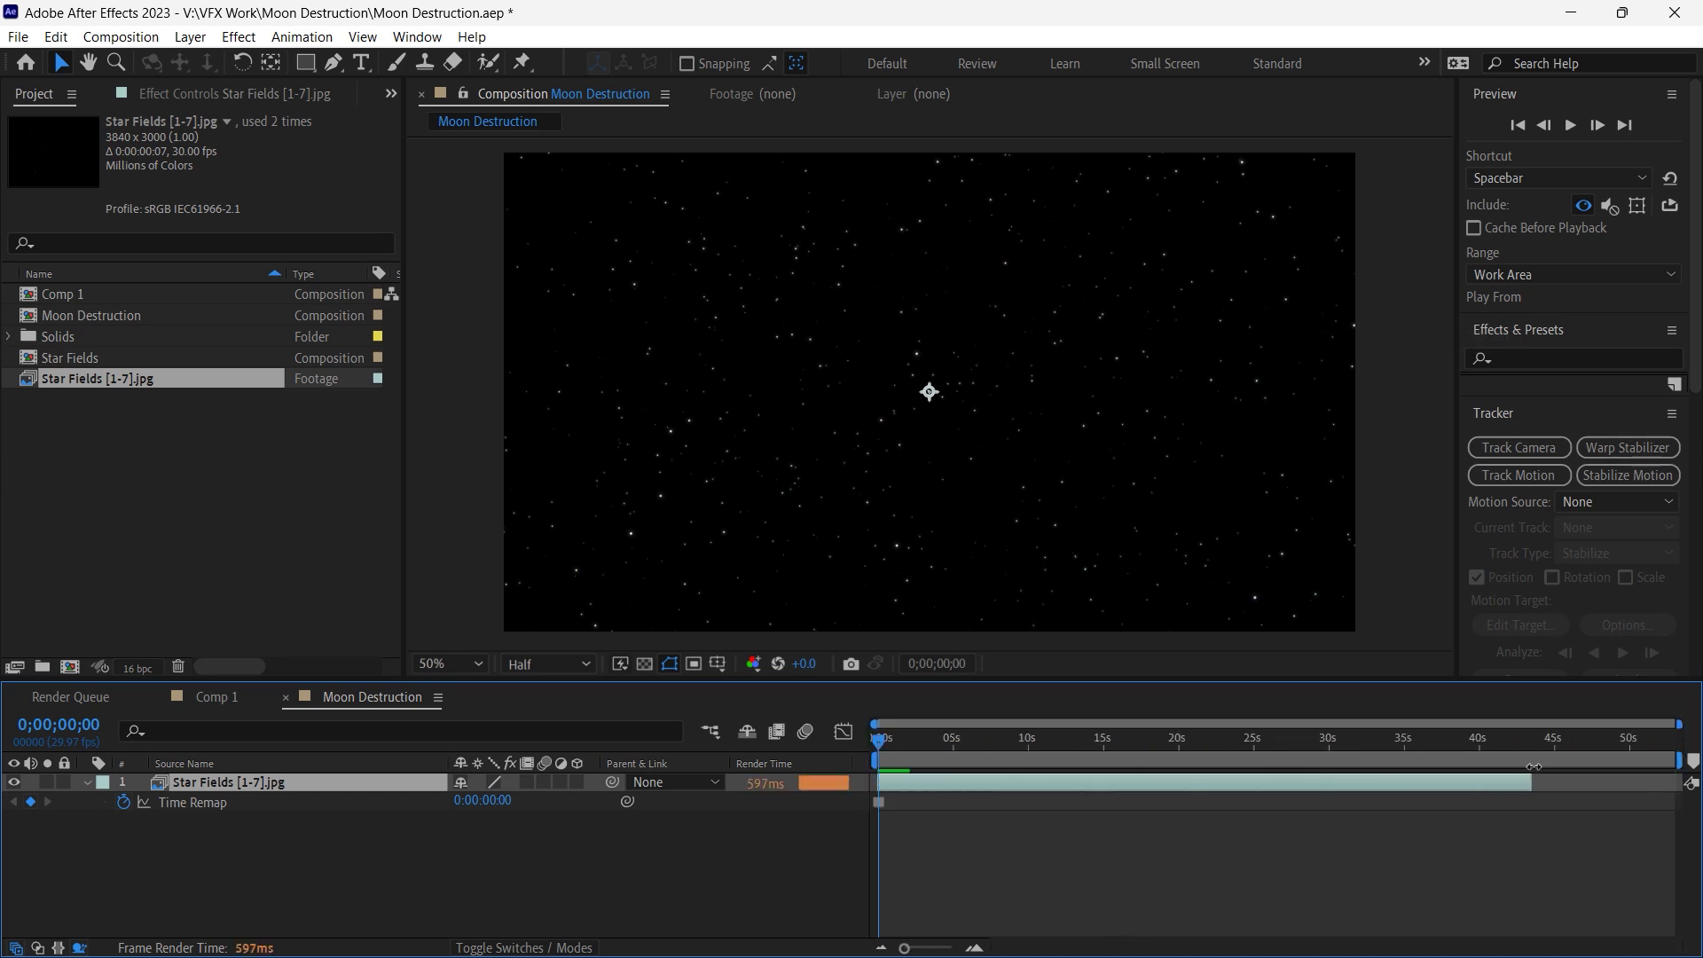
left_click_drag(1691, 782, 1692, 780)
key("comma")
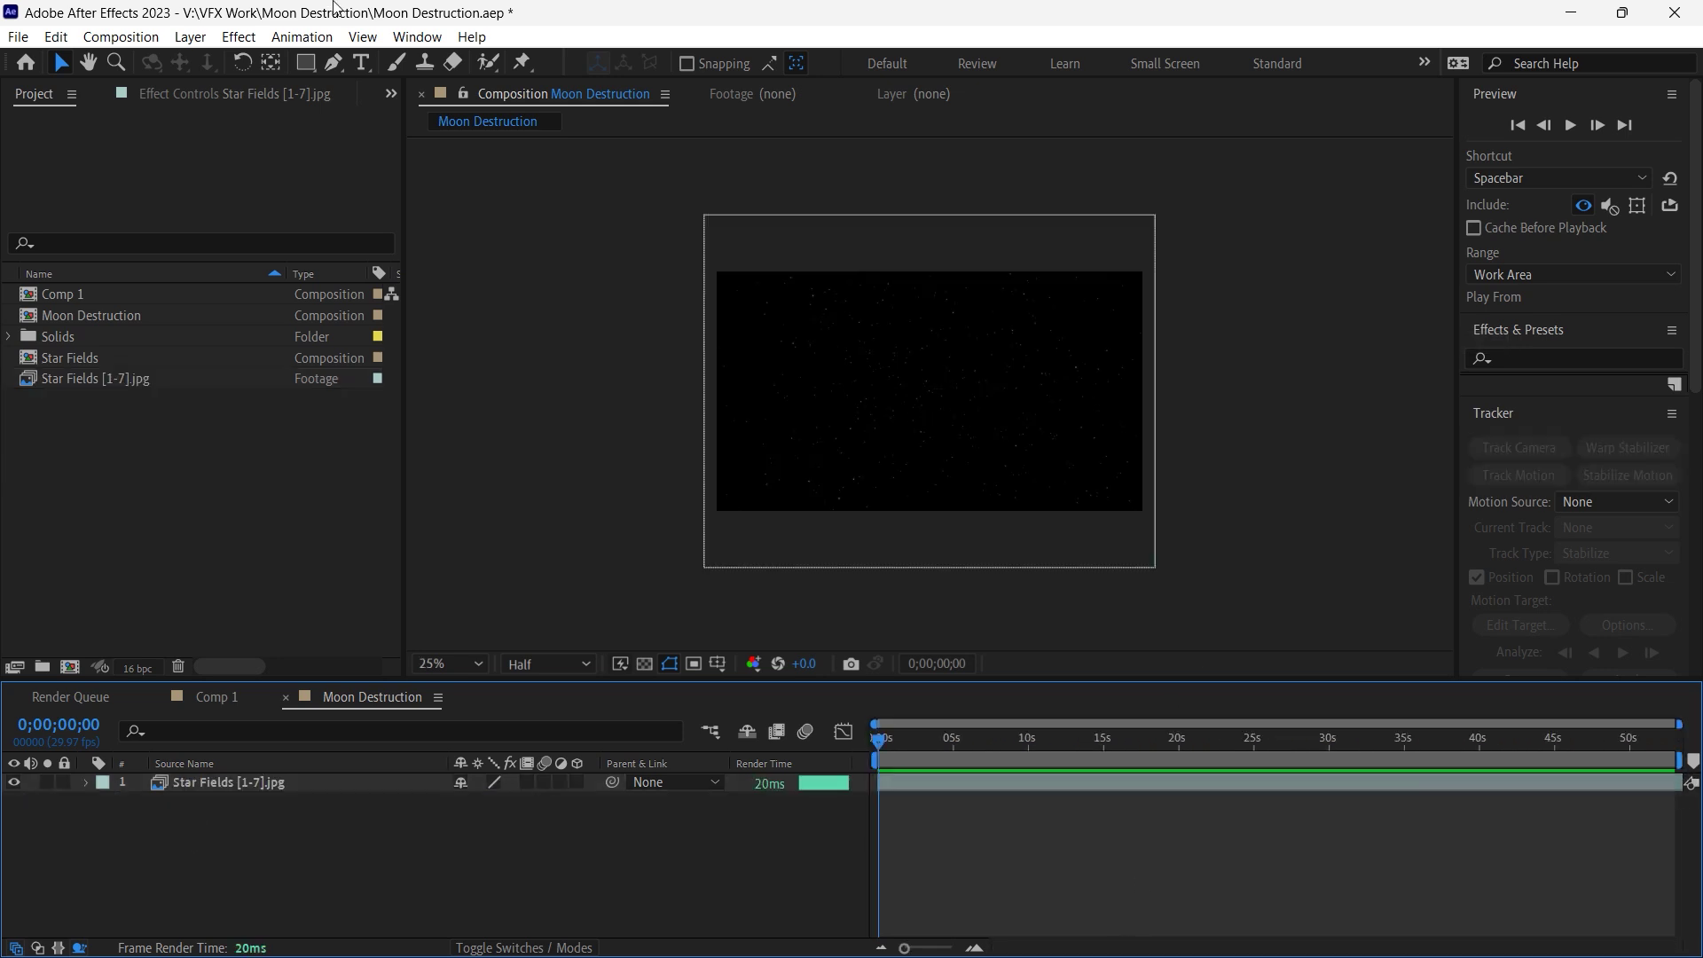
Create a white 1920 x 1080 px solid layer named Moon above the star fields.
left_click(190, 36)
mouse_move(217, 57)
left_click(587, 86)
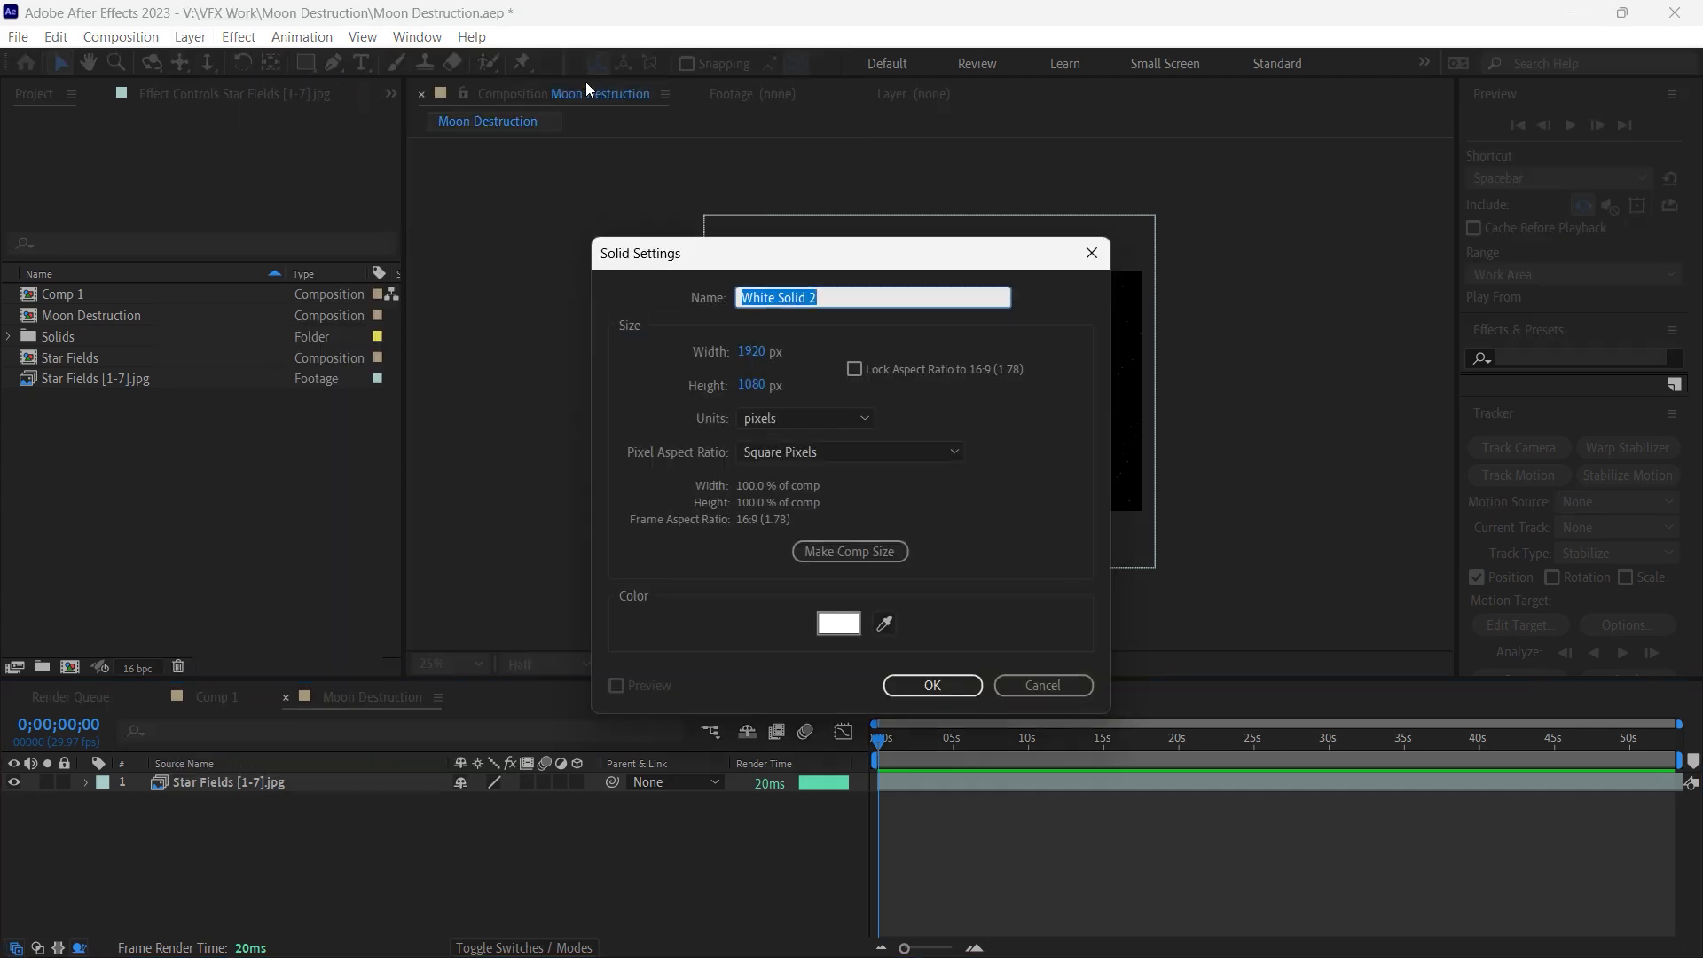
type("Moon")
key("Return")
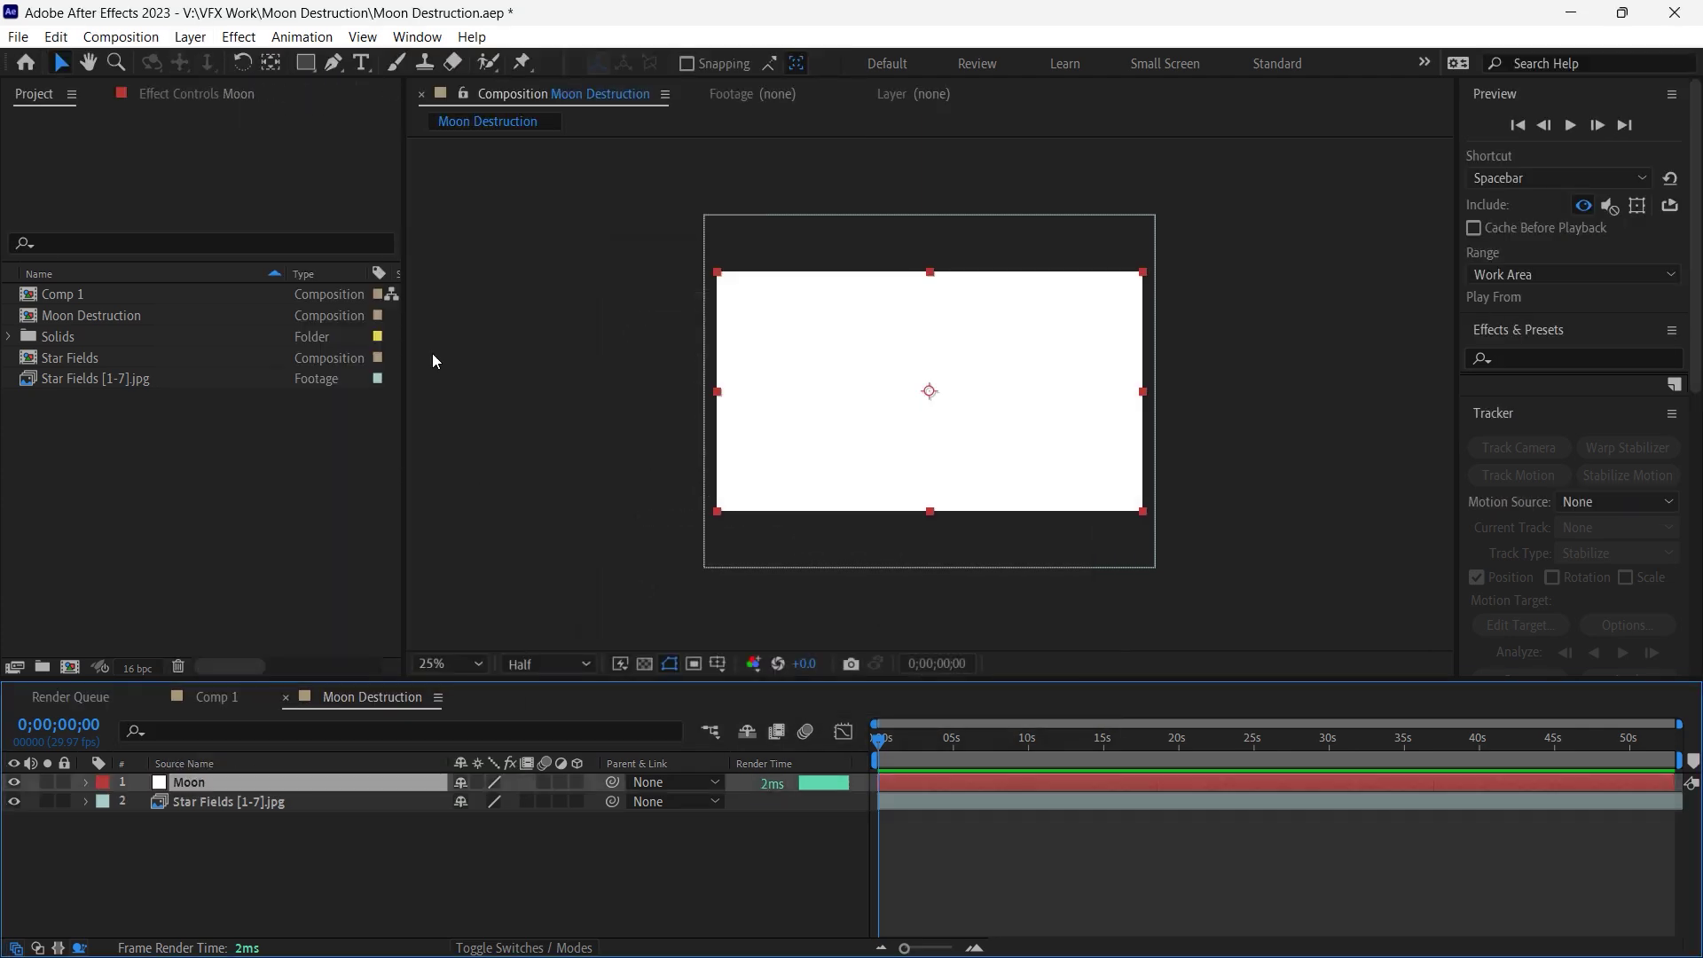
Apply the Video Copilot Element effect to the Moon layer and open its Scene Setup.
left_click(235, 36)
mouse_move(351, 852)
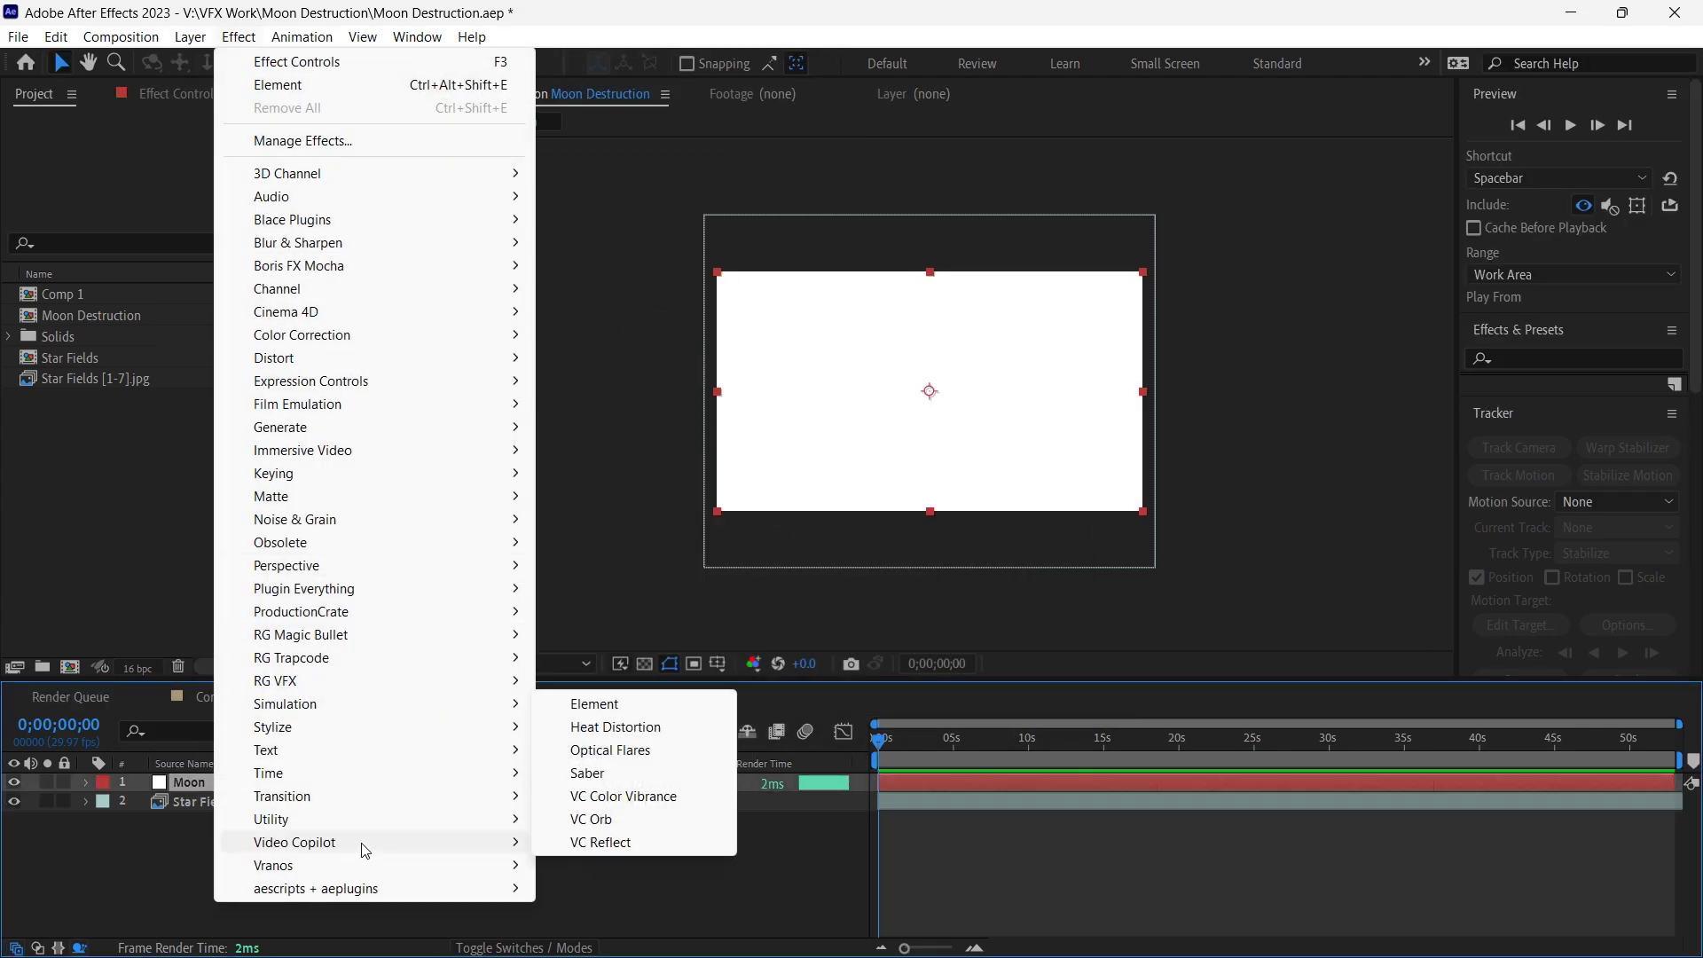
left_click(624, 708)
left_click(111, 186)
Add the ball_fracture model from the Starter_Pack_Physical collection to the scene.
scroll(1375, 273, "down", 1)
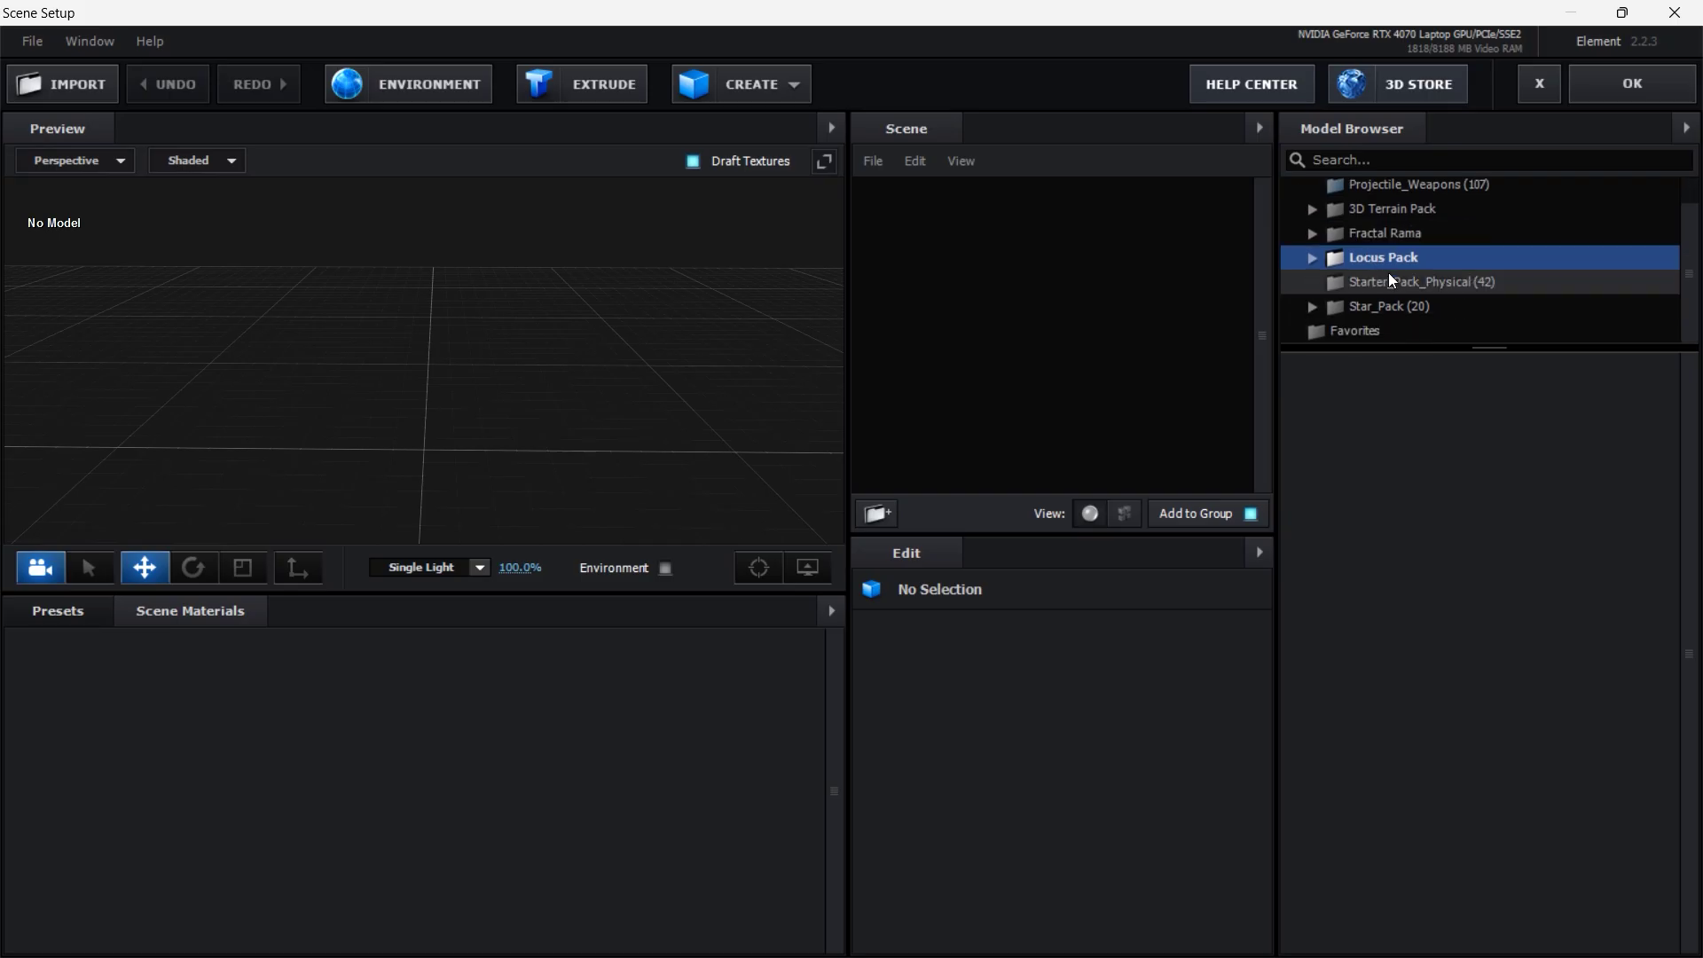
left_click(1383, 283)
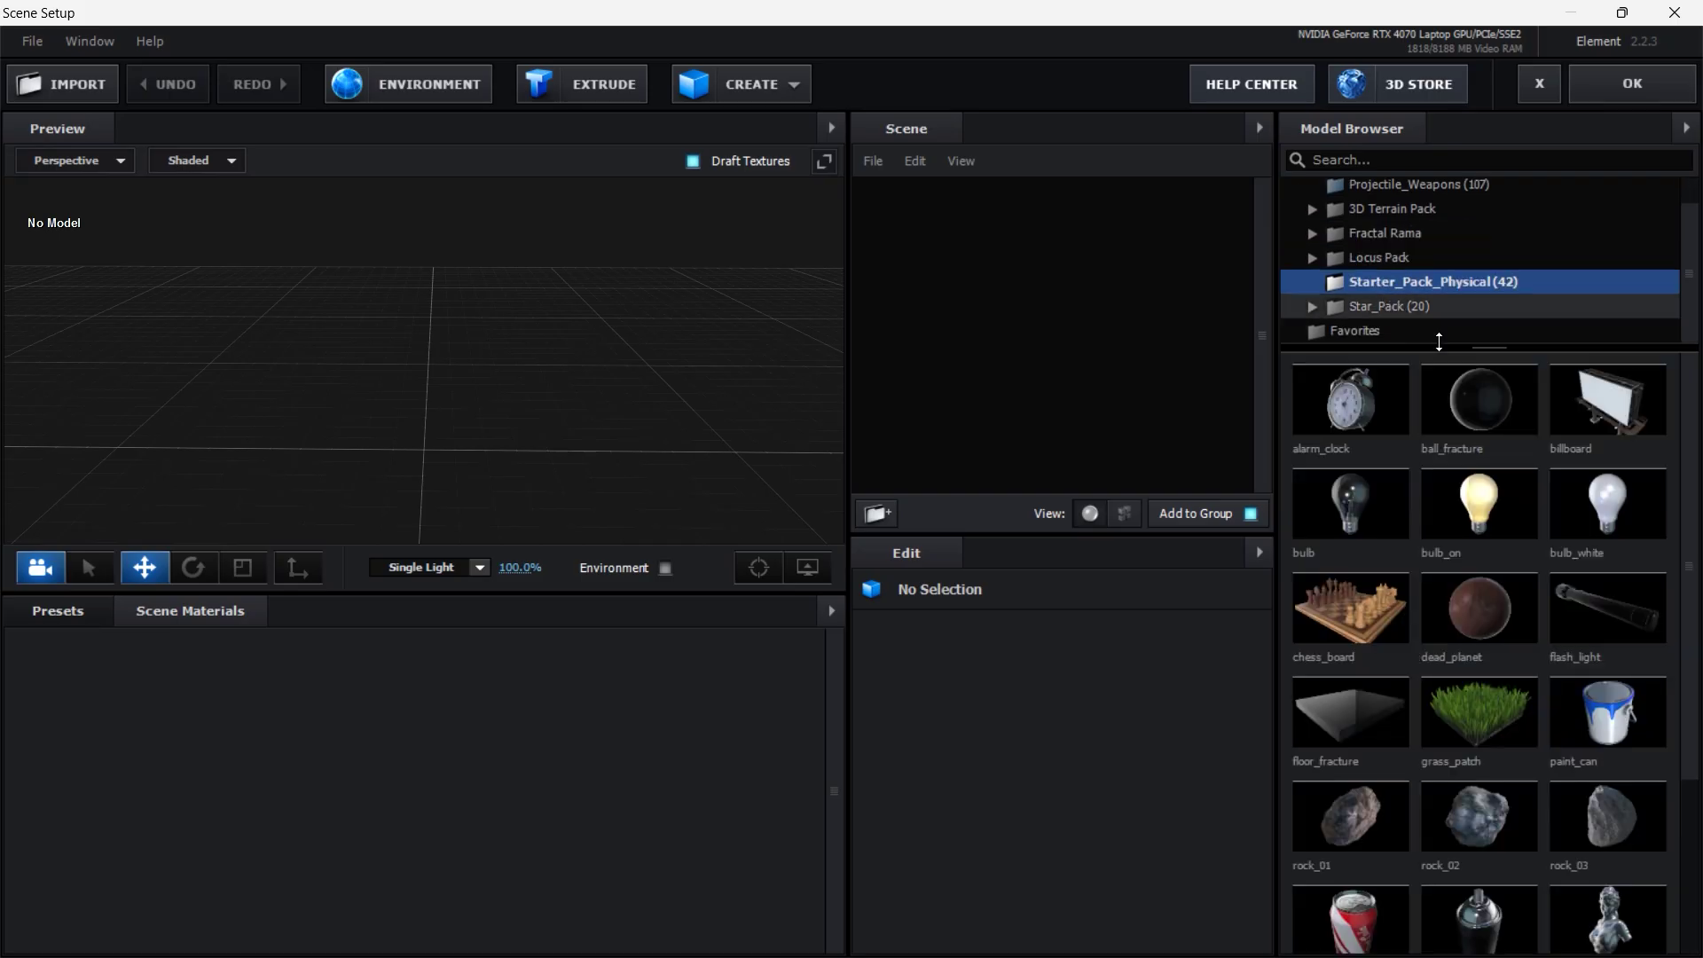
left_click(1489, 422)
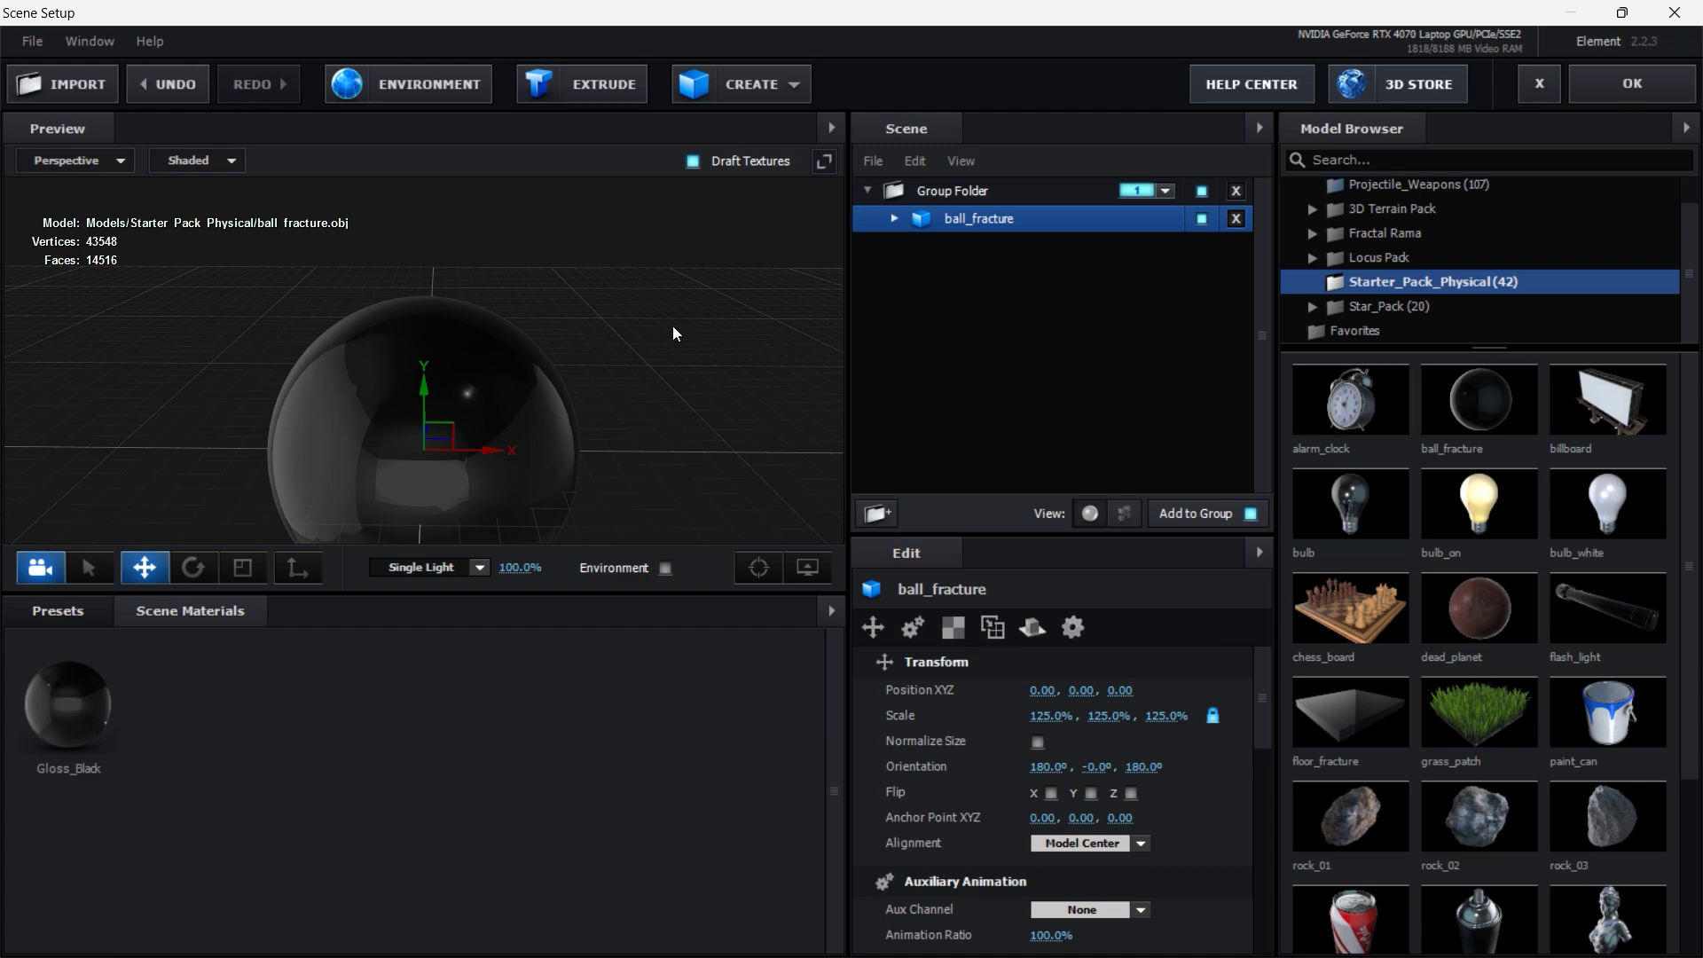
left_click_drag(582, 382, 663, 364)
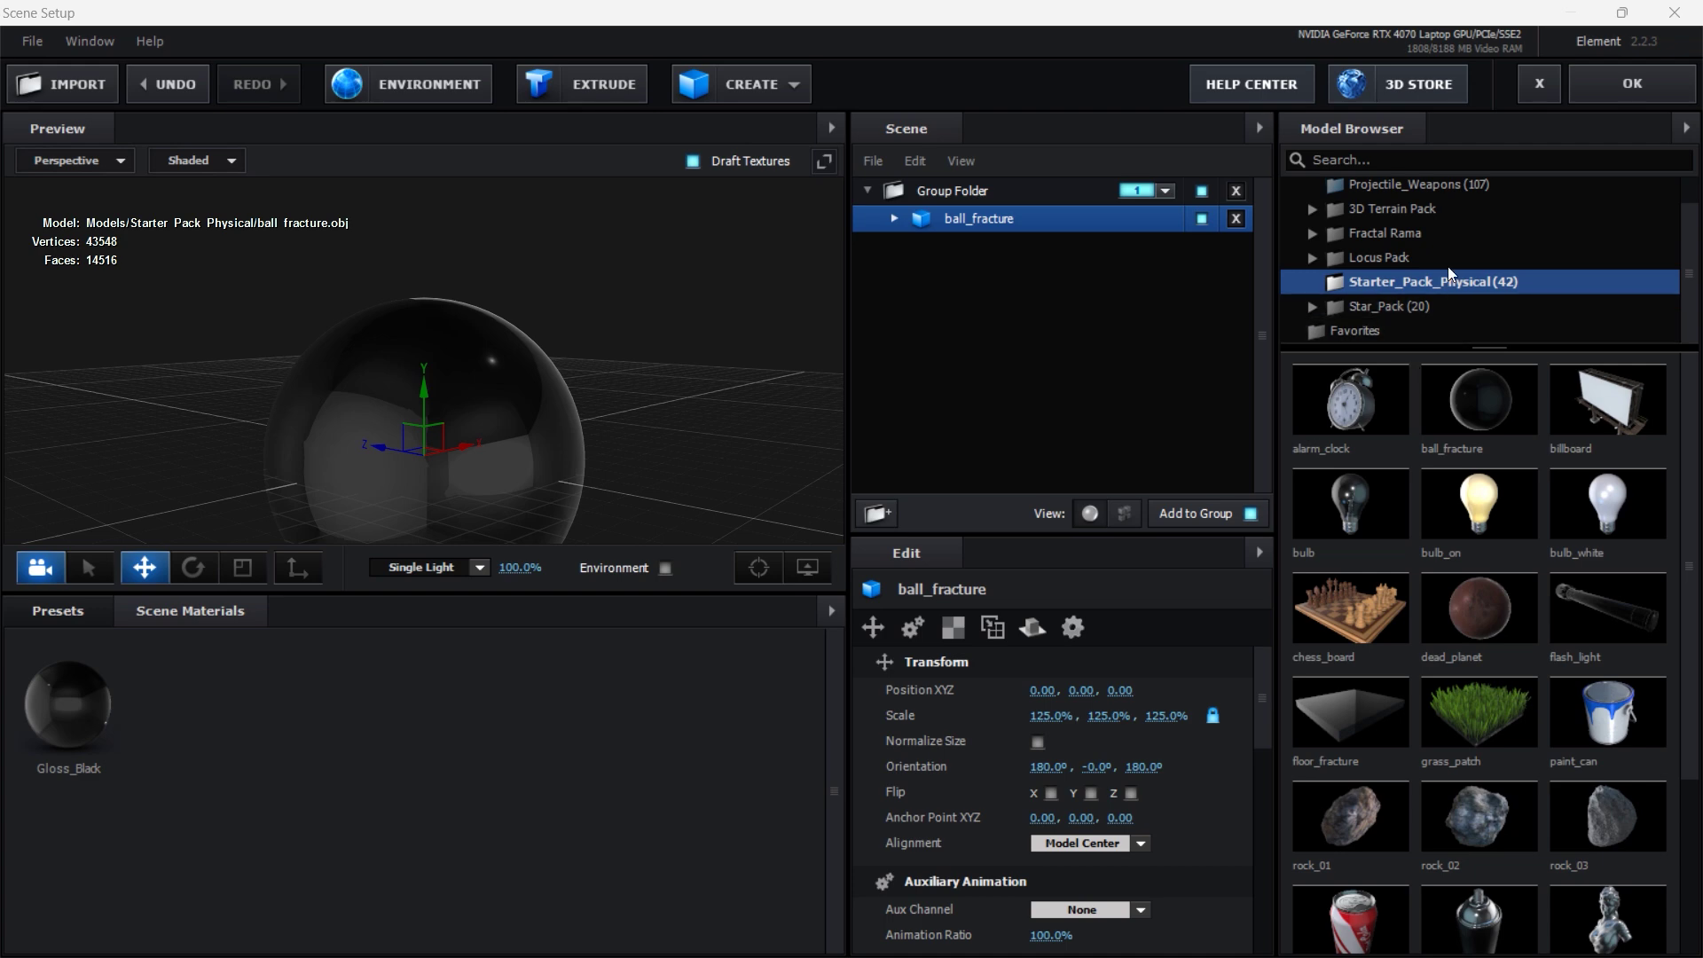
Load Planet 1 from the Locus Pack planets, apply its material to ball_fracture, and remove the Planet 1 model from the scene.
left_click(1371, 253)
left_click(1401, 304)
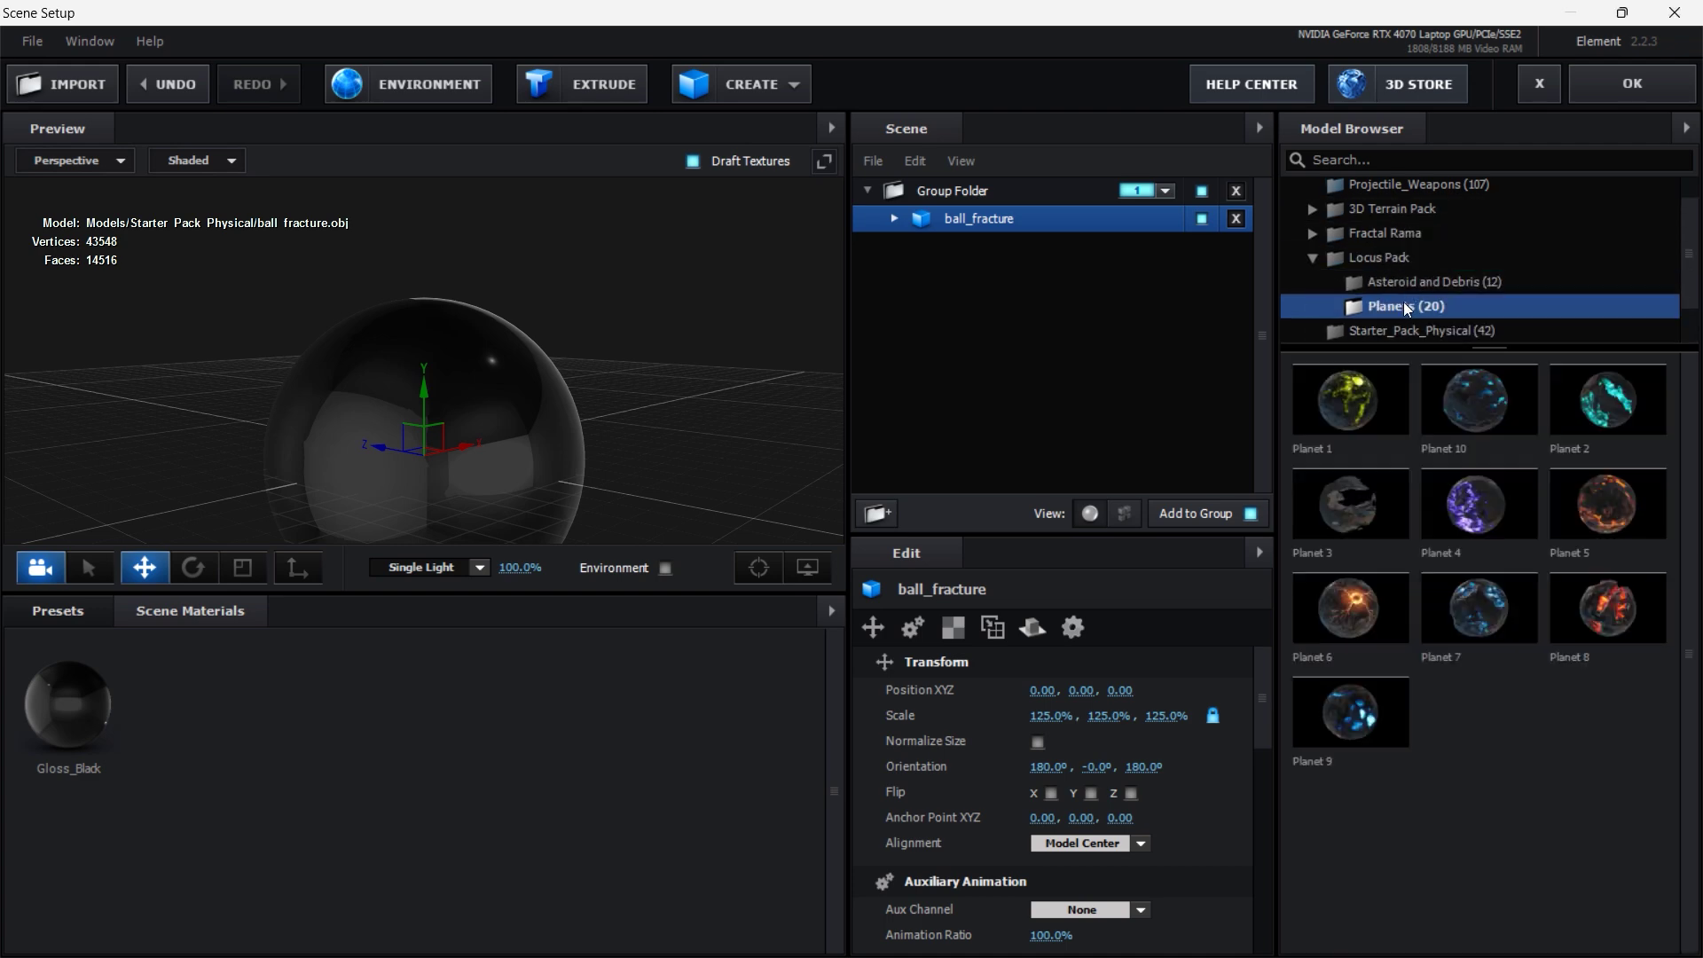
double_click(1382, 398)
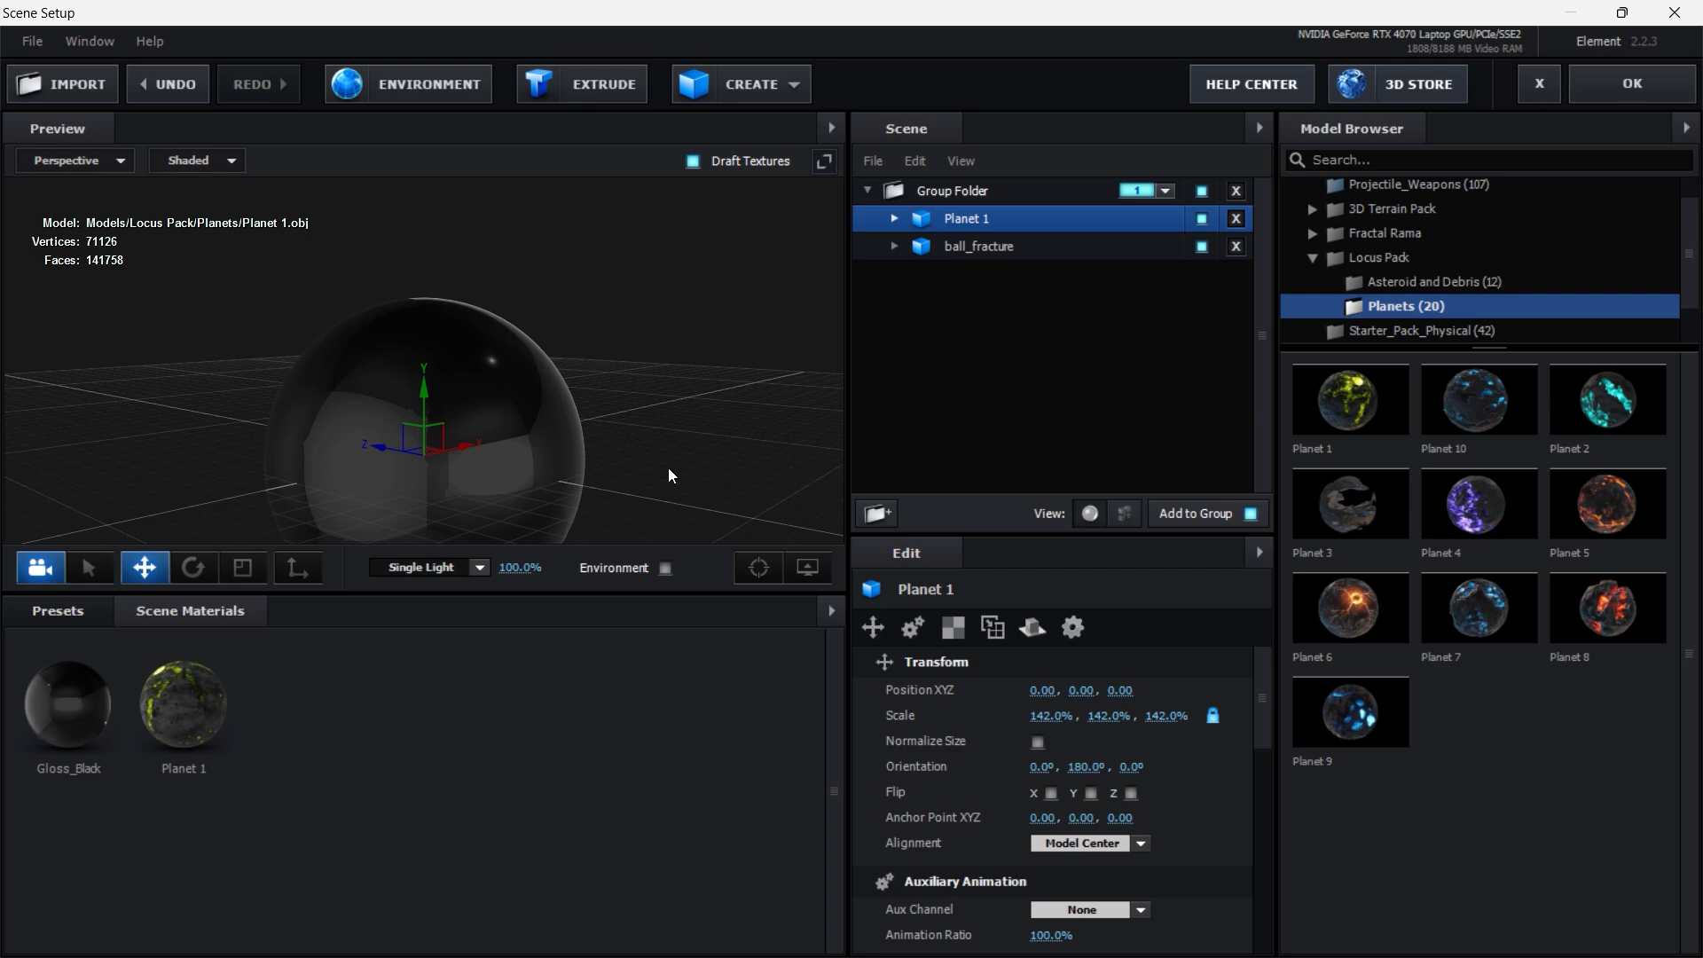
left_click_drag(213, 705, 1015, 250)
left_click(1236, 218)
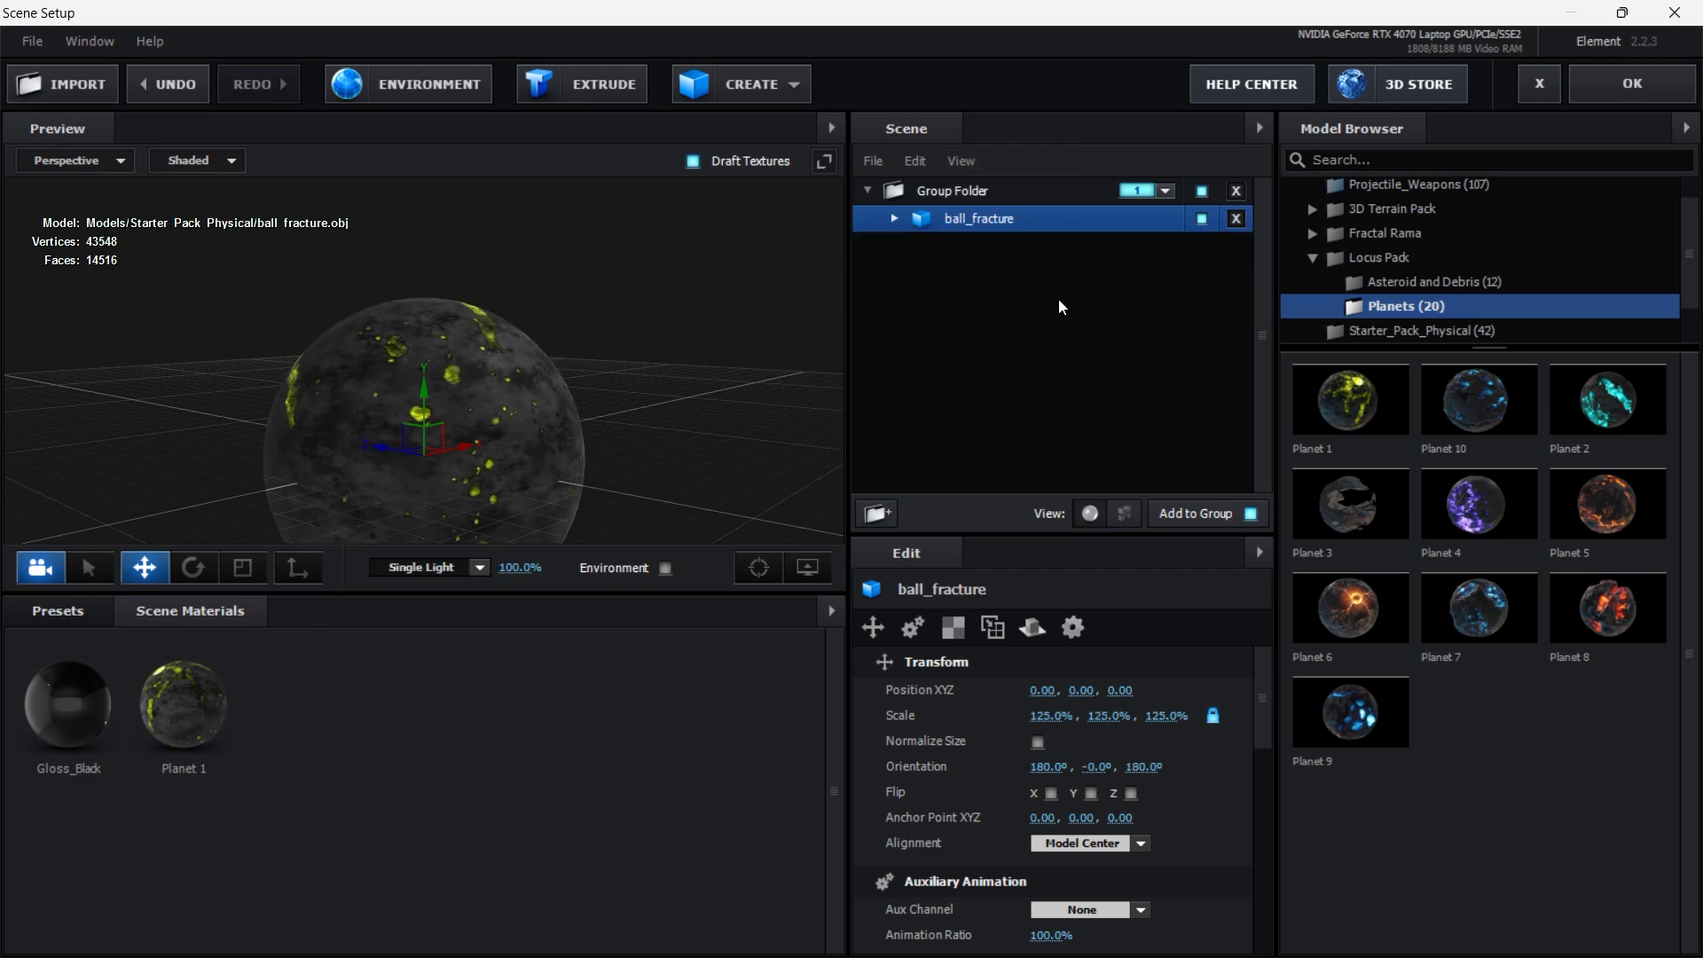
left_click_drag(390, 465, 743, 424)
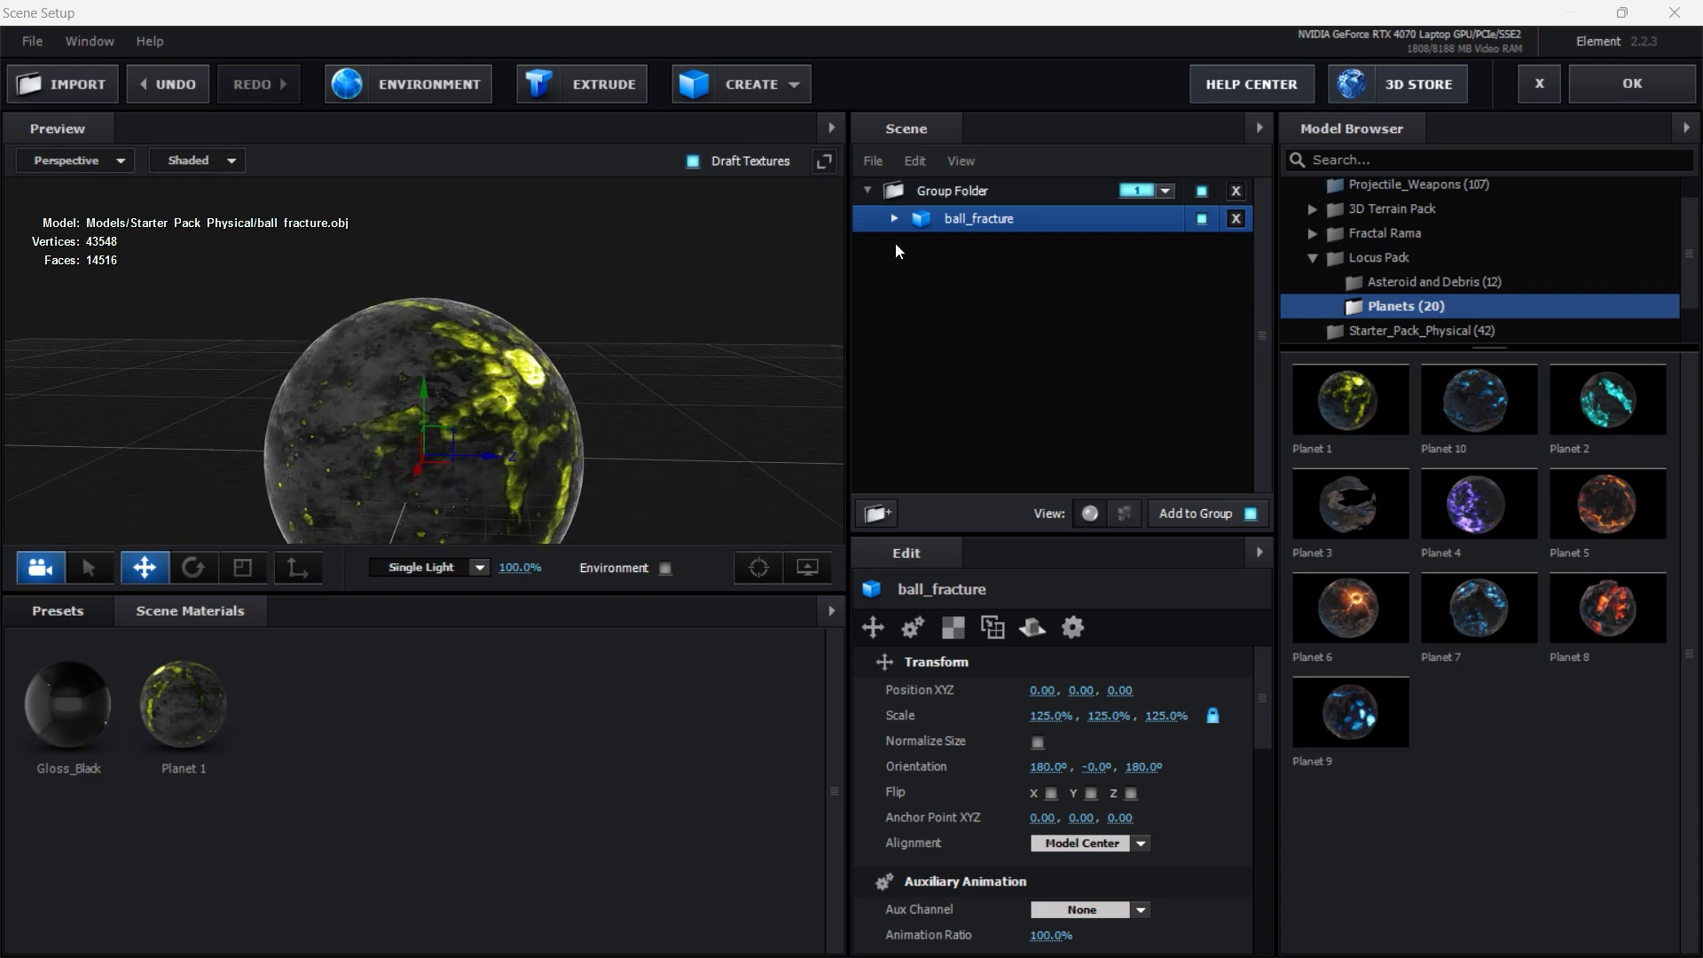
Replace the illumination texture of ball_fracture's Planet 1 material with base color.jpg.
left_click(894, 218)
left_click(964, 247)
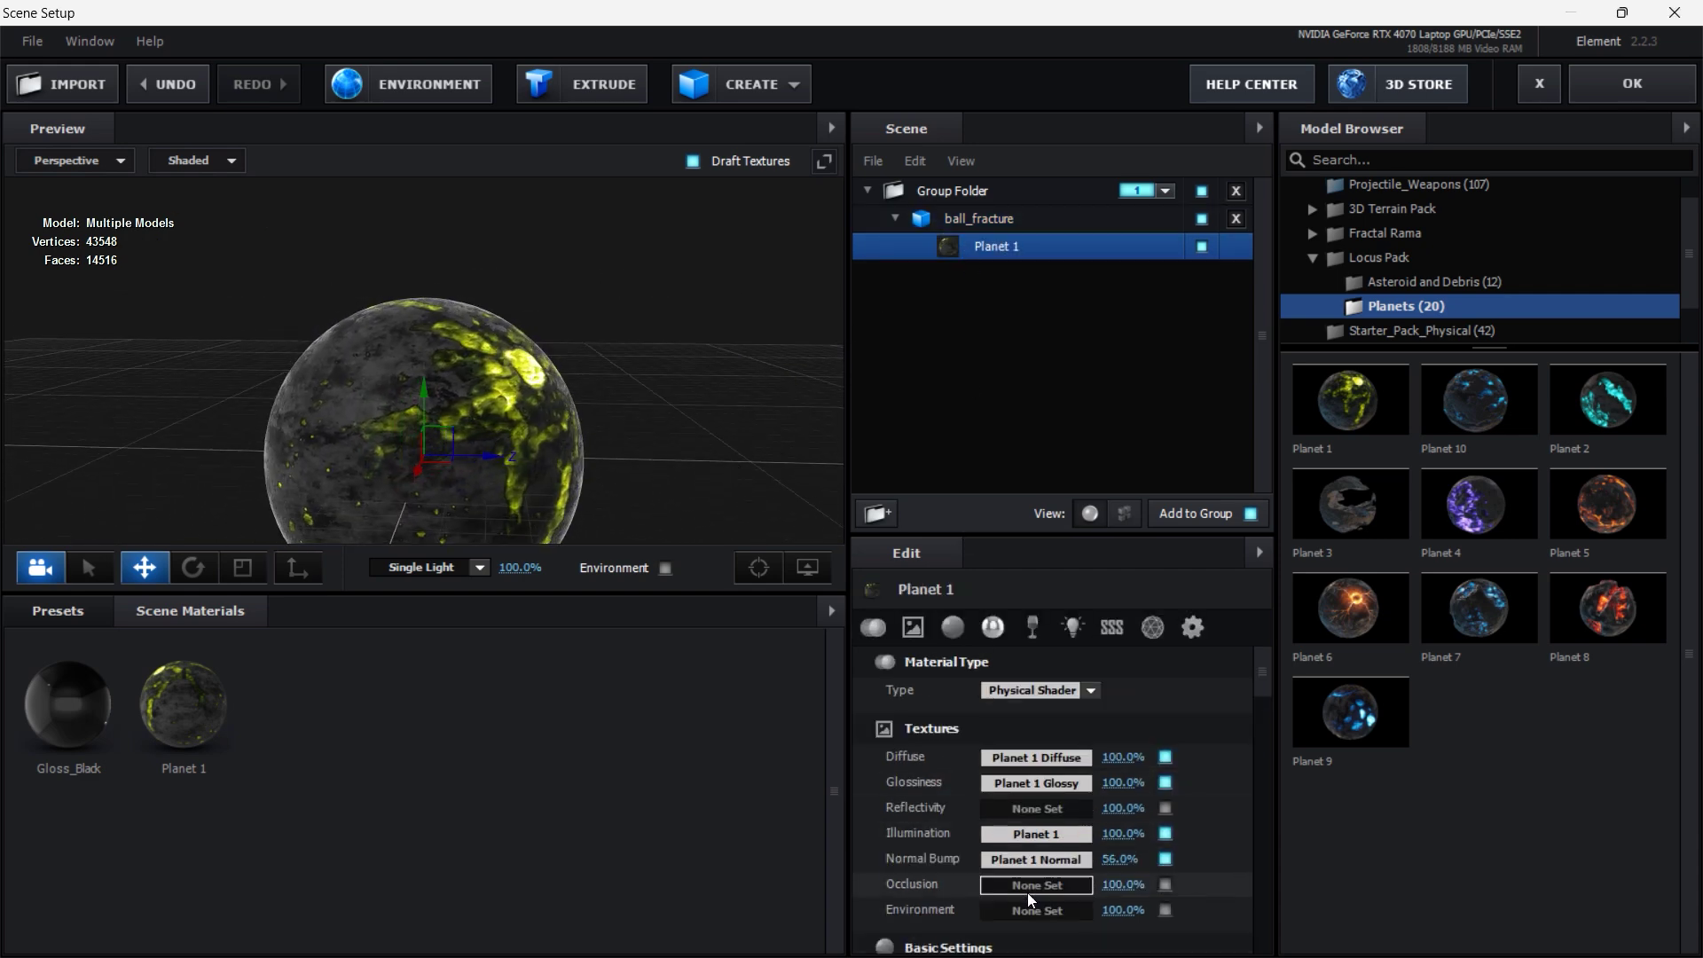
left_click(1038, 836)
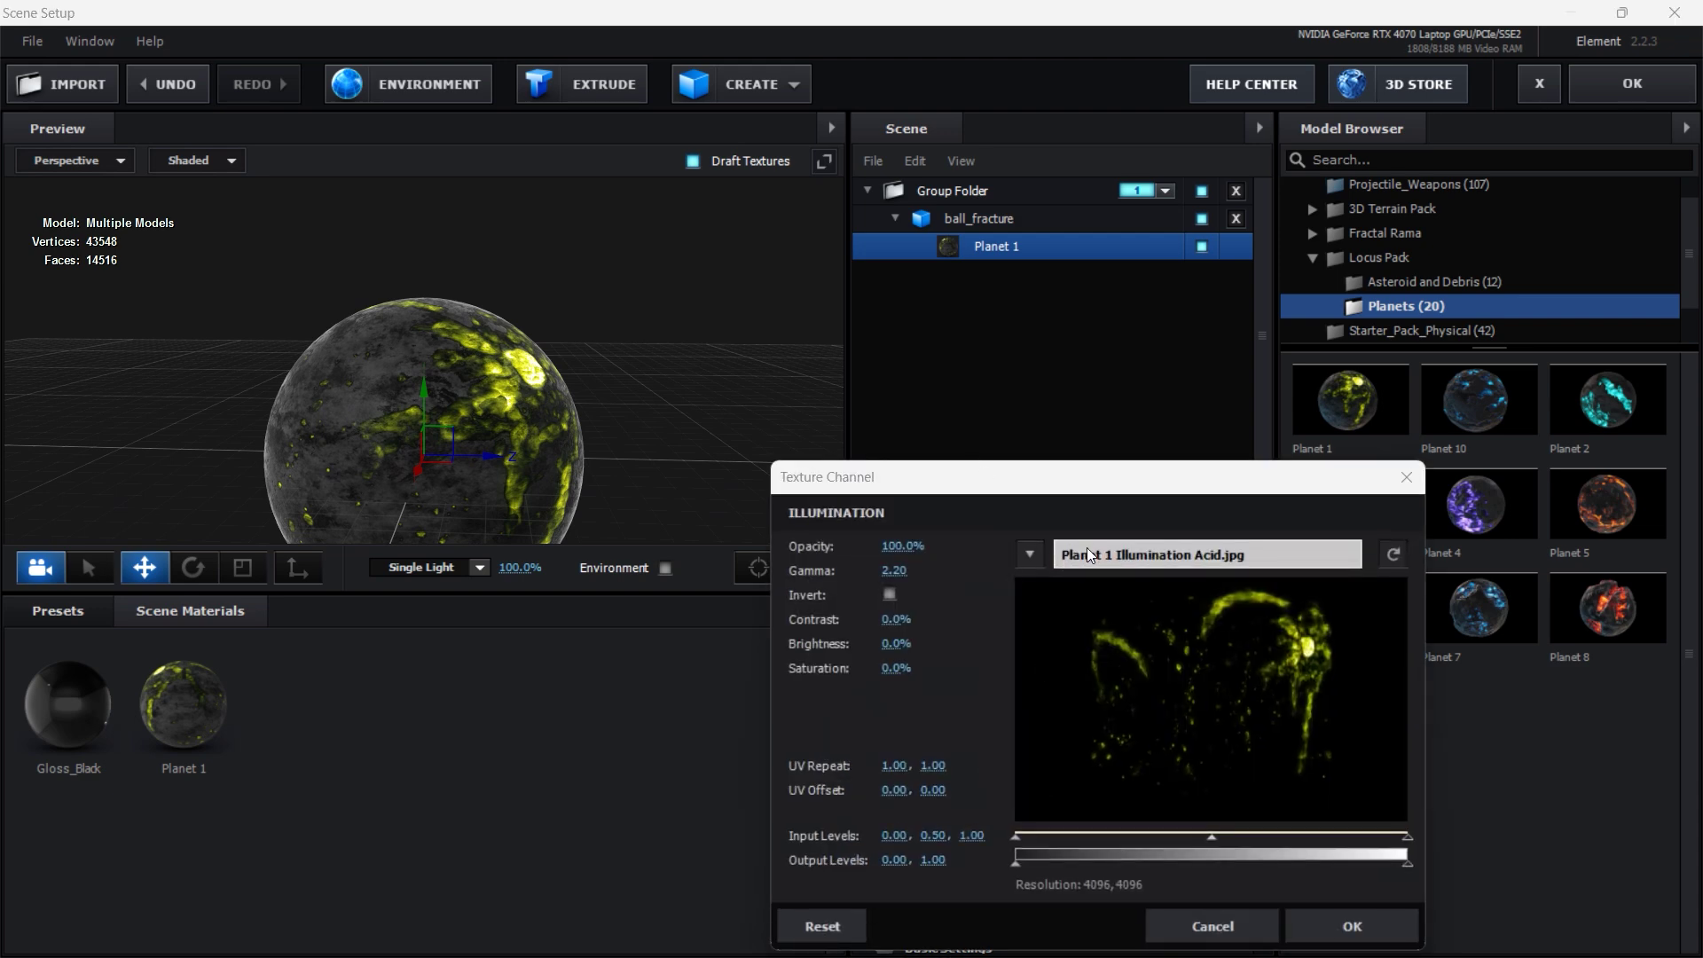
left_click(1087, 547)
double_click(1241, 539)
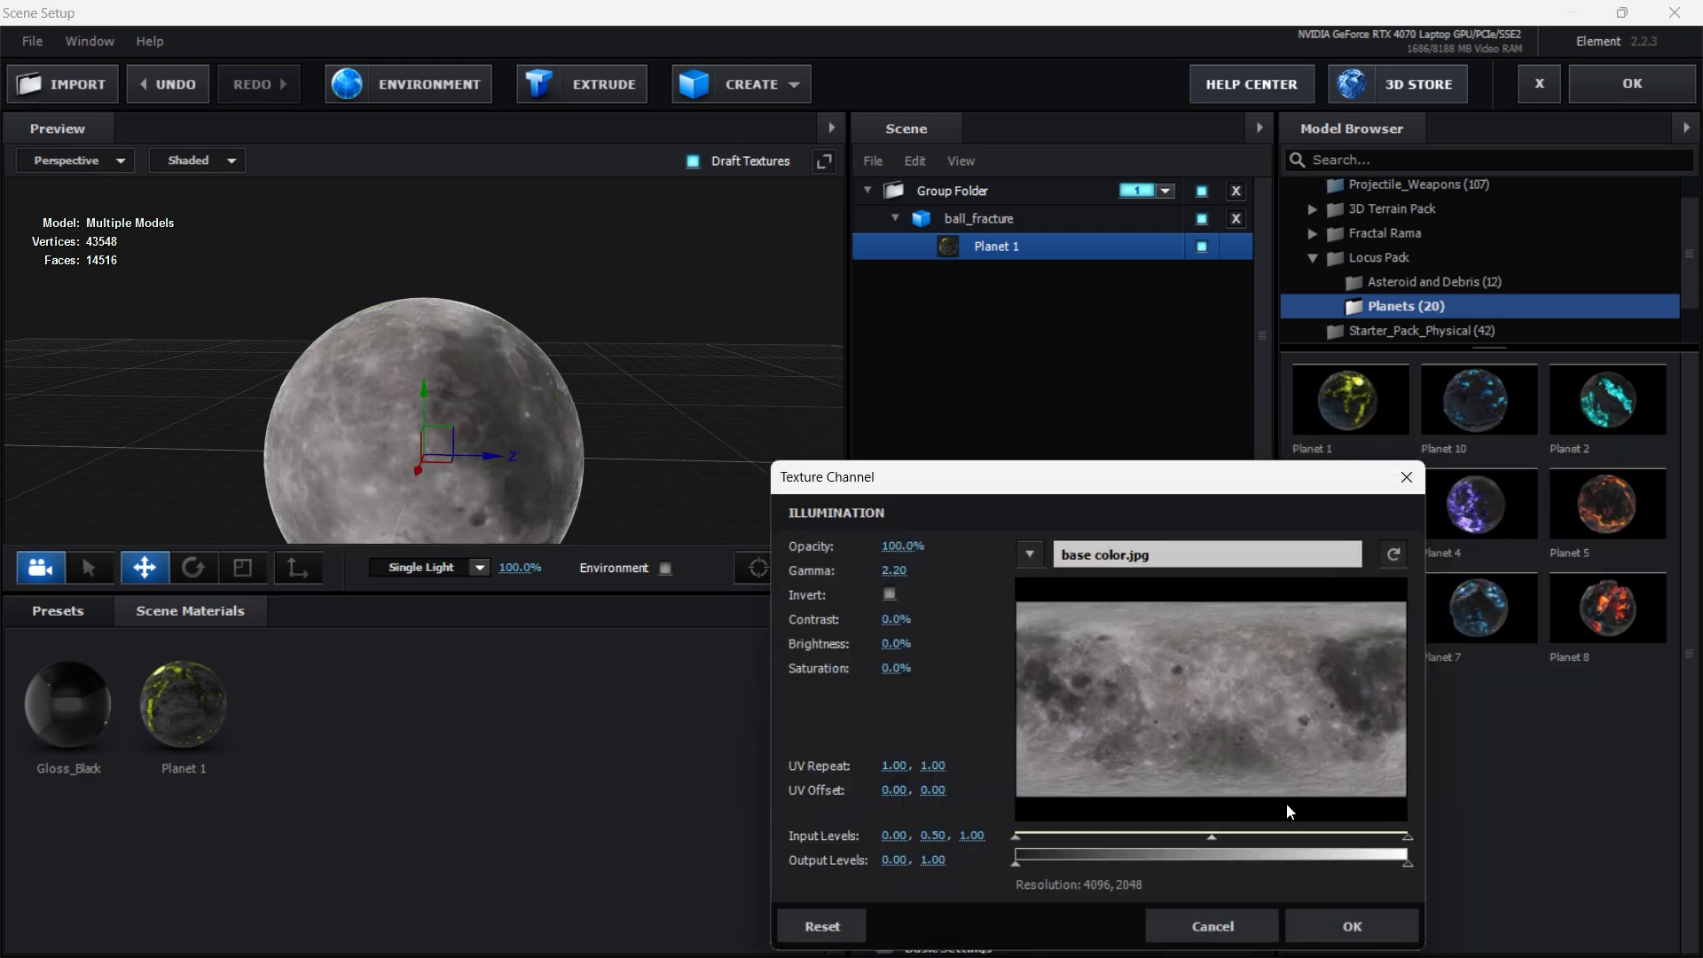
left_click(1393, 927)
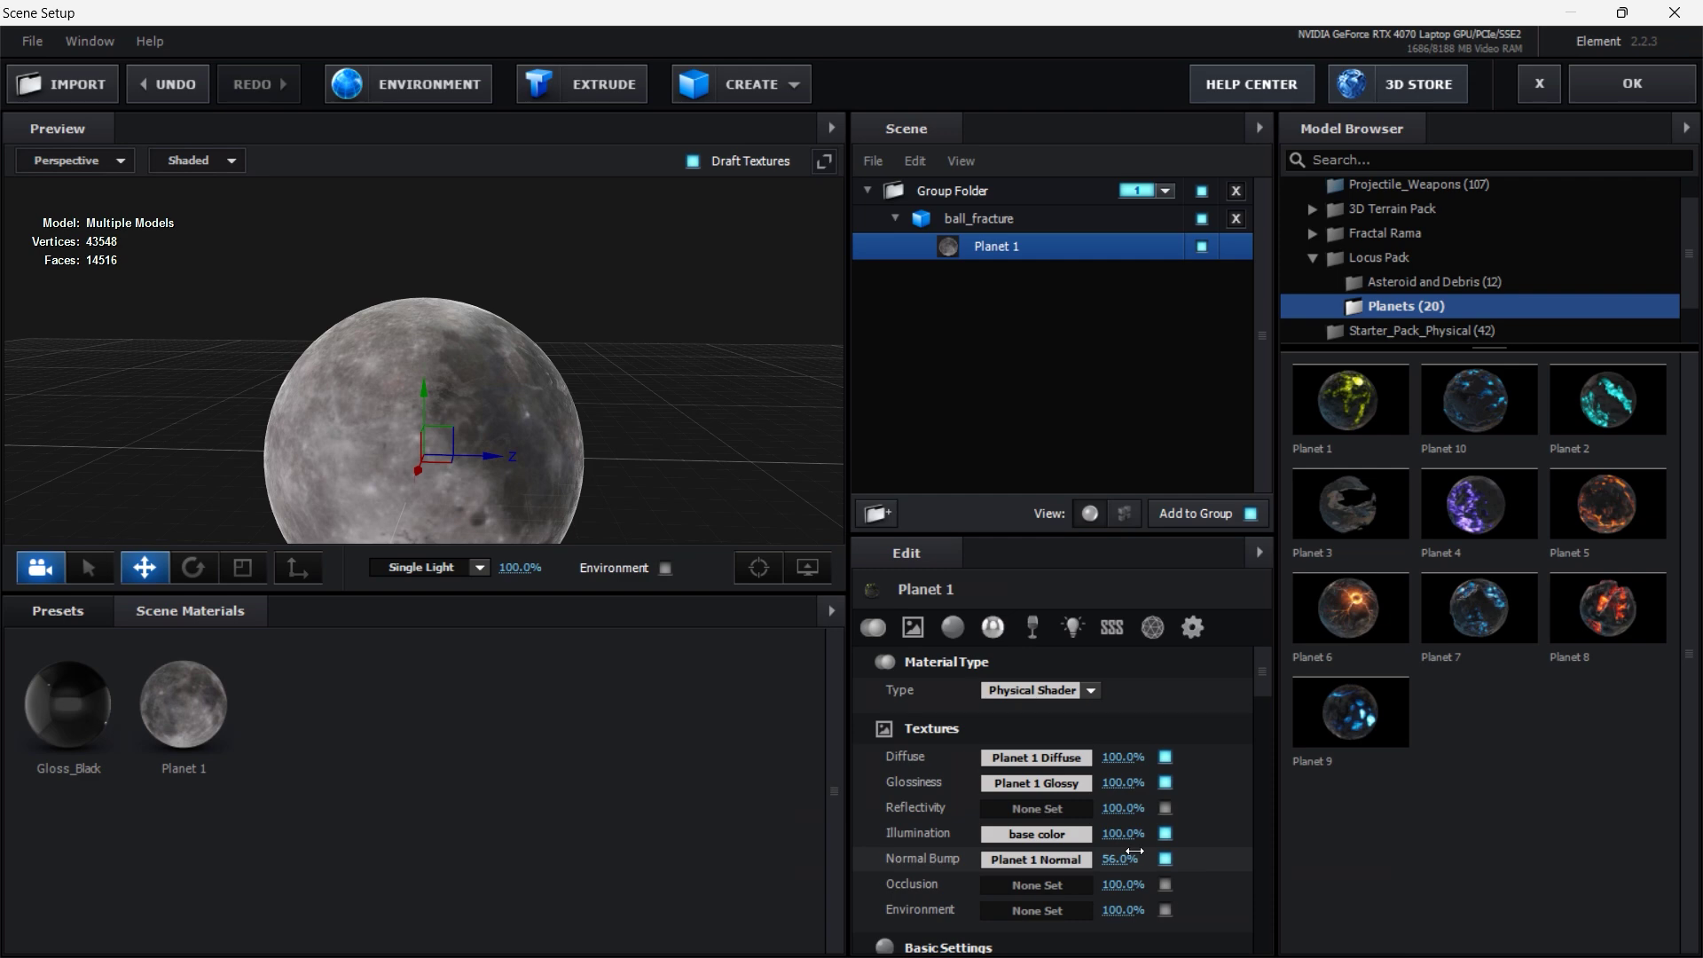
Replace the Planet 1 material's normal bump texture with normal.jpg.
left_click(1071, 857)
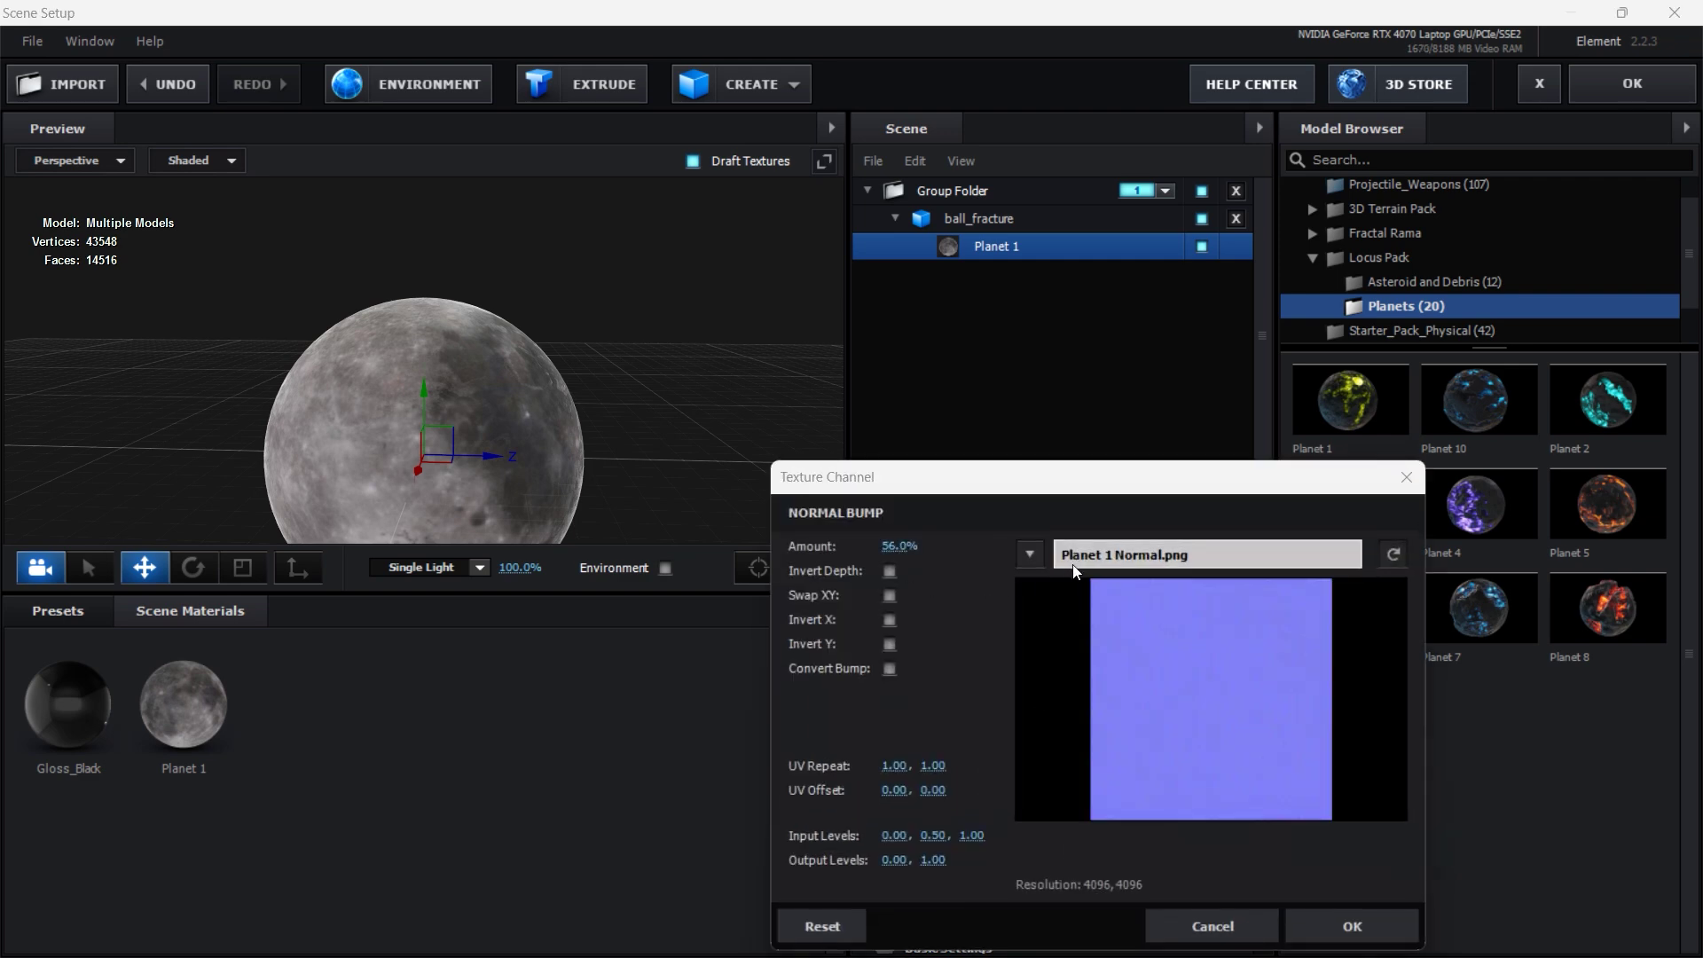
left_click(1073, 565)
double_click(1026, 605)
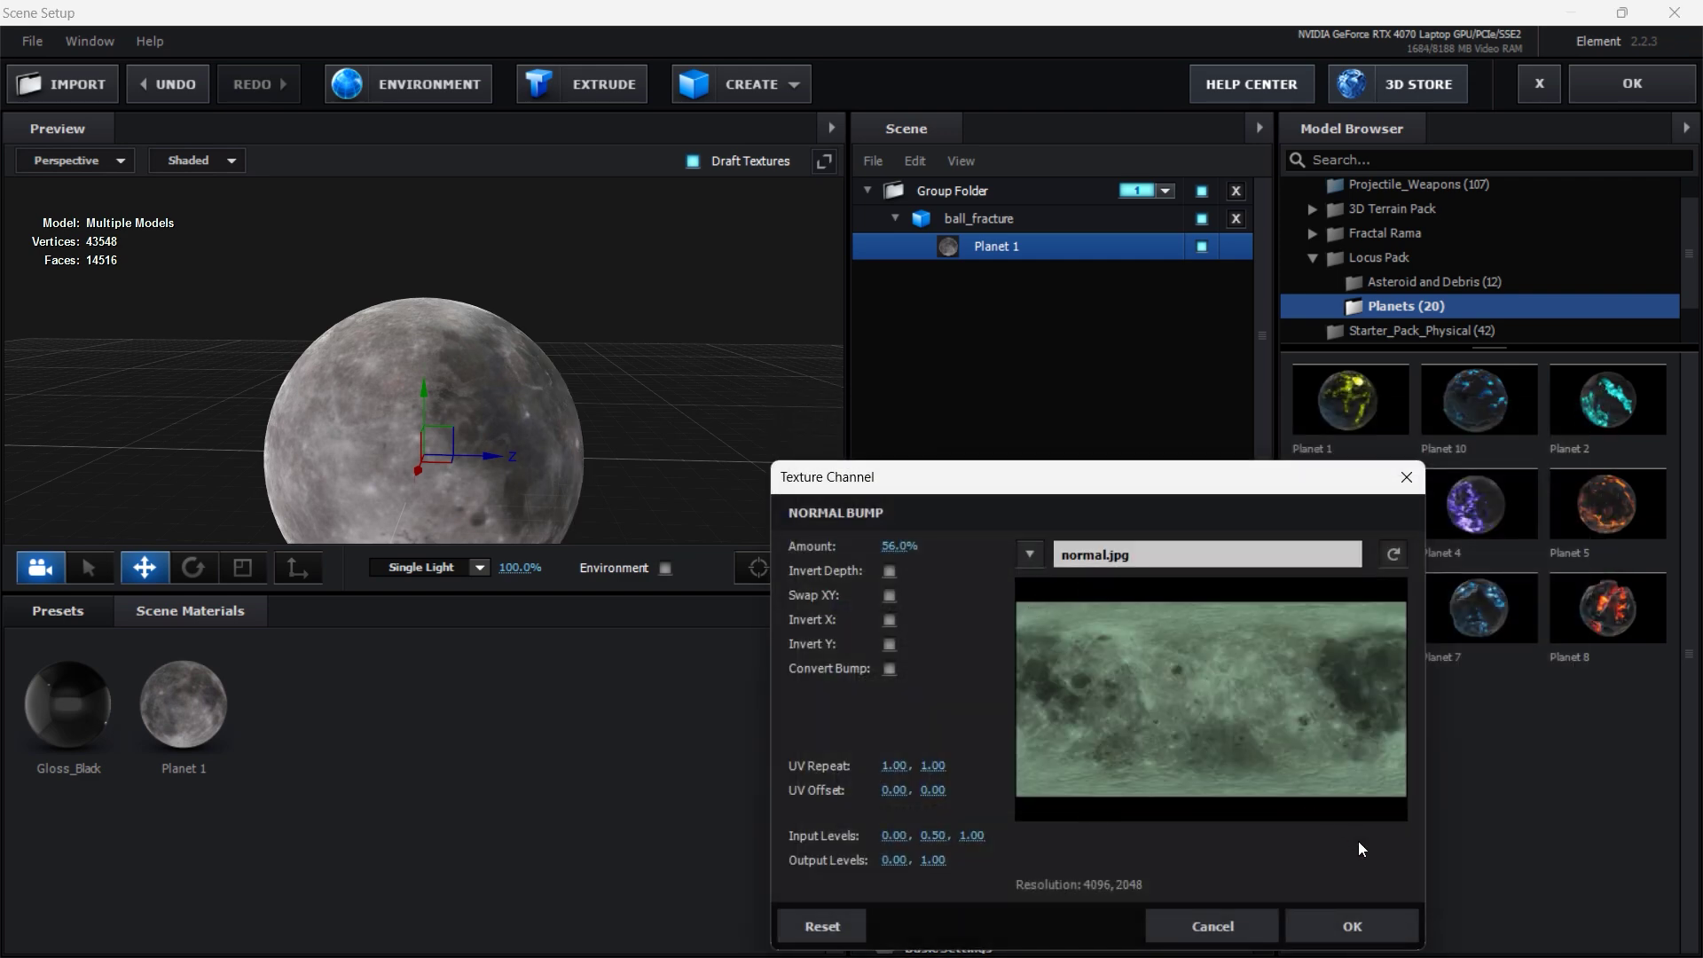
left_click(1374, 924)
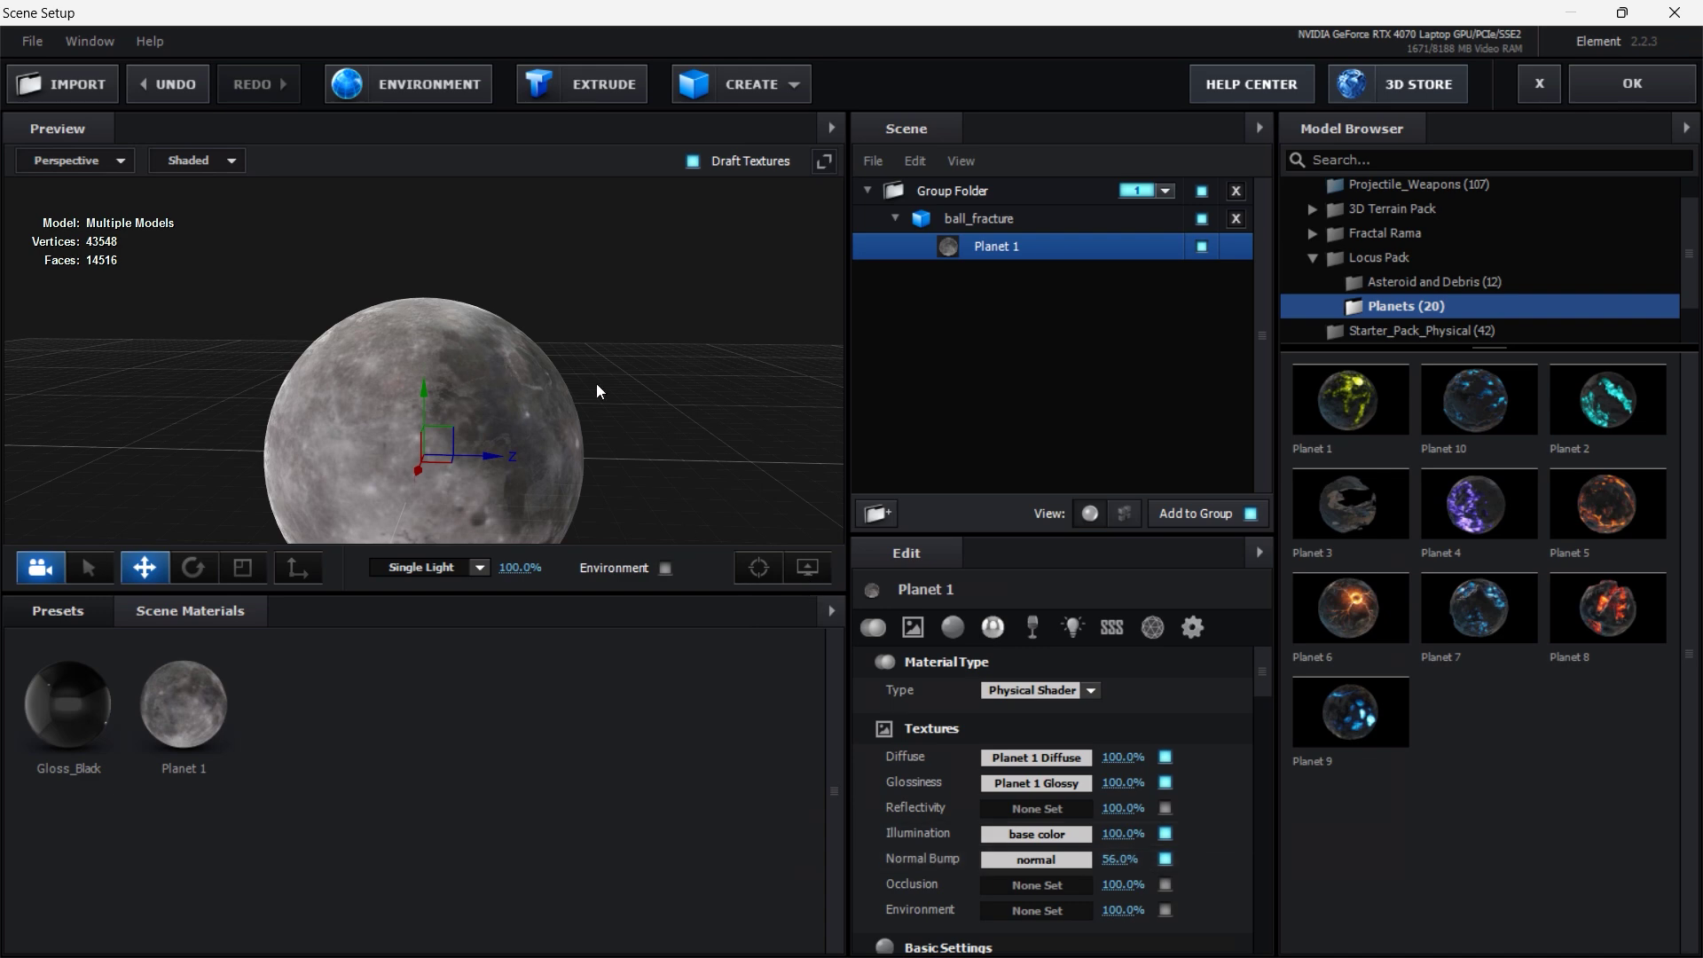
left_click_drag(596, 383, 554, 392)
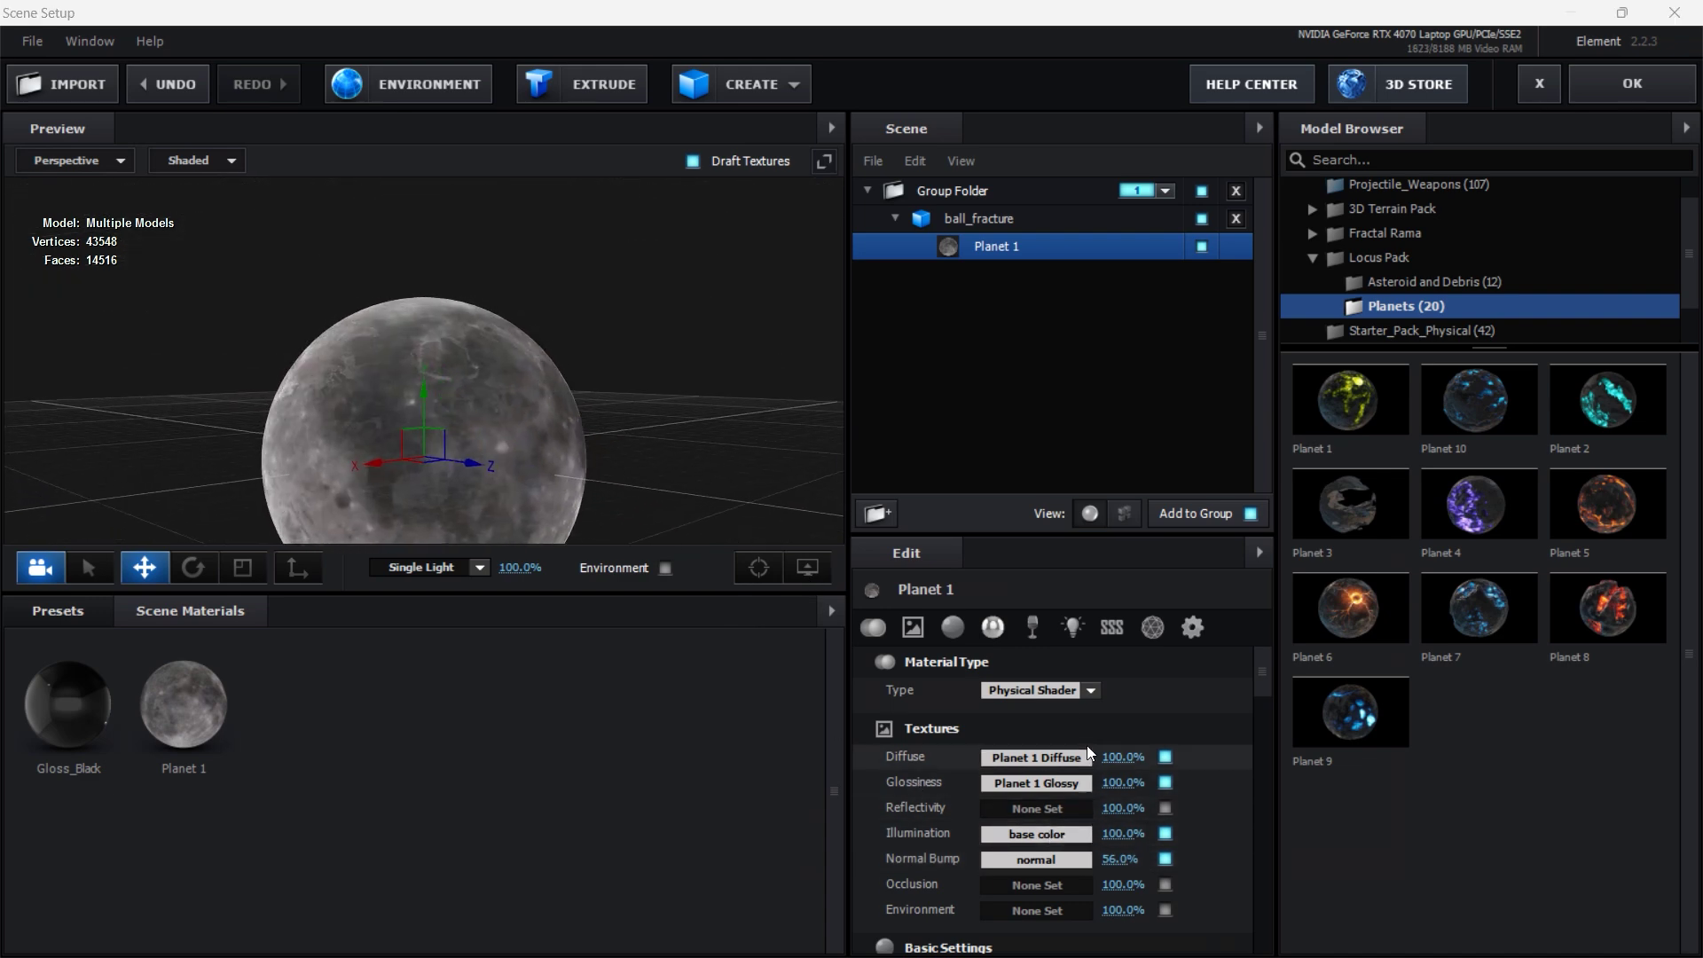
Set the Planet 1 diffuse texture's contrast to -40%, brightness to -45% and saturation to -35%, and accept the scene setup.
left_click(1058, 761)
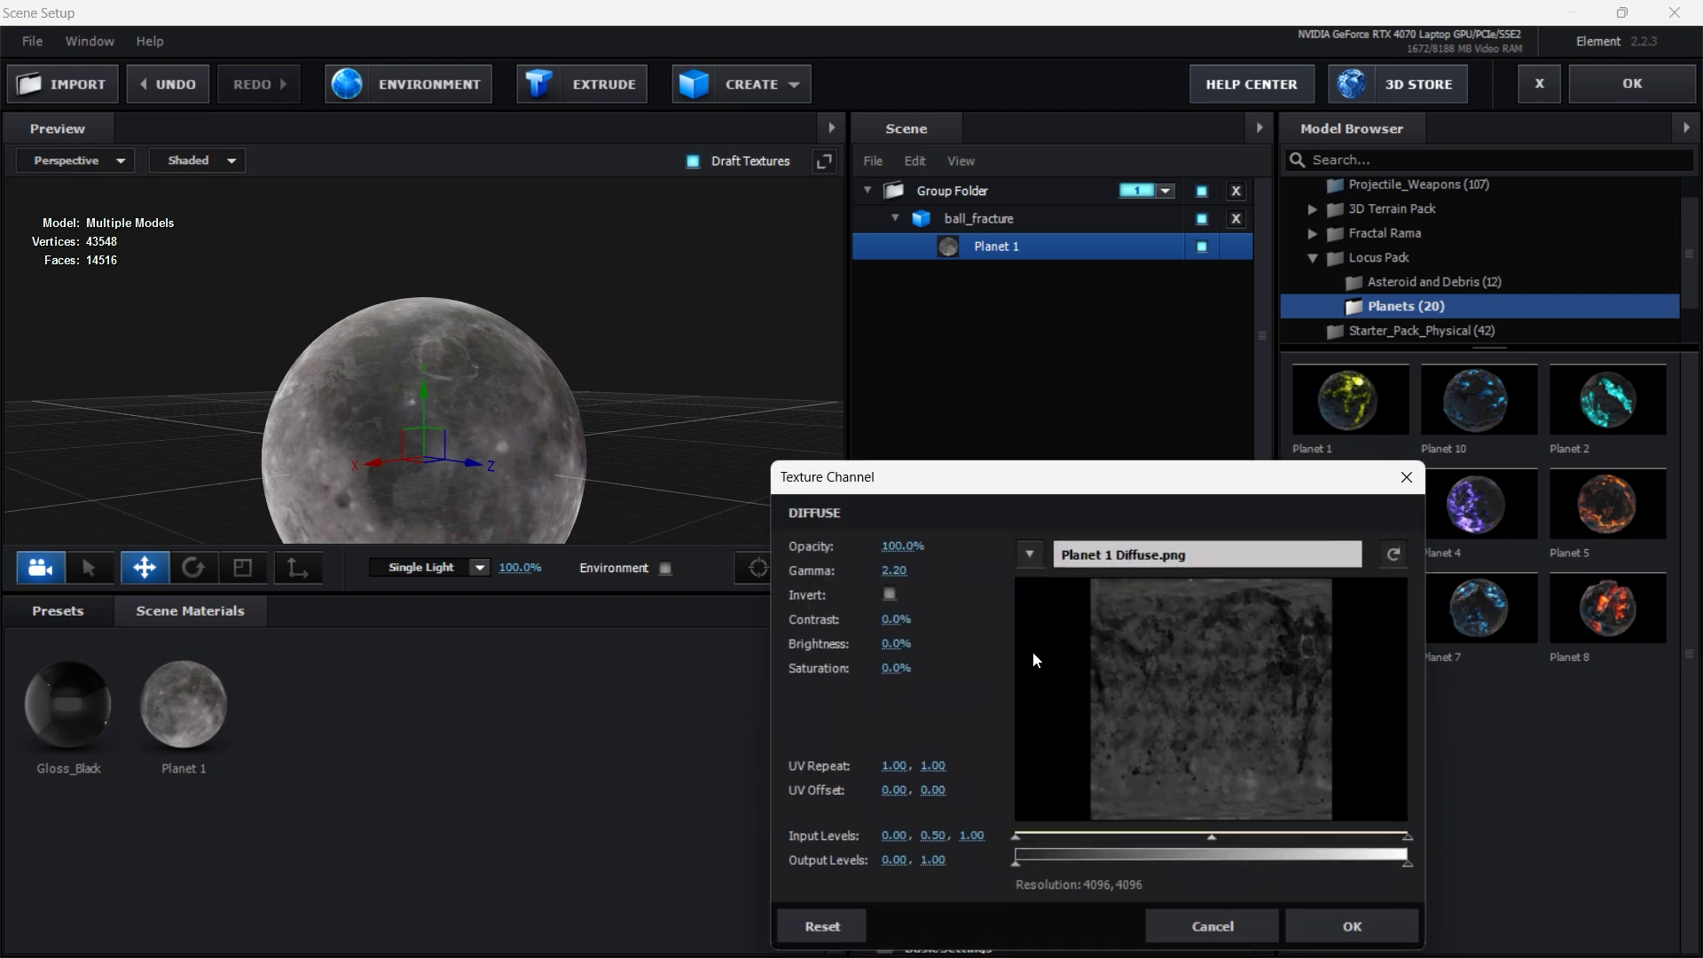
left_click_drag(890, 617, 843, 646)
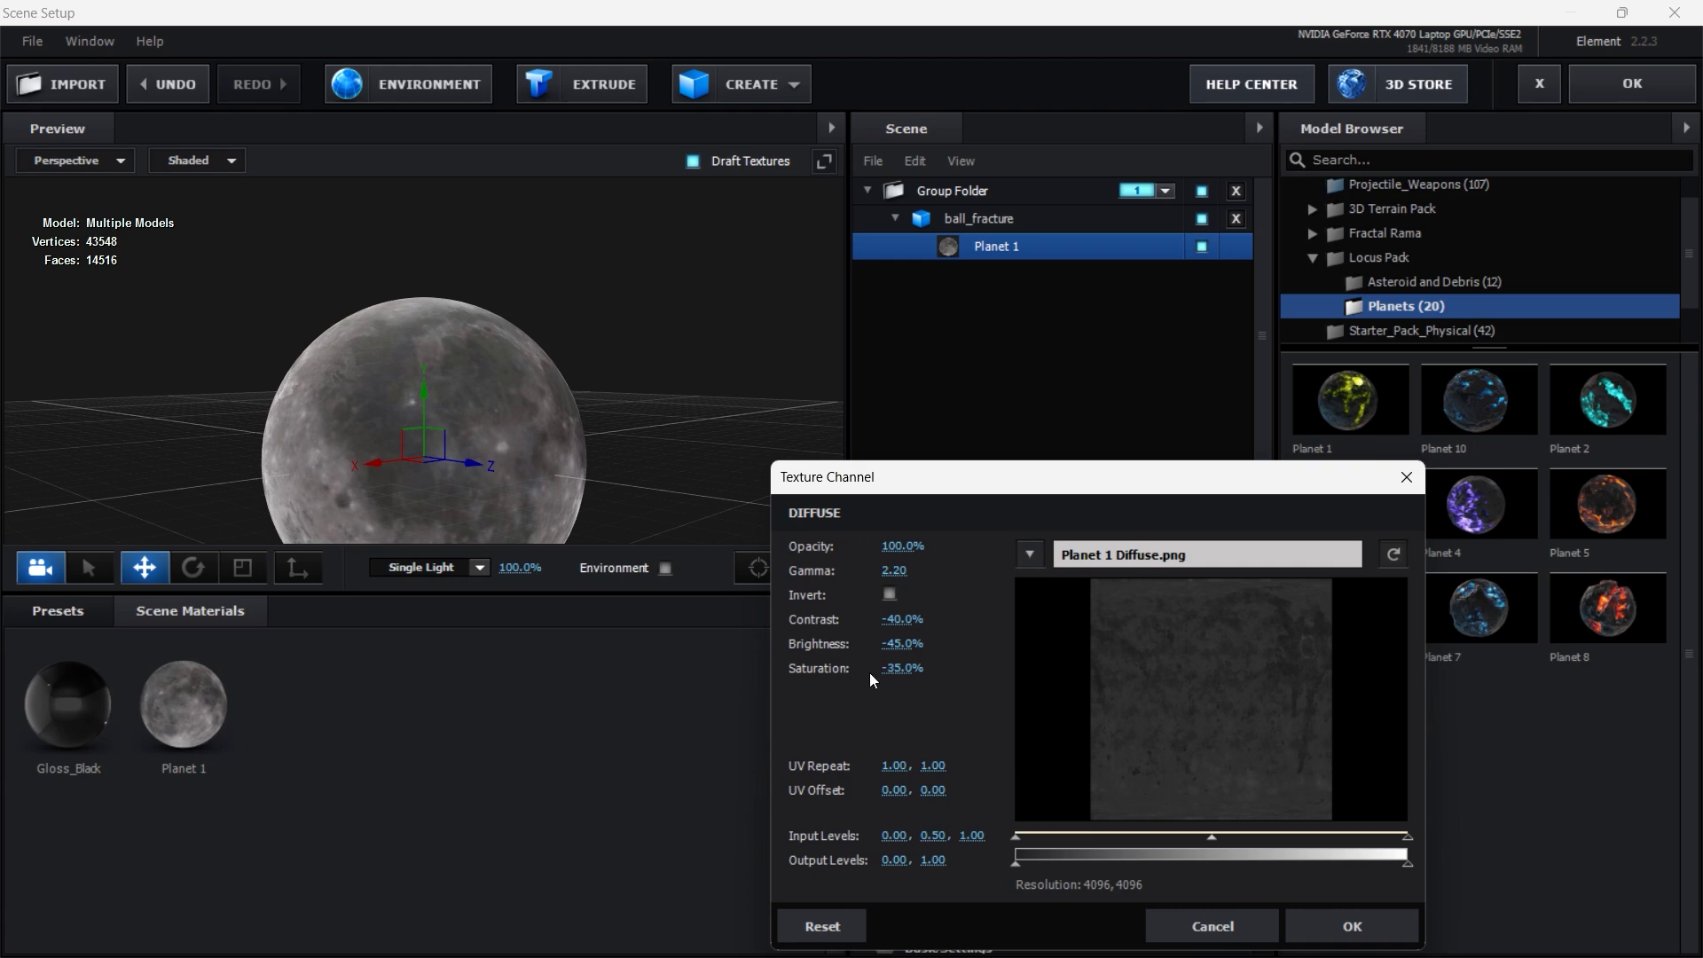
left_click(1301, 932)
left_click(1633, 83)
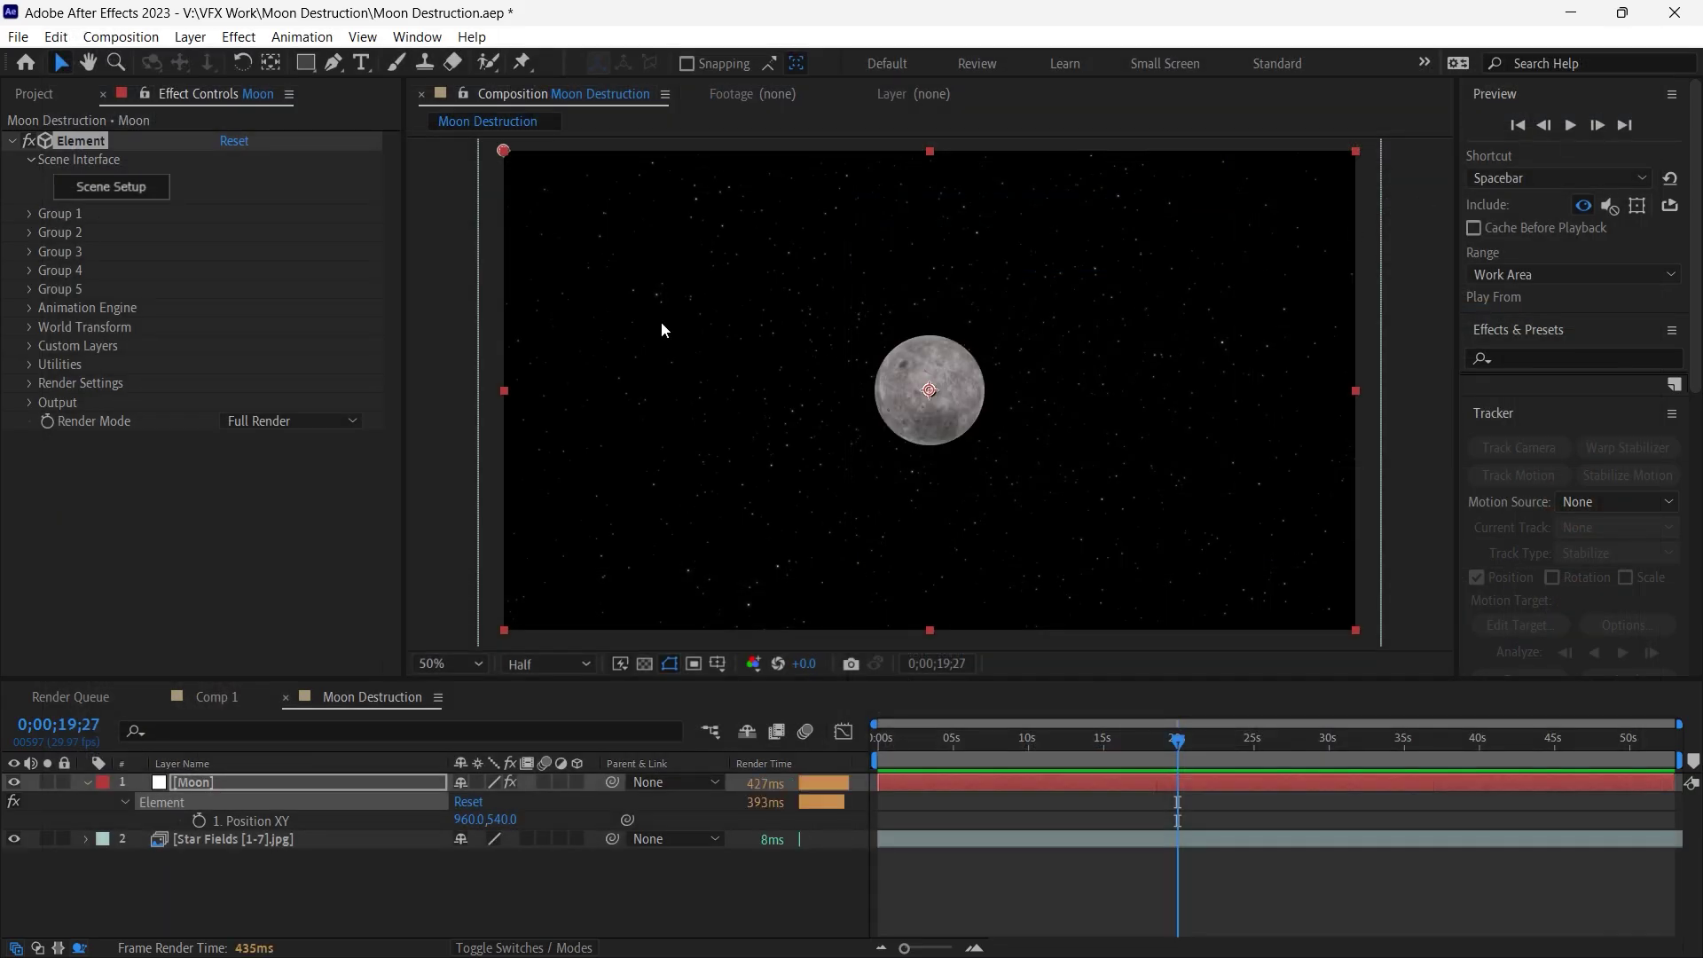
Set Group 1's particle size to 31.80 and its particle rotation to X 342° and Y 291°.
left_click(29, 214)
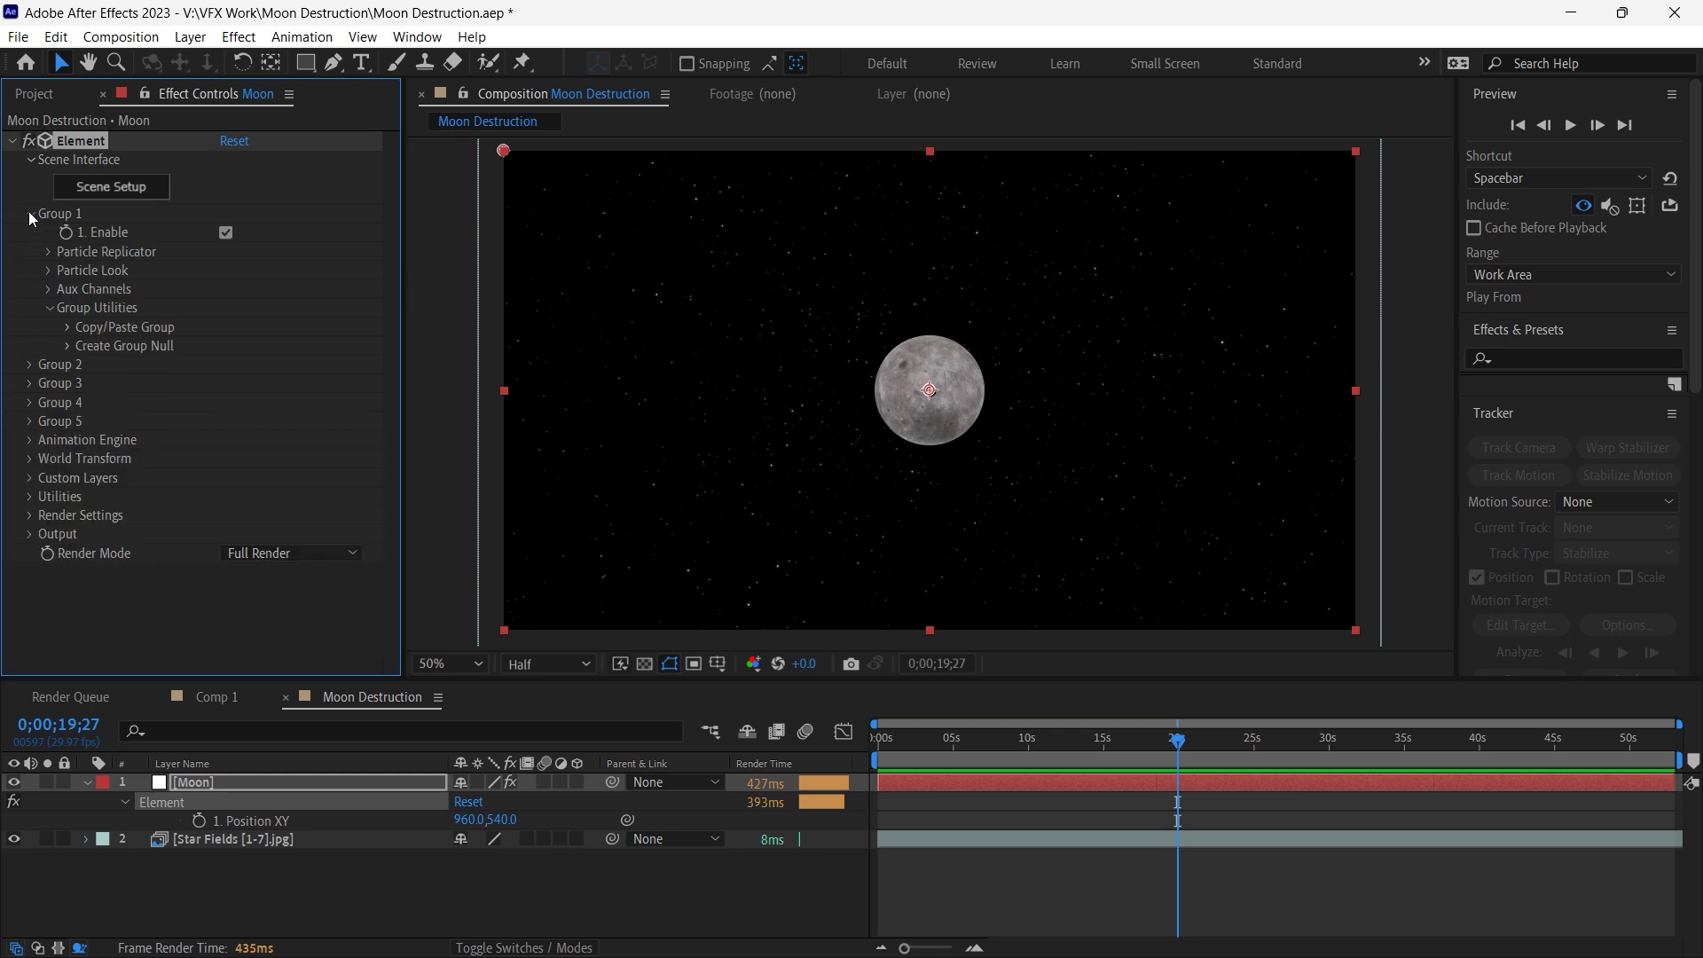
left_click(50, 270)
left_click_drag(234, 295, 487, 300)
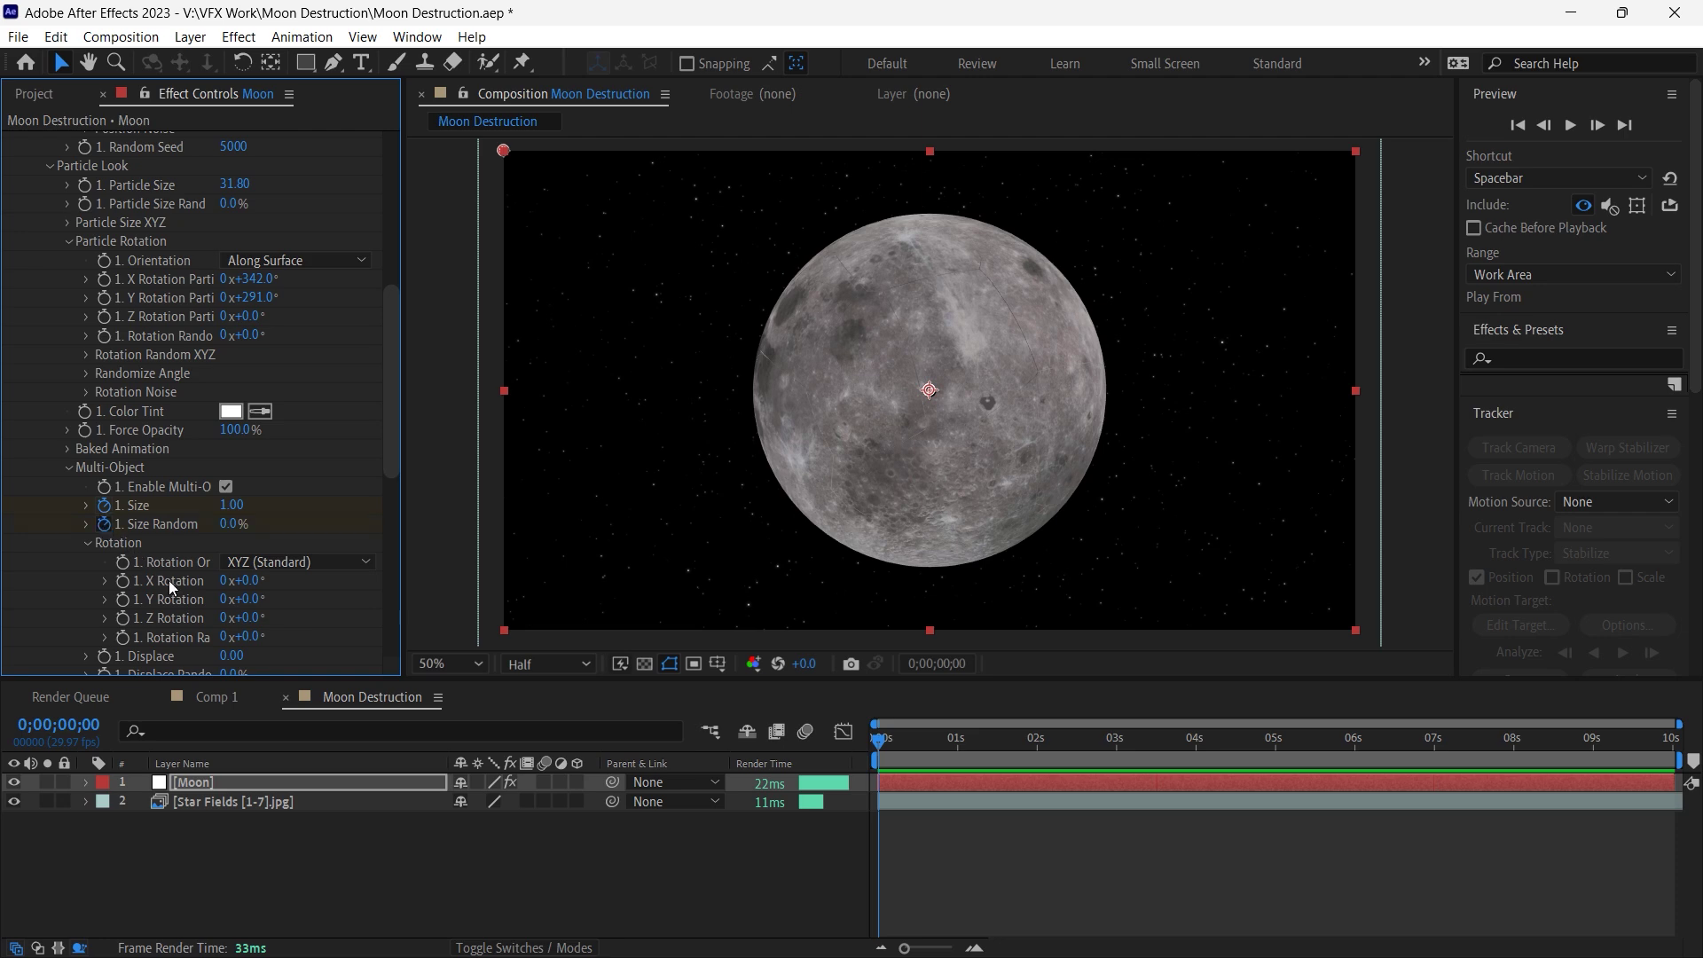
Enable keyframing at the composition start for Group 1's multi-object Rotation Random, Displace, Displace Random and Scatter.
scroll(189, 584, "down", 1)
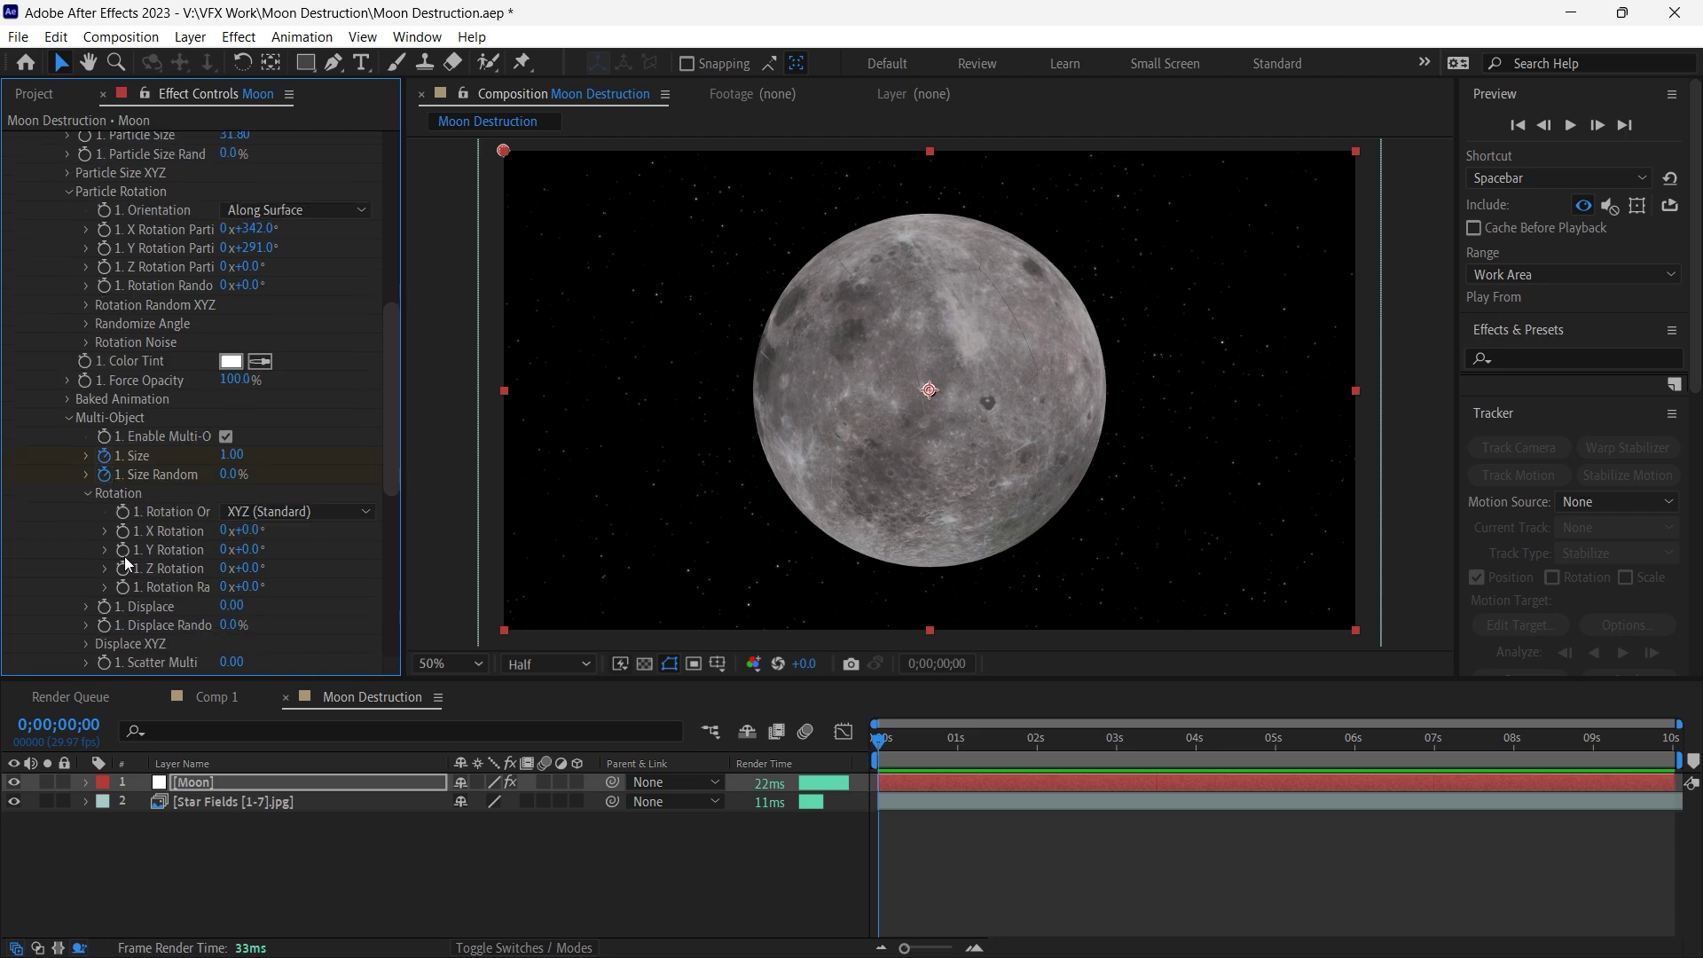
scroll(136, 559, "down", 2)
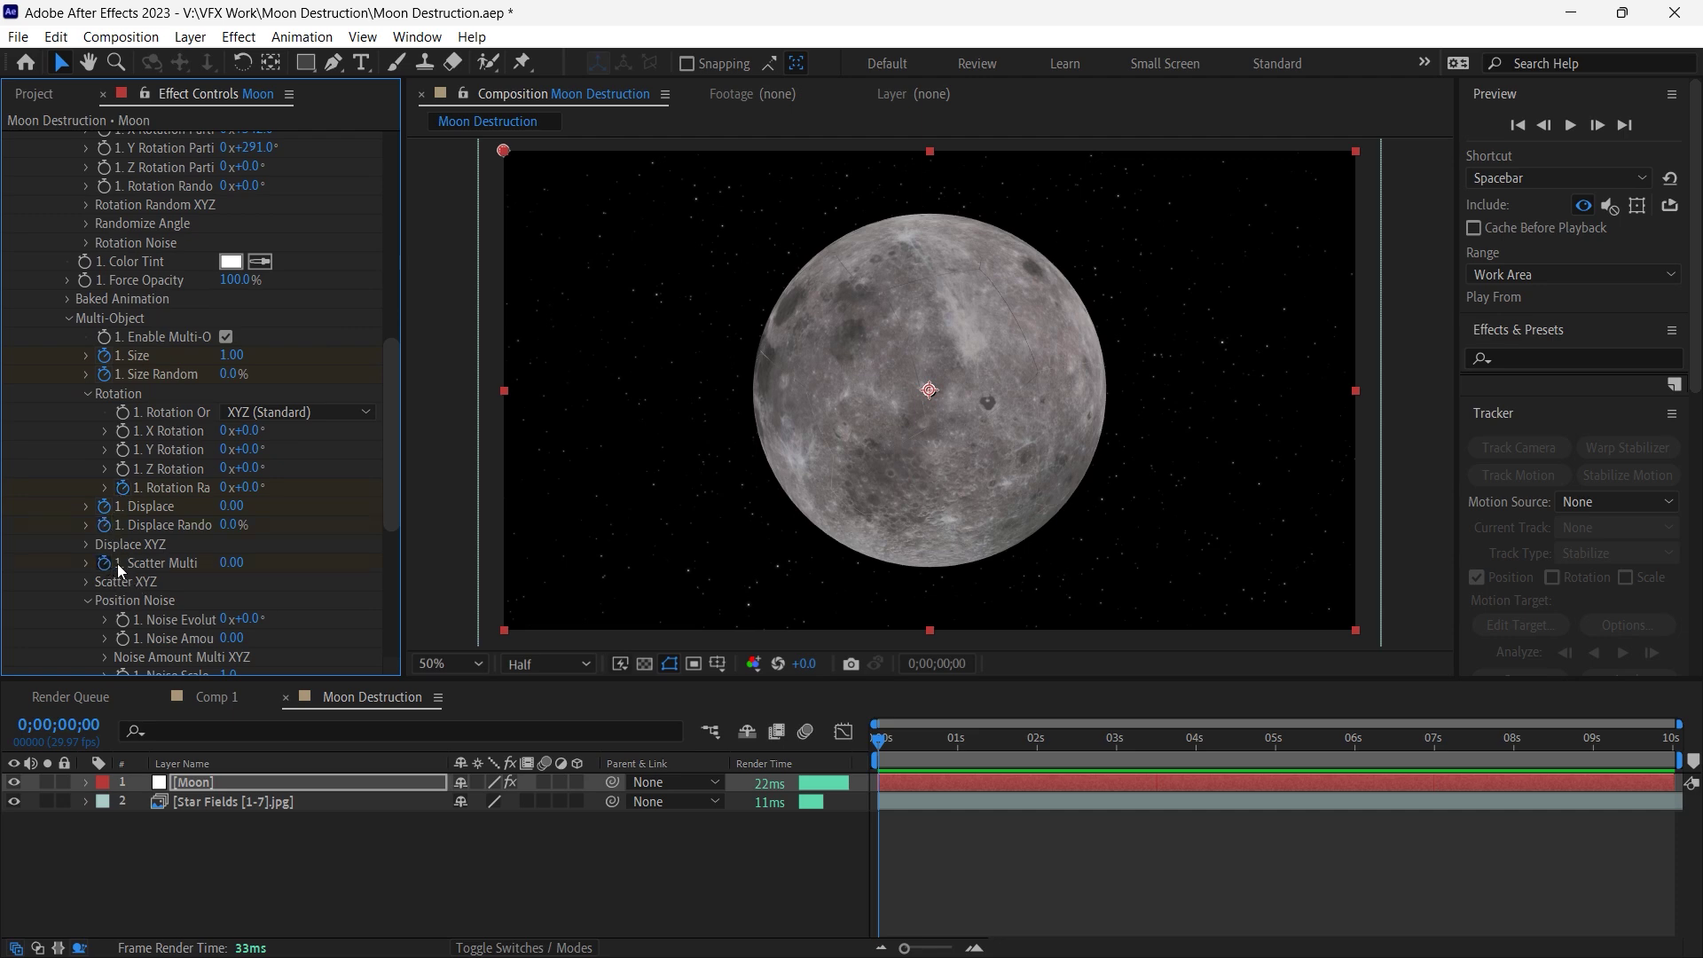
scroll(152, 571, "down", 3)
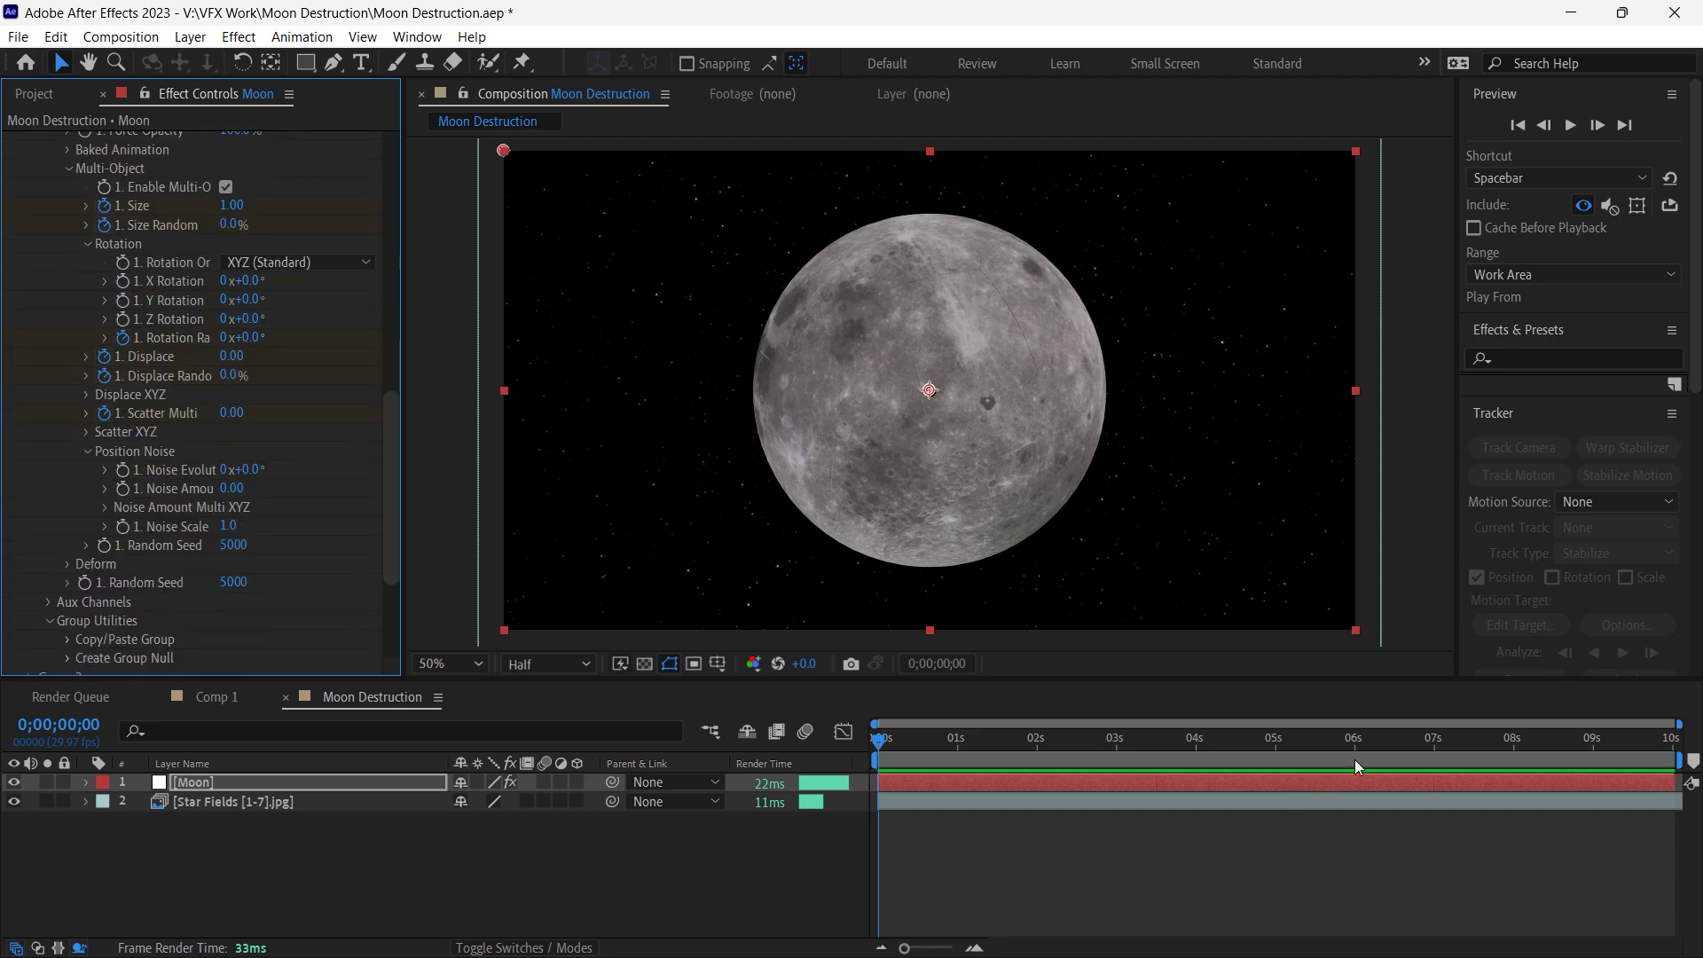
At 0;00;06;28, set Group 1's multi-object Size to 0.60 and Size Random to 100%.
left_click_drag(1439, 744, 1430, 743)
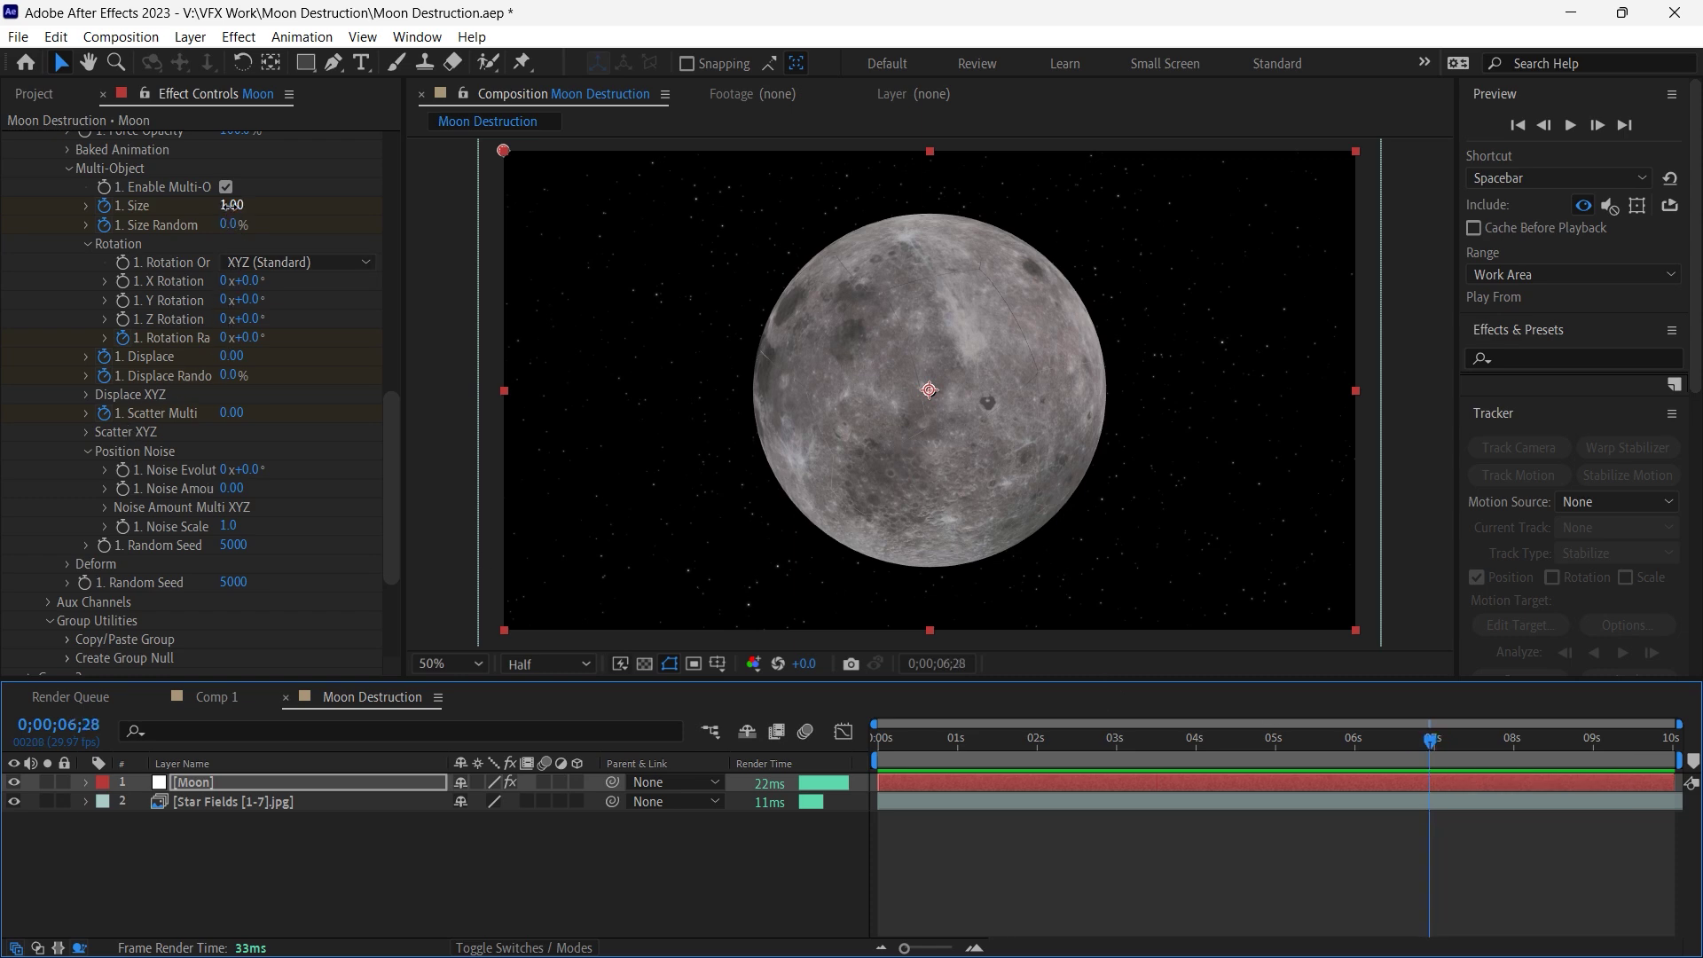
left_click_drag(230, 205, 183, 206)
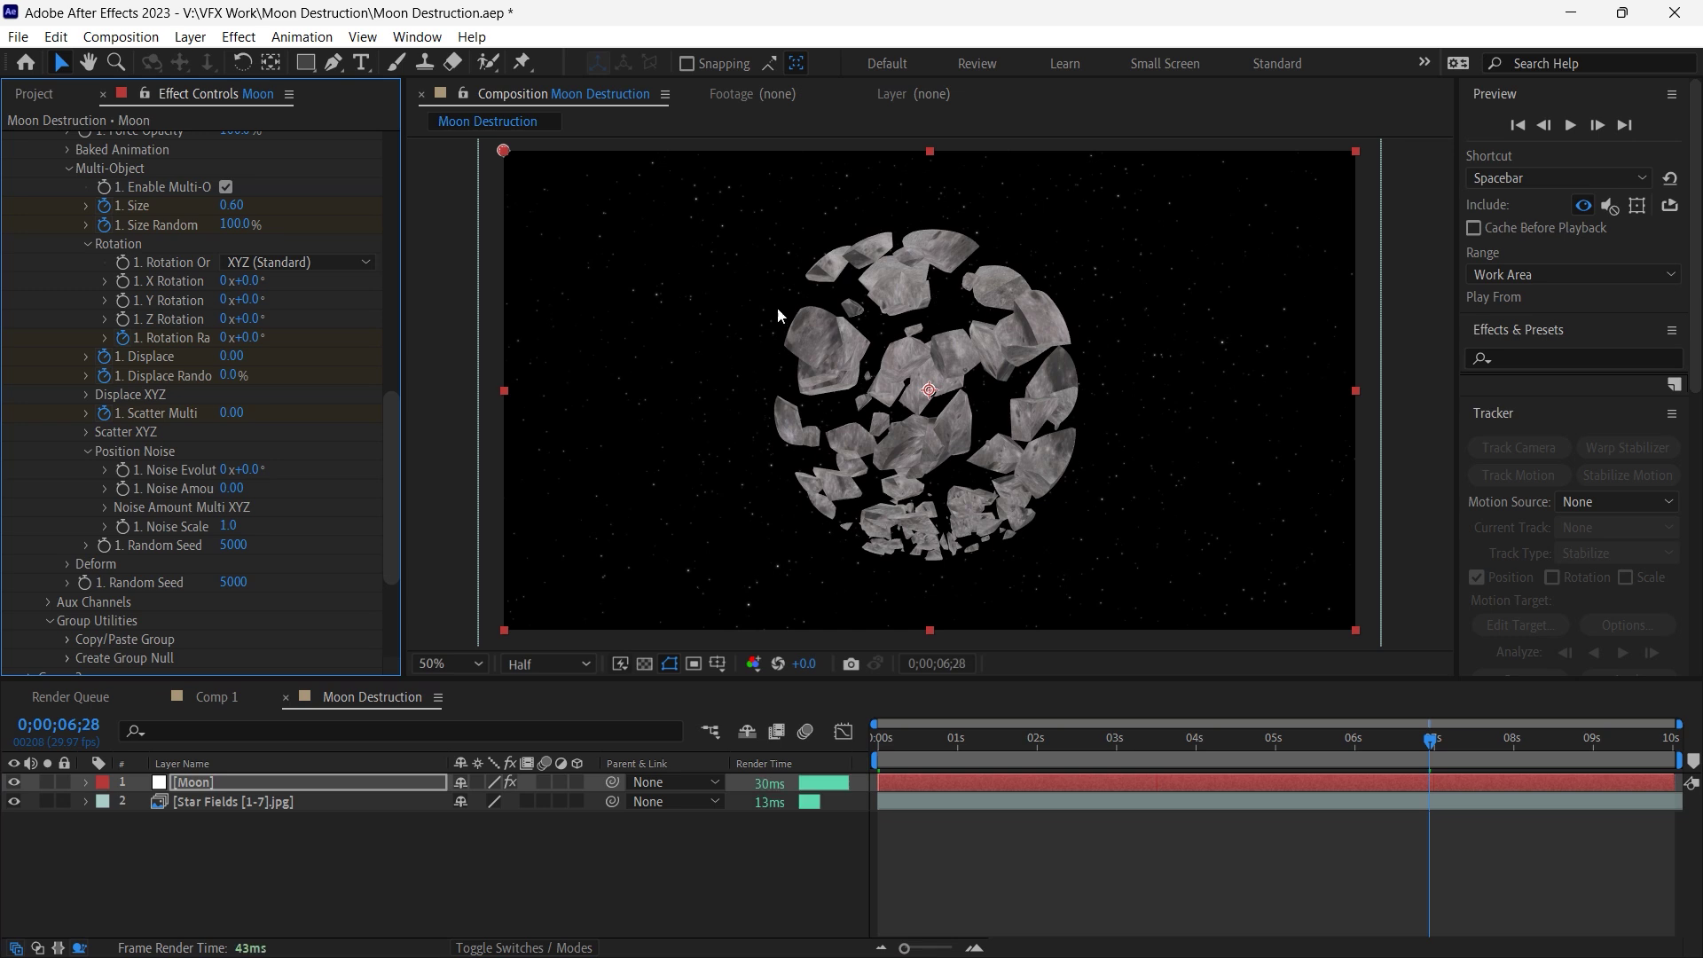
Set Group 1's multi-object Size to 0.83, and enable Z Rotation keyframing with its first keyframe at the composition start.
left_click_drag(239, 205, 263, 204)
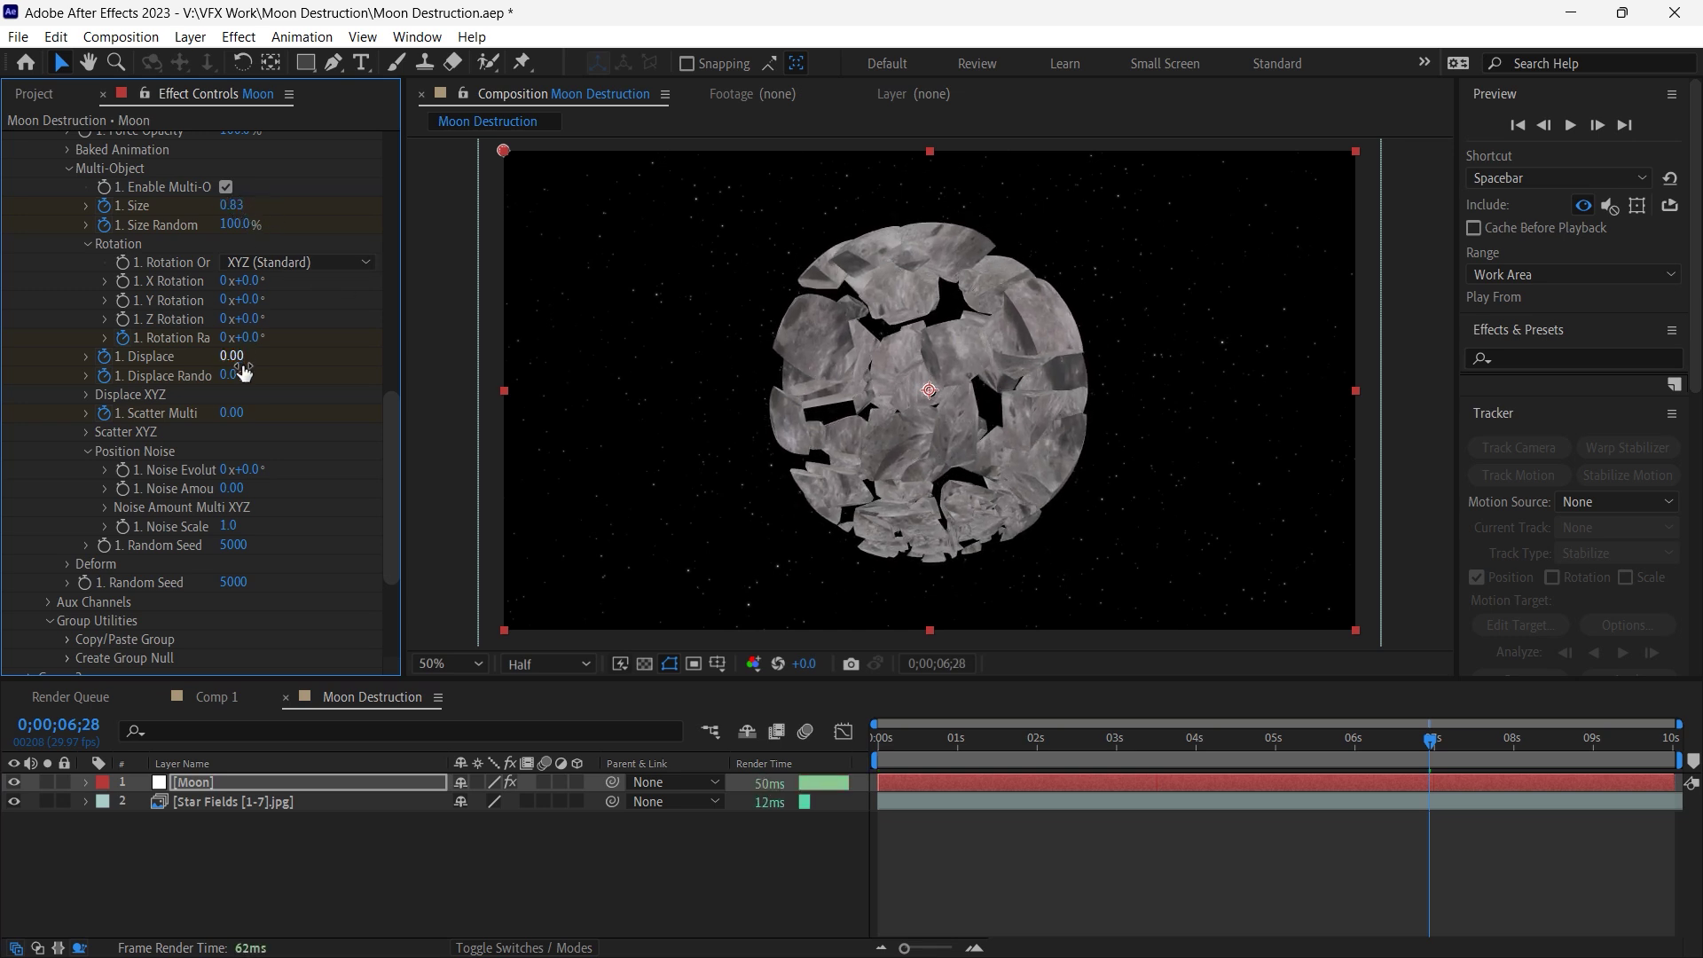
left_click_drag(265, 354, 306, 354)
key("u")
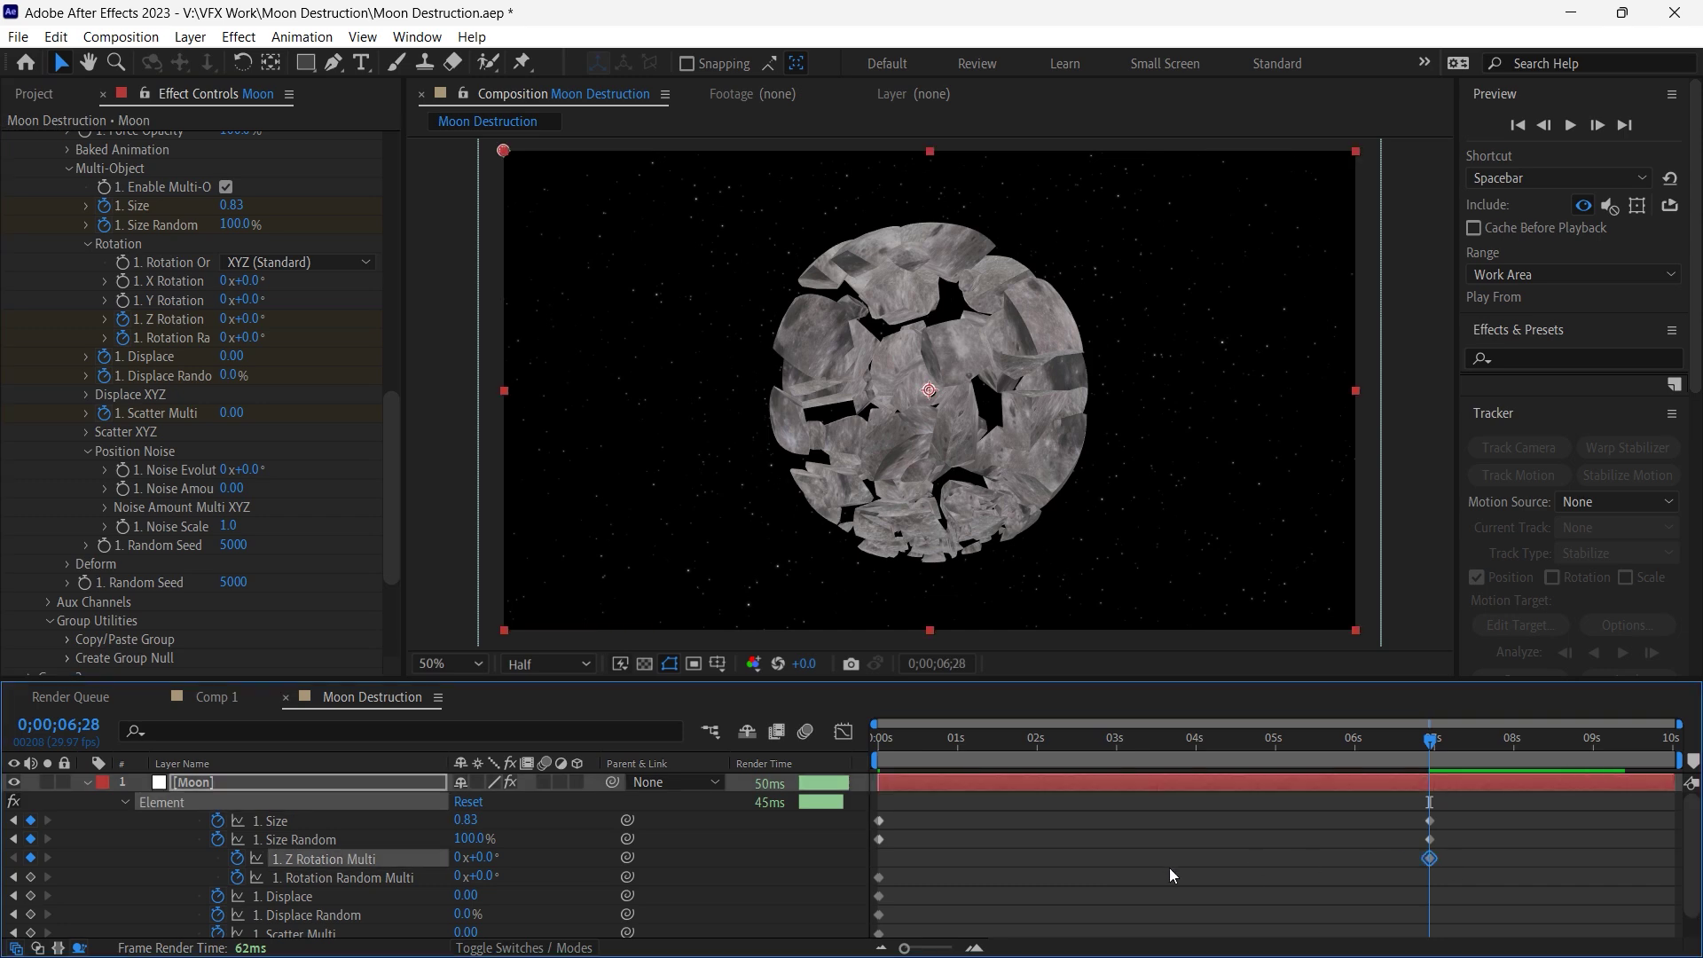
left_click_drag(1430, 858, 880, 865)
scroll(881, 865, "down", 1)
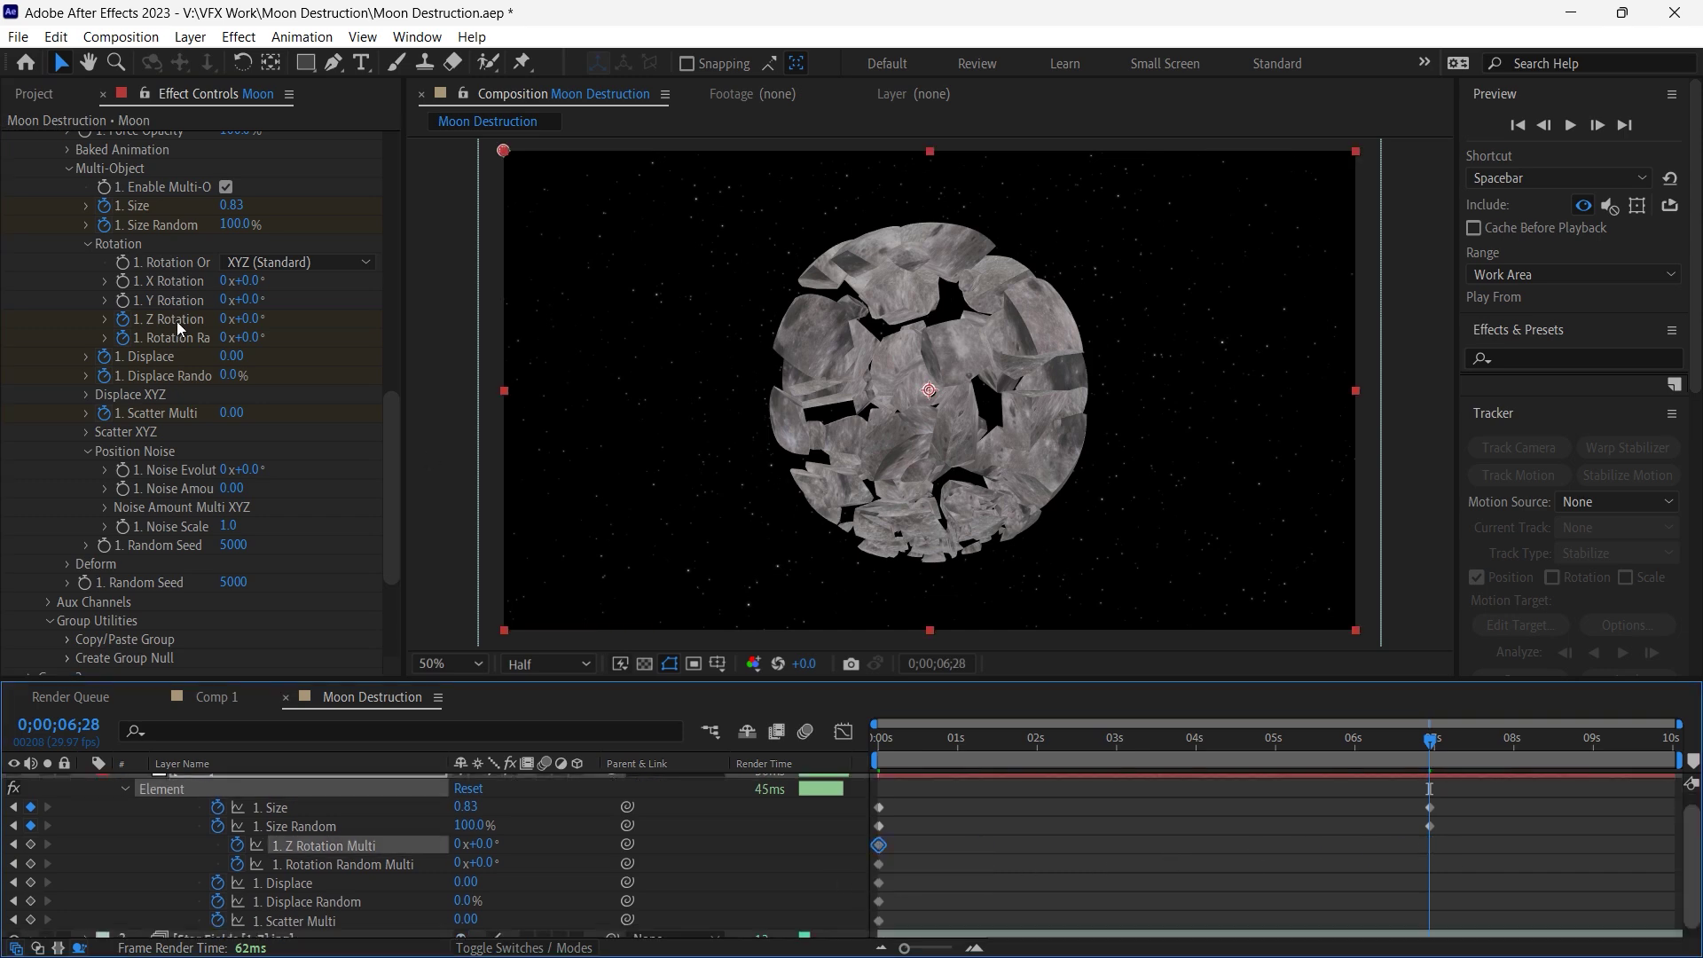
At 0;00;06;28, set Group 1's multi-object Rotation Random to 98°, Displace to 3.42, Displace Random to 89% and Scatter to 4.96.
left_click_drag(257, 343, 371, 349)
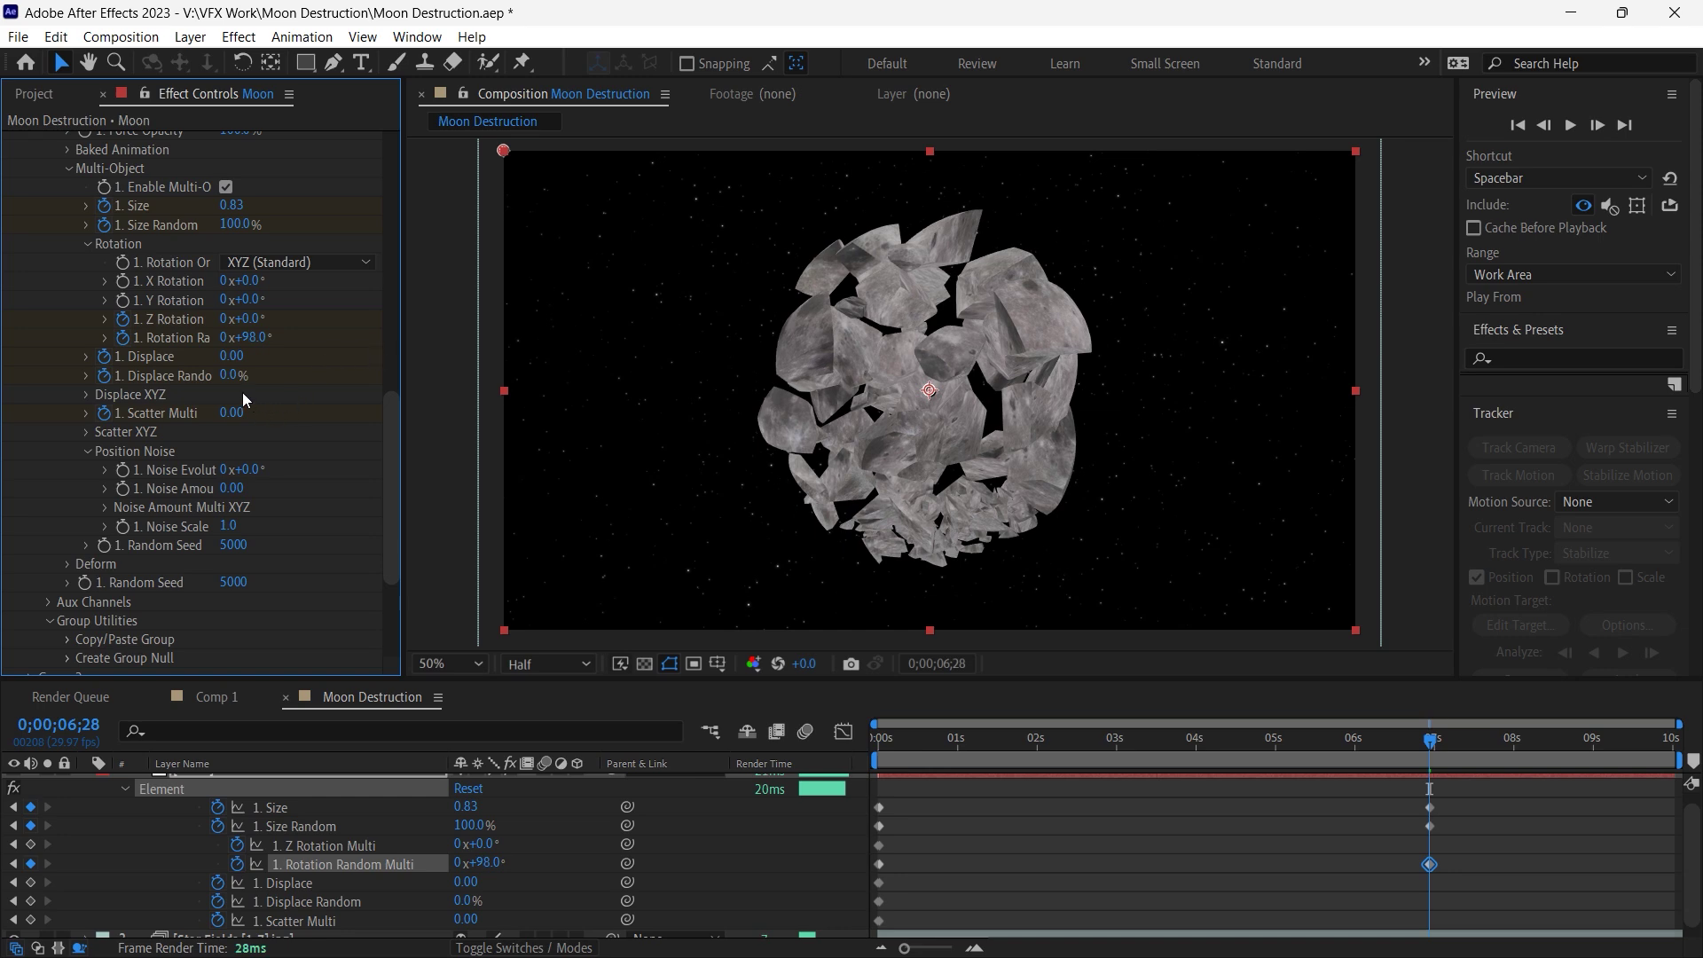
left_click_drag(230, 360, 491, 357)
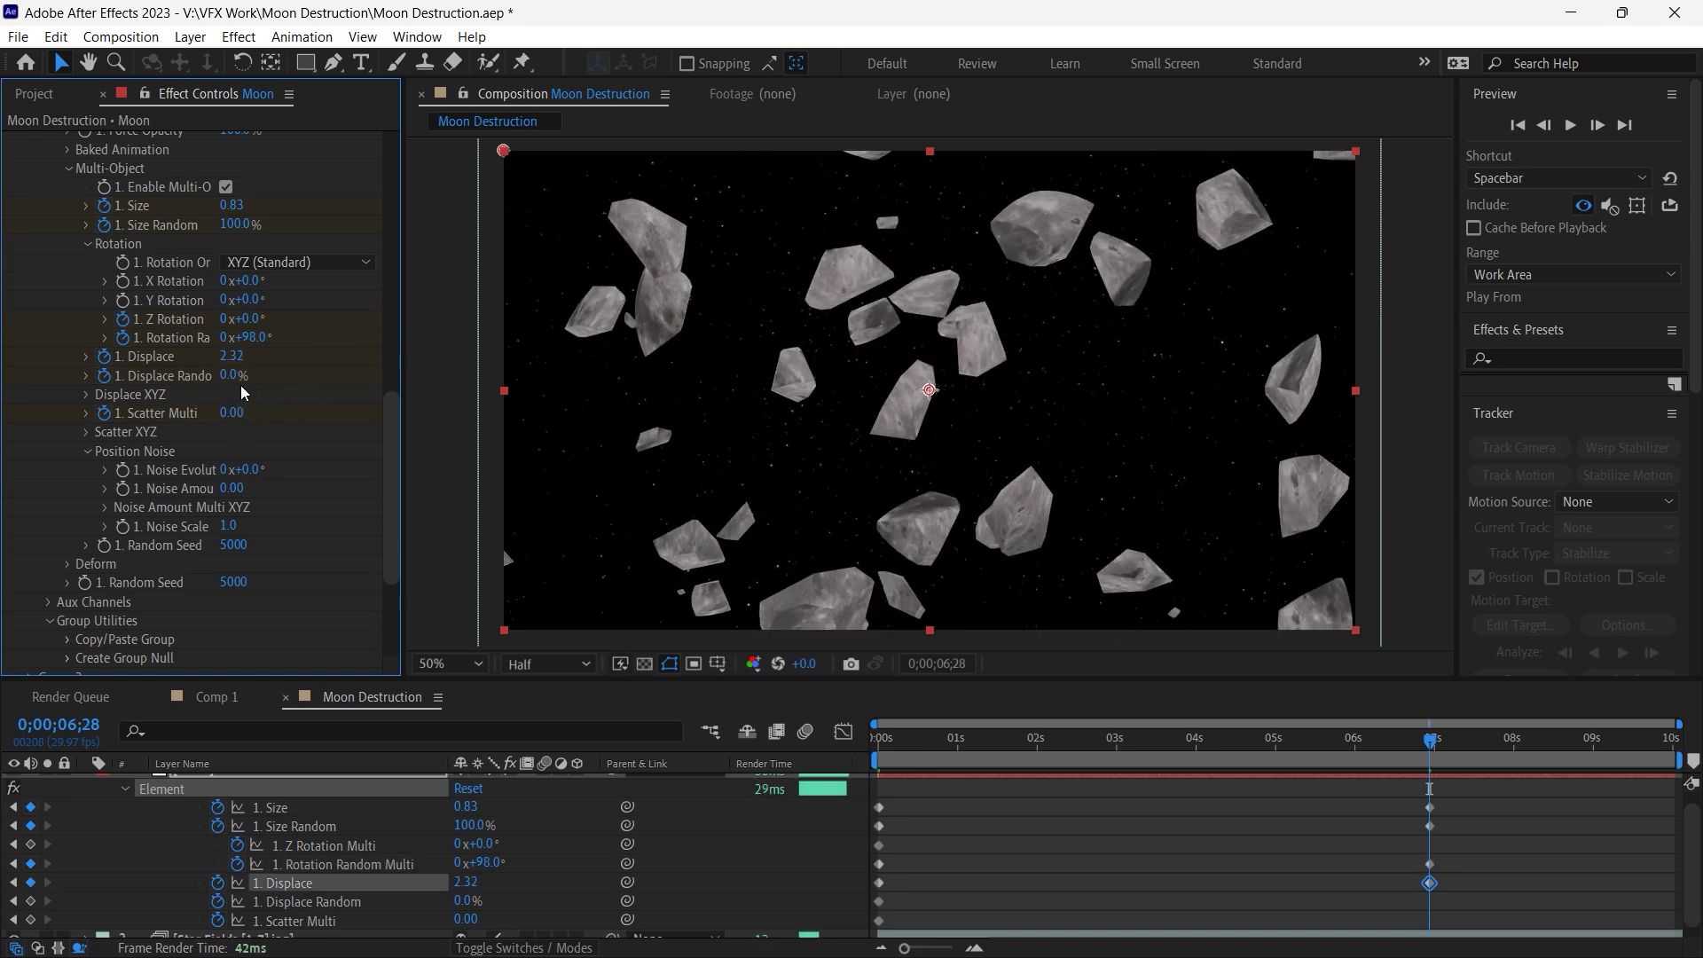
left_click_drag(237, 376, 432, 367)
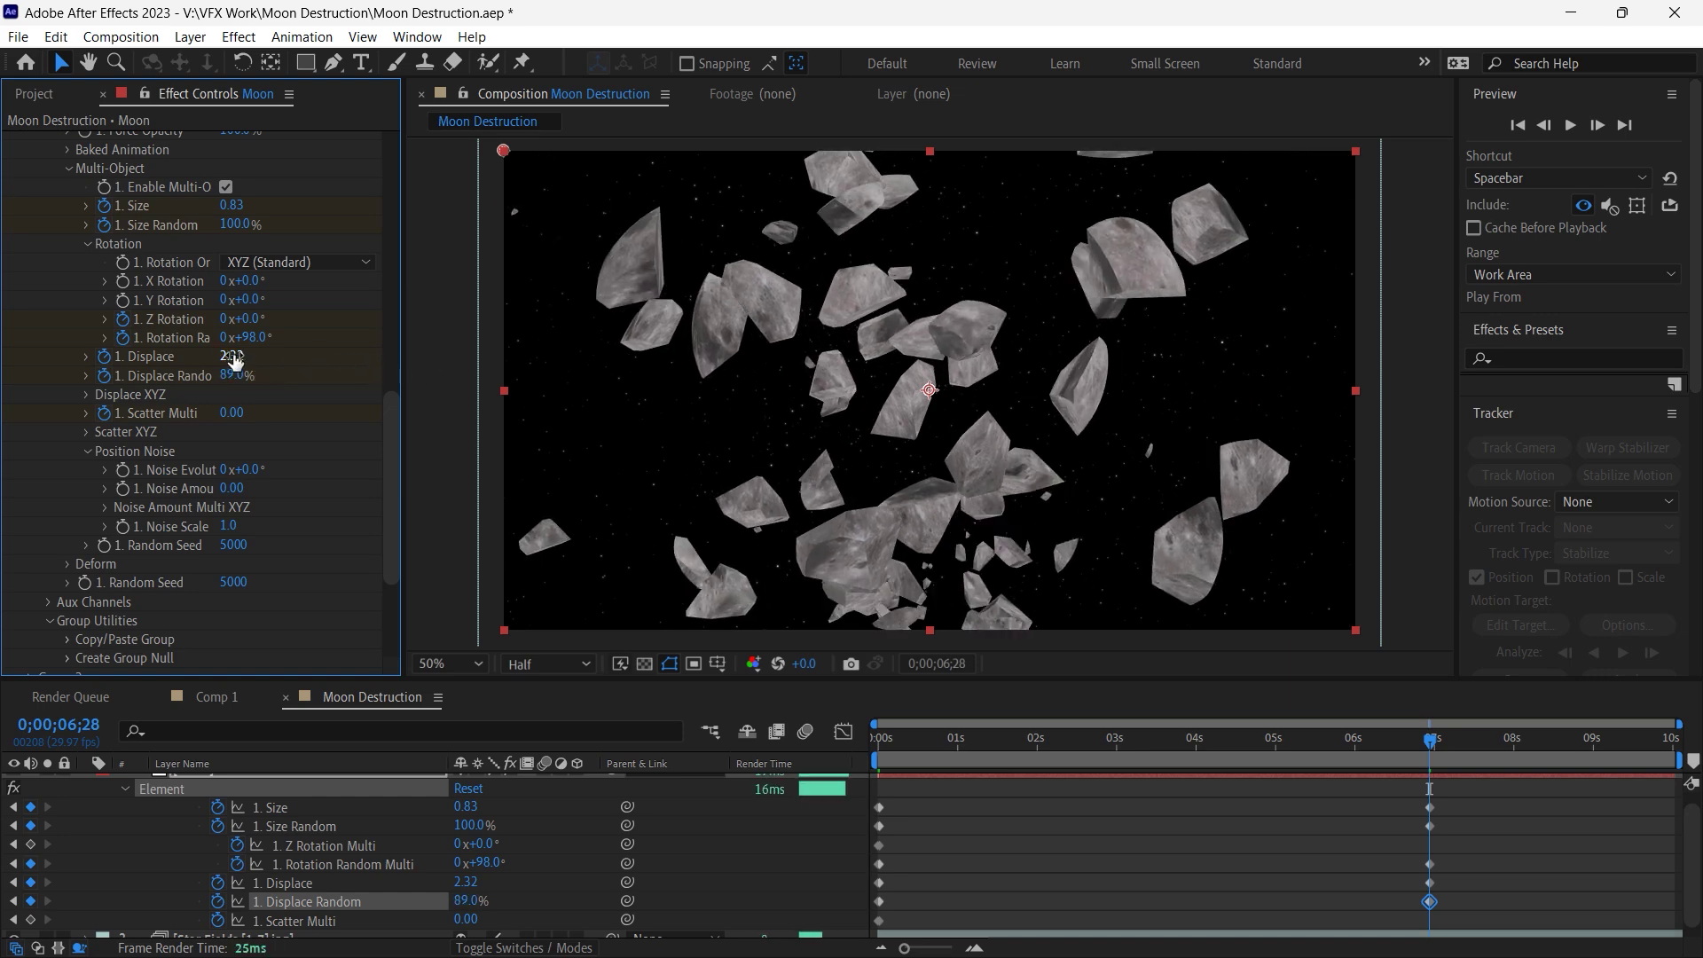
left_click_drag(233, 359, 284, 358)
left_click_drag(232, 413, 723, 356)
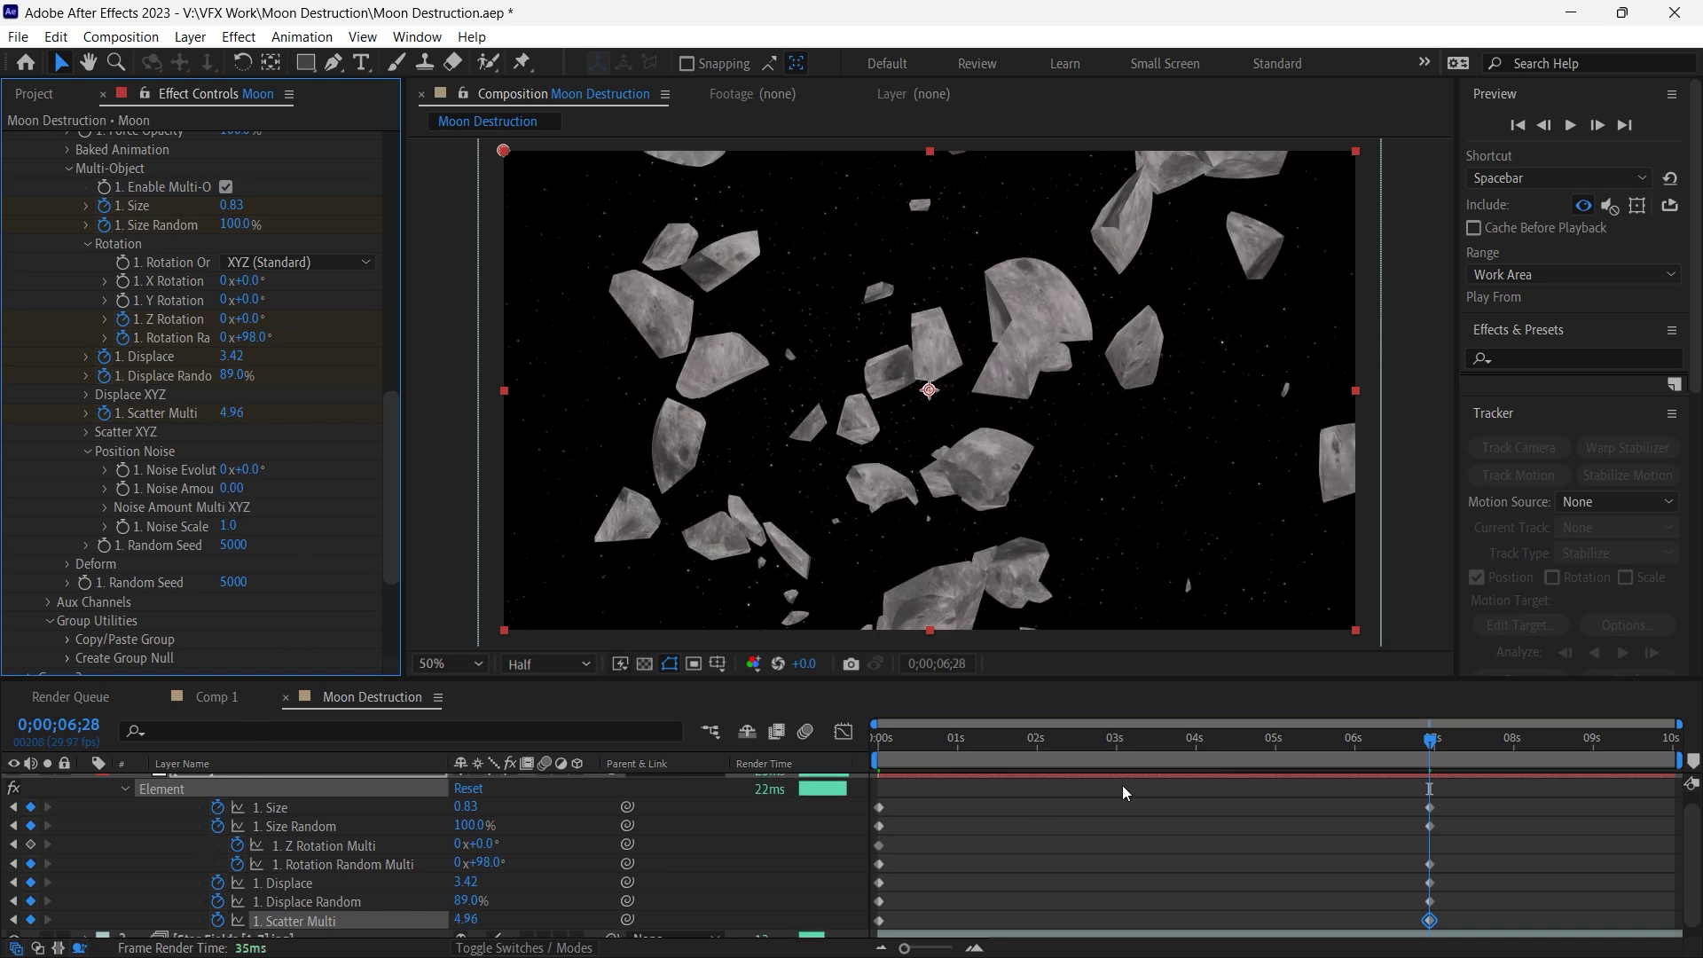
Set the ending Z Rotation to 220°, and move all ending multi-object keyframes to about 0;00;02;04, previewing the breakup.
left_click_drag(1147, 753, 653, 748)
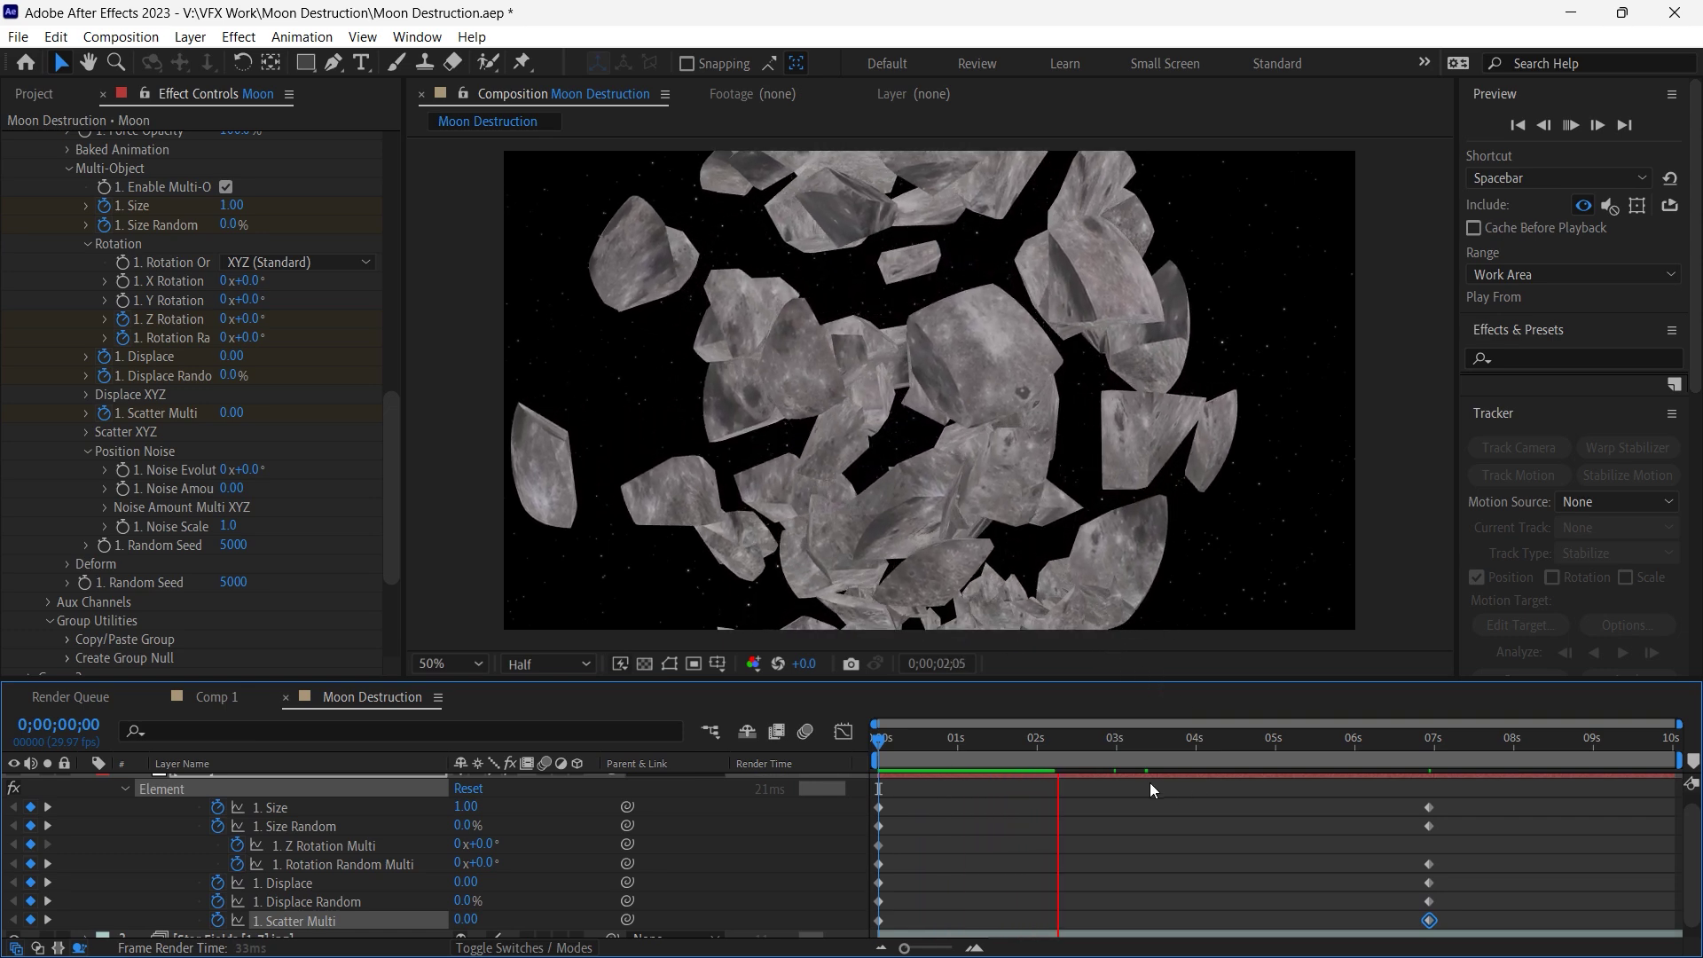
left_click(1430, 845)
left_click_drag(1469, 798, 1049, 920)
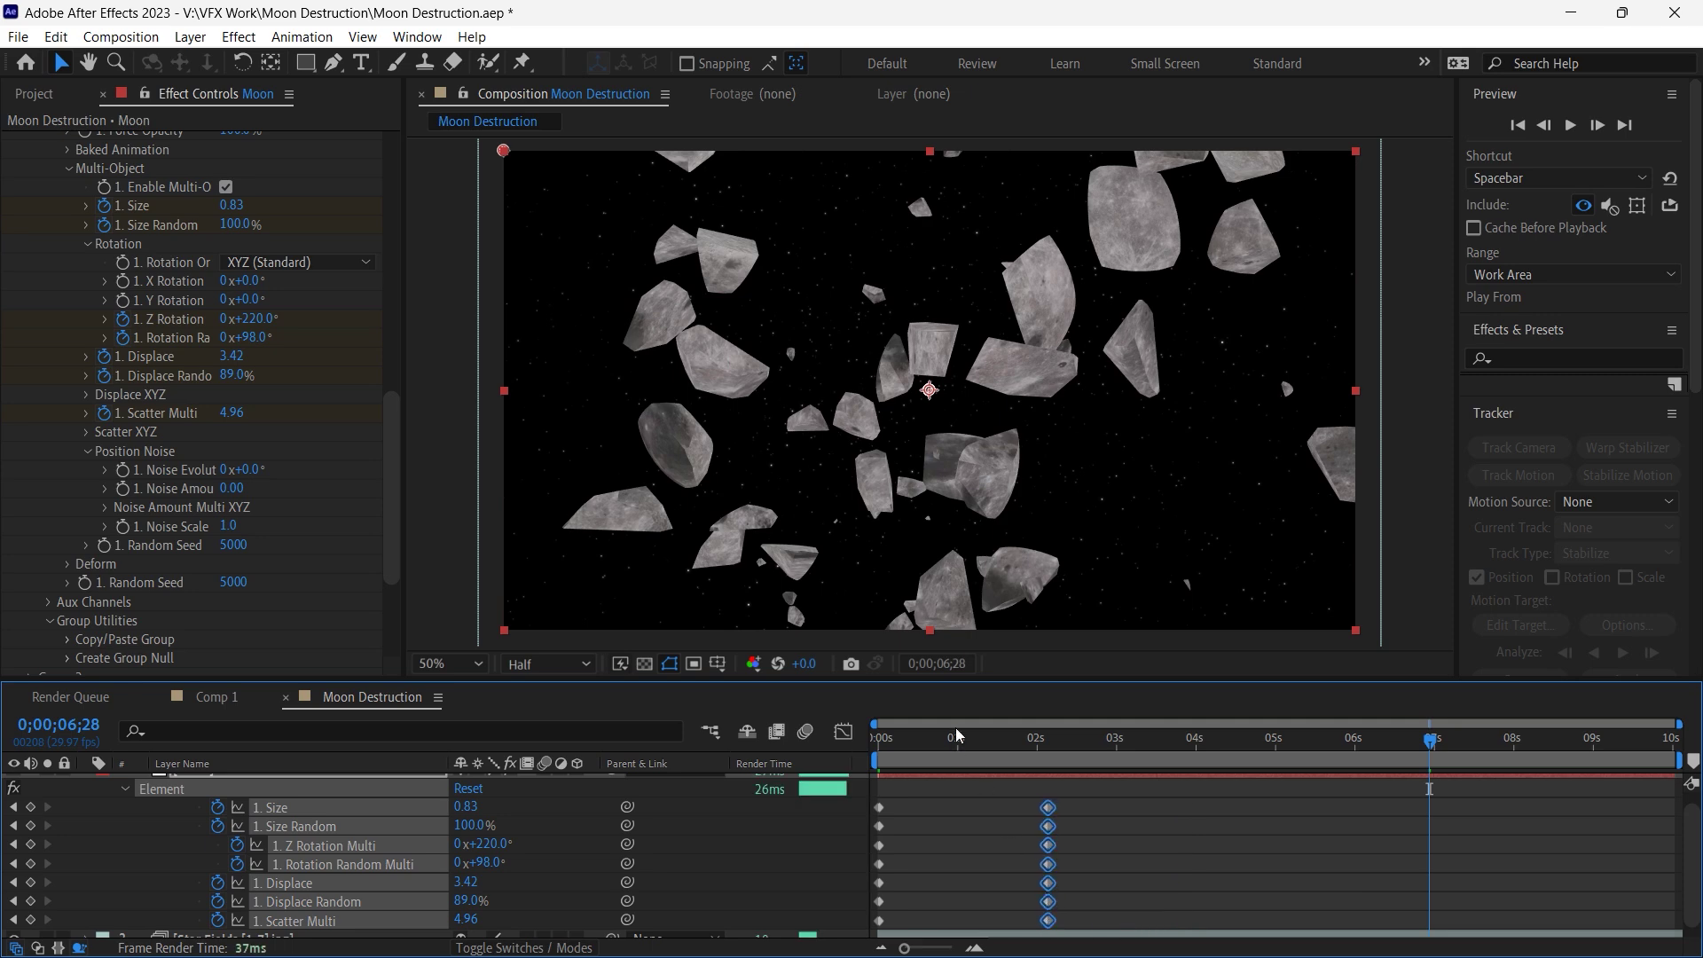
key("Home")
left_click(1191, 796)
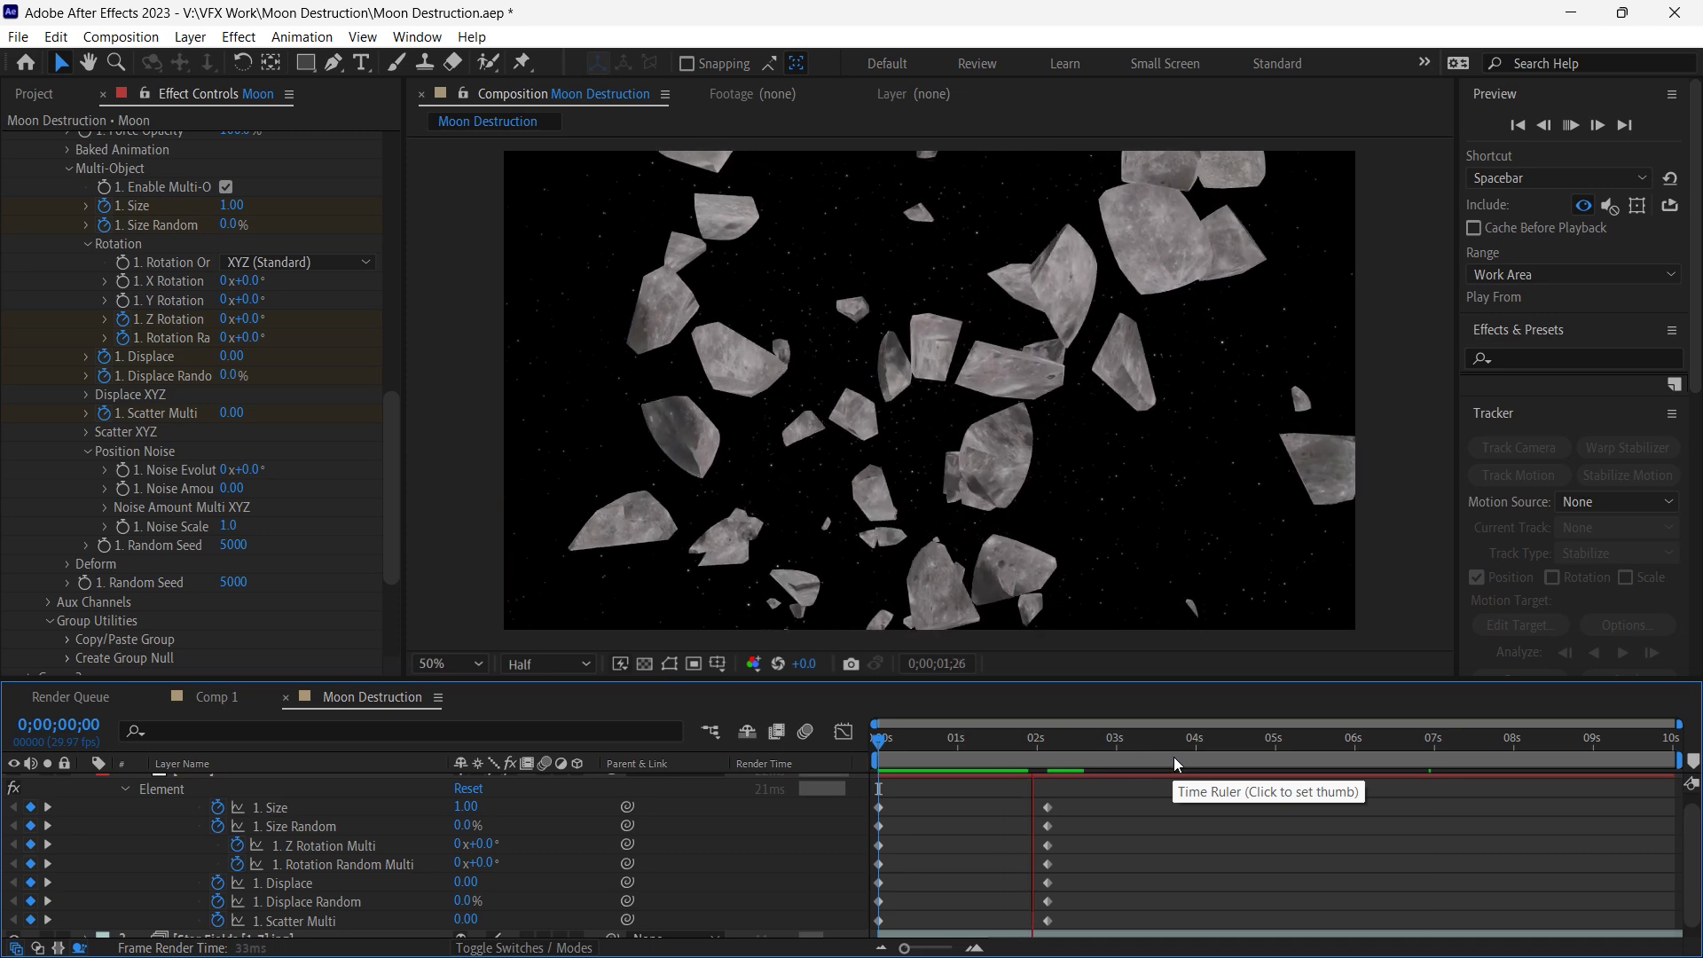
key("space")
left_click_drag(1050, 742, 843, 727)
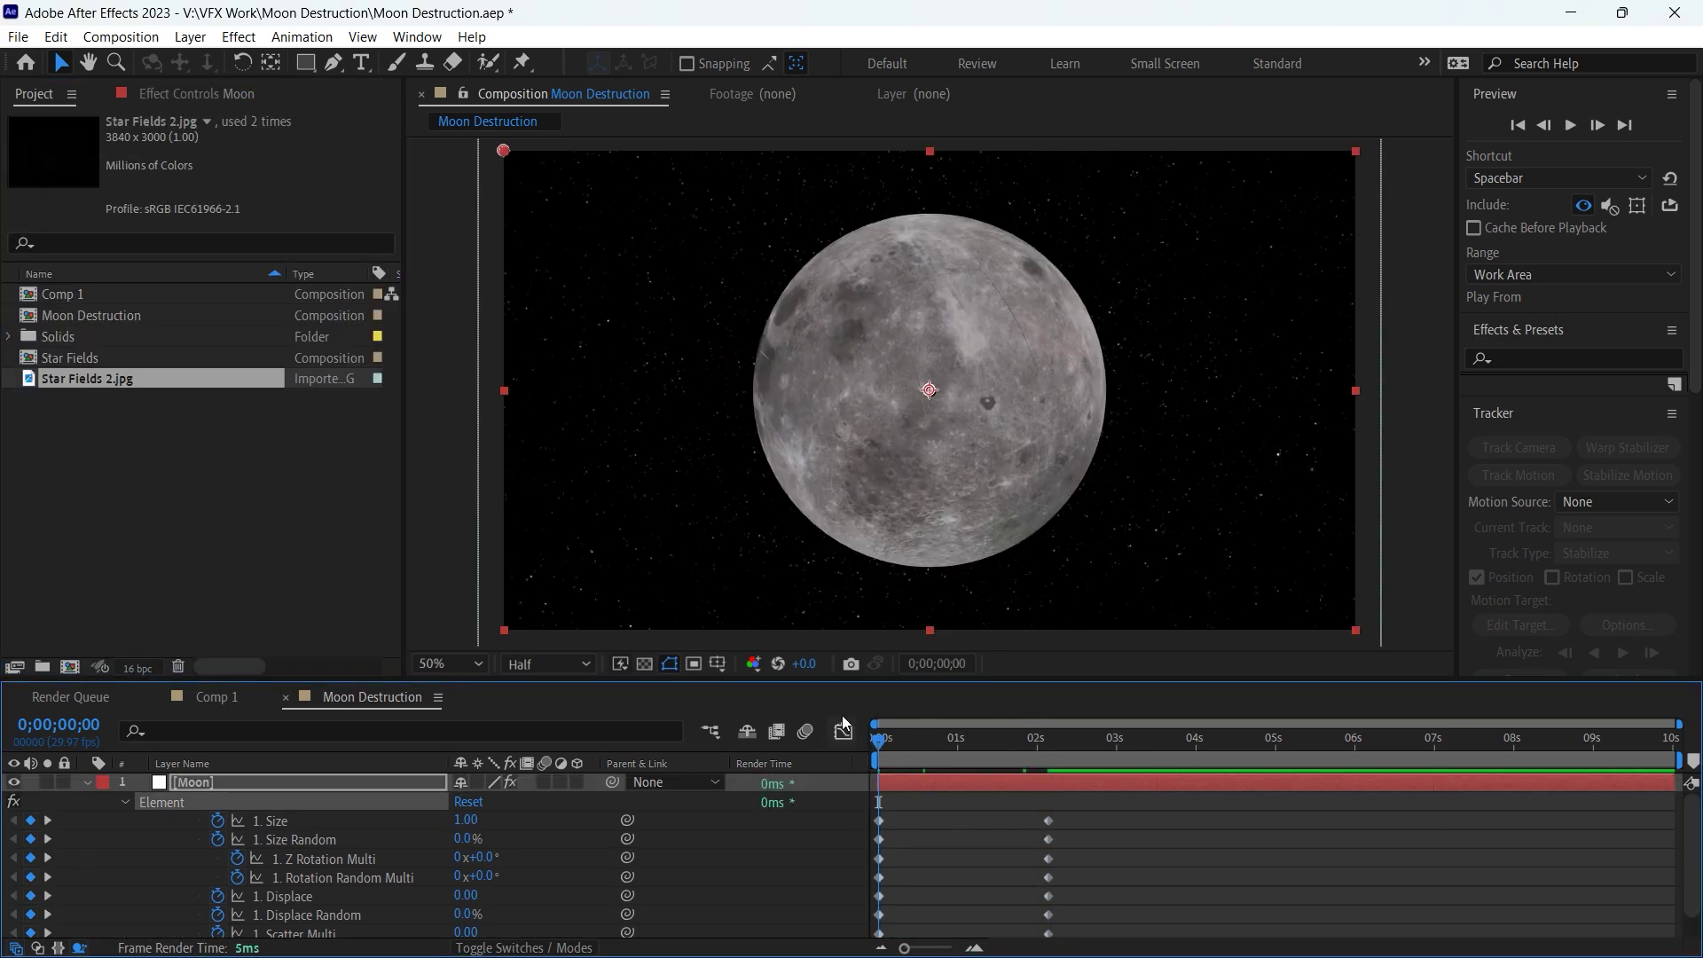
key("space")
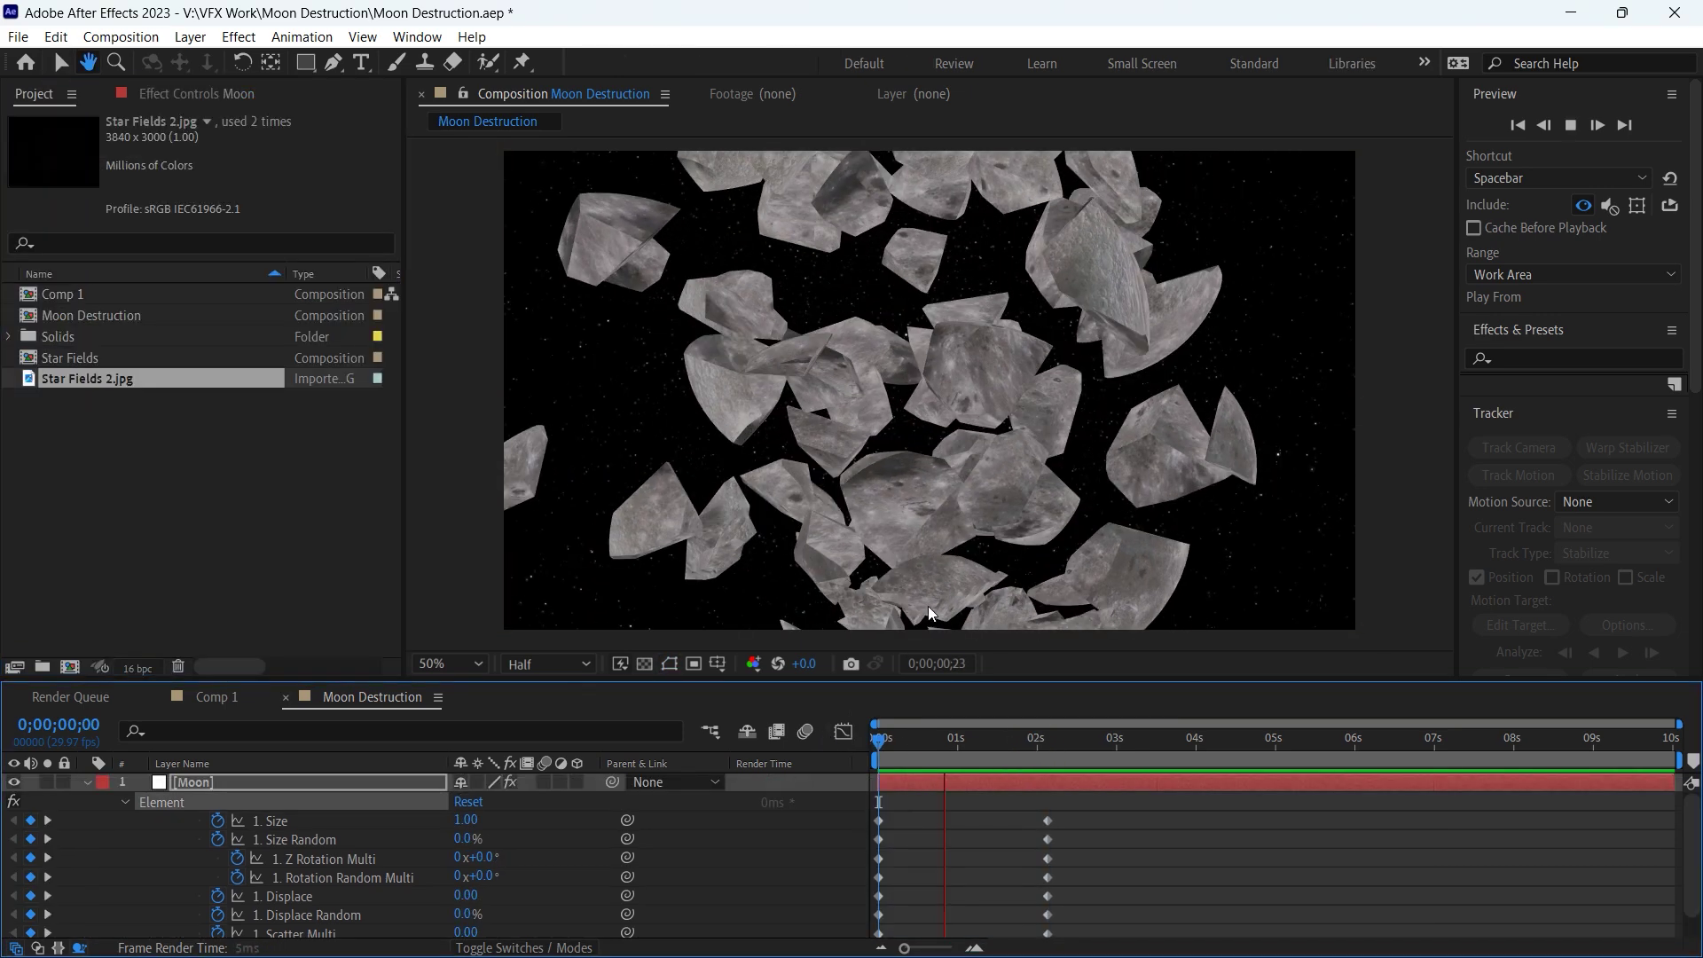
Shift all multi-object keyframes so the breakup runs from about 0;00;00;26 to 0;00;03;00.
left_click(1050, 858)
left_click_drag(1086, 809, 947, 909)
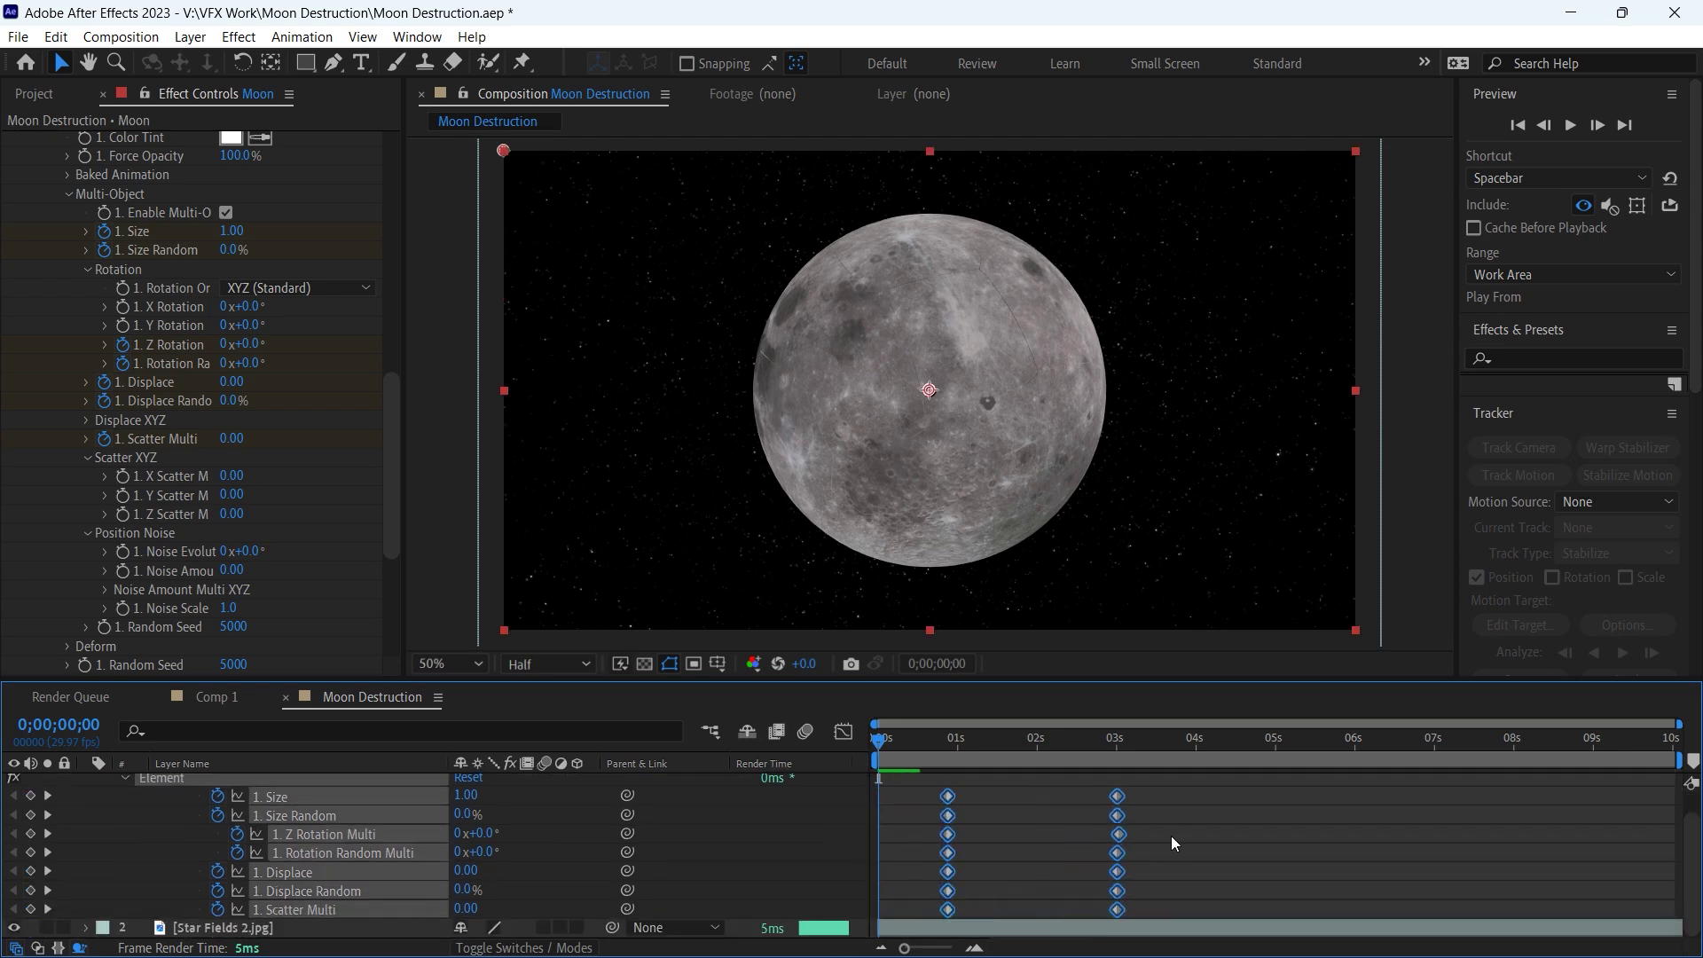
left_click(1271, 832)
scroll(546, 814, "up", 1)
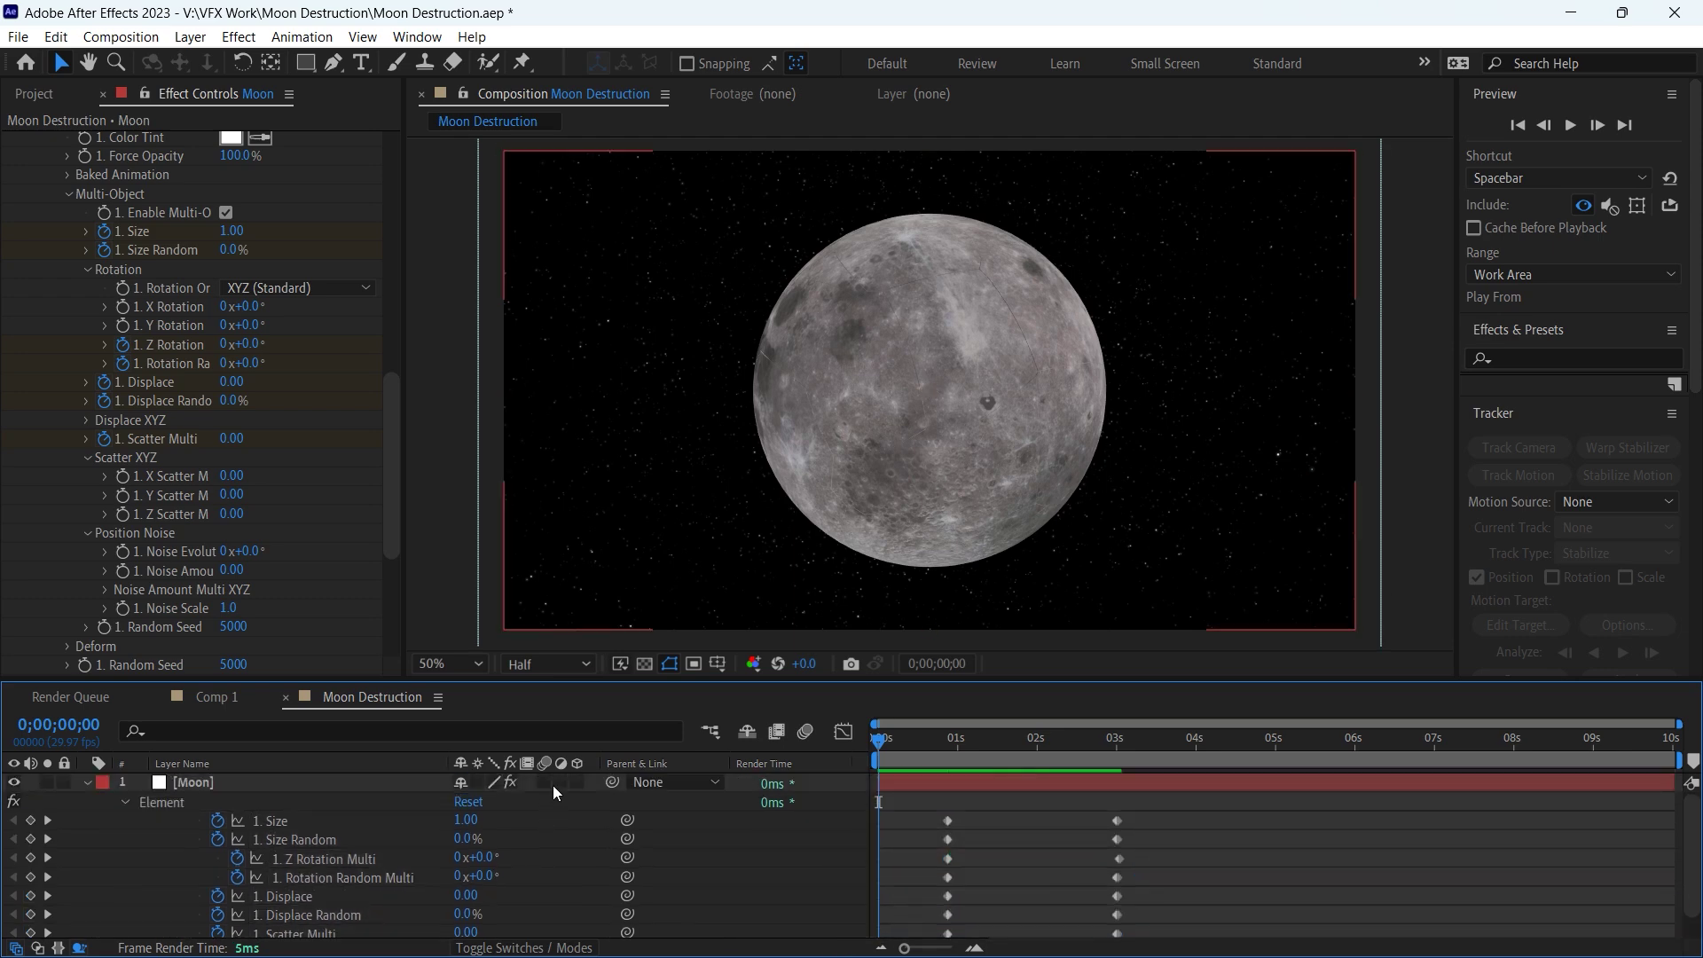
Enable motion blur on the Moon layer and preview the blurred fragments around 0;00;01;08.
left_click(545, 782)
key("space")
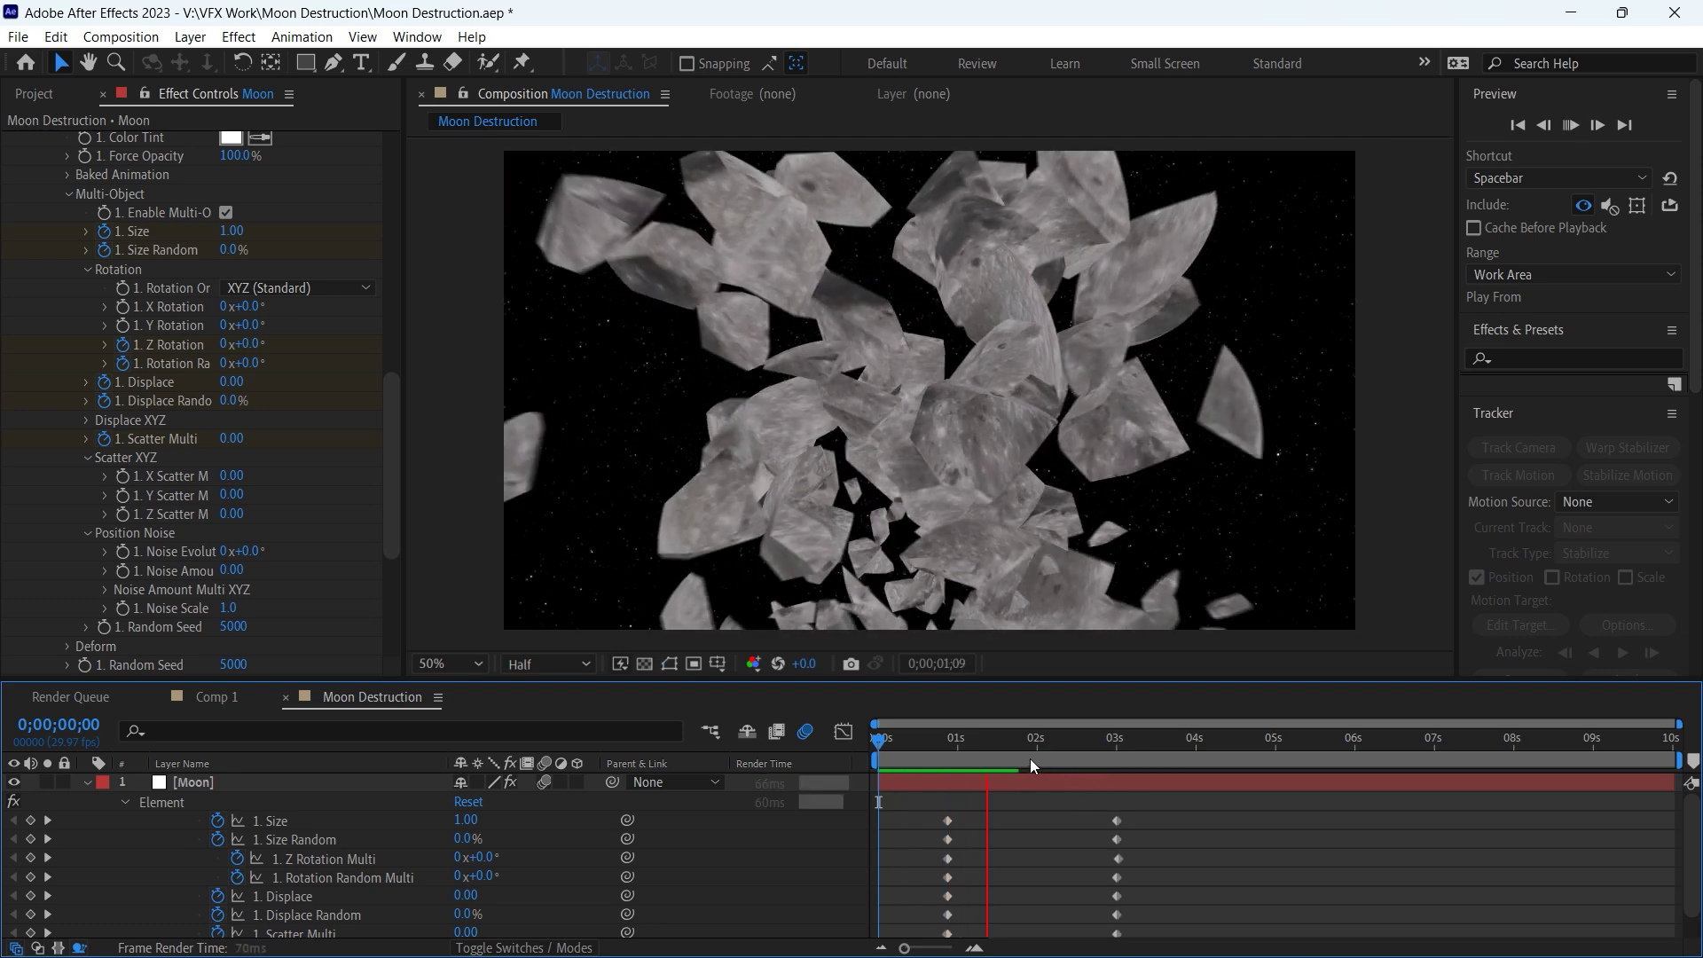
left_click(986, 750)
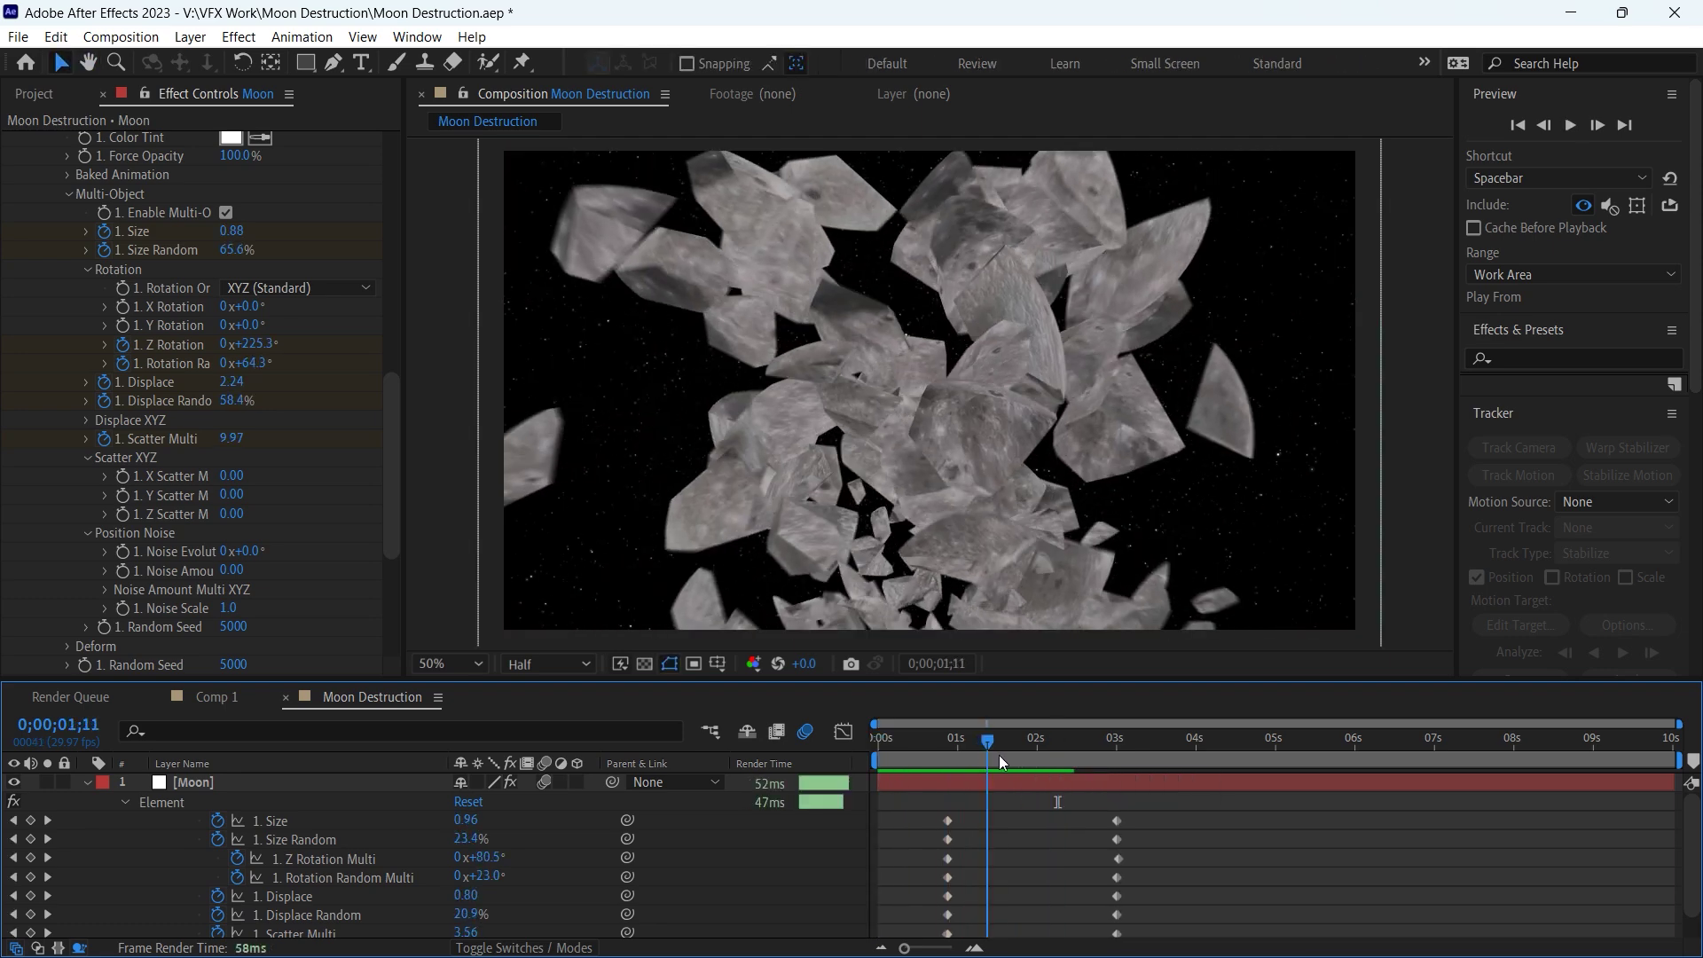
mouse_move(999, 754)
left_mouse_down()
mouse_move(1056, 756)
mouse_move(979, 755)
left_mouse_up()
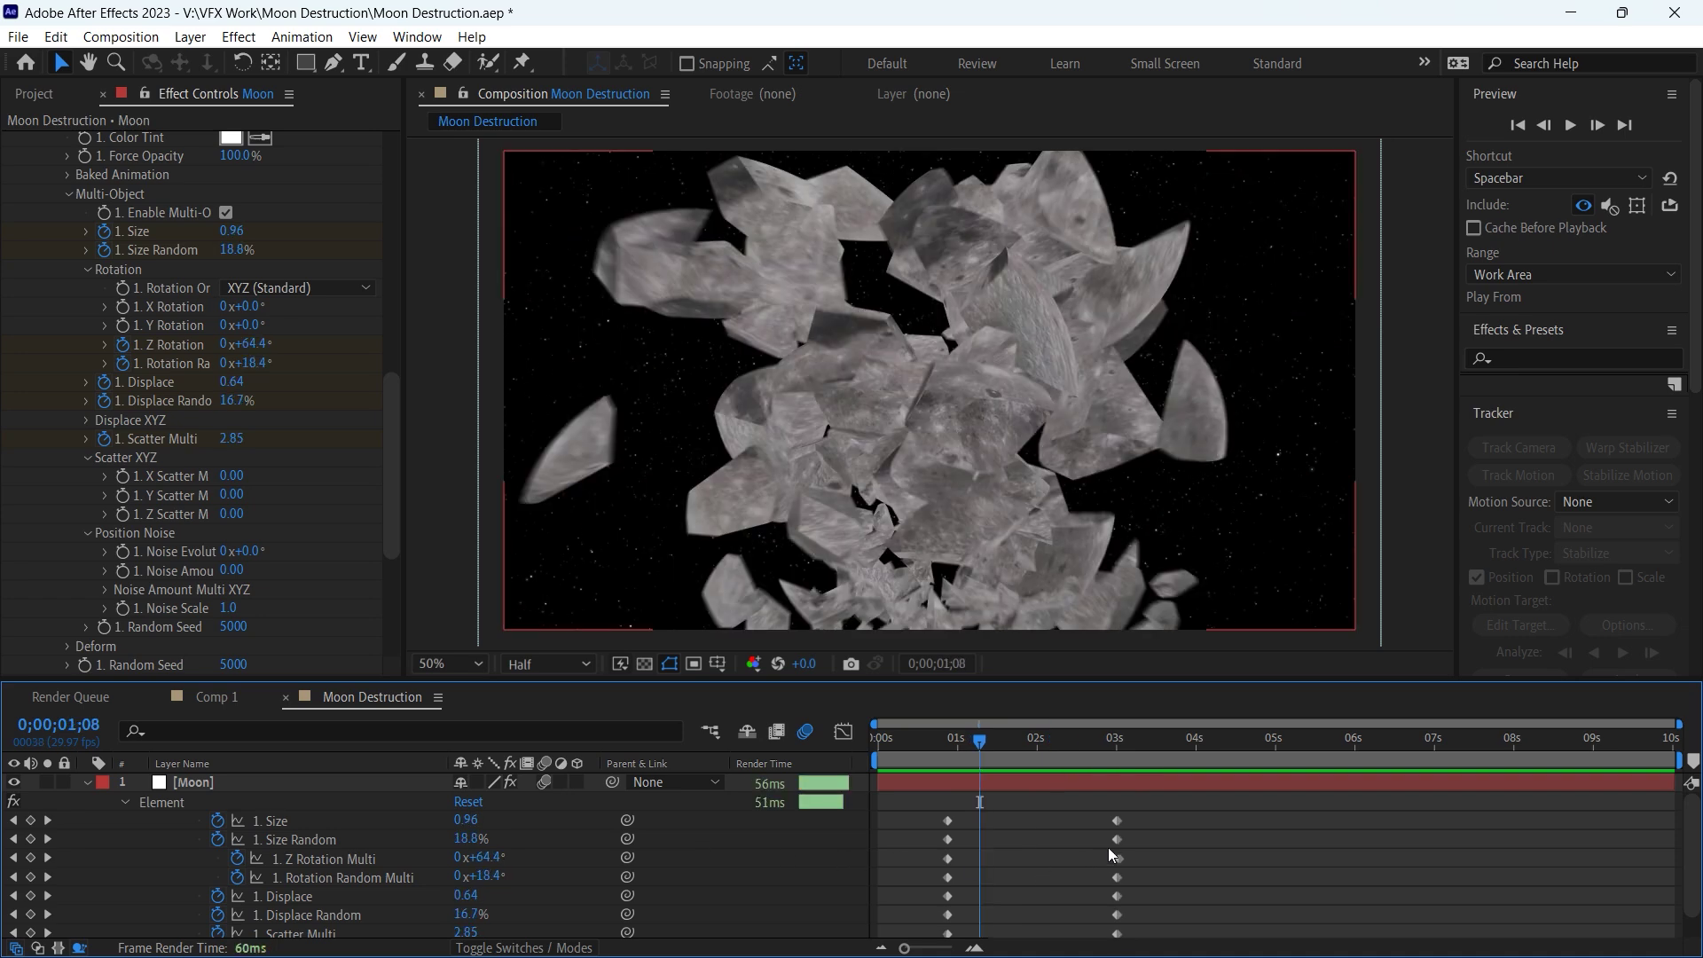
Move the ending Size Random keyframe to about 0;00;01;10 and preview the breakup from 0;00;00;20.
left_click_drag(1116, 839, 988, 839)
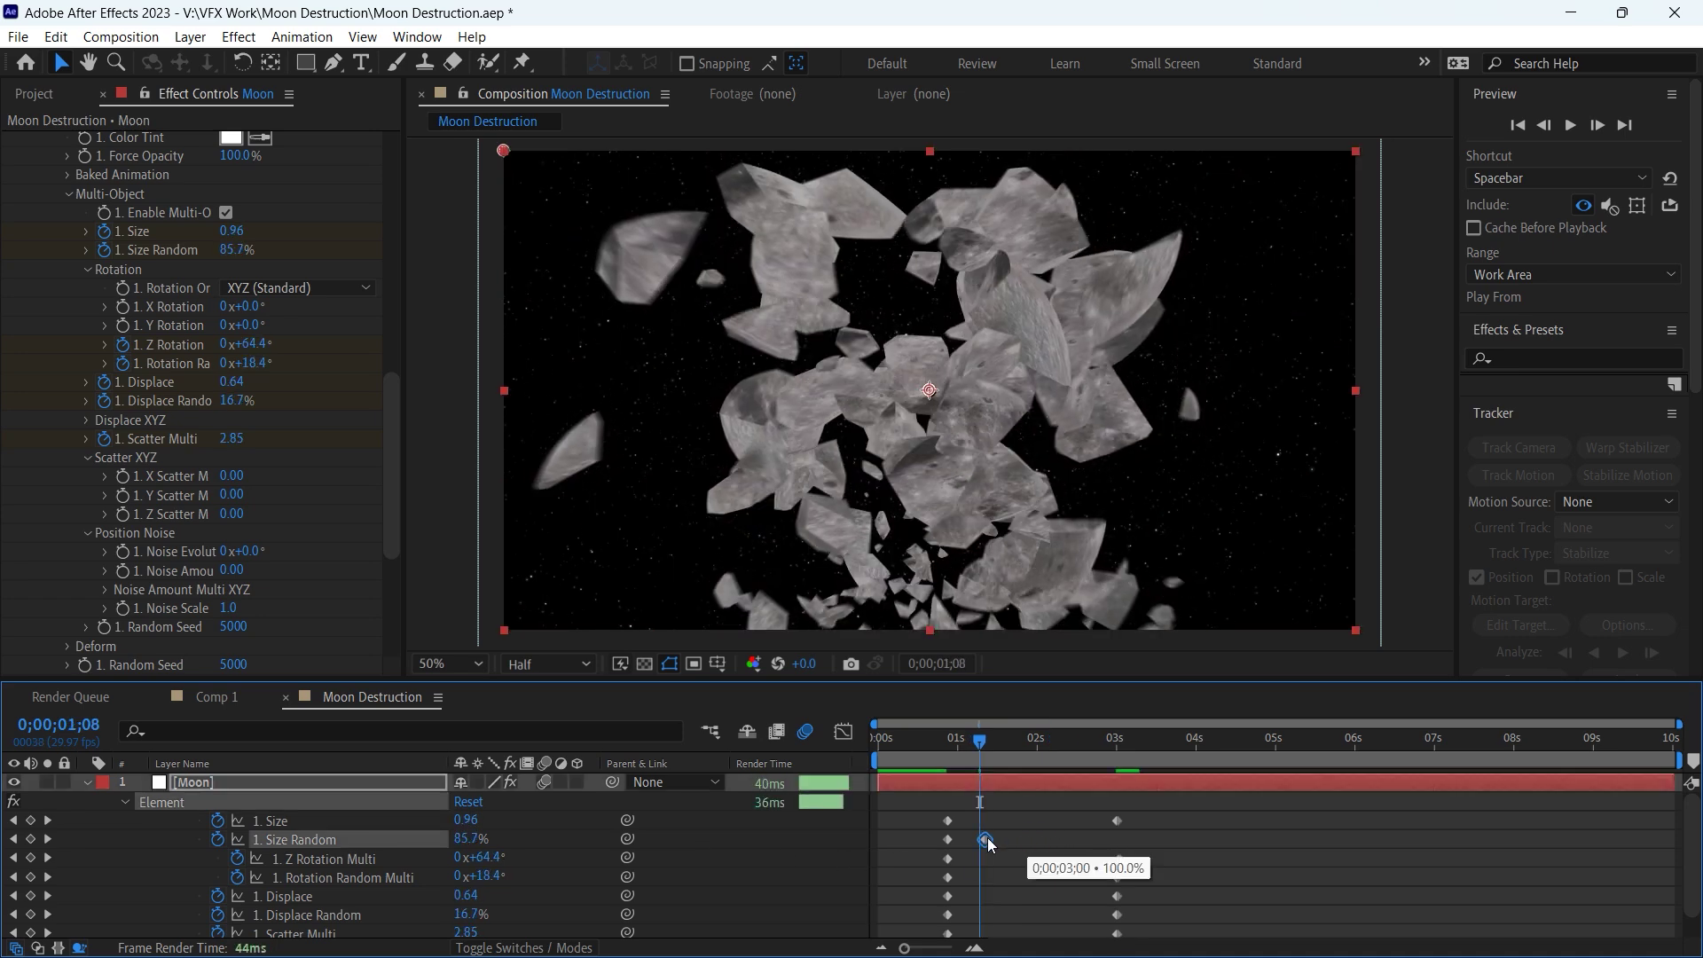
left_click(934, 752)
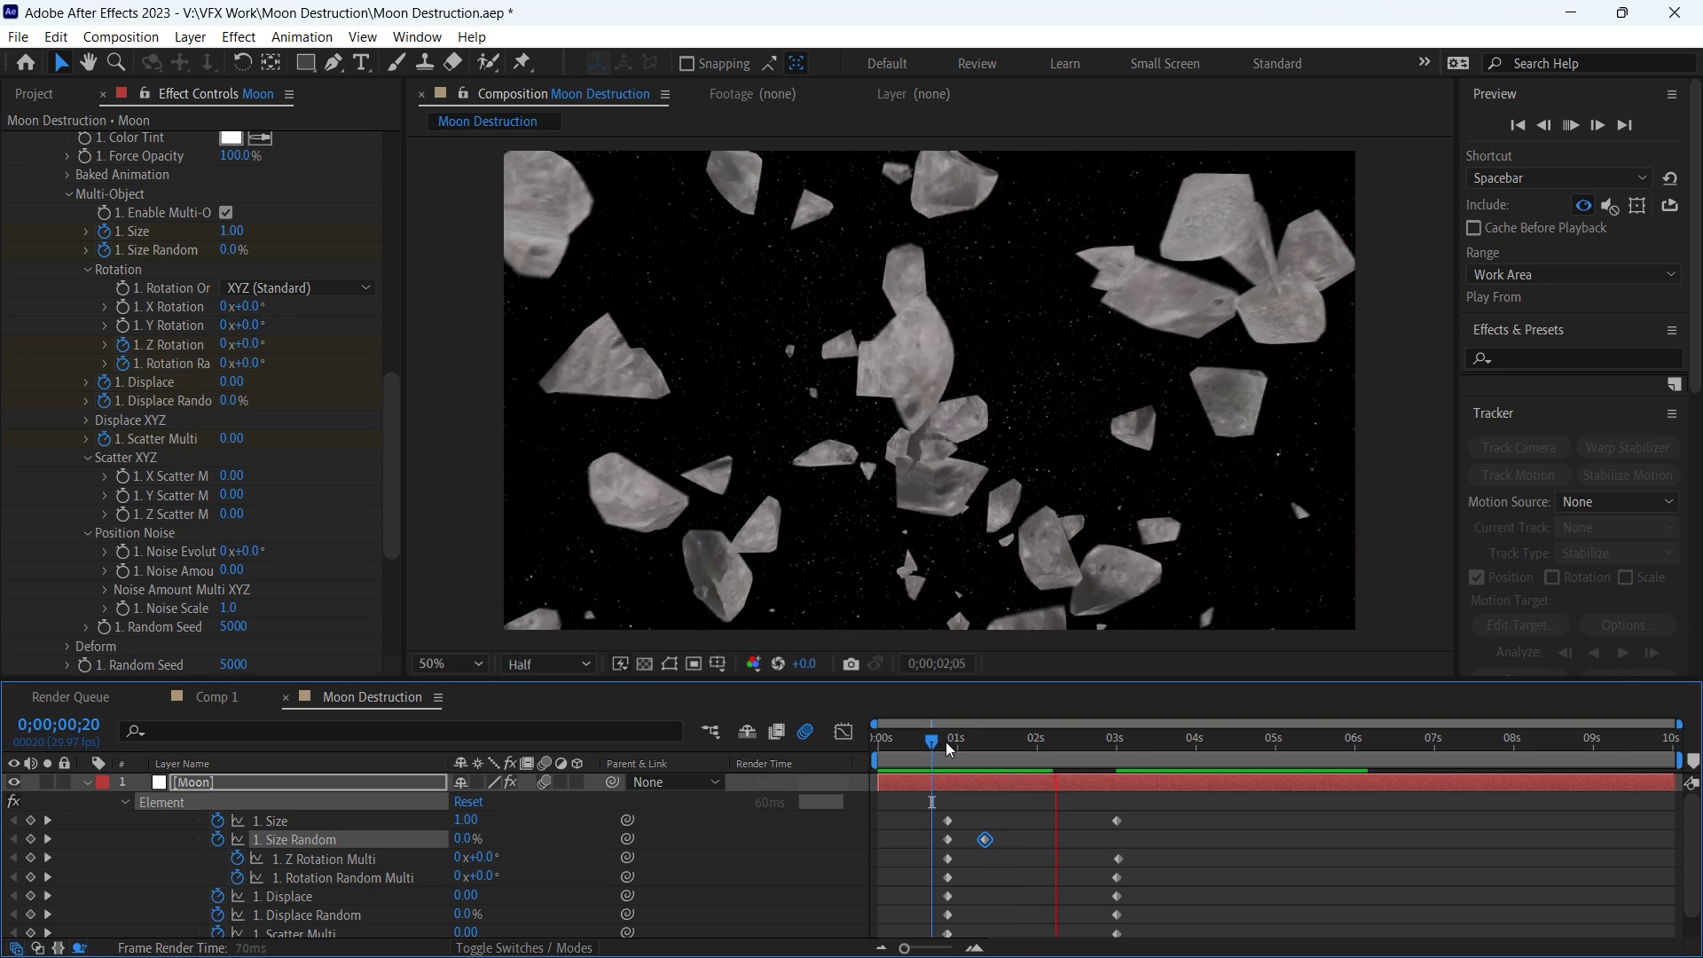
key("space")
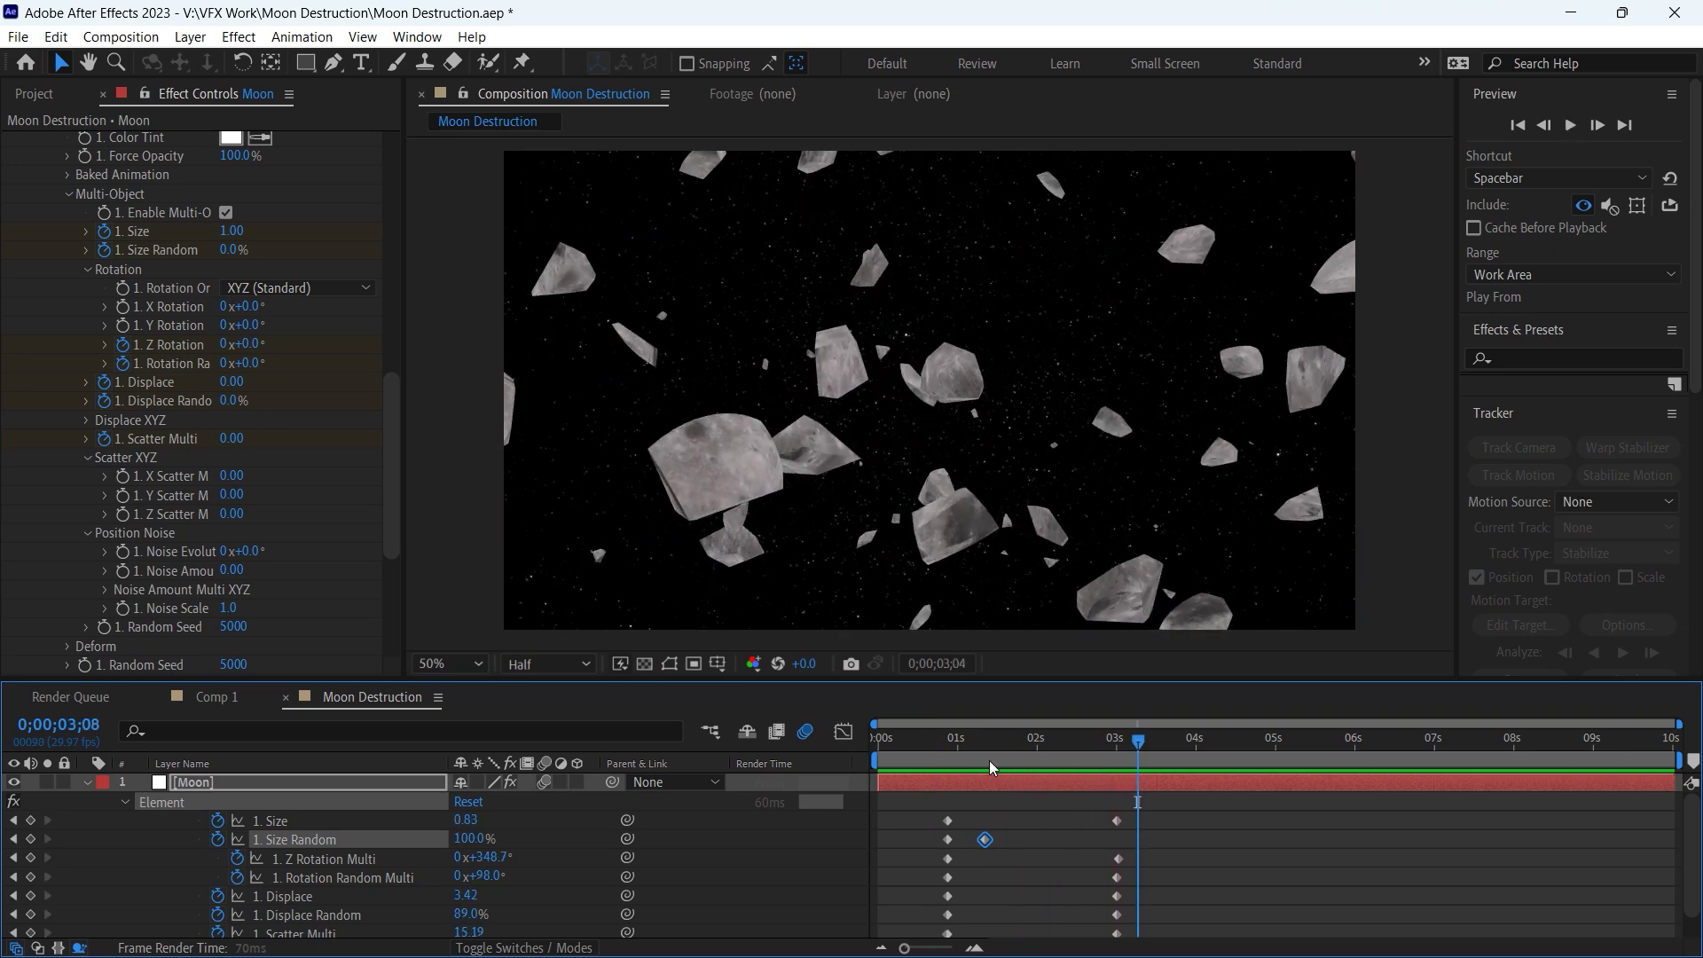
Move the ending Z Rotation, Rotation Random, Displace, Displace Random and Scatter keyframes to about 8.5 seconds and preview the breakup.
key("space")
key("ctrl+z")
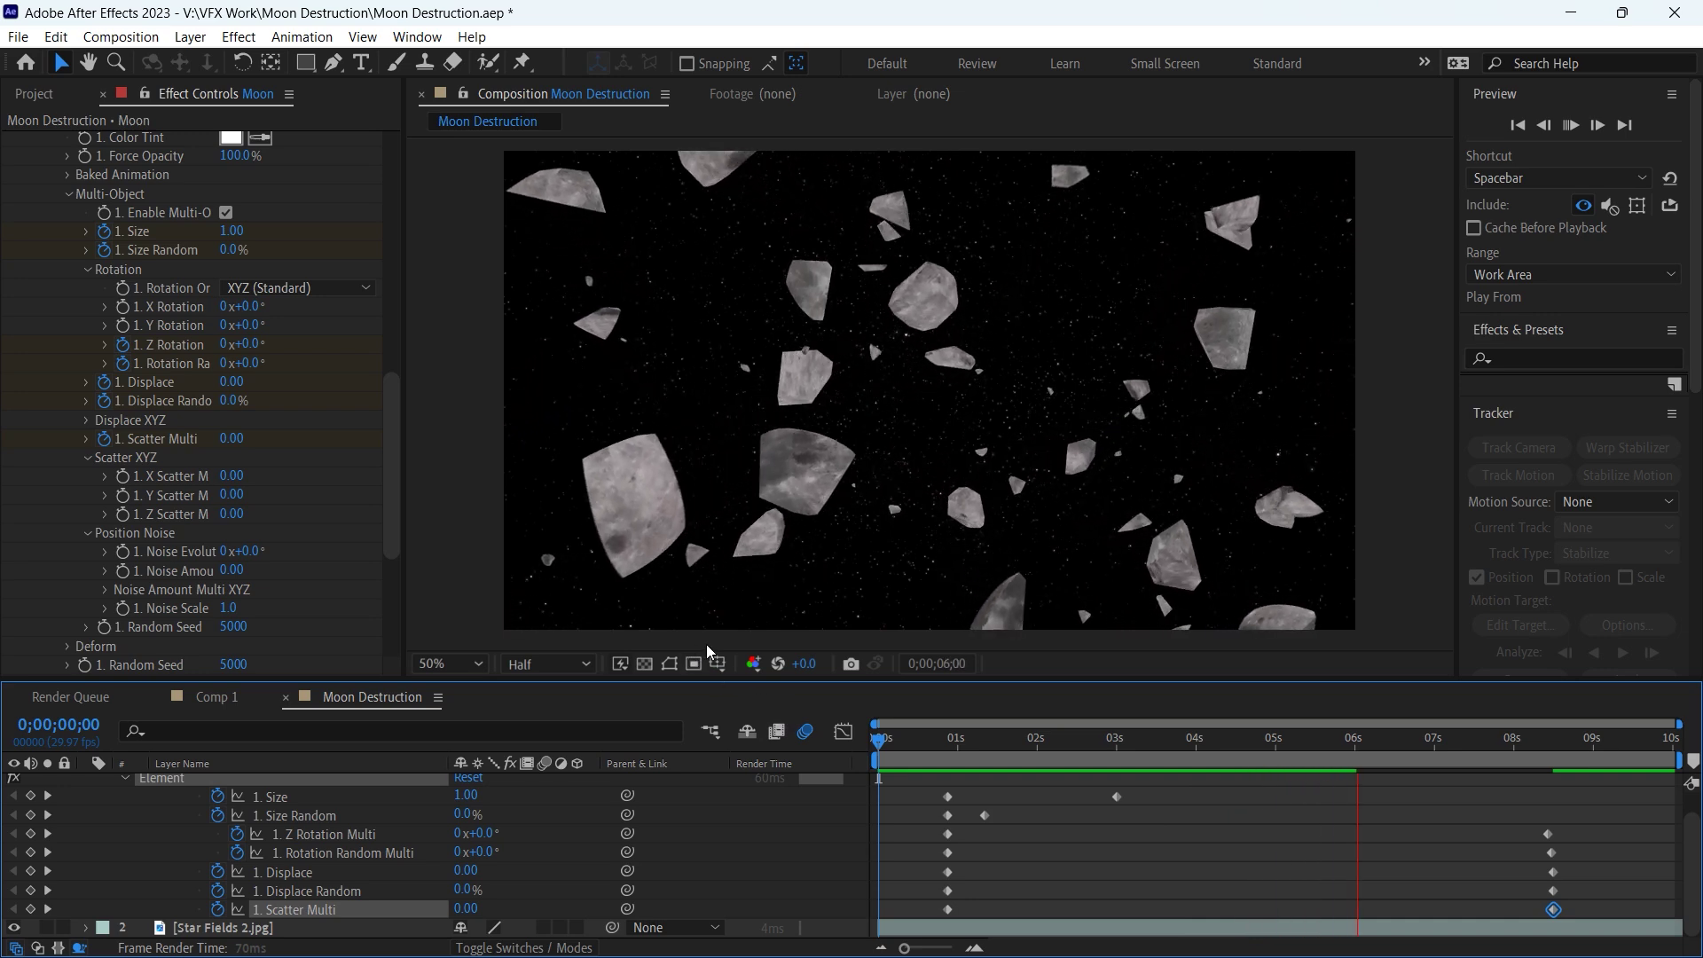
key("space")
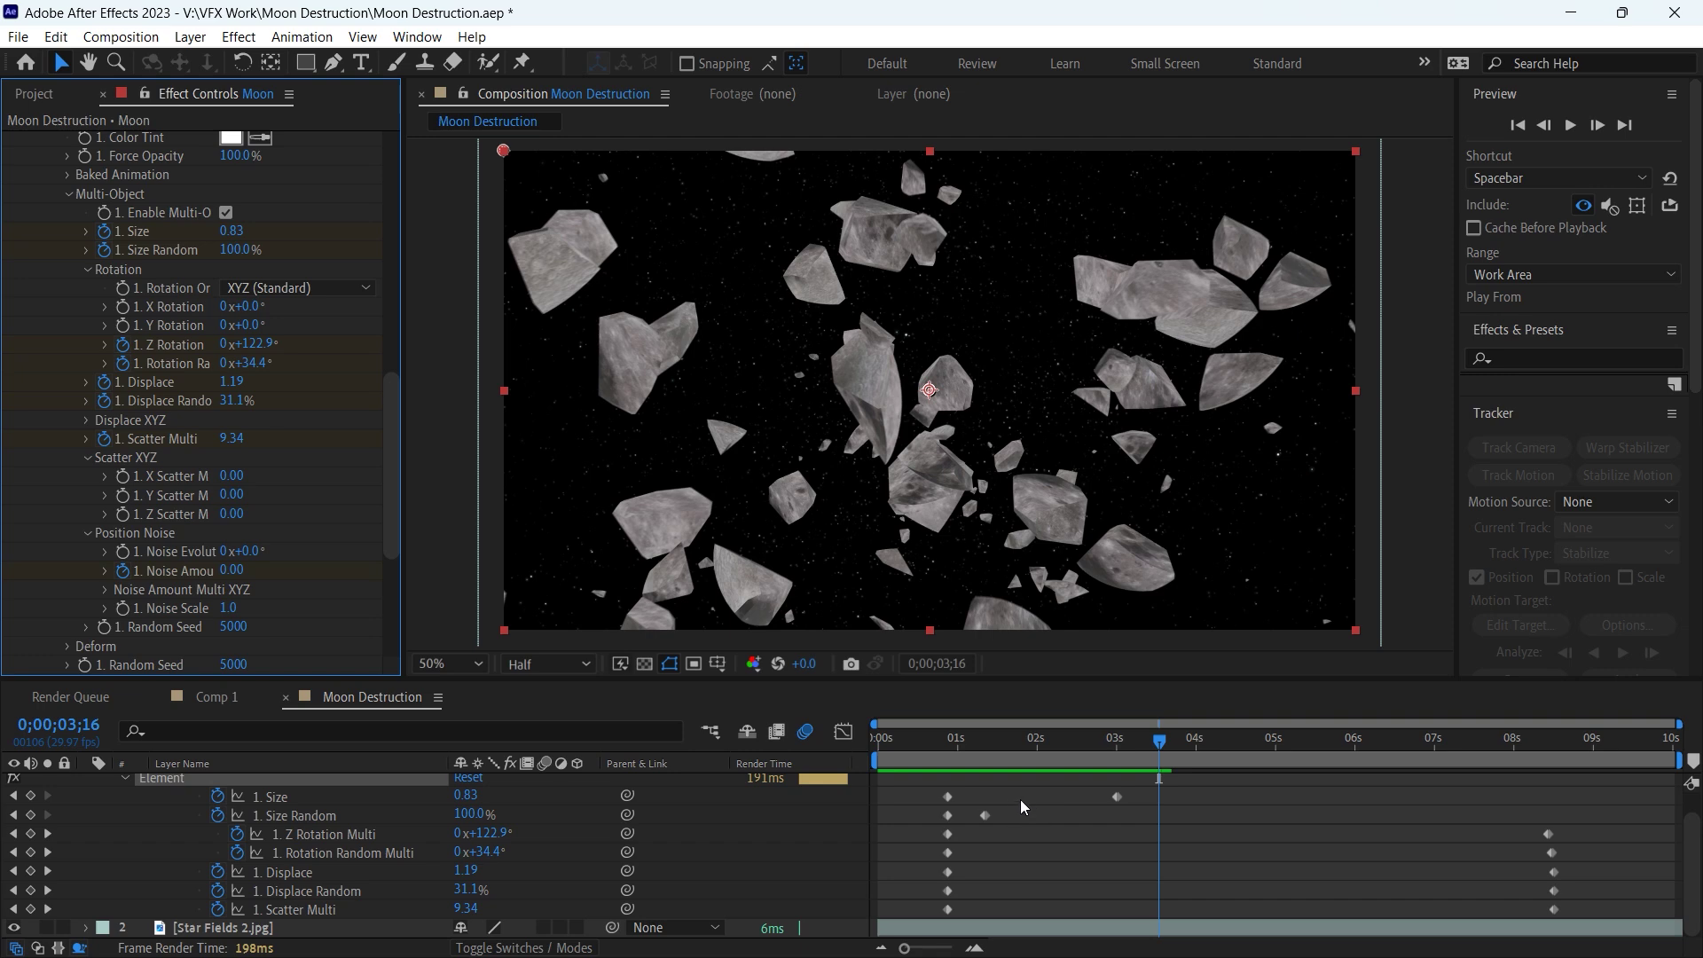
Keyframe Position Noise's Noise Amount from 0.00 at the start of the breakup to 3.01 at 0;00;03;16, and preview it.
key("u")
key("u")
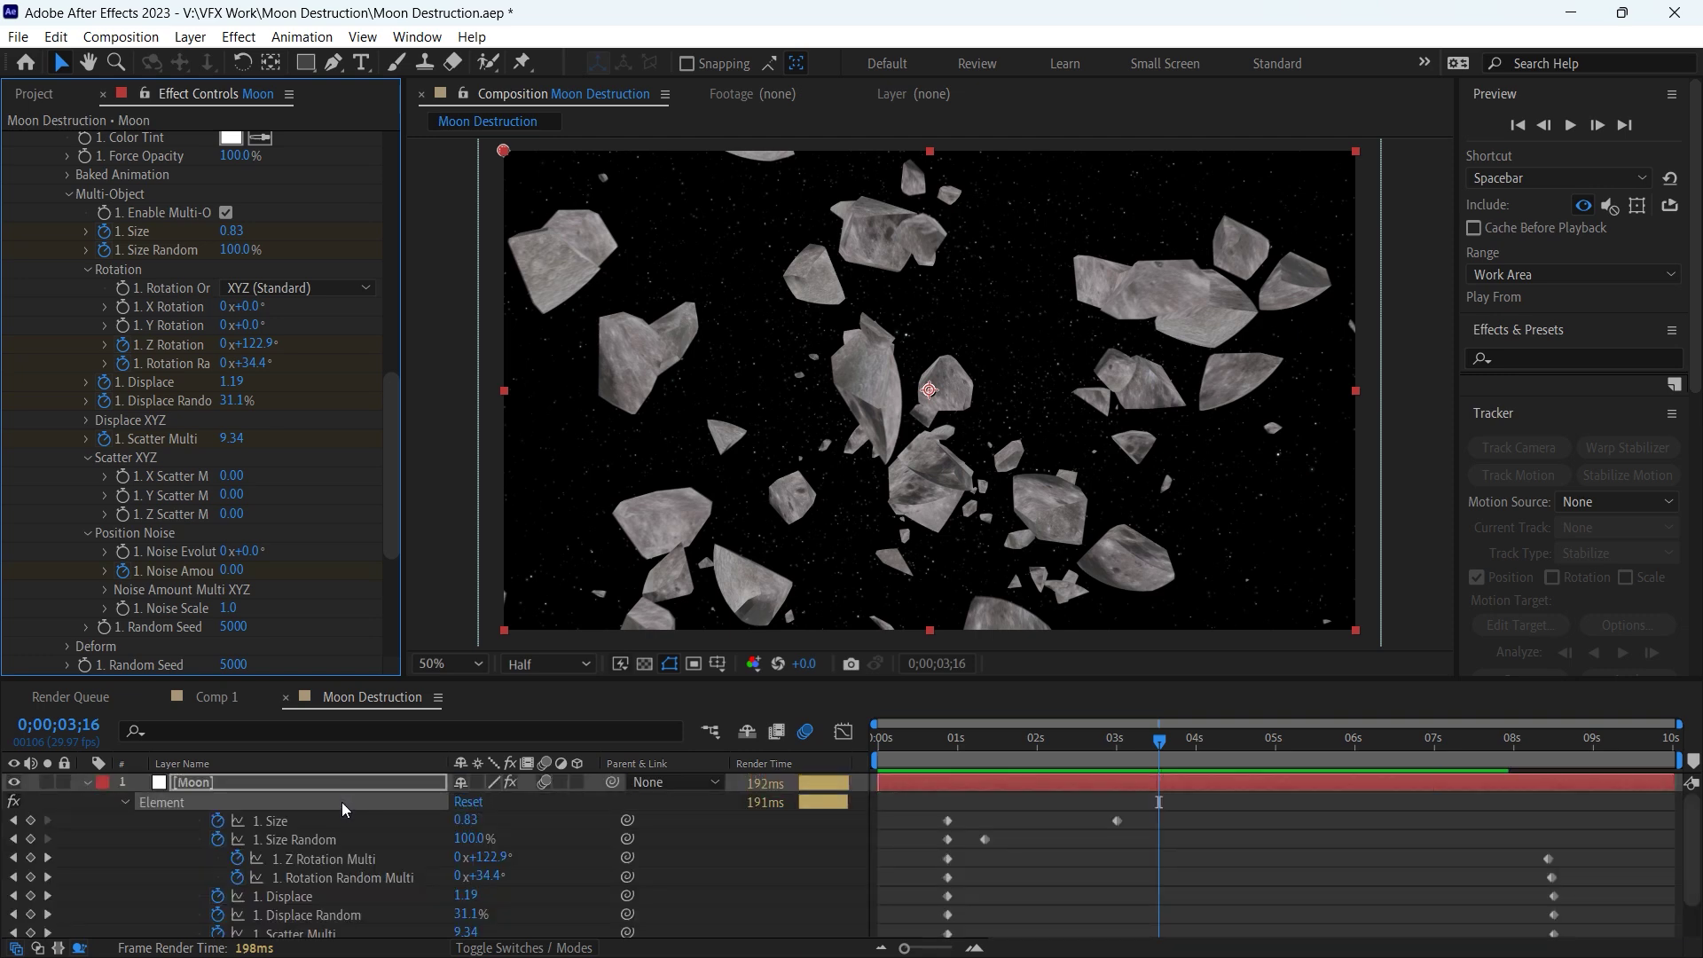
scroll(348, 852, "down", 1)
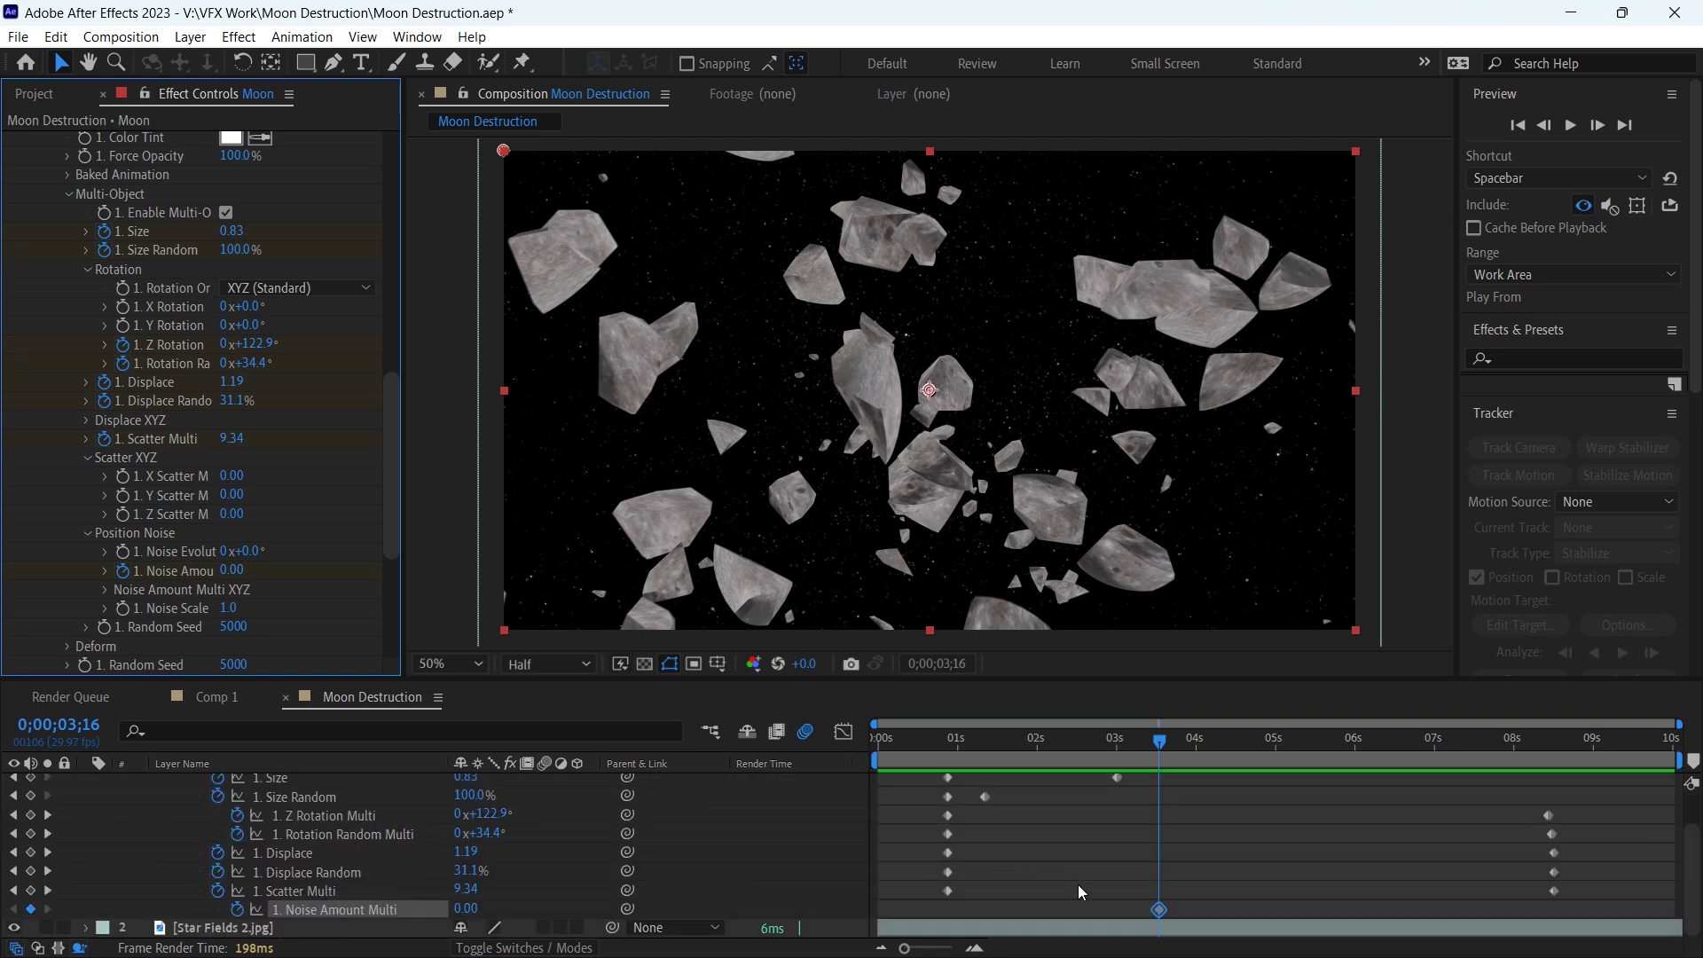
left_click_drag(1160, 909, 963, 911)
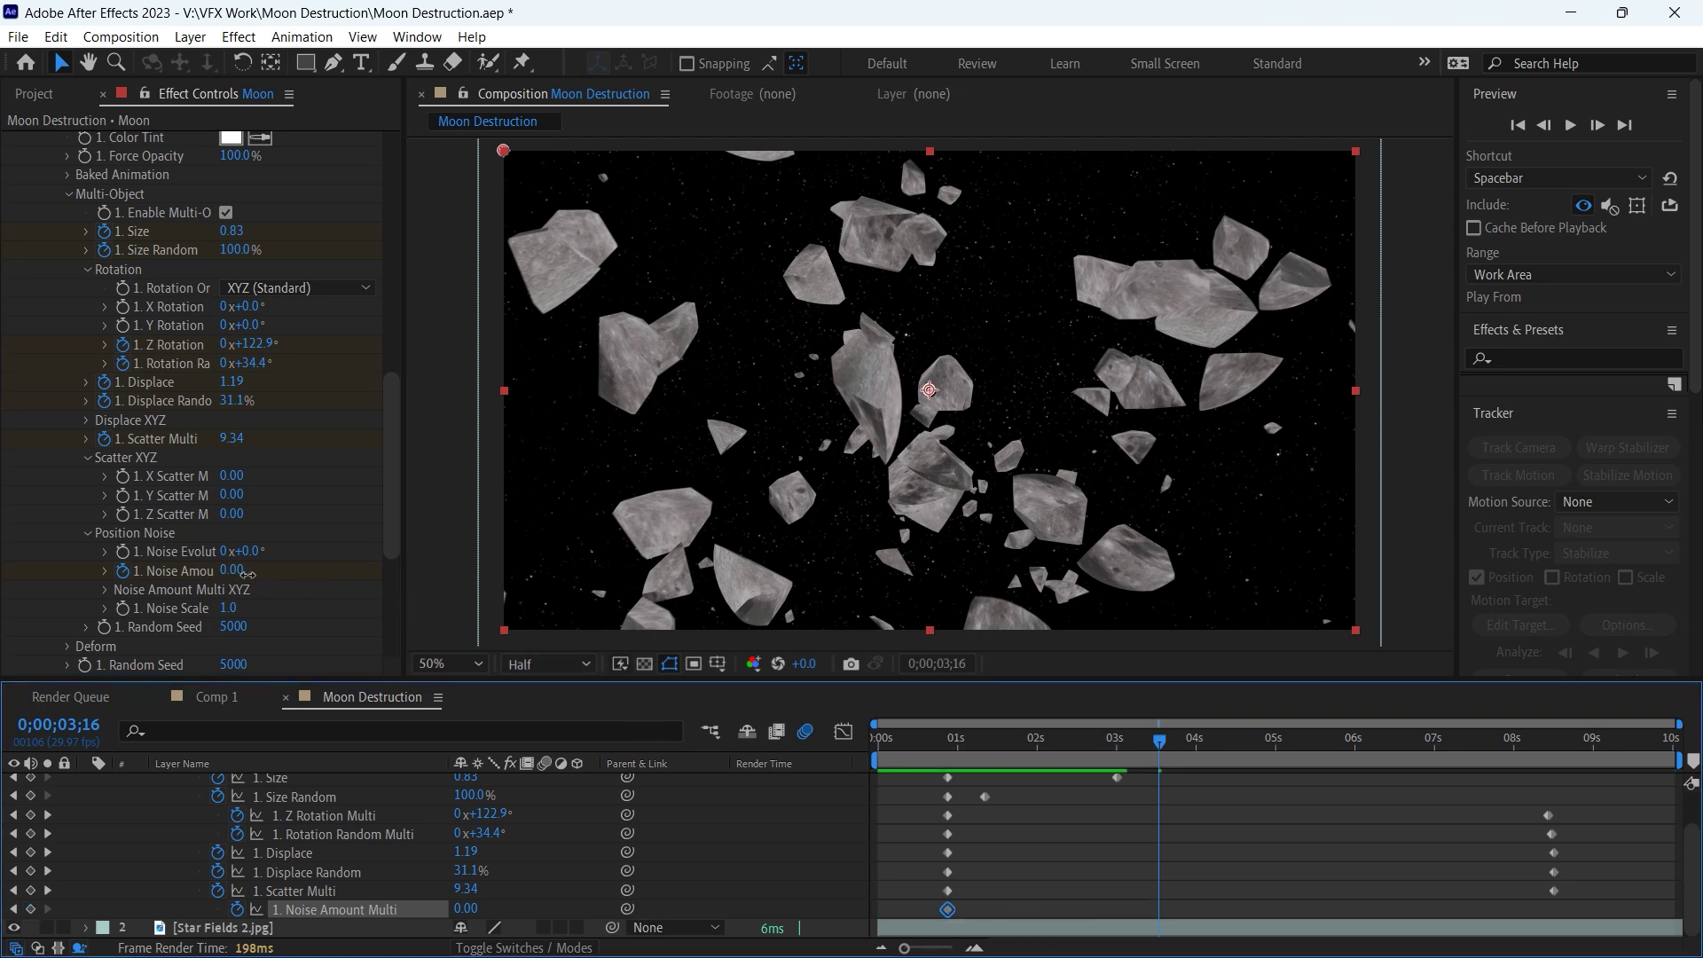
left_click_drag(248, 574, 595, 597)
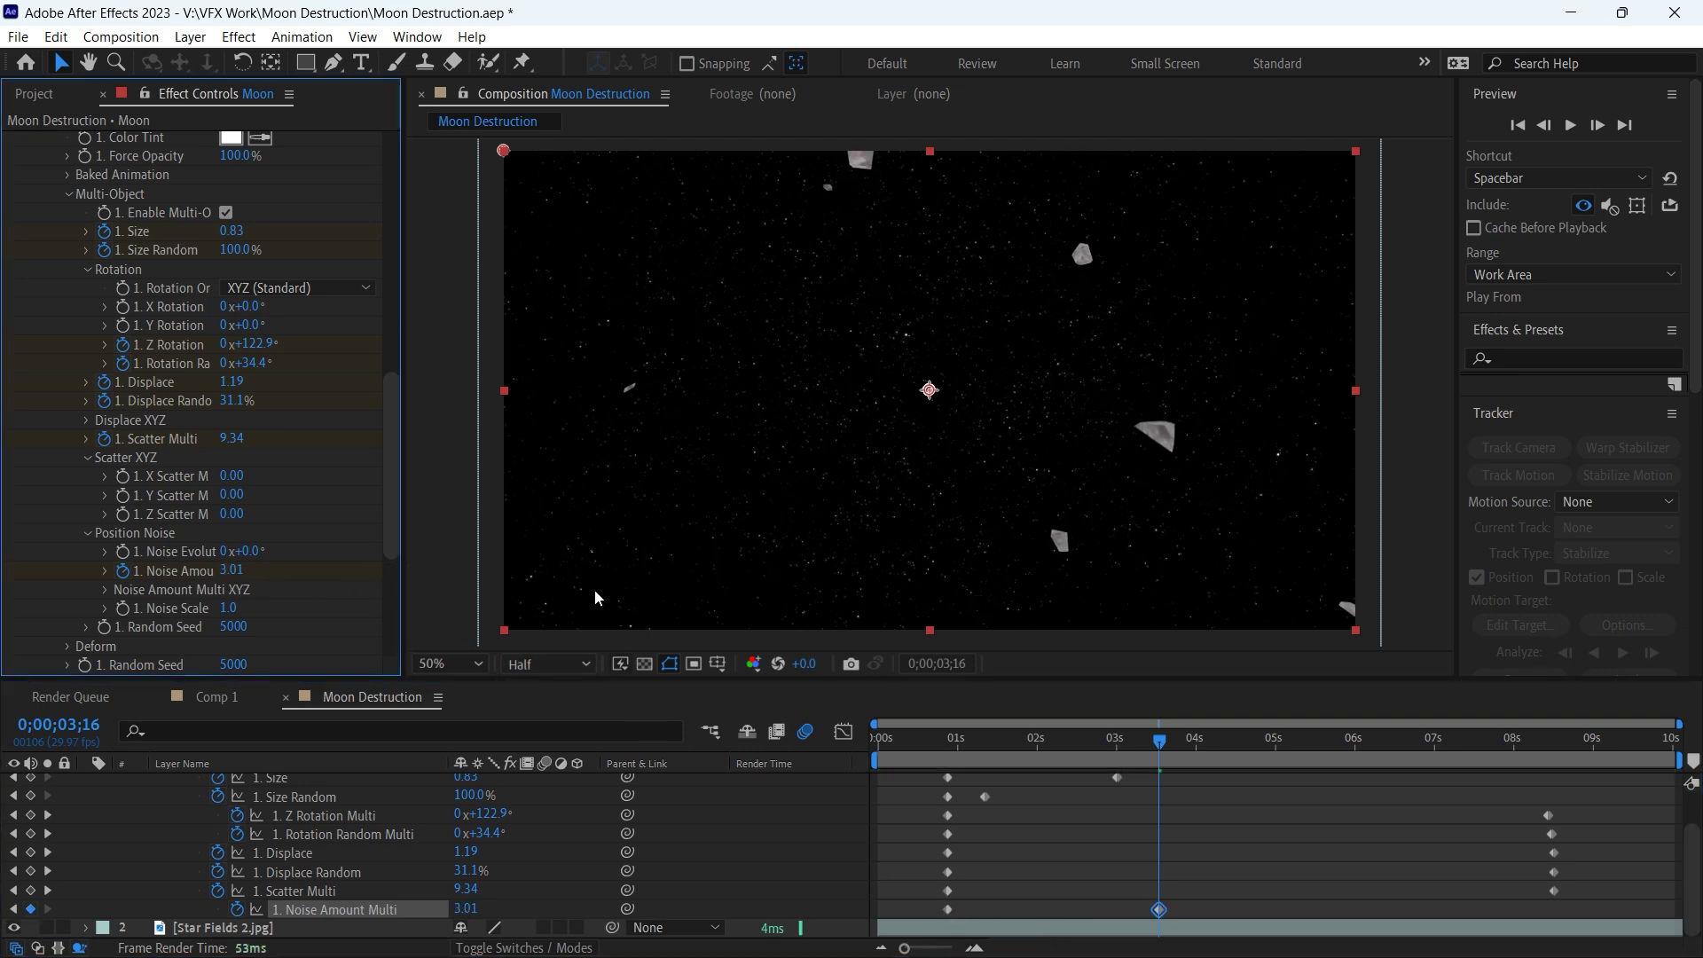
left_click(980, 738)
key("space")
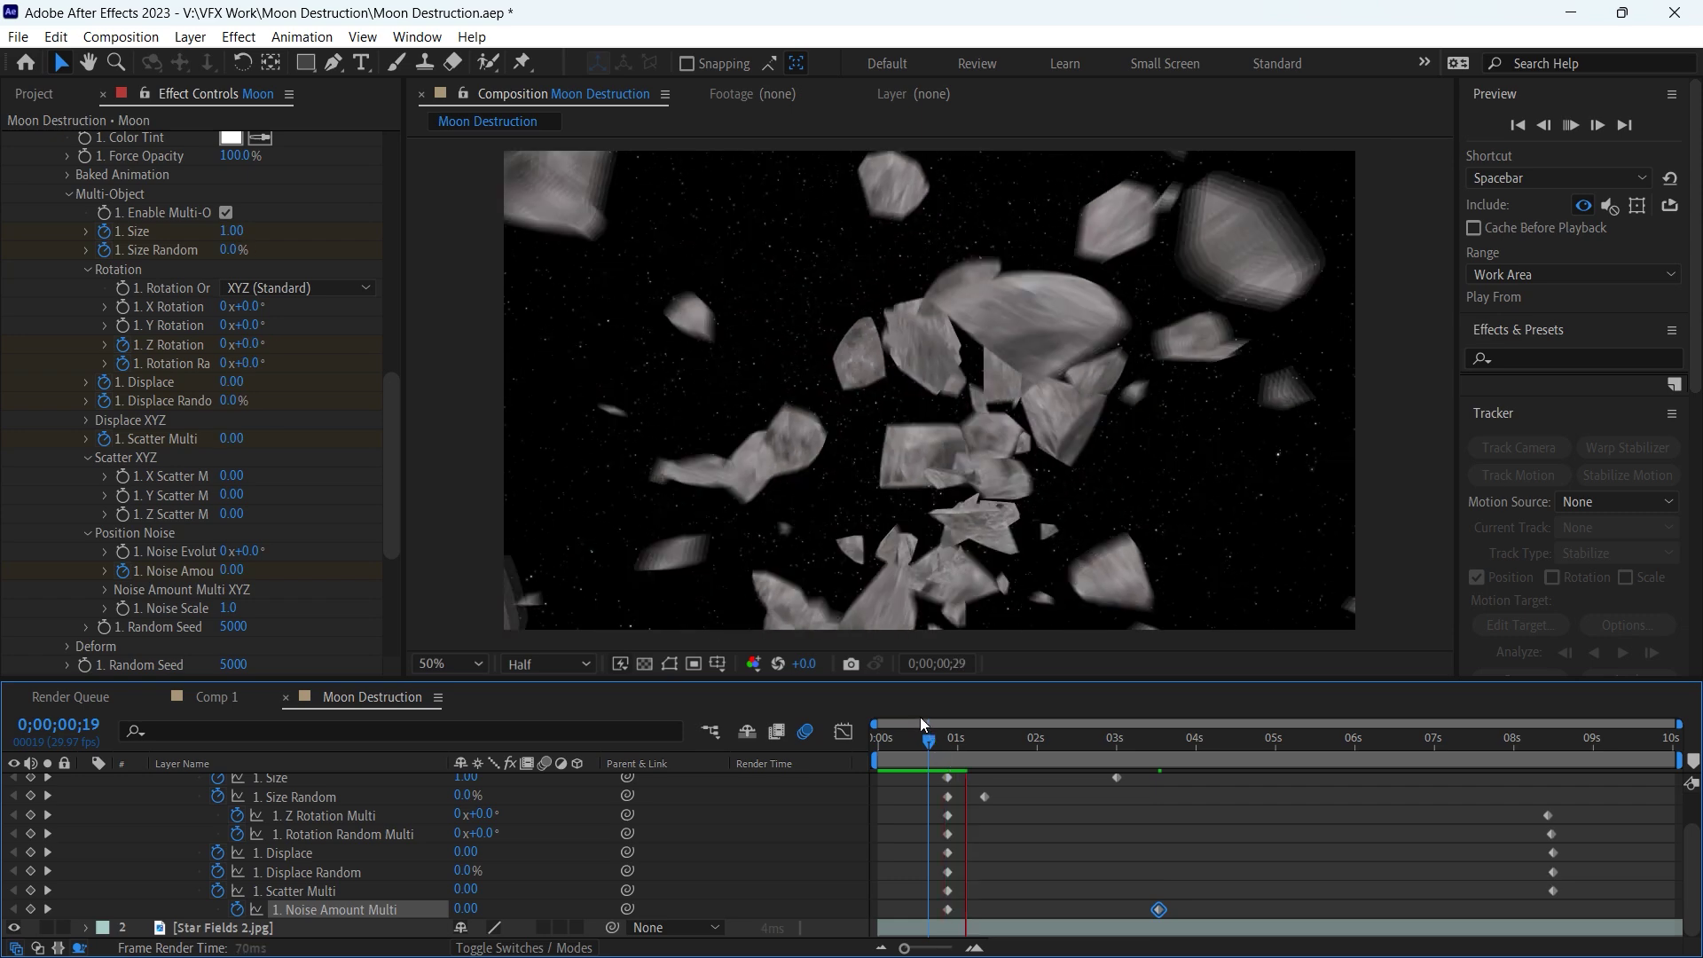
Move the ending Noise Amount keyframe to about 8.5 seconds and preview the breakup from the composition start.
left_click(1160, 854)
left_click_drag(1160, 909, 1553, 908)
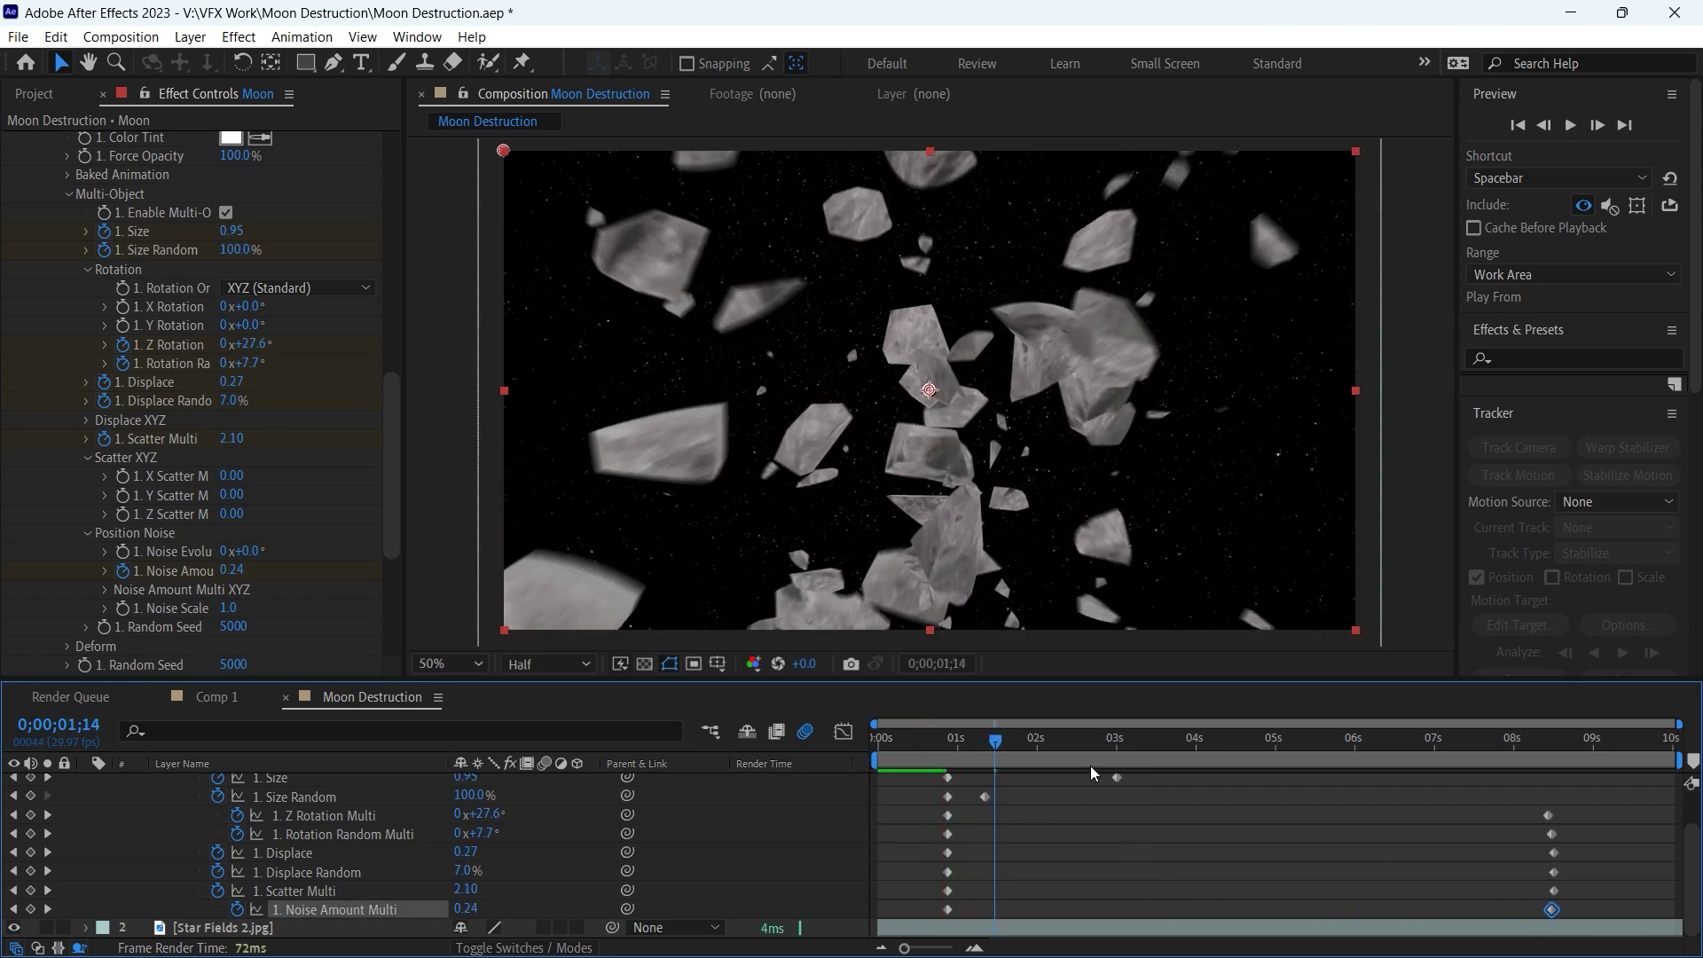
left_click(881, 750)
key("space")
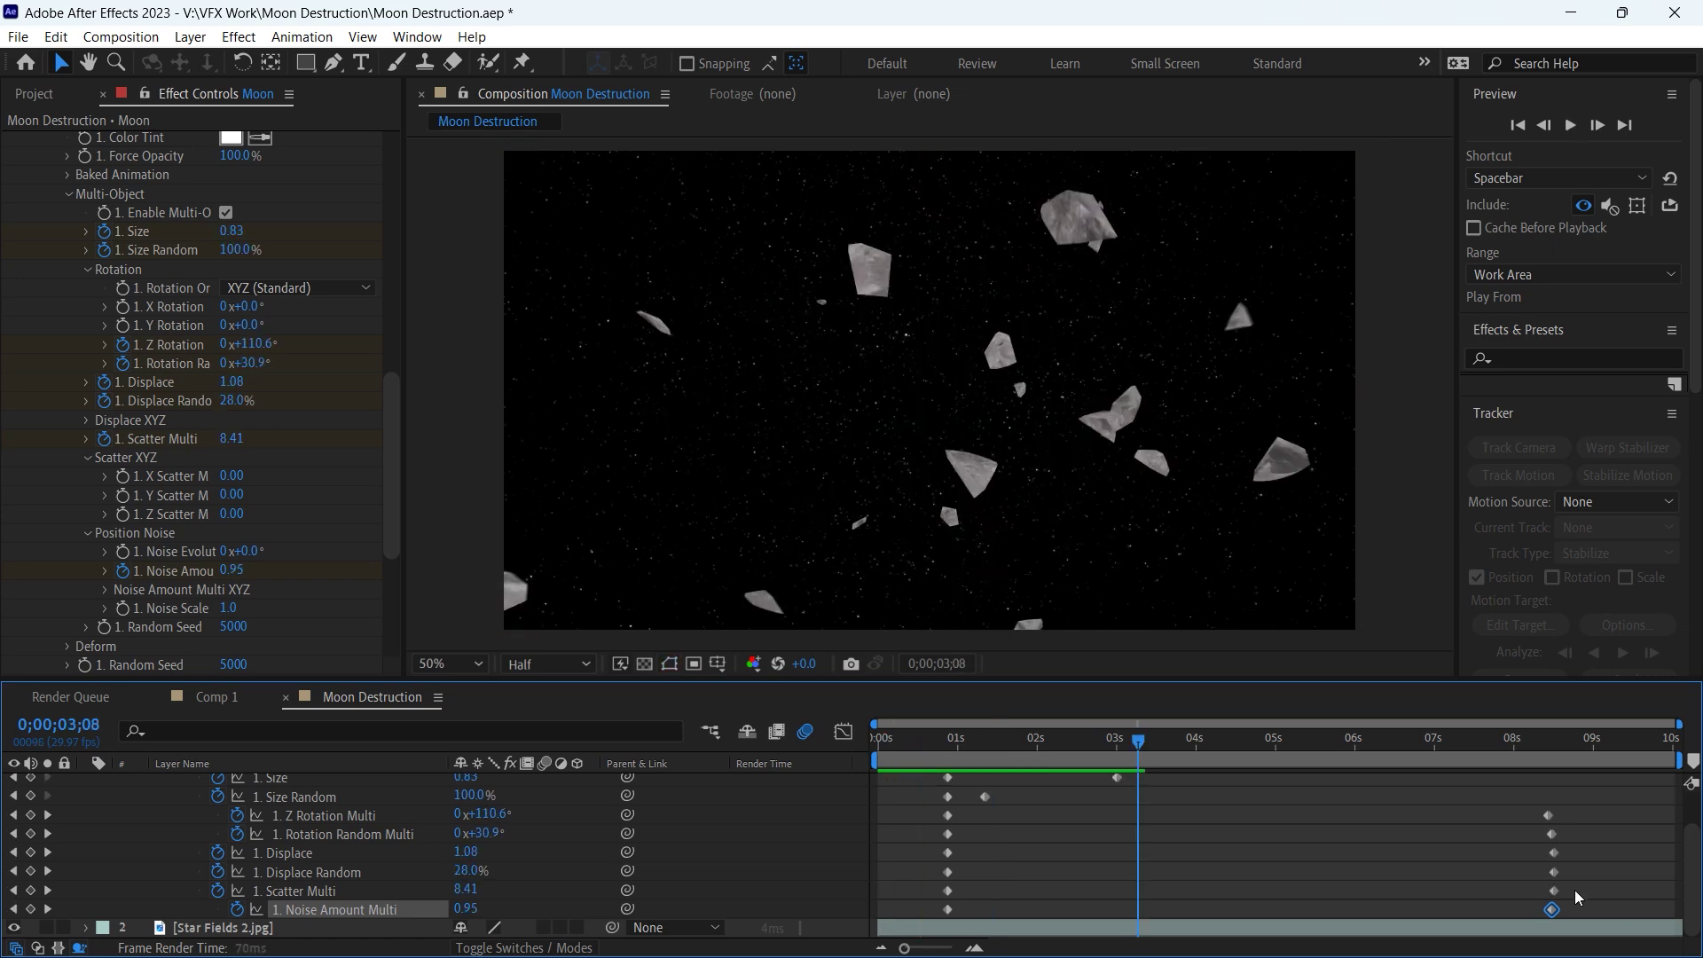
Move the ending Noise Amount keyframe to about 0;00;04;28 and preview the fragments' motion.
left_click_drag(1552, 909, 1268, 888)
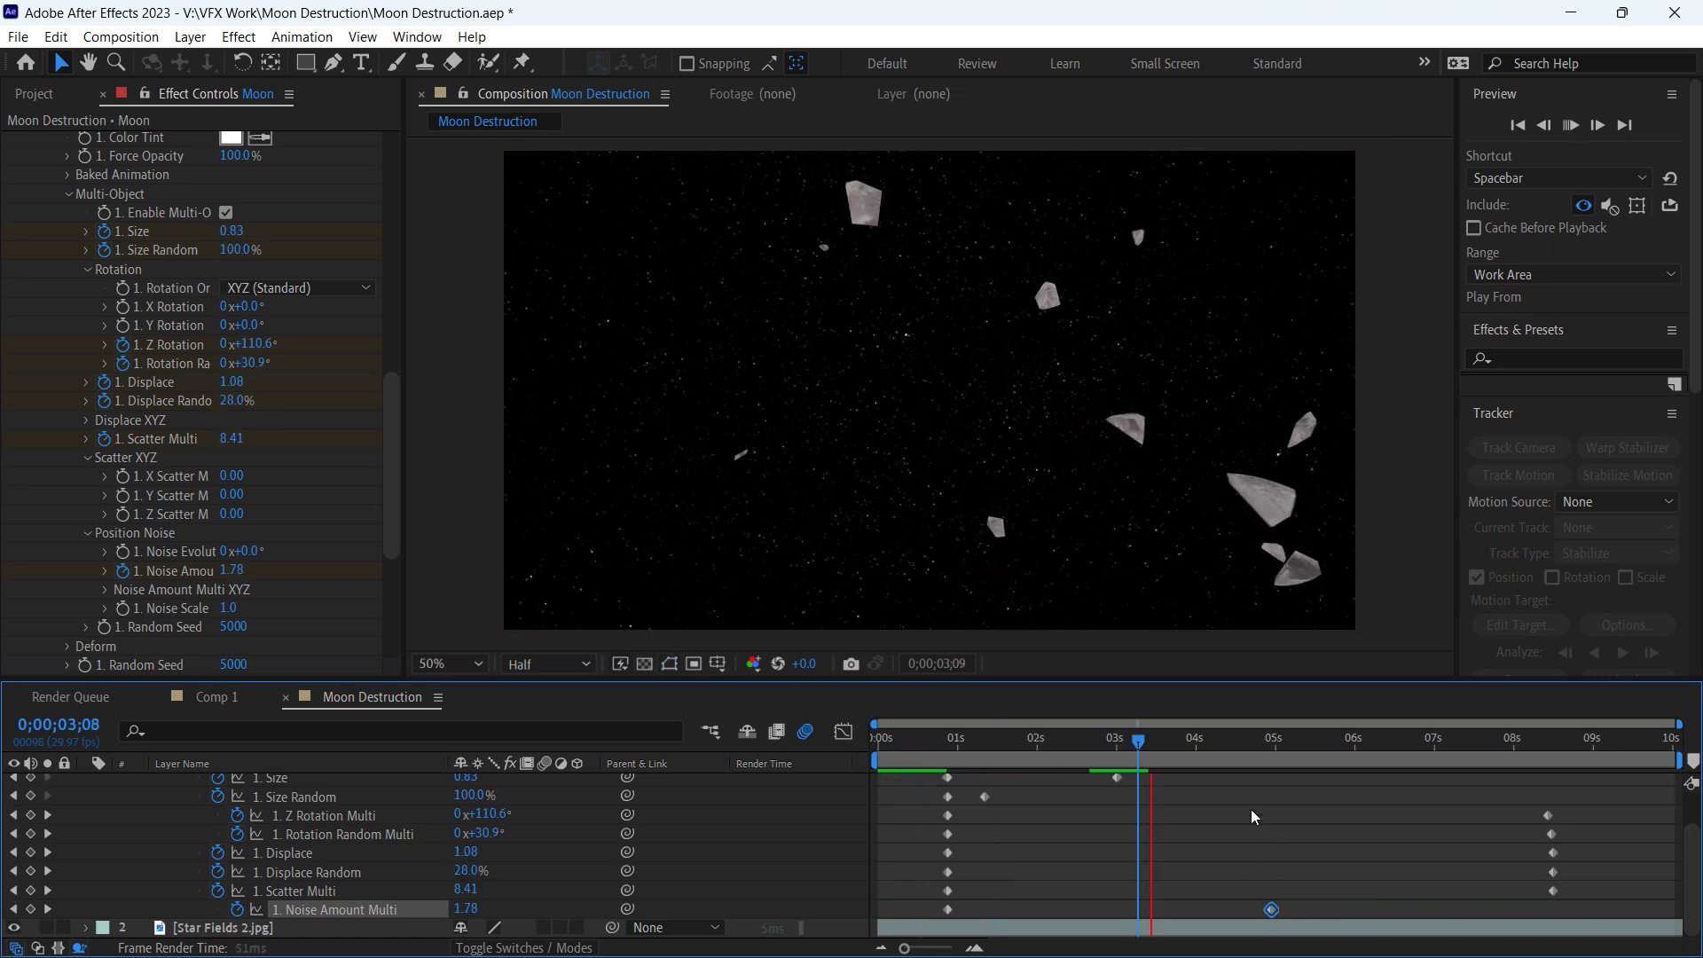
left_click(988, 741)
left_click(892, 737)
key("space")
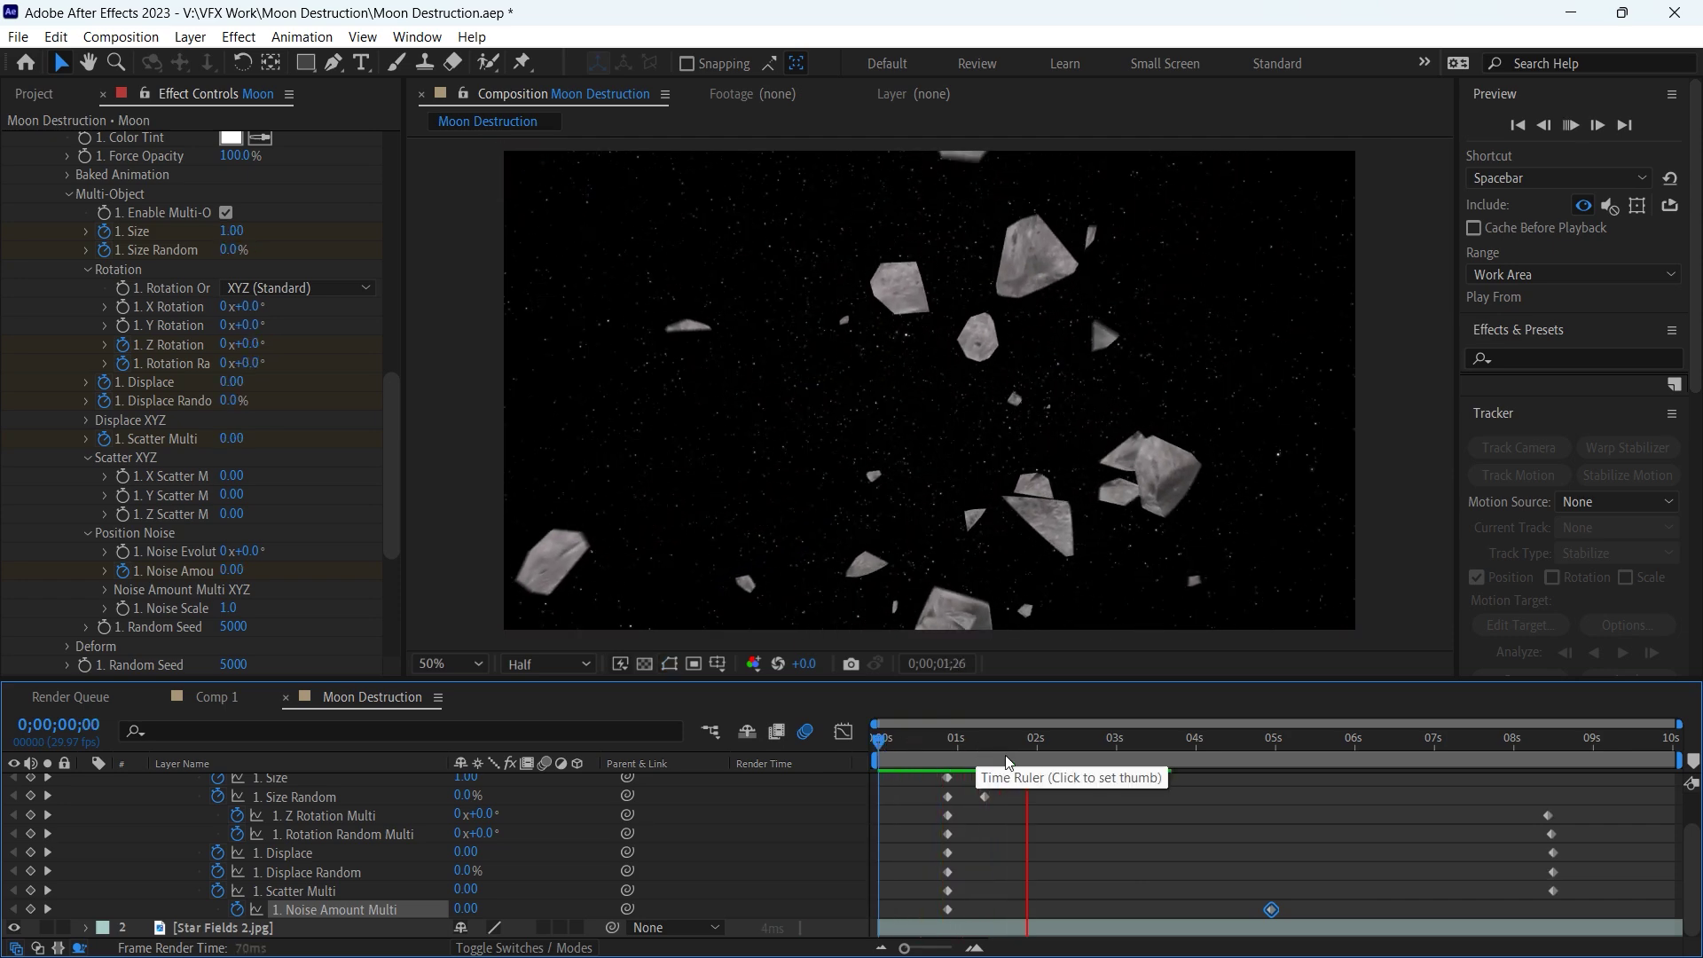
key("space")
left_click_drag(1044, 750, 1104, 754)
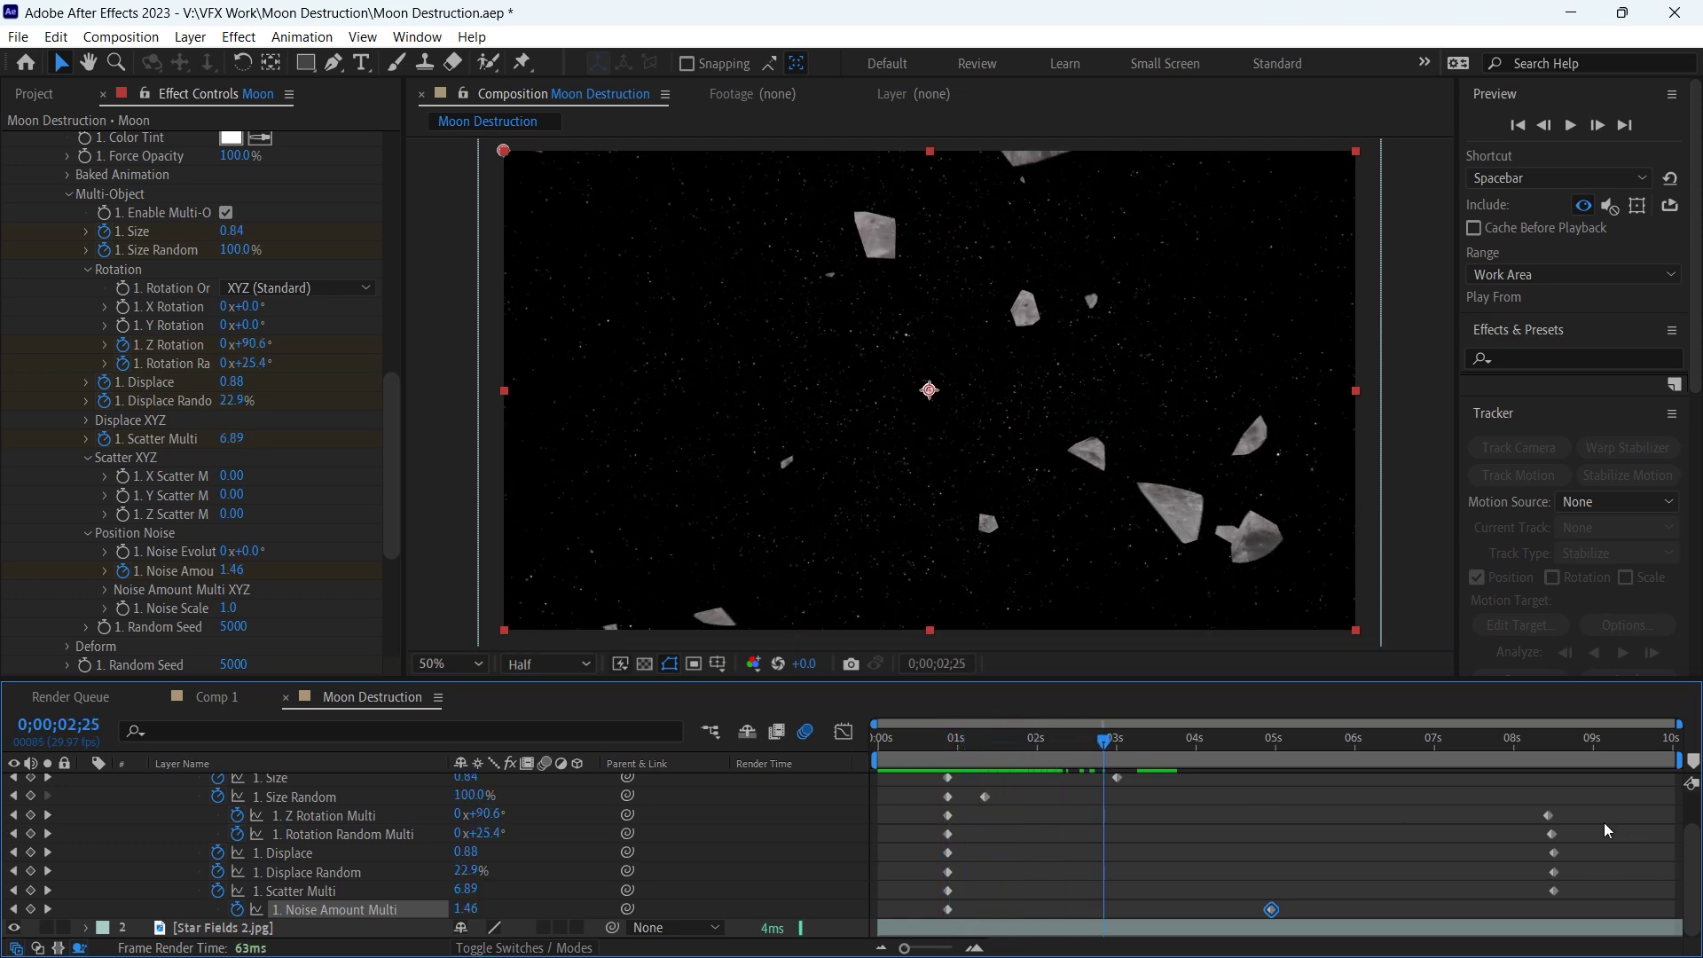
Move the ending keyframes of Z Rotation, Rotation Random, Displace, Displace Random and Scatter to about 5 seconds, and preview the breakup.
left_click_drag(1604, 822, 1268, 799)
key("space")
left_click_drag(999, 732, 897, 754)
key("space")
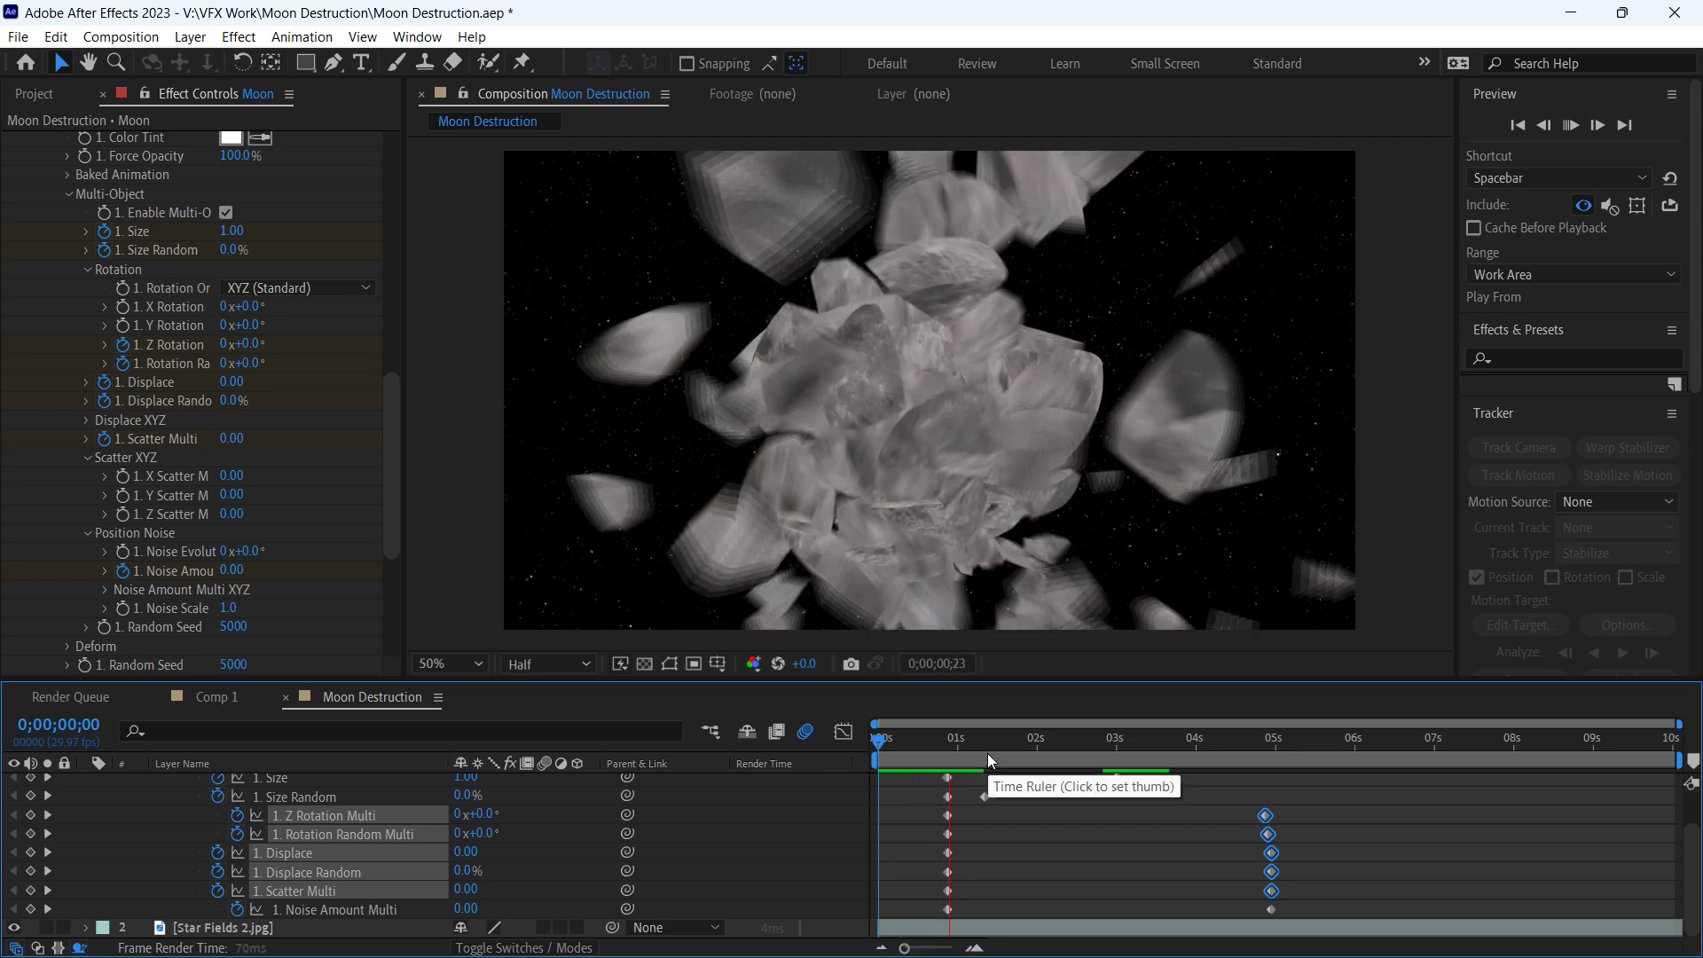
Align the ending Z Rotation and Rotation Random keyframes with the others at 0;00;04;28, and preview the breakup from the start.
left_click_drag(1008, 753, 1273, 763)
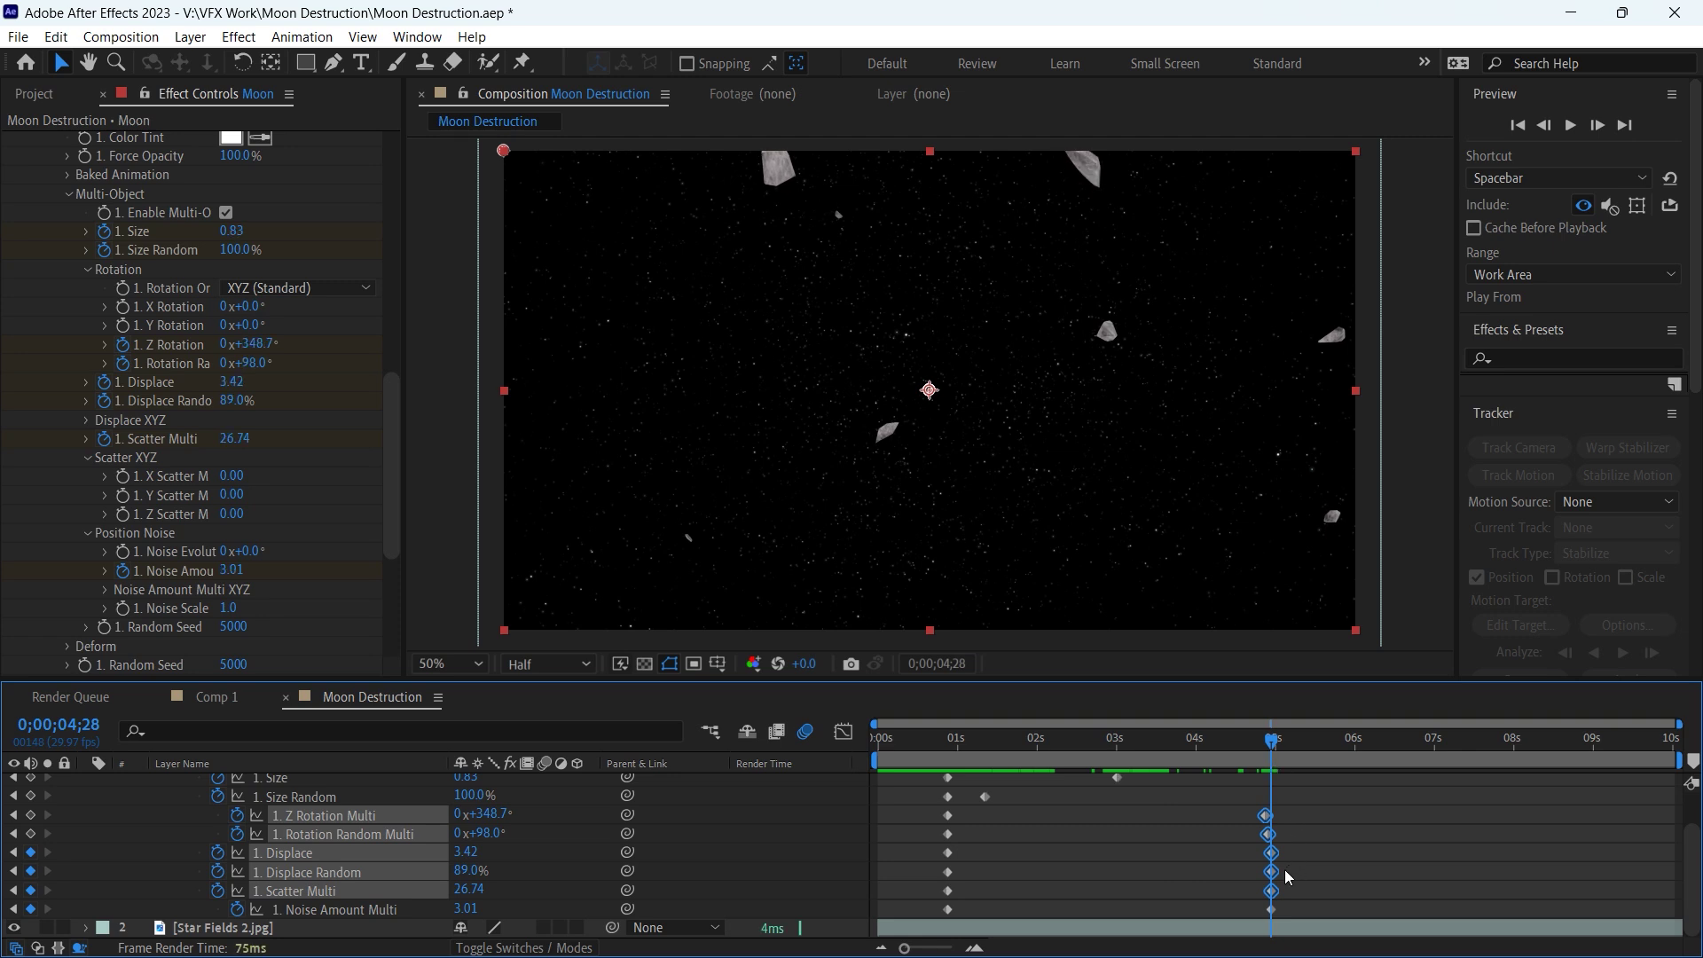
scroll(1284, 869, "up", 5)
left_click(1184, 850)
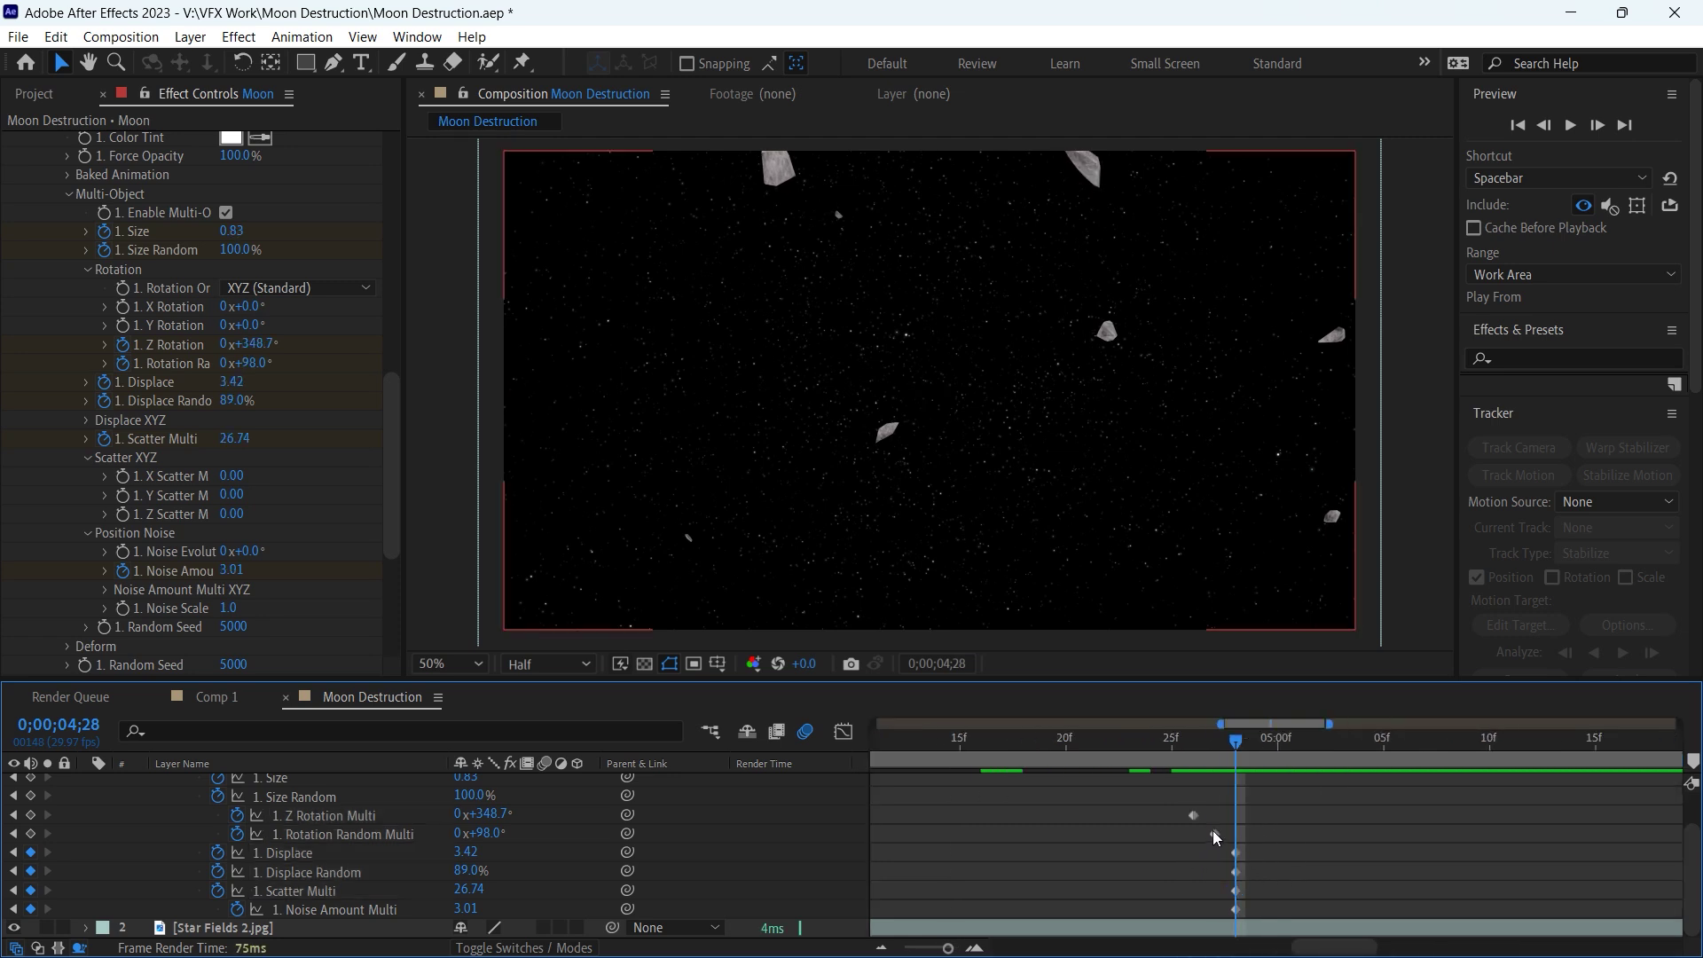
mouse_move(1213, 833)
left_mouse_down()
mouse_move(1243, 843)
mouse_move(1242, 818)
left_mouse_up()
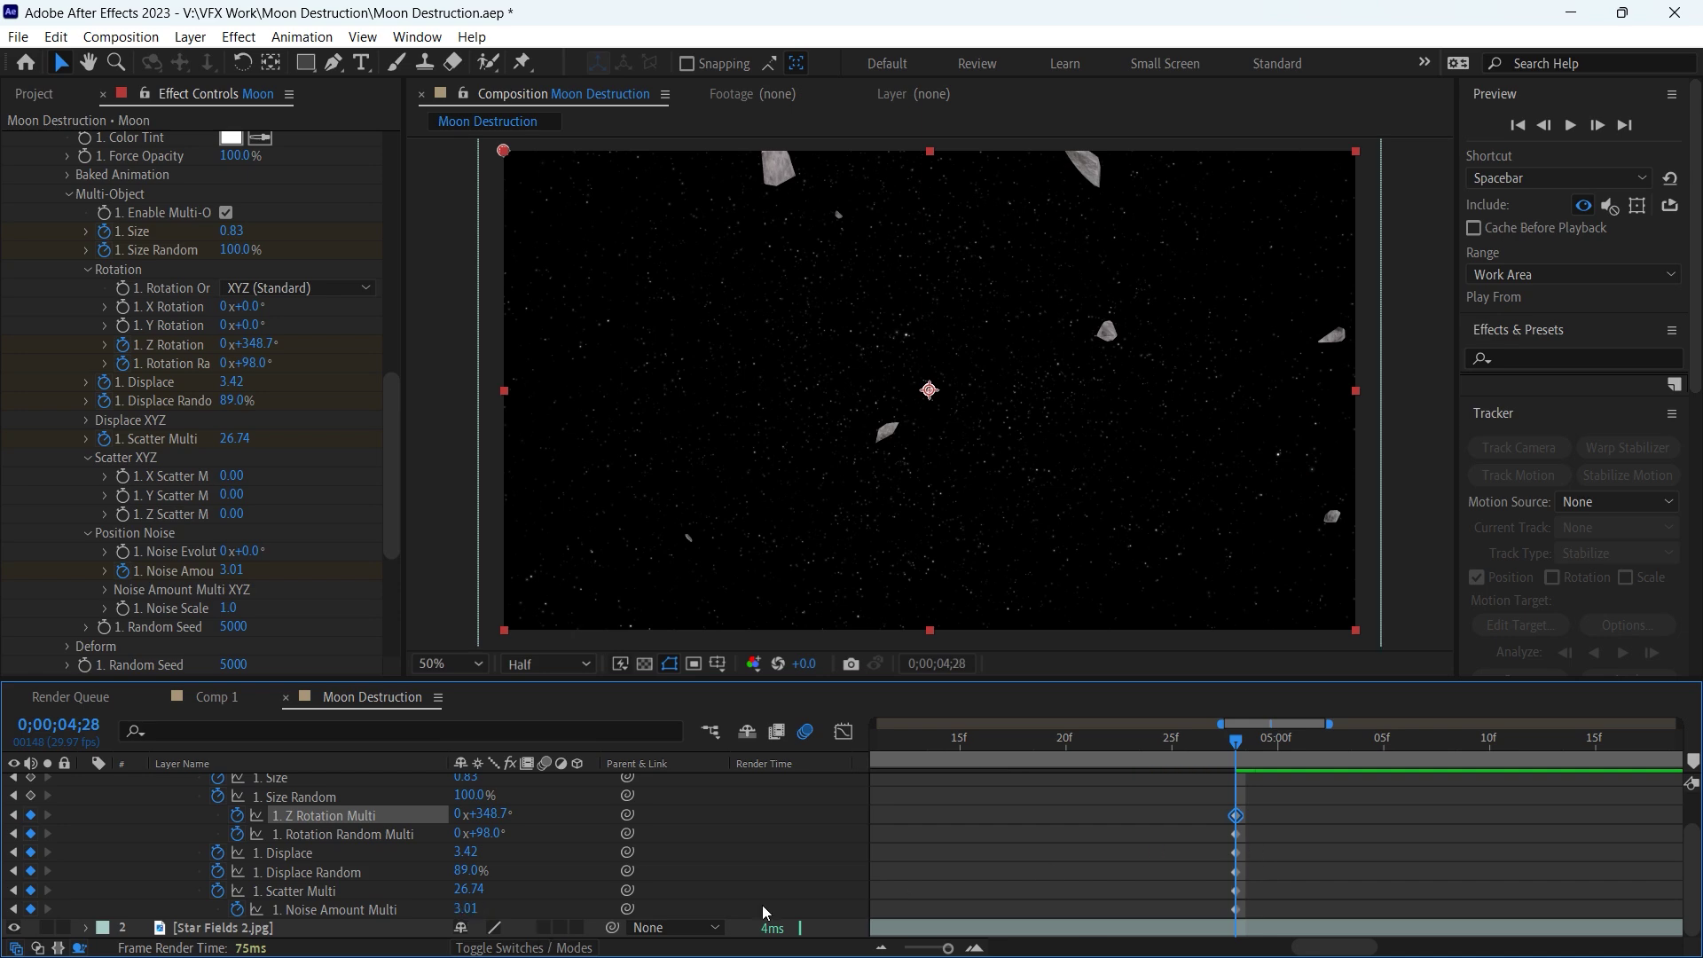
left_click(468, 920)
key("Home")
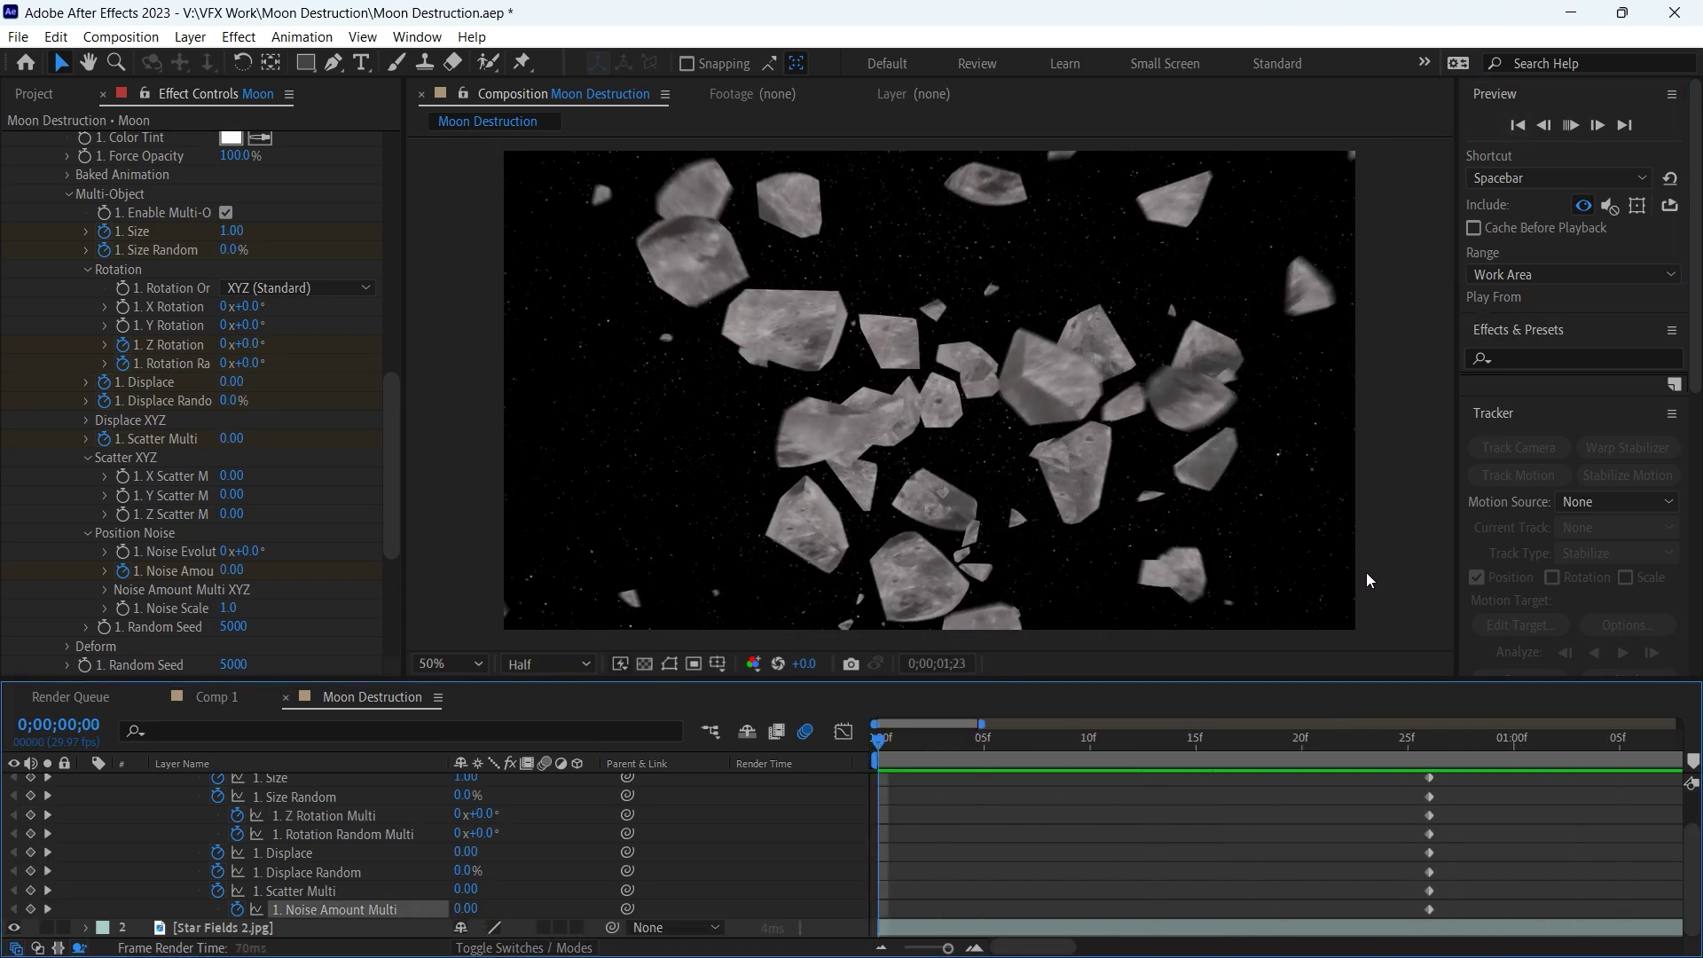
key("space")
key("semicolon")
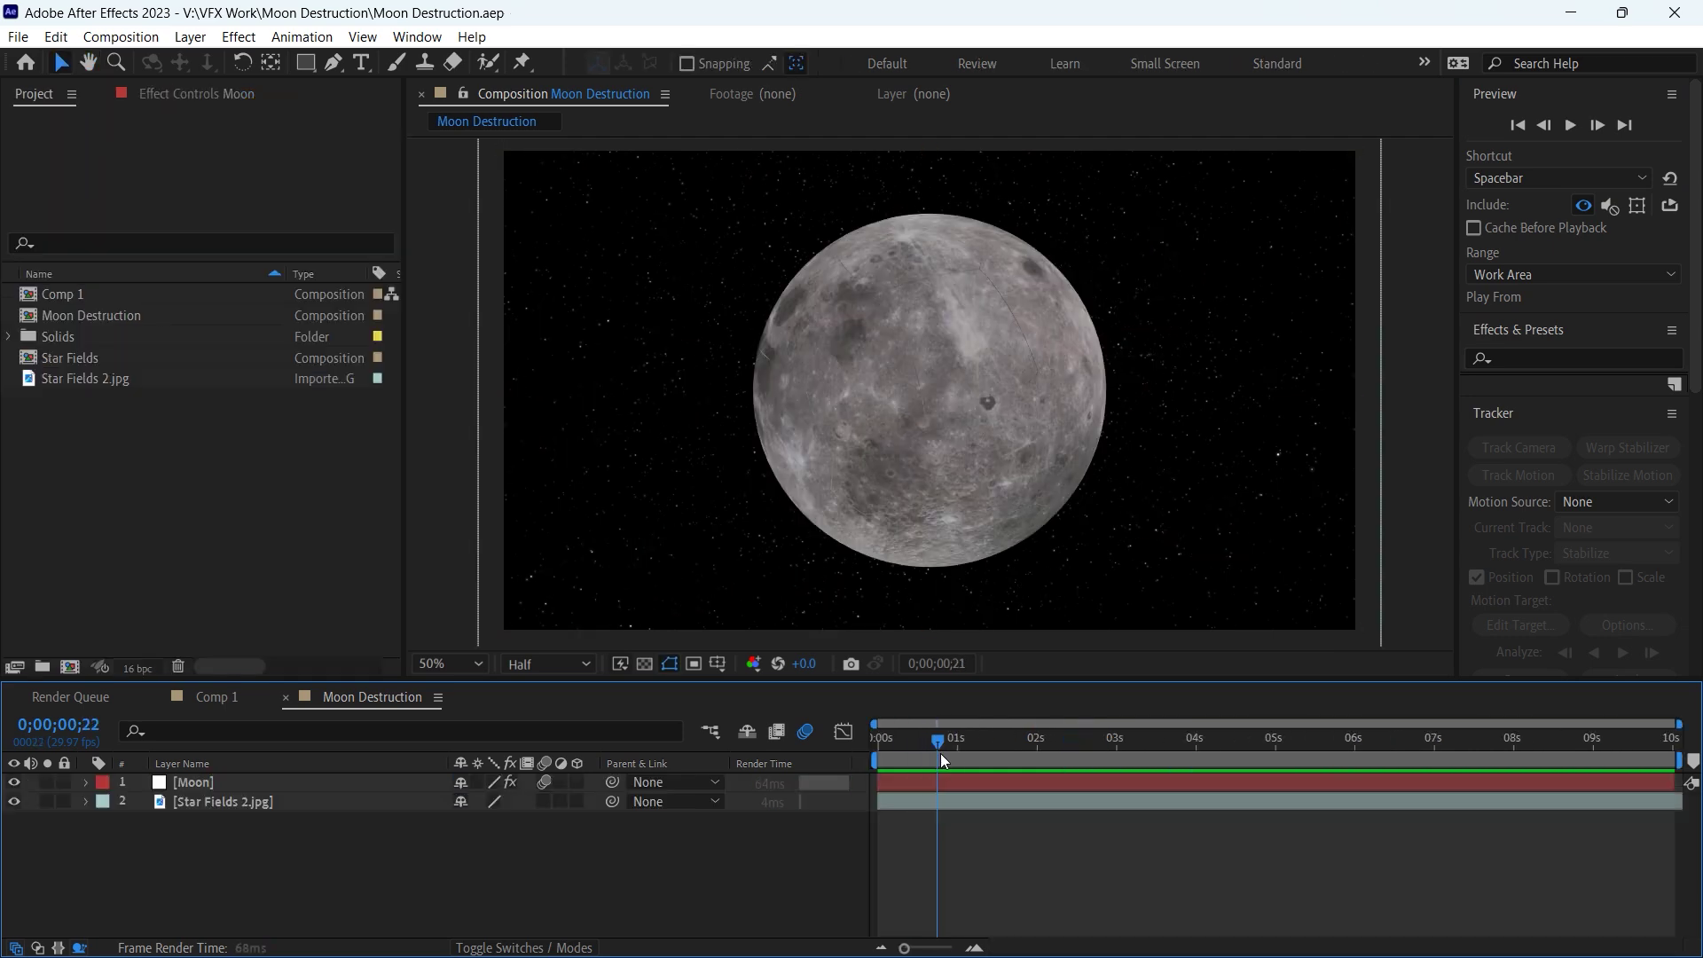
left_click_drag(940, 753, 996, 746)
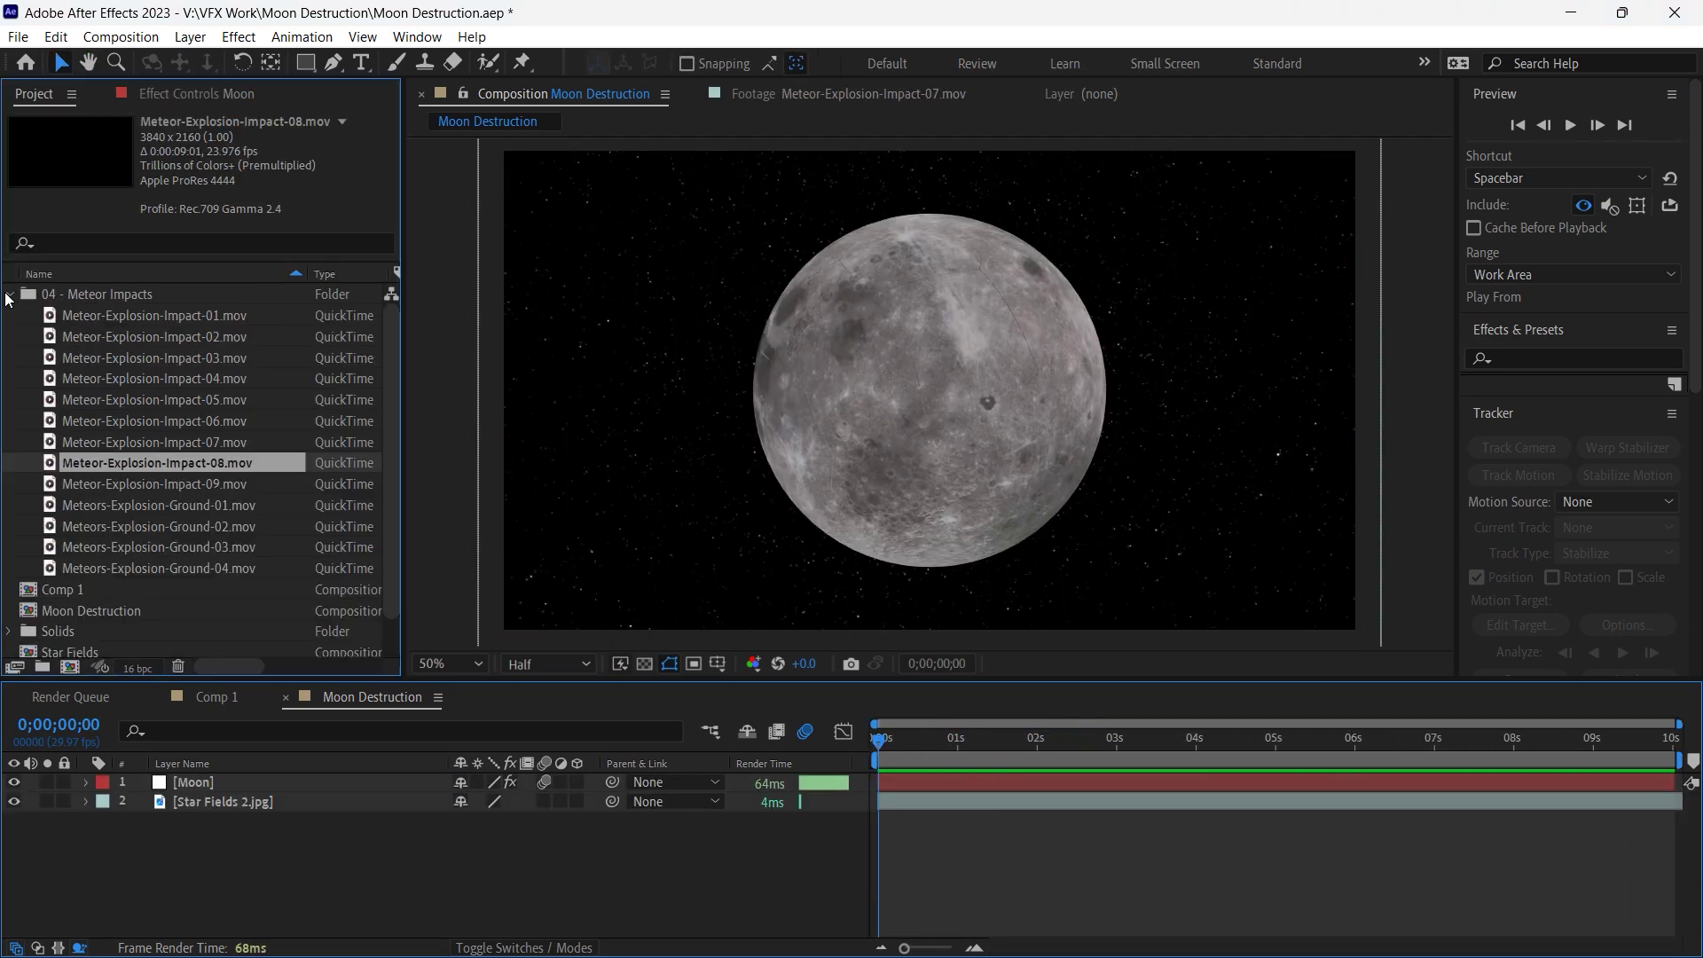
Add Meteor-Explosion-Impact-08.mov from the 04 - Meteor Impacts folder above the Moon layer, and position its explosion near the moon's center.
left_click(8, 294)
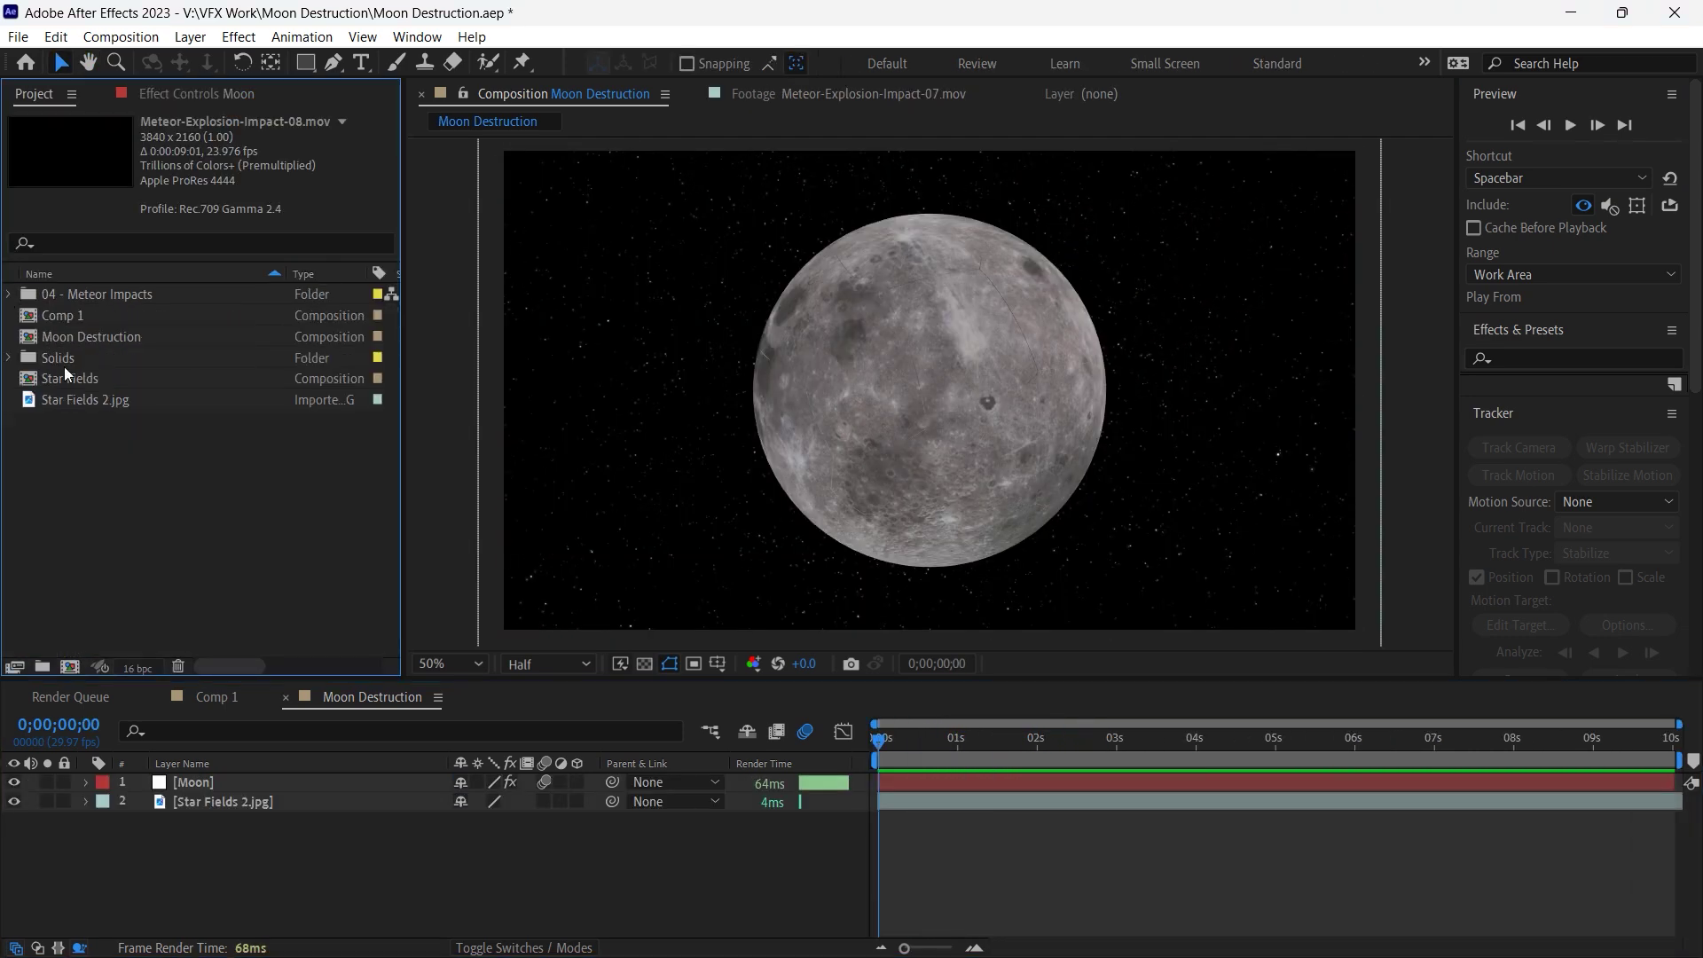
left_click(11, 294)
double_click(210, 462)
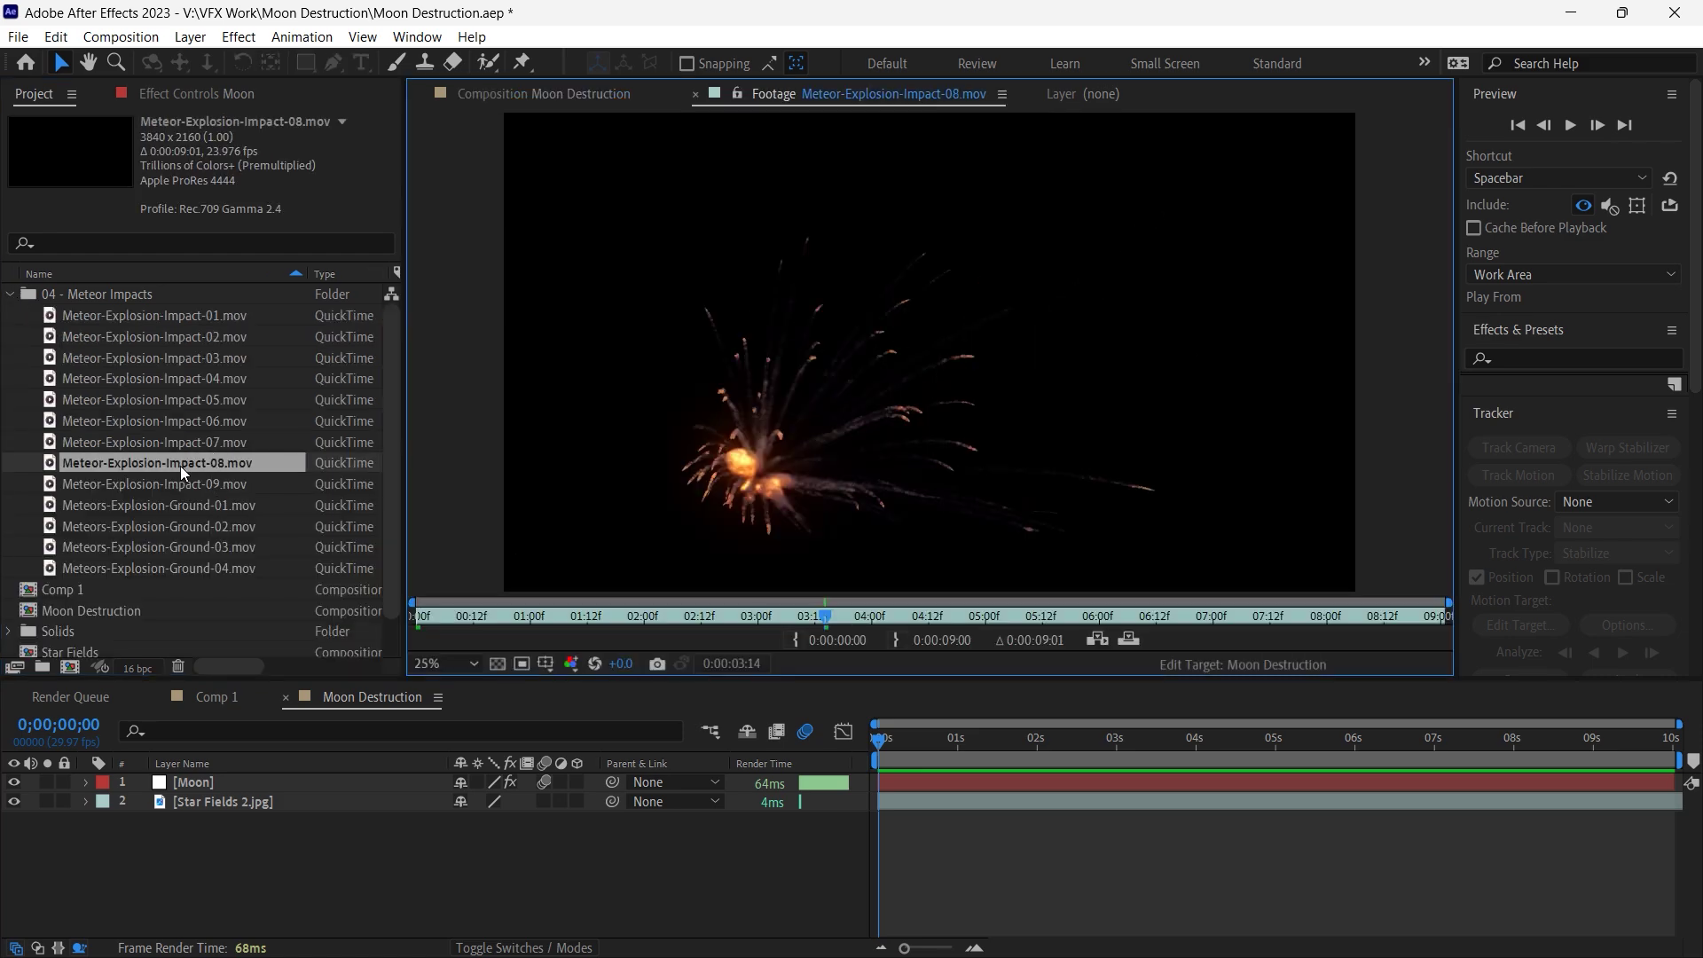
left_click_drag(183, 463, 233, 780)
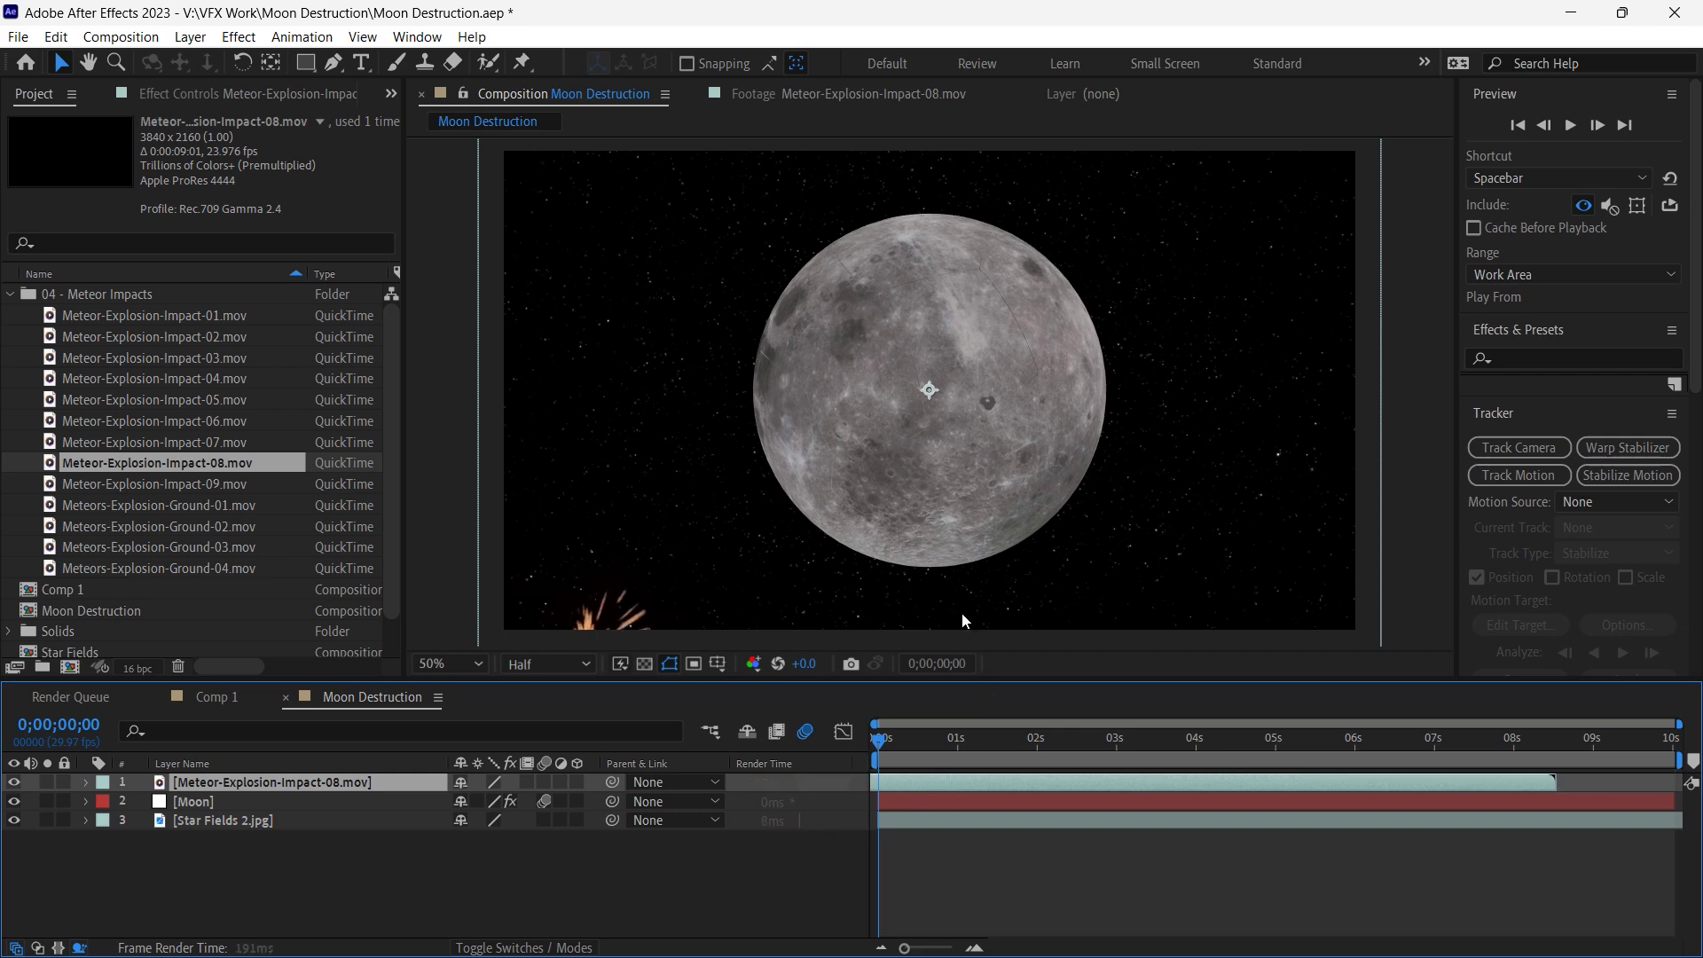
left_click_drag(697, 579, 1007, 367)
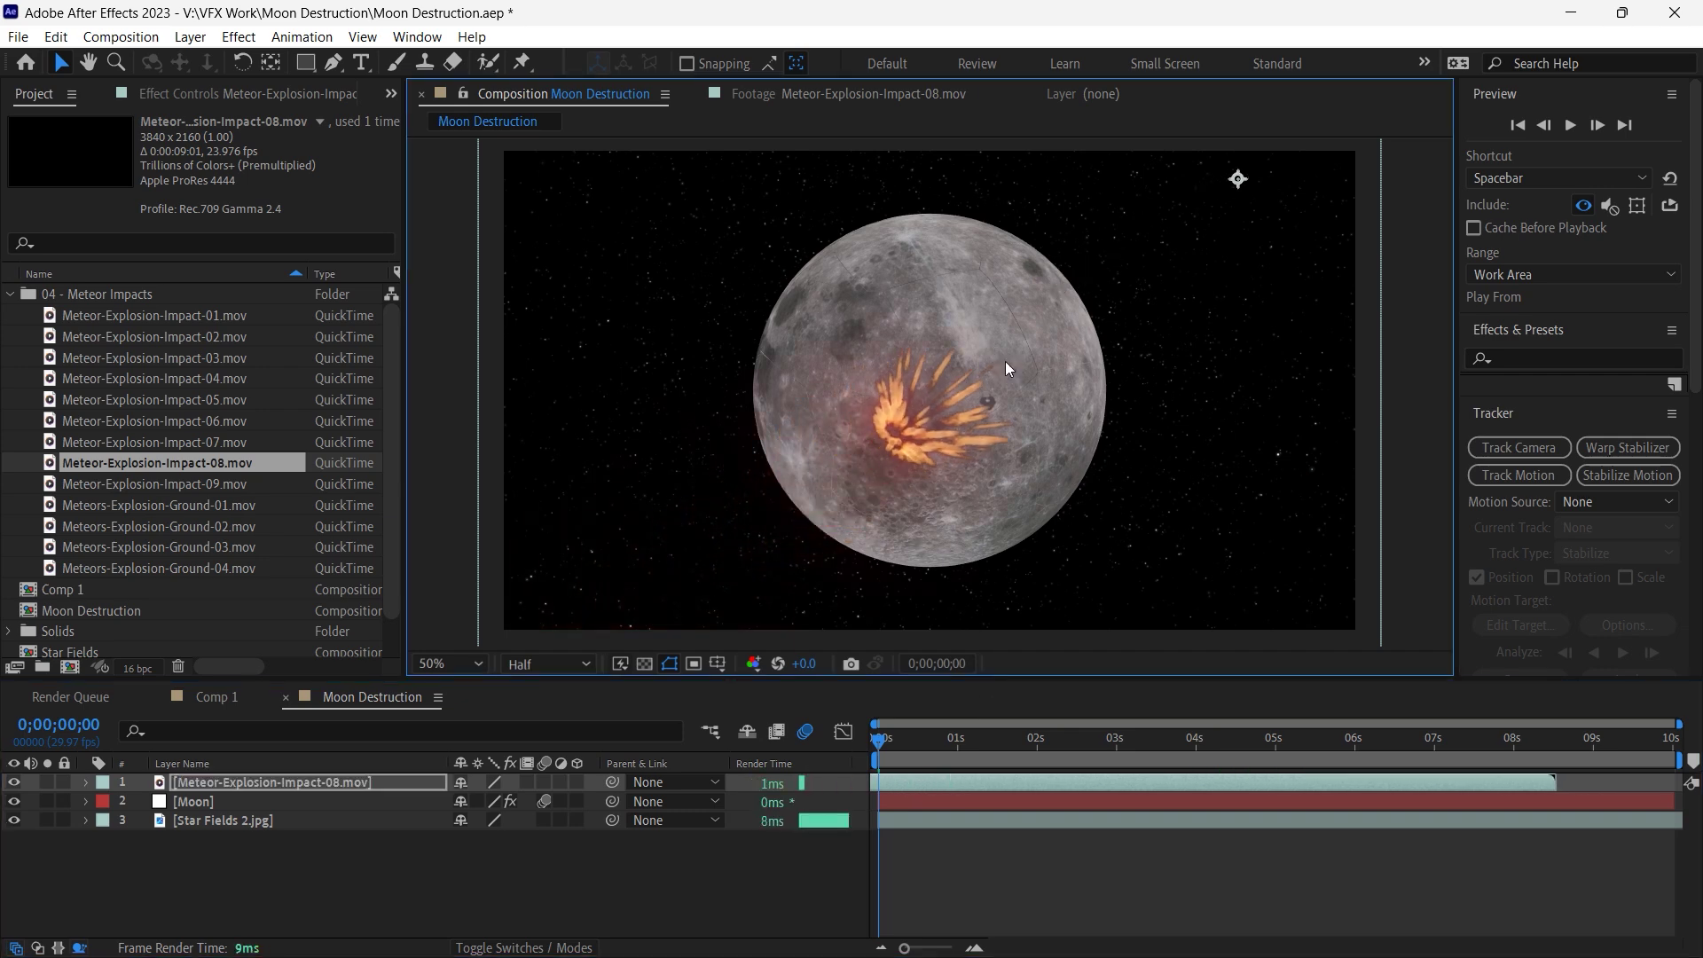
left_click(502, 866)
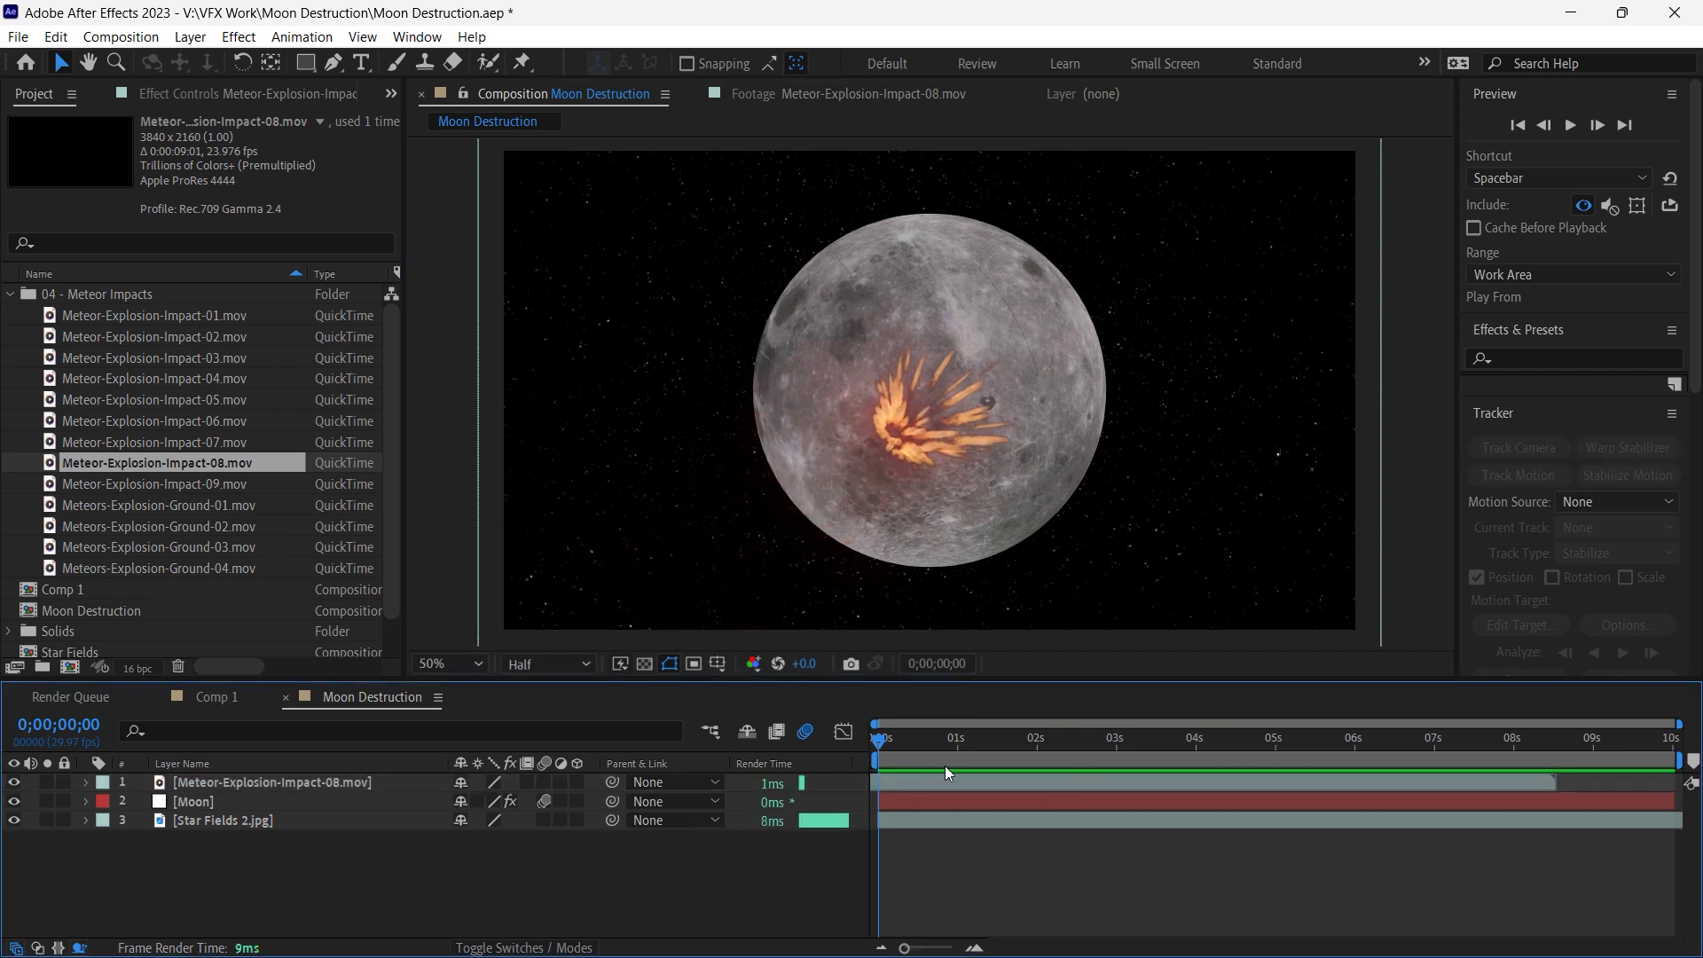
Preview the explosion and delay the Meteor-Explosion-Impact-08 layer so it starts near the moon's breakup.
key("space")
left_click(943, 742)
left_click_drag(933, 781, 1006, 784)
Scale the Meteor-Explosion-Impact-08 layer to 137%, time-stretch it to a 30% factor, and check the timing against the breakup.
right_click(975, 779)
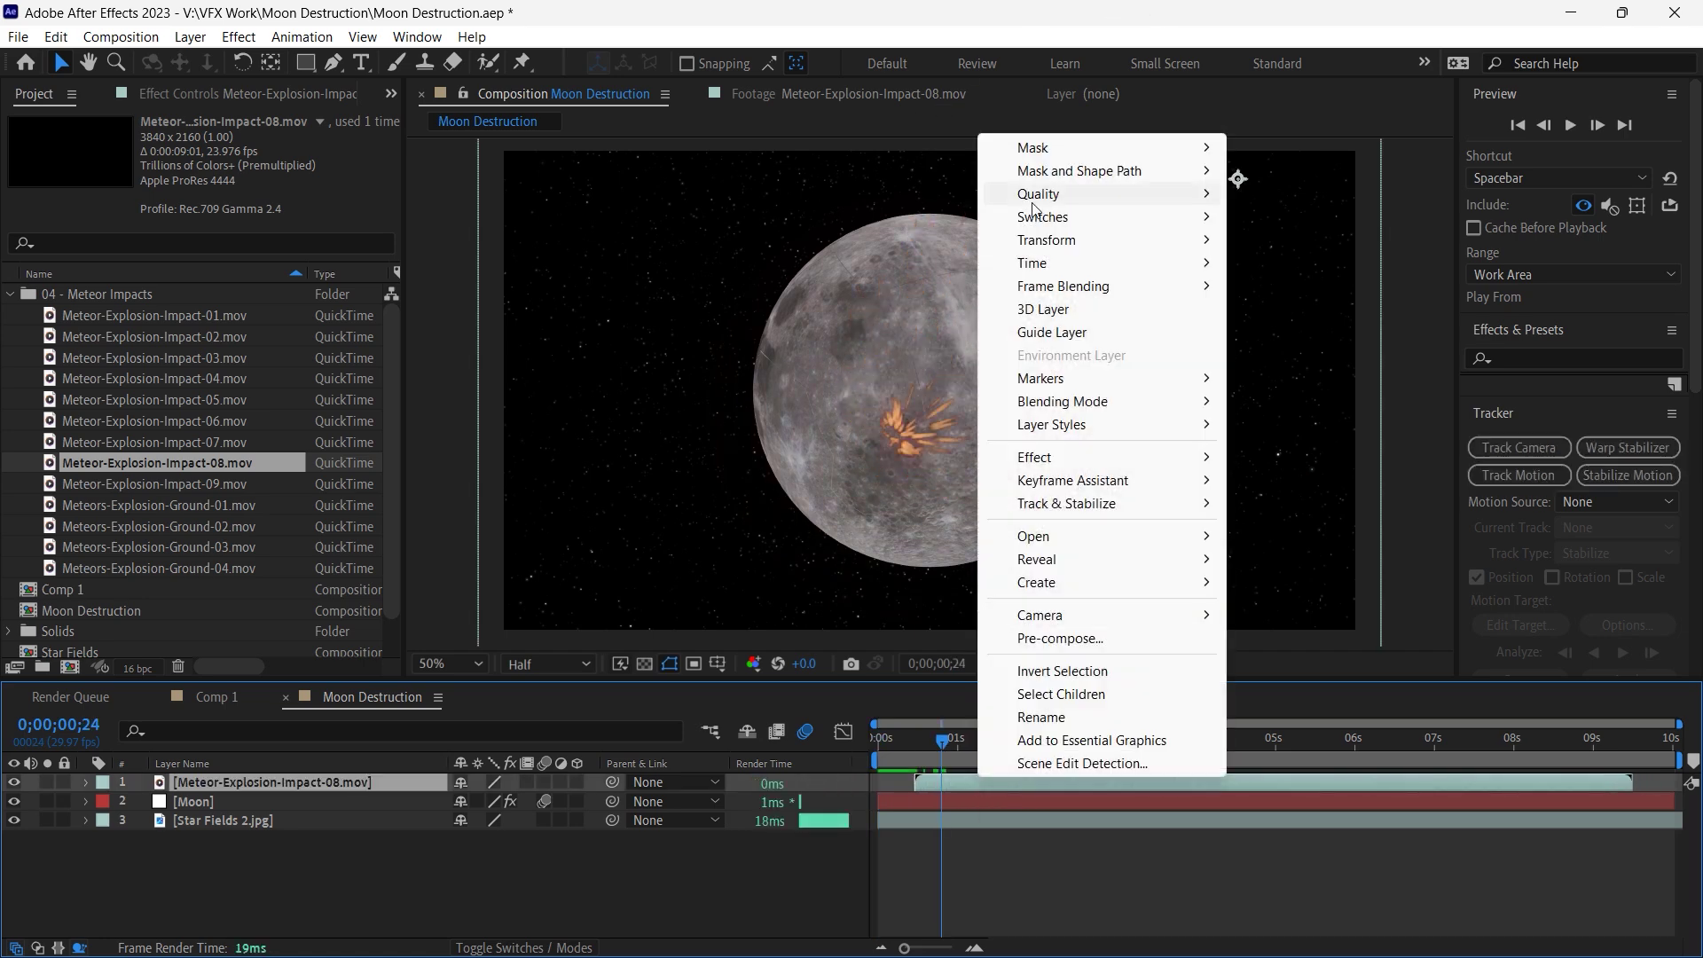
mouse_move(1047, 262)
left_click(1301, 309)
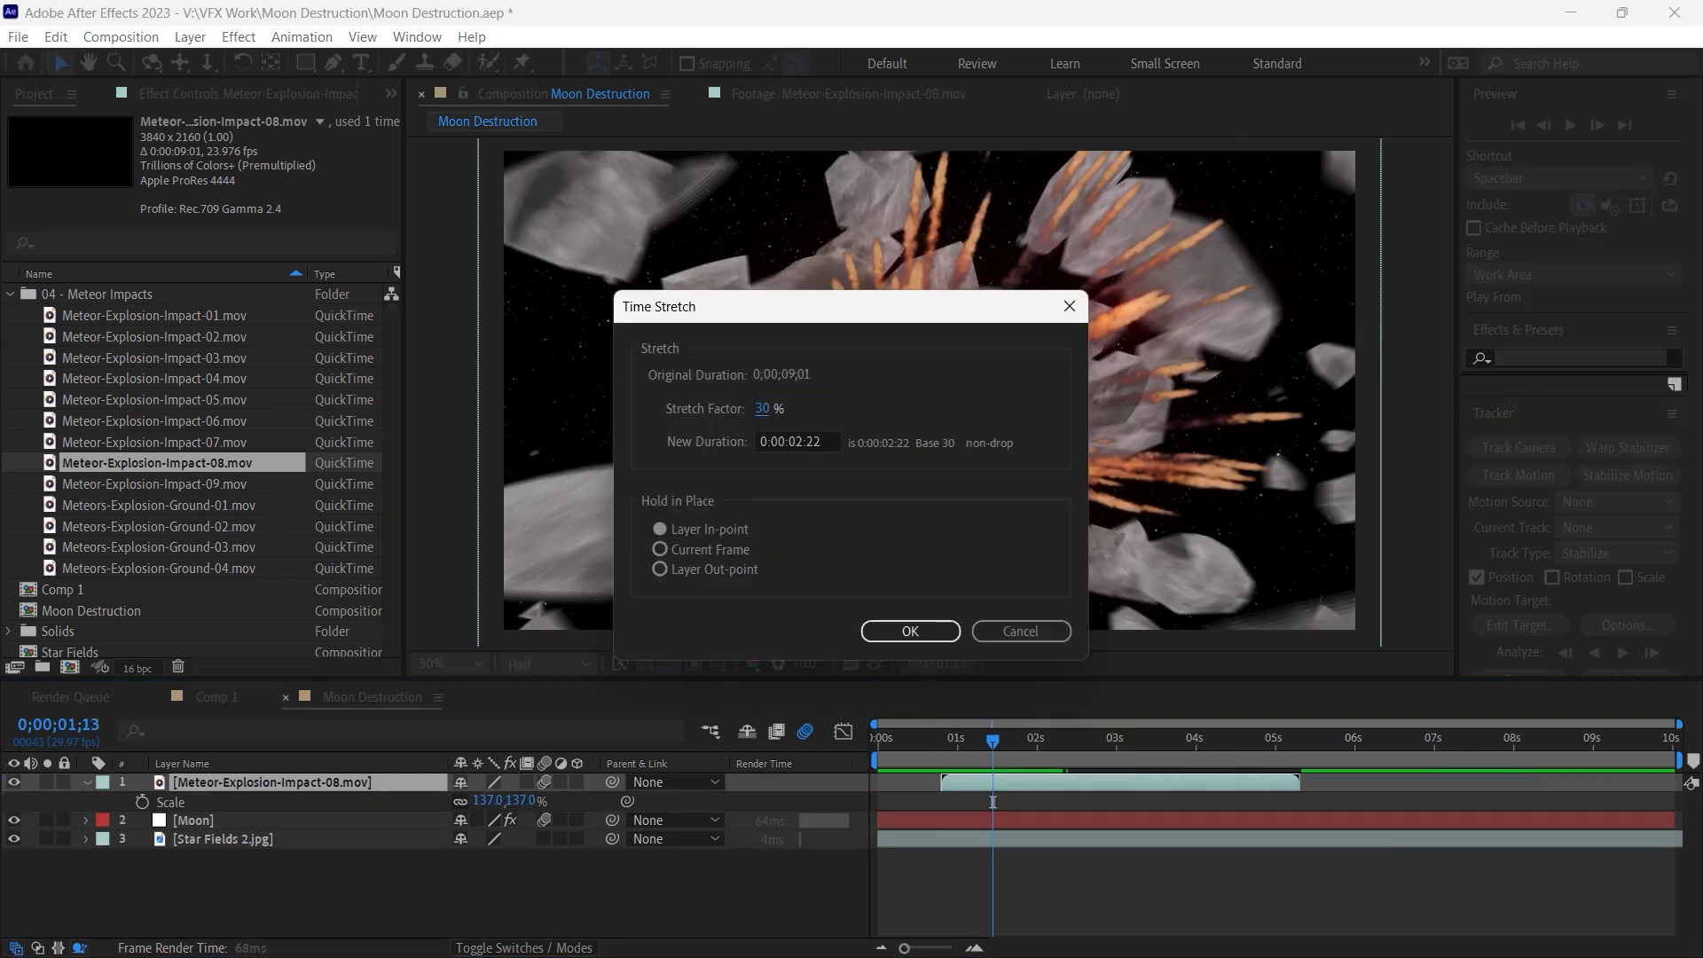
key("Return")
left_click(923, 751)
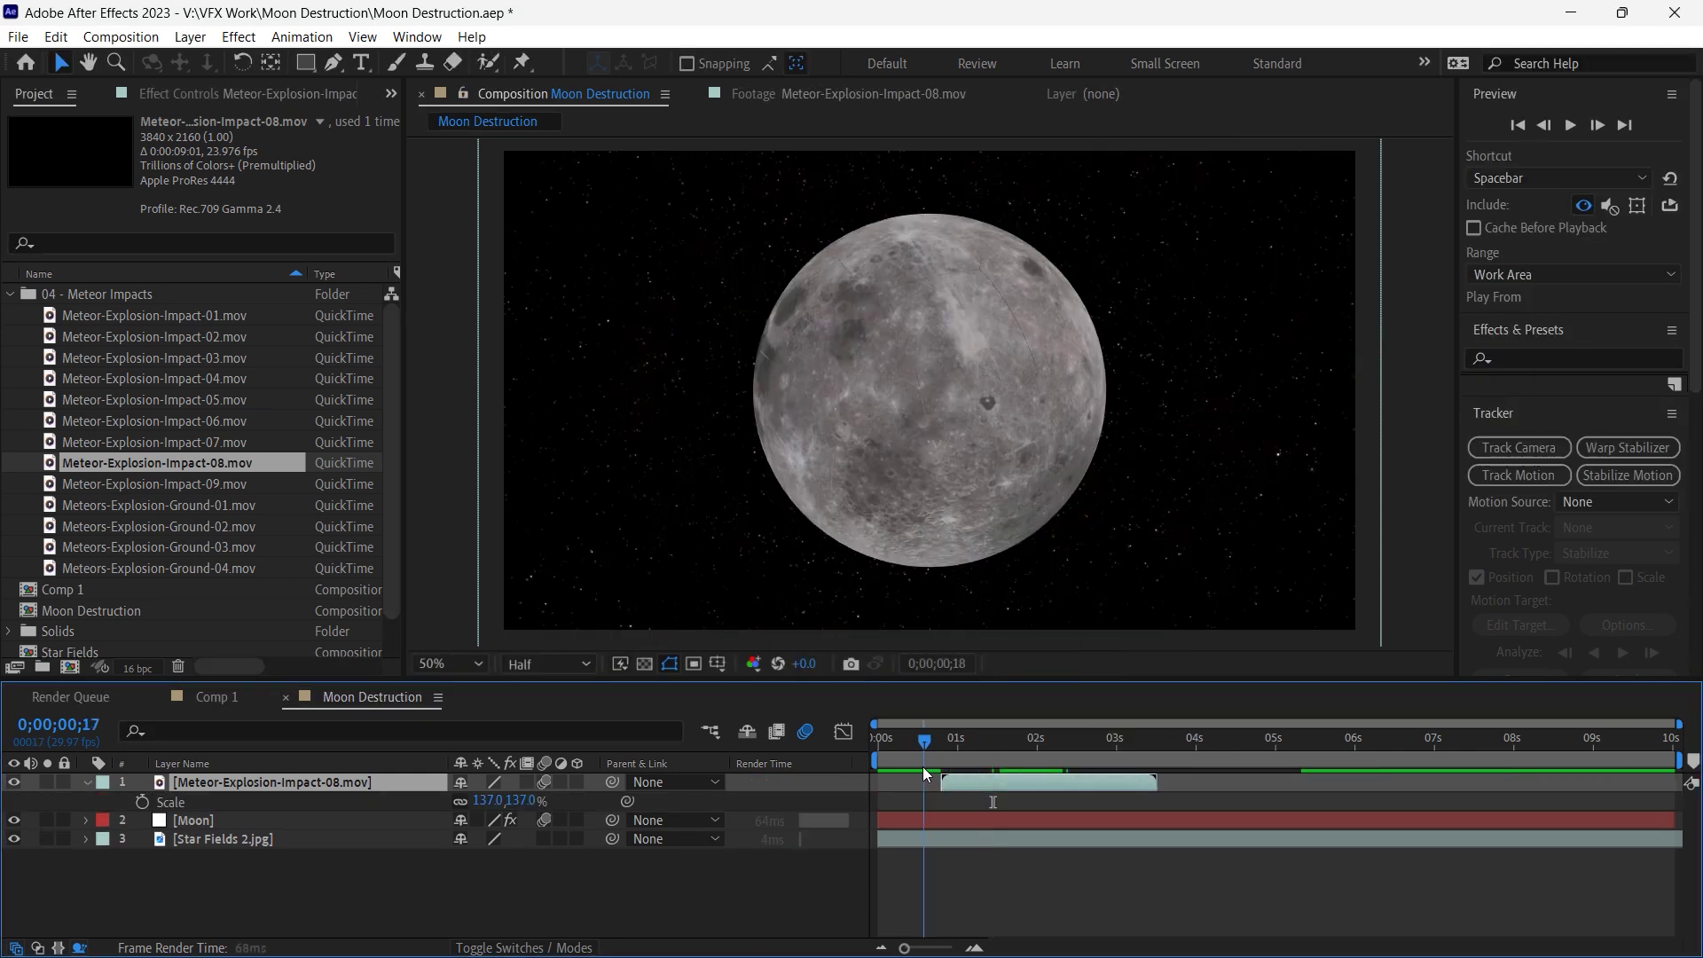
left_click_drag(922, 751, 932, 751)
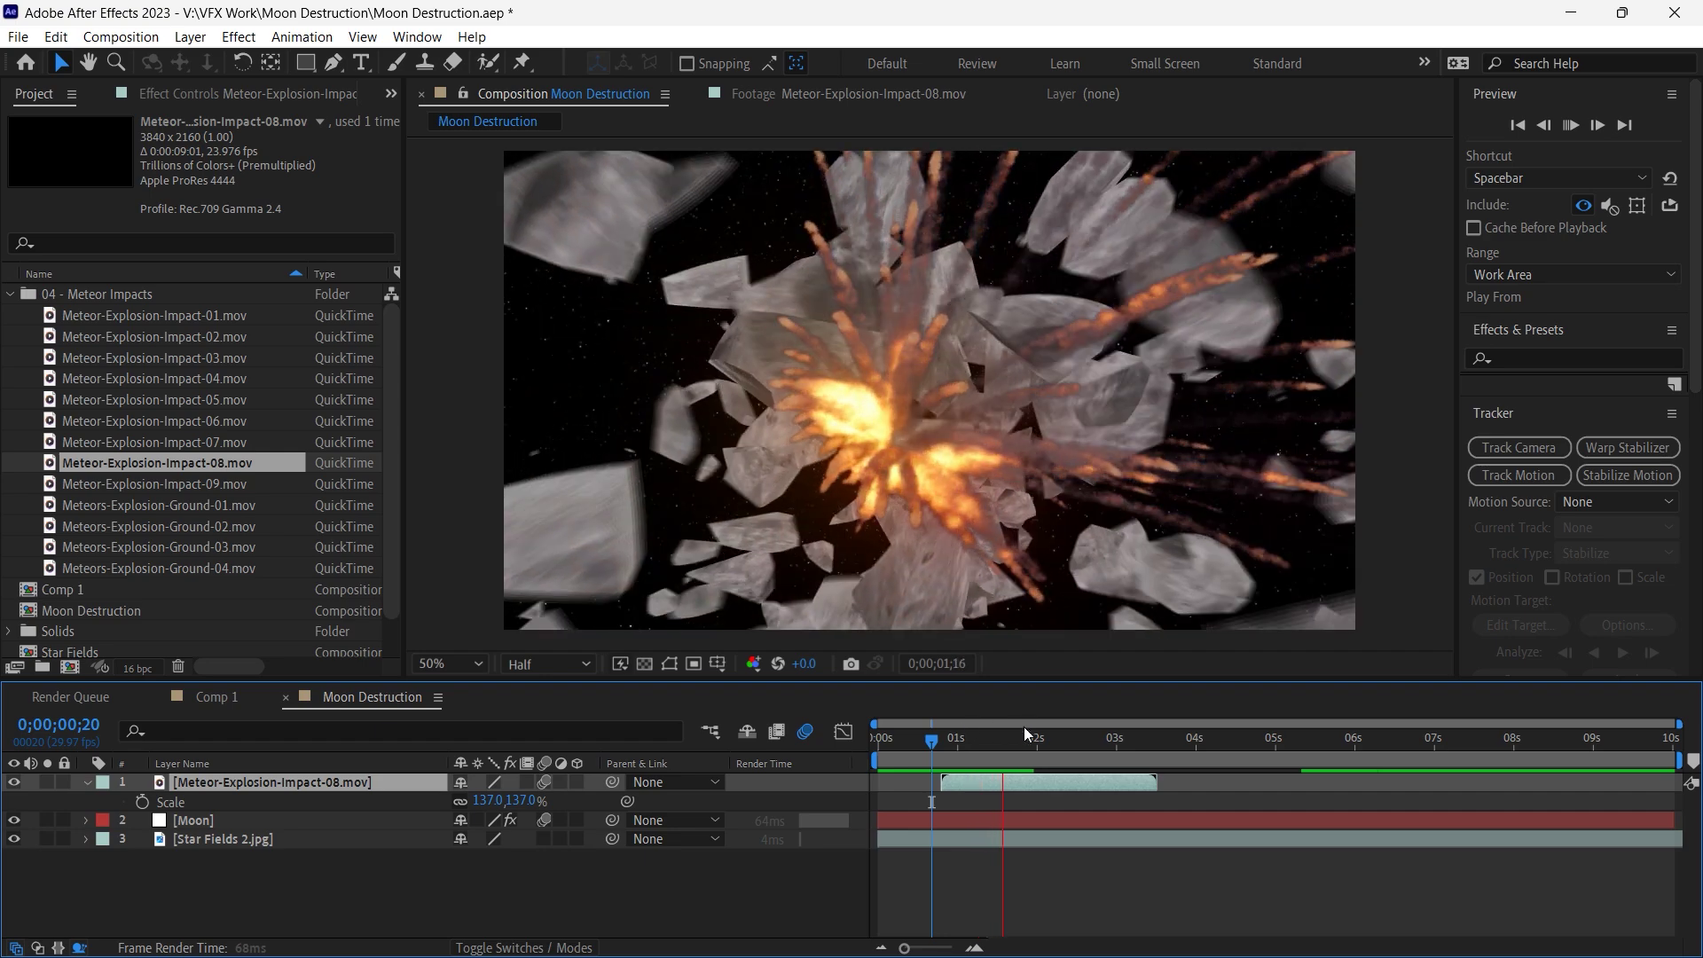
Duplicate the explosion layer with its source replaced by Meteor-Explosion-Impact-07.mov, and scale the copy to 90%.
key("ctrl+d")
left_click_drag(189, 441, 332, 781)
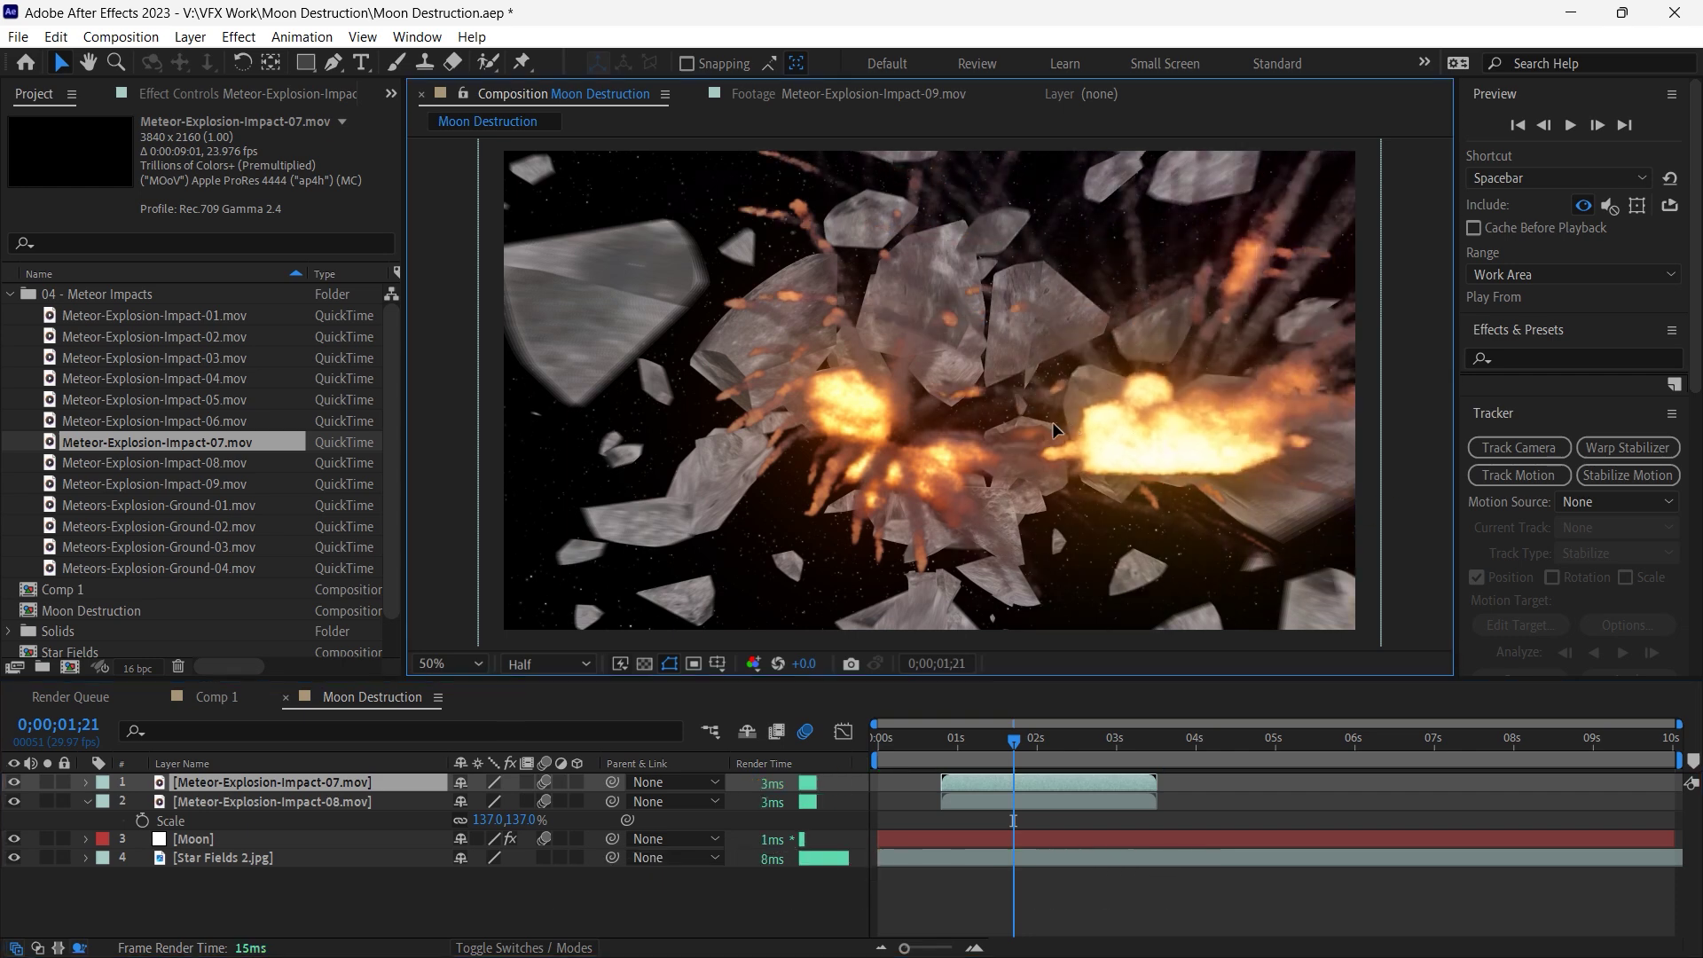
key("s")
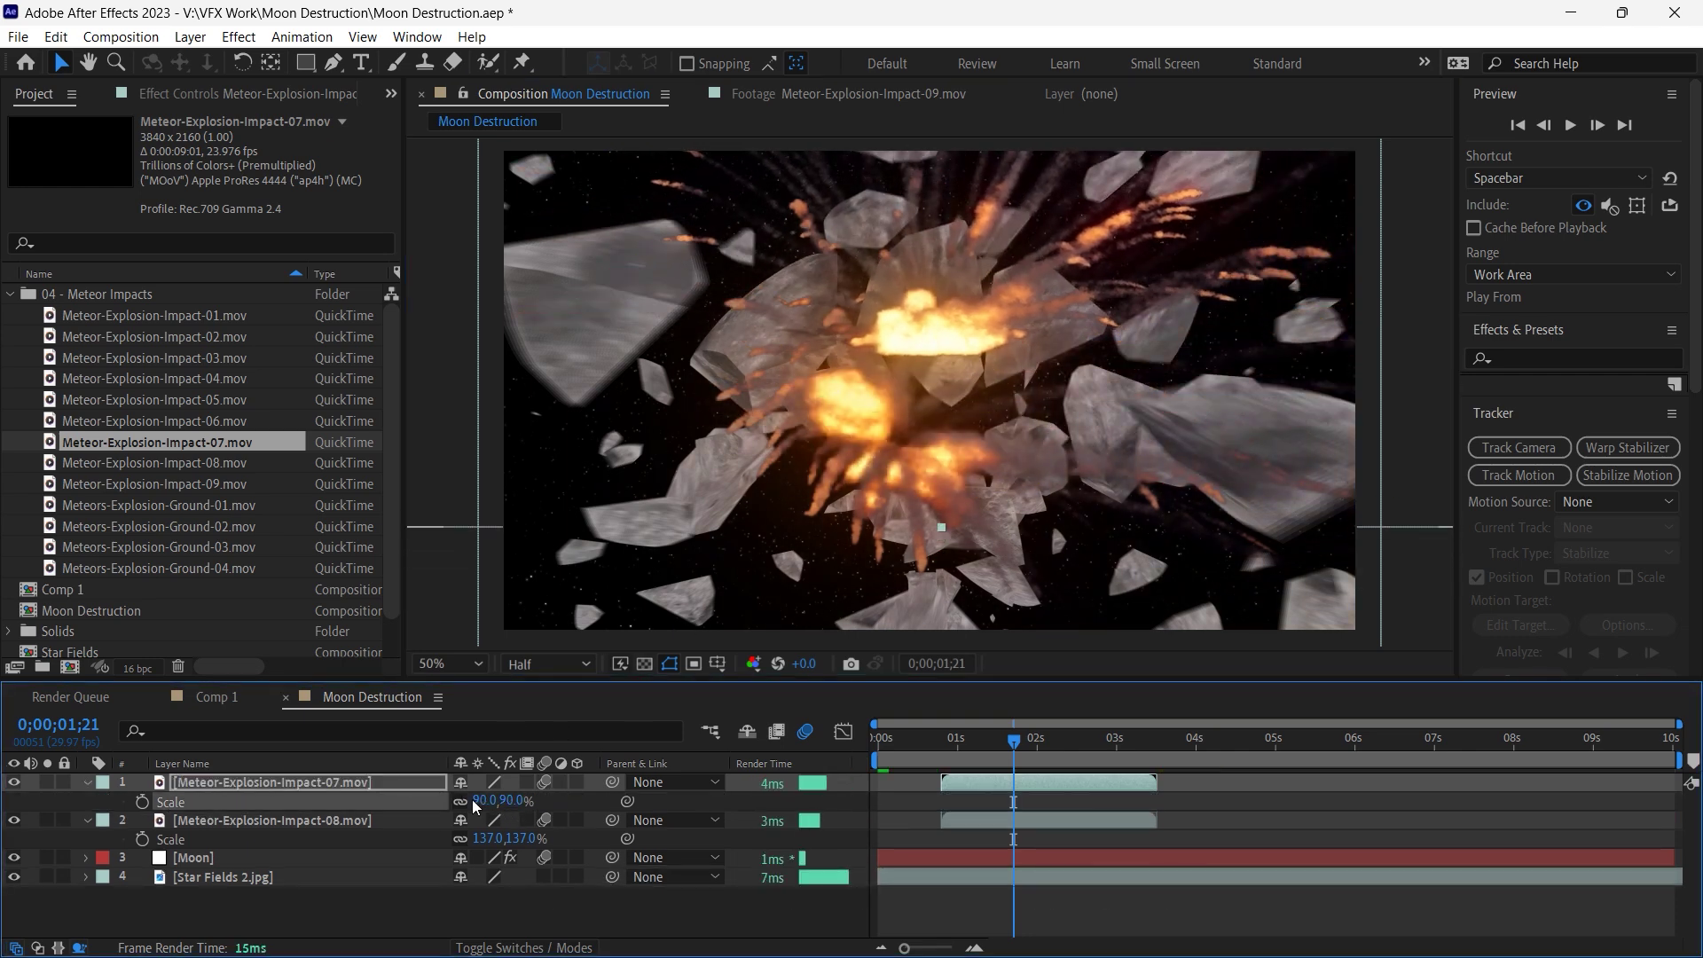
Rotate the Meteor-Explosion-Impact-07 layer 180° and move its blast over the middle of the existing explosion.
type("r0")
key("Return")
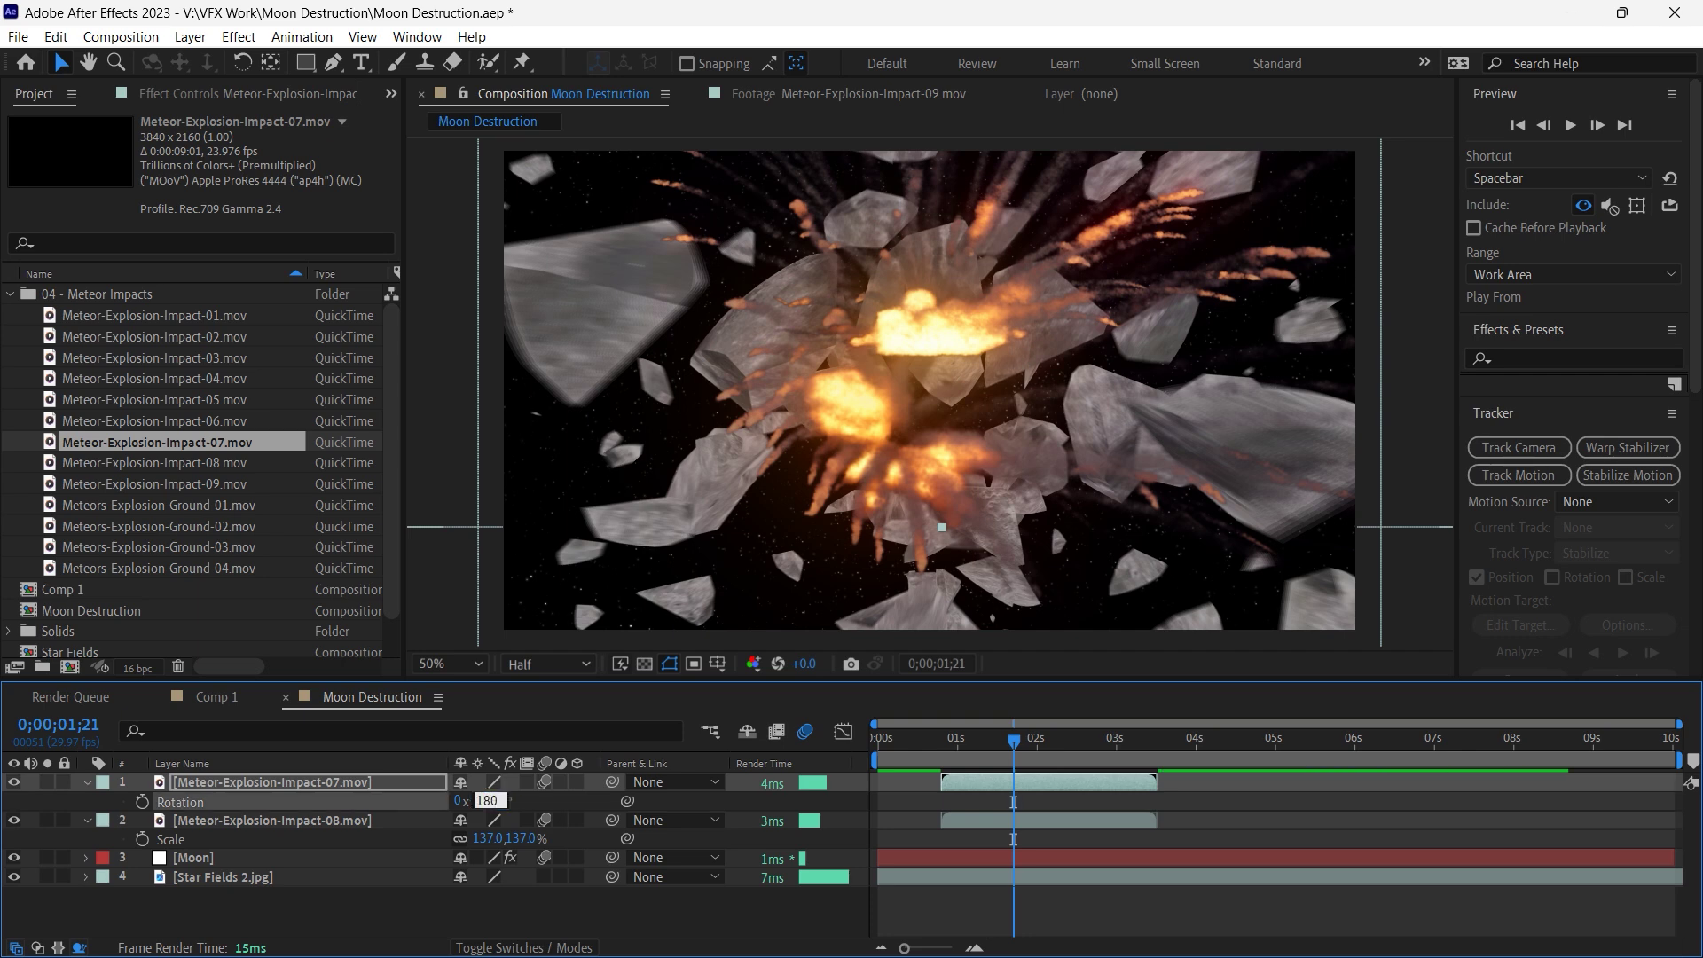
key("comma")
key("comma")
left_click_drag(923, 334, 931, 534)
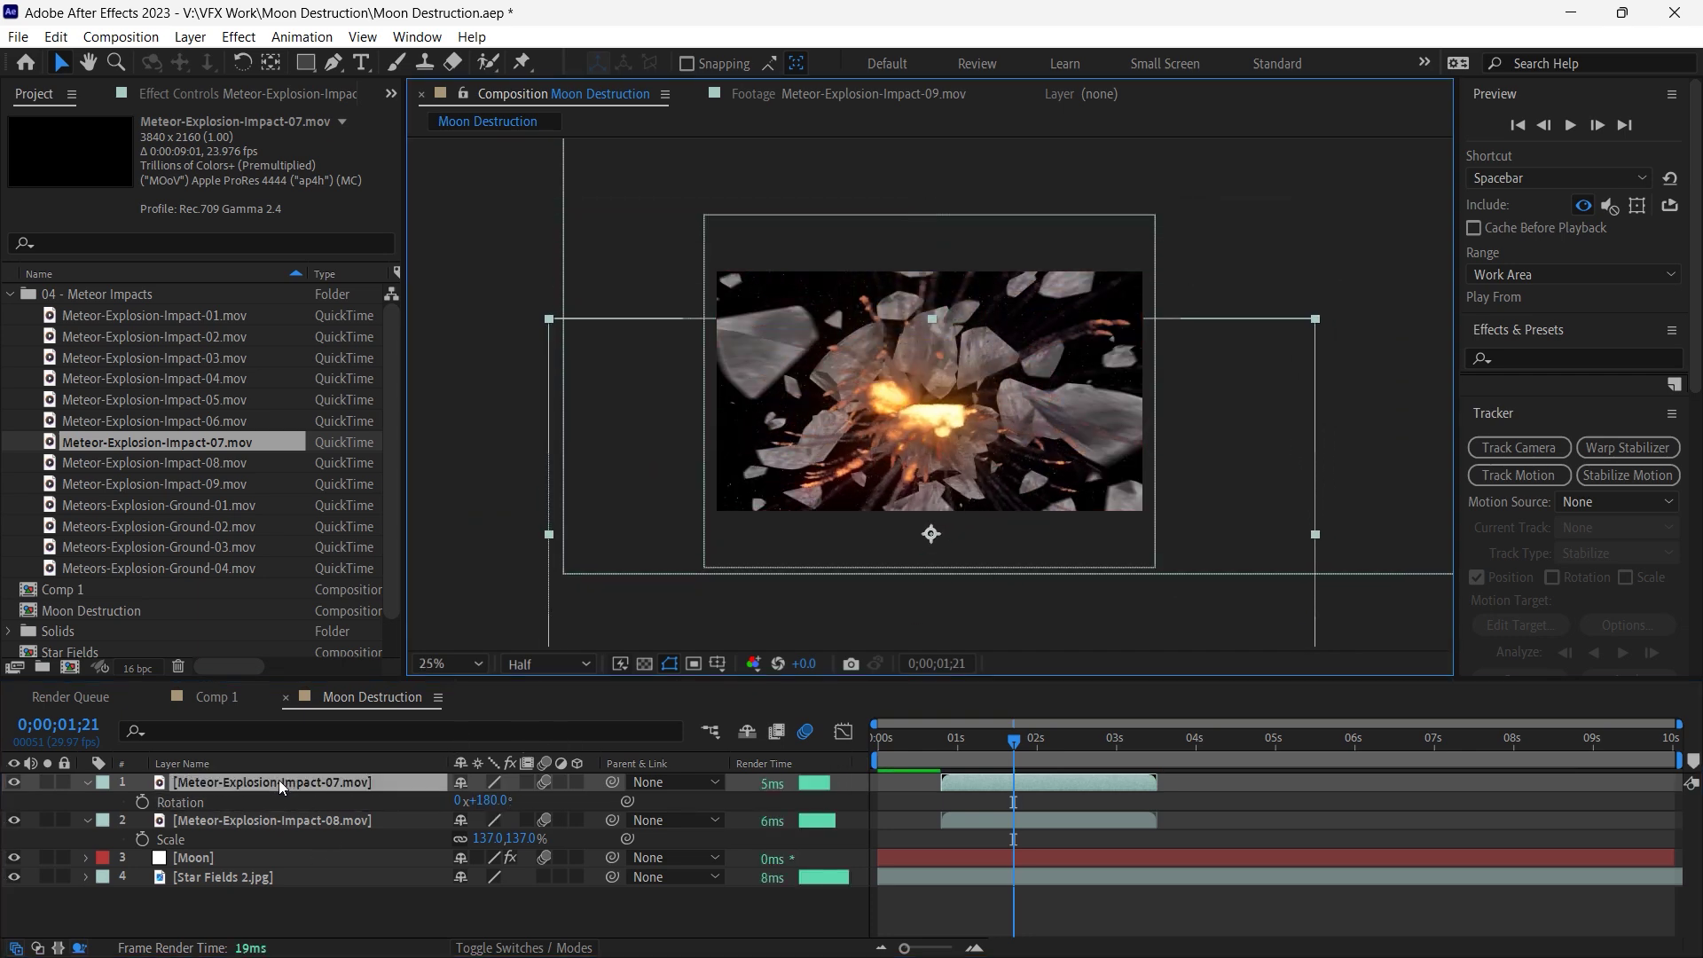
Place the Meteor-Explosion-Impact-07 layer beneath Meteor-Explosion-Impact-08 and preview the combined explosion.
left_click_drag(278, 780, 284, 834)
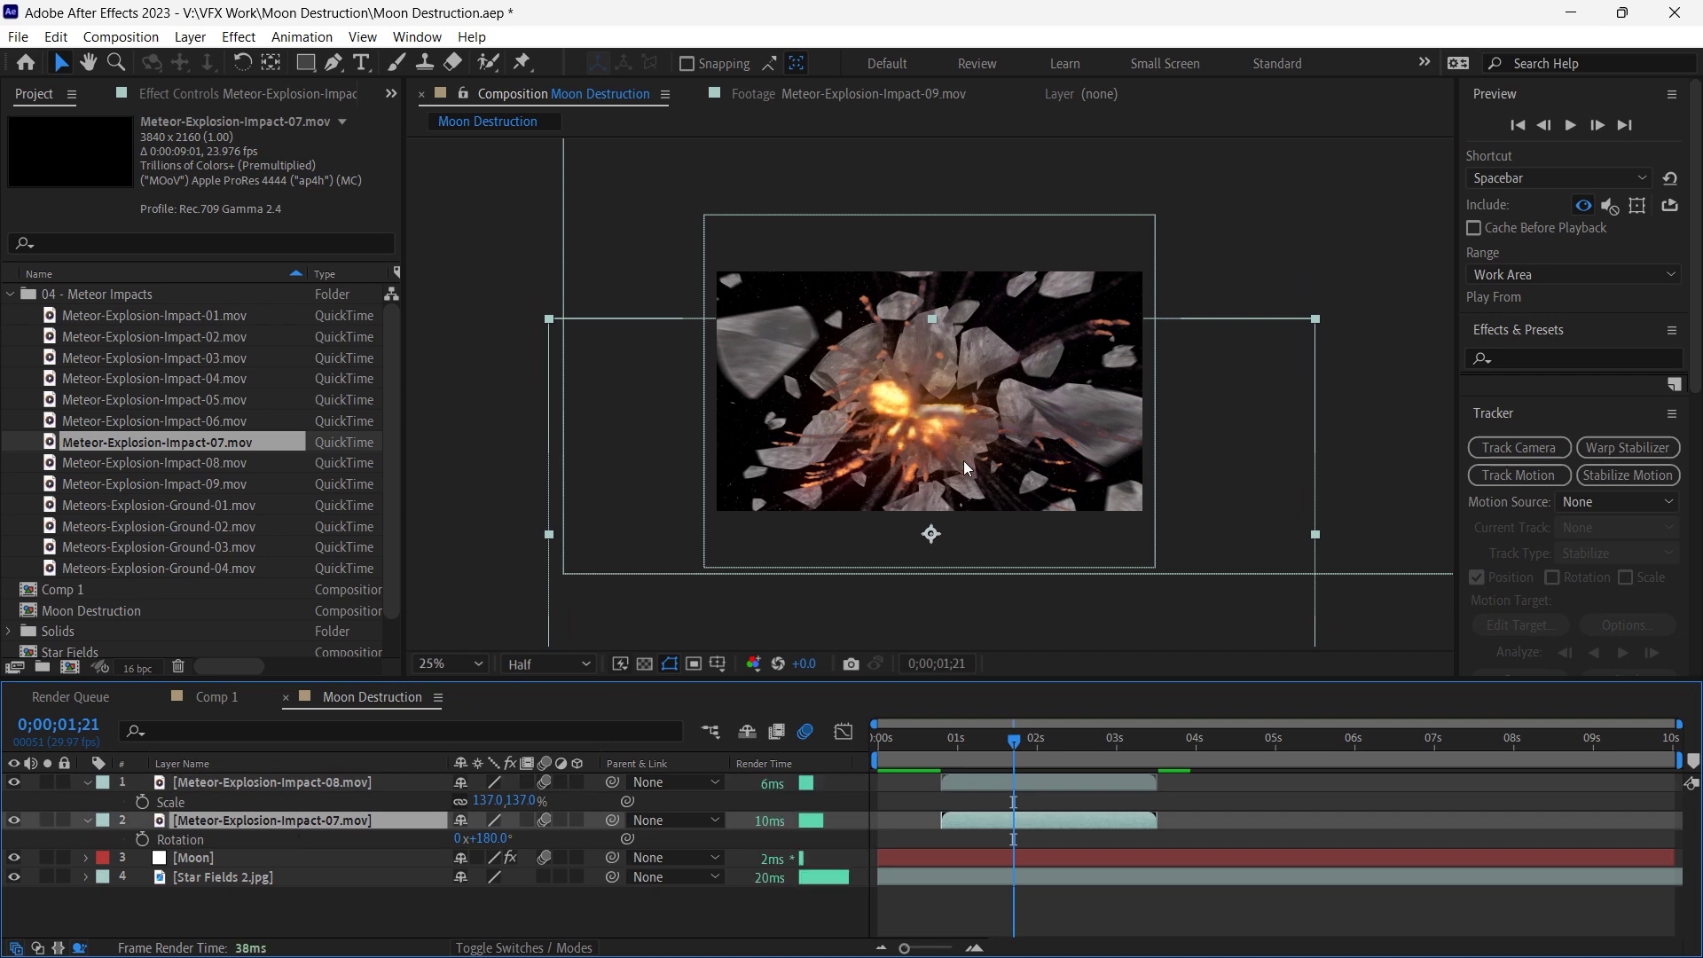
key("period")
key("period")
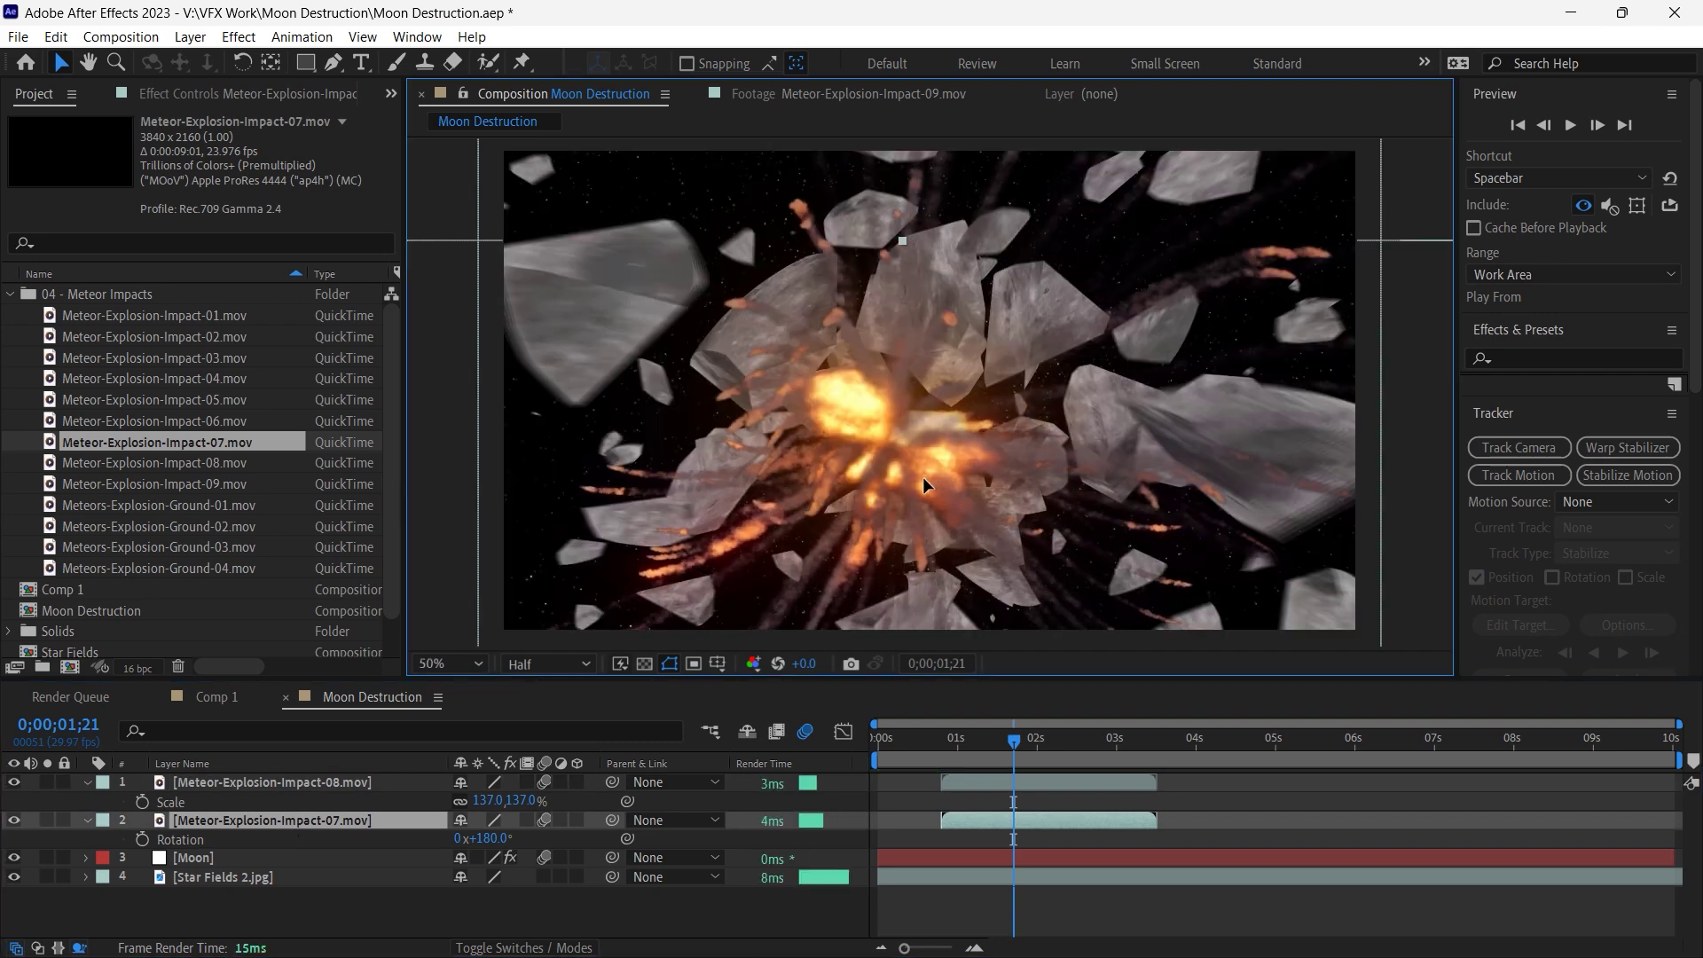
left_click(976, 796)
key("space")
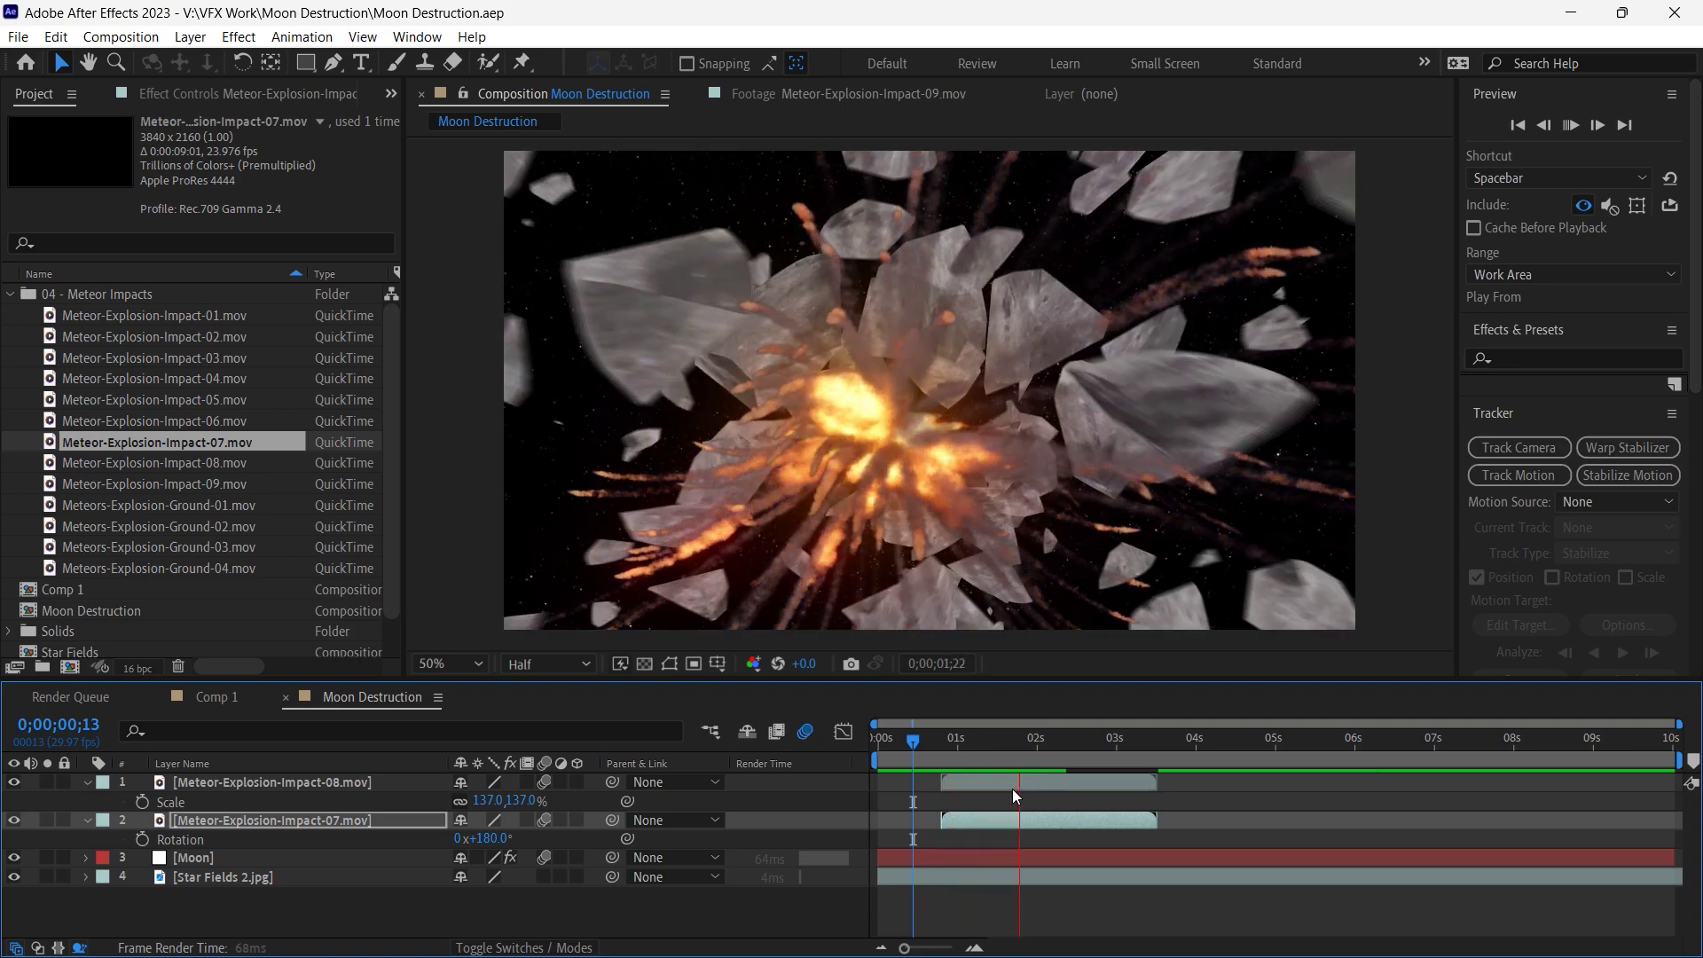
key("space")
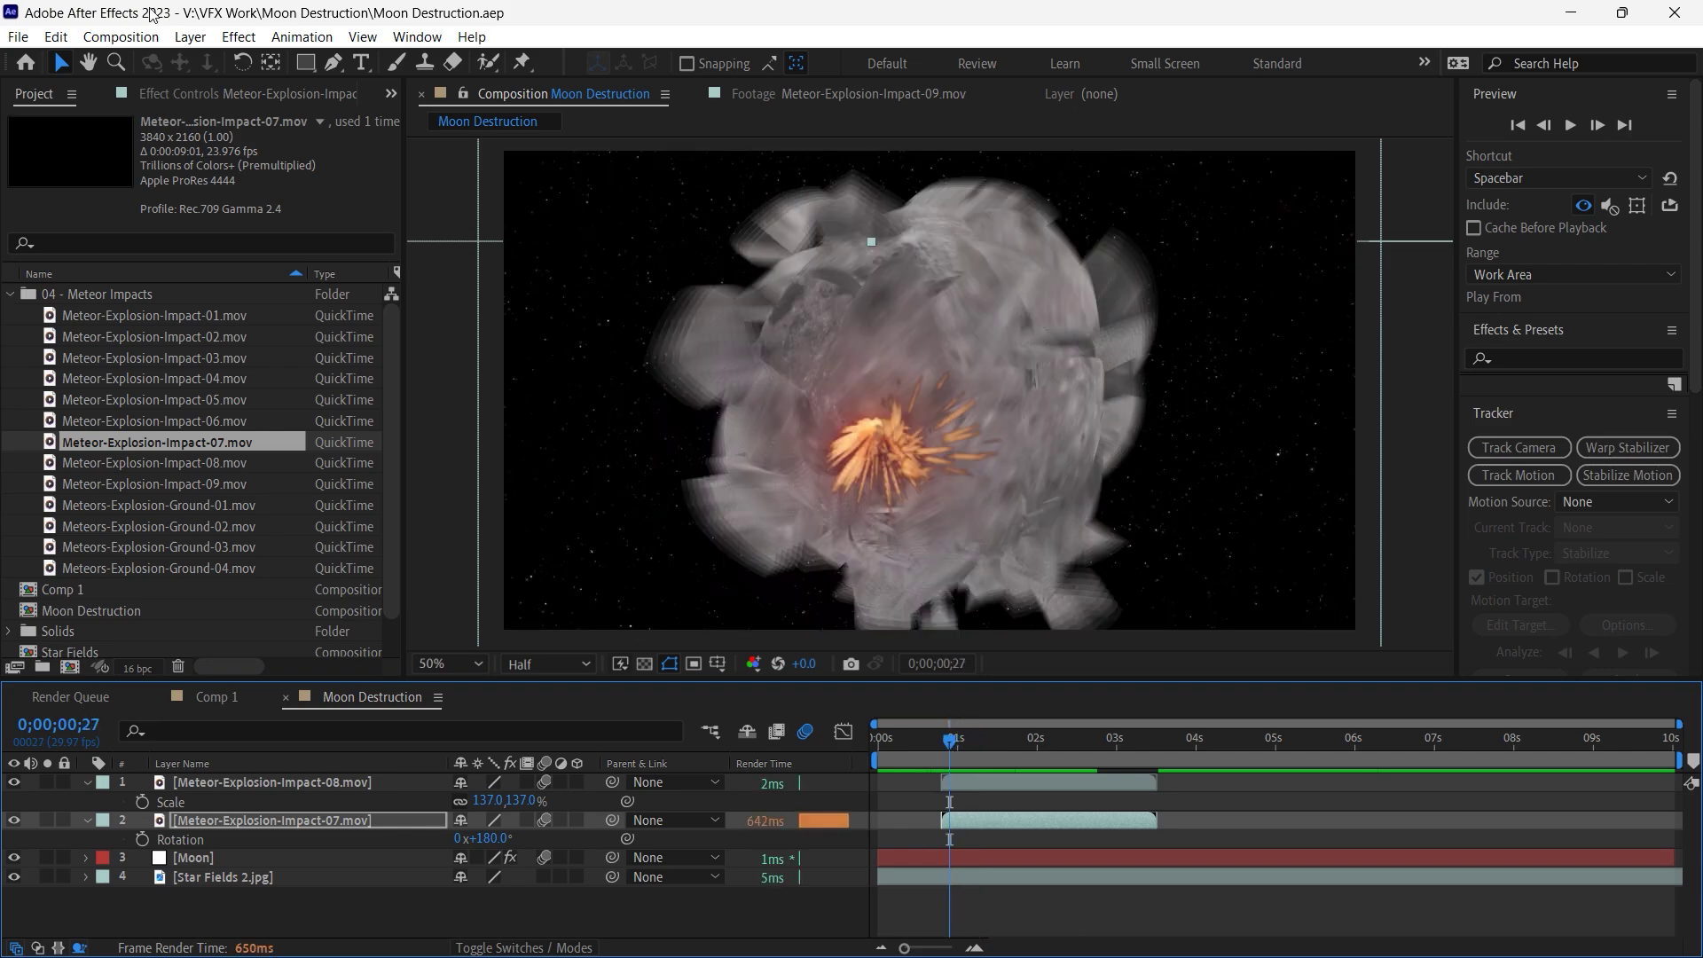
Create a two-node camera with the 28mm preset as the top layer, and collapse the explosion layers' properties.
left_click(190, 36)
mouse_move(222, 61)
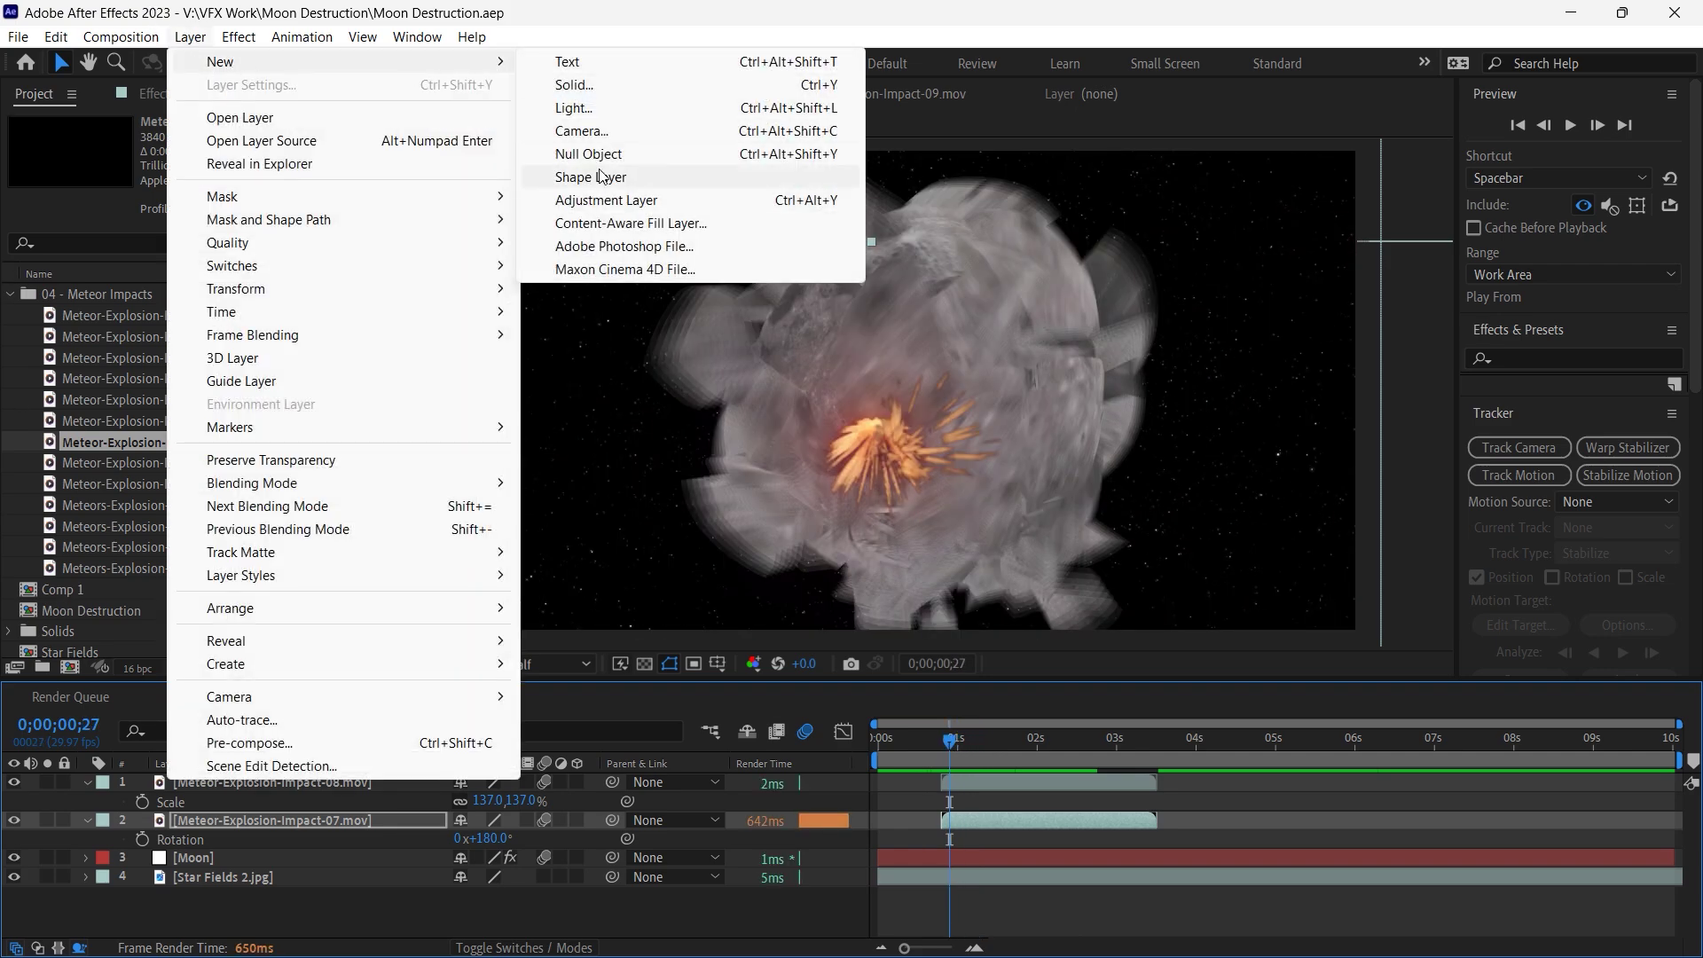
left_click(585, 131)
left_click(995, 319)
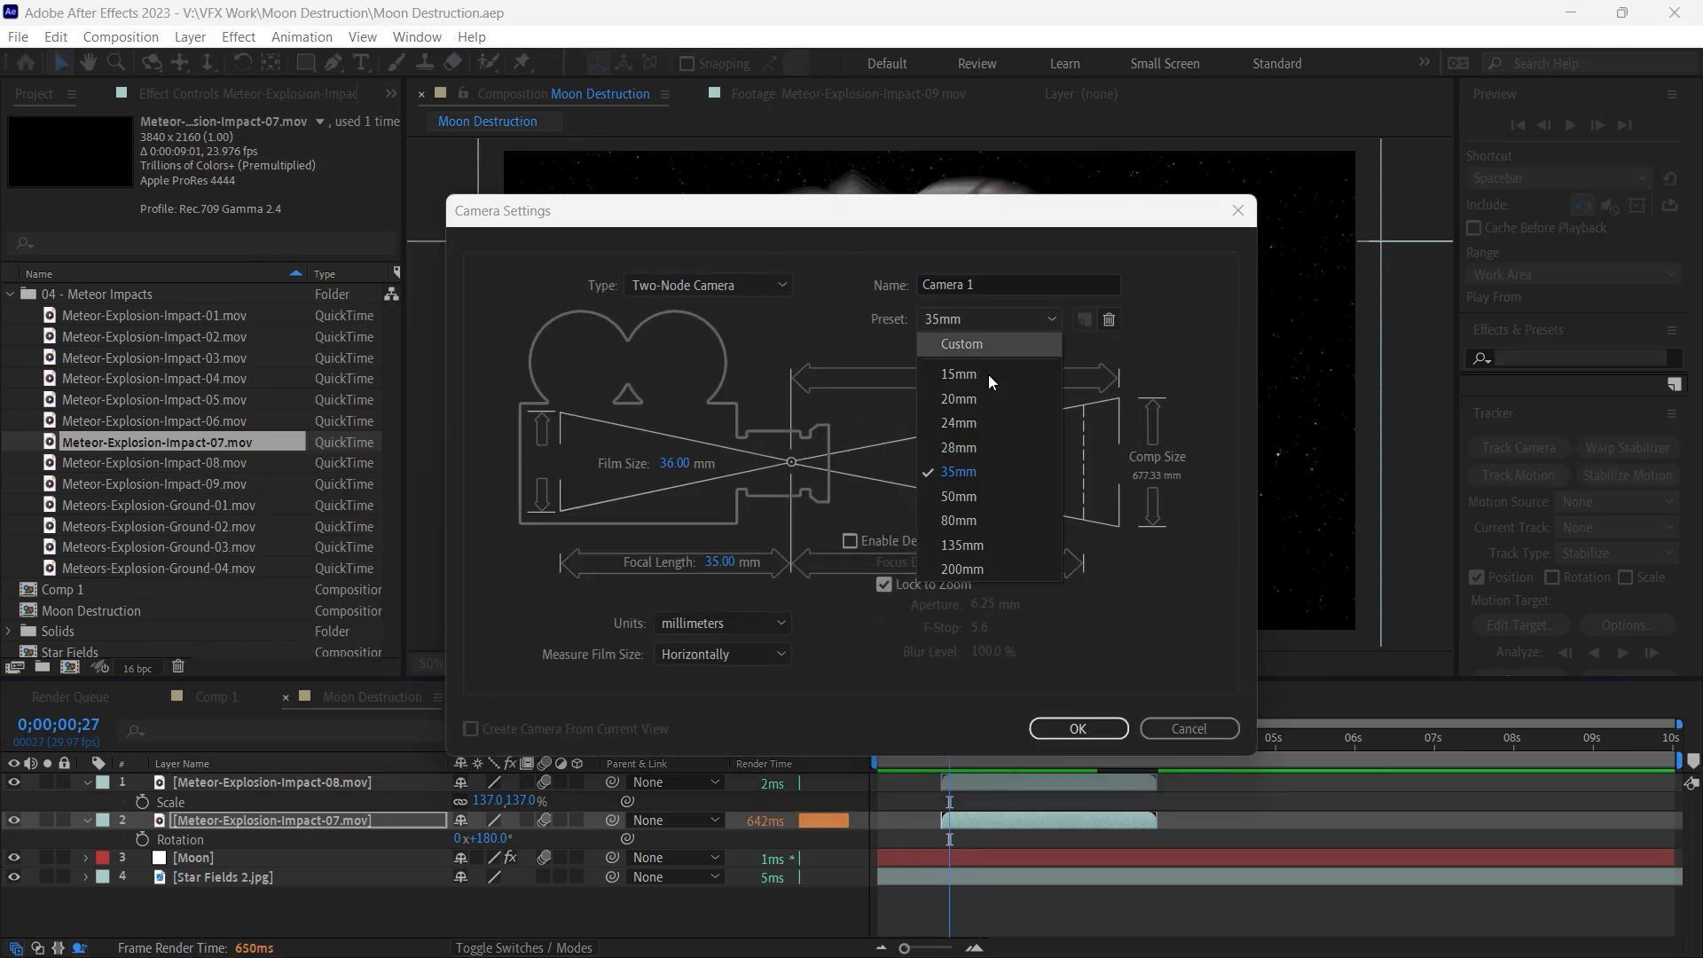
left_click(973, 444)
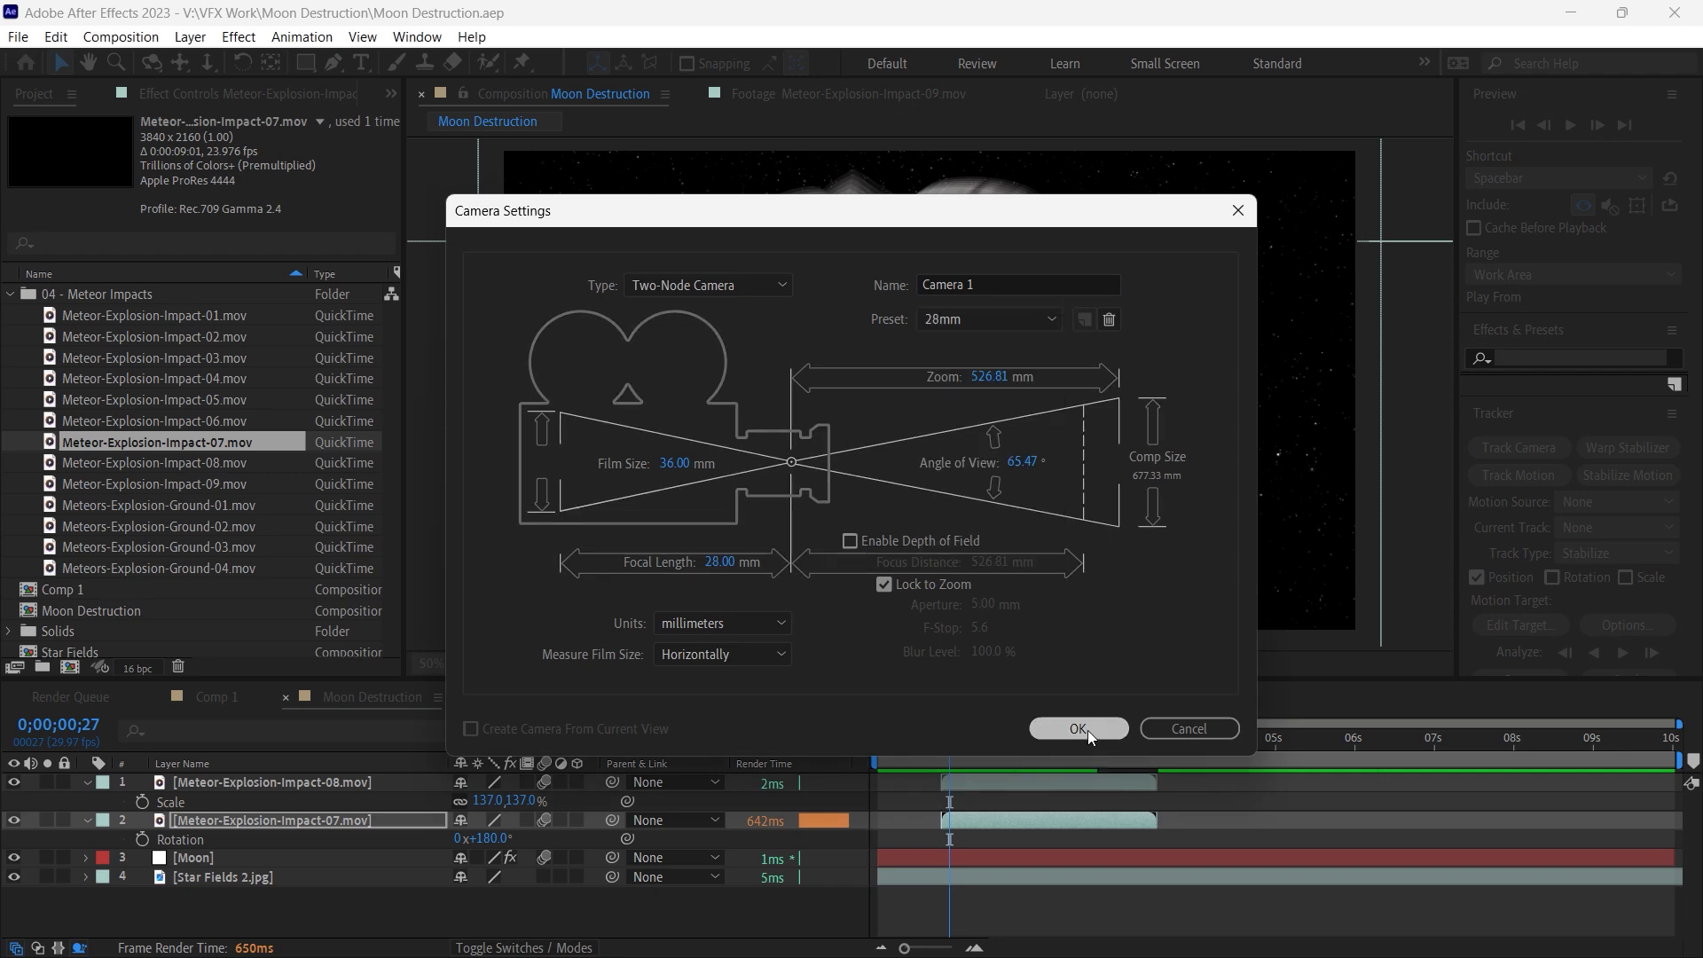
left_click(1078, 728)
left_click_drag(178, 820, 201, 781)
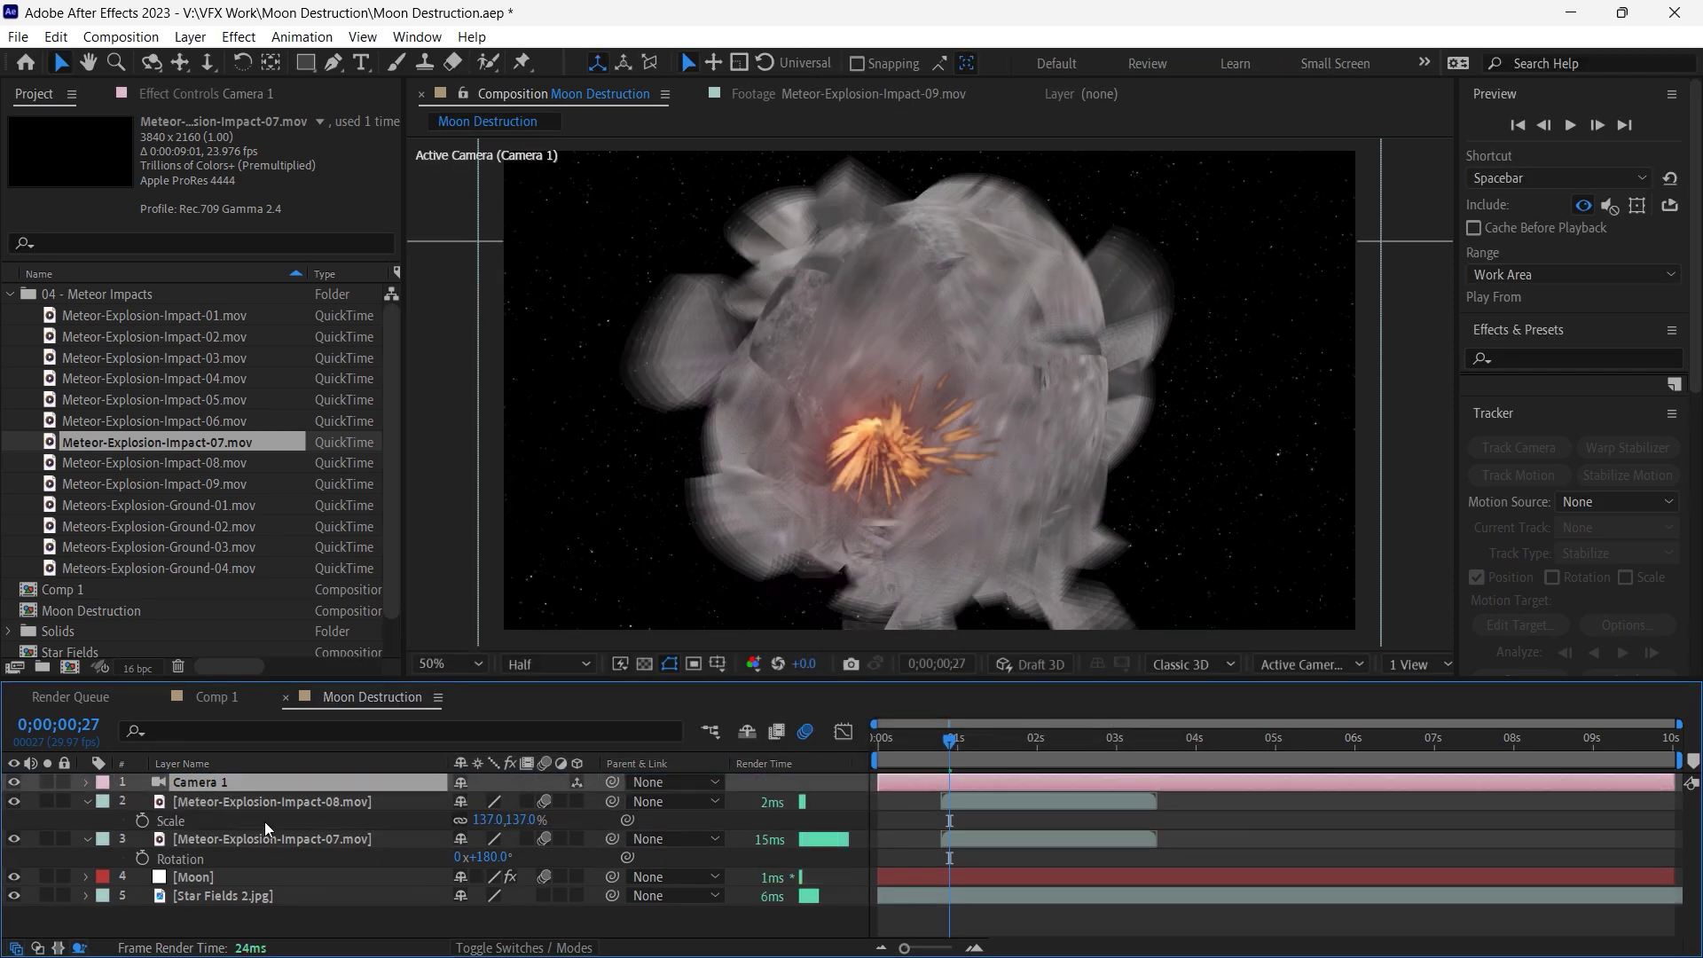
left_click(87, 802)
left_click(89, 817)
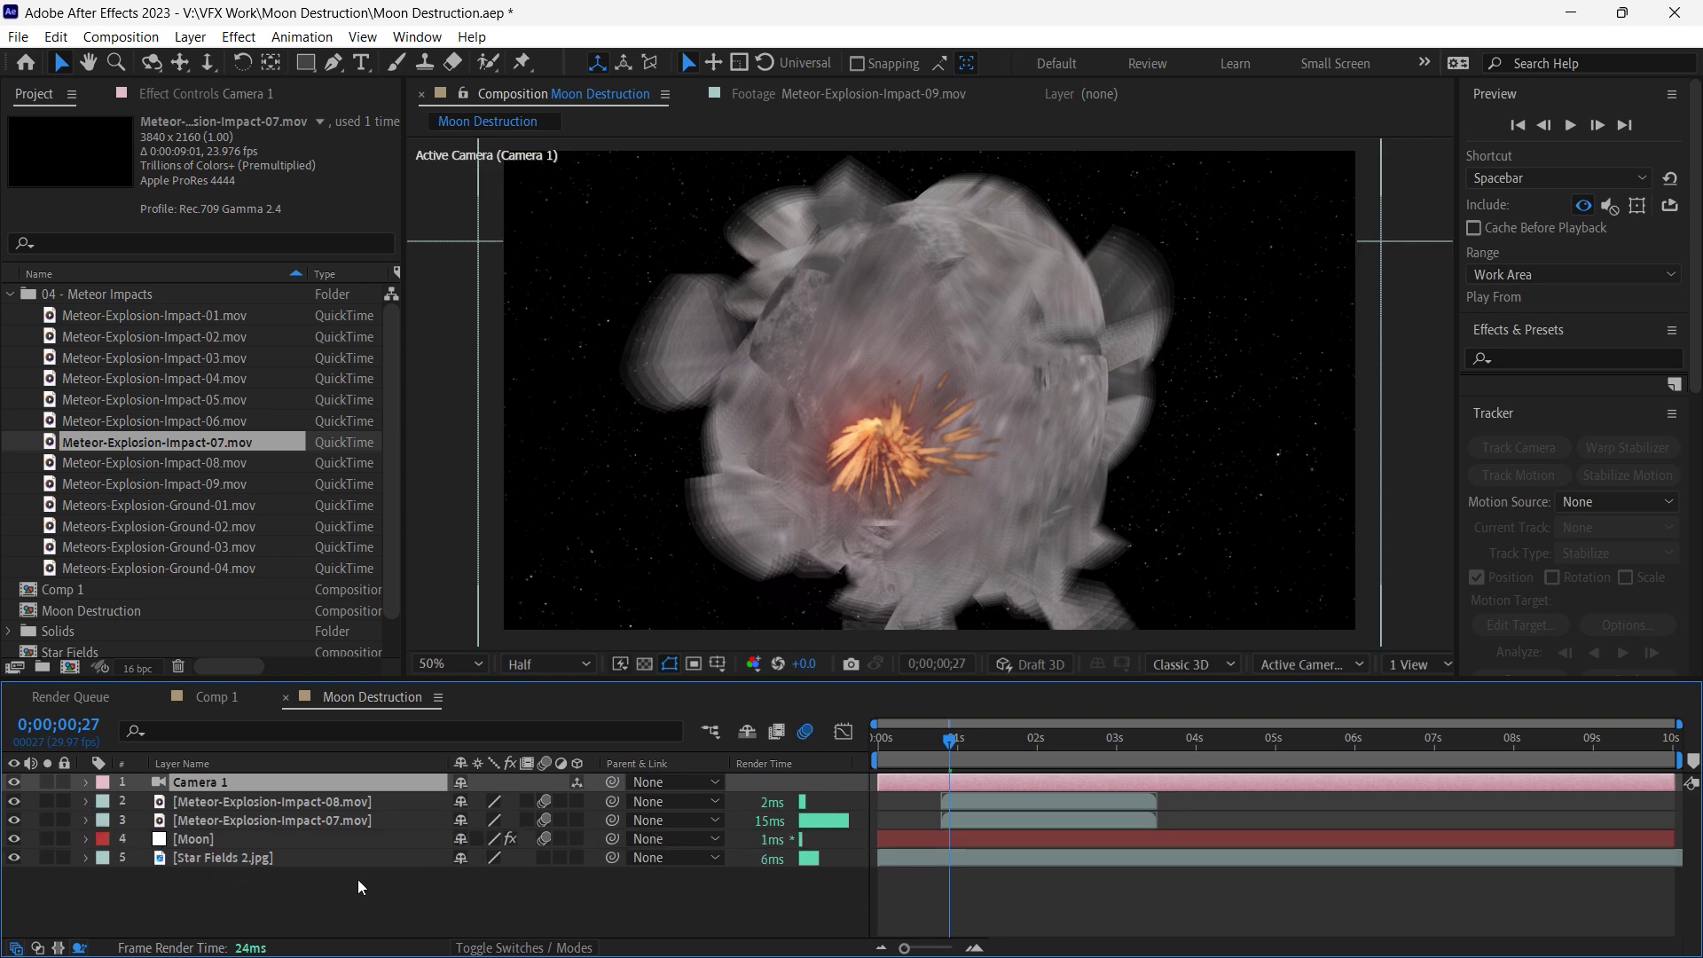
left_click(360, 887)
At 0;00;01;23, with both explosion layers made 3D, push Meteor-Explosion-Impact-08 back in Z and scale it to 161%.
left_click_drag(951, 755, 1020, 755)
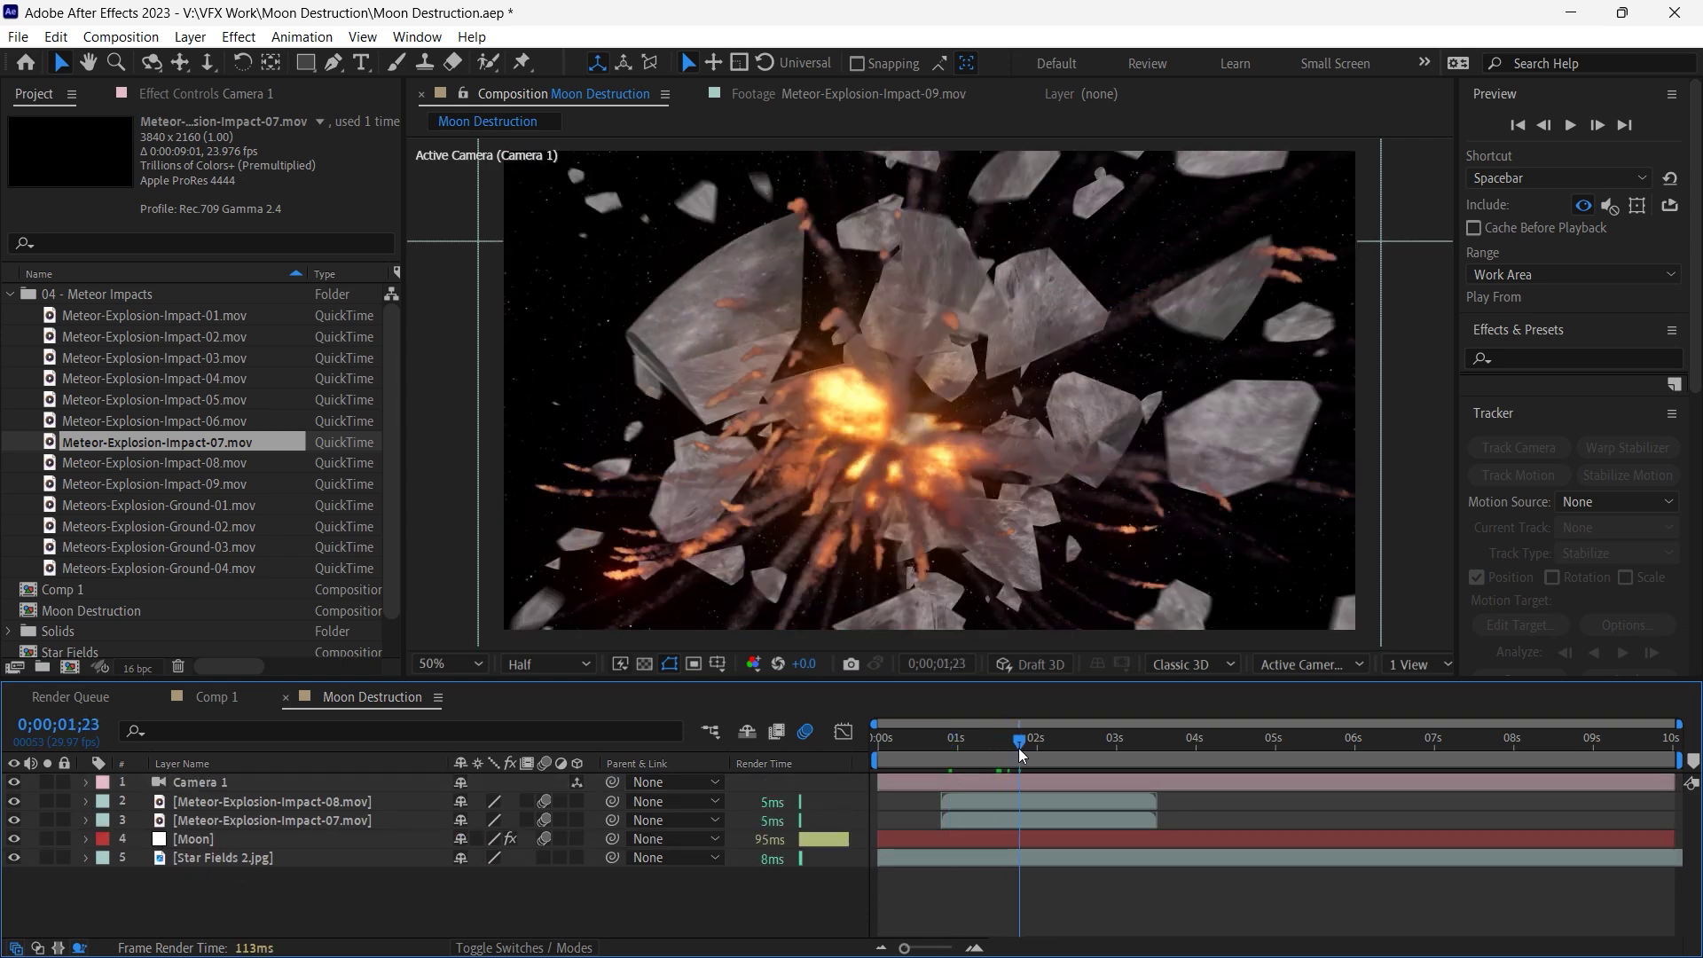
left_click(300, 801)
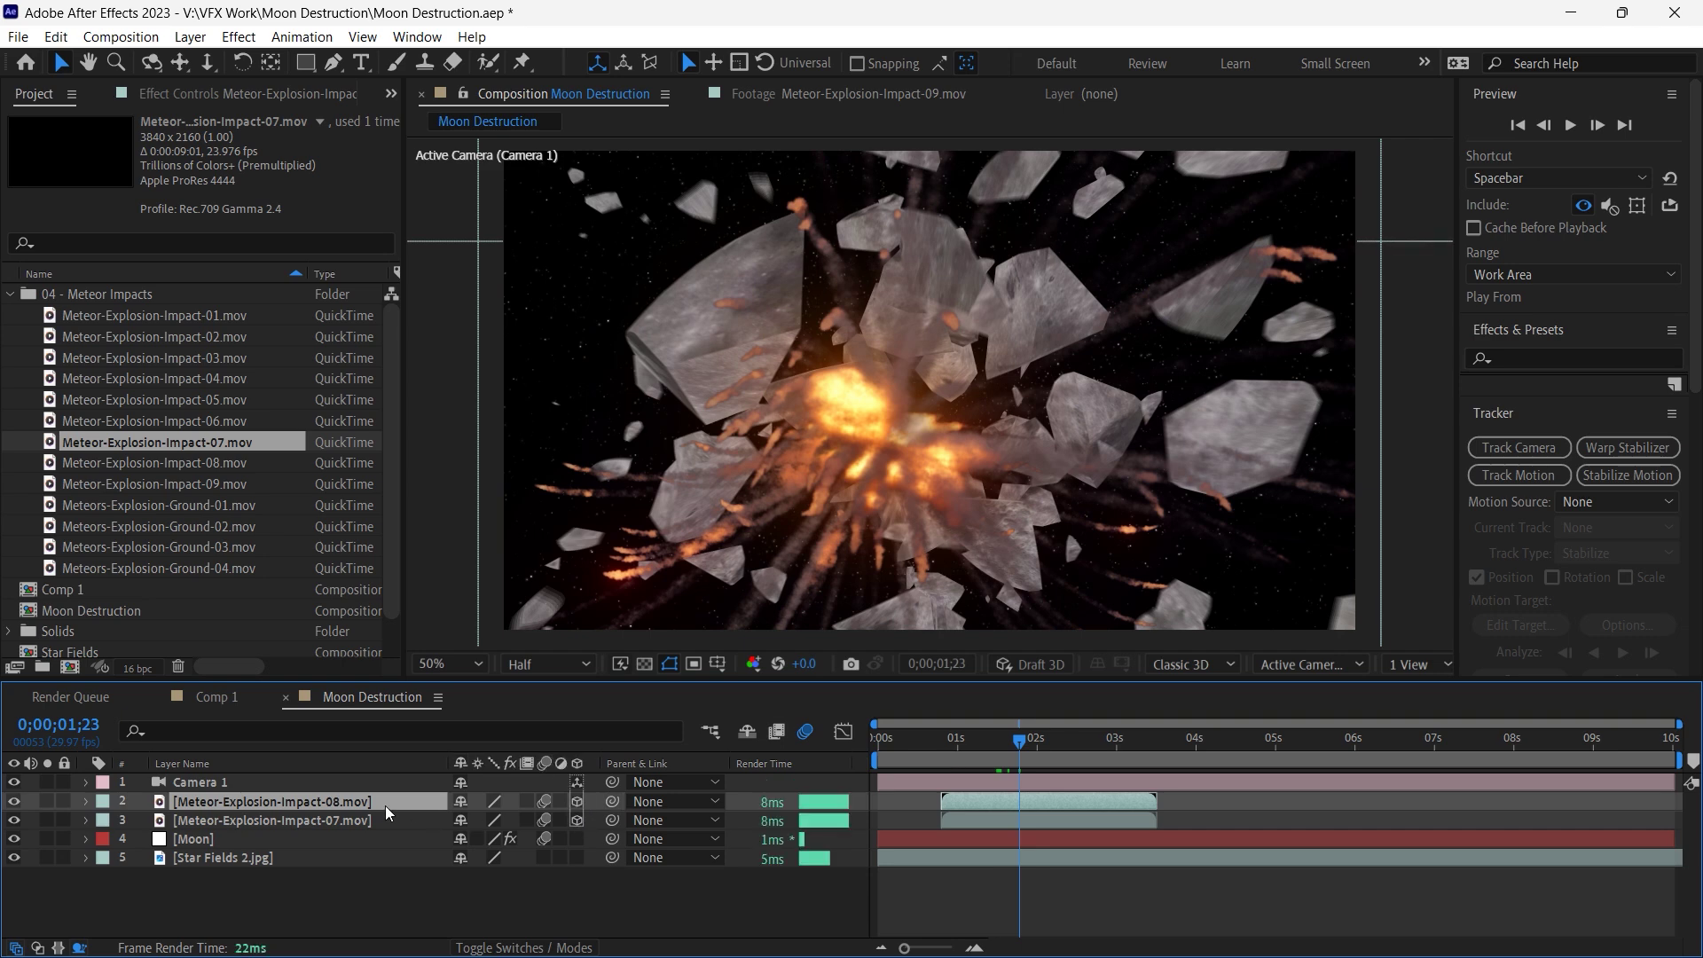
key("p")
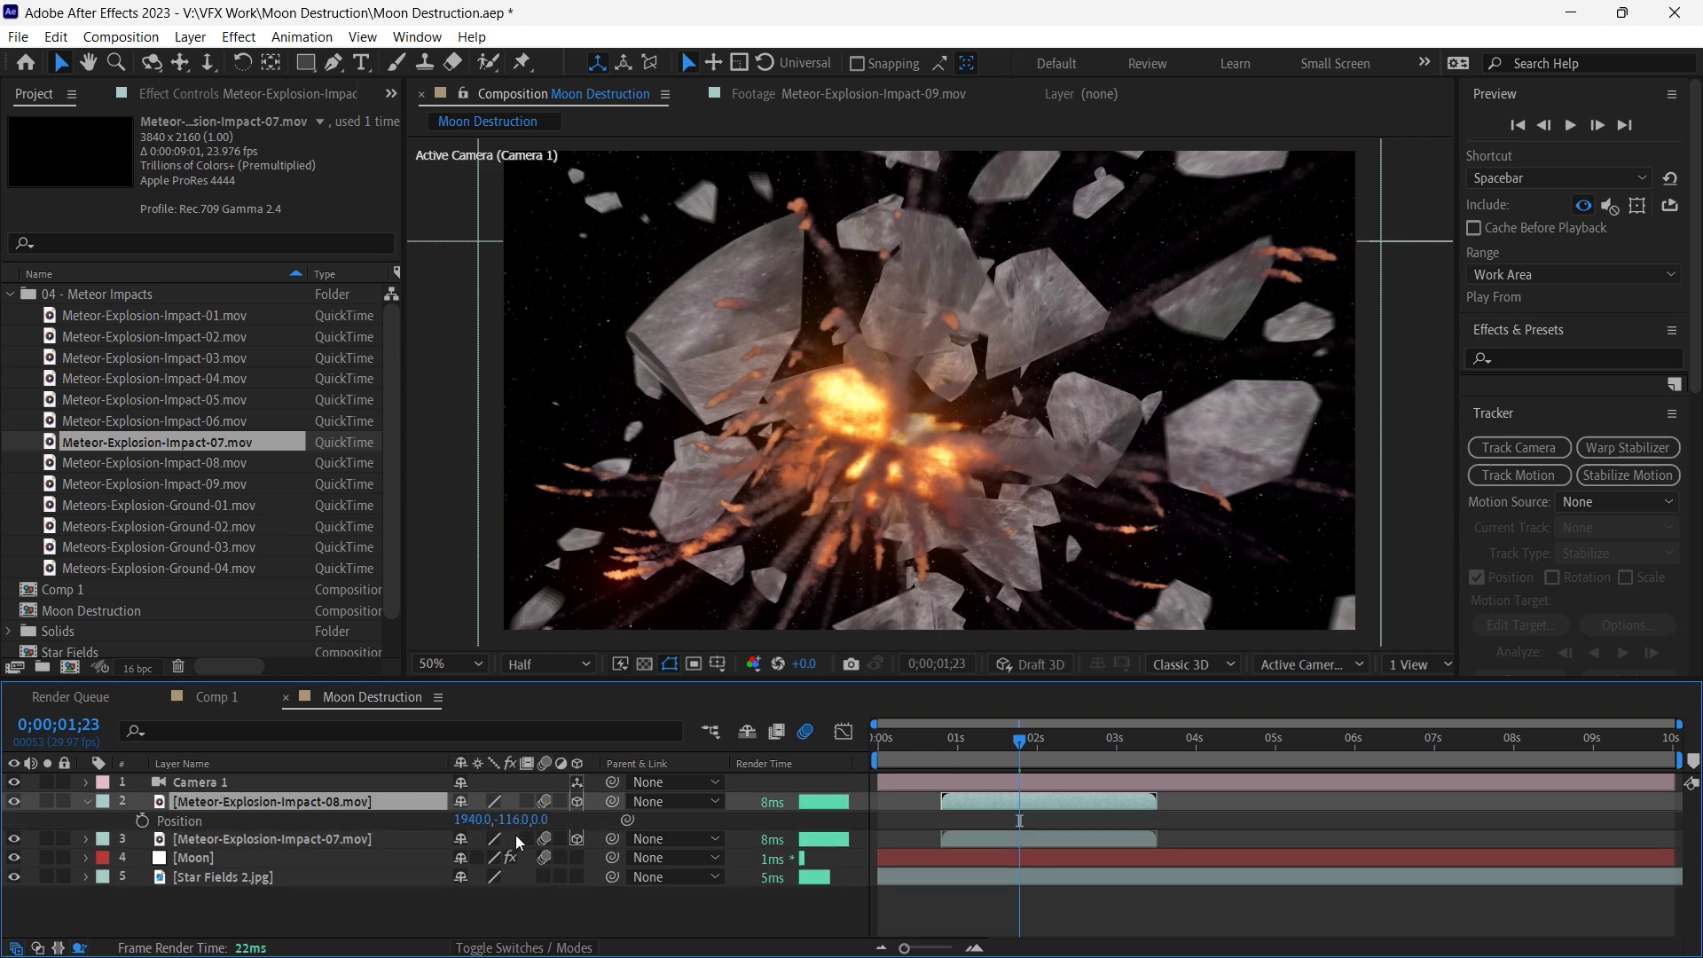
left_click_drag(539, 820, 685, 803)
left_click_drag(1214, 762, 1598, 752)
key("s")
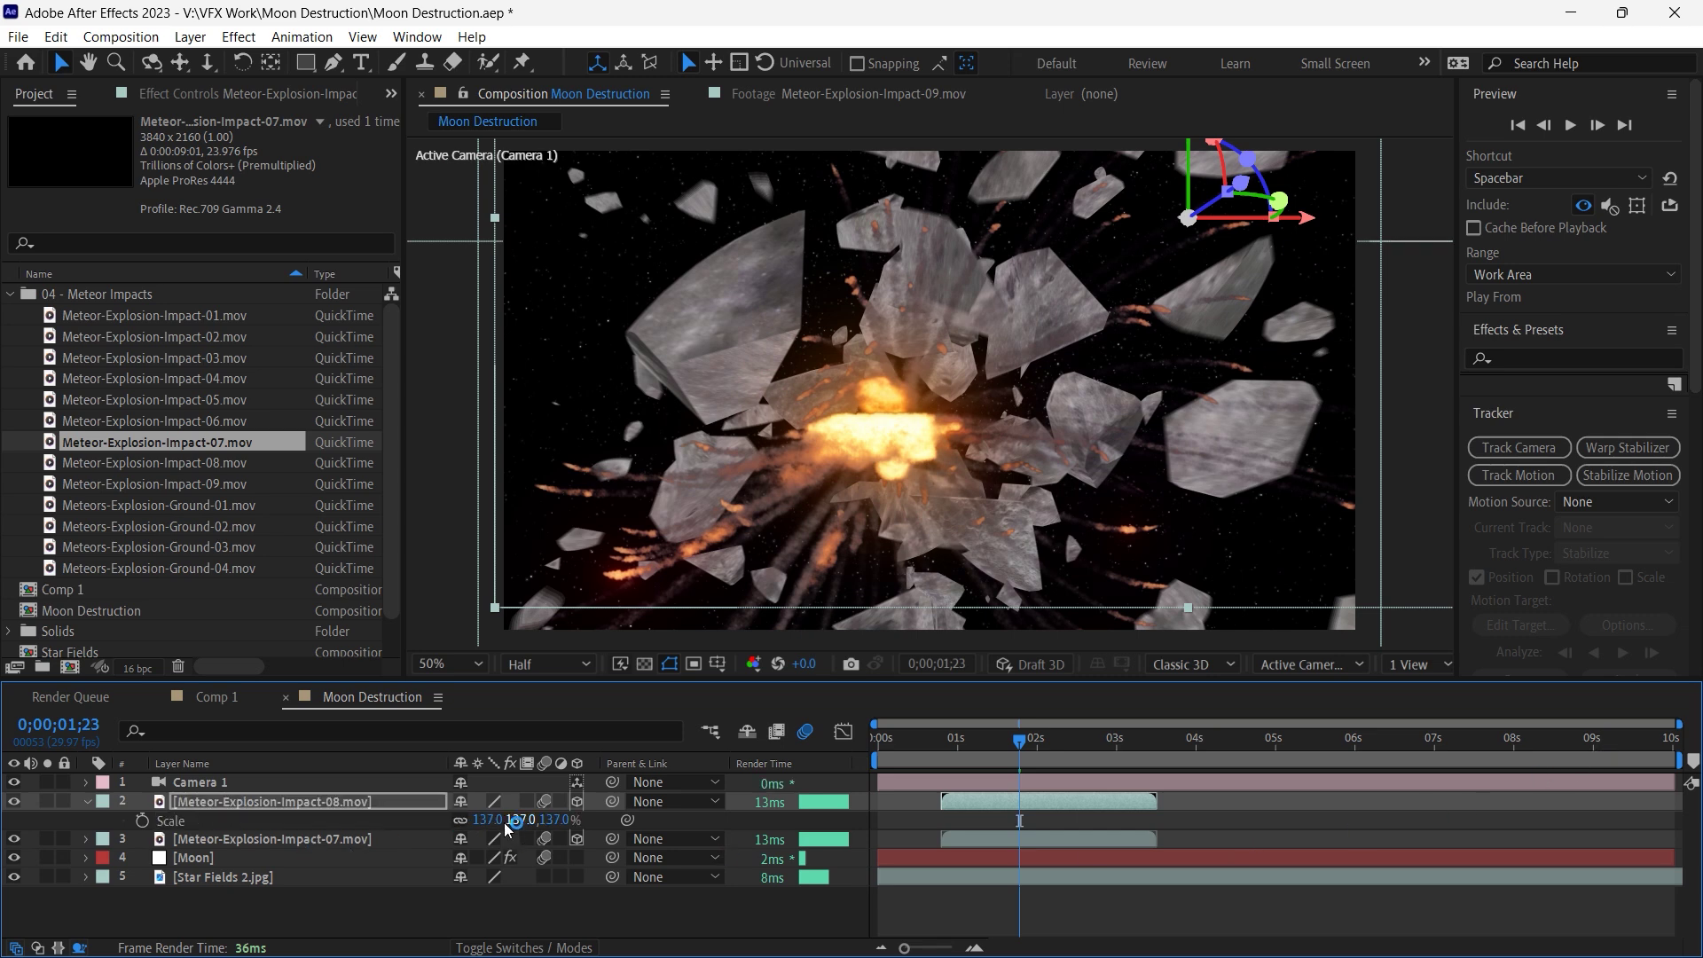
left_click_drag(510, 821, 521, 823)
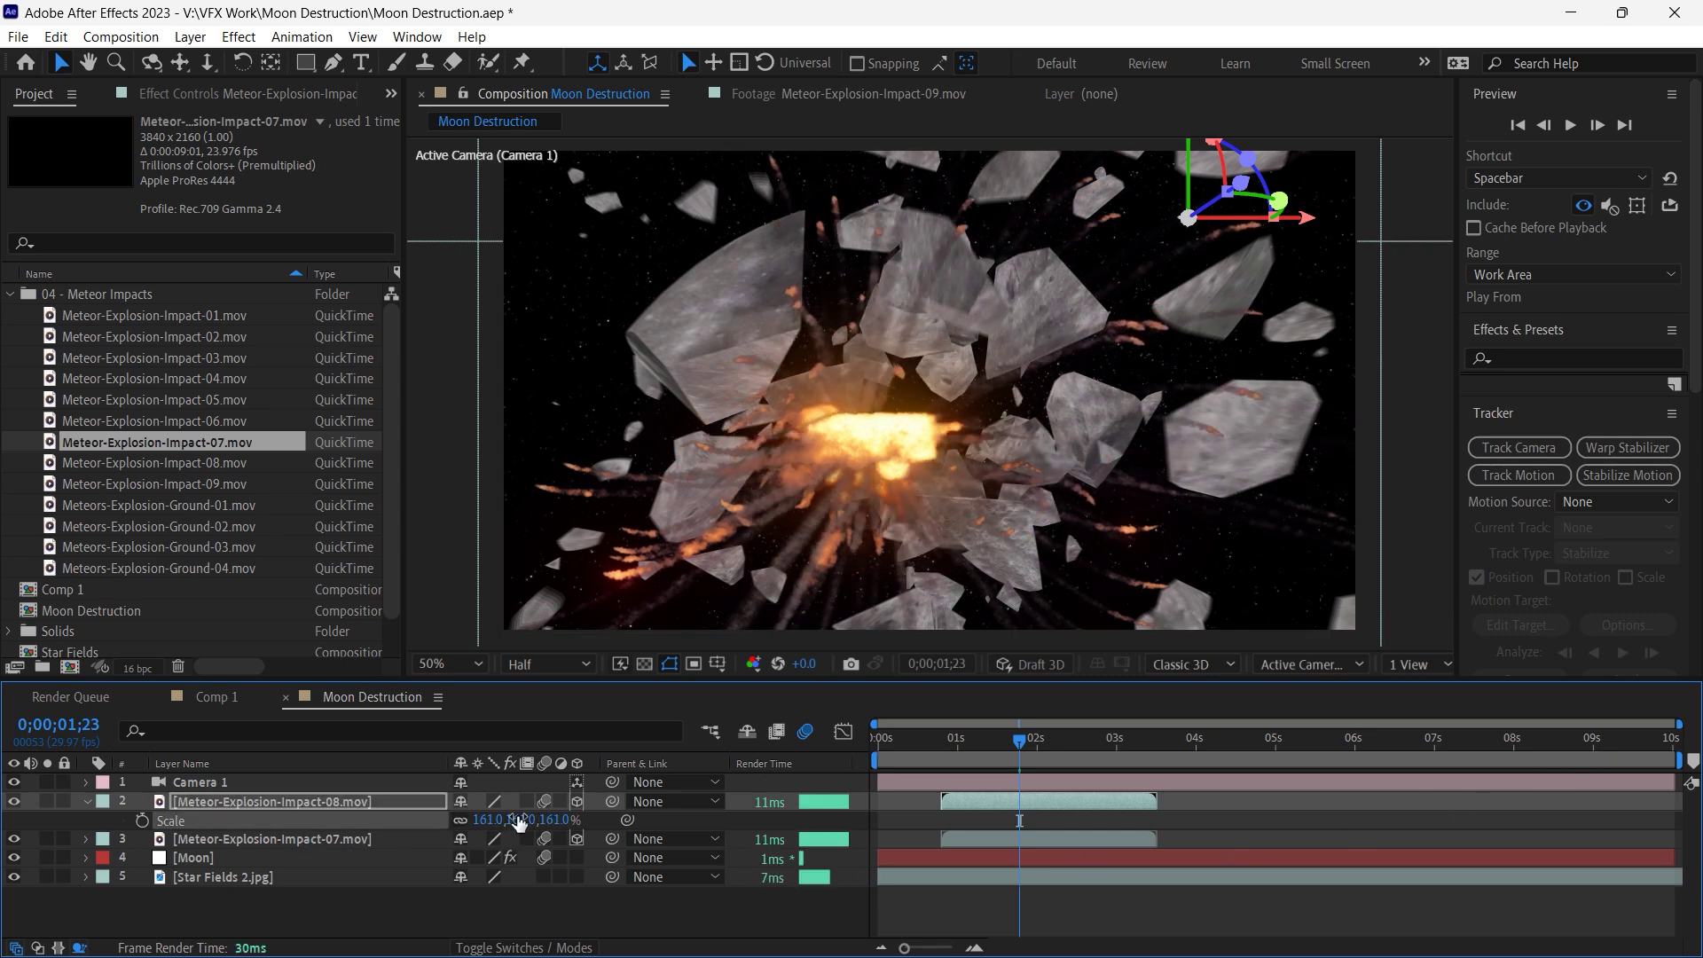
Push the Meteor-Explosion-Impact-07 layer back in Z and scale it to 167%.
left_click(344, 838)
key("p")
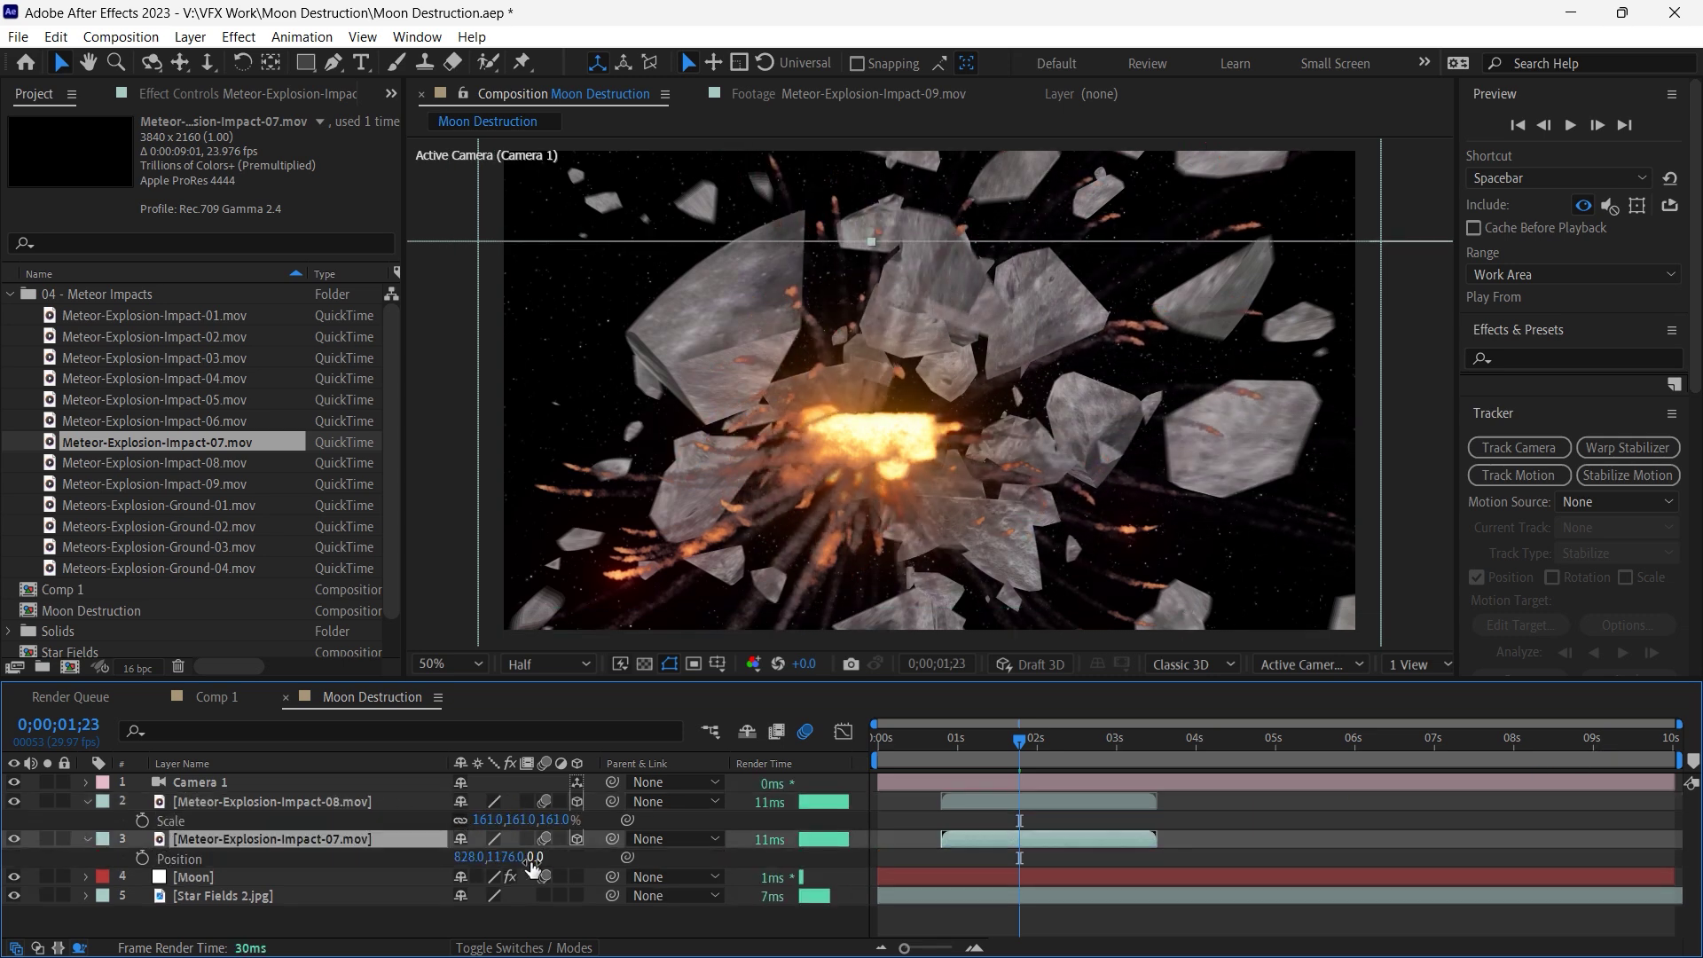
left_click_drag(543, 857, 563, 857)
key("s")
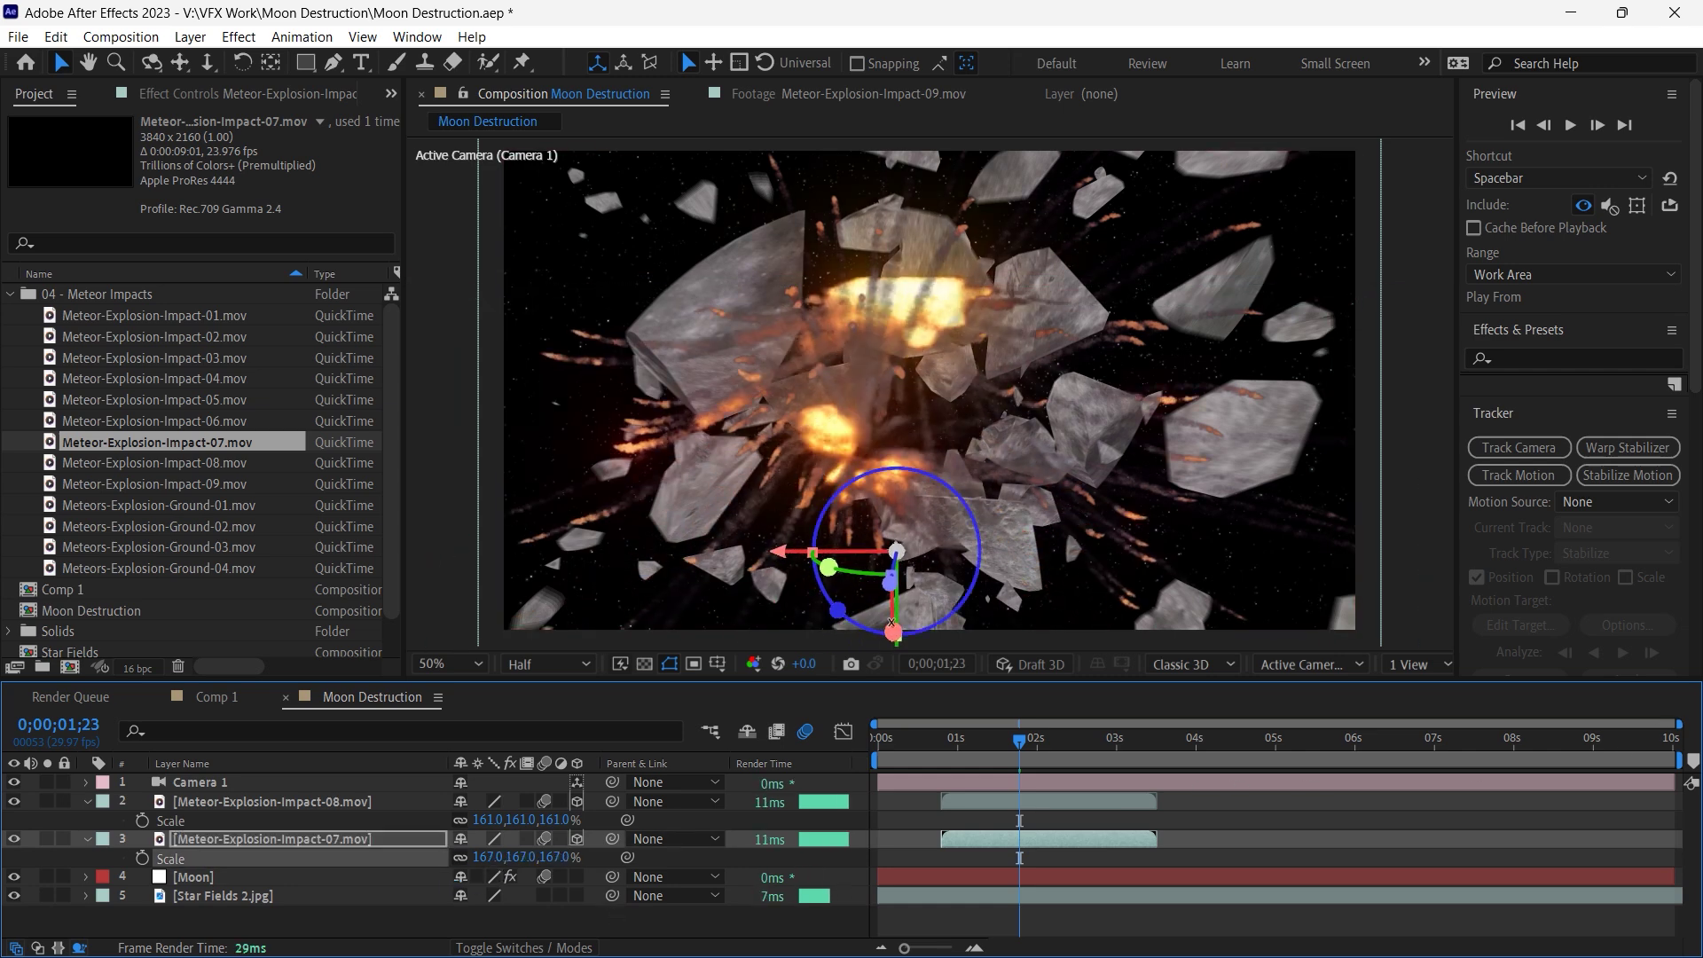
Preview the two scaled explosion layers, then scrub to the burst at 0;00;01;08.
left_click(944, 761)
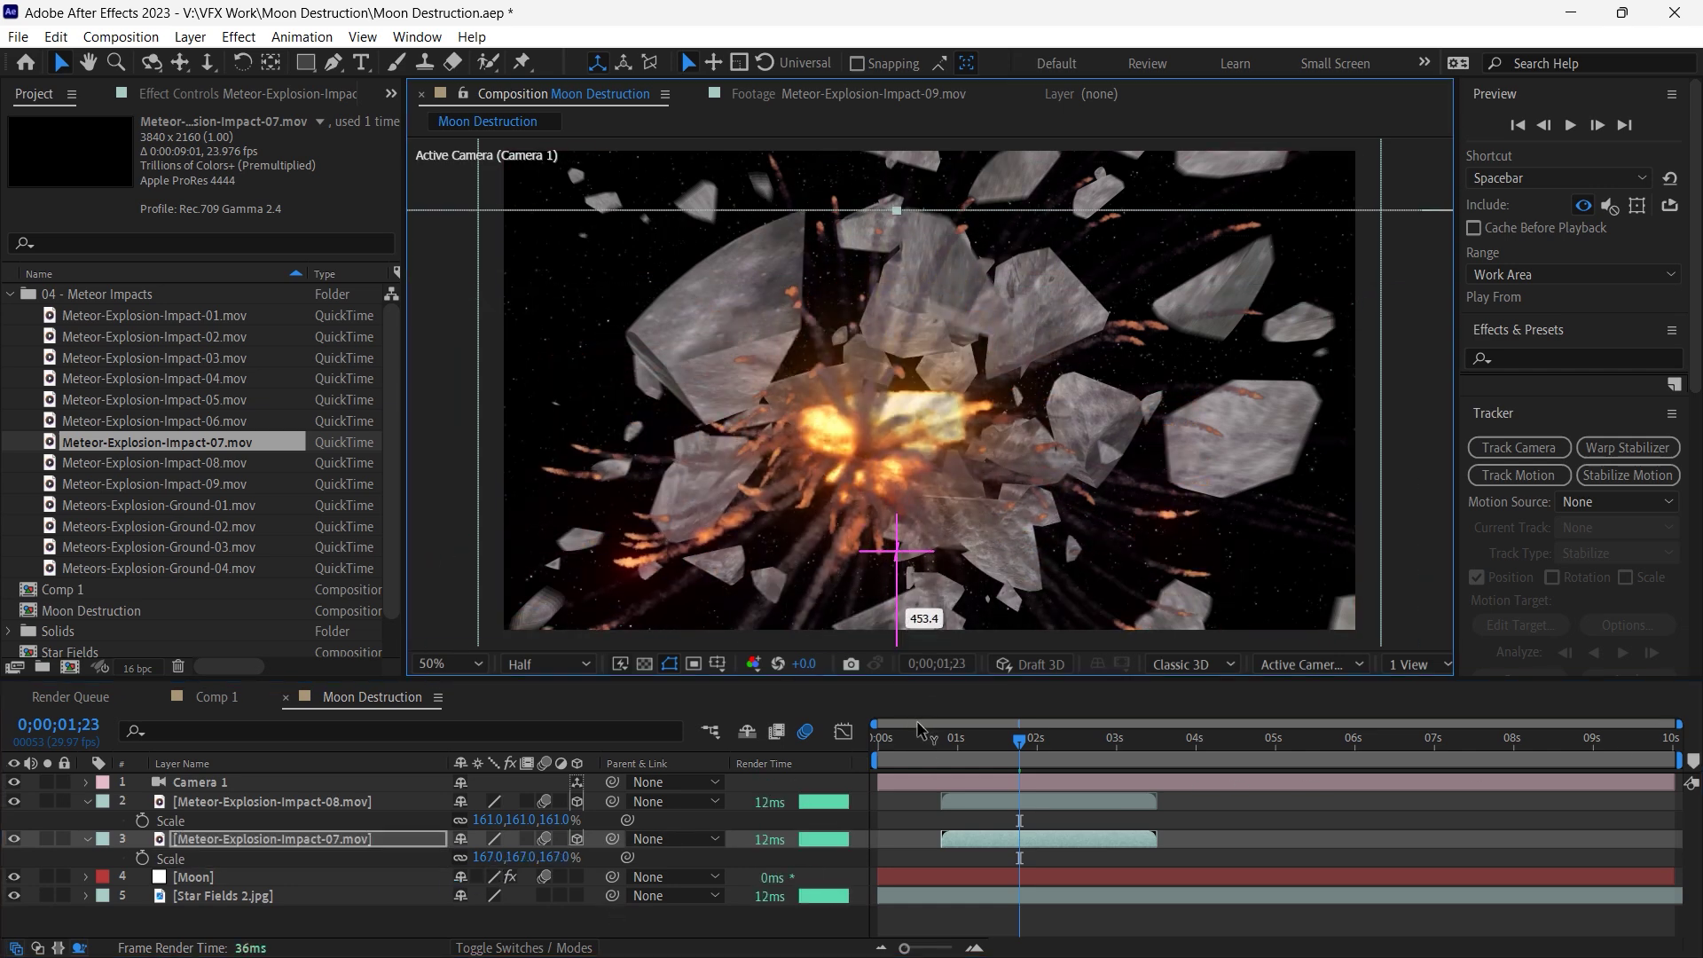
key("space")
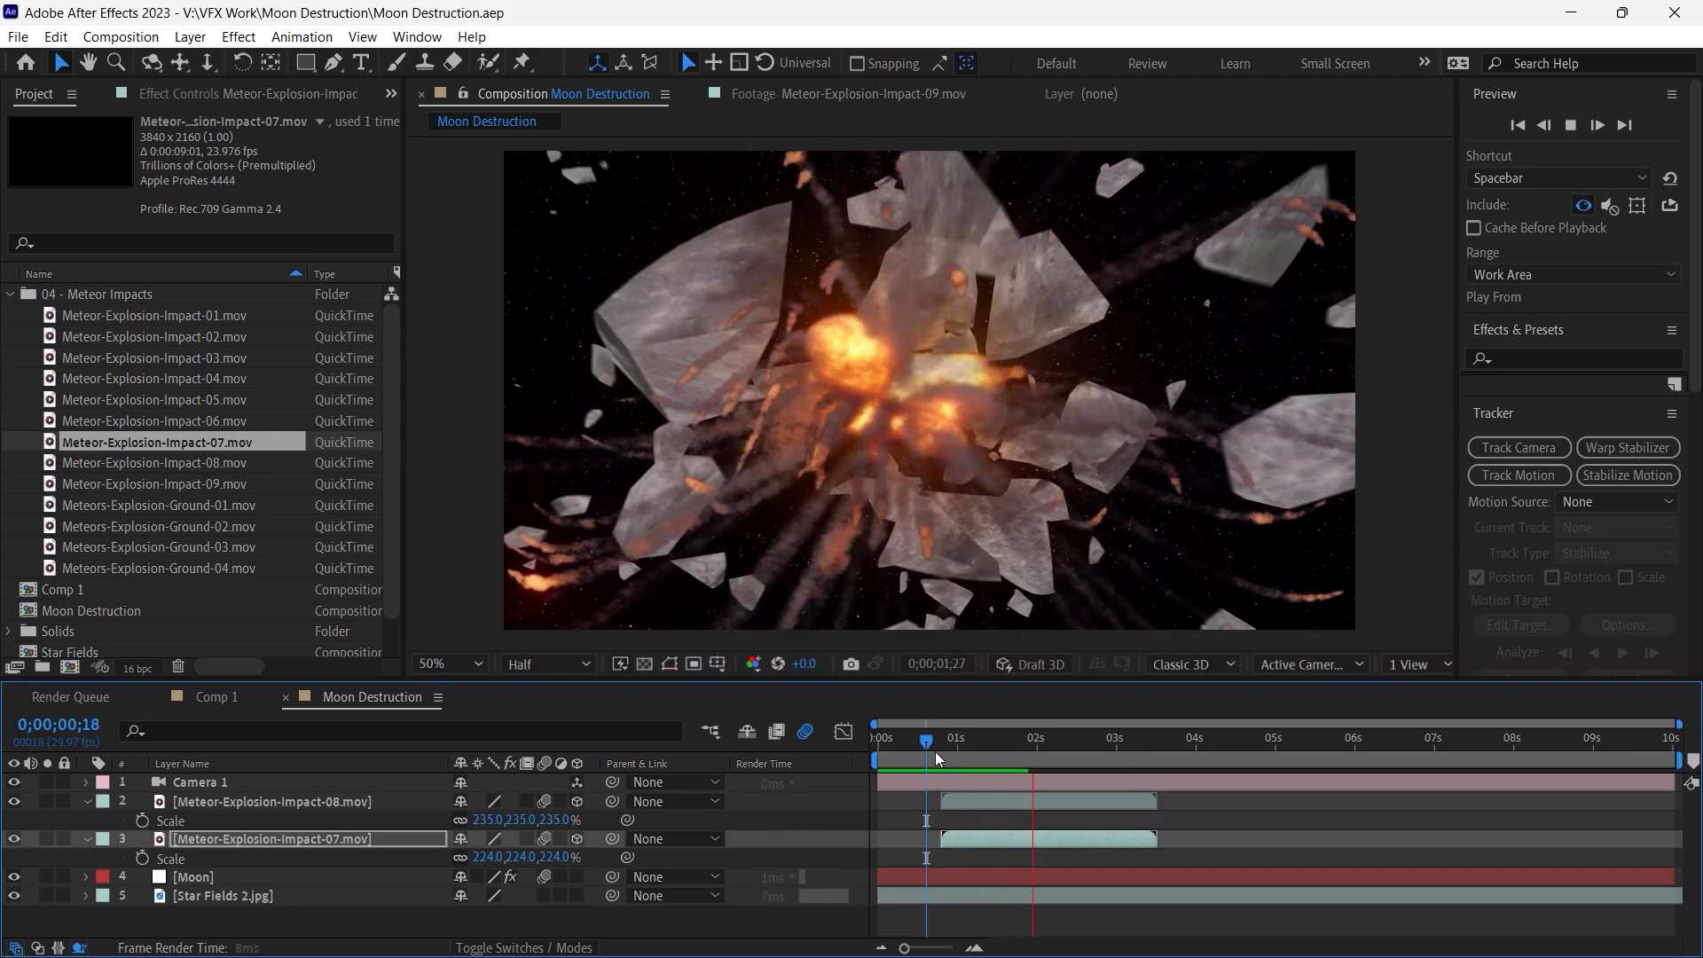
left_click(968, 746)
left_click_drag(983, 753, 954, 748)
key("space")
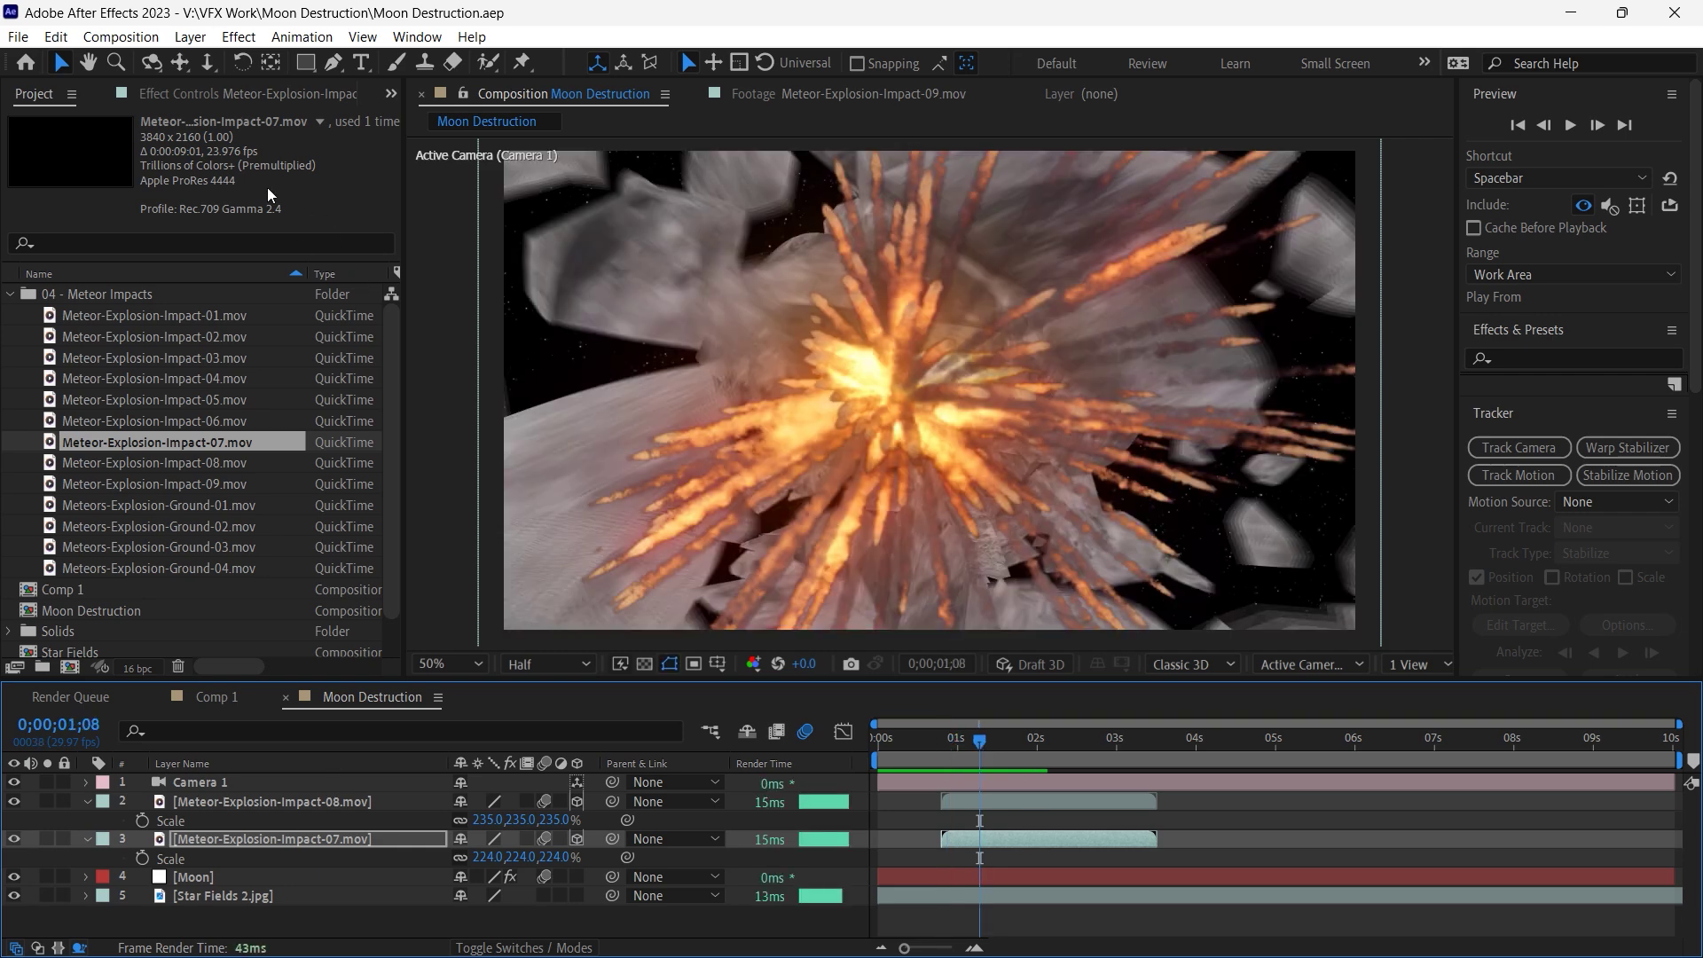
Draw a closed, curved Pen mask around the bright centre of the burst on the Meteor-Explosion-Impact-07 layer.
left_click(332, 66)
left_click(758, 382)
left_click(803, 448)
left_click_drag(859, 458, 907, 489)
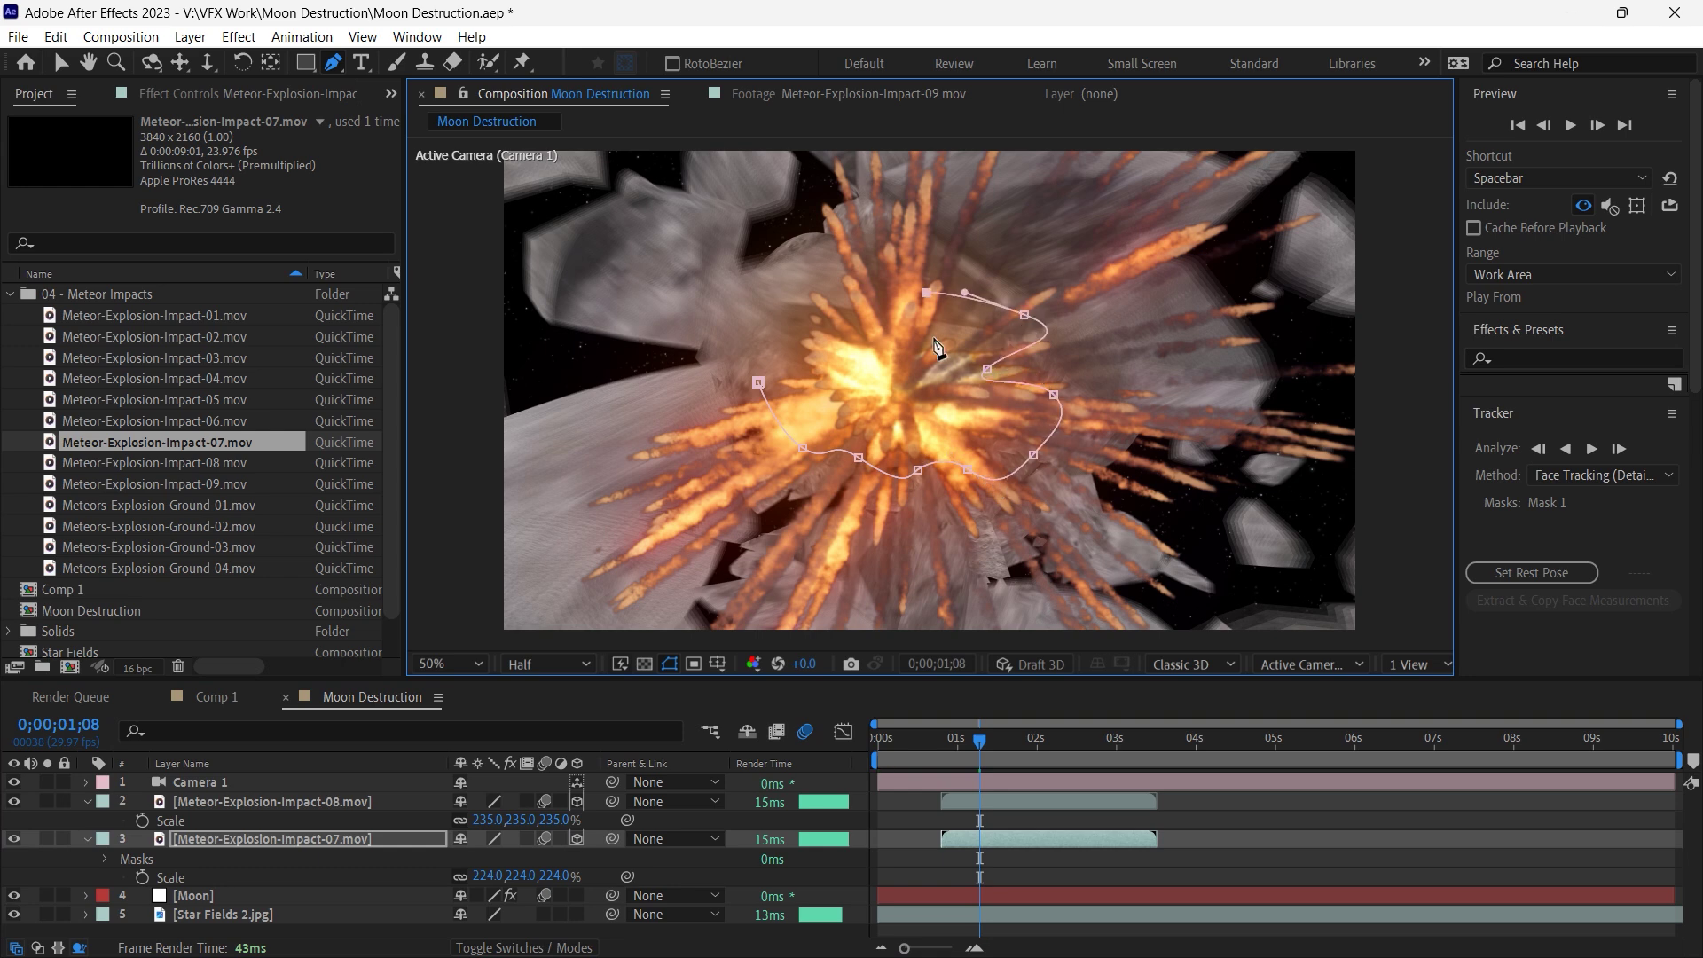
left_click(758, 385)
key("v")
Set the mask on Meteor-Explosion-Impact-07 to Subtract with a 136-pixel feather, and preview the softened explosion.
key("m")
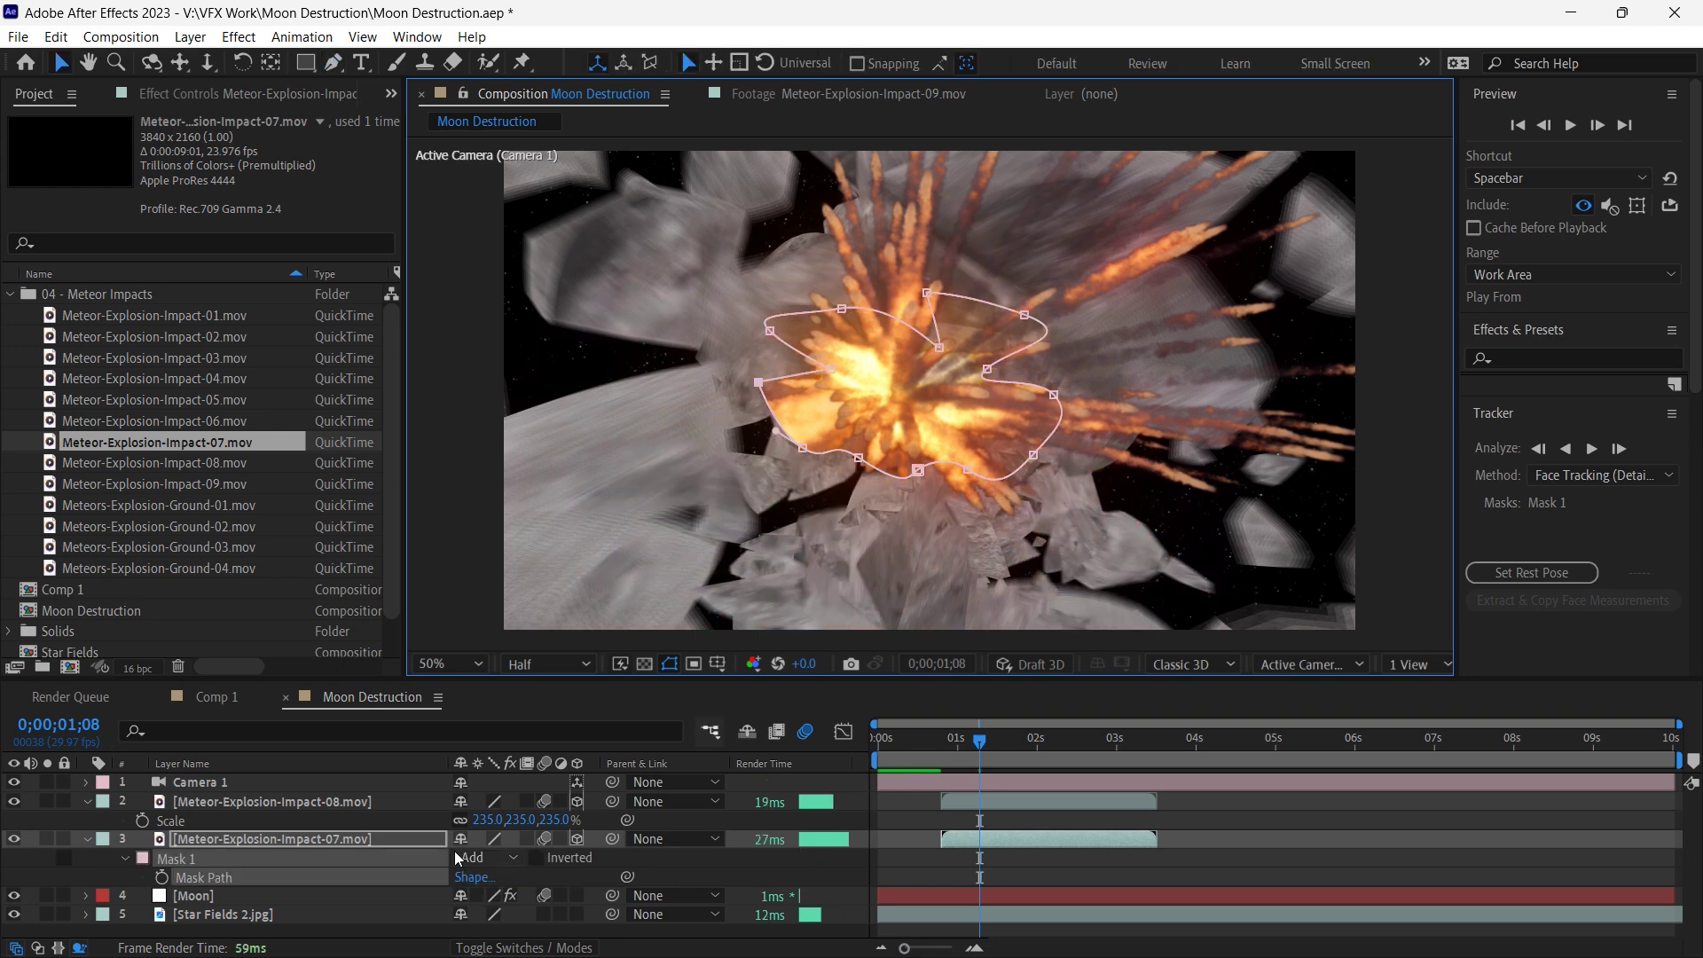
left_click(486, 857)
left_click(518, 746)
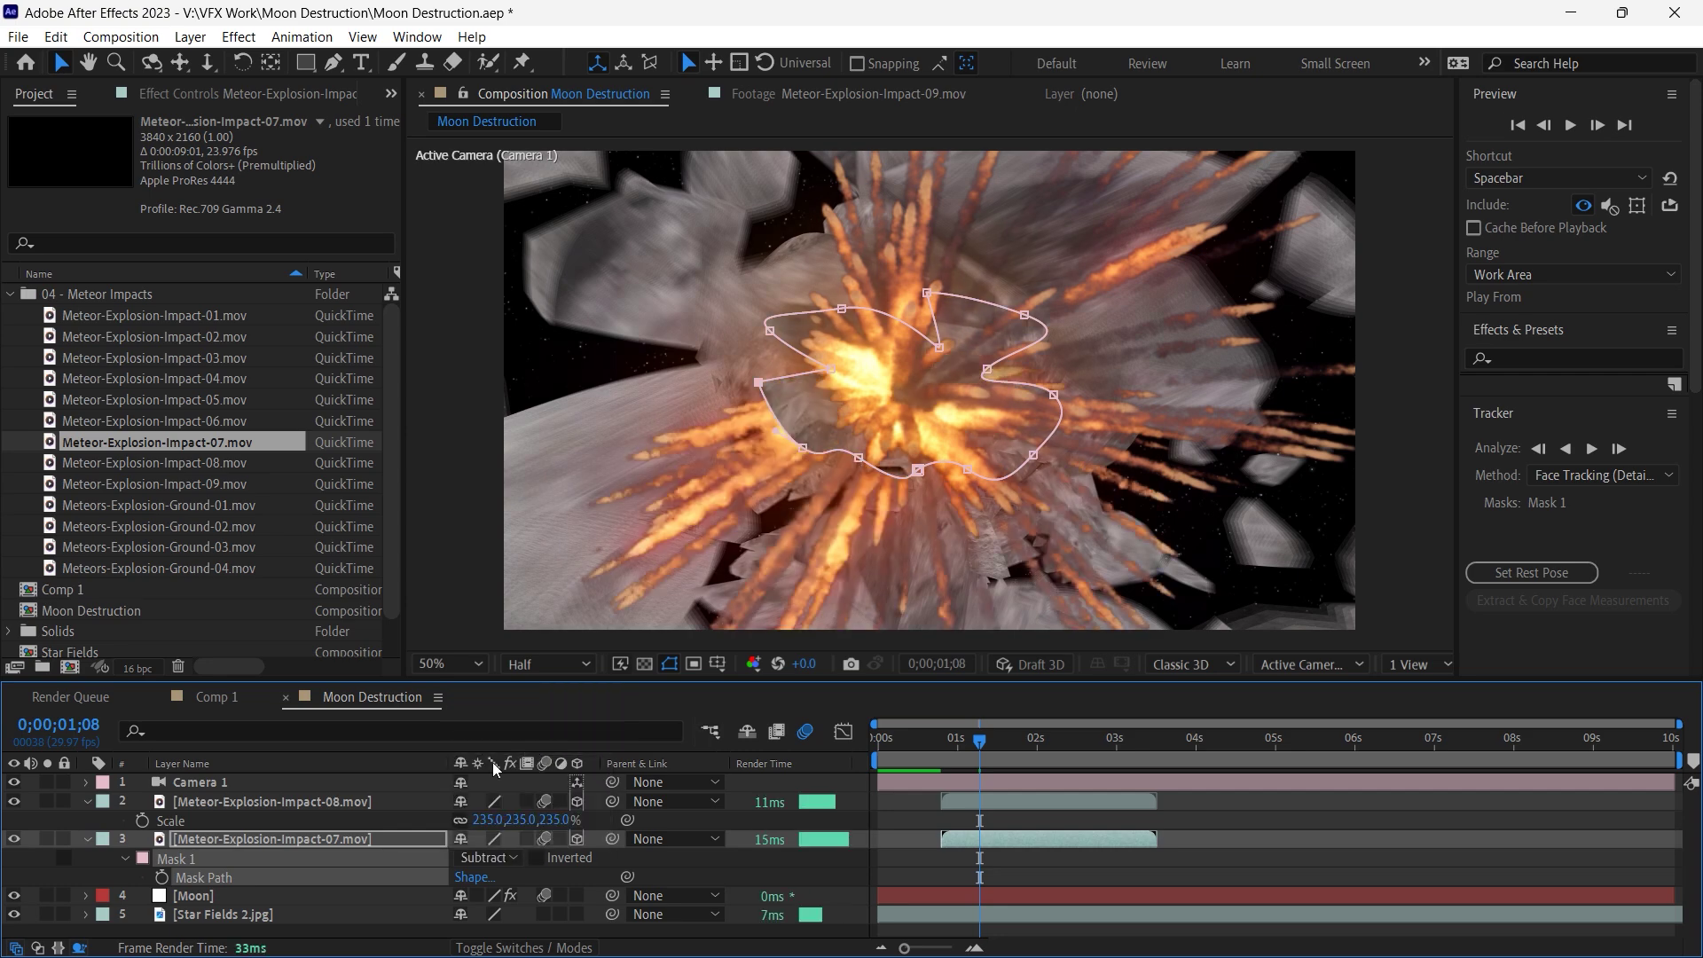
key("f")
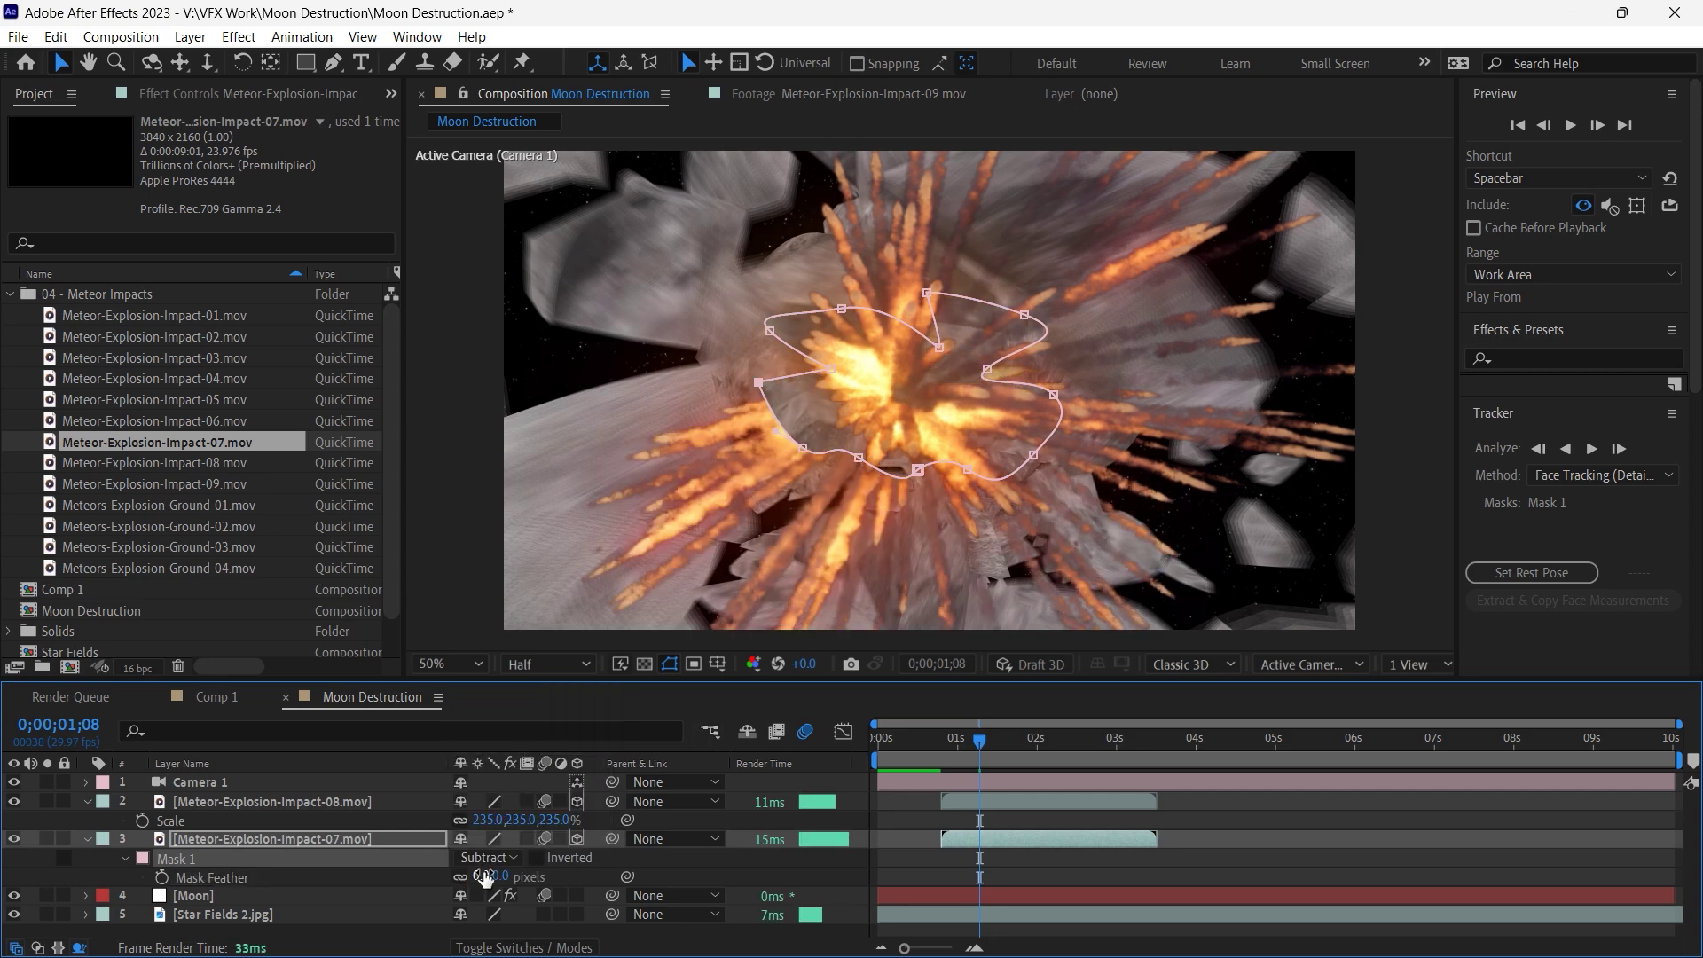
left_click_drag(484, 877, 605, 876)
key("space")
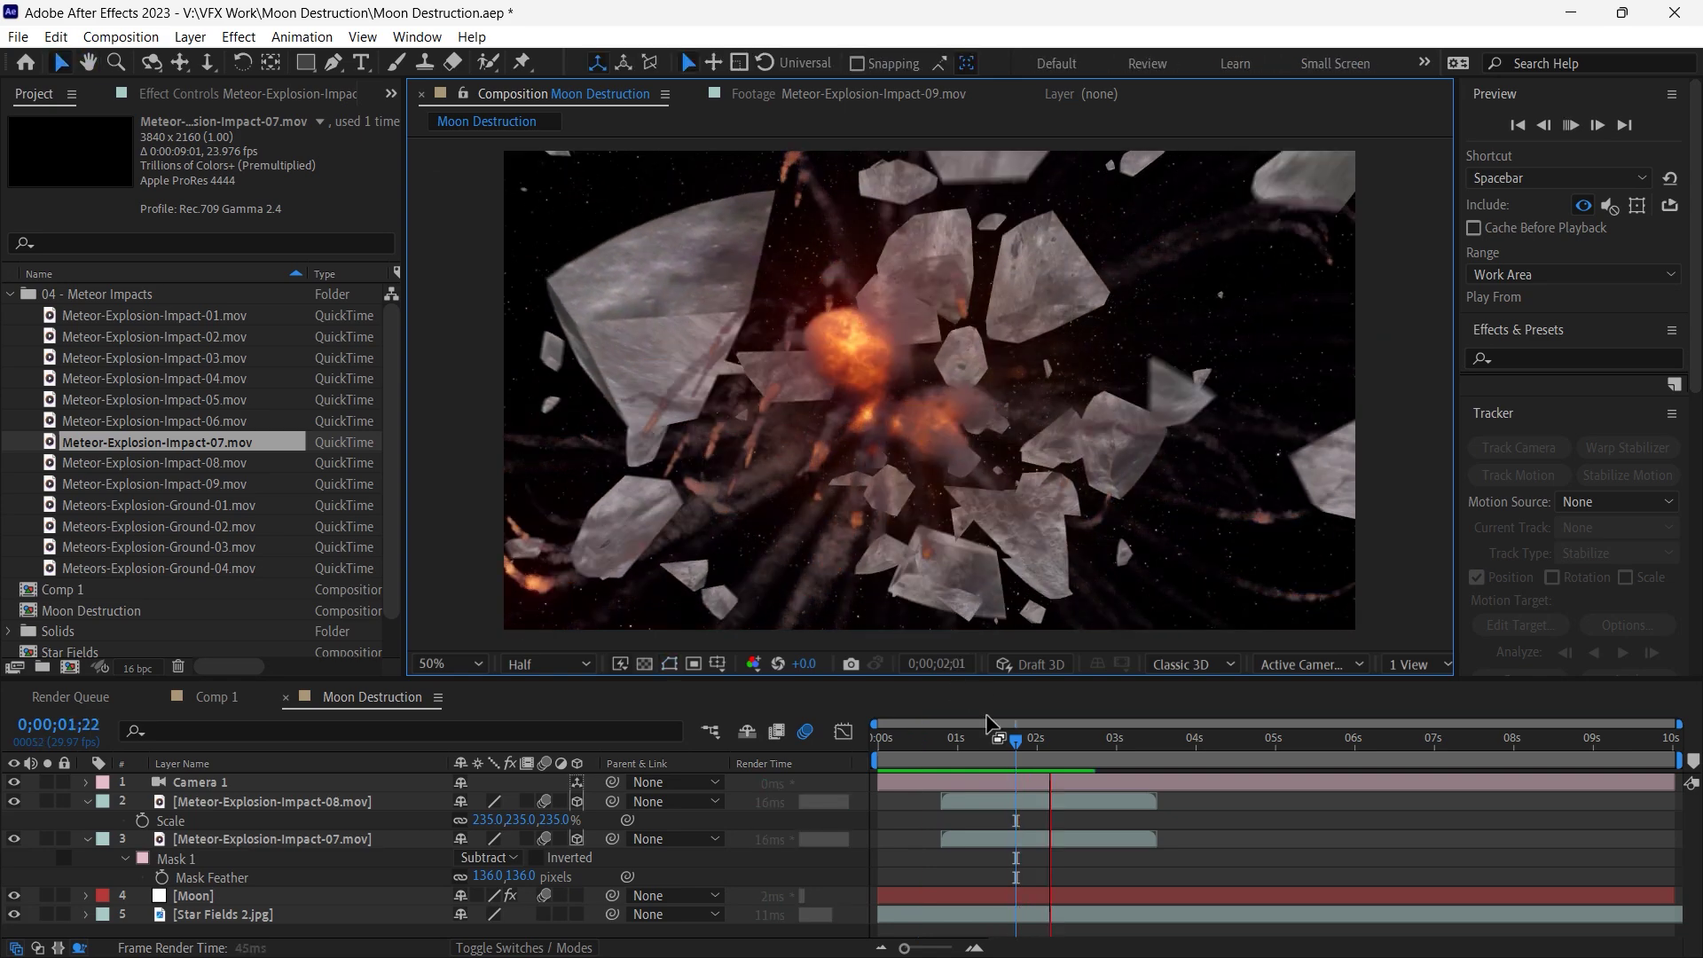
Split both Meteor-Explosion-Impact layers at 0;00;02;20.
left_click_drag(986, 737, 1090, 750)
left_click(194, 868)
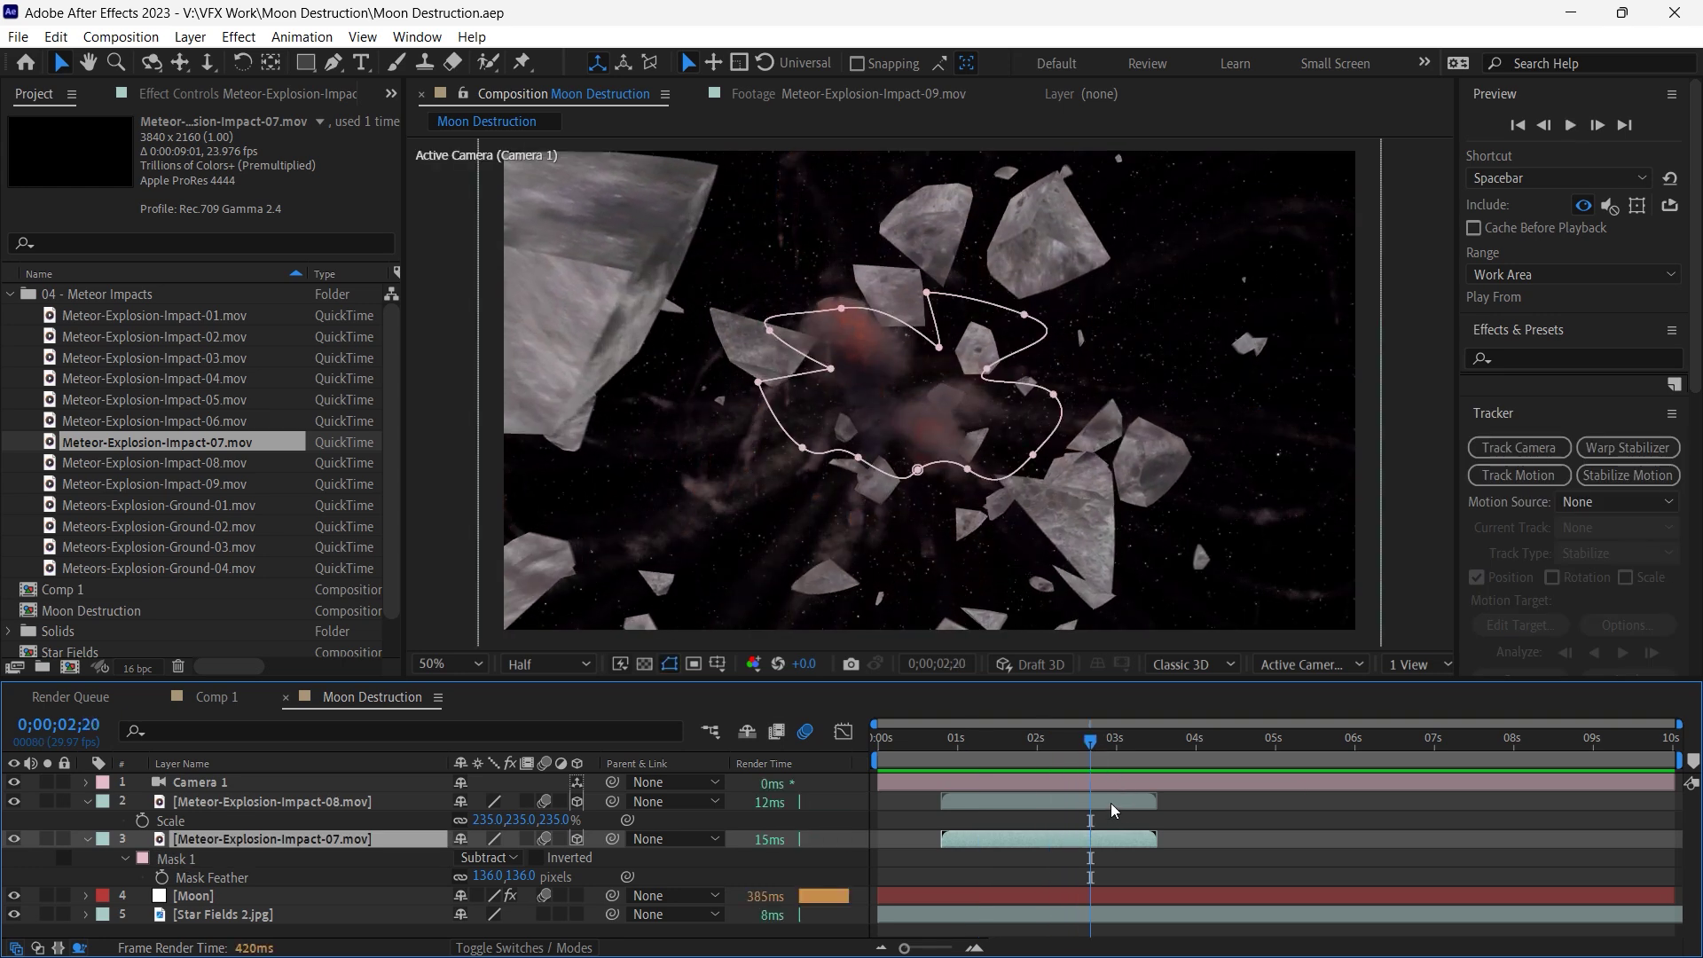
key("ctrl+shift+d")
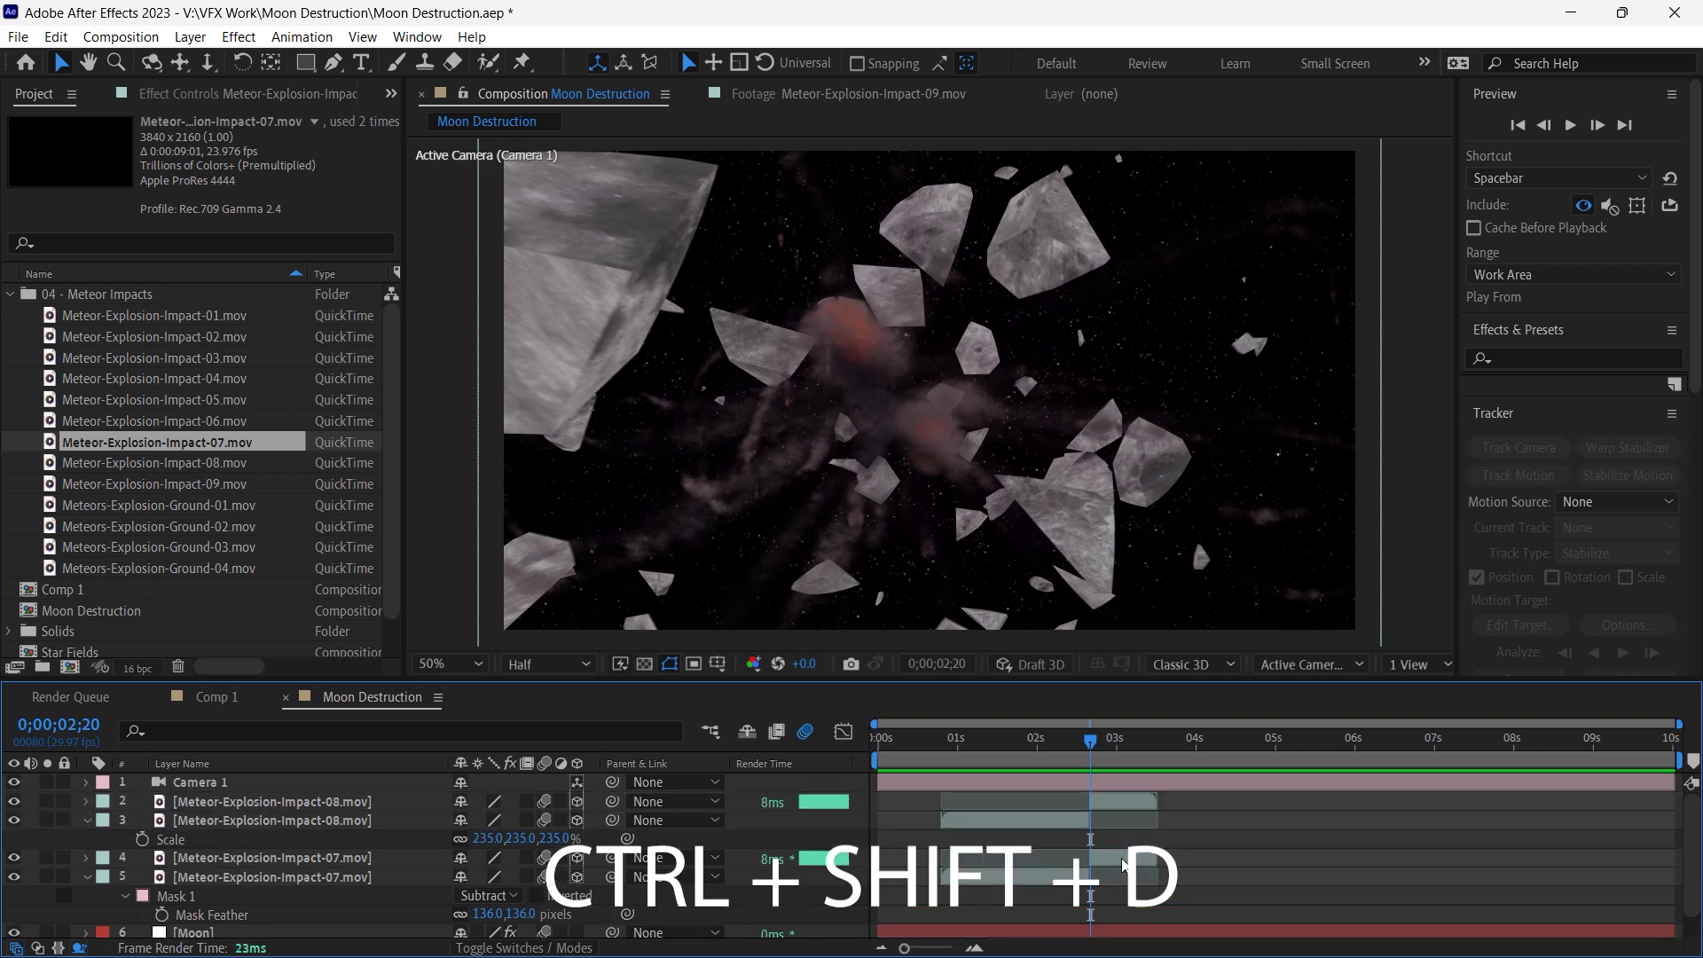
Time-stretch the second part of the split Meteor-Explosion-Impact-07 layer with a 200% stretch factor.
right_click(1123, 856)
mouse_move(1180, 343)
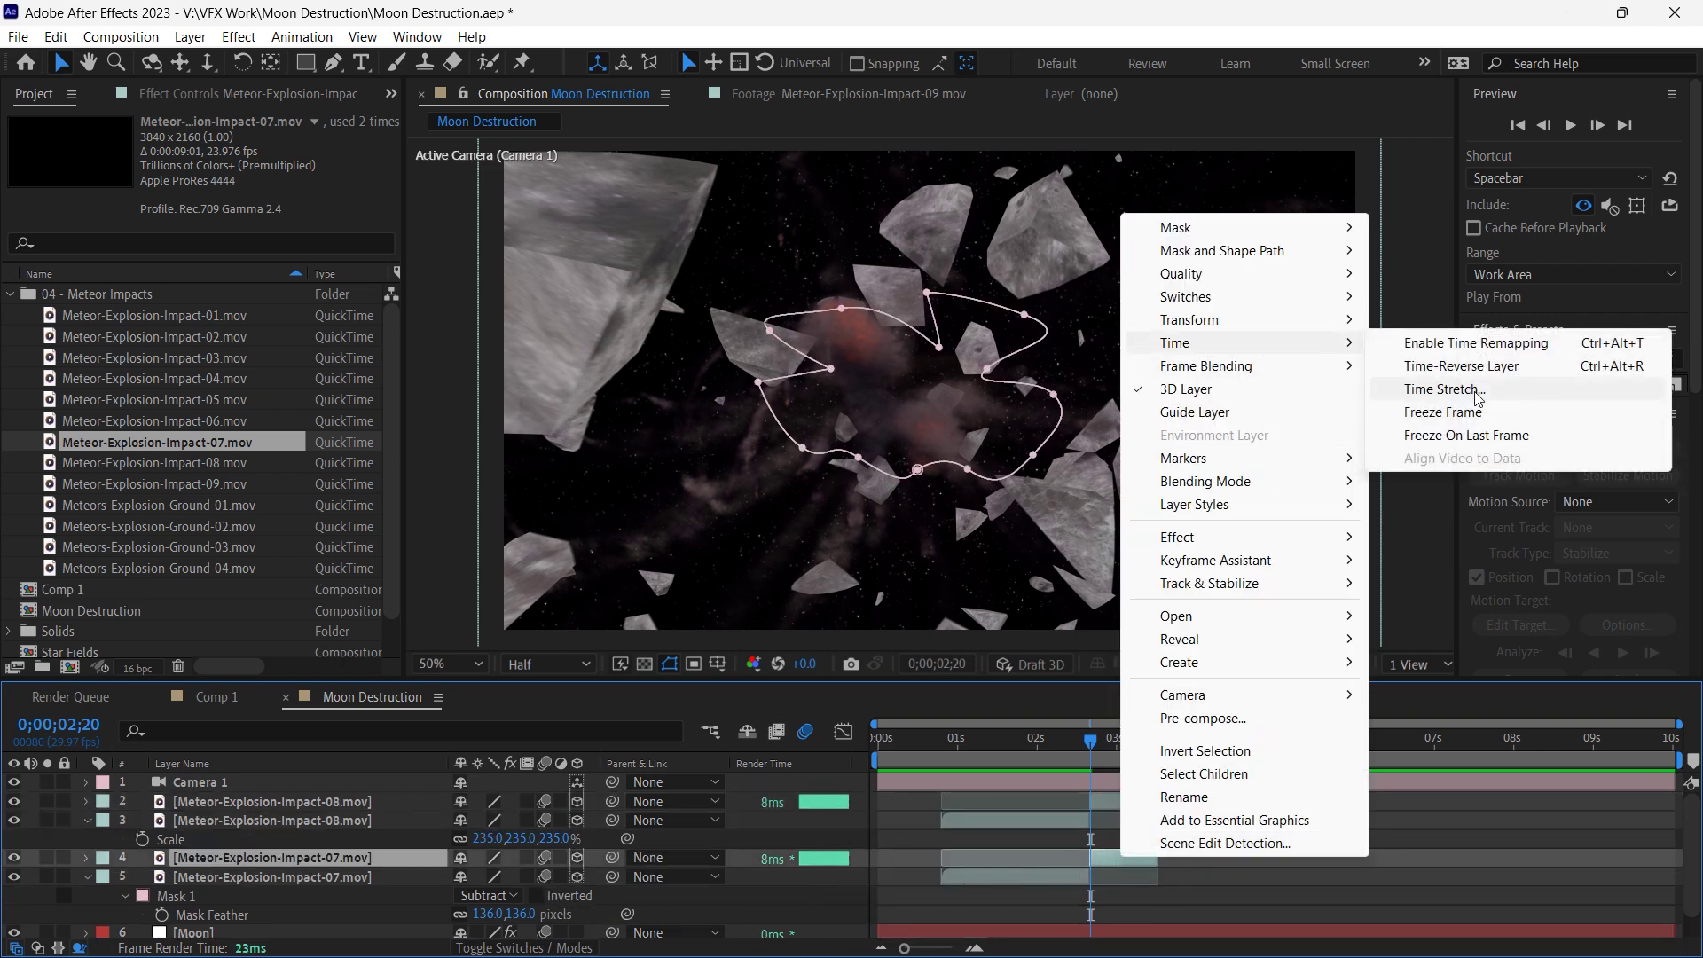
left_click(1477, 388)
type("200")
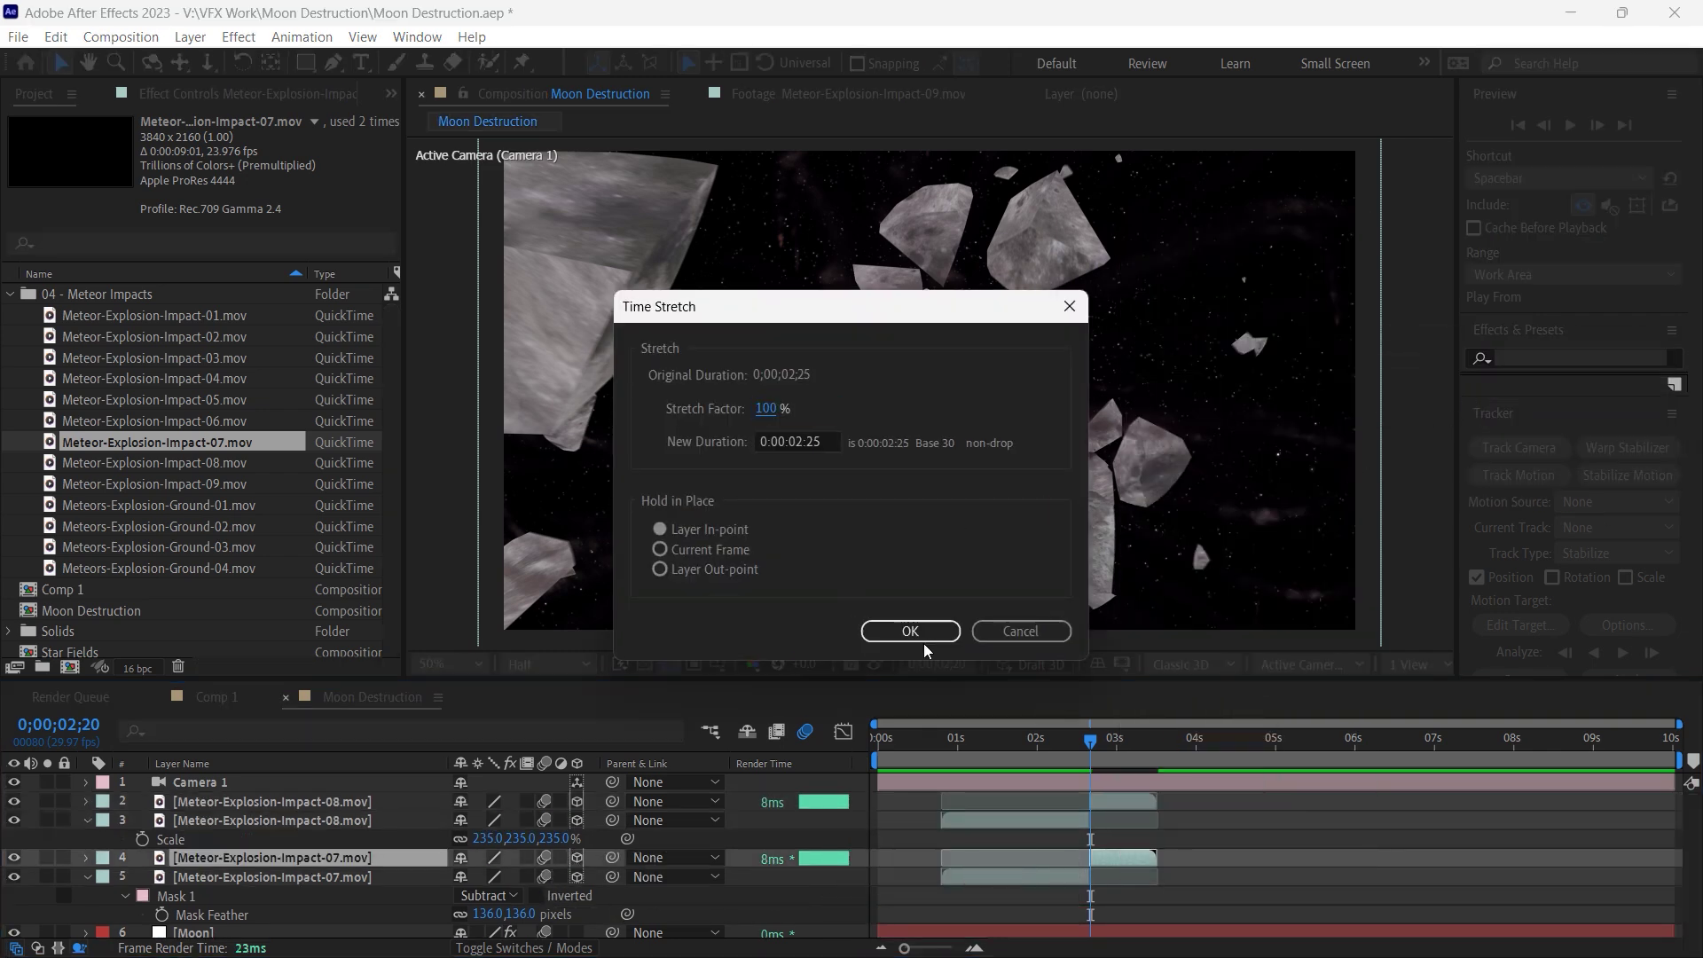
left_click(910, 631)
Apply a 200% time stretch to the second part of the split Meteor-Explosion-Impact-08 layer.
left_click(1140, 802)
right_click(1140, 803)
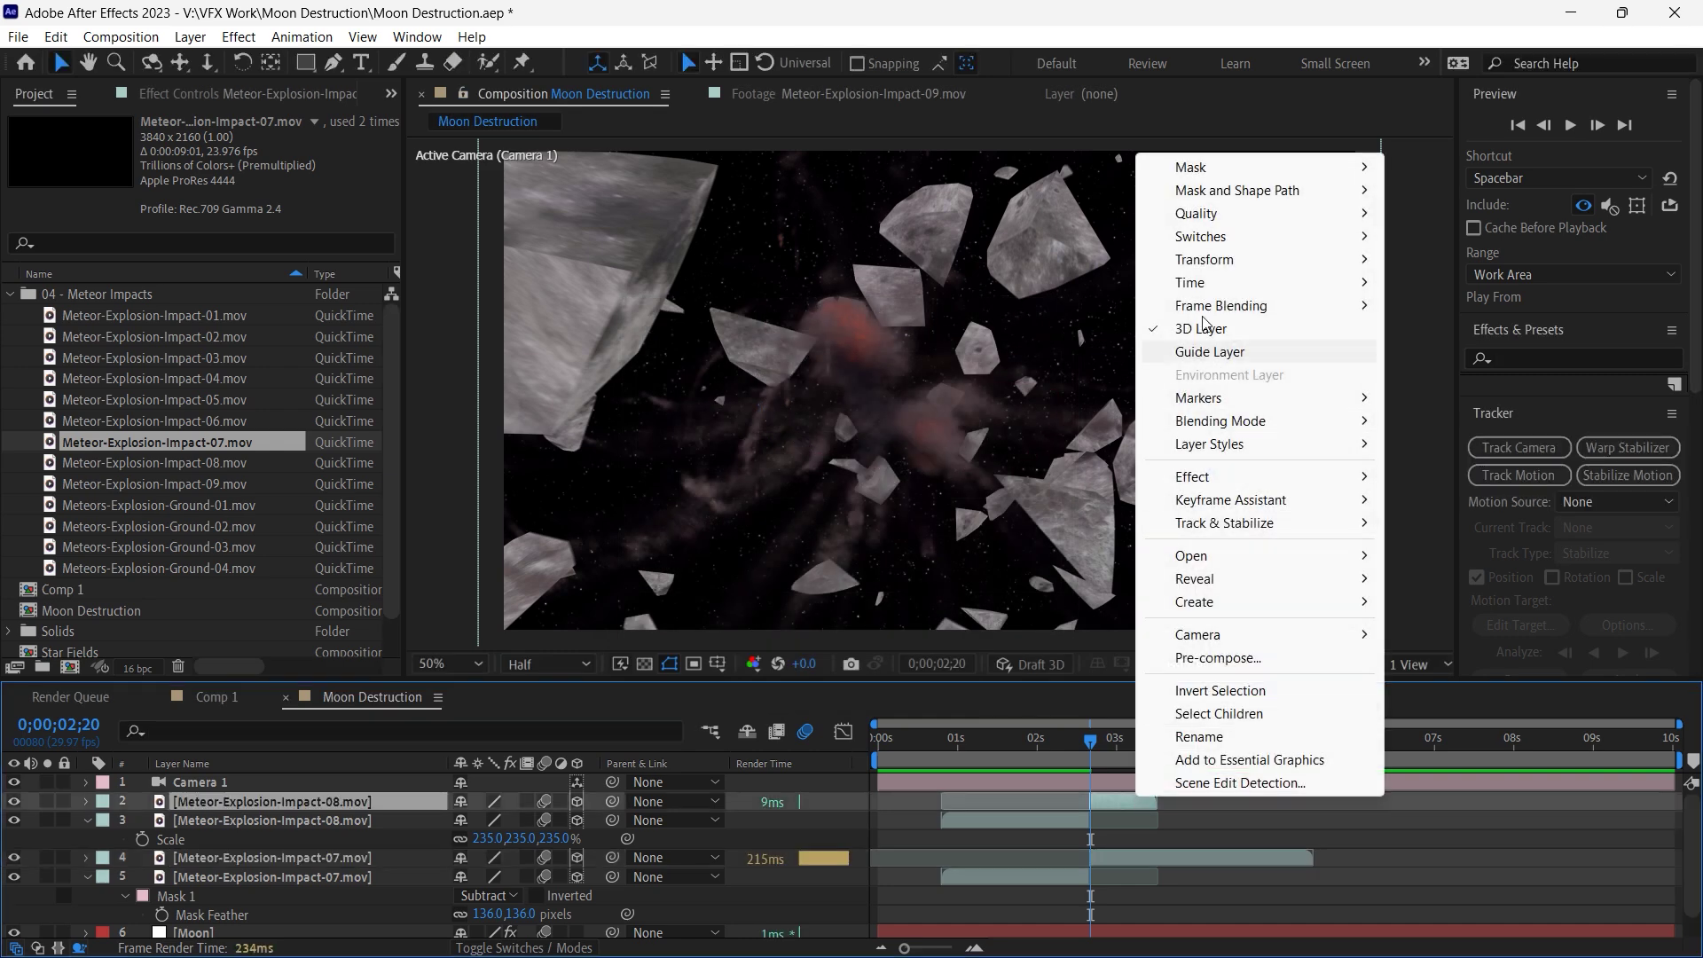
mouse_move(1189, 283)
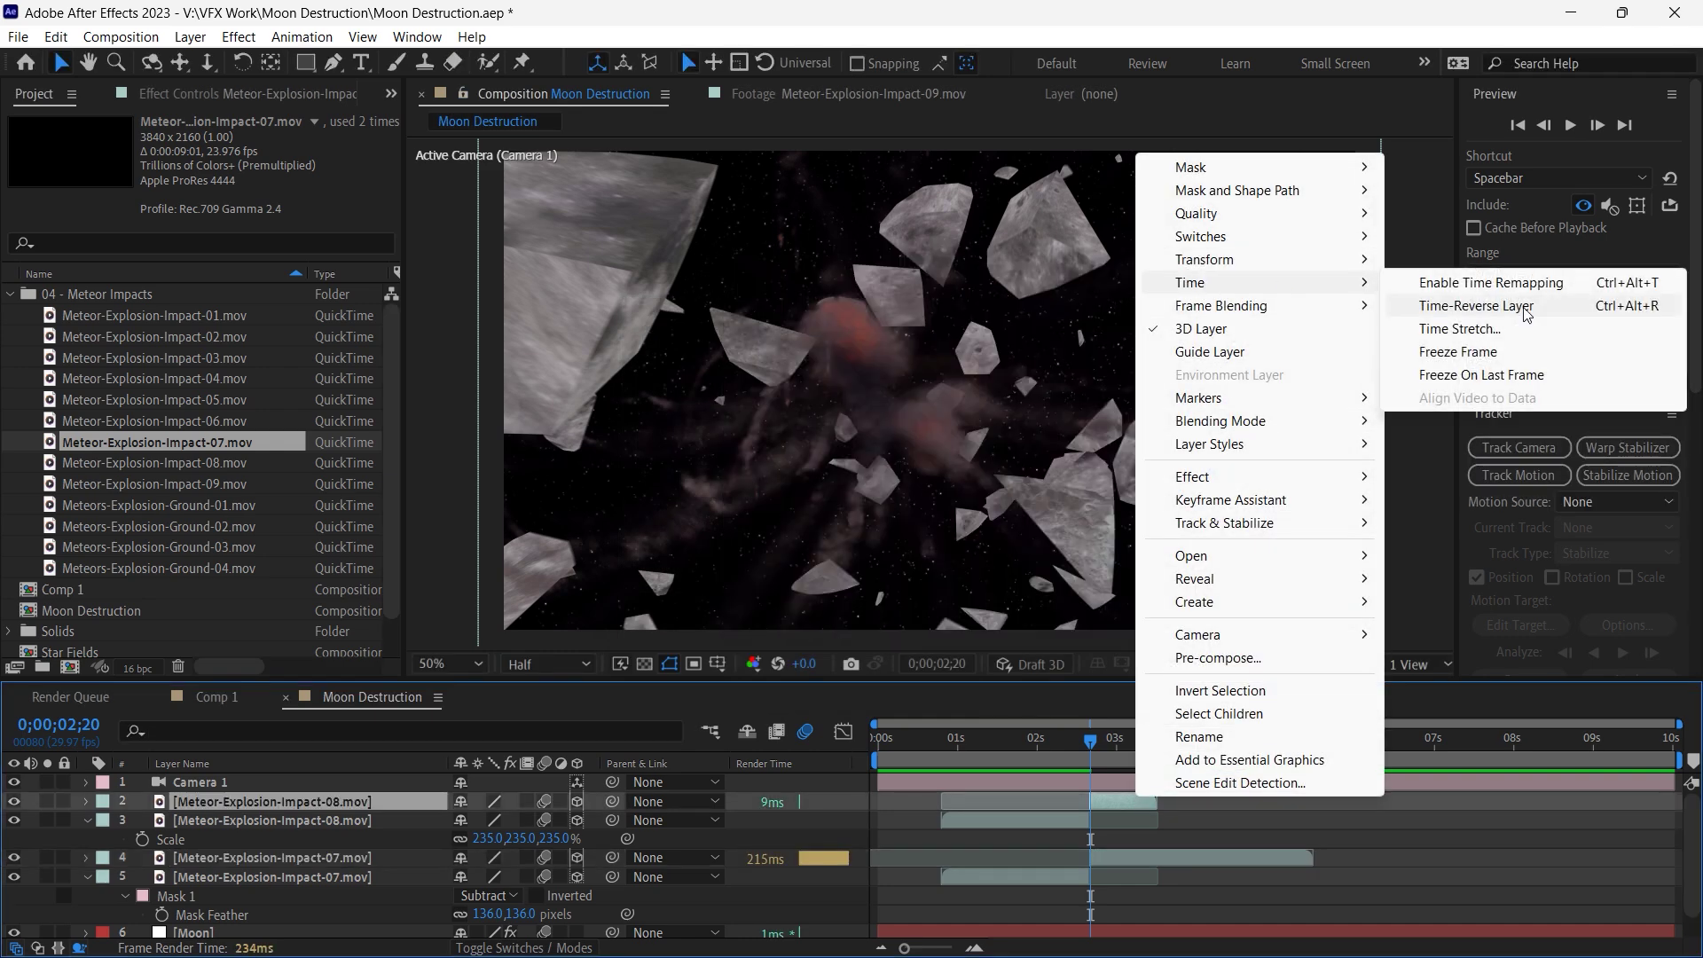
left_click(1459, 329)
type("200")
left_click(923, 631)
Preview the explosion with its slowed second half, replaying it from about 0;00;00;17.
left_click(933, 748)
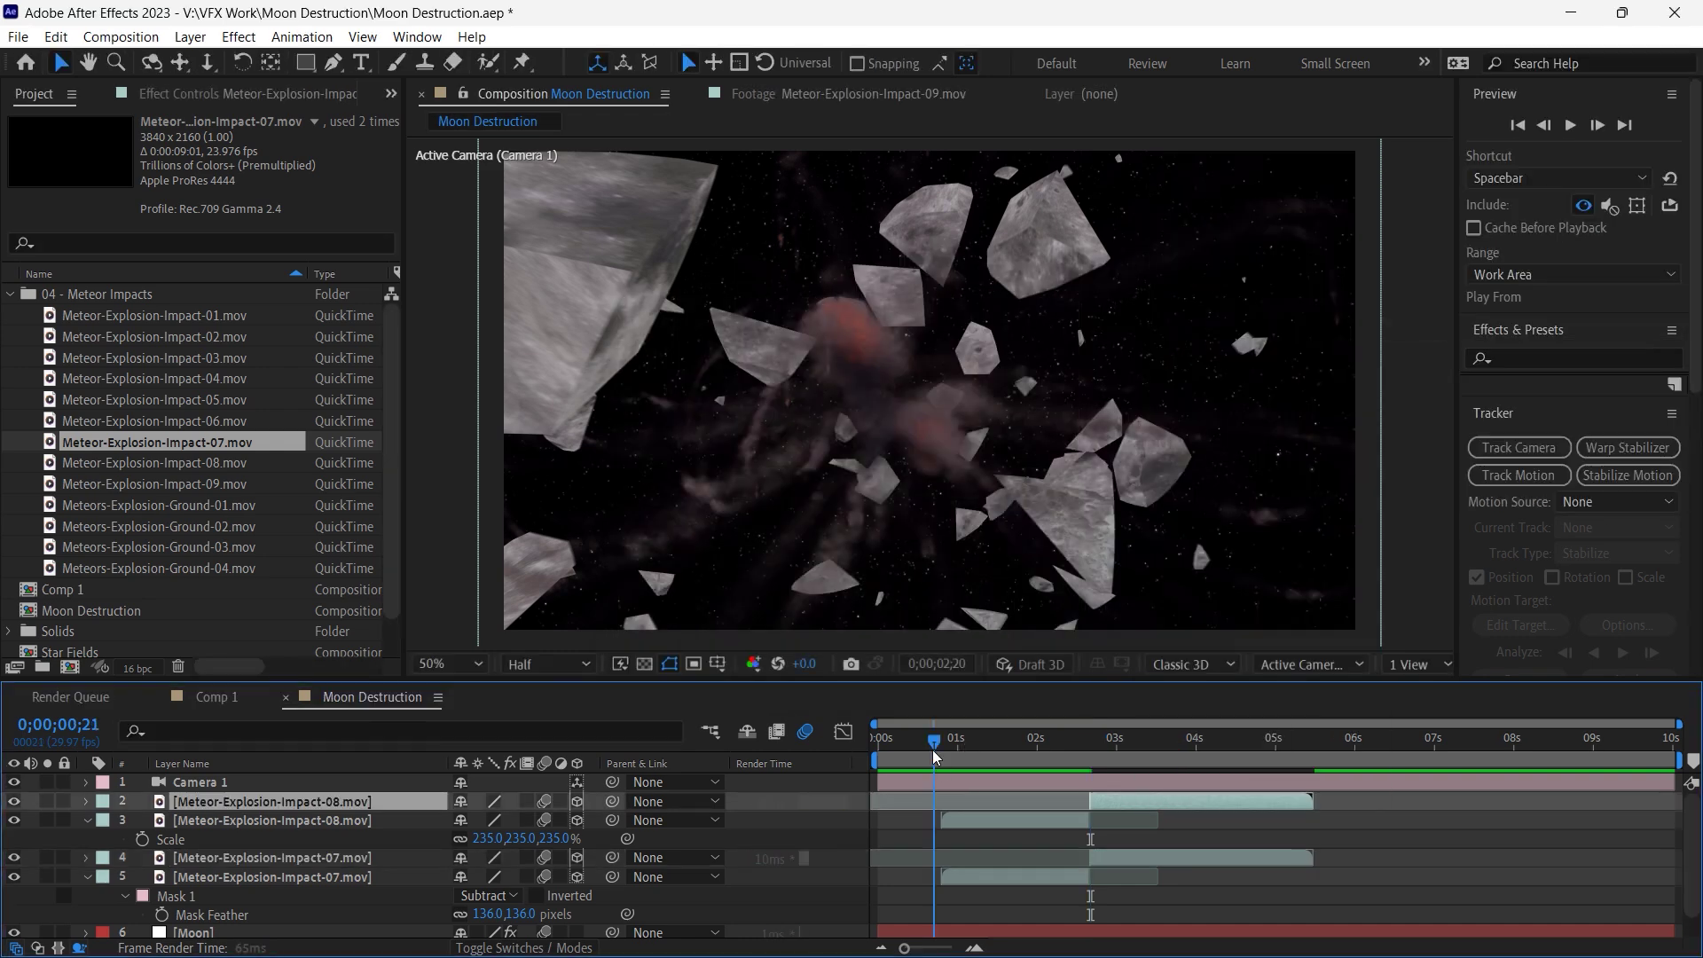
key("space")
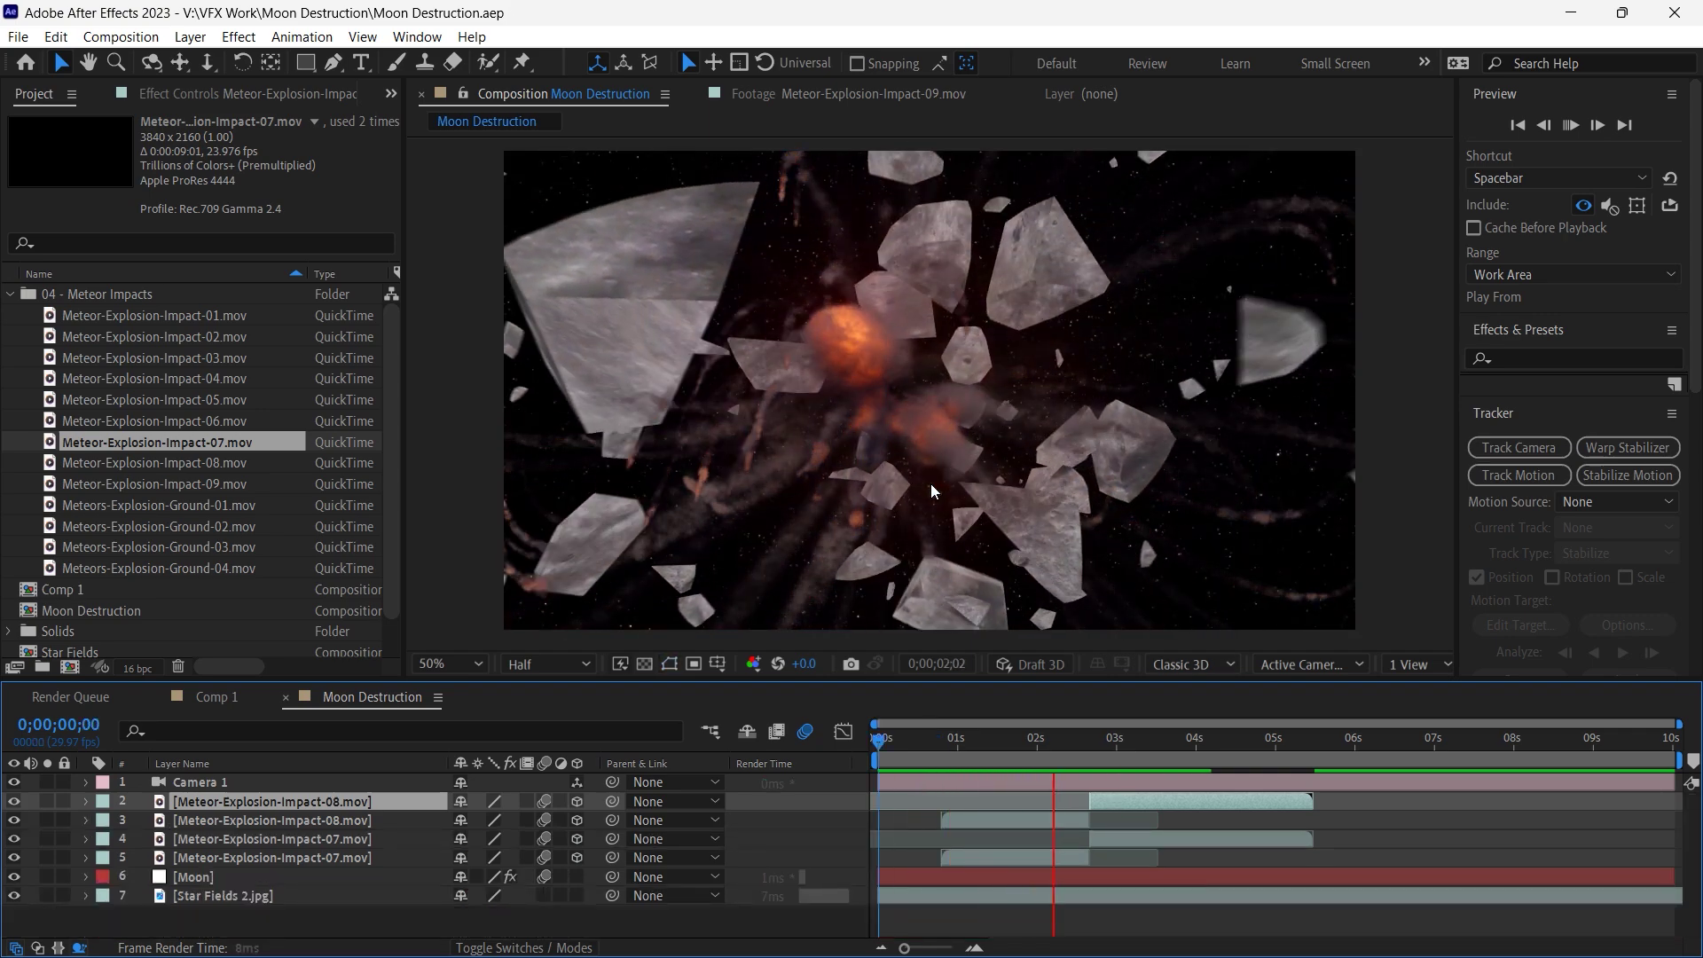
key("space")
left_click(924, 738)
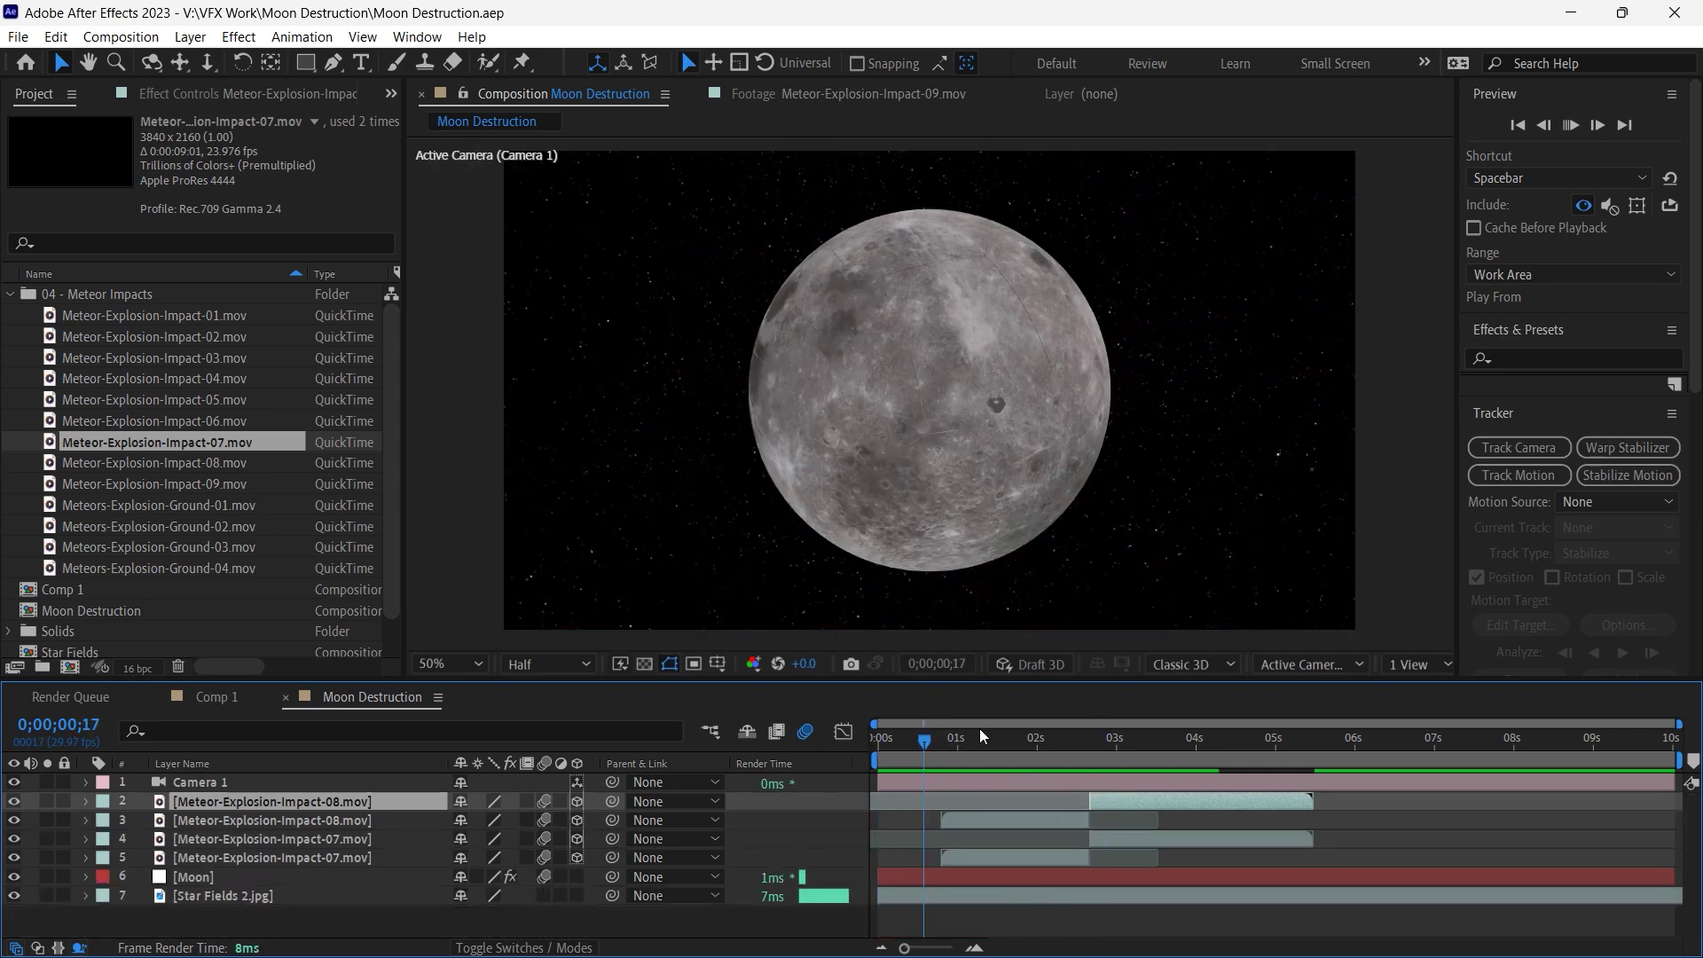
key("space")
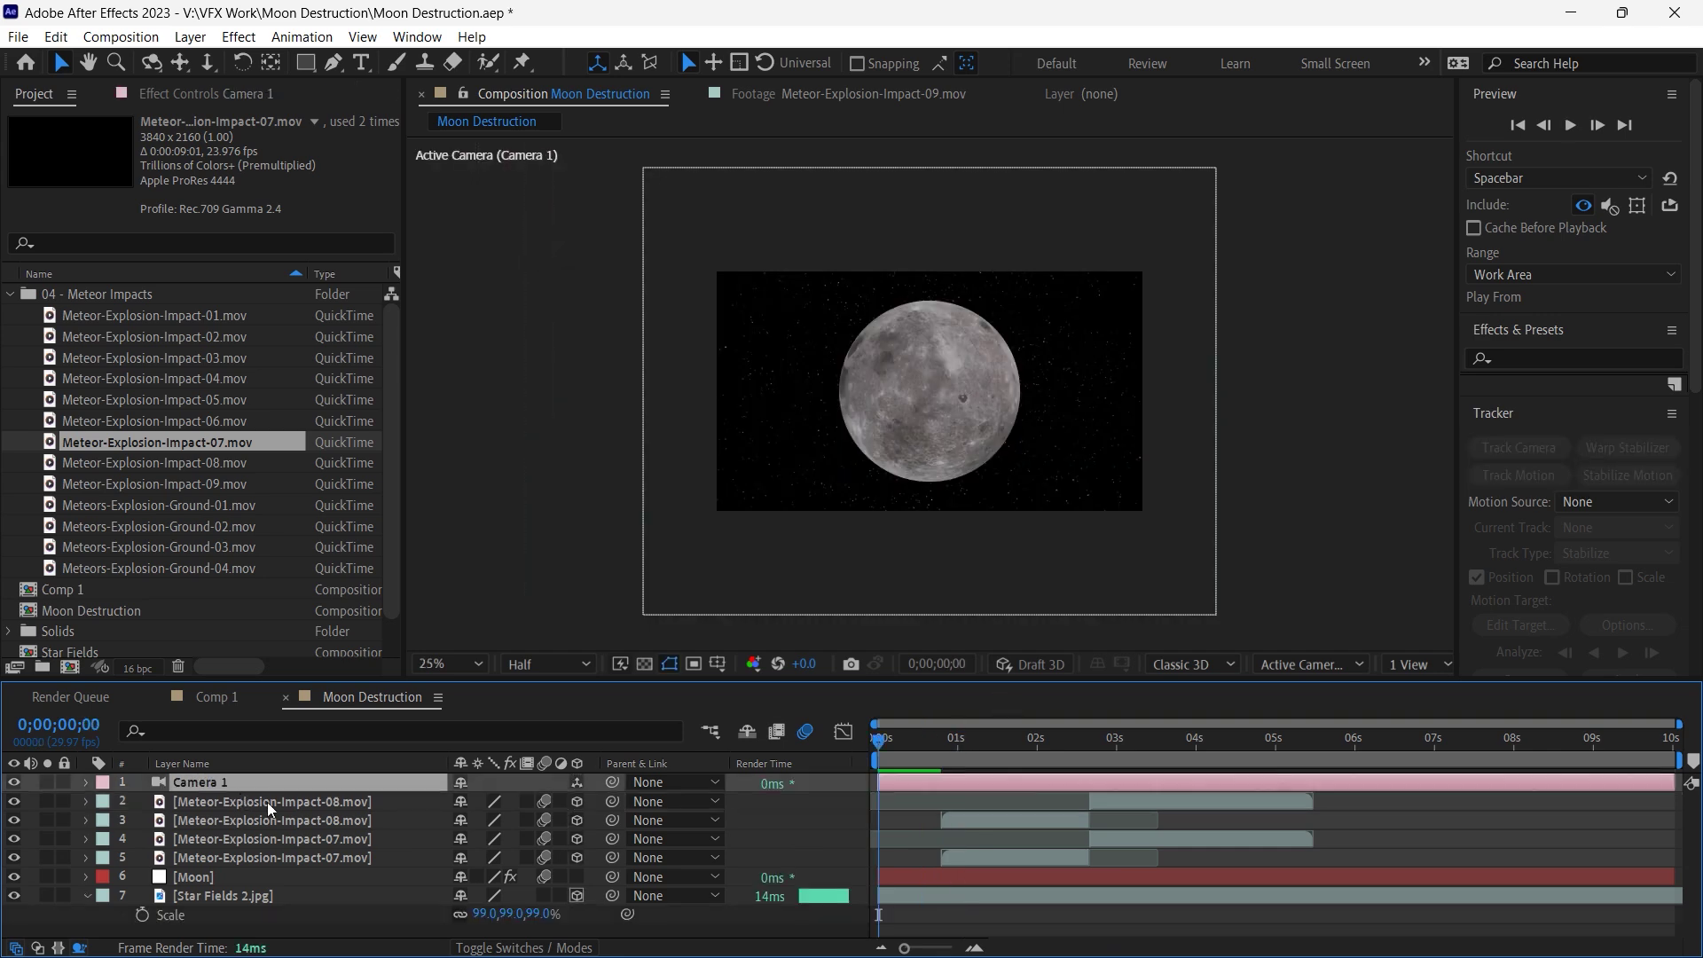
Keyframe Camera 1's Position from just before the explosion, pulling it back to Z -2183.3 at 0;00;10;00.
key("p")
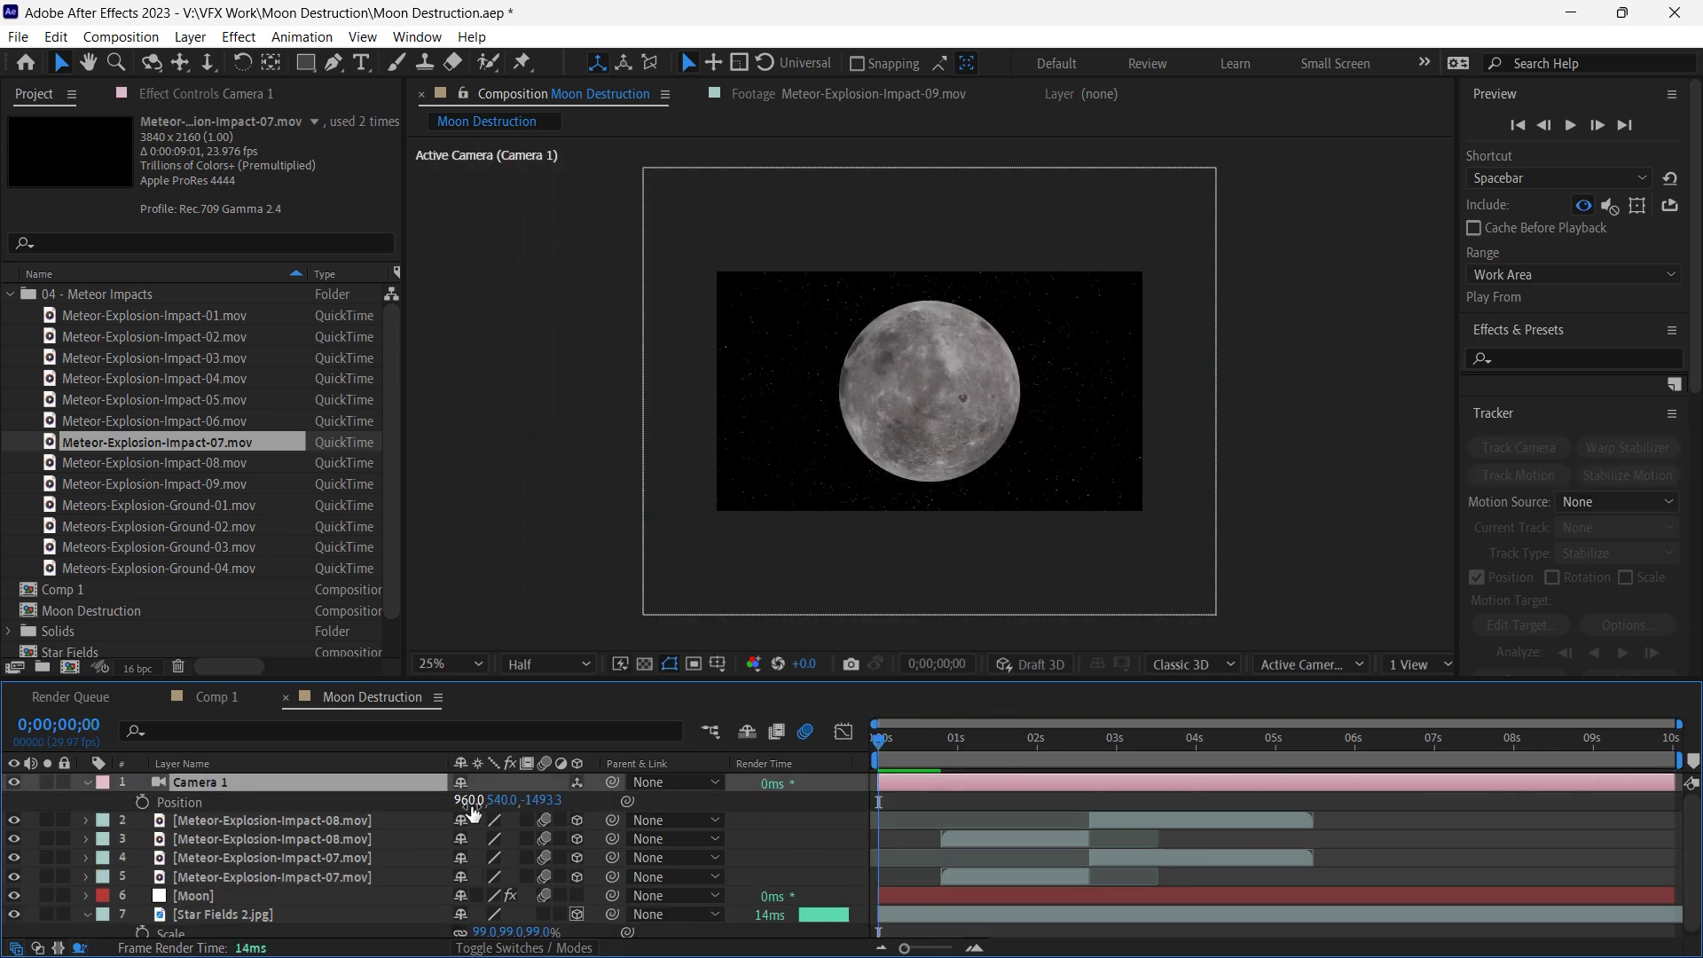
left_click(142, 801)
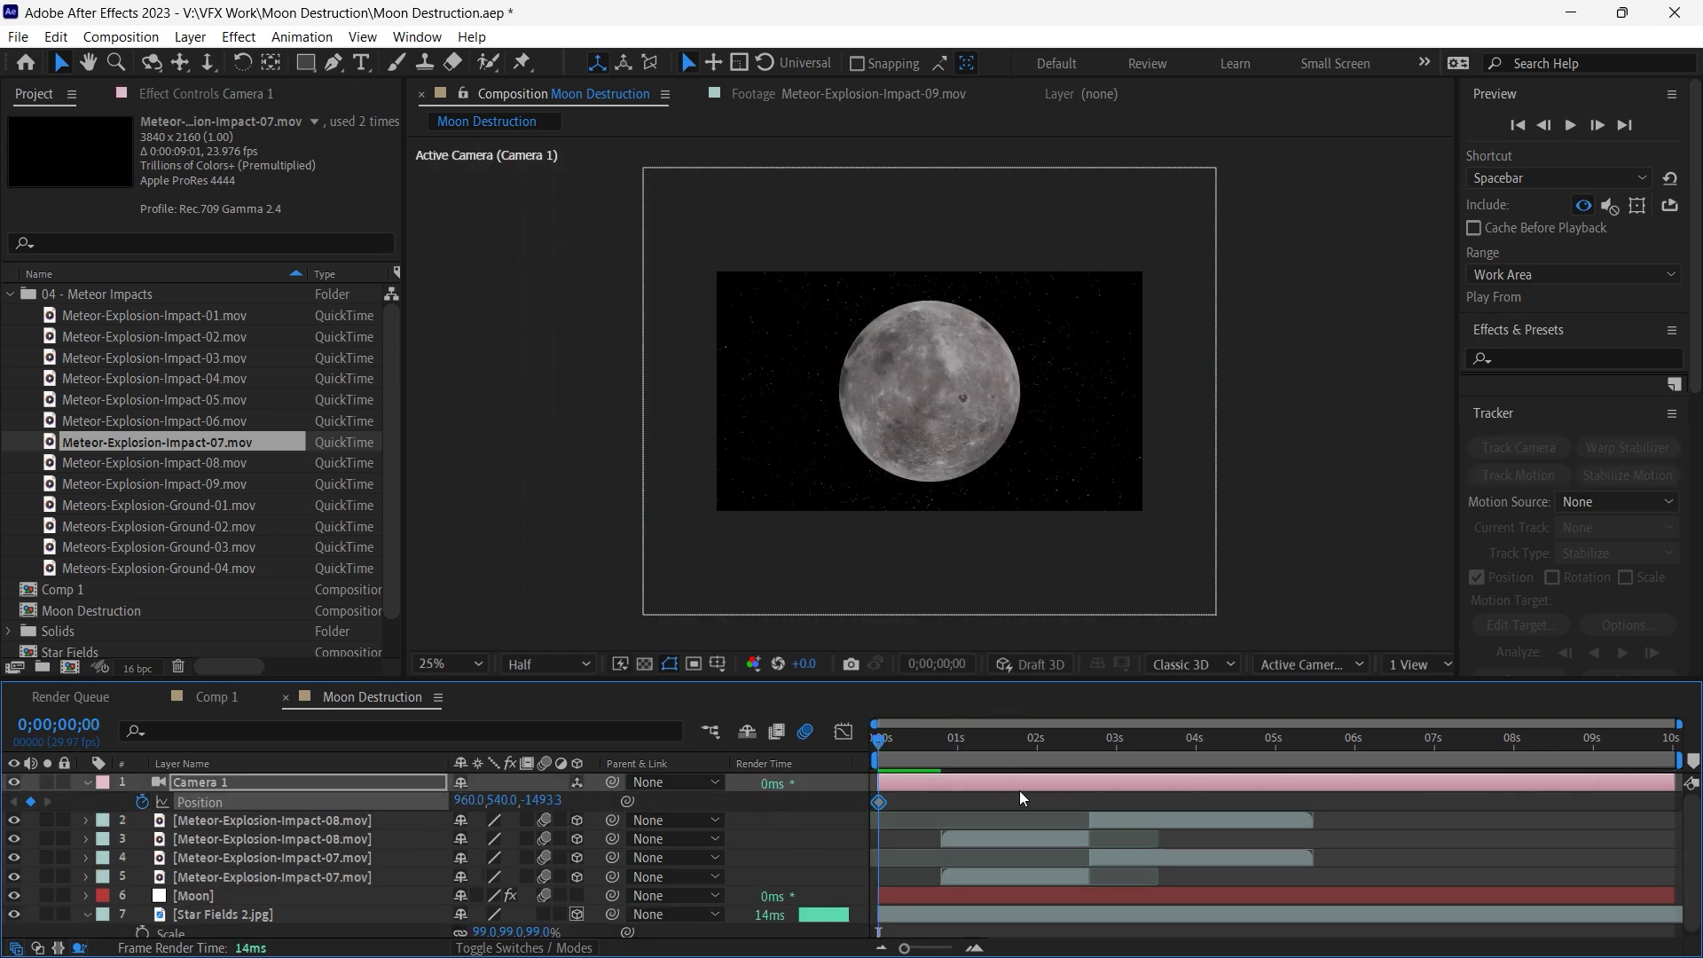
left_click_drag(894, 751, 939, 804)
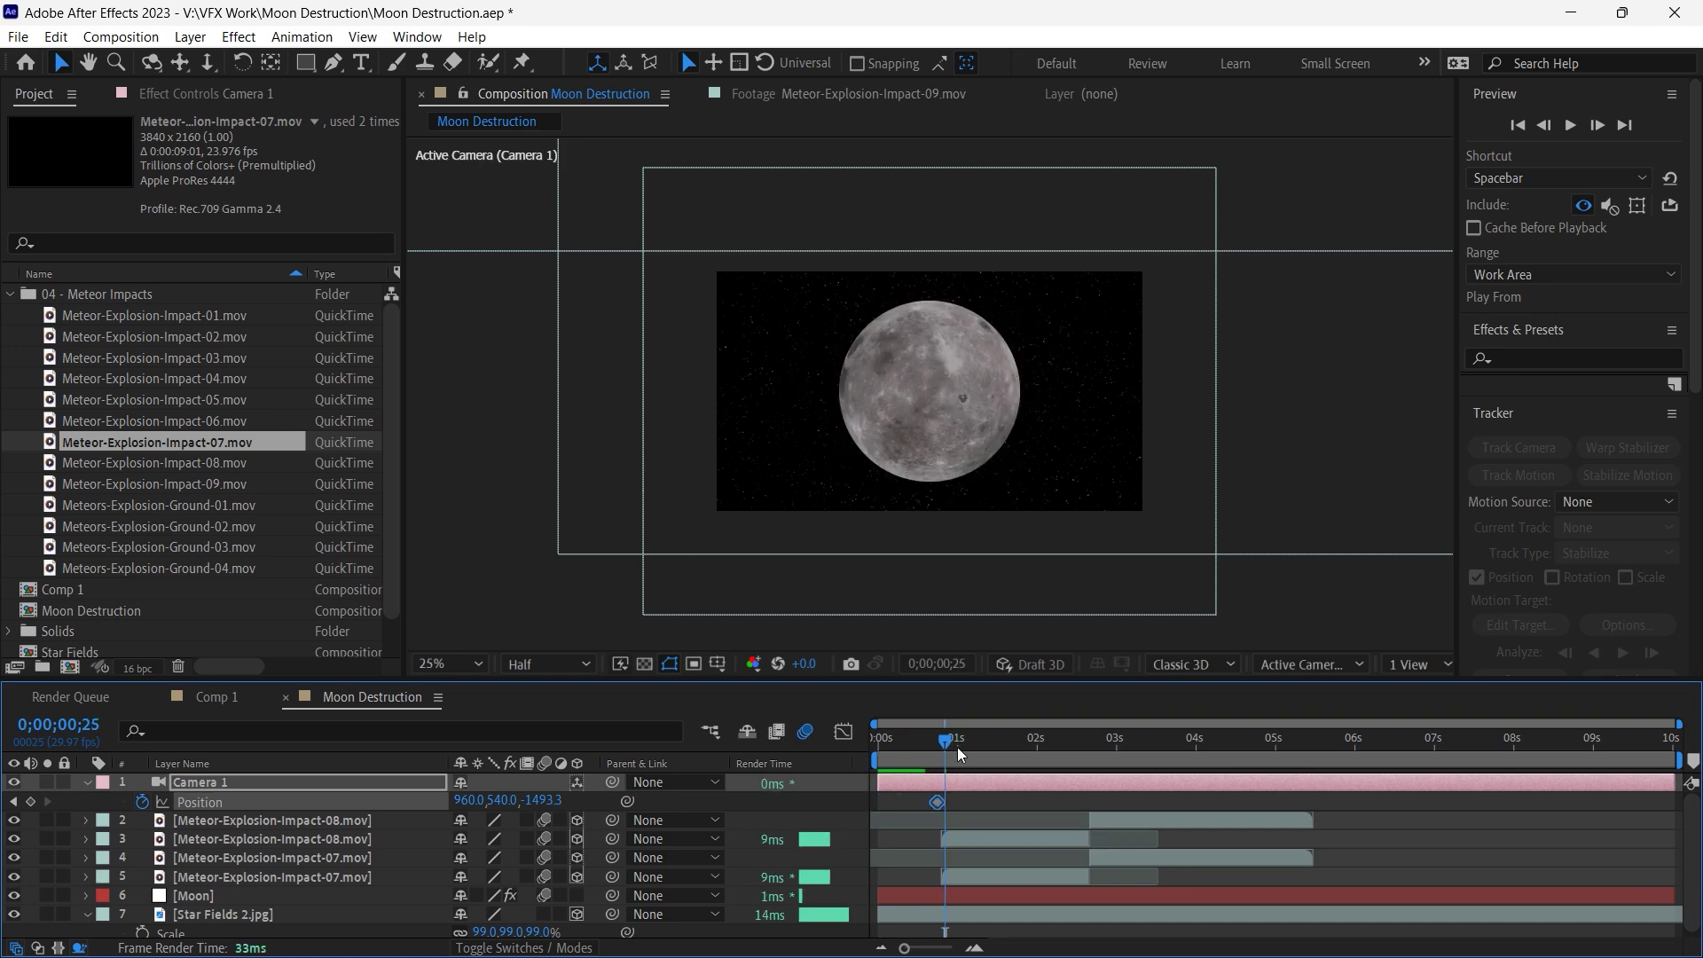
left_click_drag(957, 747, 1690, 768)
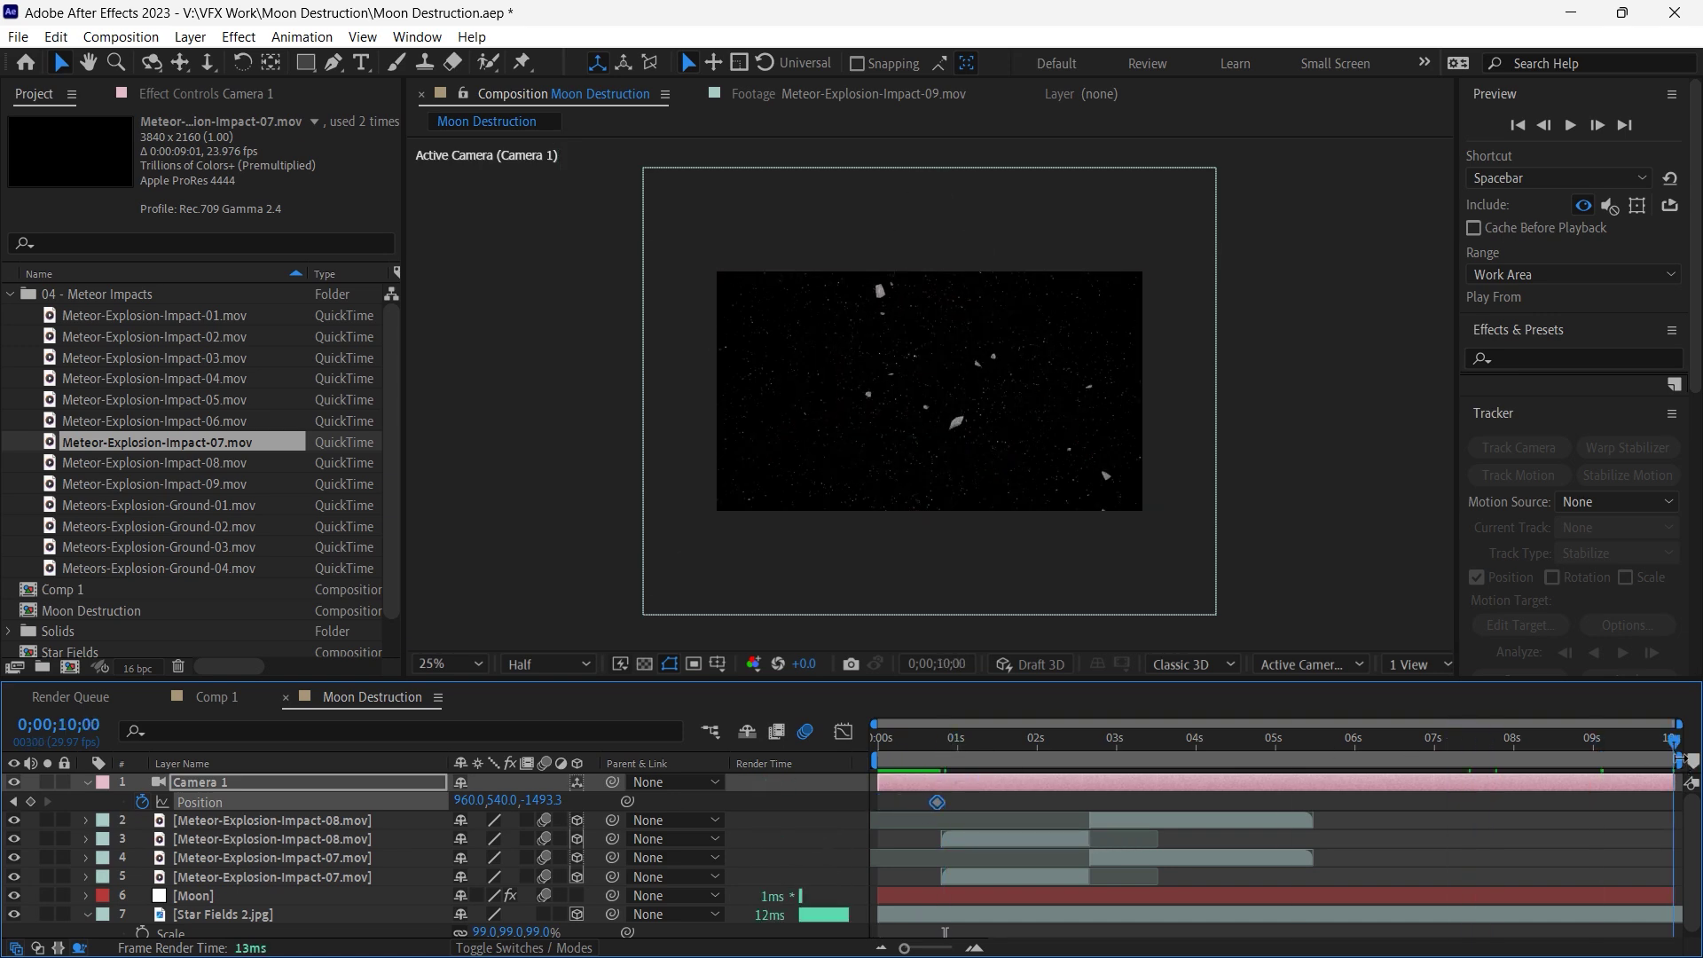
left_click_drag(535, 803, 6, 812)
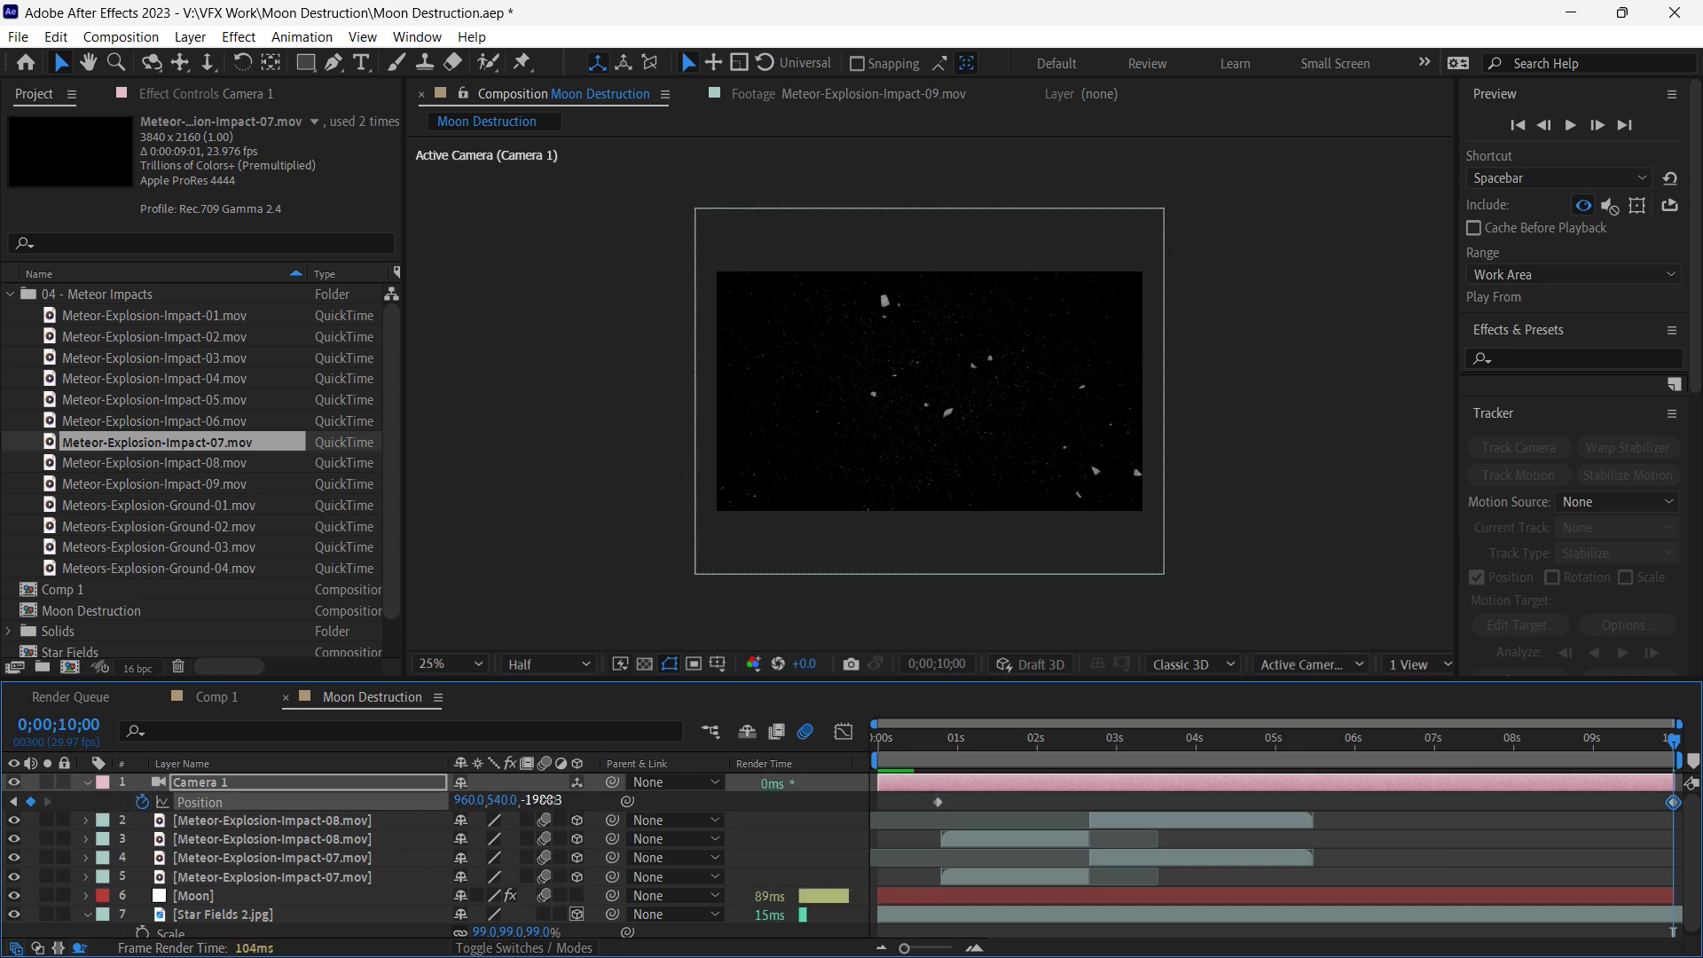
left_click_drag(546, 800, 326, 803)
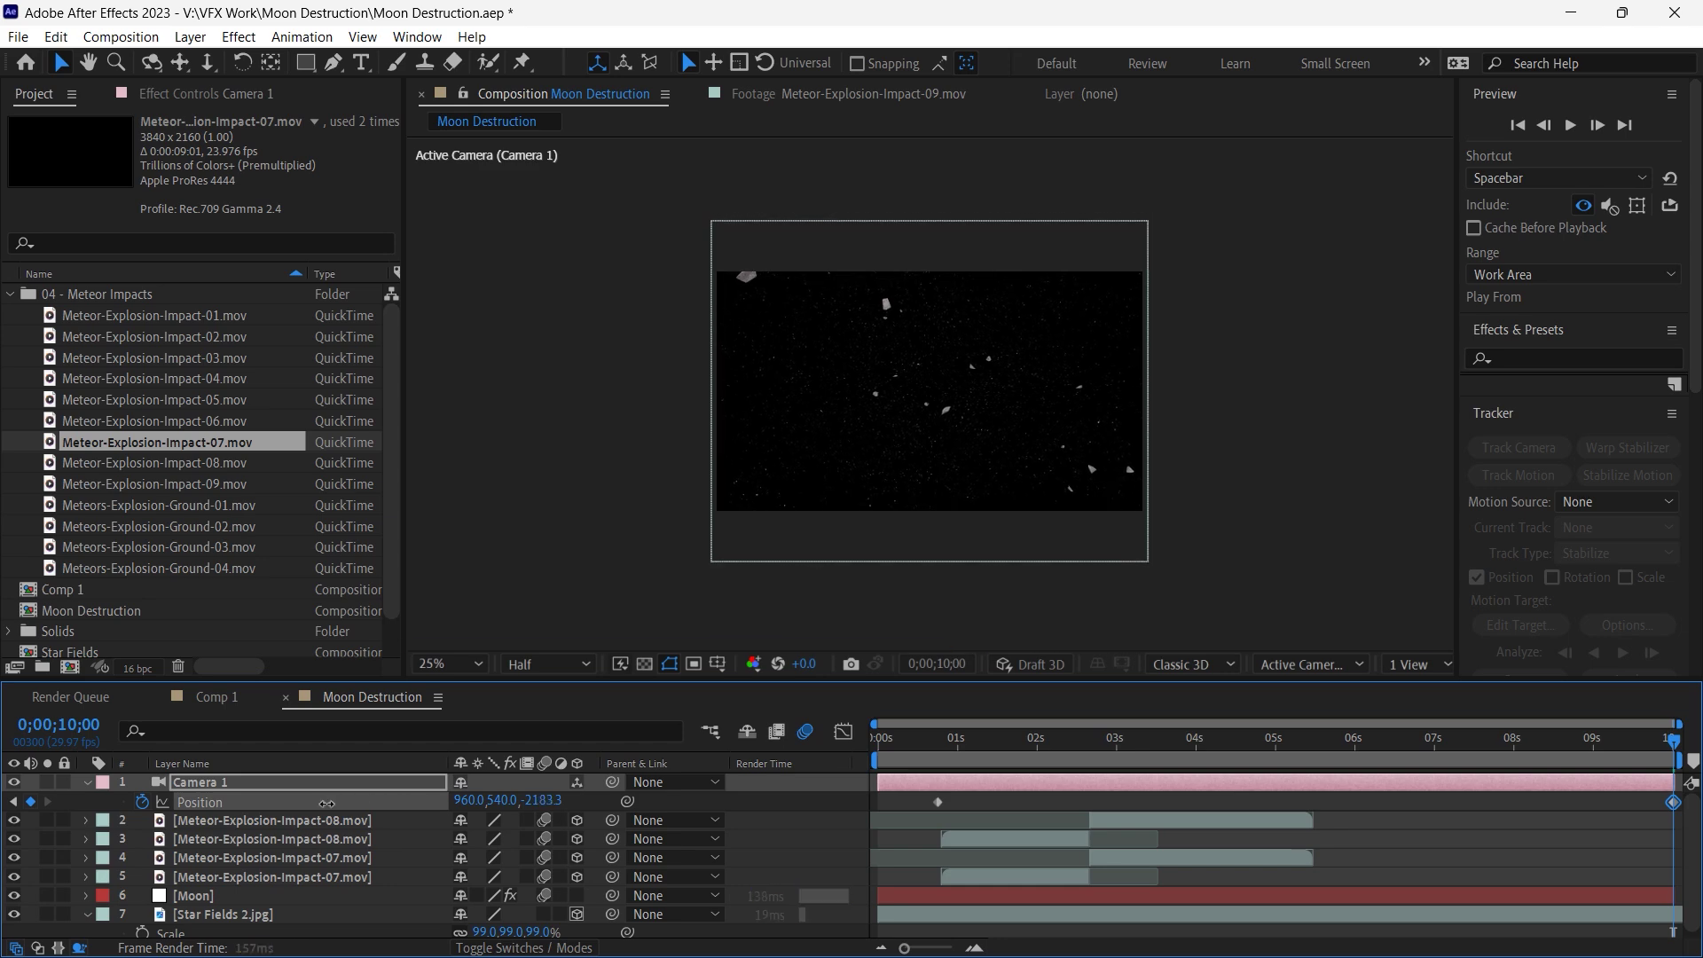
At 0;00;01;02, pull Camera 1 further back in Z, and return to the start of the explosion.
left_click(940, 743)
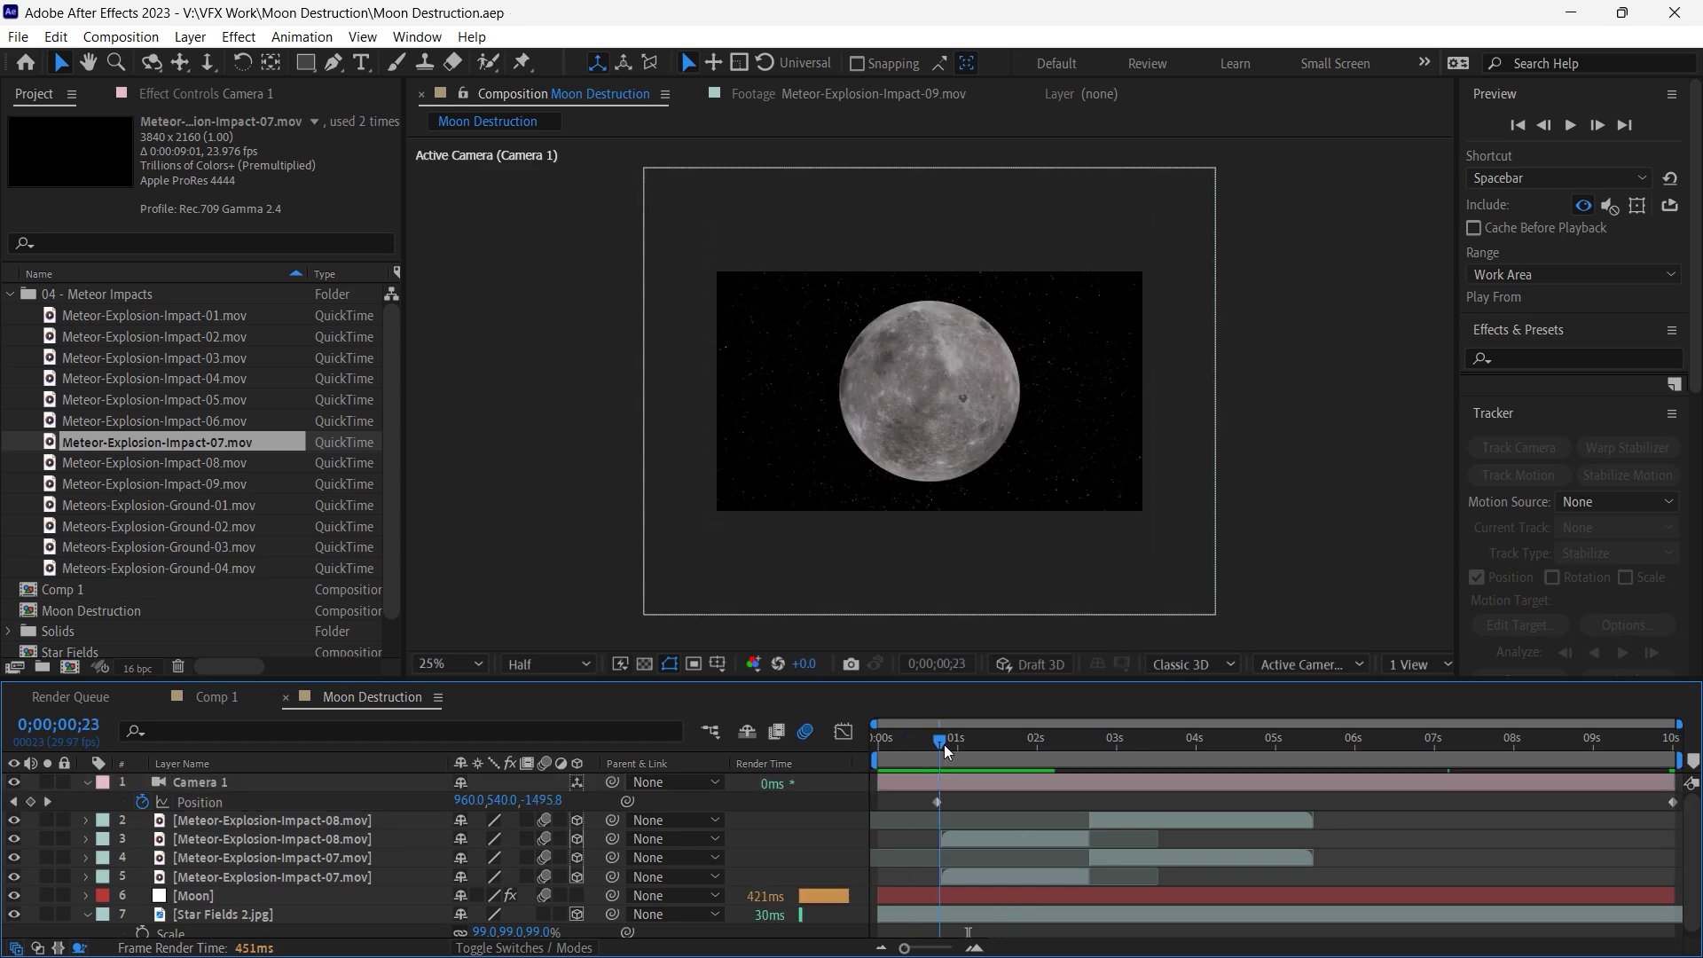
mouse_move(944, 744)
left_mouse_down()
mouse_move(977, 749)
mouse_move(962, 746)
left_mouse_up()
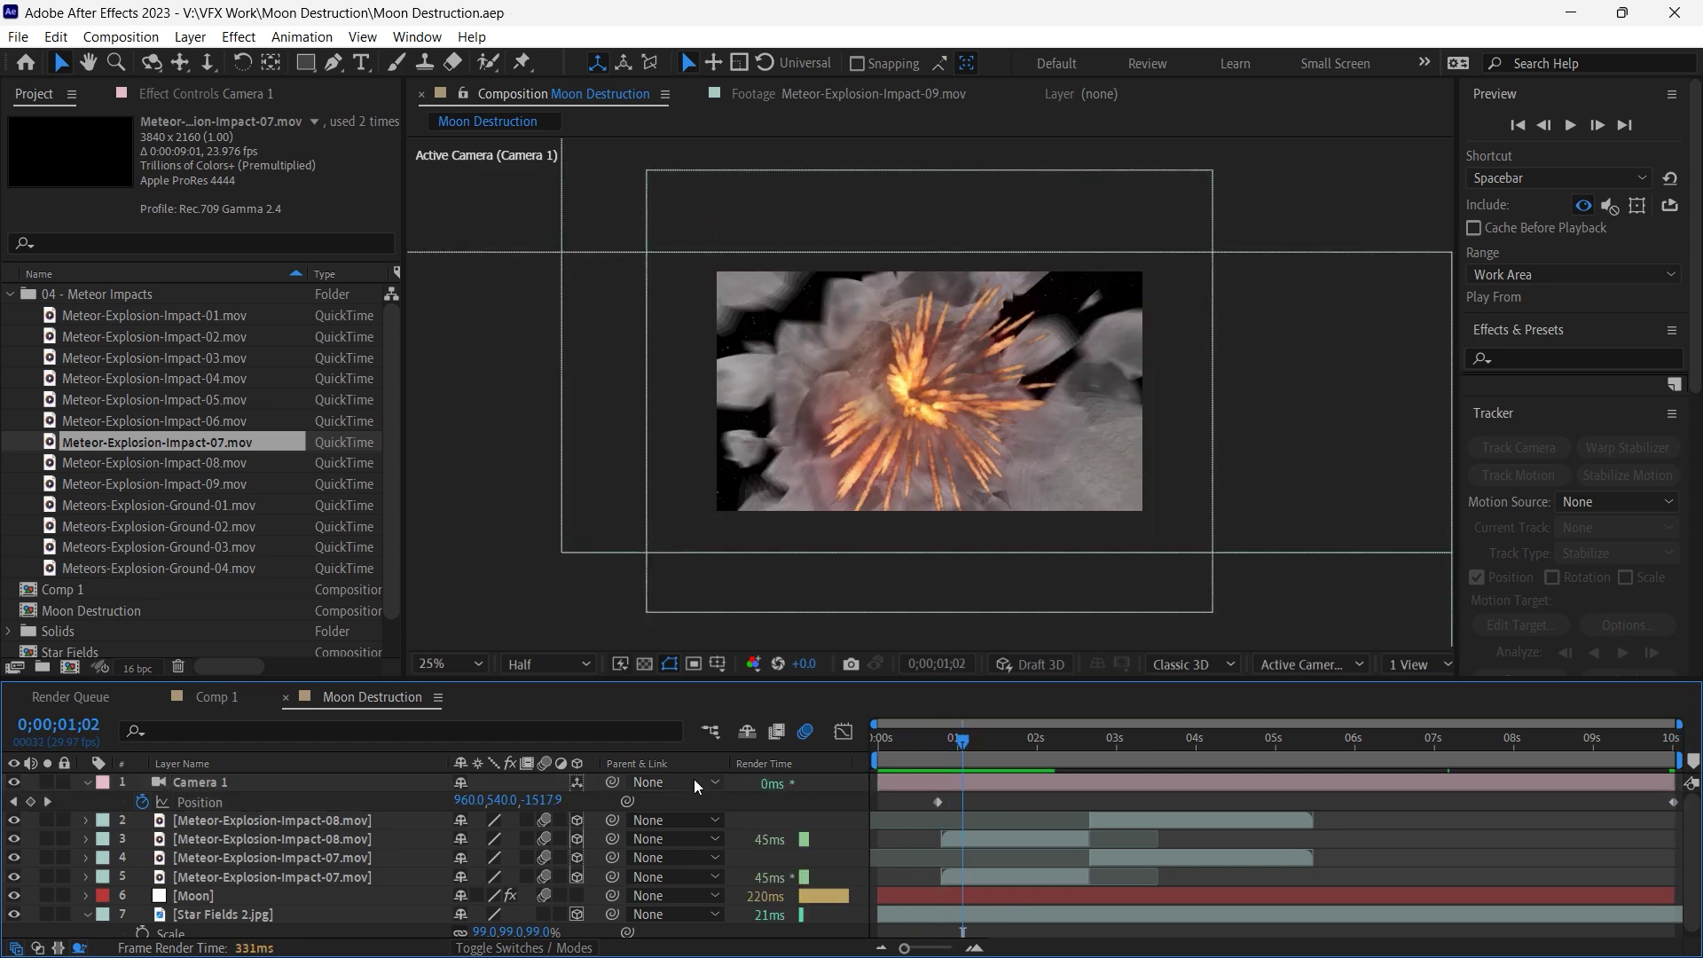
left_click_drag(541, 809, 265, 790)
left_click(939, 739)
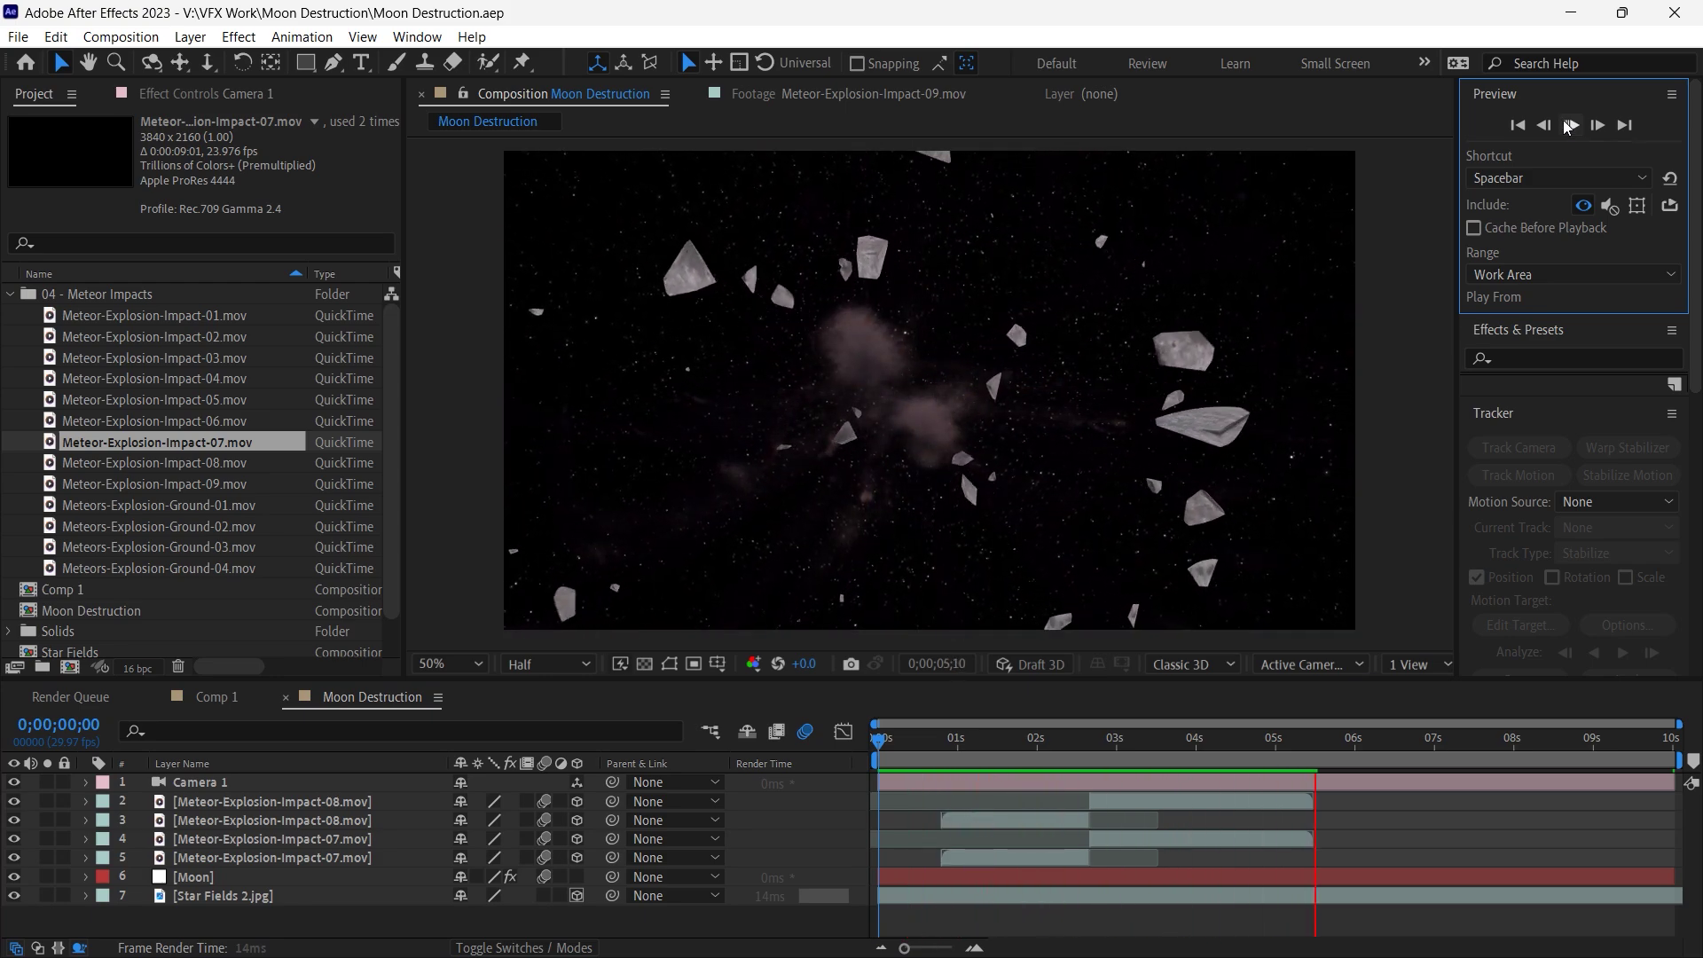
Inspect the remaining smoke at 0;00;05;09 by toggling the visibility of the second Meteor-Explosion-Impact-08 part.
key("space")
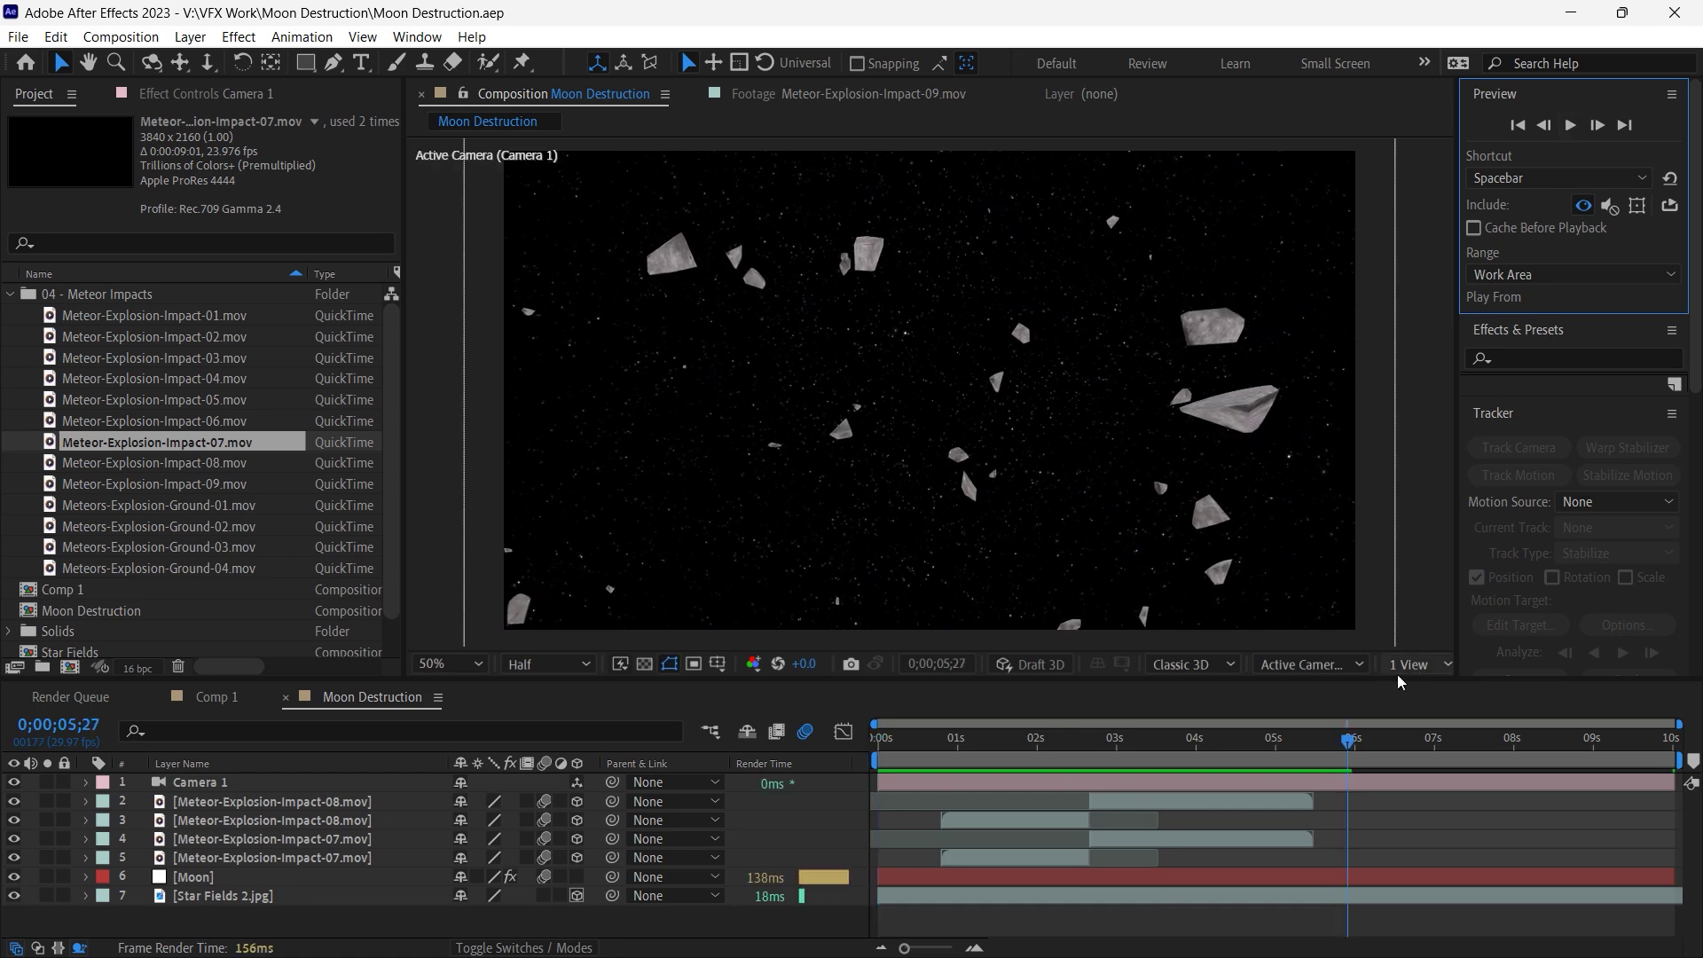
left_click(1289, 739)
left_click_drag(1289, 739, 1301, 739)
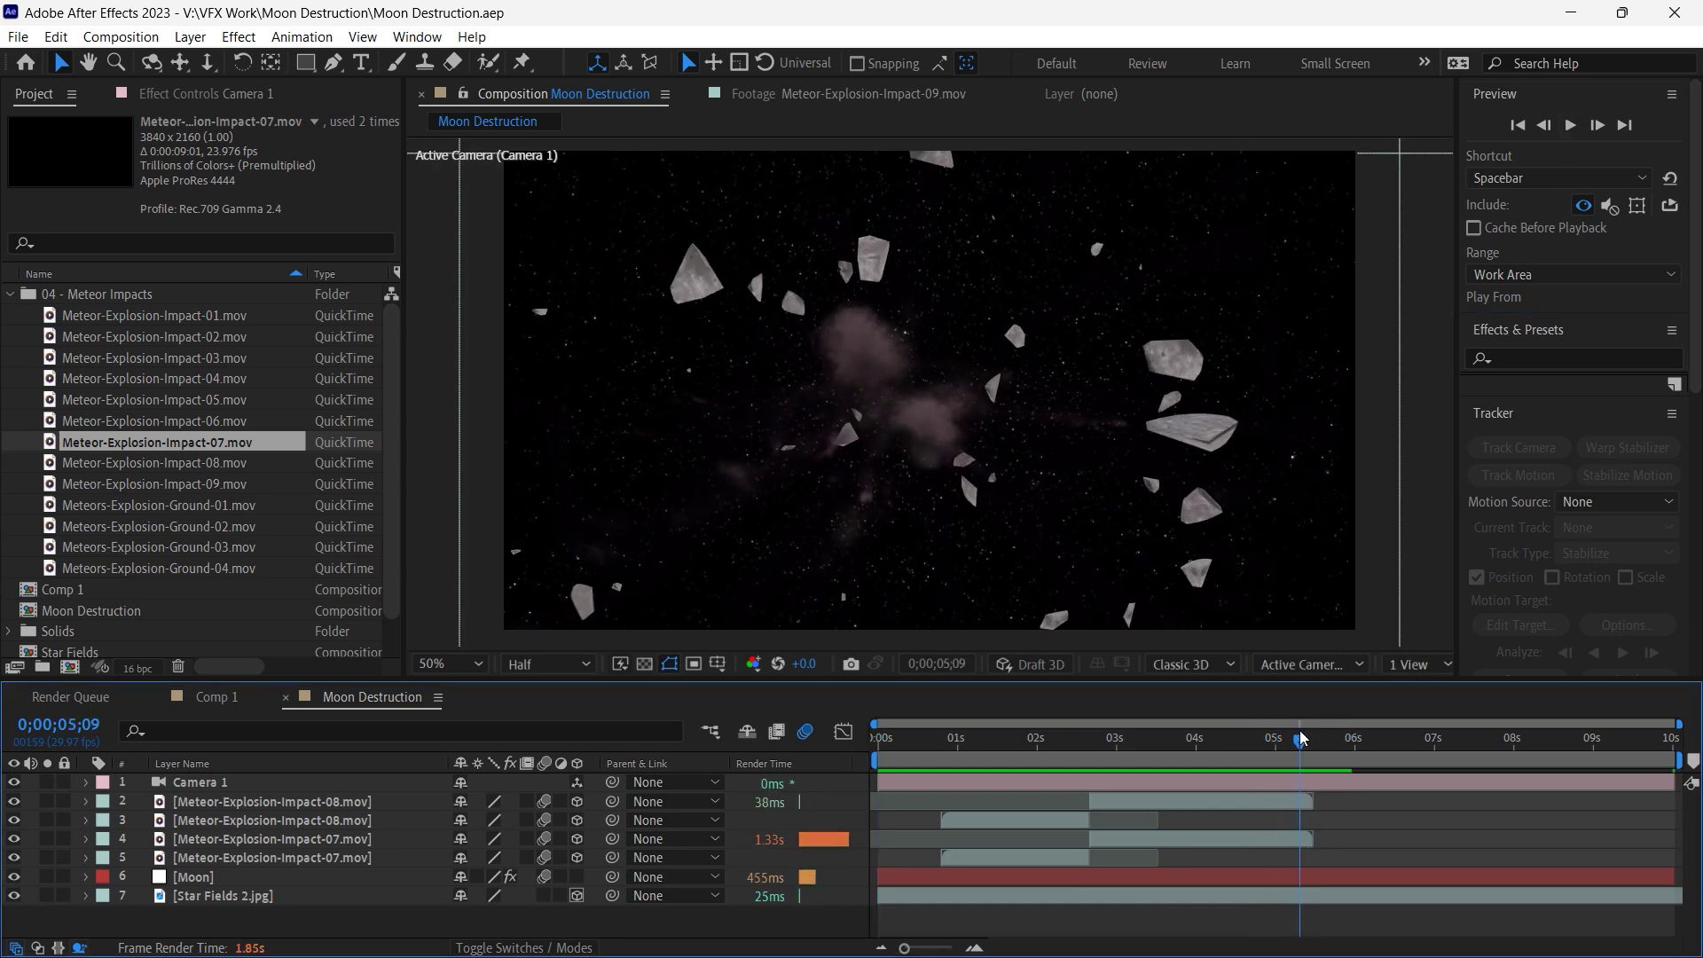
left_click(15, 803)
left_click(14, 803)
Fade out the second Meteor-Explosion-Impact-08 part with Opacity keyframes from 100% at about 4;26 to 0% at about 5;20.
left_click(284, 809)
key("t")
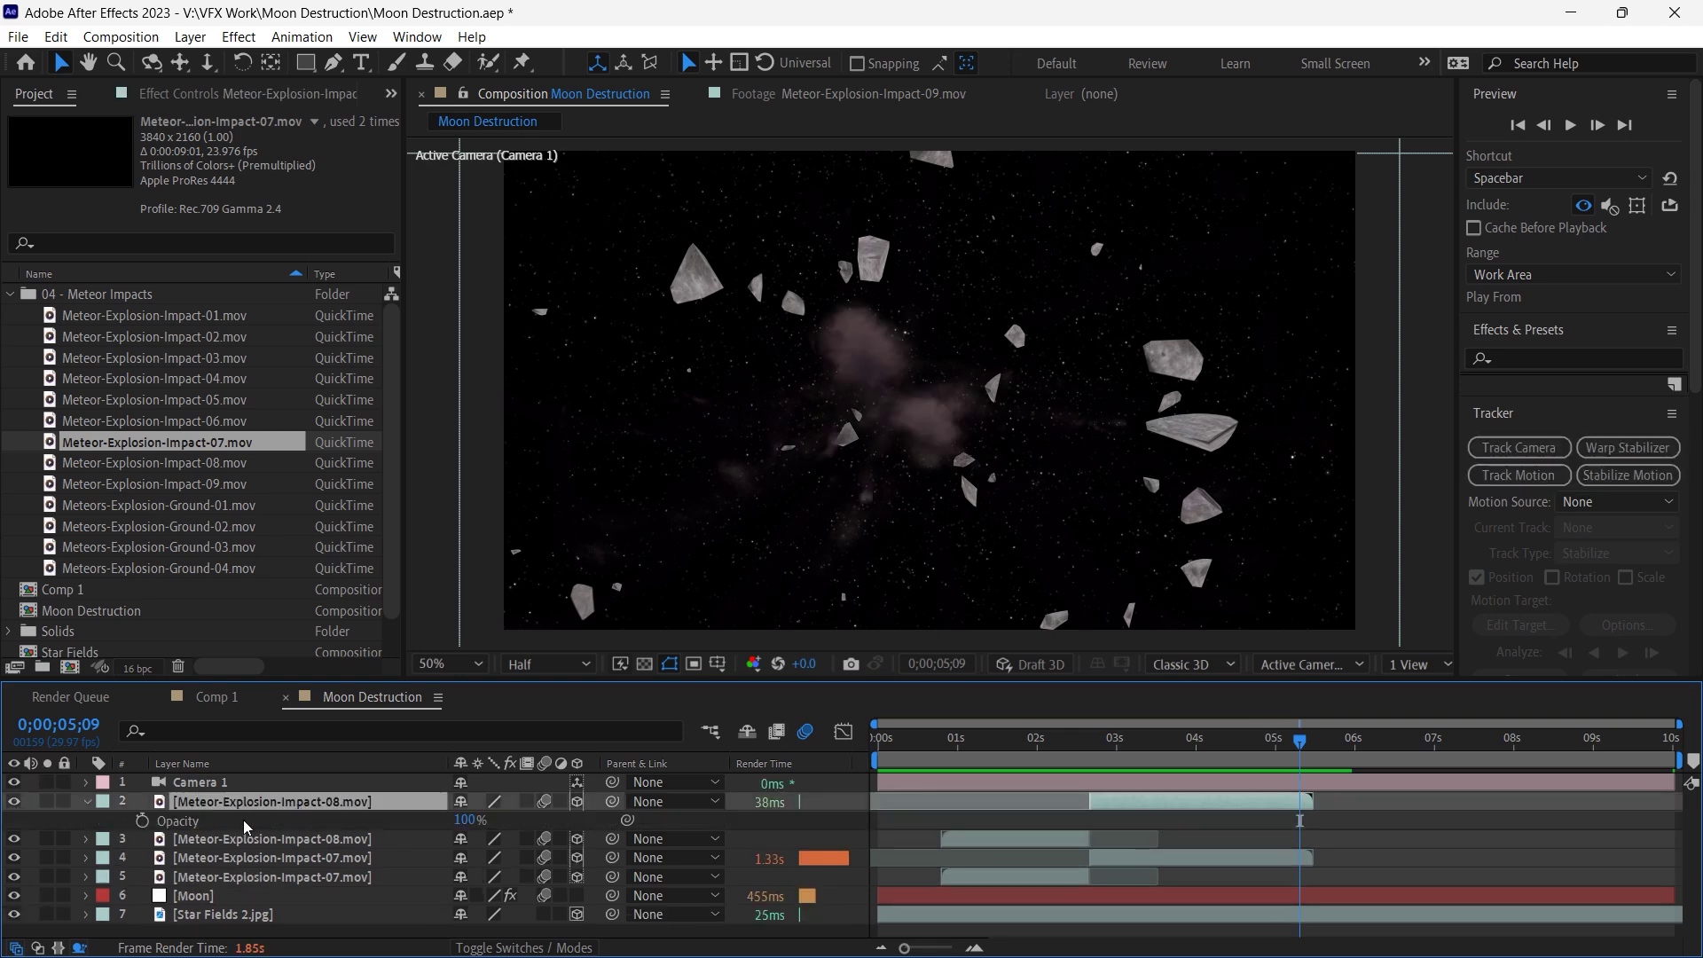
left_click(142, 820)
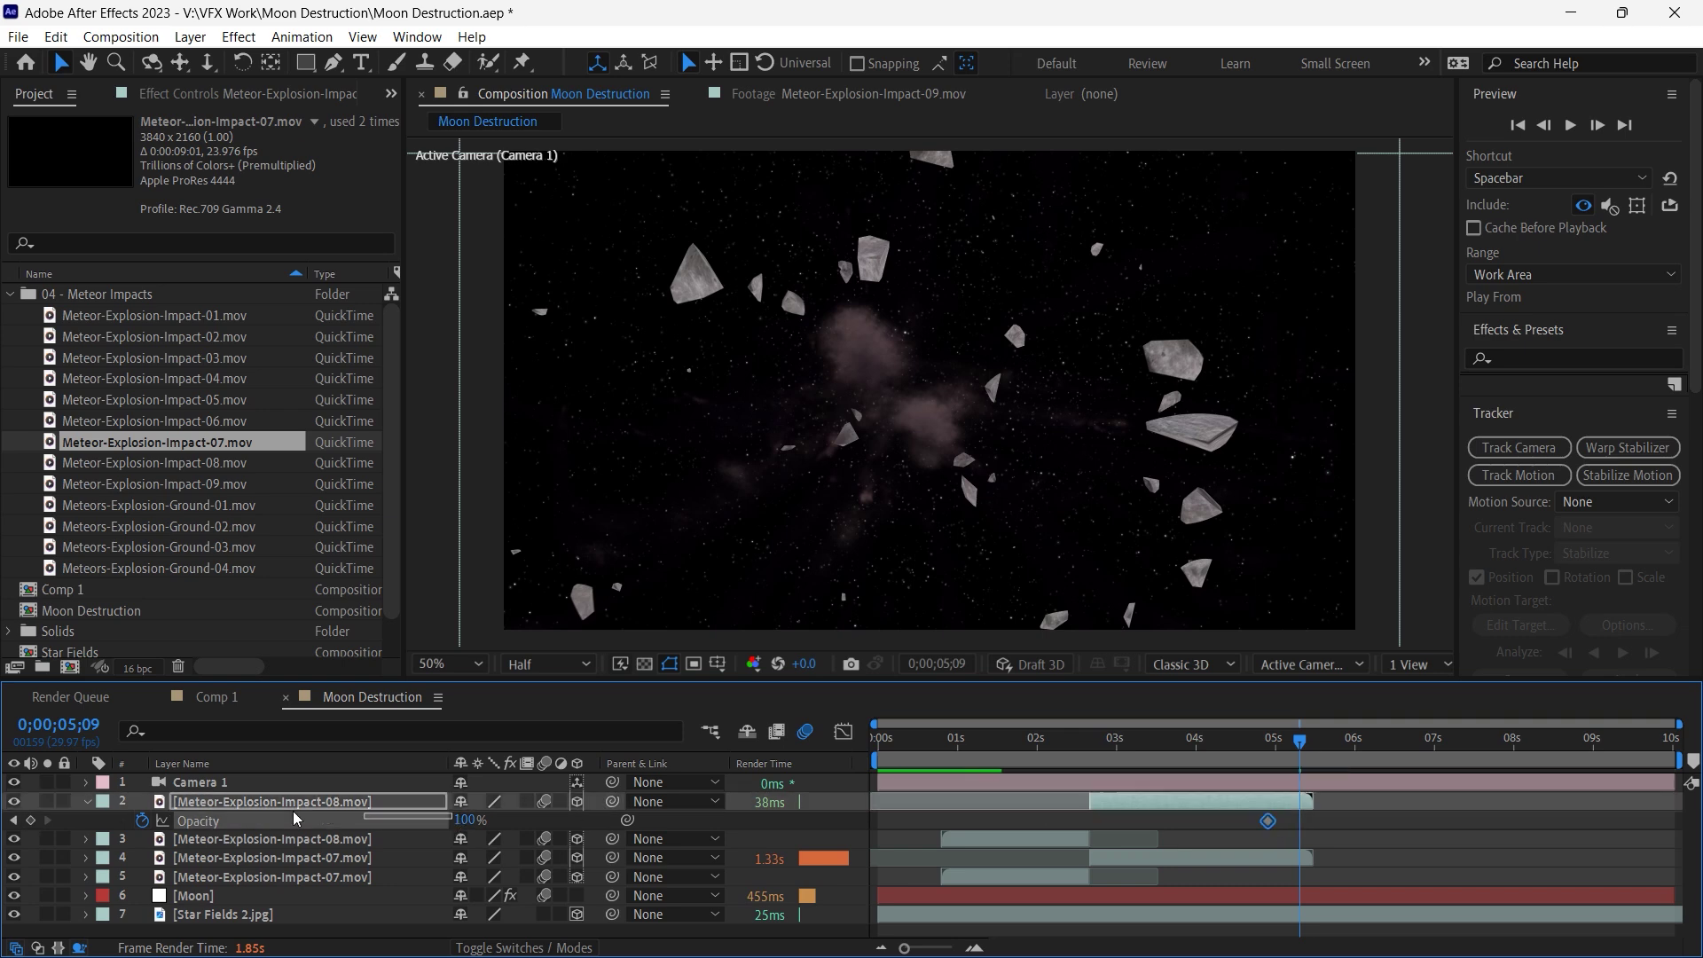
left_click_drag(459, 820, 426, 820)
left_click_drag(1300, 820, 1340, 822)
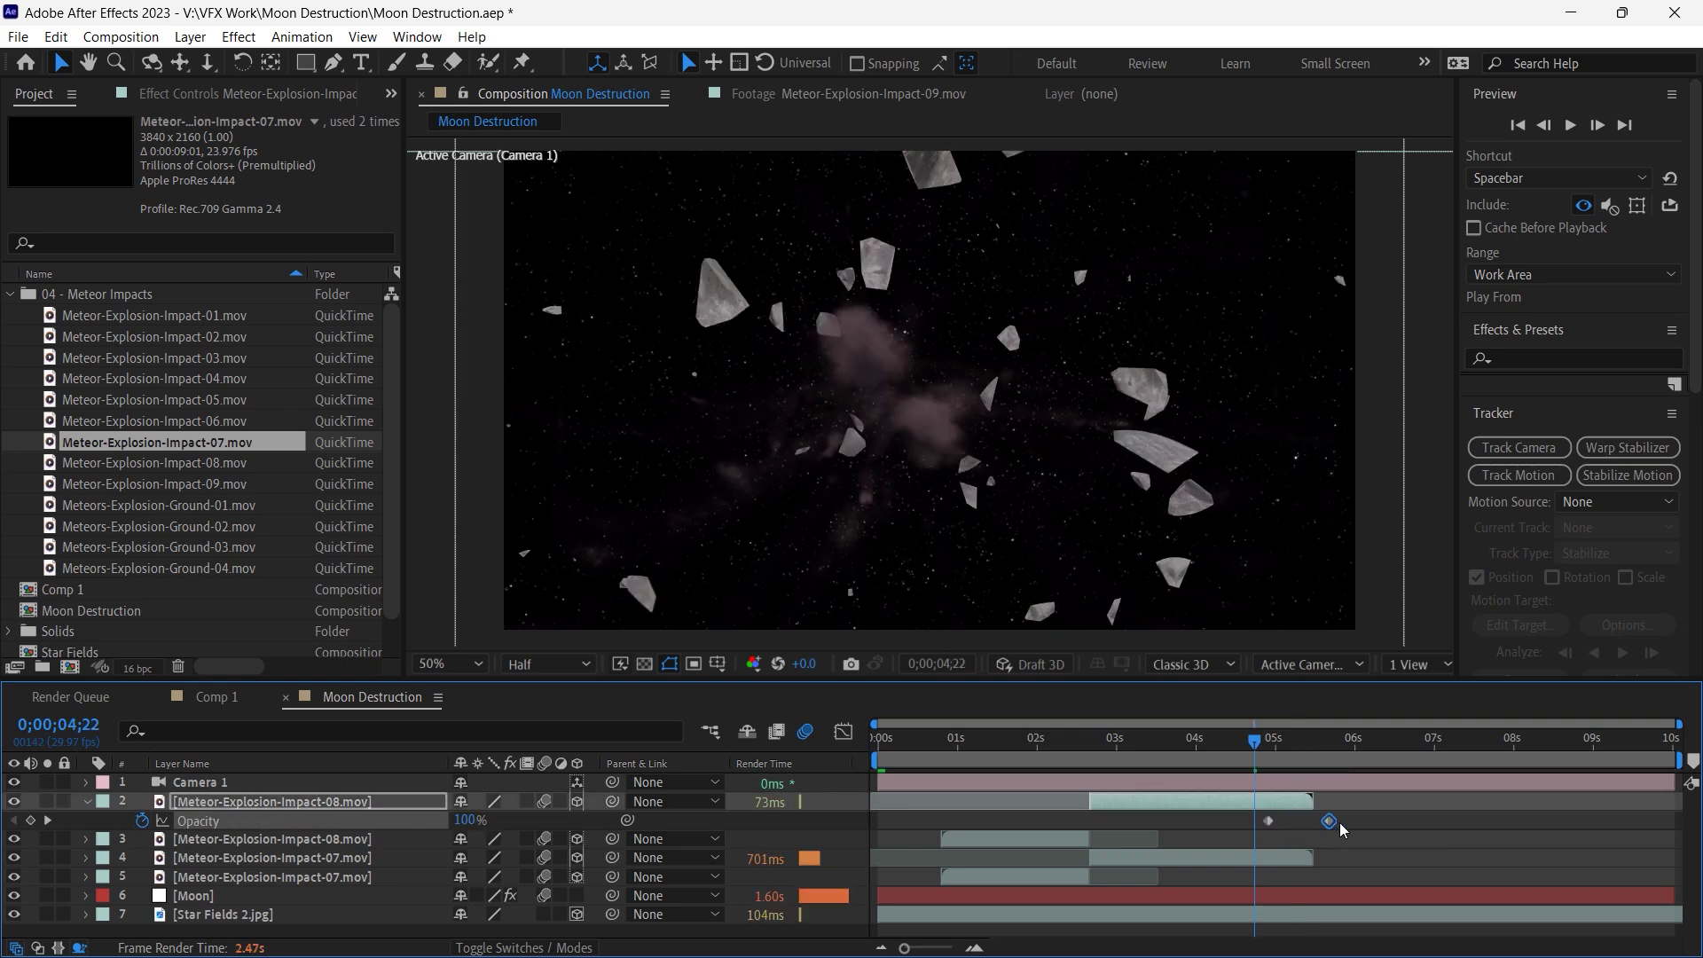
Preview the smoke's fade-out, replaying it from 0;00;04;18.
key("space")
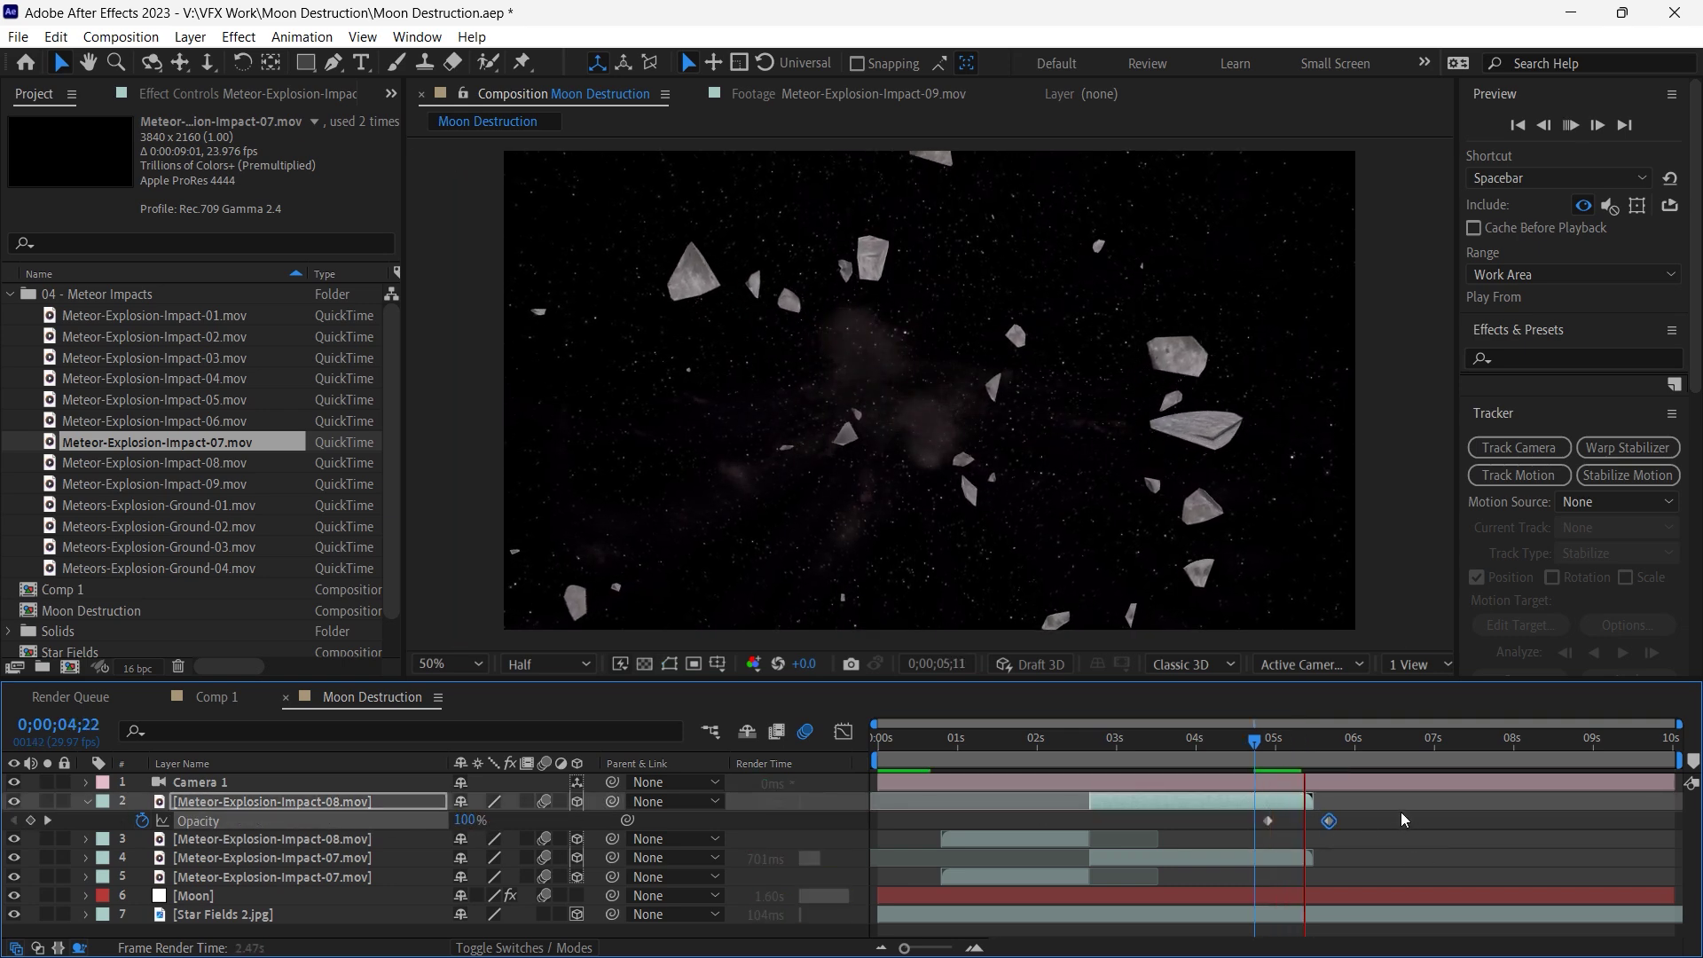
left_click(1245, 737)
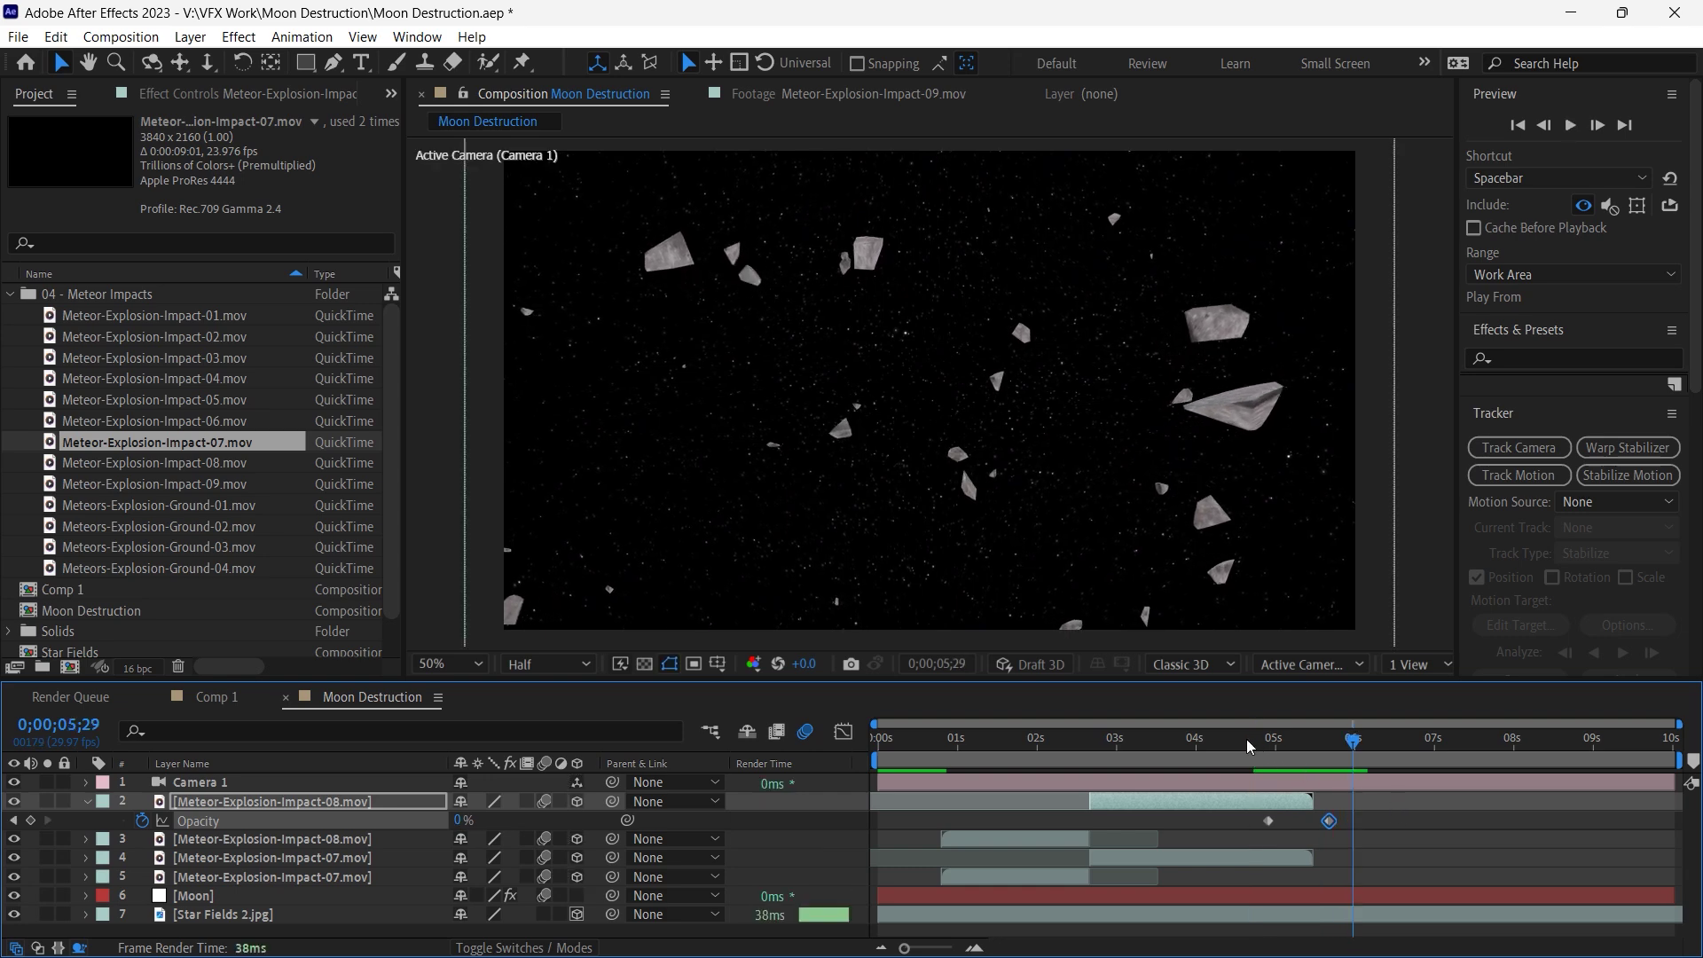
key("space")
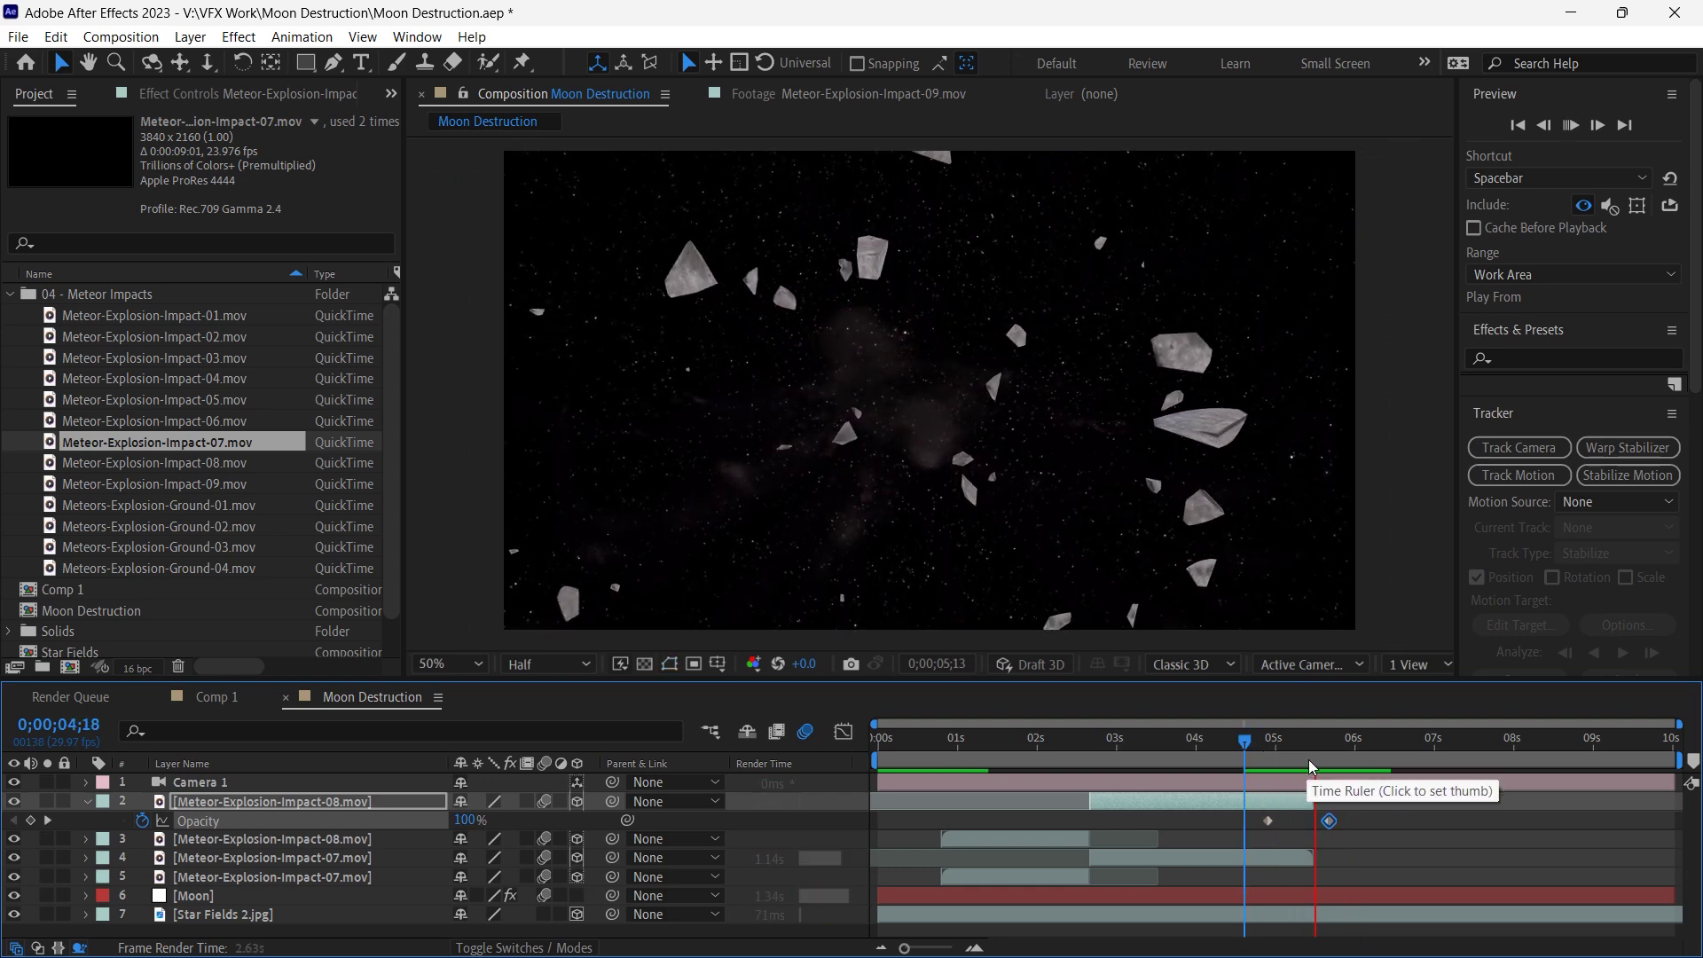
Move the second Meteor-Explosion-Impact-08 part's Opacity keyframes earlier, to about 3;26 and 5;15, and preview the smoke's fade-out.
left_click(1267, 821)
left_click_drag(1236, 819, 1182, 817)
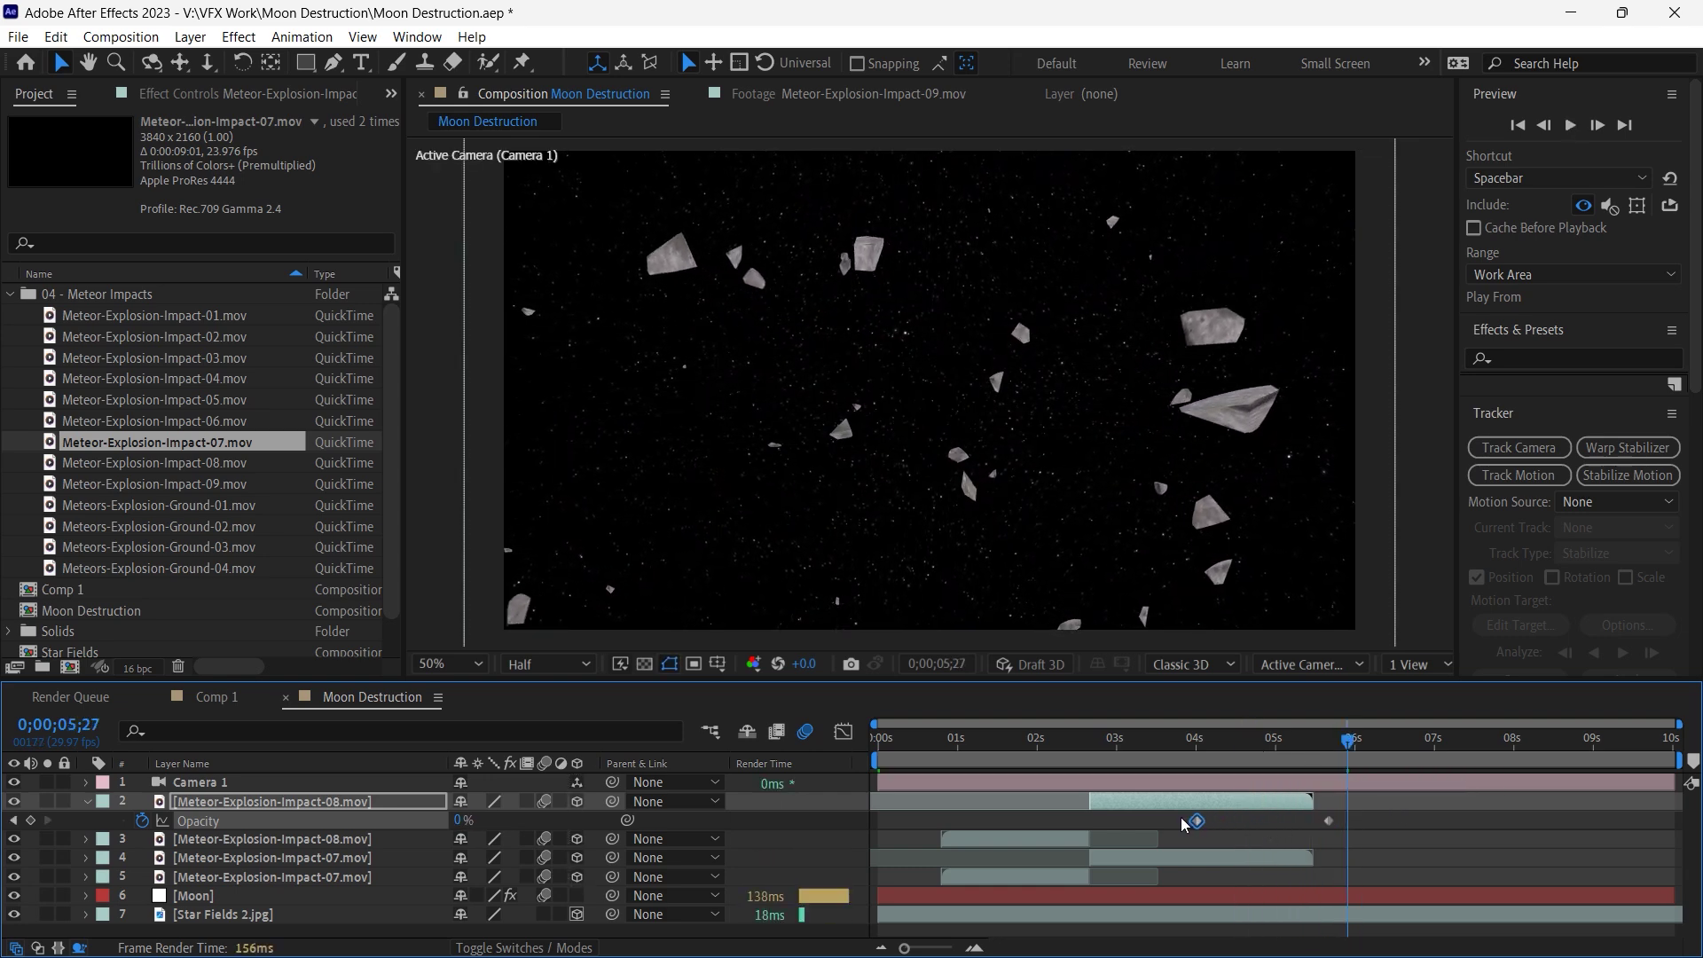
left_click(1172, 739)
key("space")
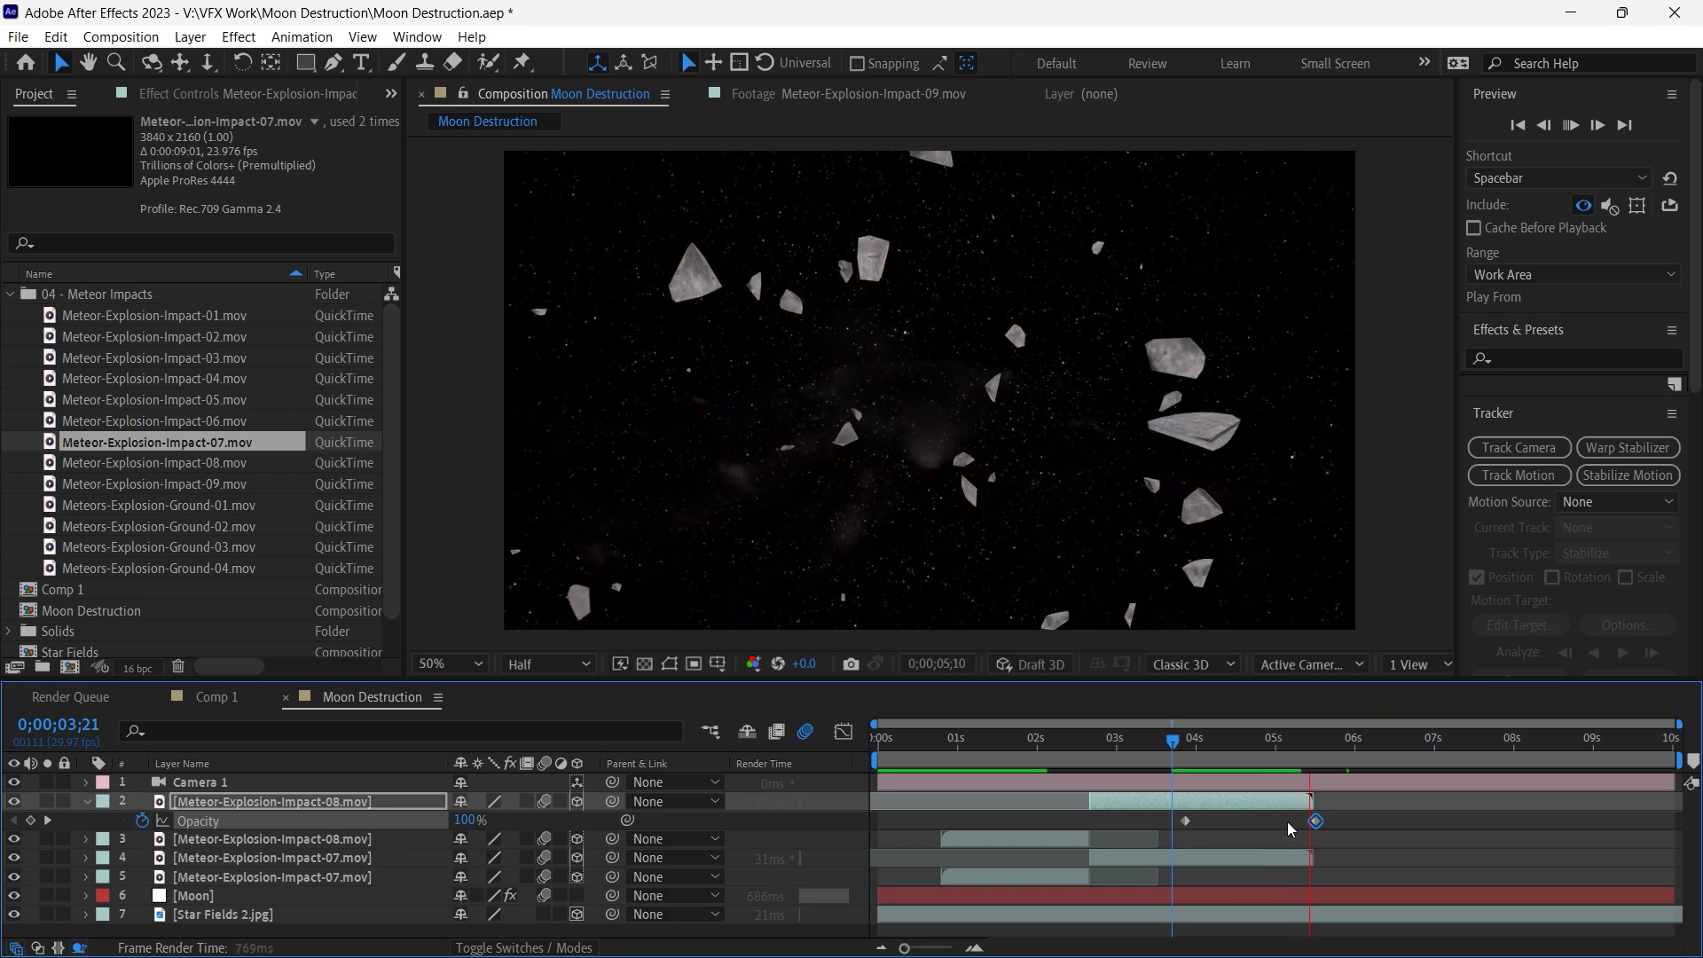
key("space")
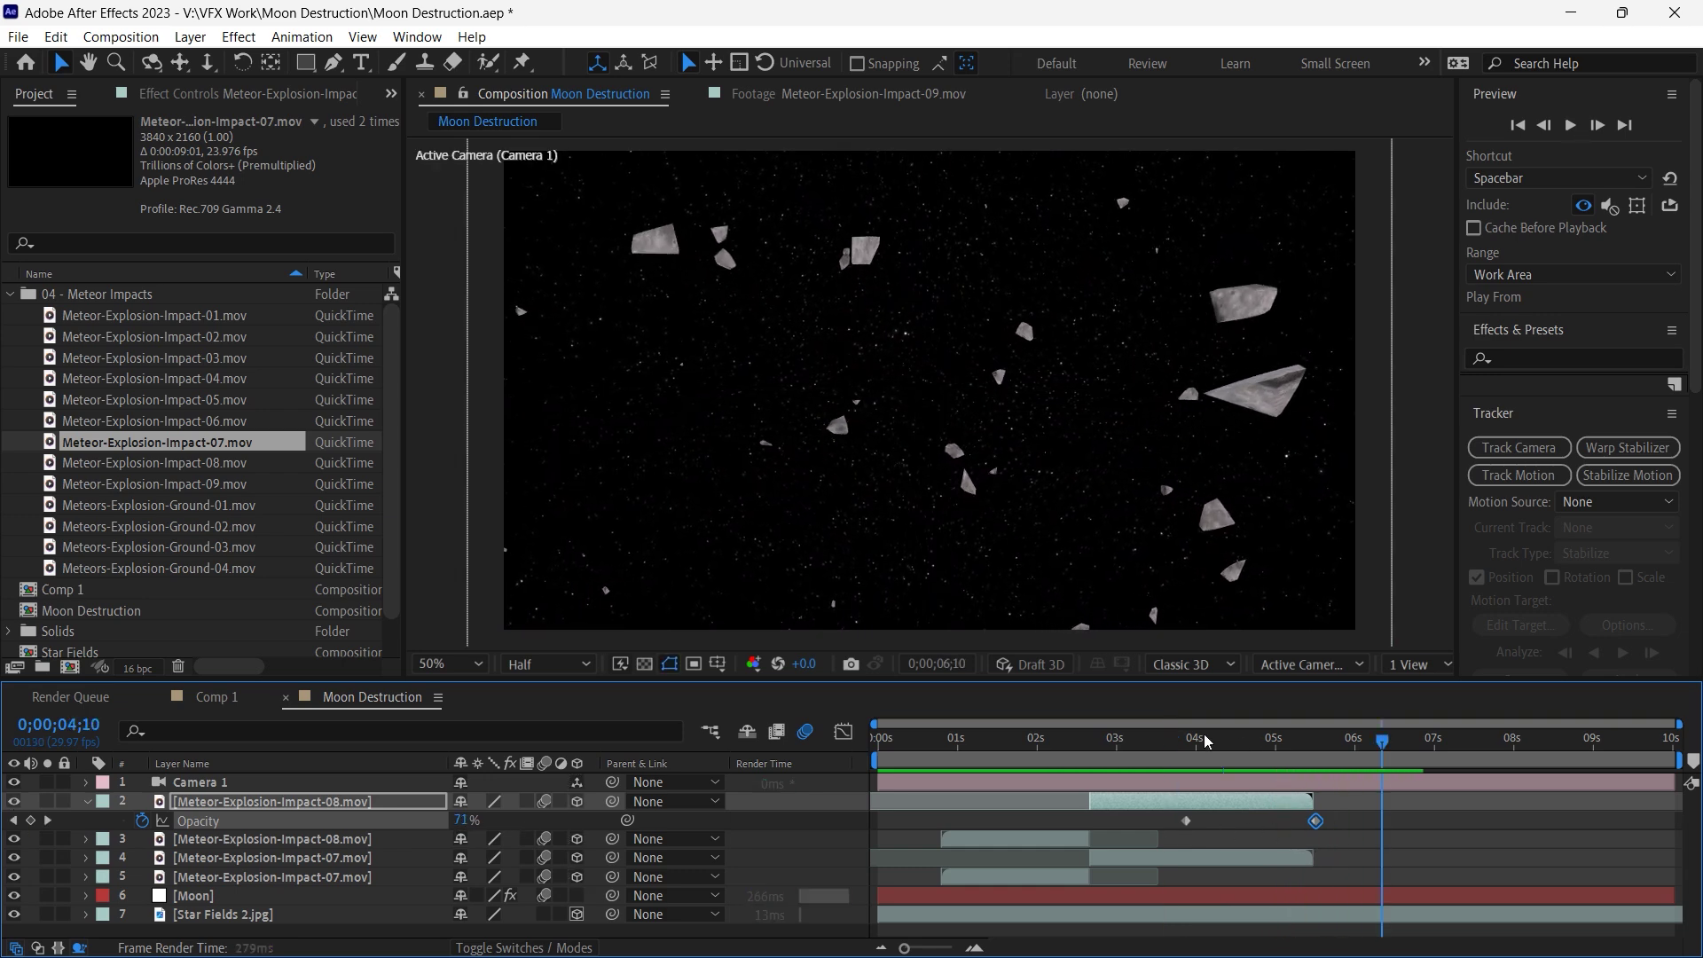
Fade out the second Meteor-Explosion-Impact-07 part with Opacity keyframes, from 100% at 0;00;03;26 to the end of the fade at about 5;15.
left_click(1189, 741)
left_click(1207, 859)
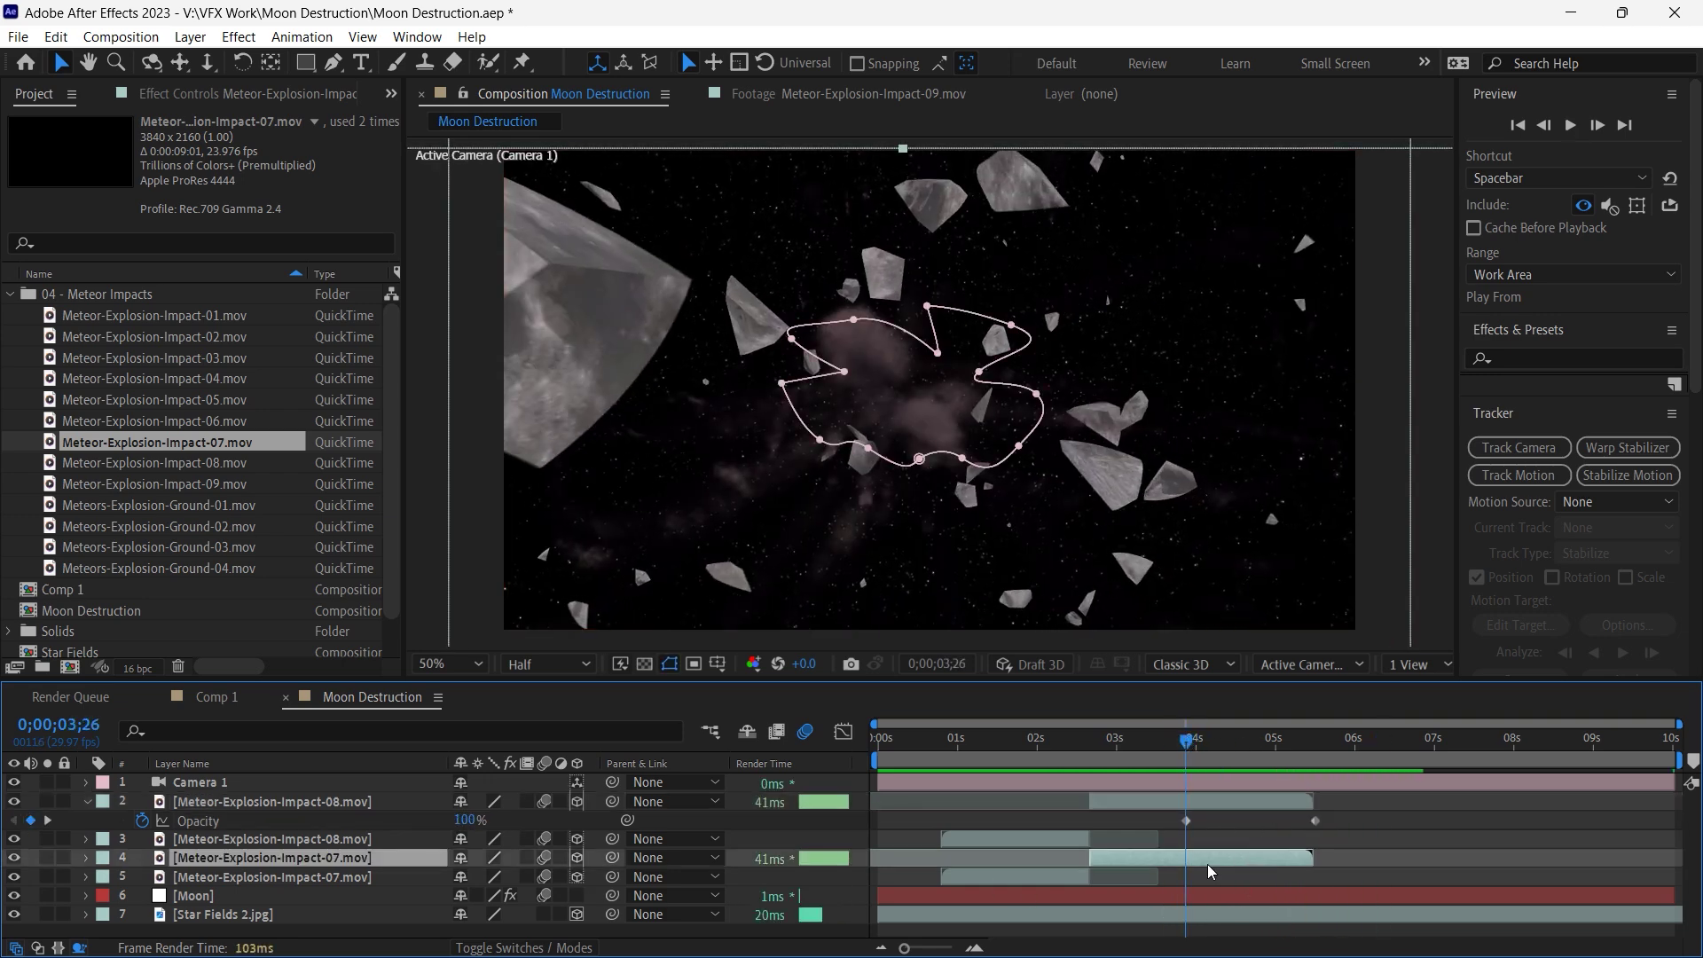
key("t")
left_click(141, 877)
left_click(1313, 742)
left_click_drag(462, 878, 425, 877)
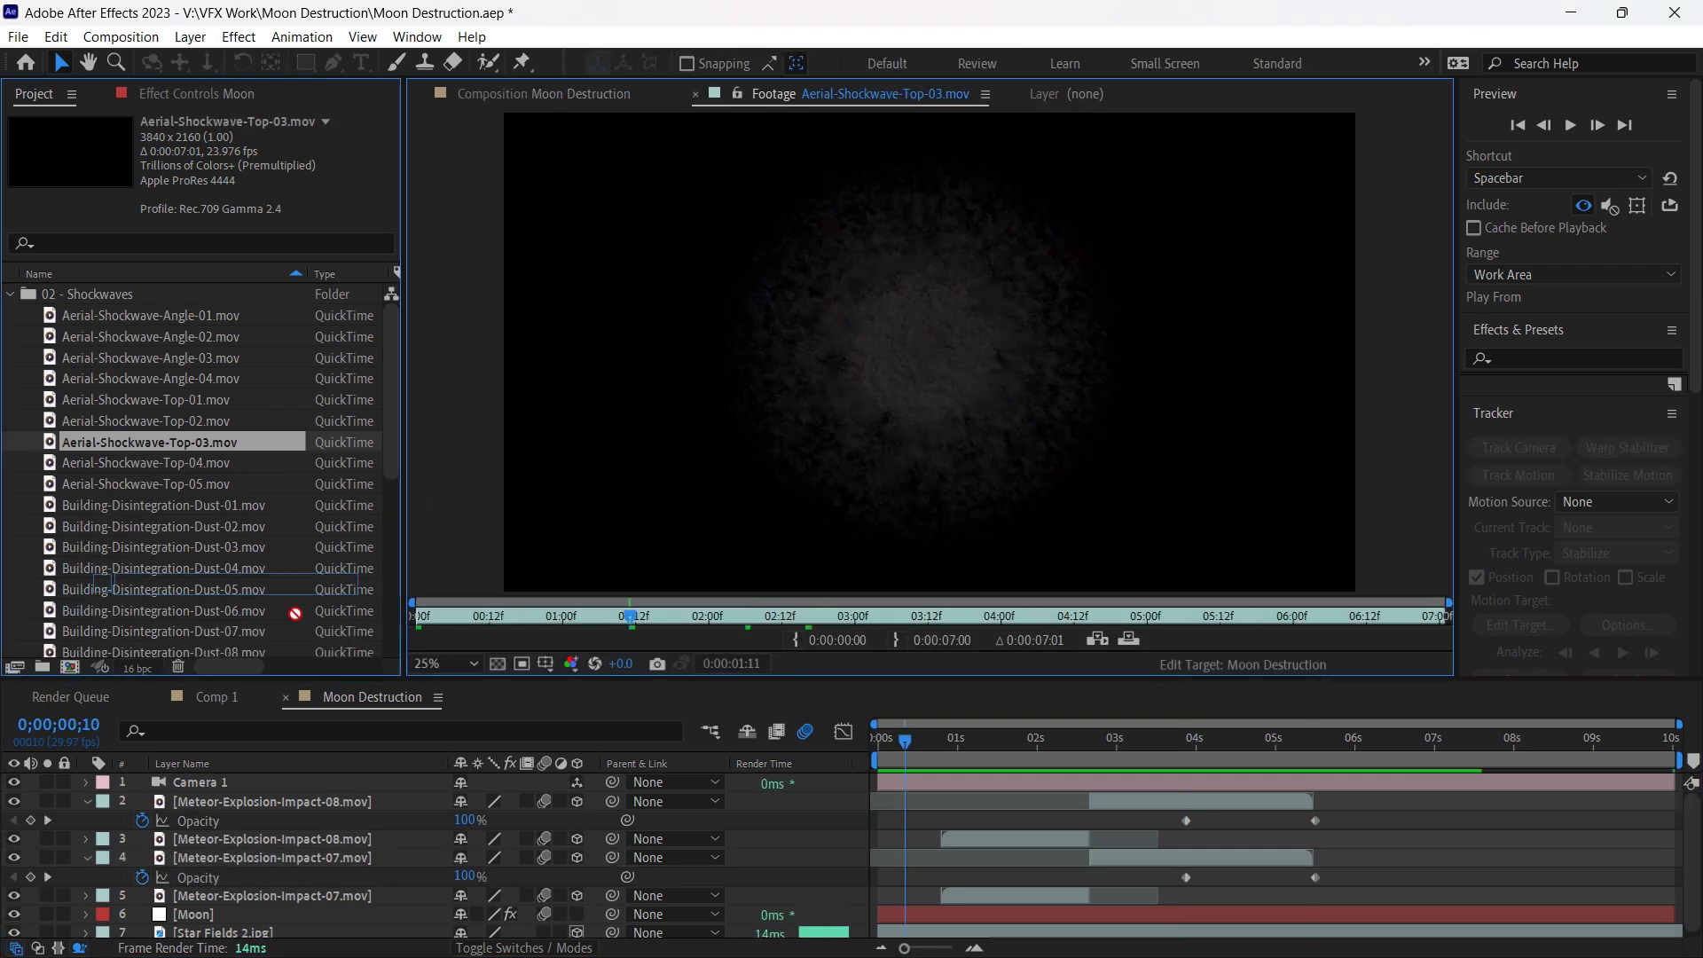
Add Aerial-Shockwave-Top-03.mov as the uppermost layer of the Moon Destruction composition and slide it to begin before the composition start.
left_click(257, 780)
key("ctrl+slash")
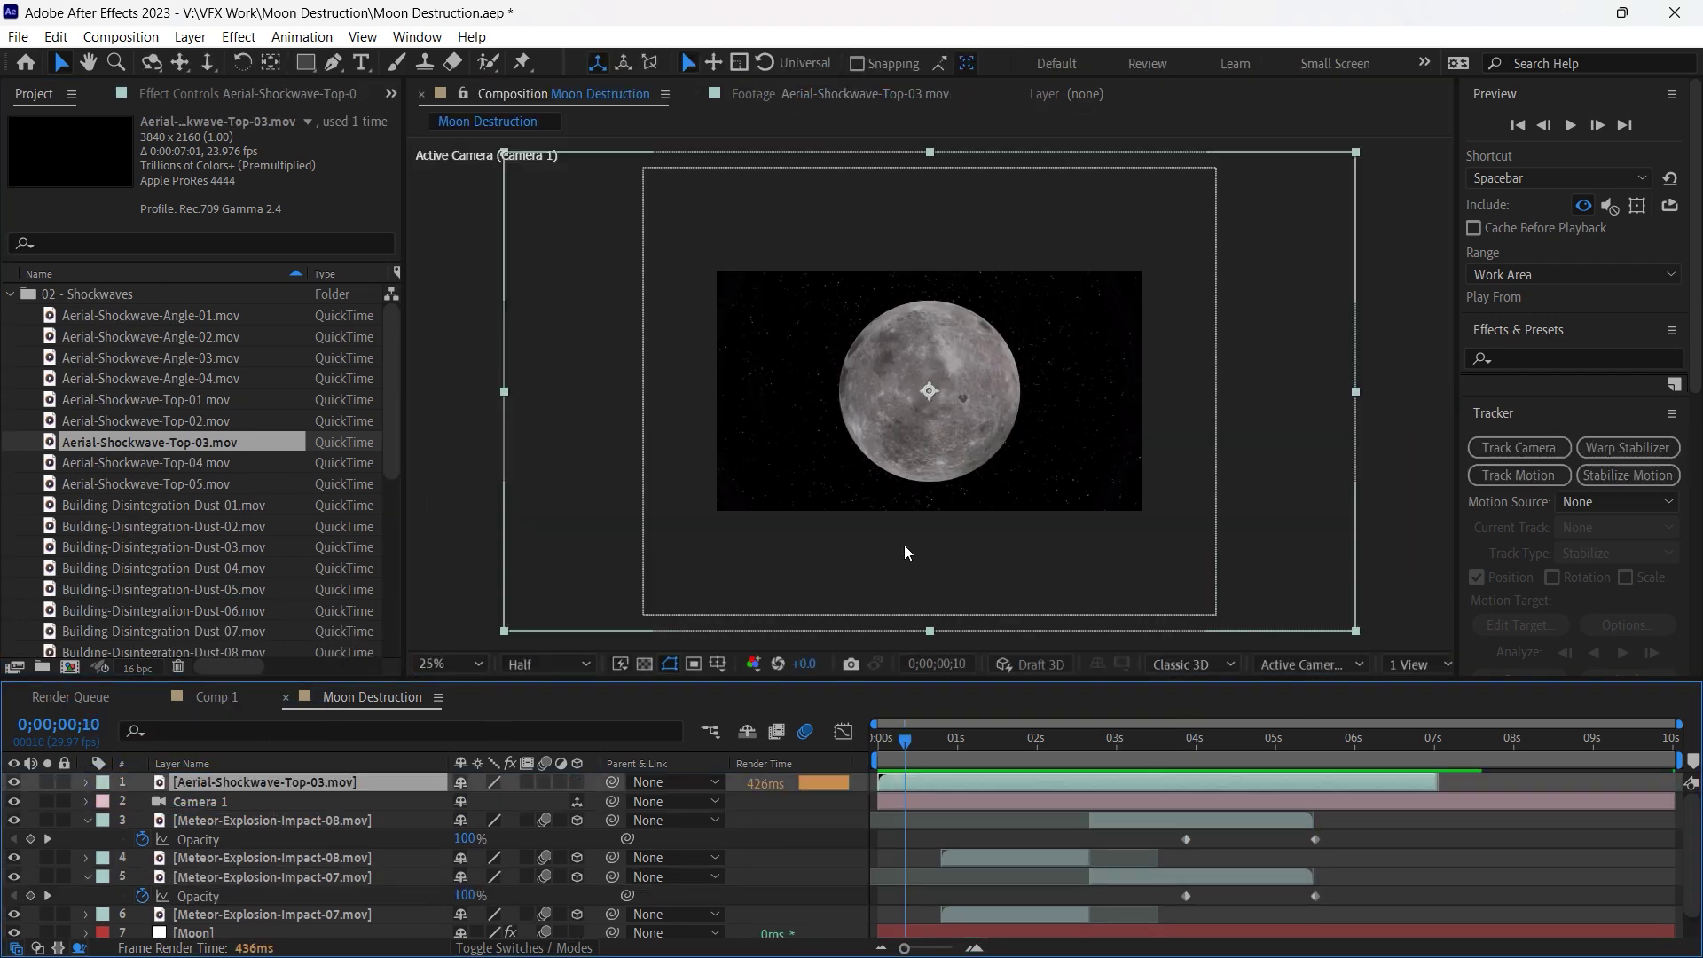
key("period")
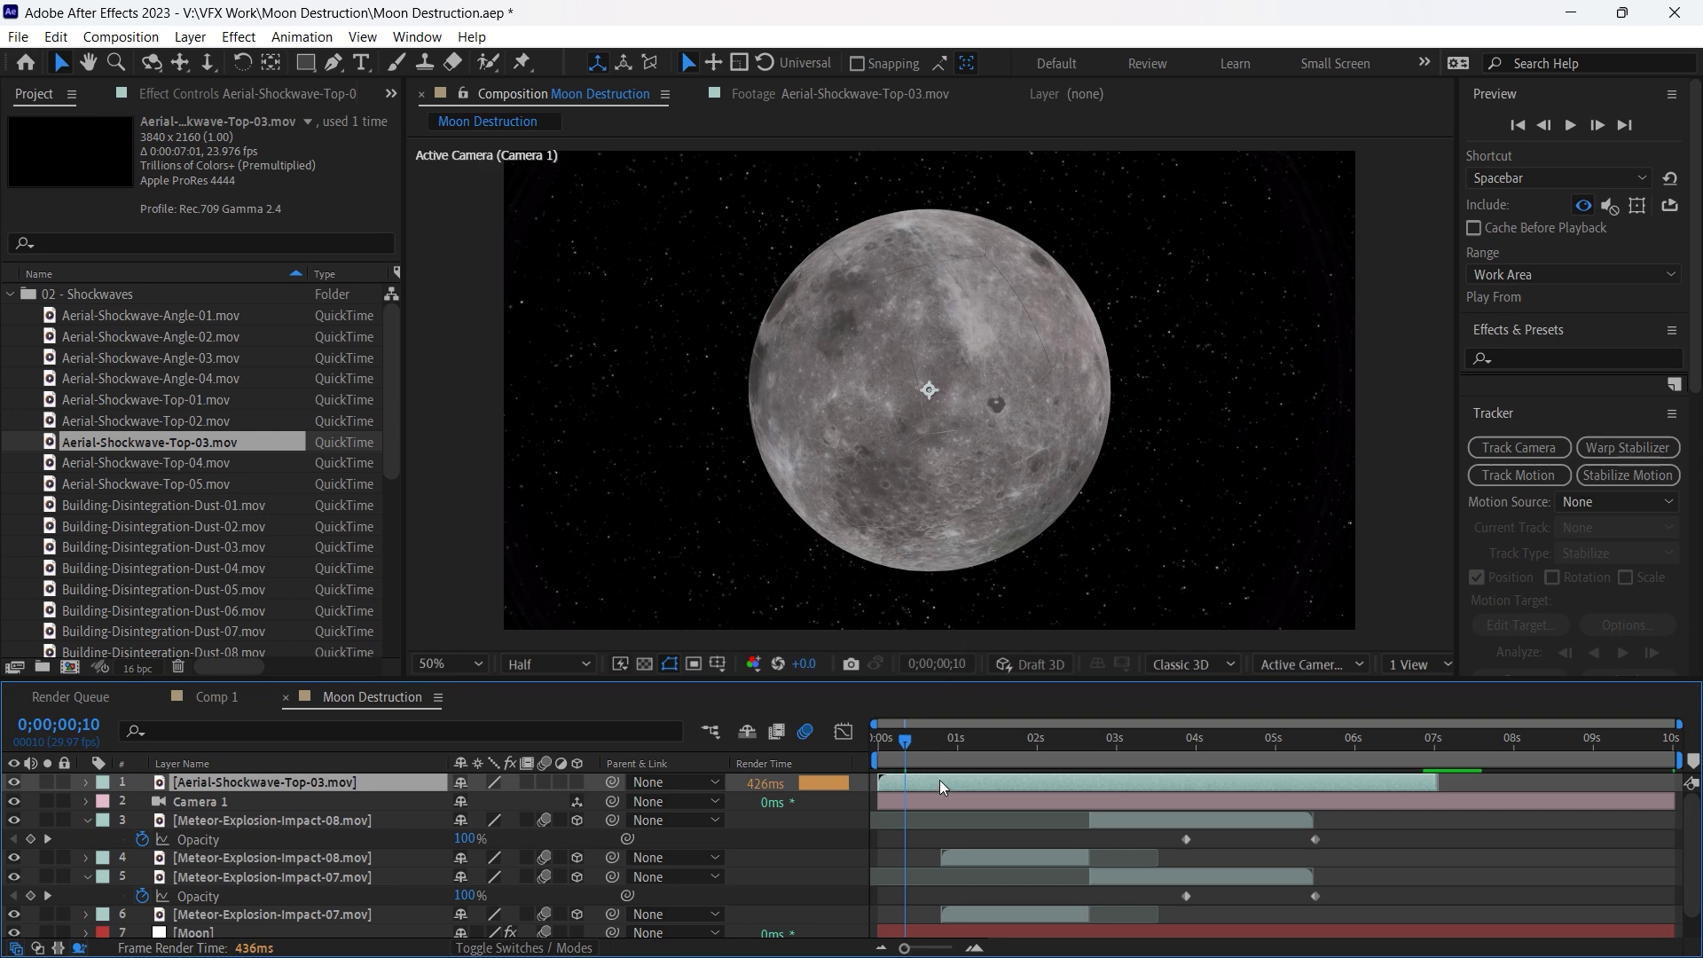
left_click_drag(924, 786, 879, 780)
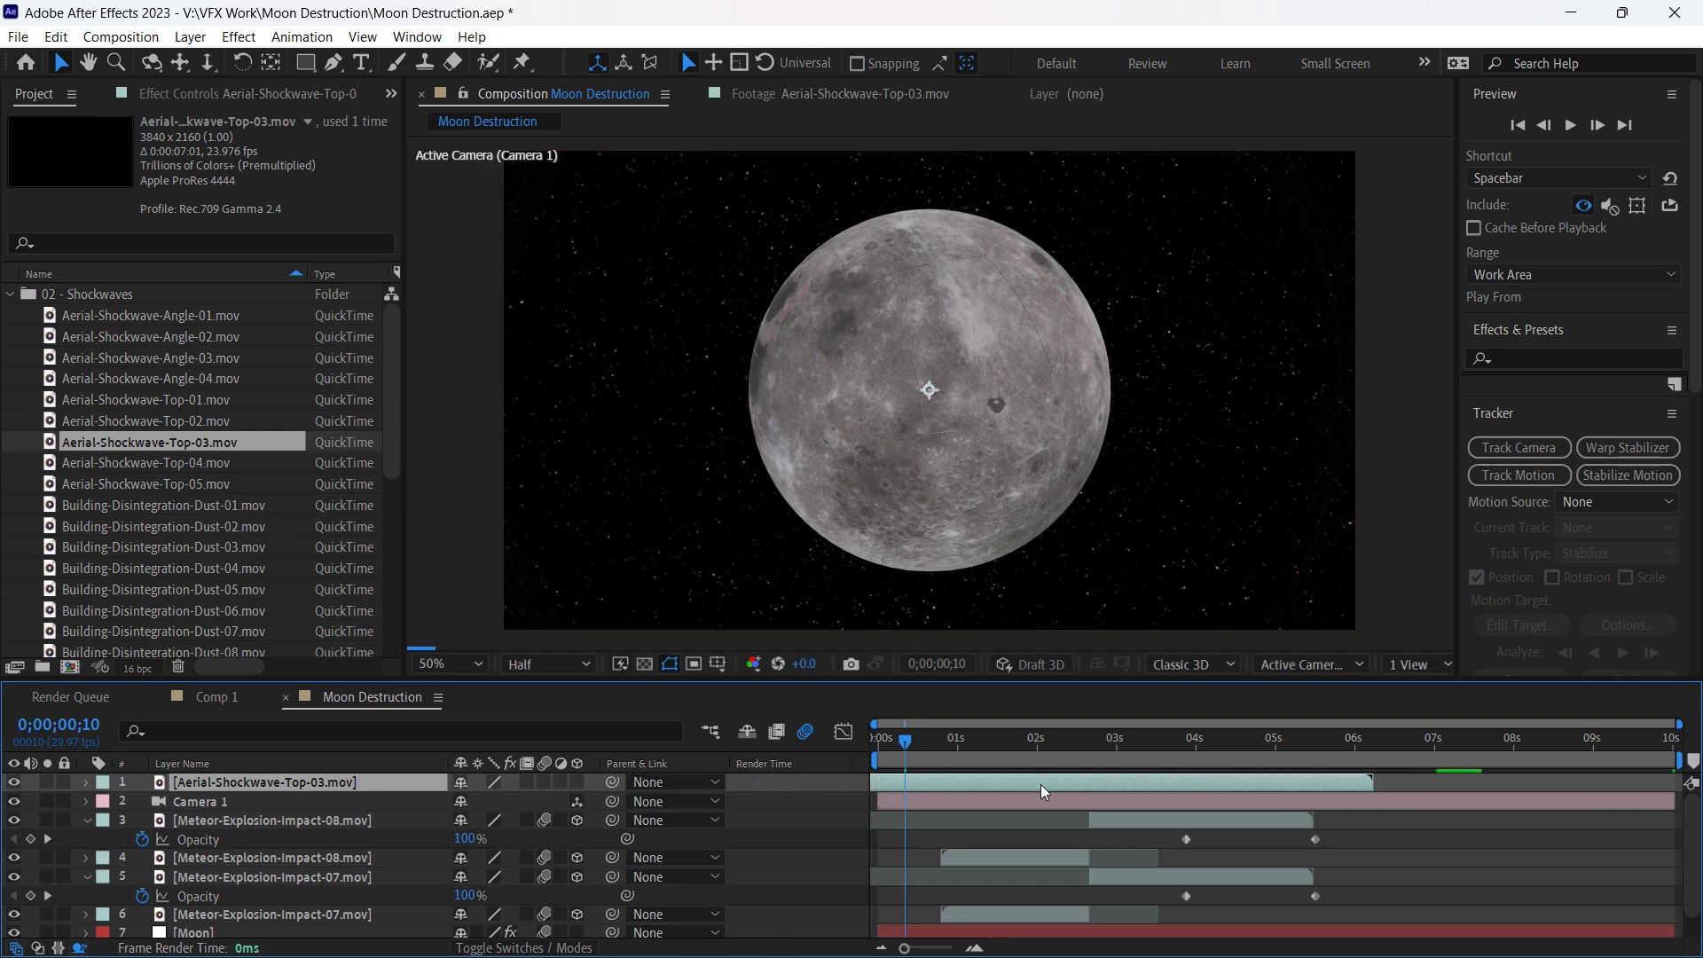
Scale the Aerial-Shockwave-Top-03 layer down to 23% and return to the start of the composition.
key("s")
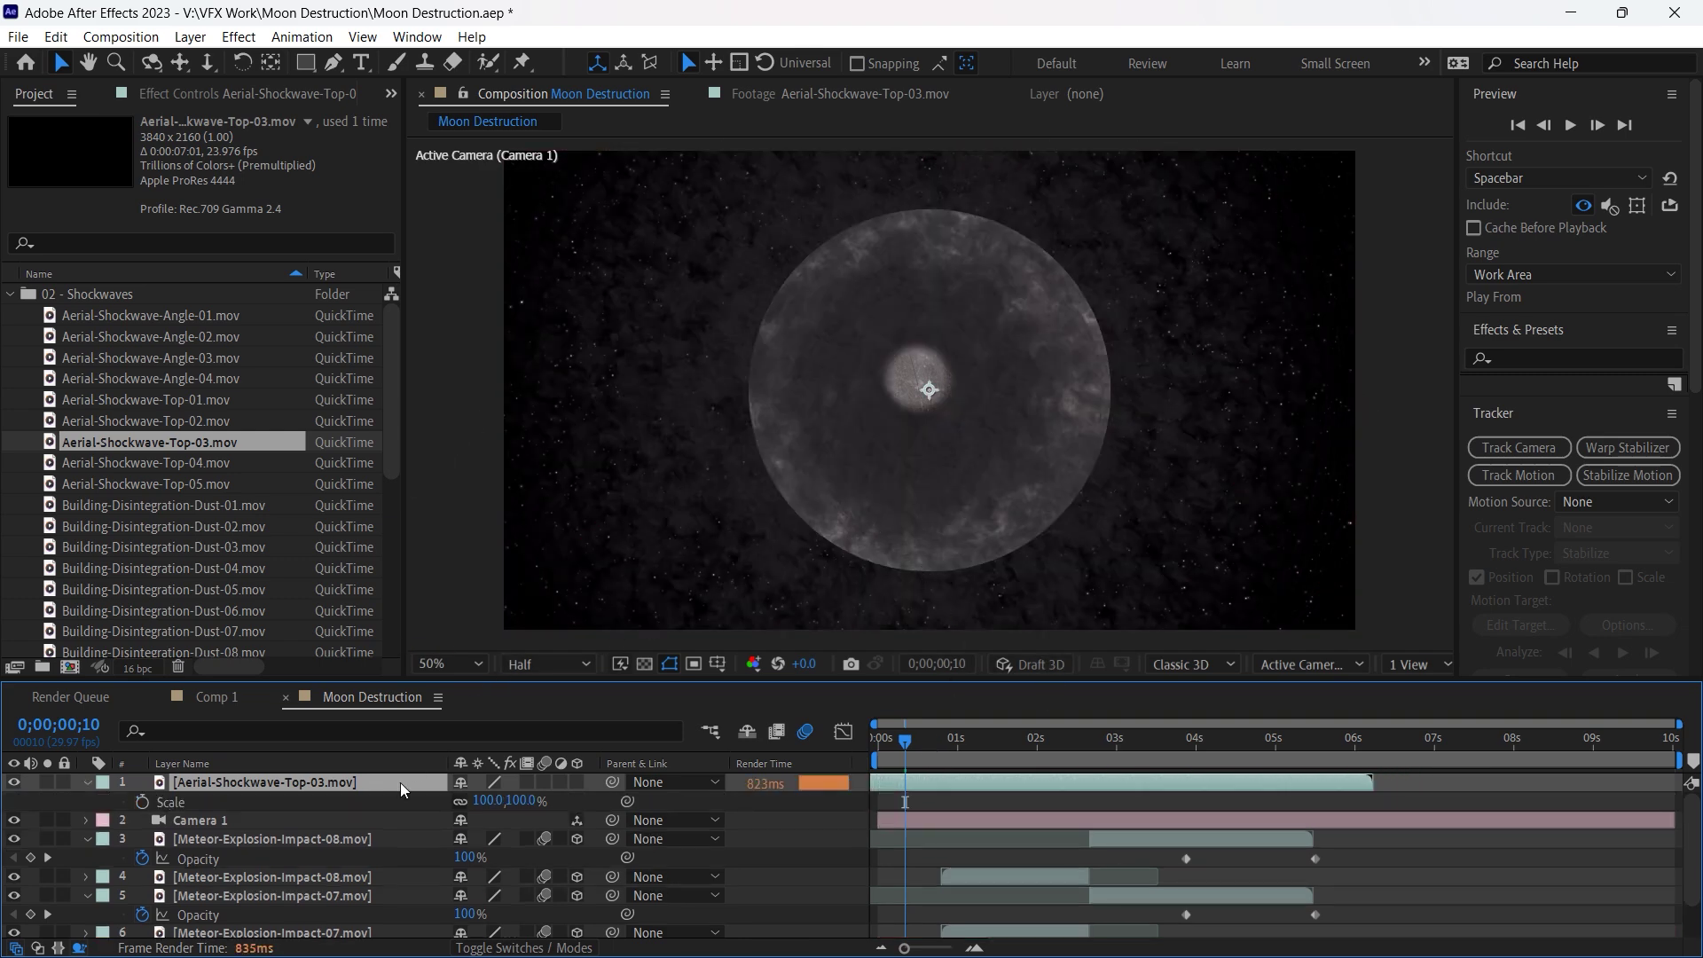
left_click_drag(488, 800, 390, 803)
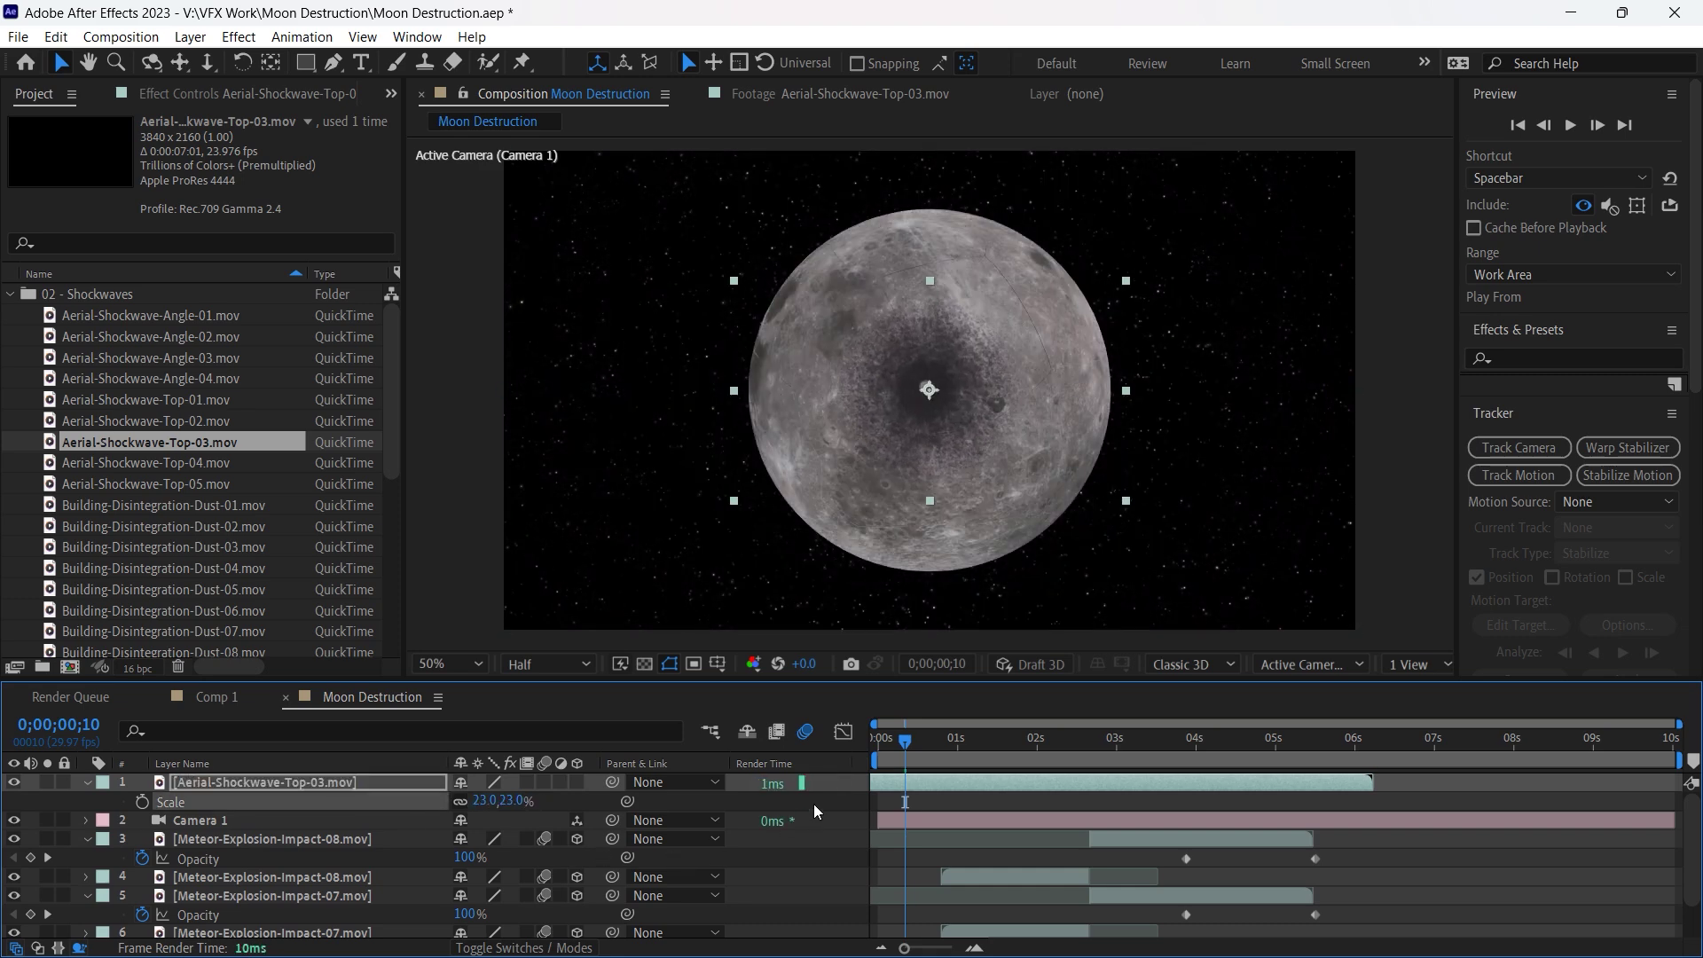
left_click_drag(904, 742, 809, 742)
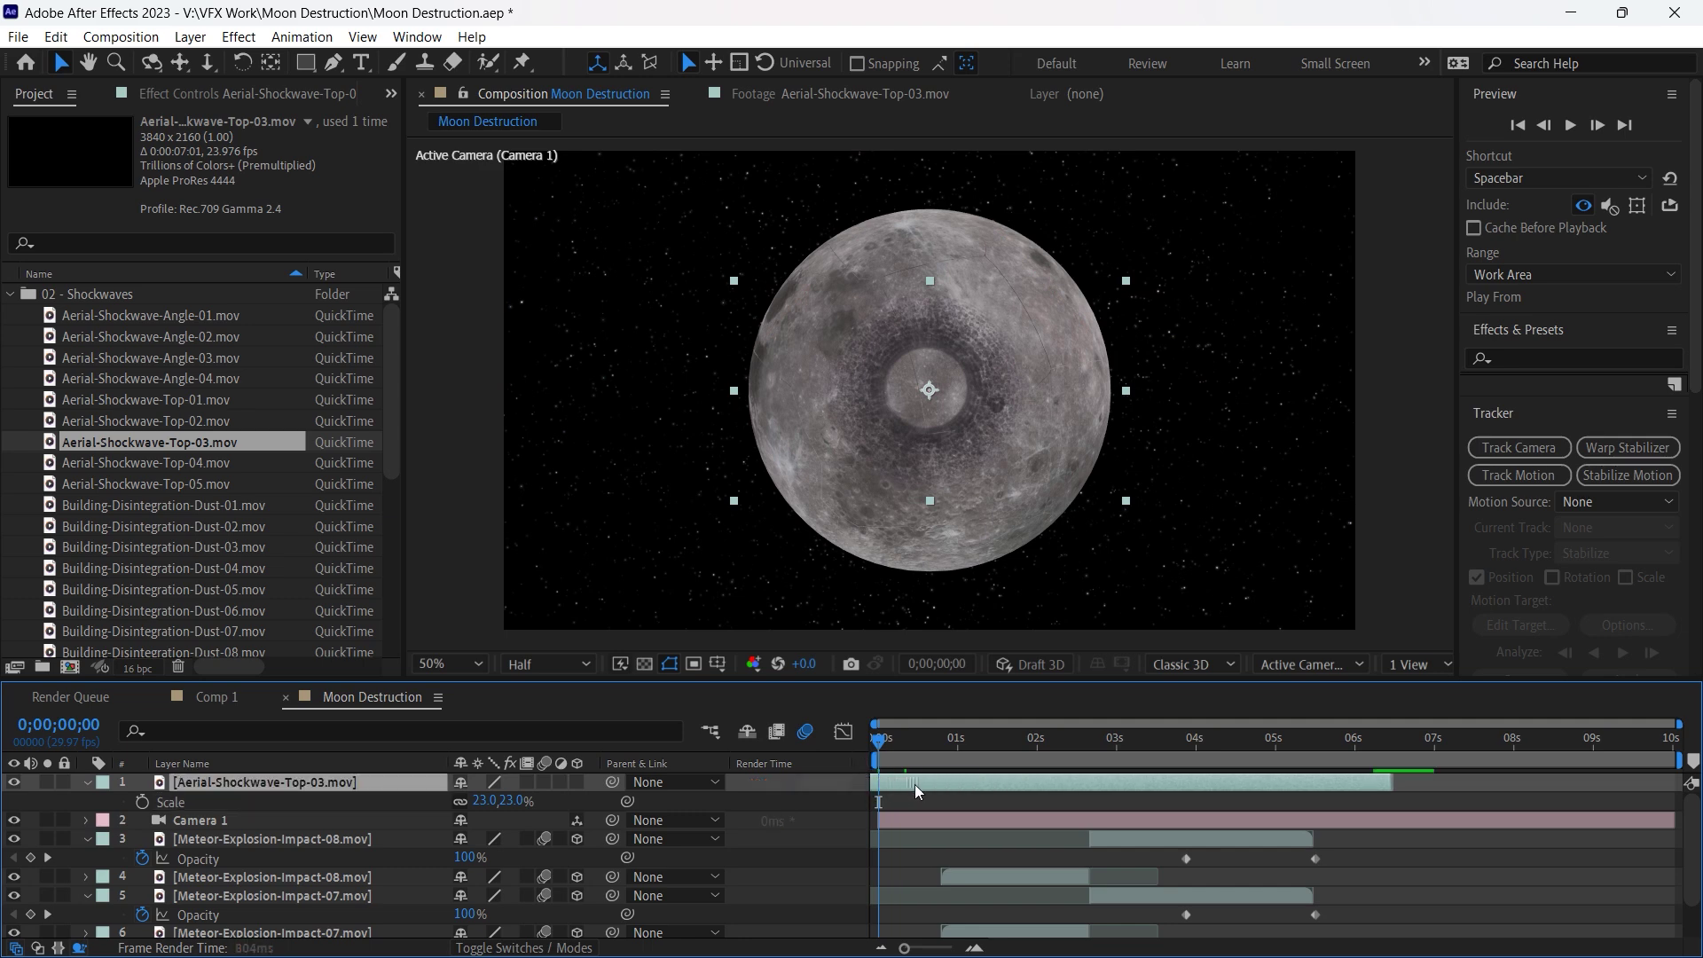
Speed up the Aerial-Shockwave-Top-03 layer with a Time Stretch factor of 25 and preview it from the start.
right_click(915, 784)
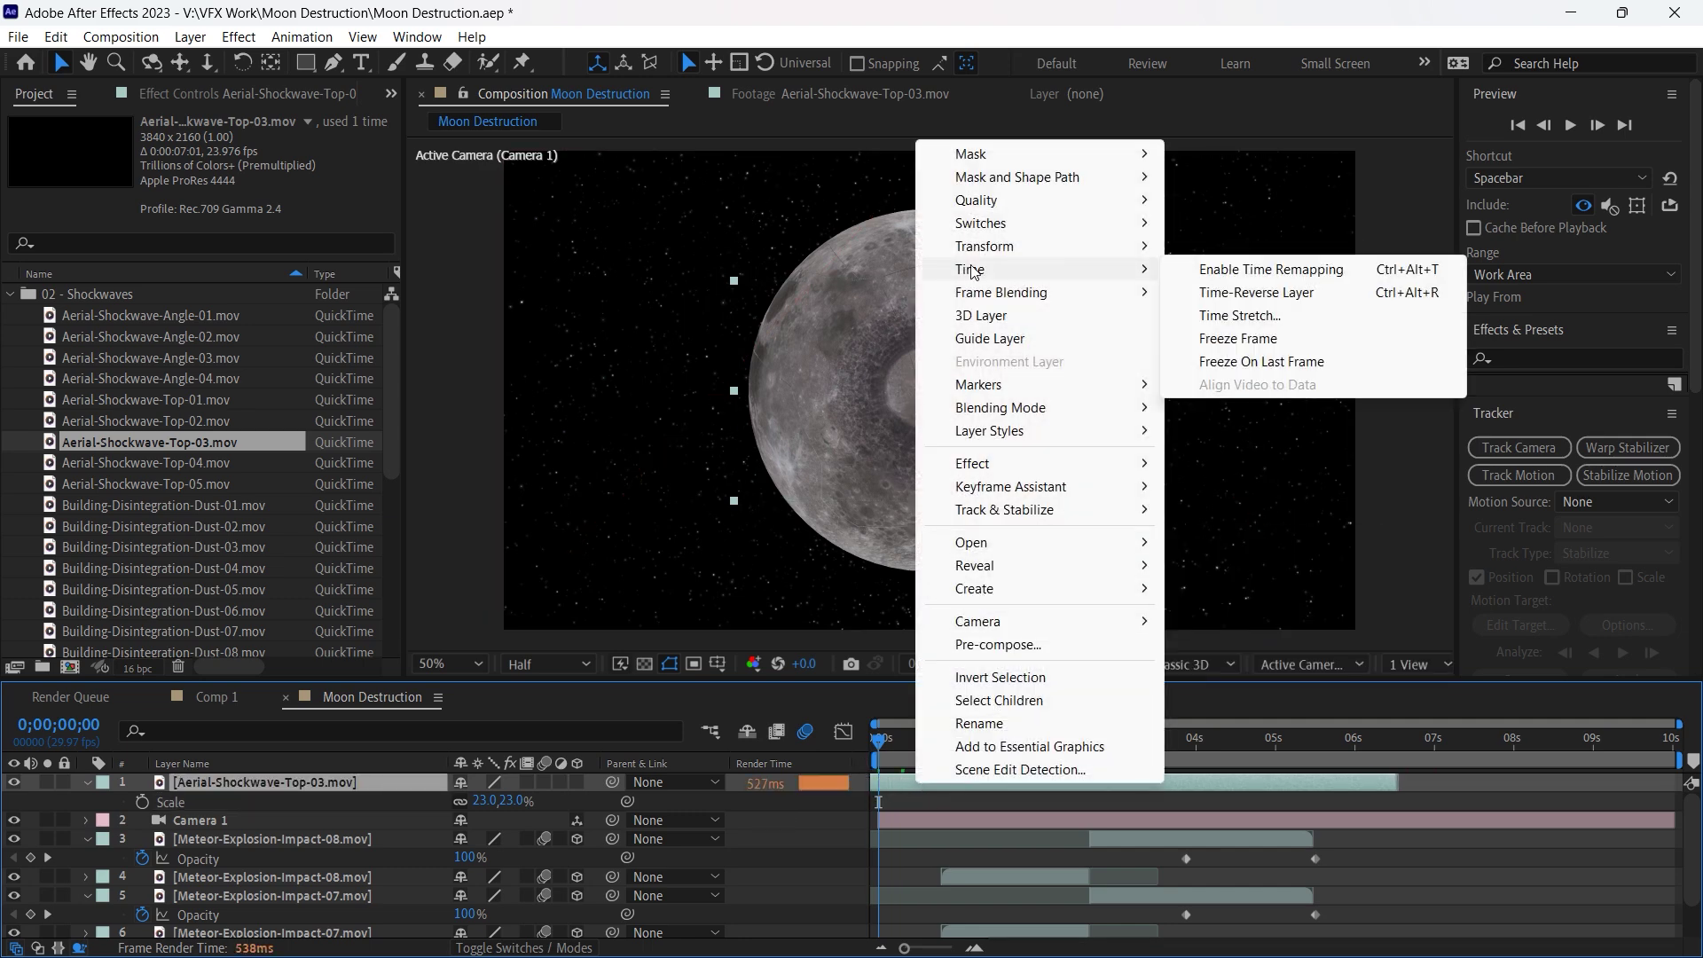
left_click(1319, 314)
type("25")
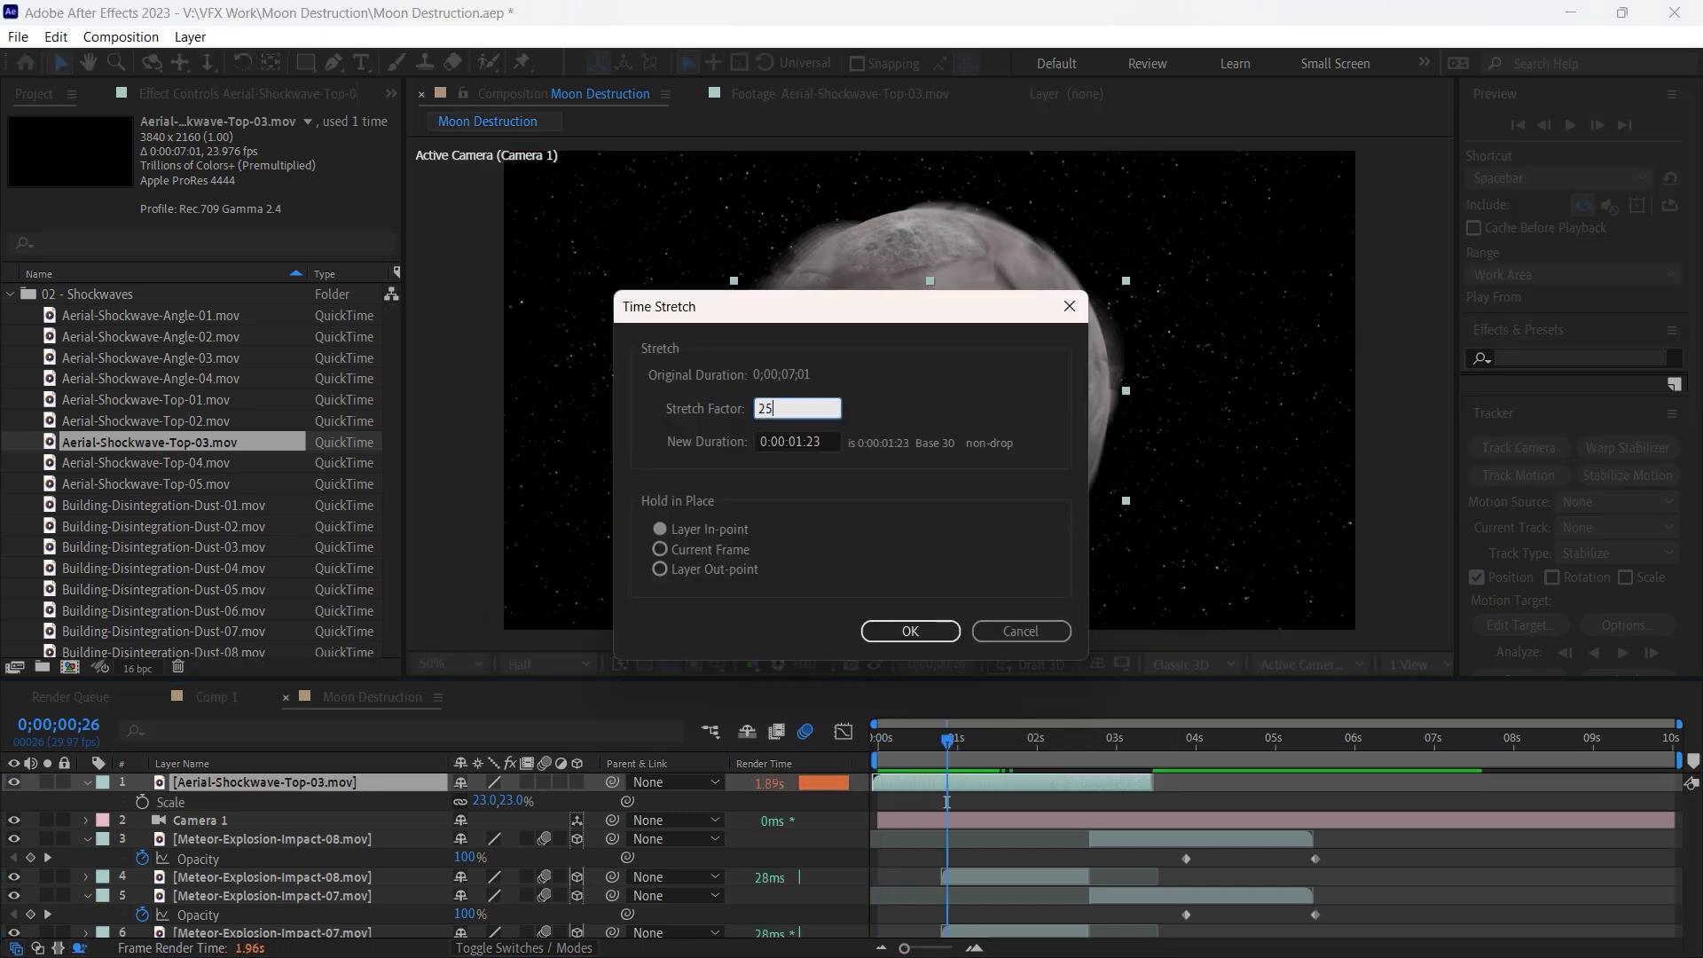
key("Return")
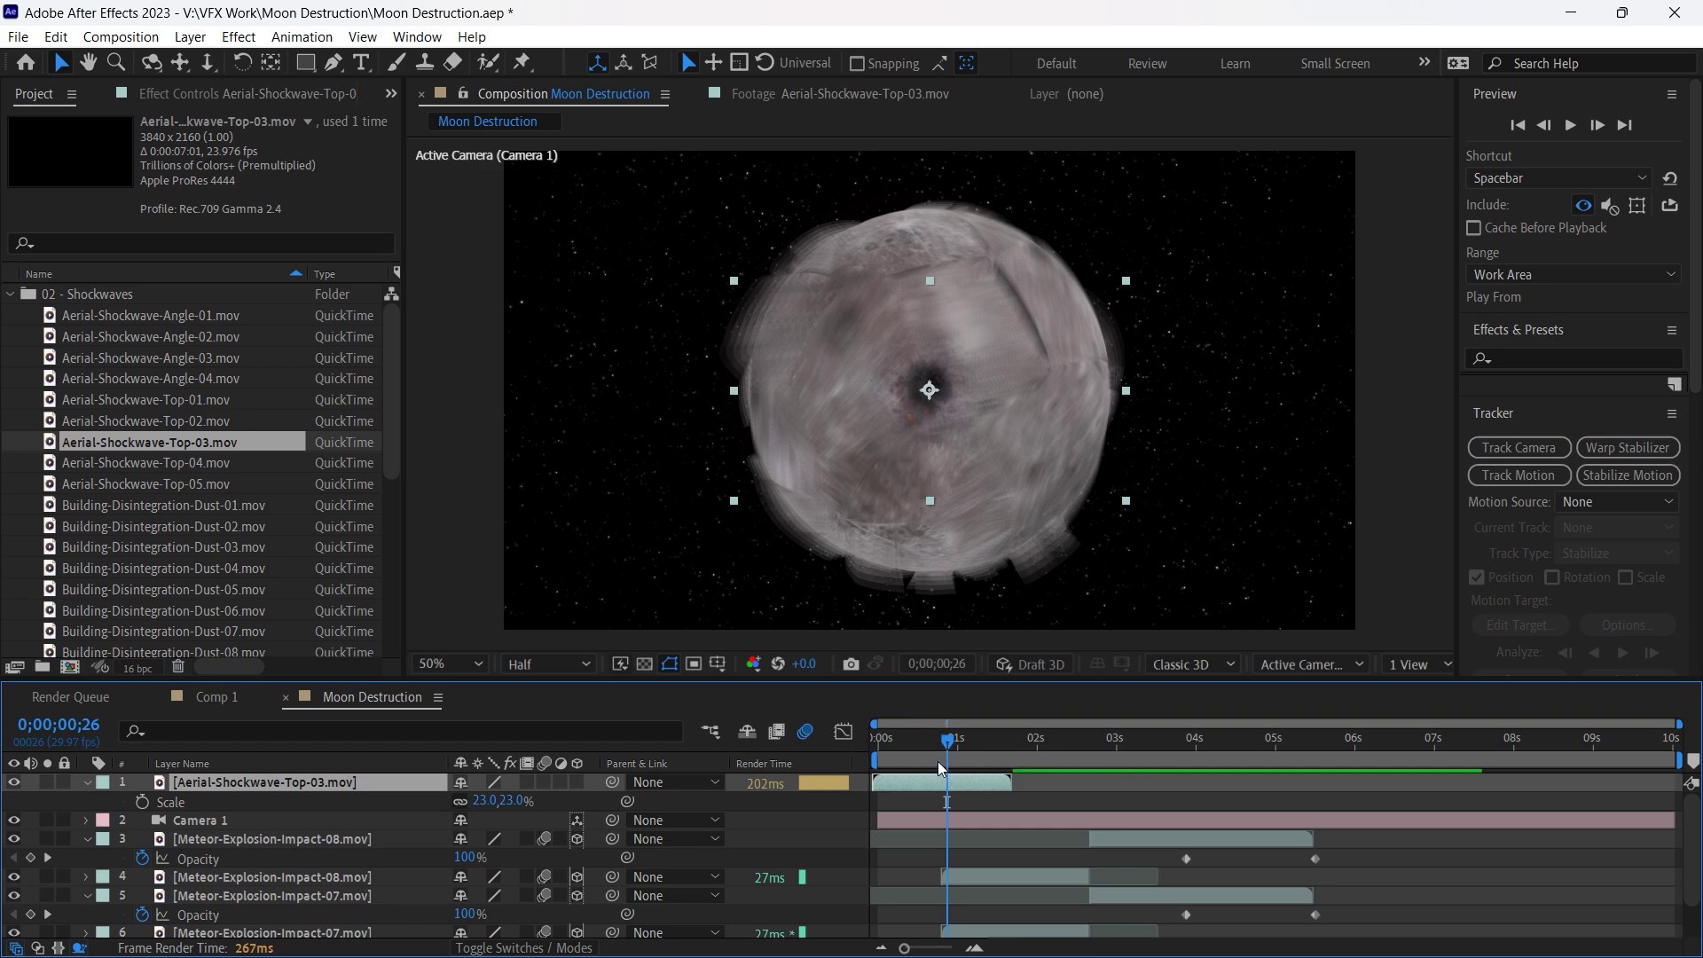
key("space")
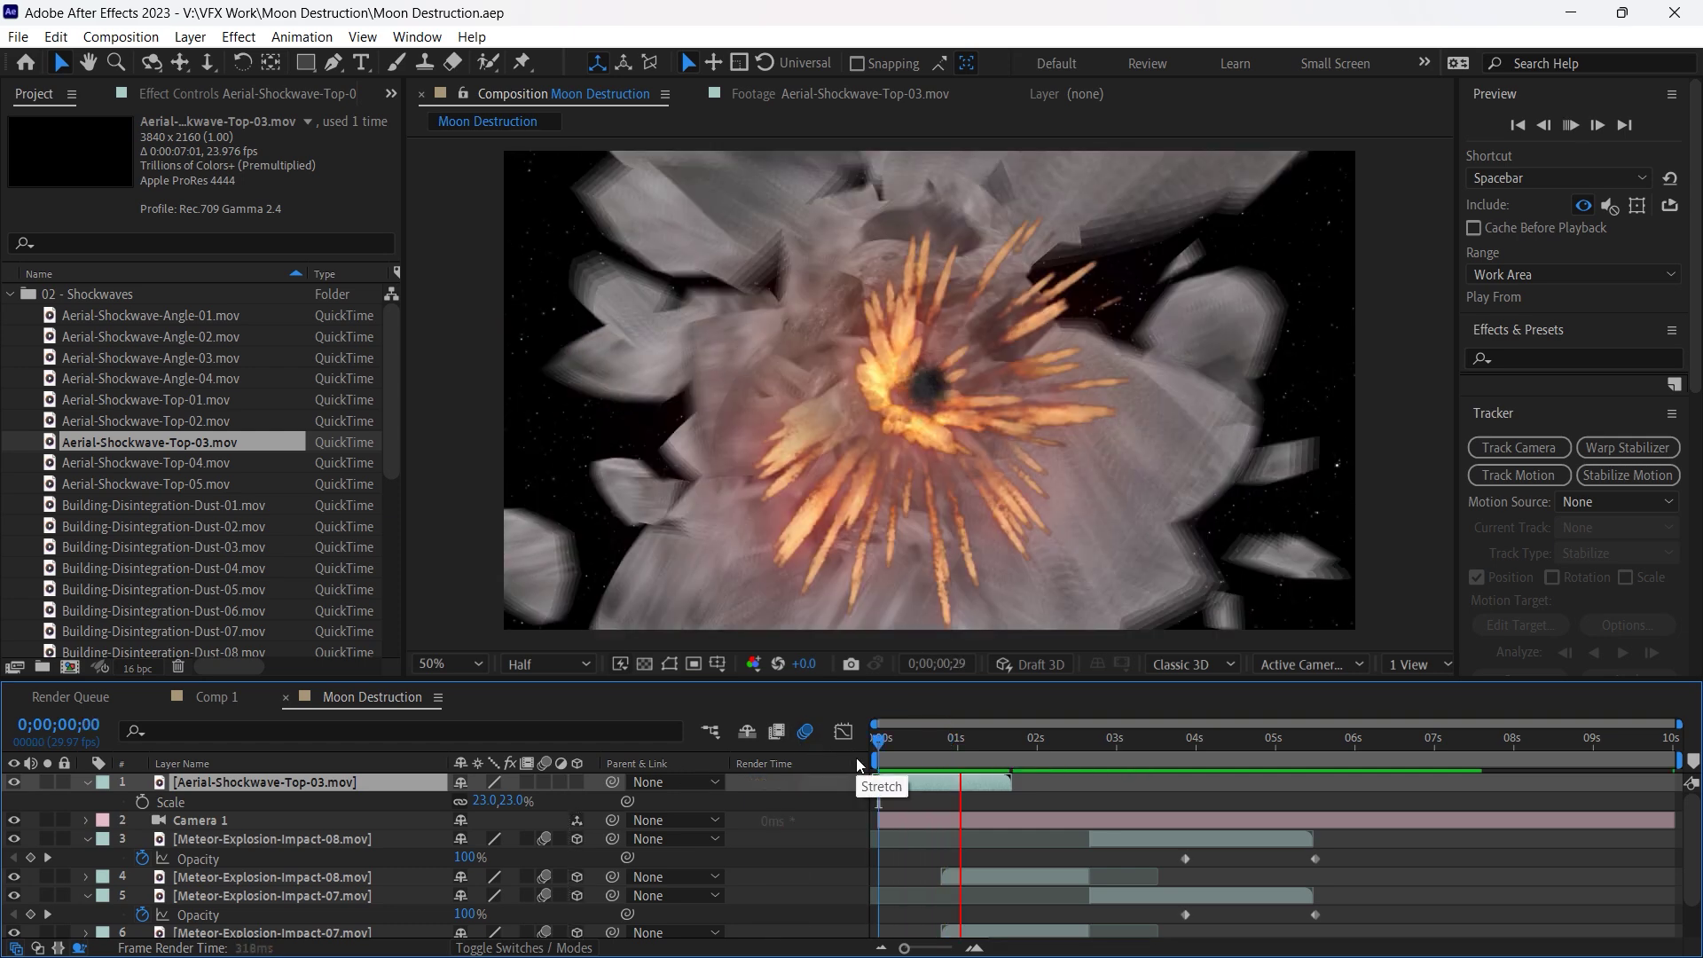
key("space")
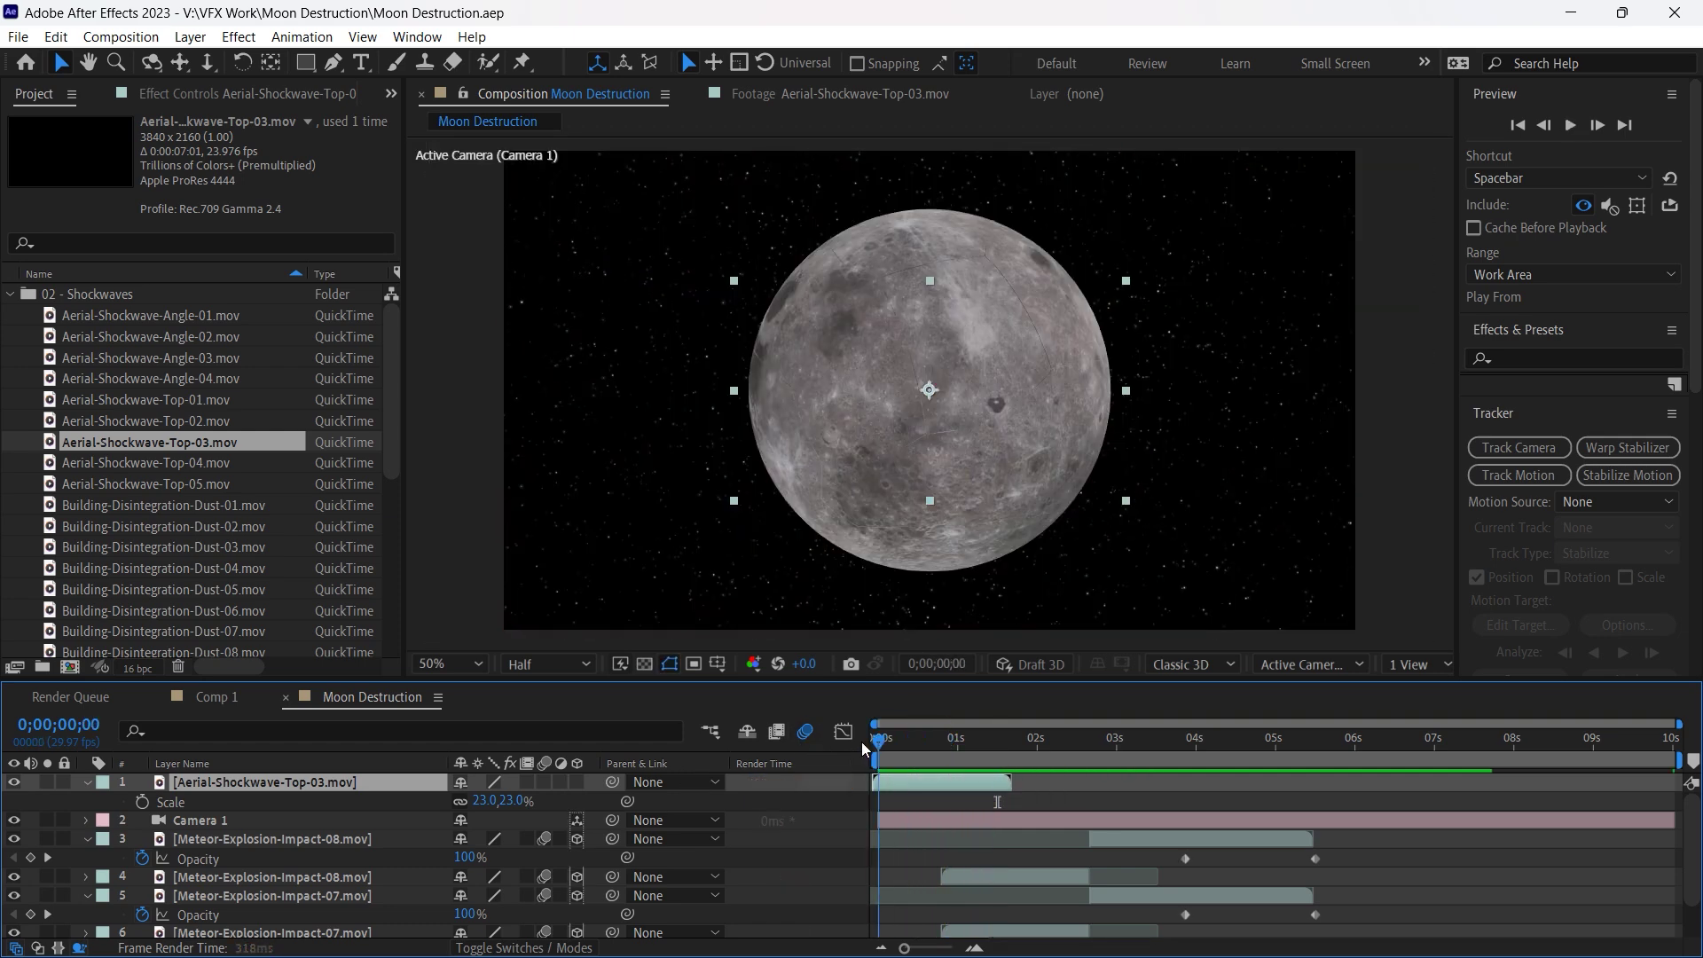
key("space")
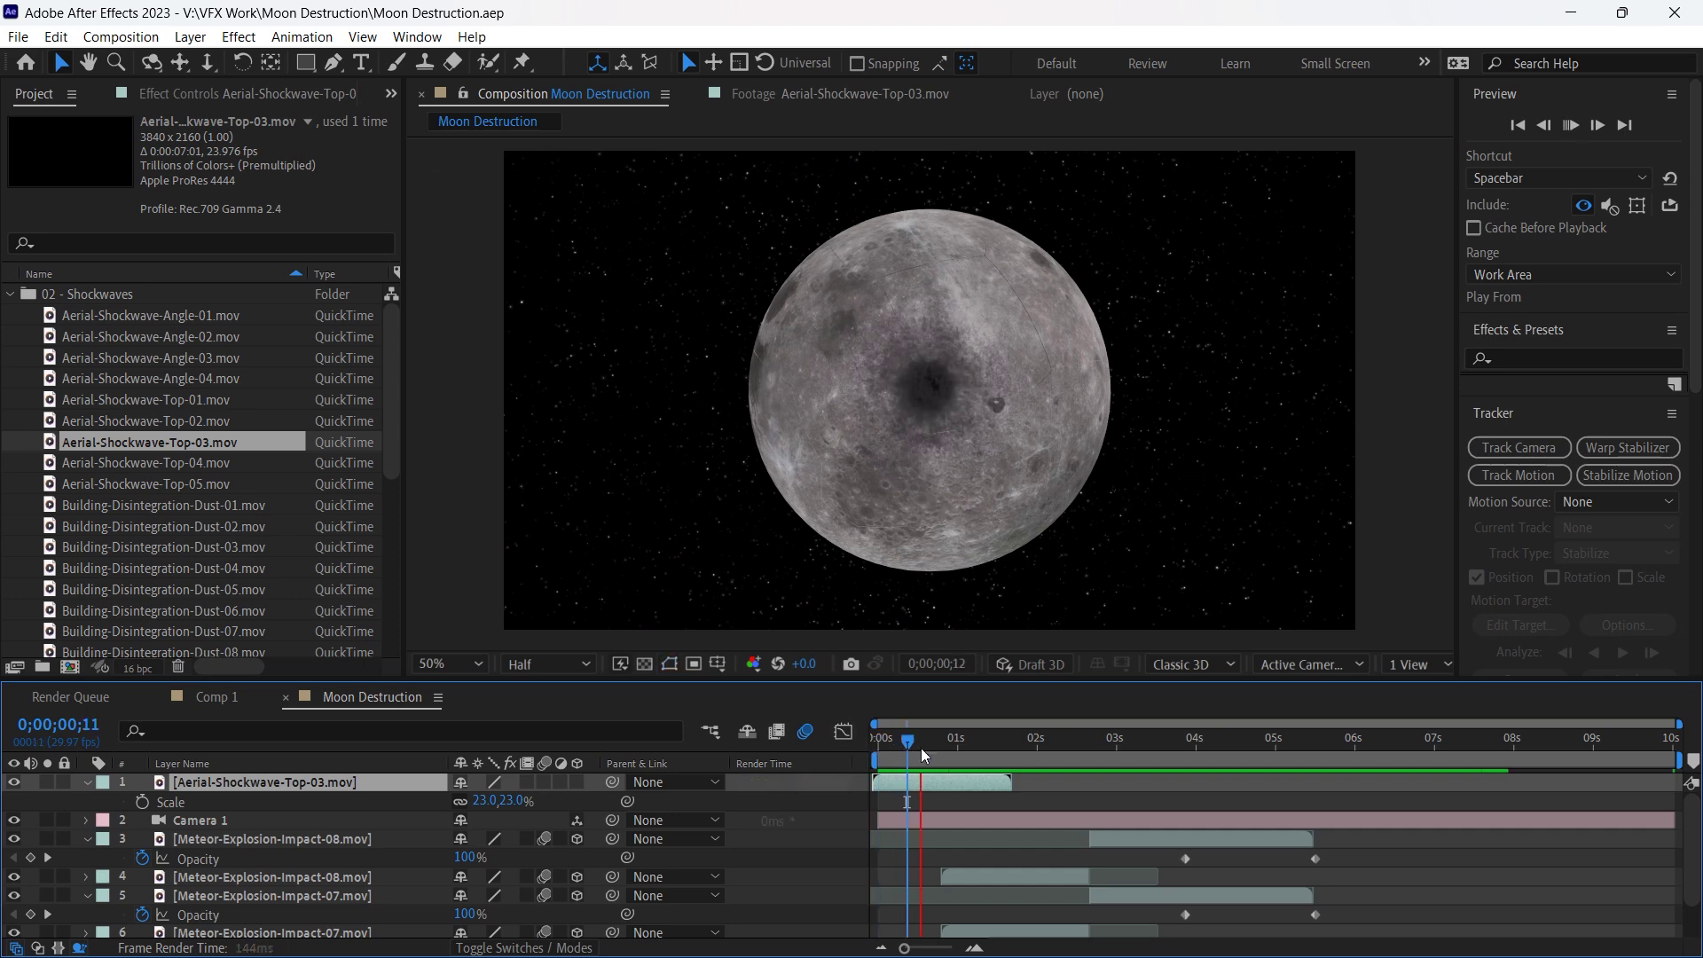
Split the Aerial-Shockwave-Top-03 layer at 0;00;00;26, delete the part after the cut, and replay the shot from the start.
key("ctrl+shift+d")
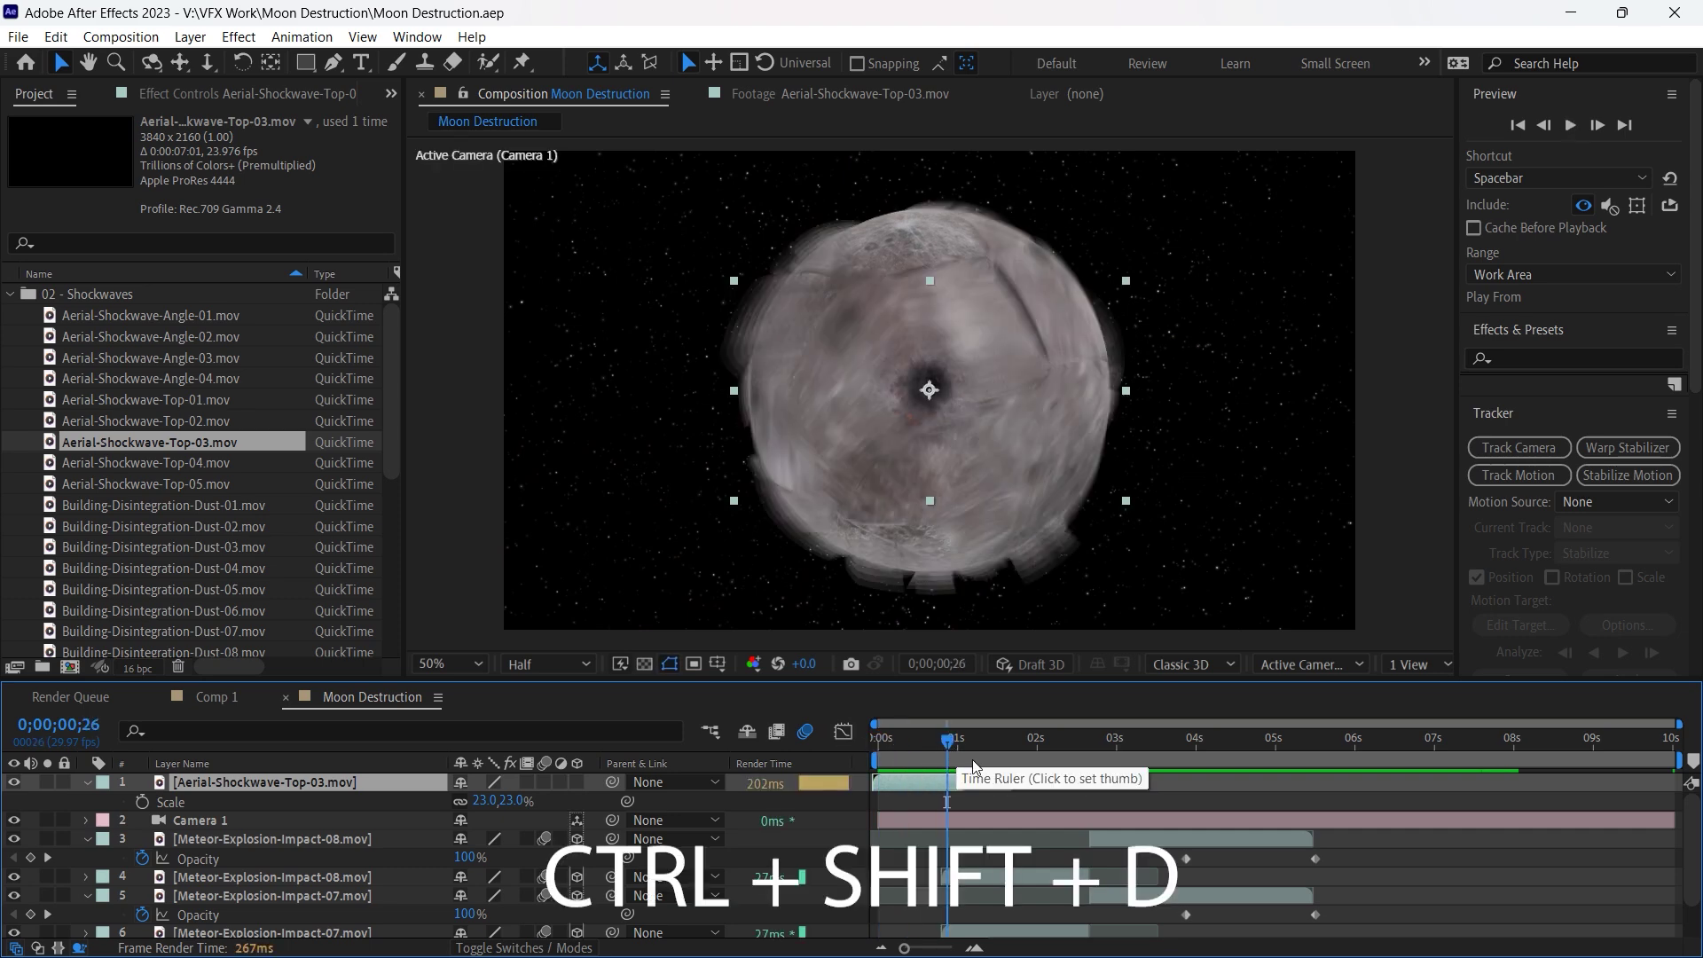
key("ctrl+shift+d")
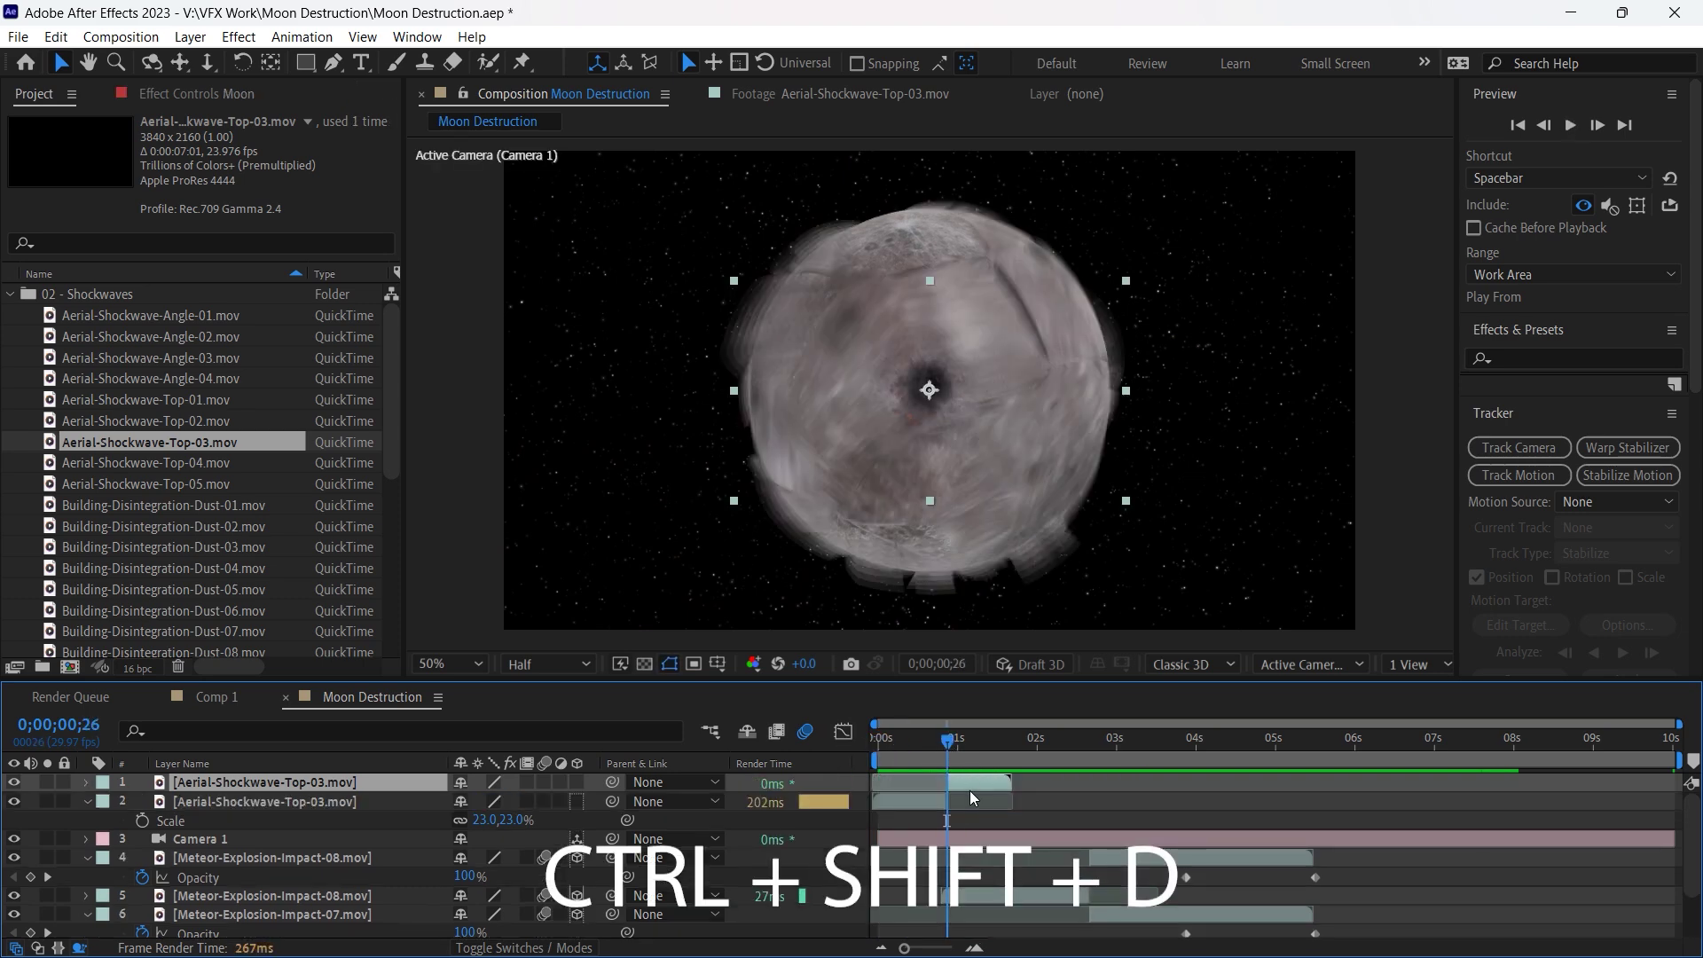
key("Delete")
key("Home")
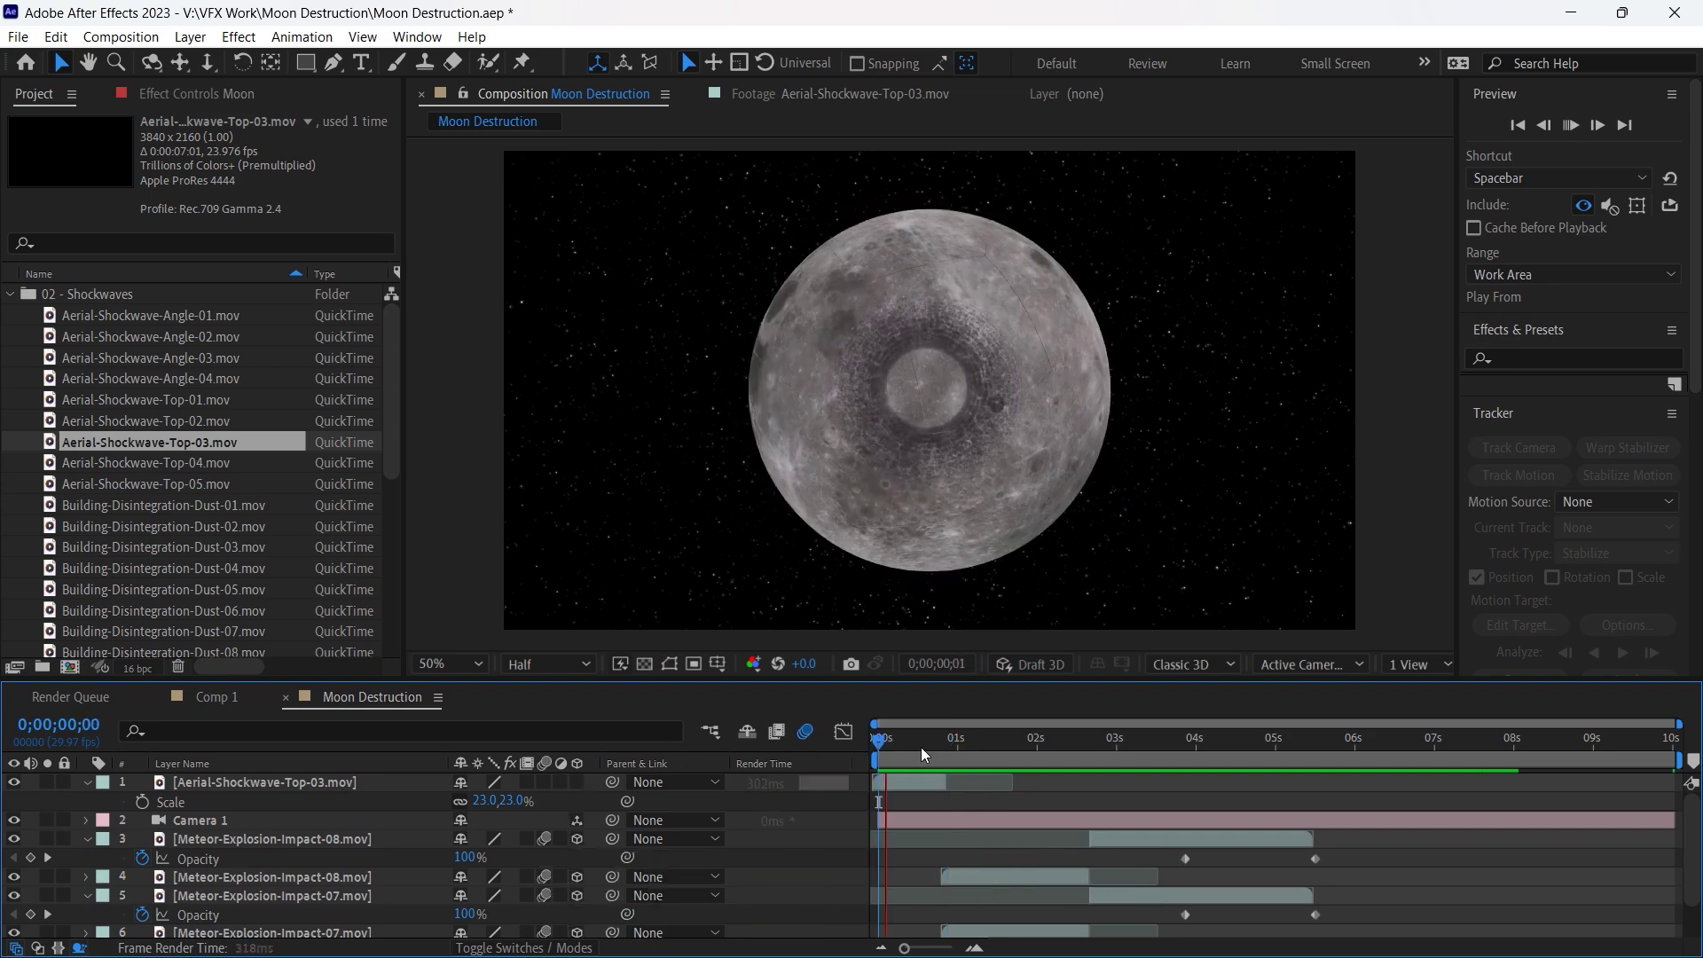
key("space")
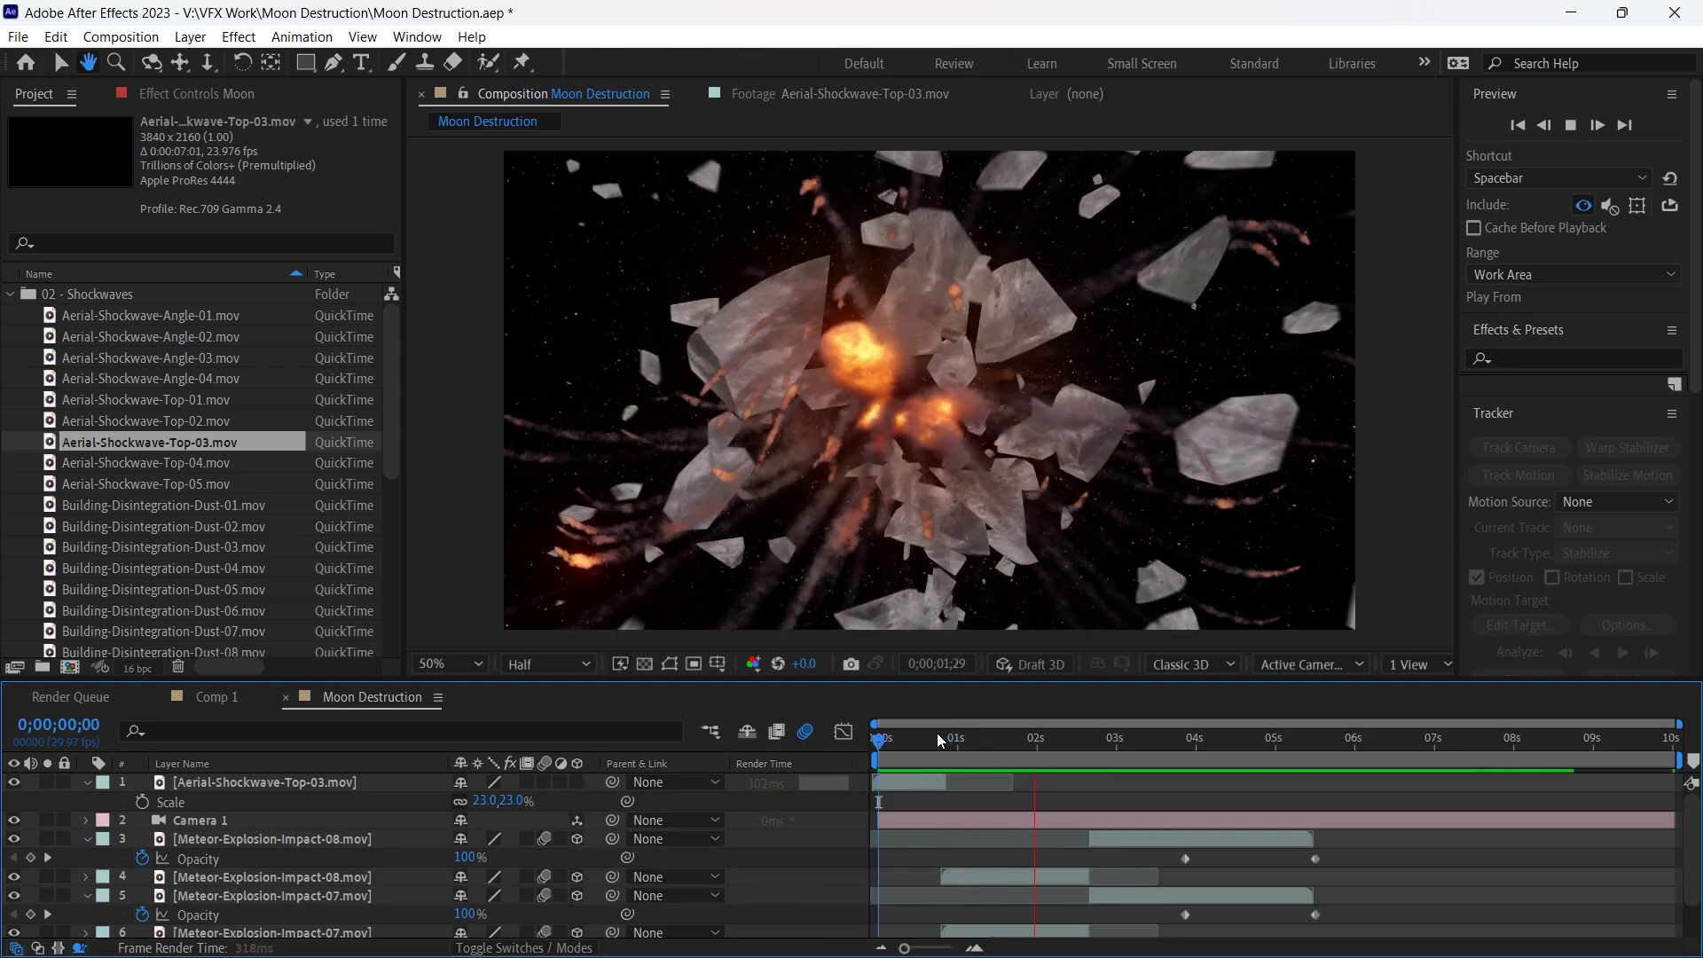
key("space")
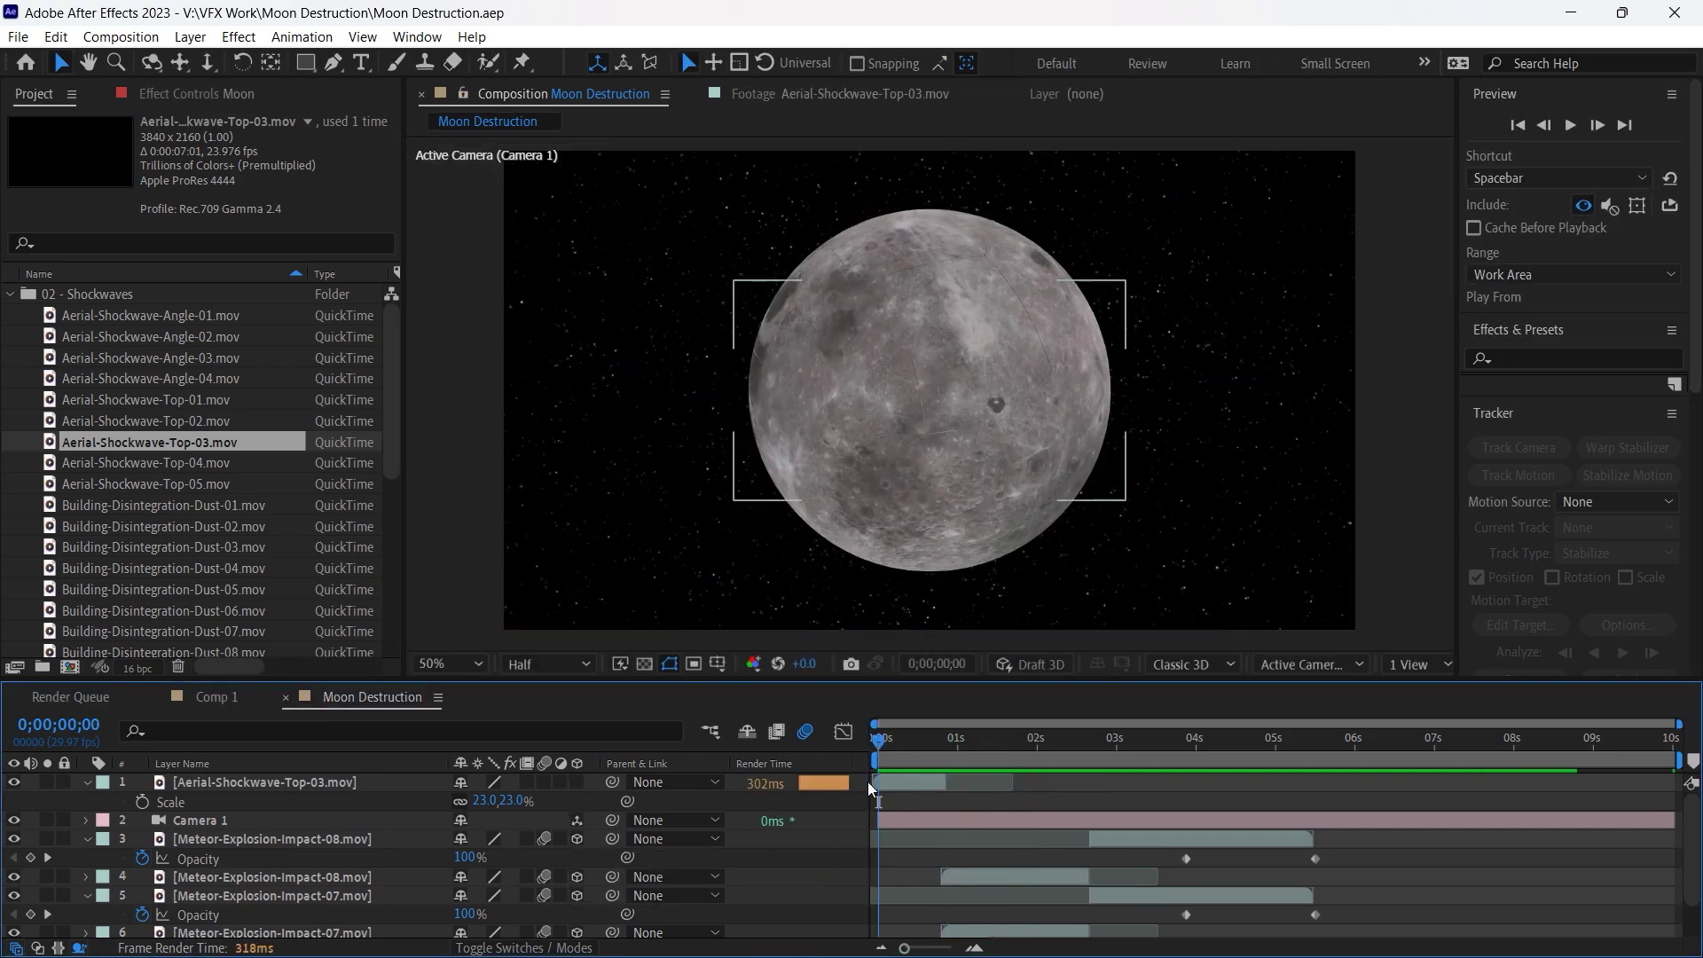
Time-reverse the Aerial-Shockwave-Top-03 layer, scale it to 43%, and preview the inward-moving shockwave.
right_click(895, 782)
mouse_move(974, 268)
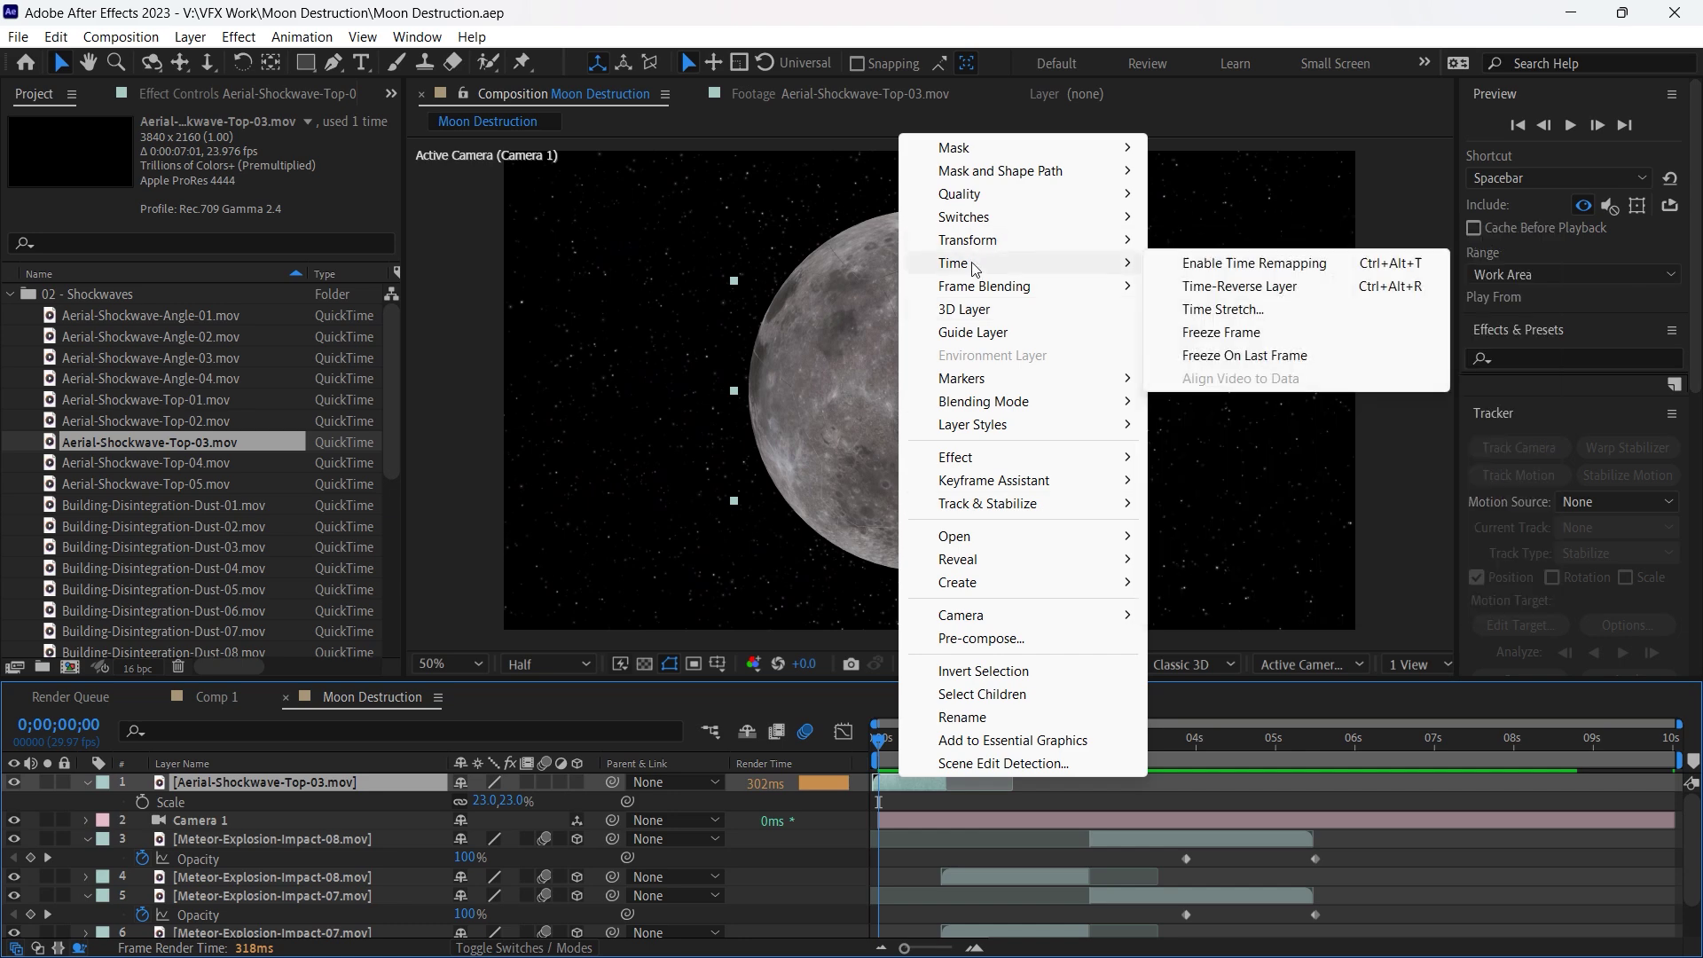
left_click(1311, 291)
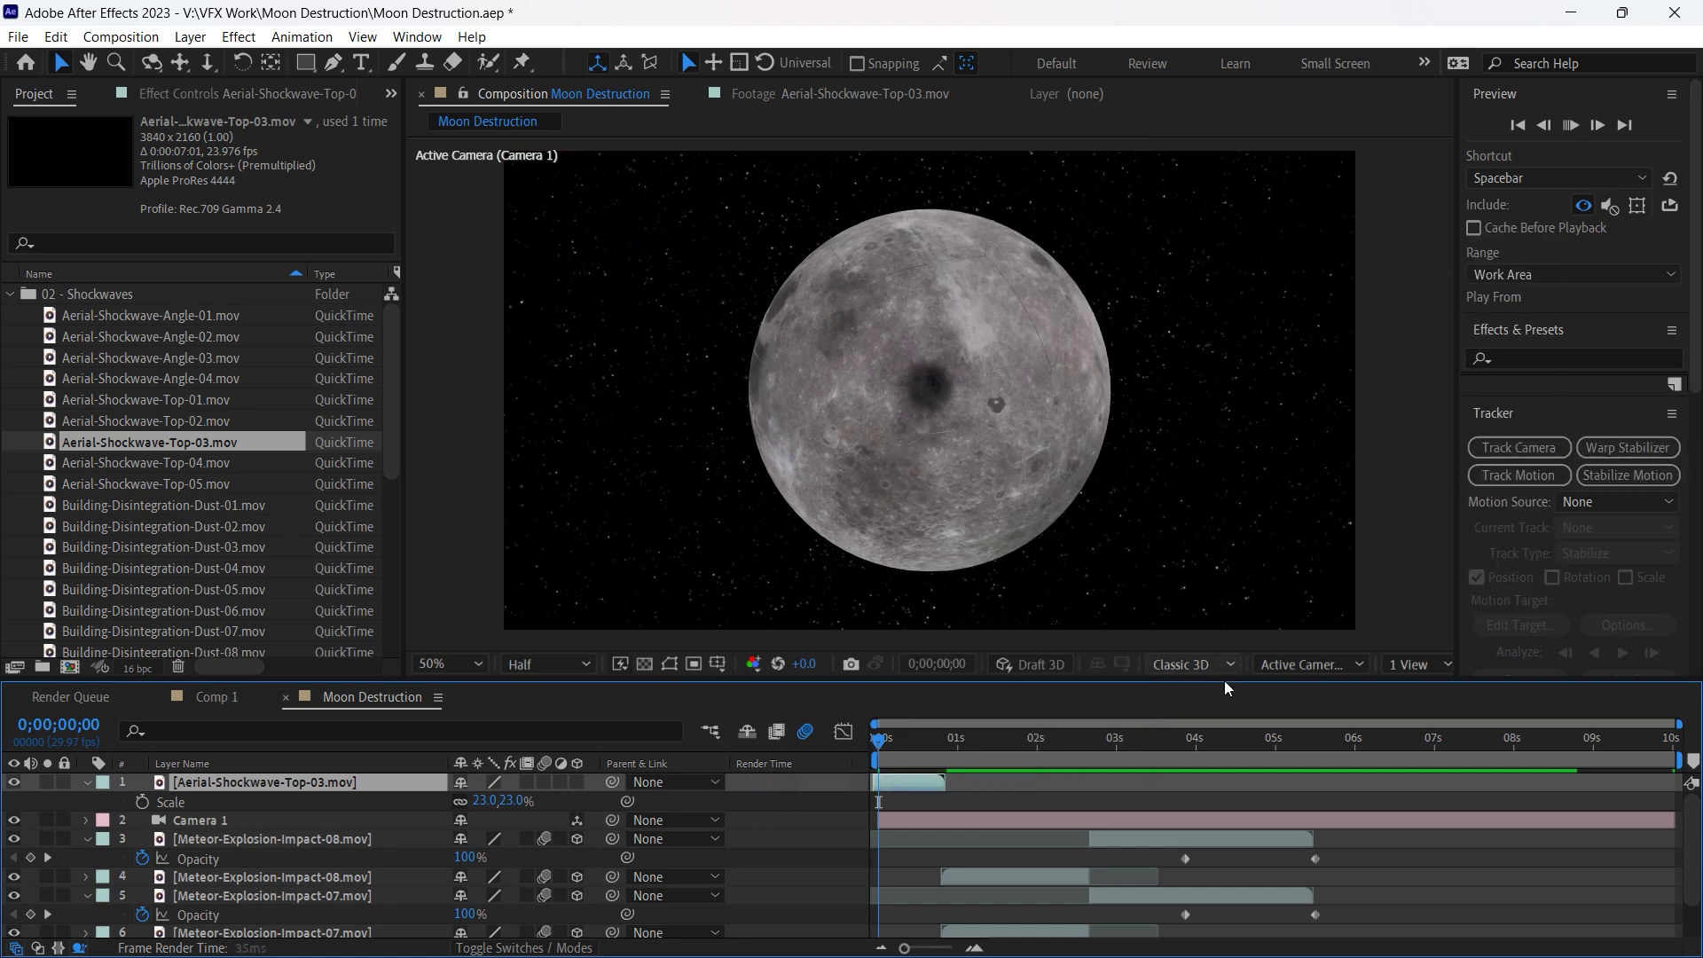
key("space")
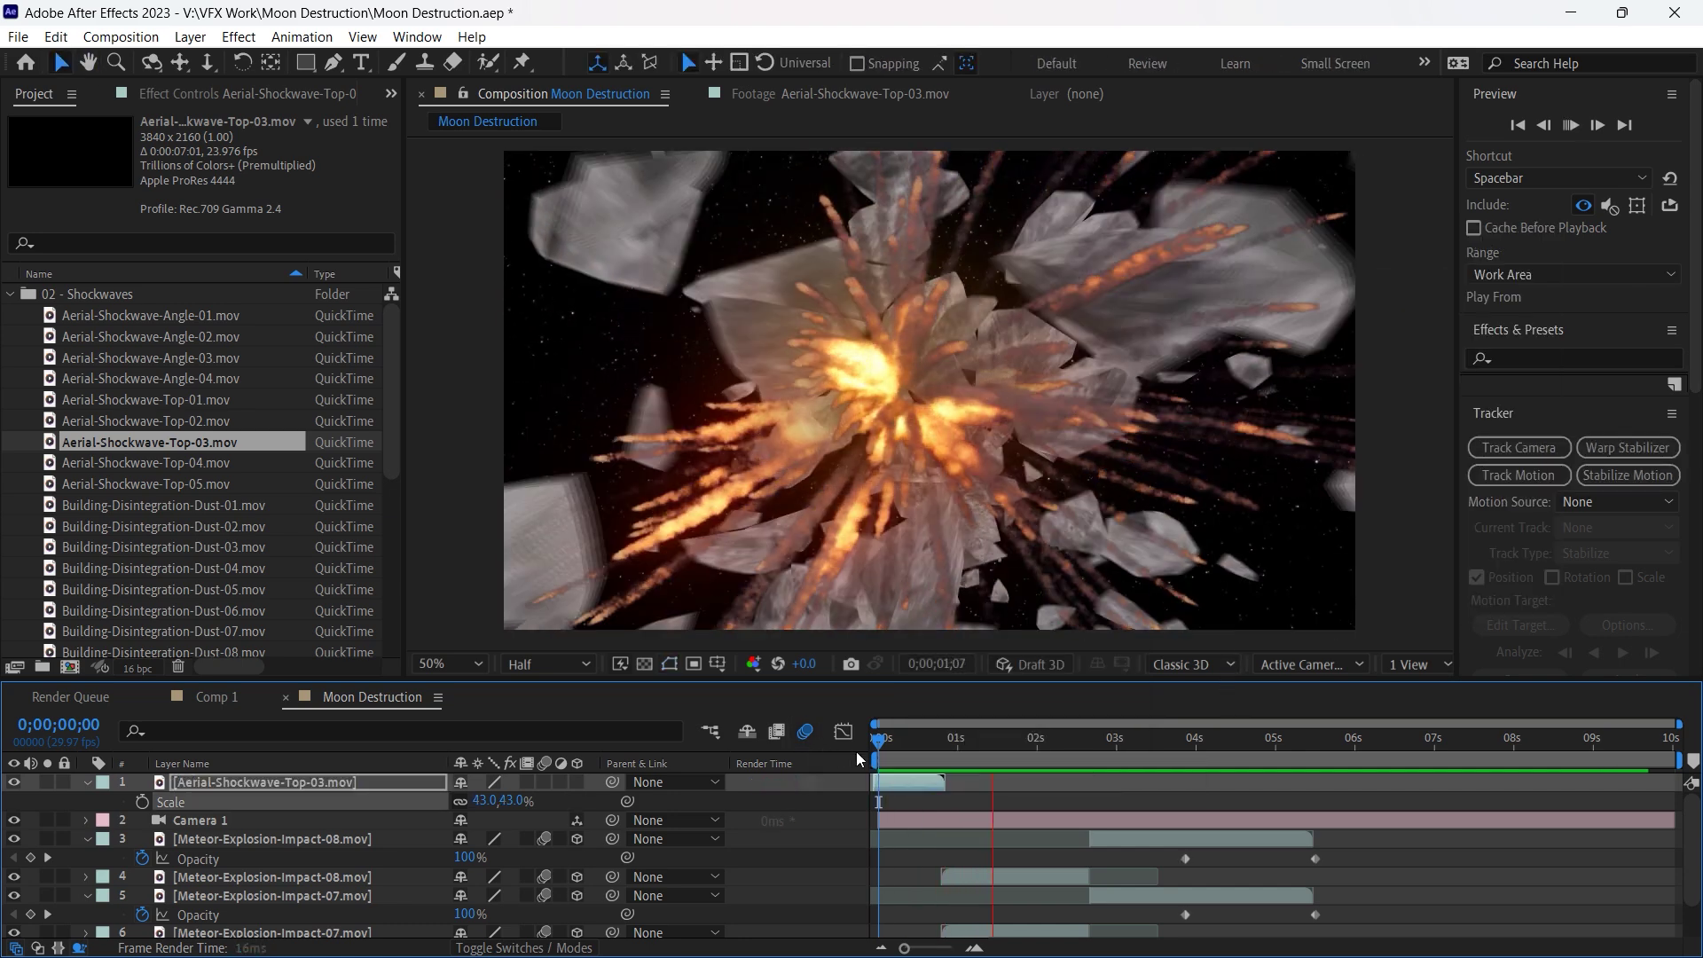
Slow the reversed shockwave with Time Stretch, slide its layer to end at about 0;00;01;15, and preview it.
left_click_drag(926, 751, 941, 751)
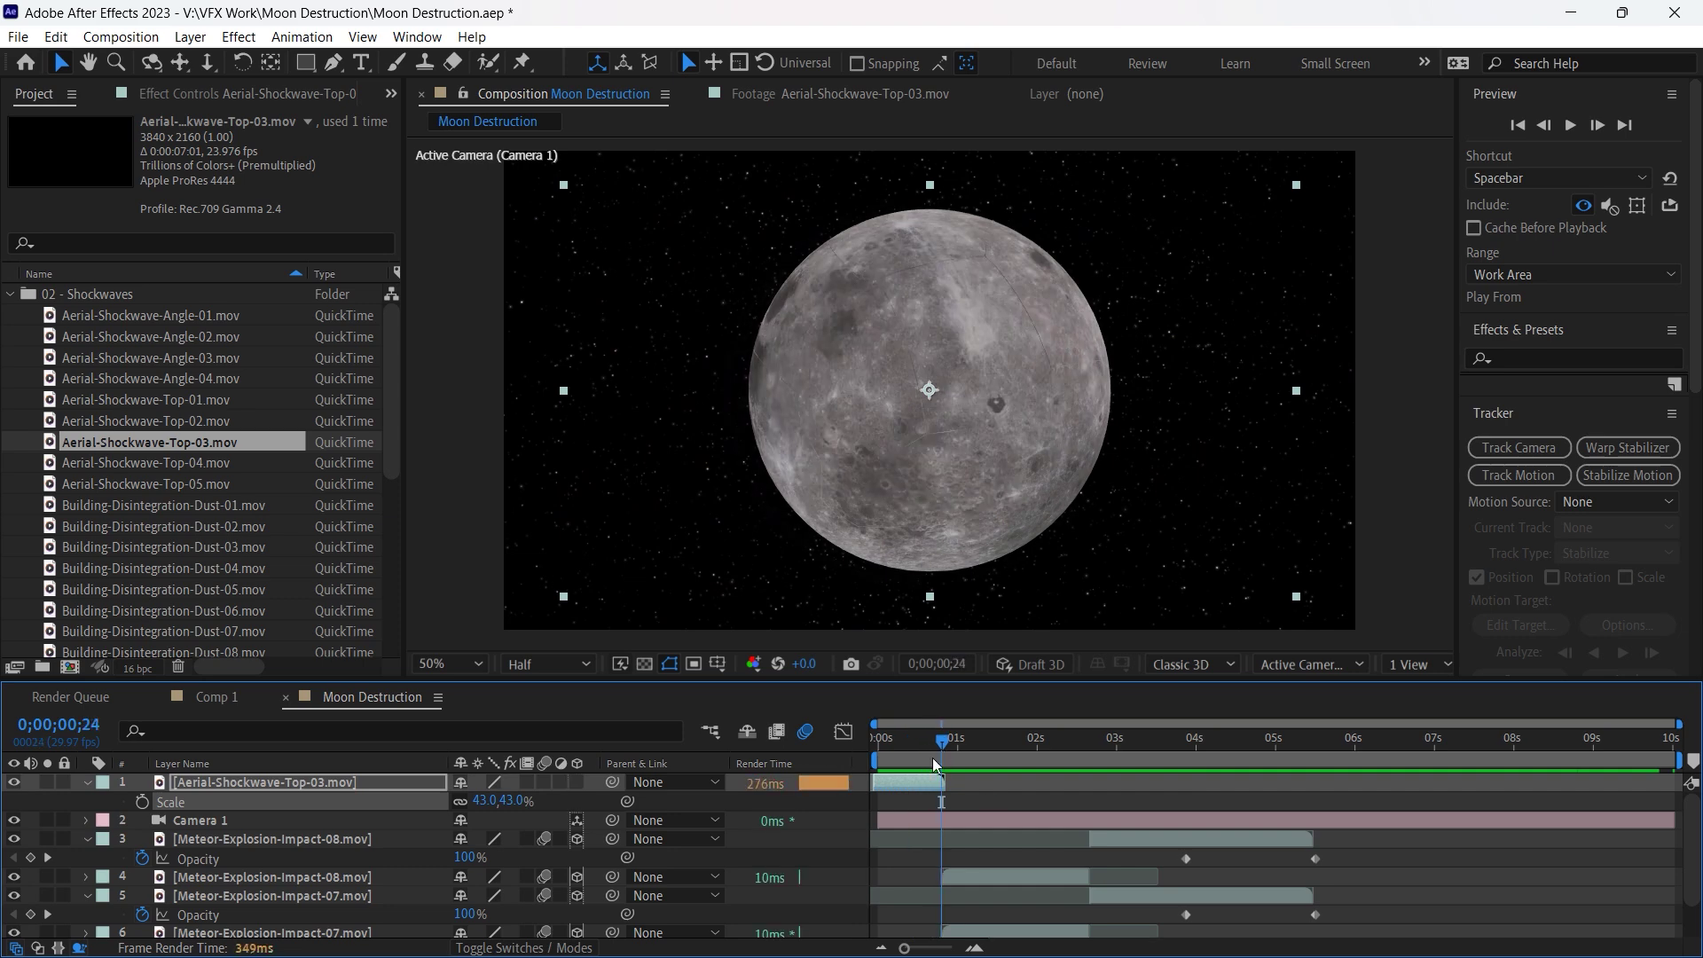
right_click(919, 784)
mouse_move(1046, 269)
left_click(1222, 317)
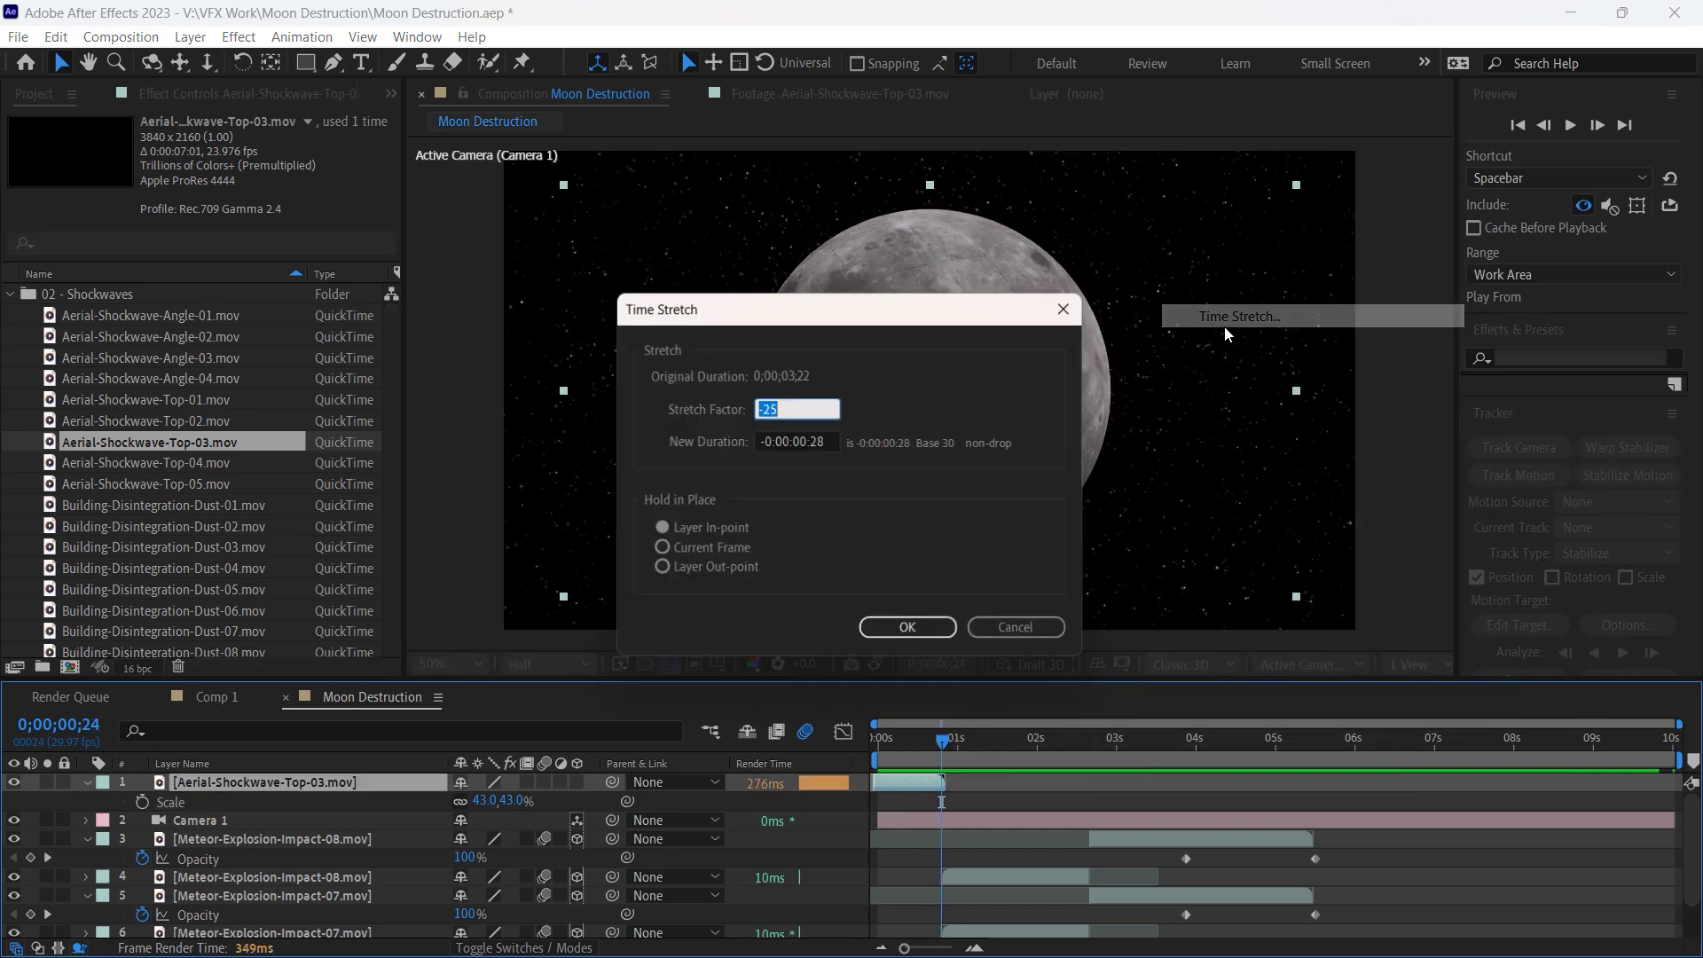
key("Return")
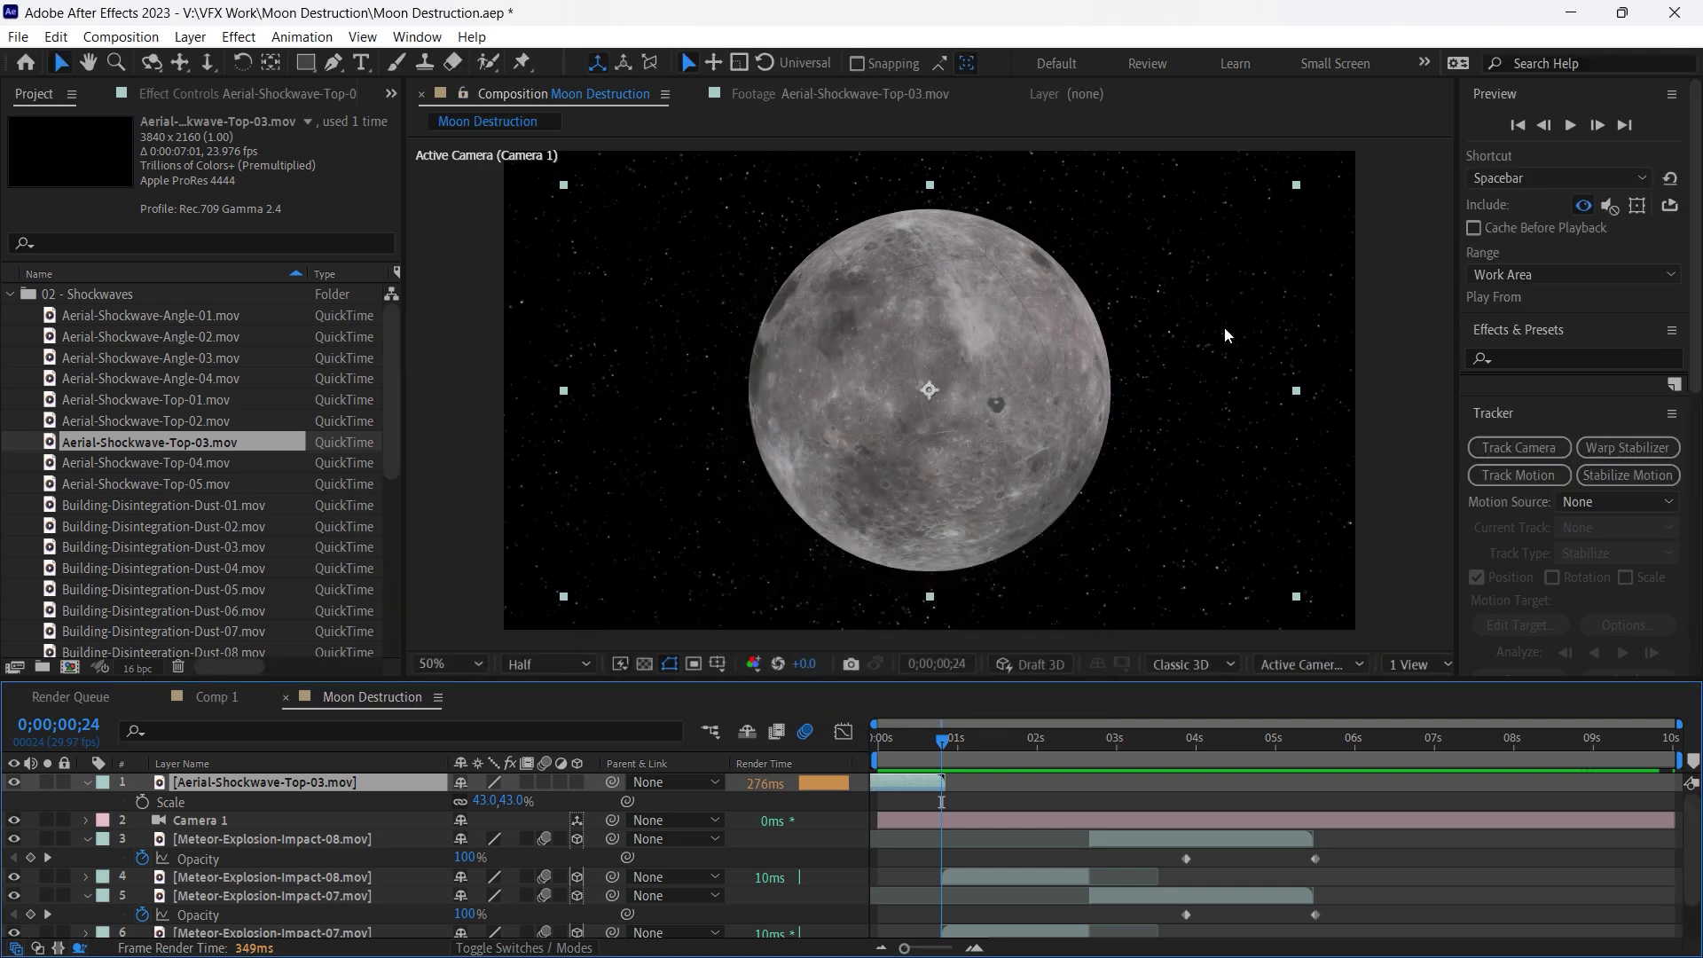
left_click_drag(887, 780, 936, 774)
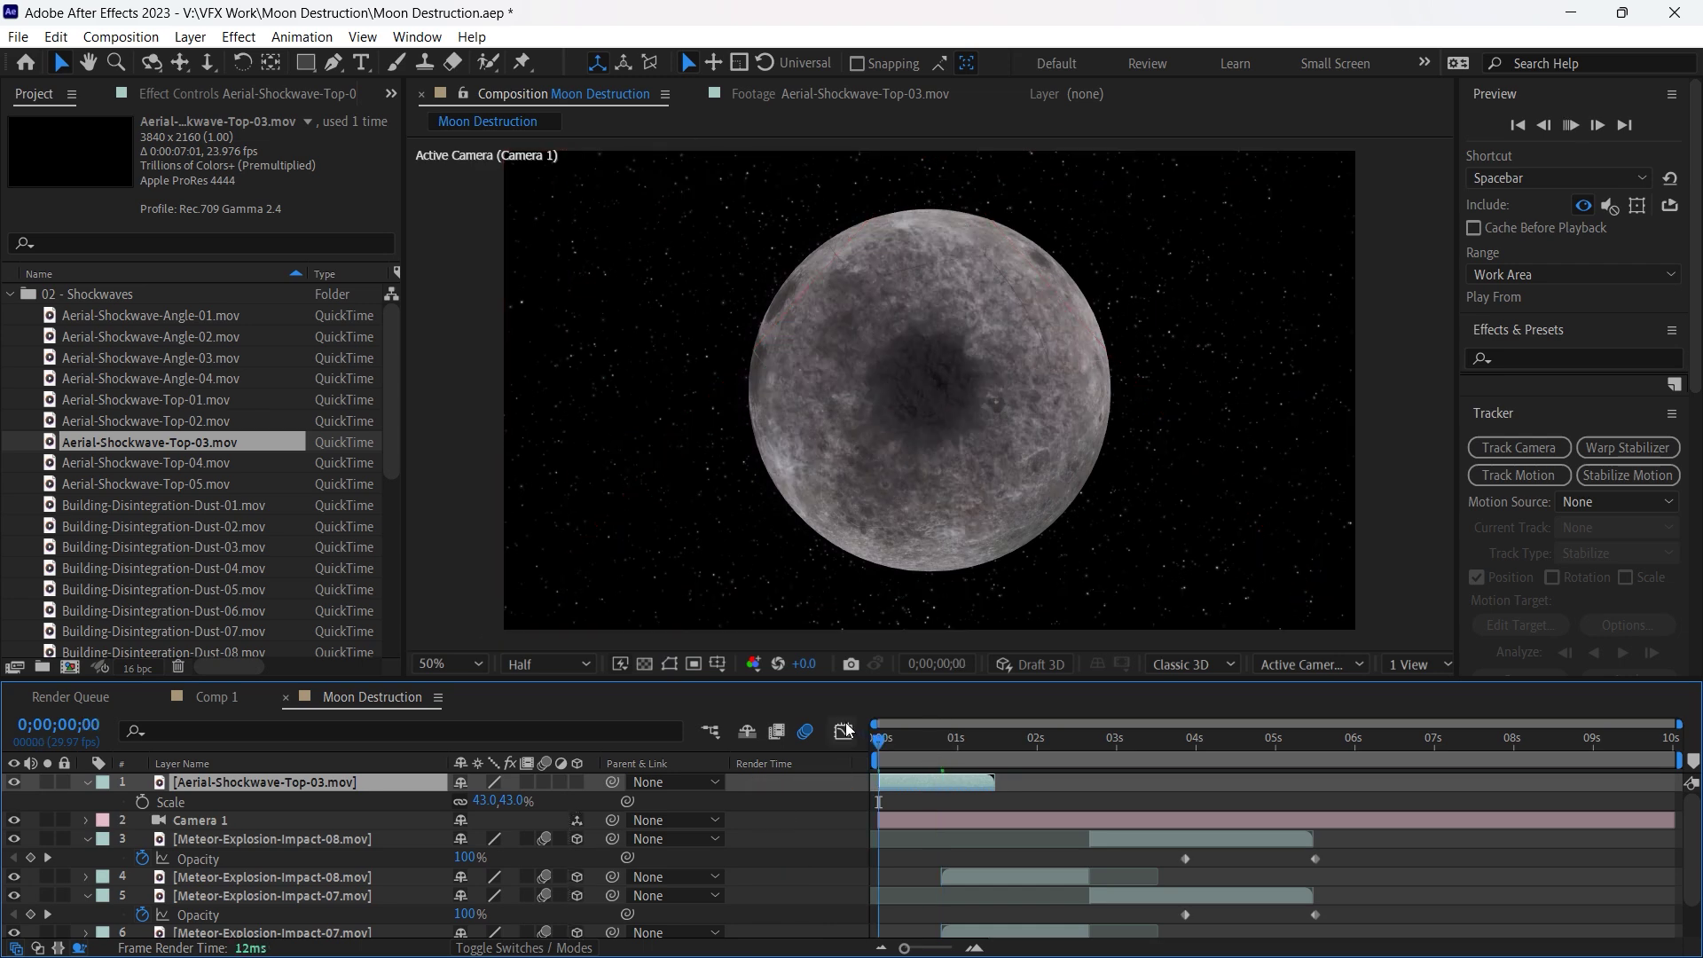
key("space")
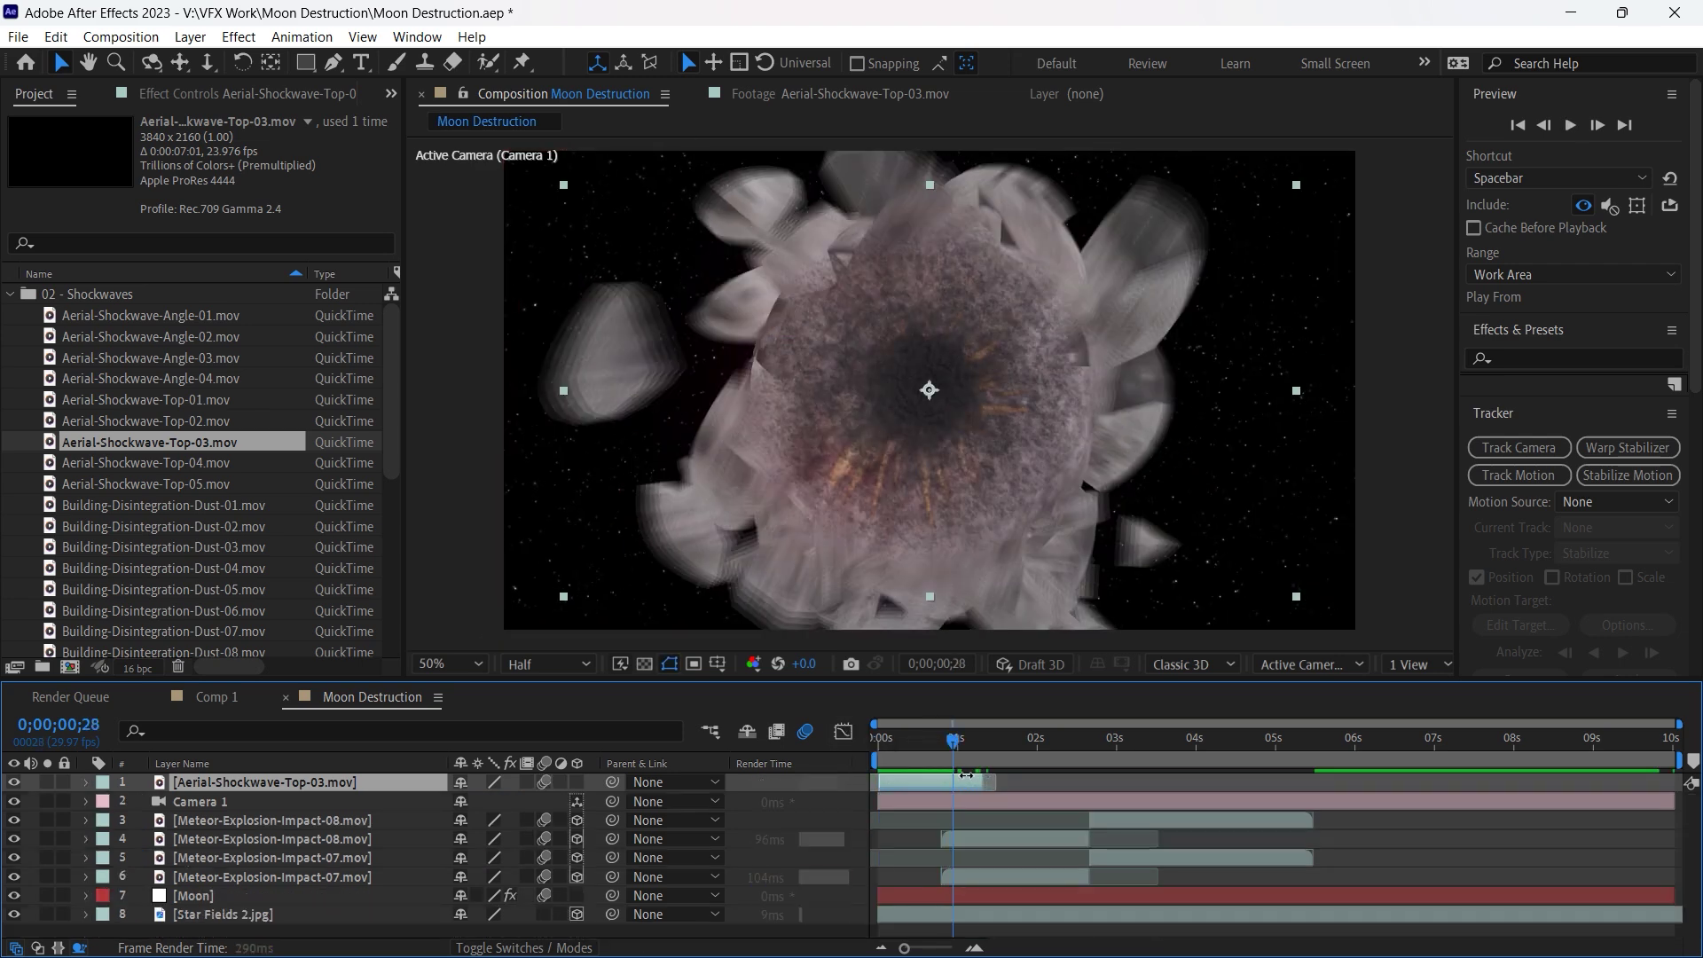
Trim the end of the Aerial-Shockwave-Top-03 layer to about 0;00;00;25 and preview the lead-in to the explosion.
left_click_drag(966, 774, 841, 742)
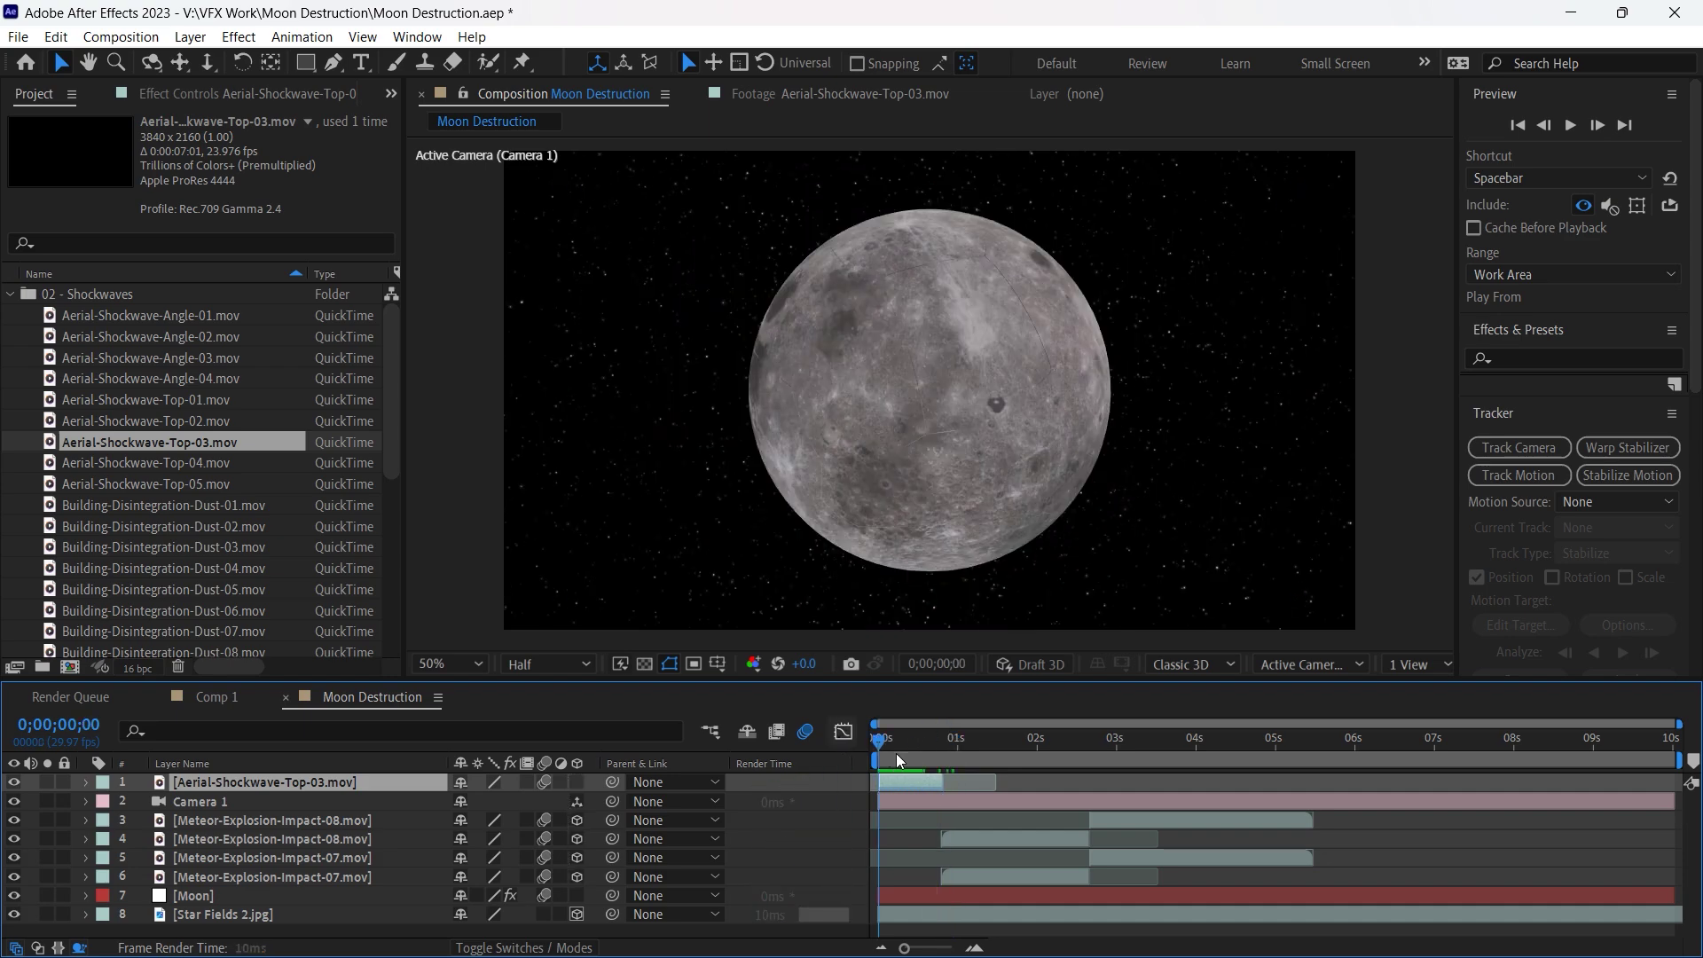
key("space")
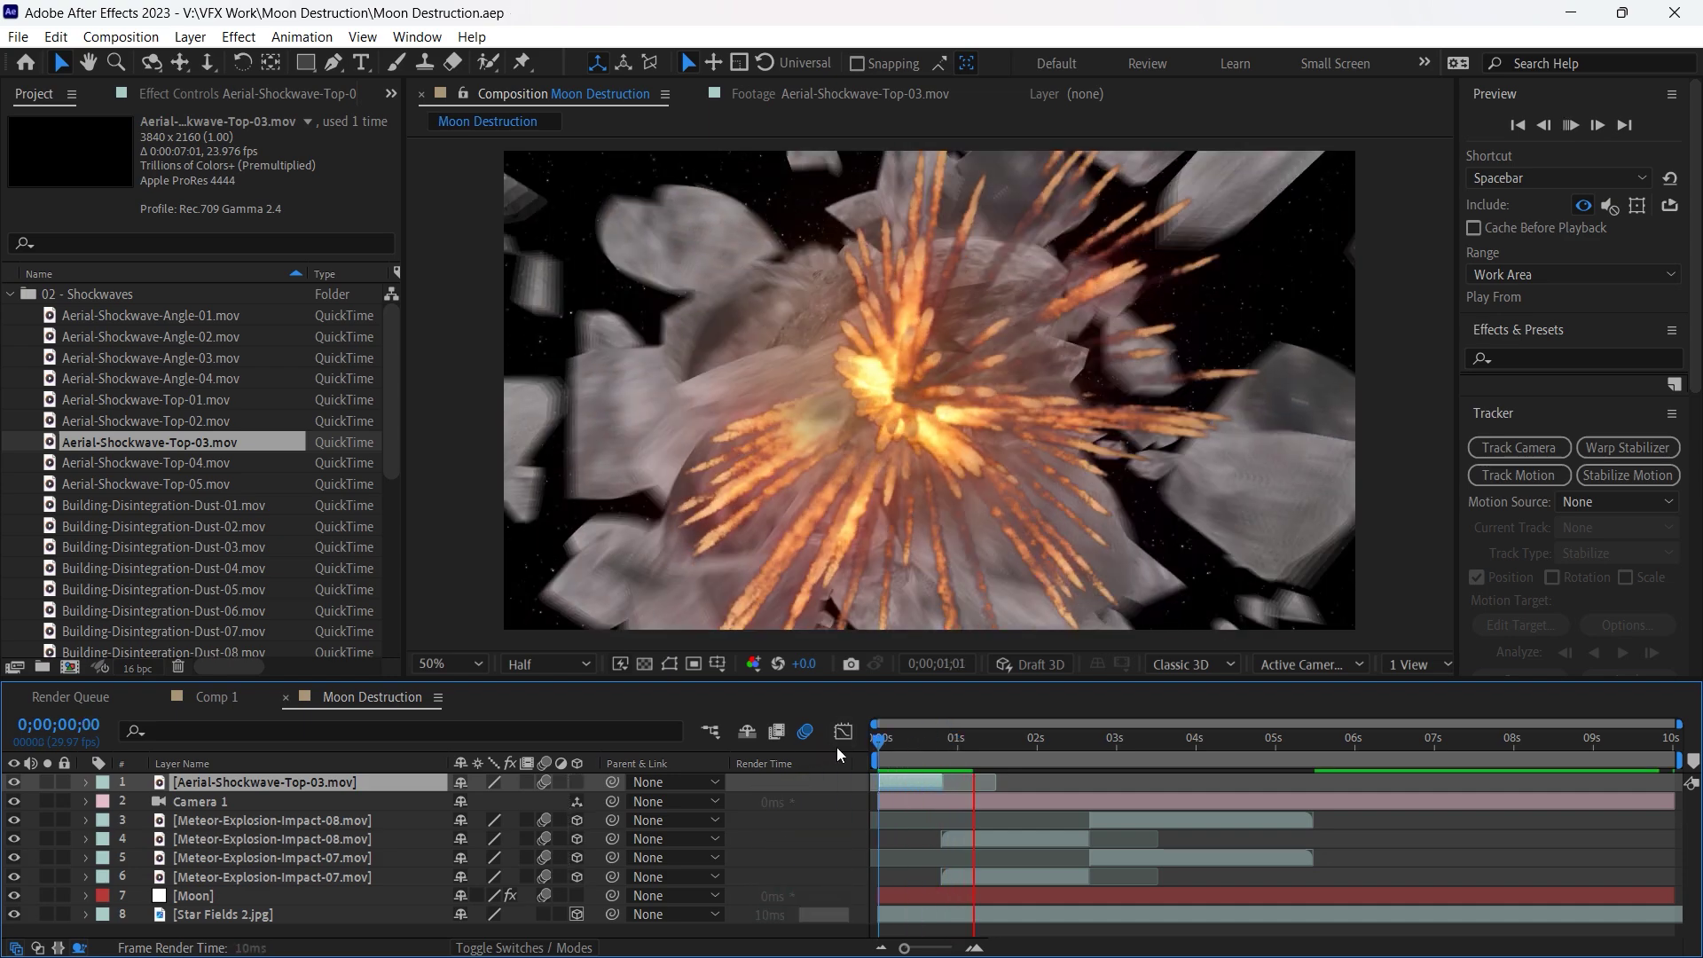
left_click(890, 747)
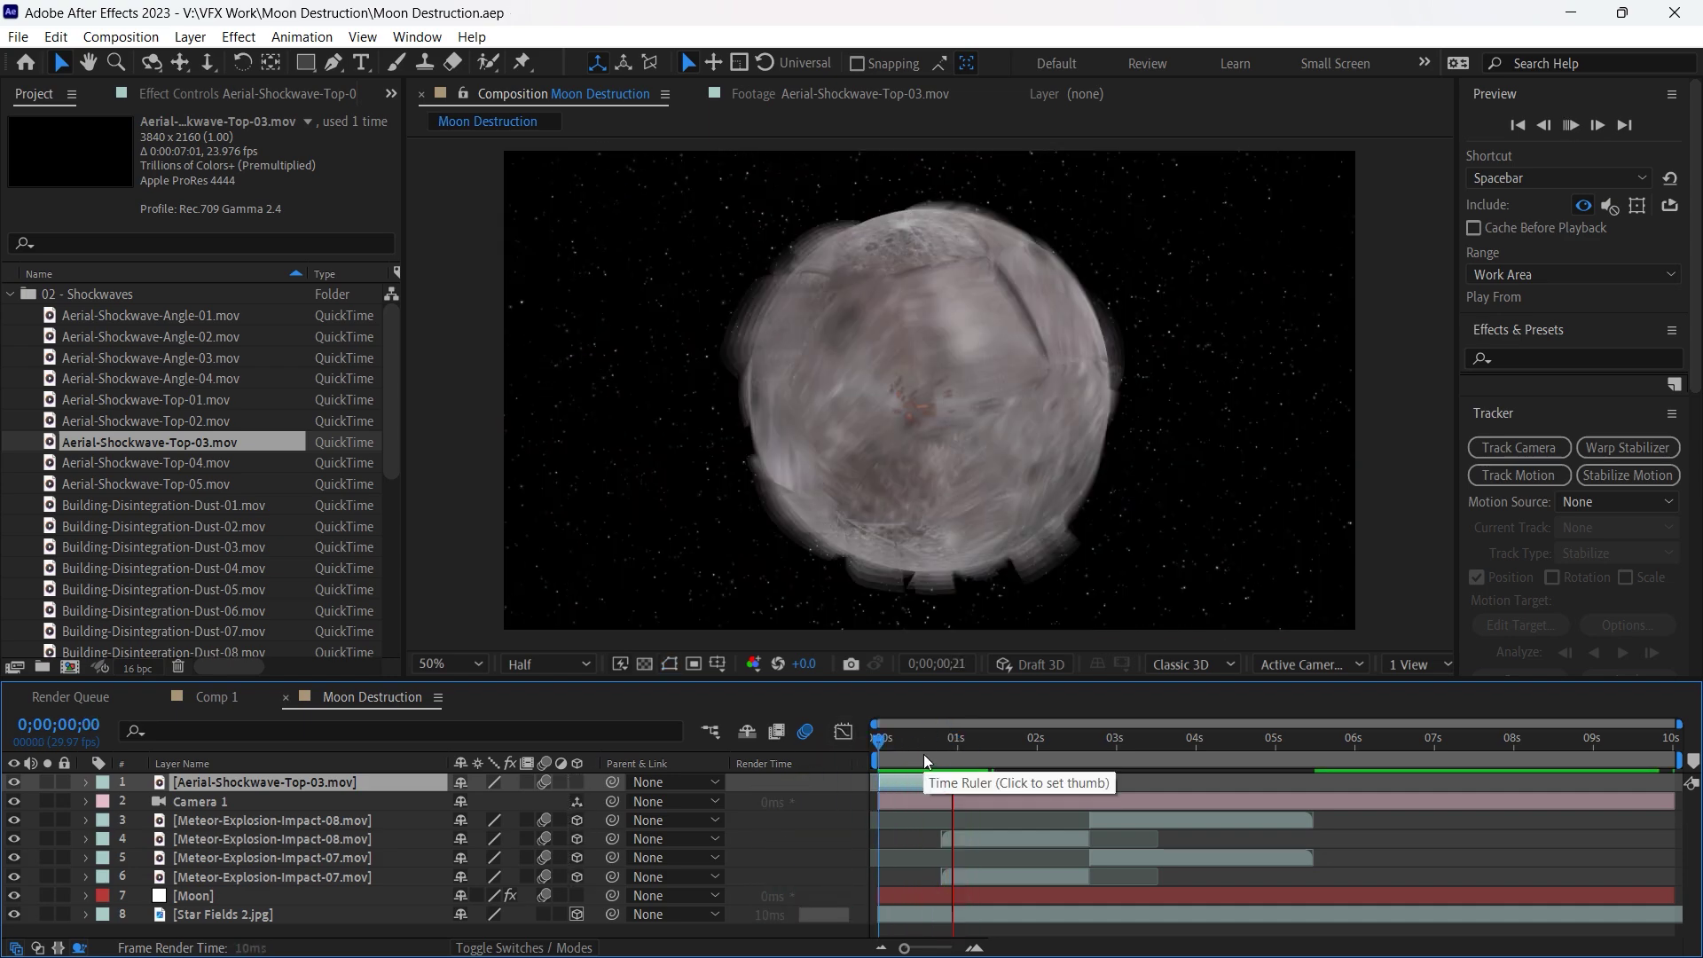
Duplicate the Aerial-Shockwave-Top-03 layer and replace the copy's source with Aerial-Shockwave-Top-01.mov.
key("ctrl+d")
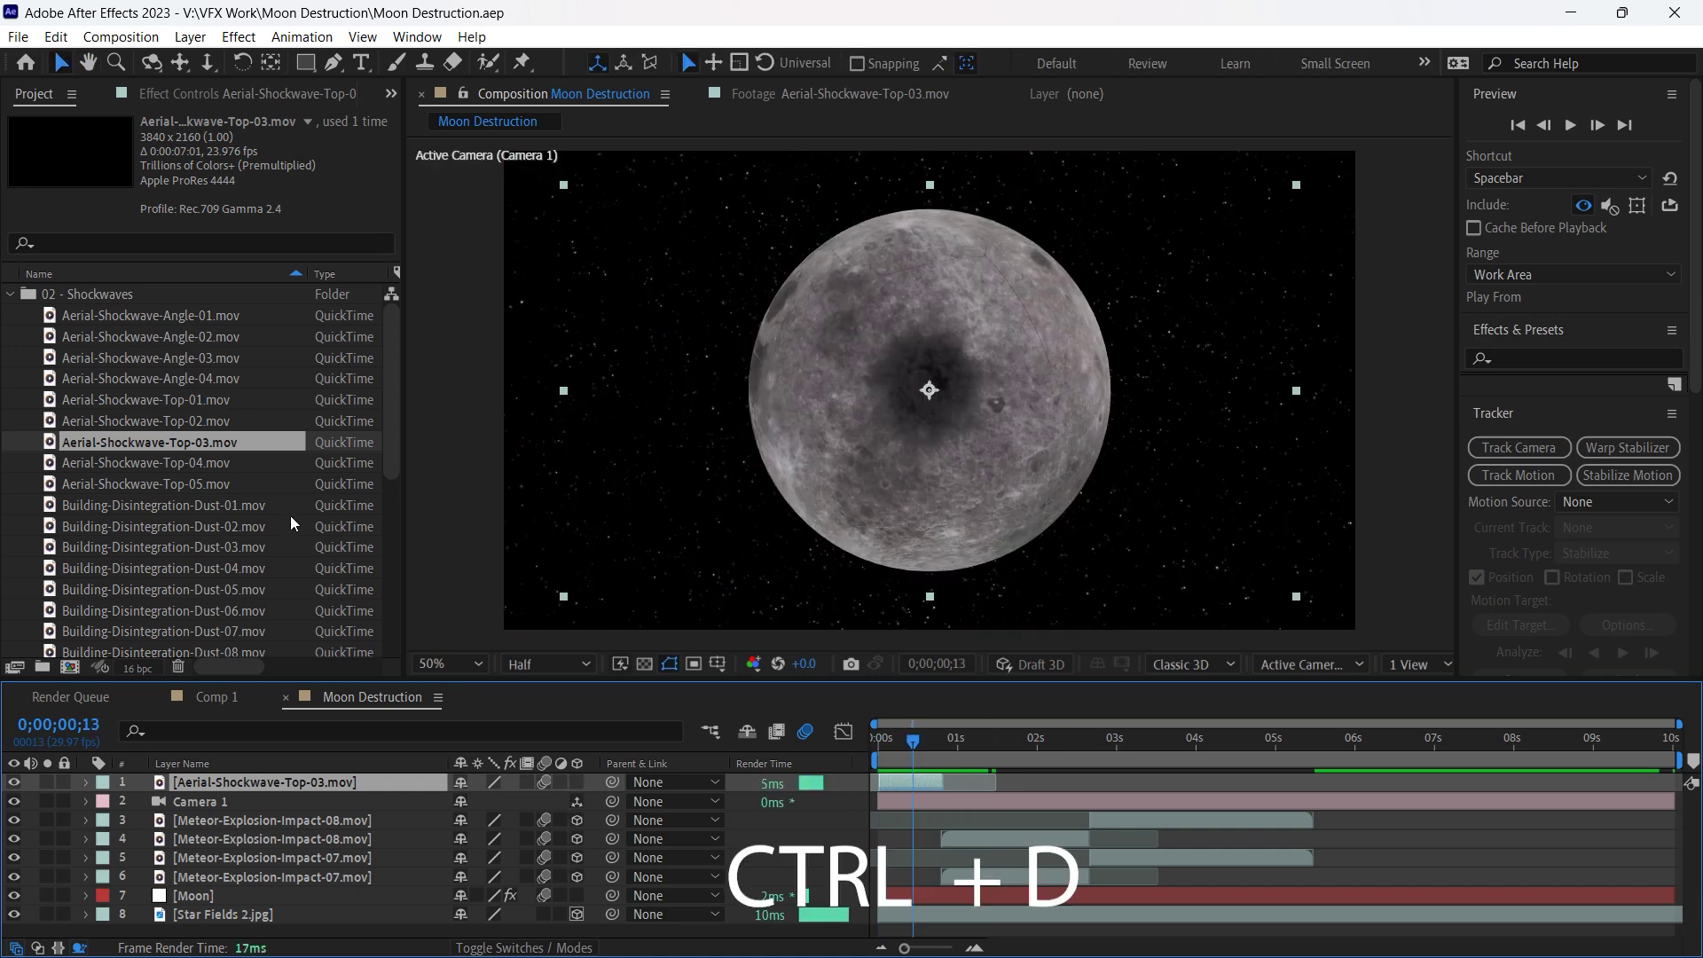
left_click(170, 393)
left_click_drag(332, 785, 329, 785, "alt")
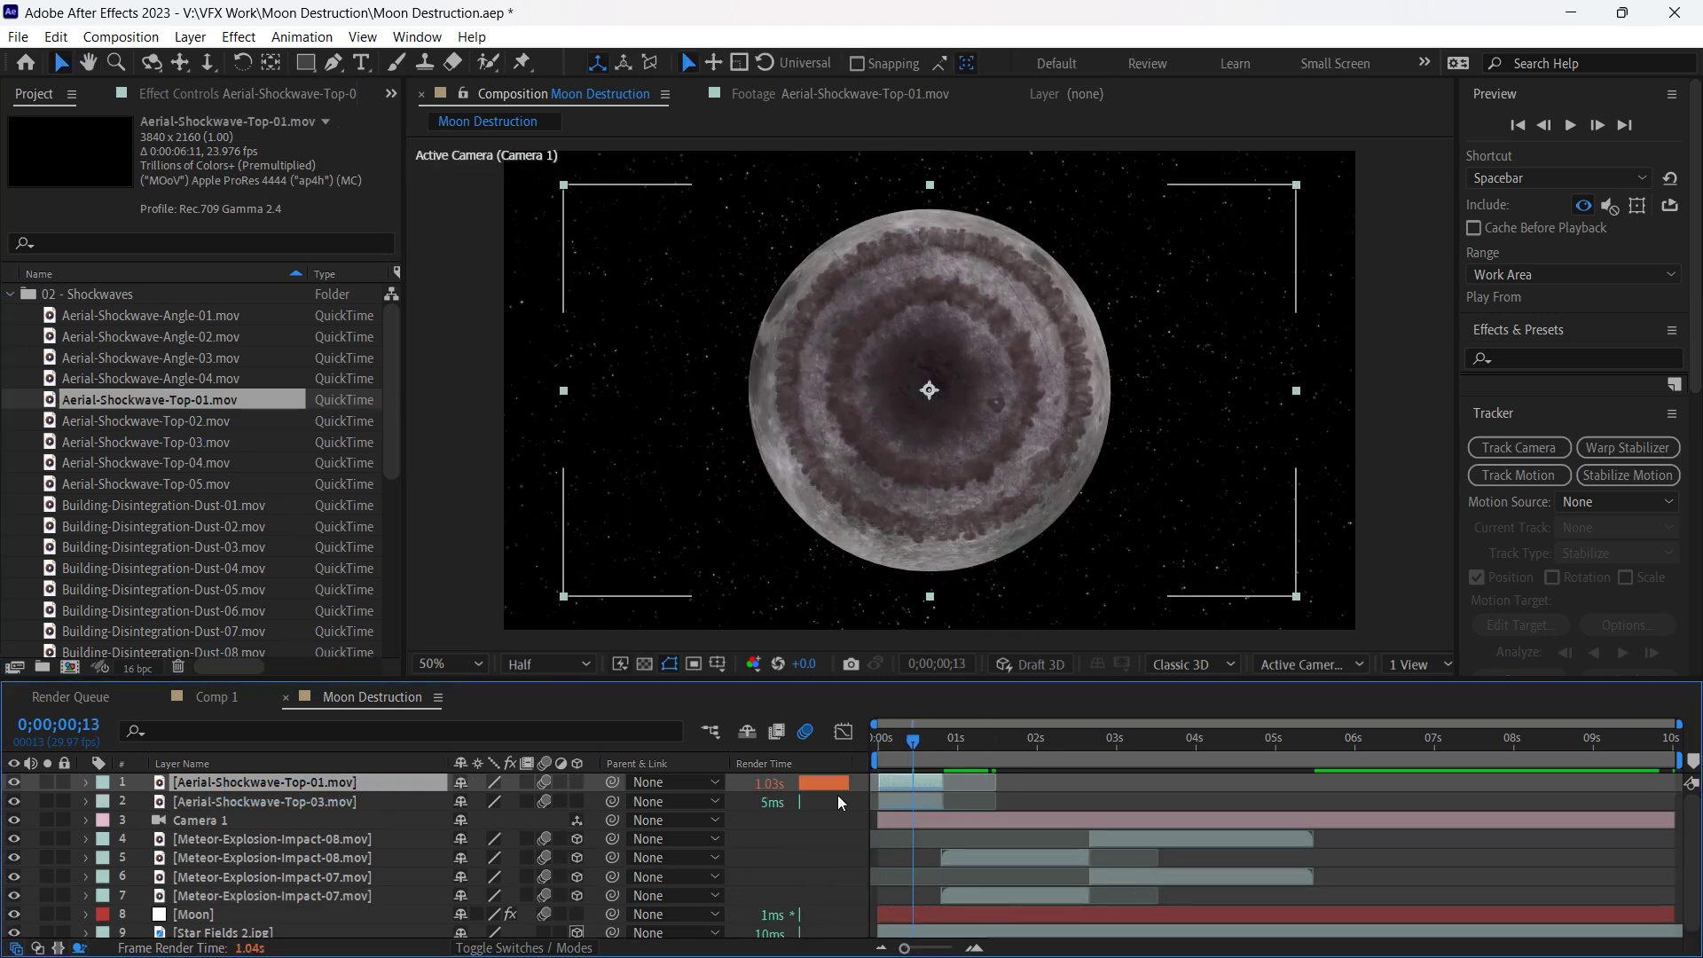
Preview both reversed shockwaves from the start and add Aerial-Shockwave-Top-05.mov as the uppermost layer of Moon Destruction.
left_click_drag(913, 754, 818, 748)
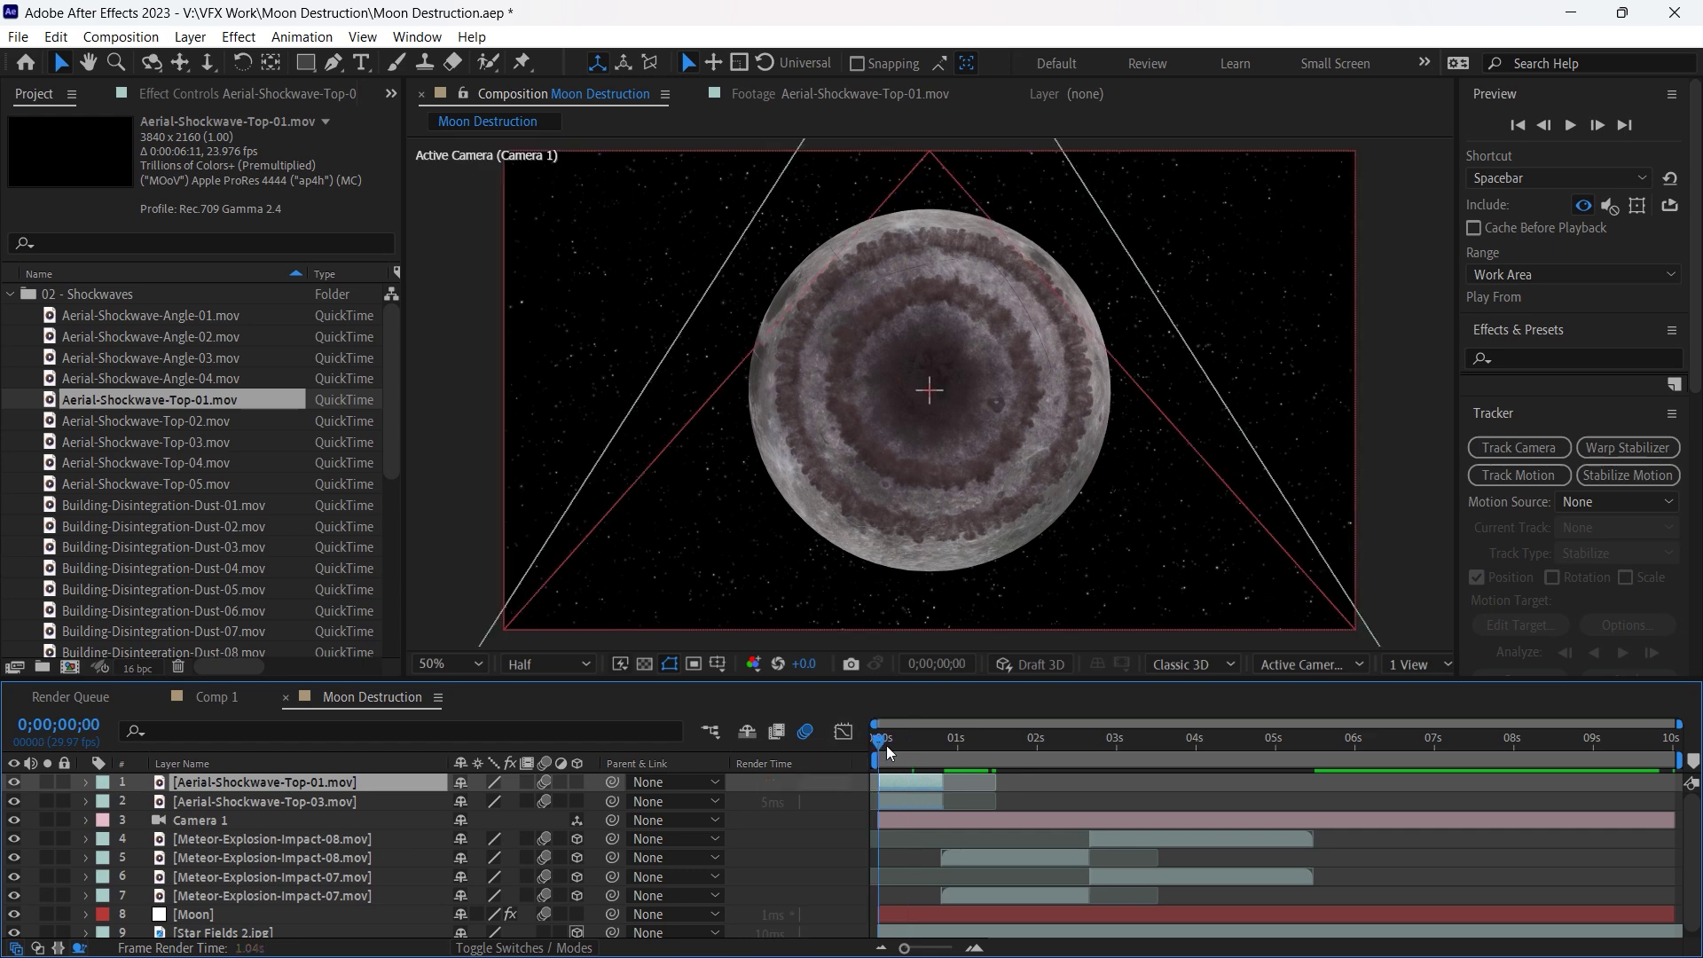
key("space")
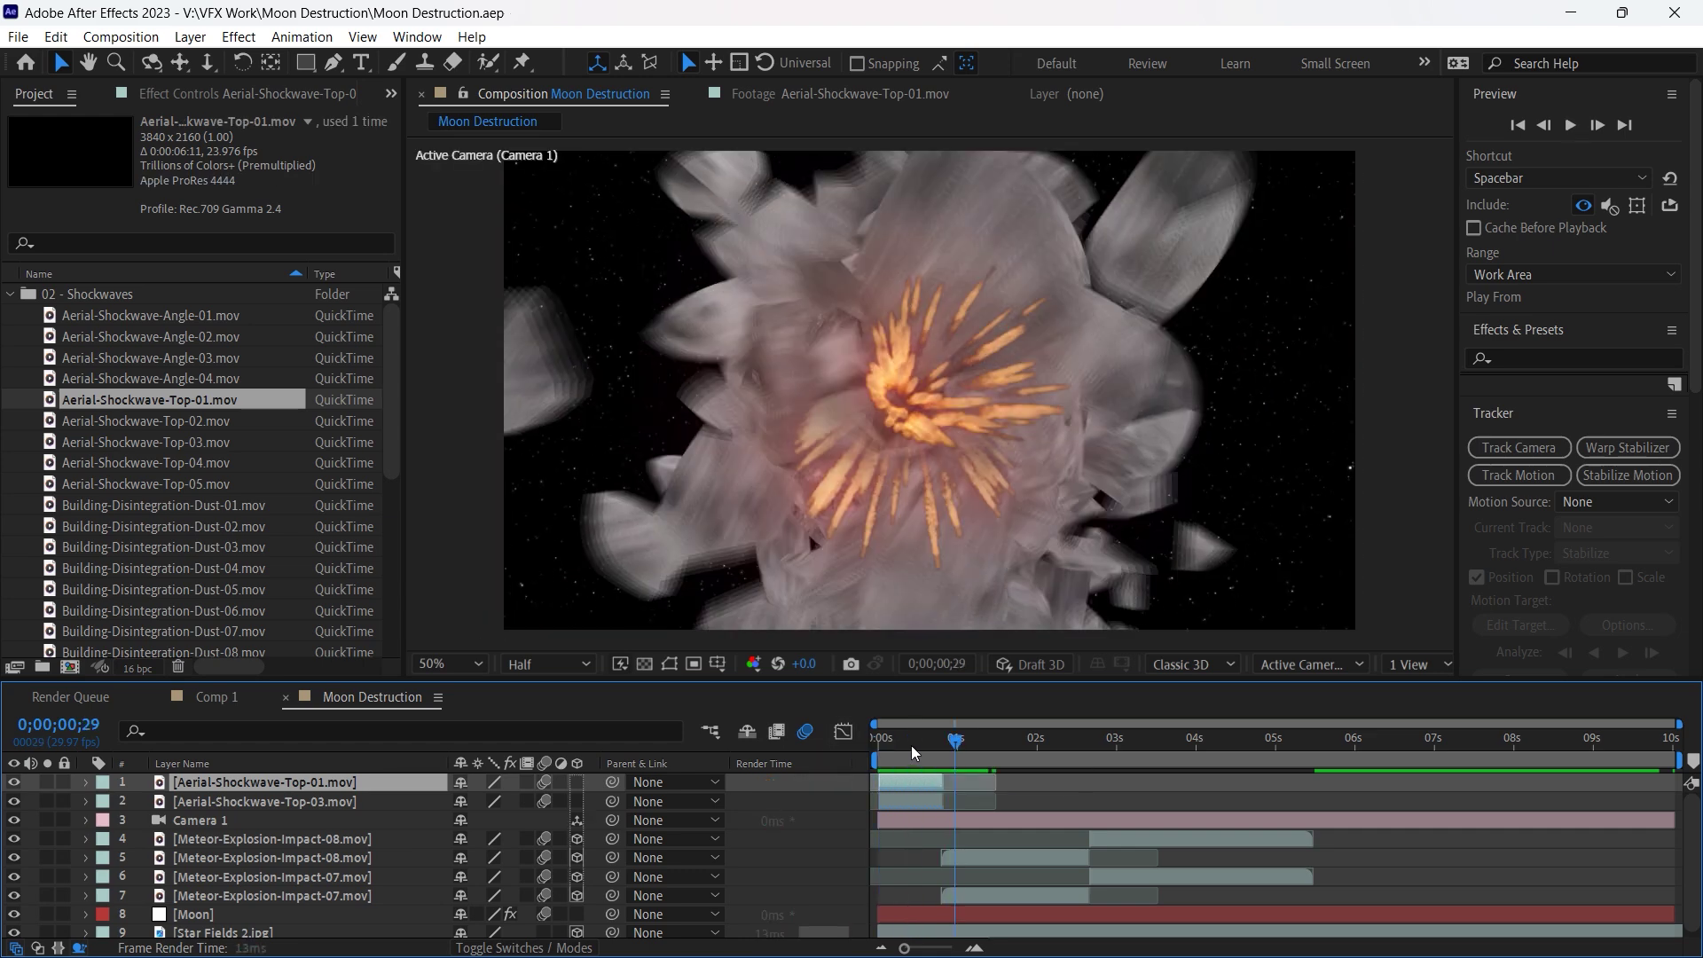
double_click(145, 463)
left_click_drag(190, 484, 342, 781)
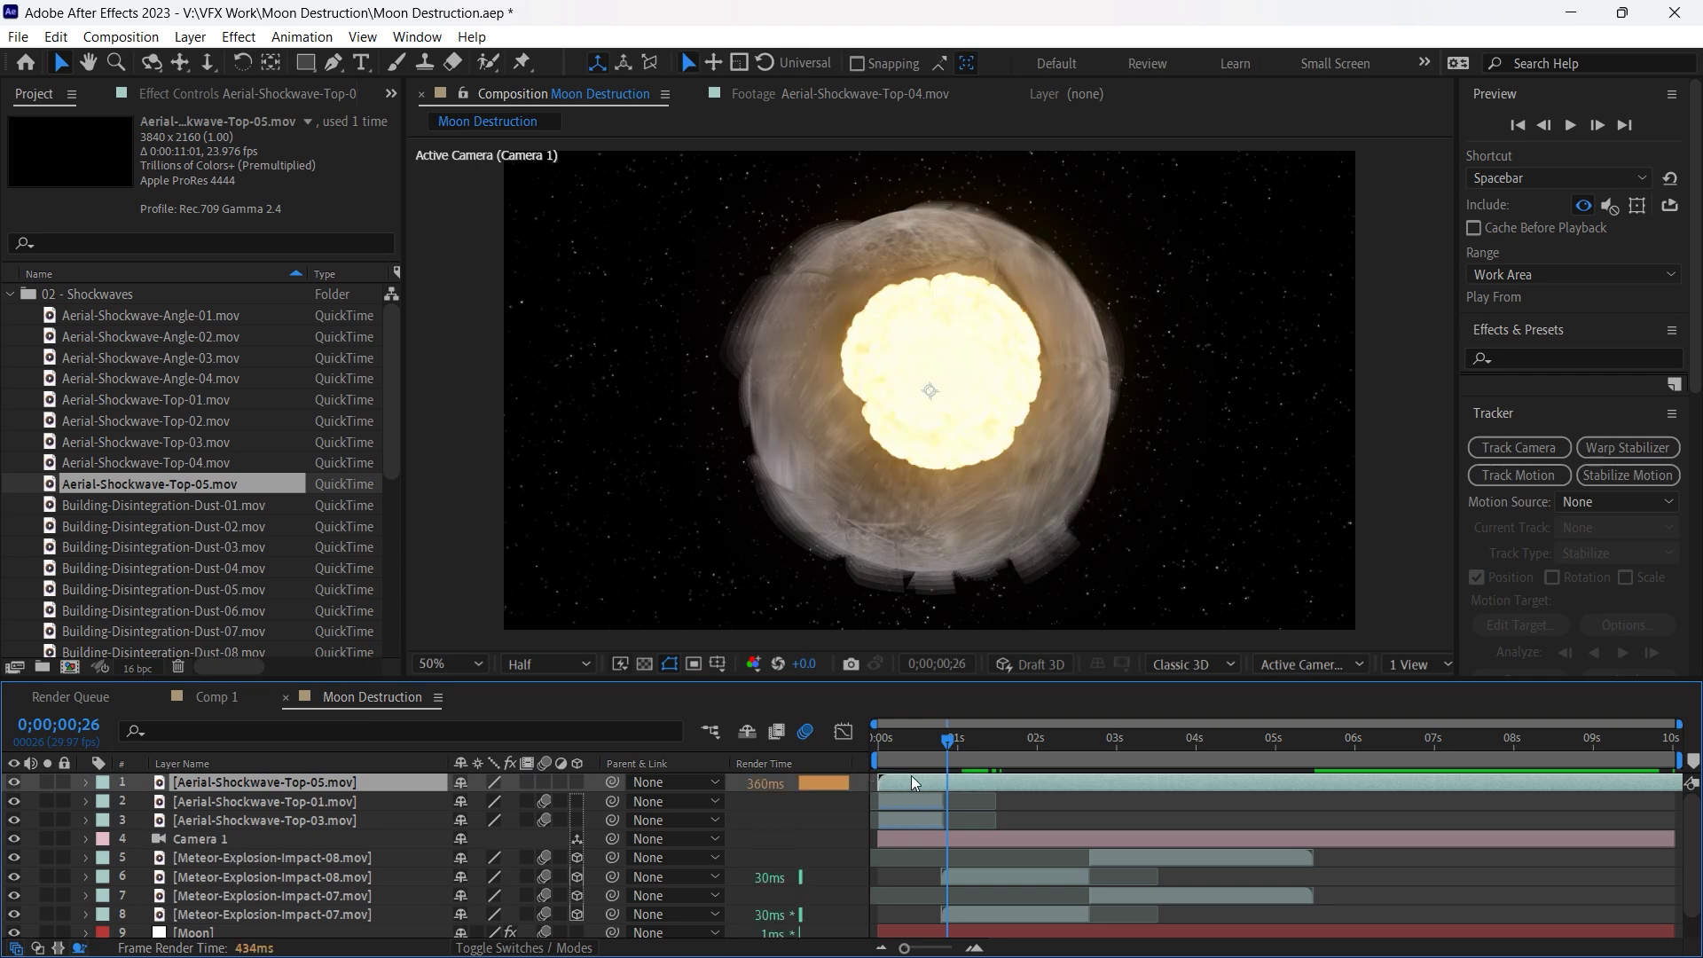
Slide the Aerial-Shockwave-Top-05 layer to start at about 0;00;00;20, align its blast with the moon's centre, and preview it.
left_click_drag(964, 786, 958, 784)
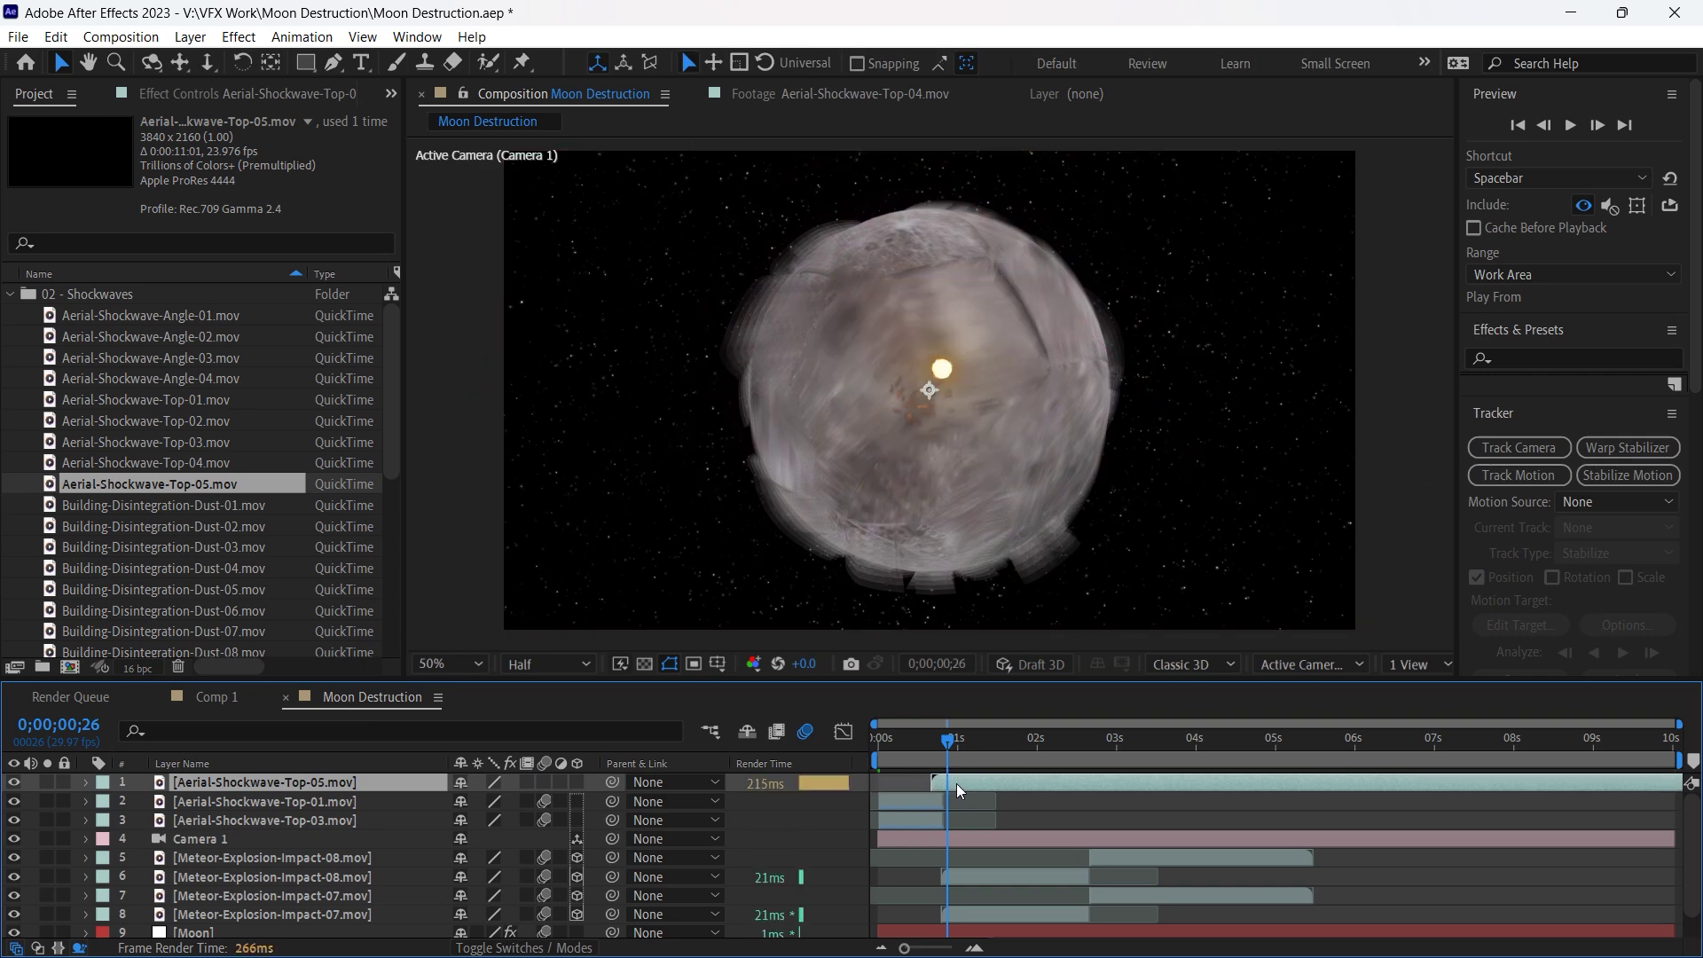
left_click_drag(971, 364, 944, 402)
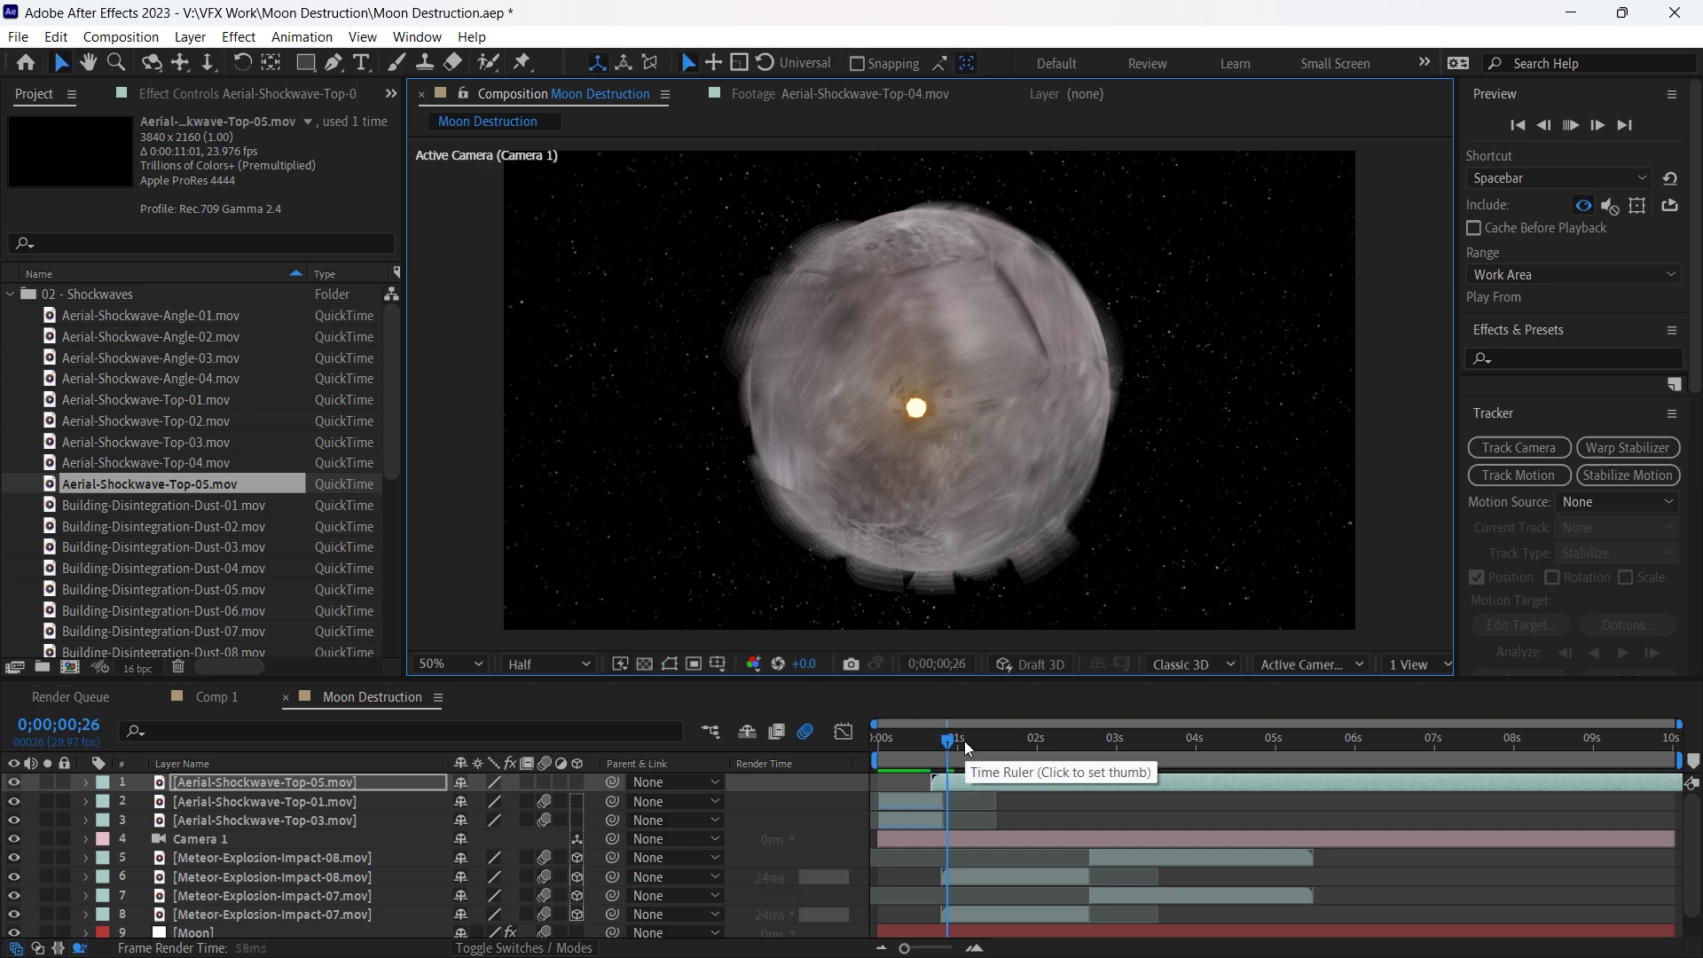
key("space")
Speed up the Aerial-Shockwave-Top-05 layer with a 60% Time Stretch factor and slide it to start at about 0;00;00;16.
right_click(993, 778)
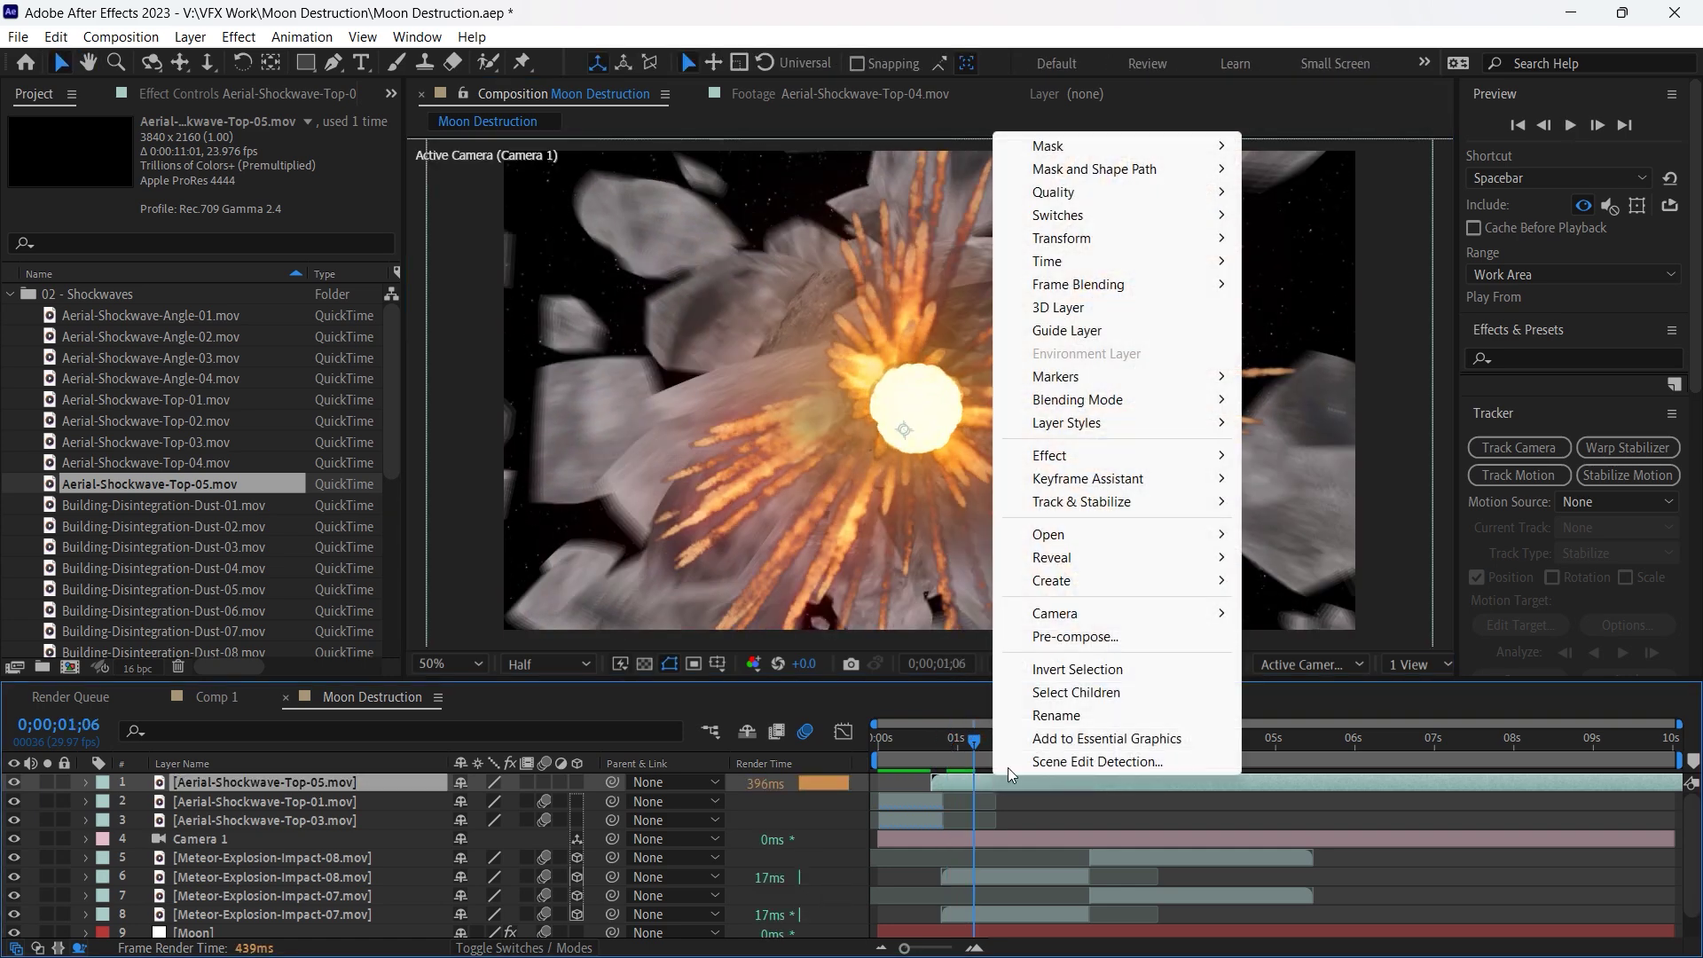
mouse_move(1153, 261)
left_click(1347, 304)
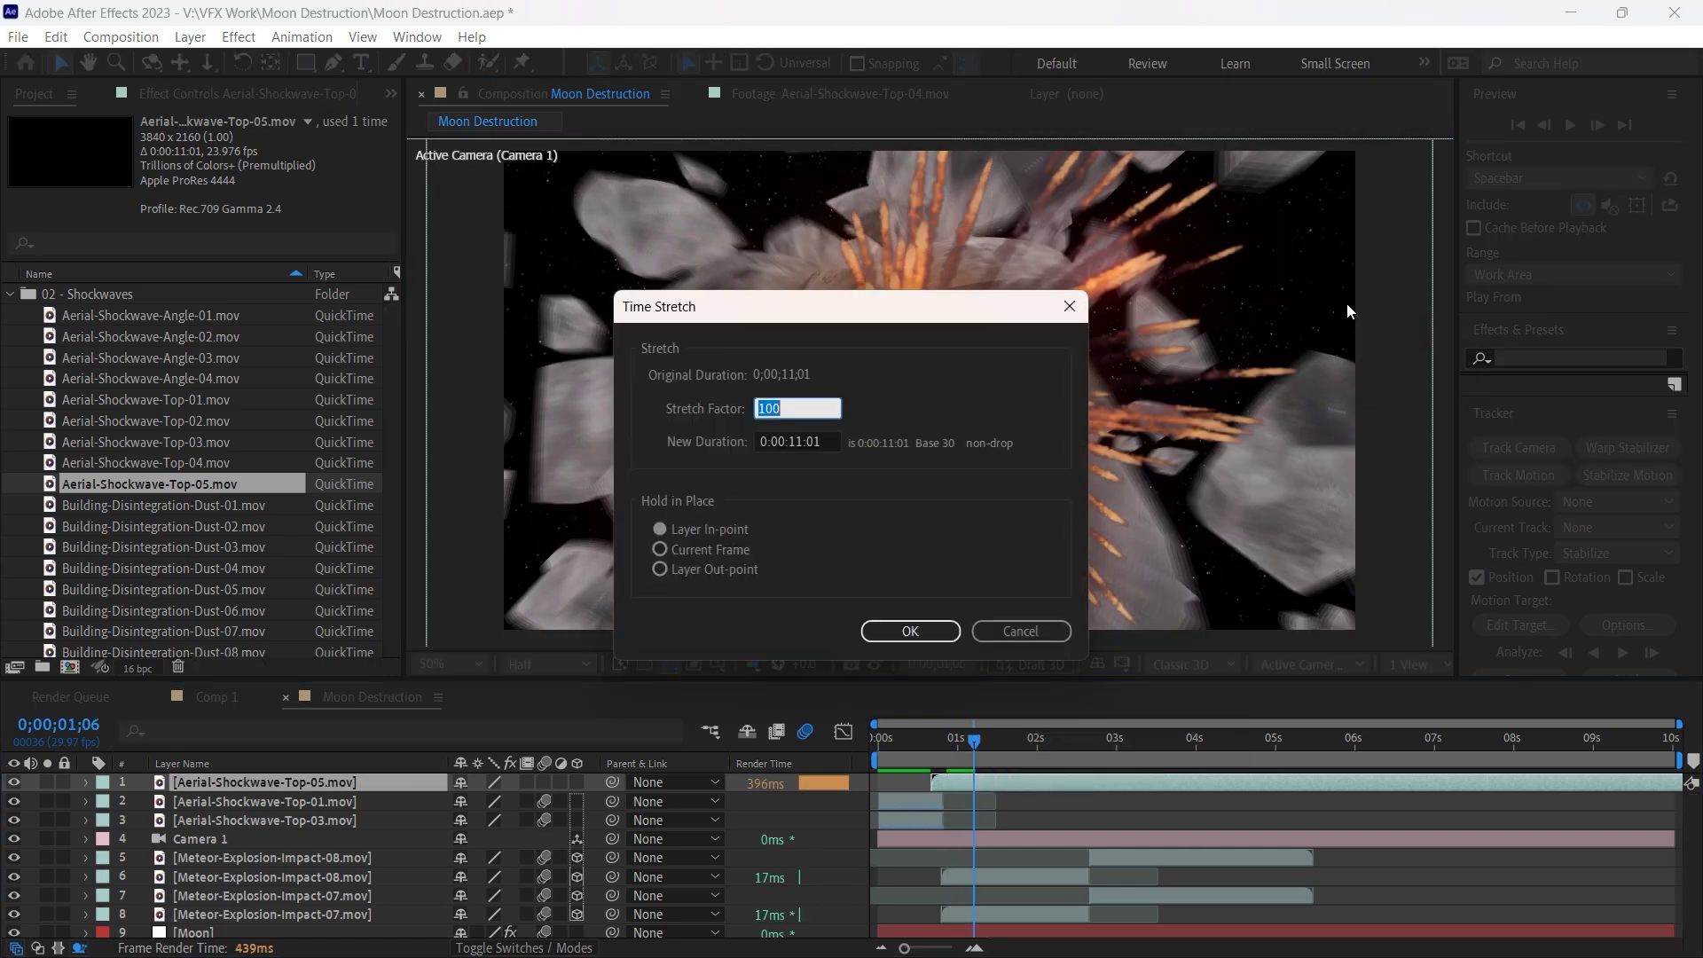
type("60")
key("Return")
left_click(894, 738)
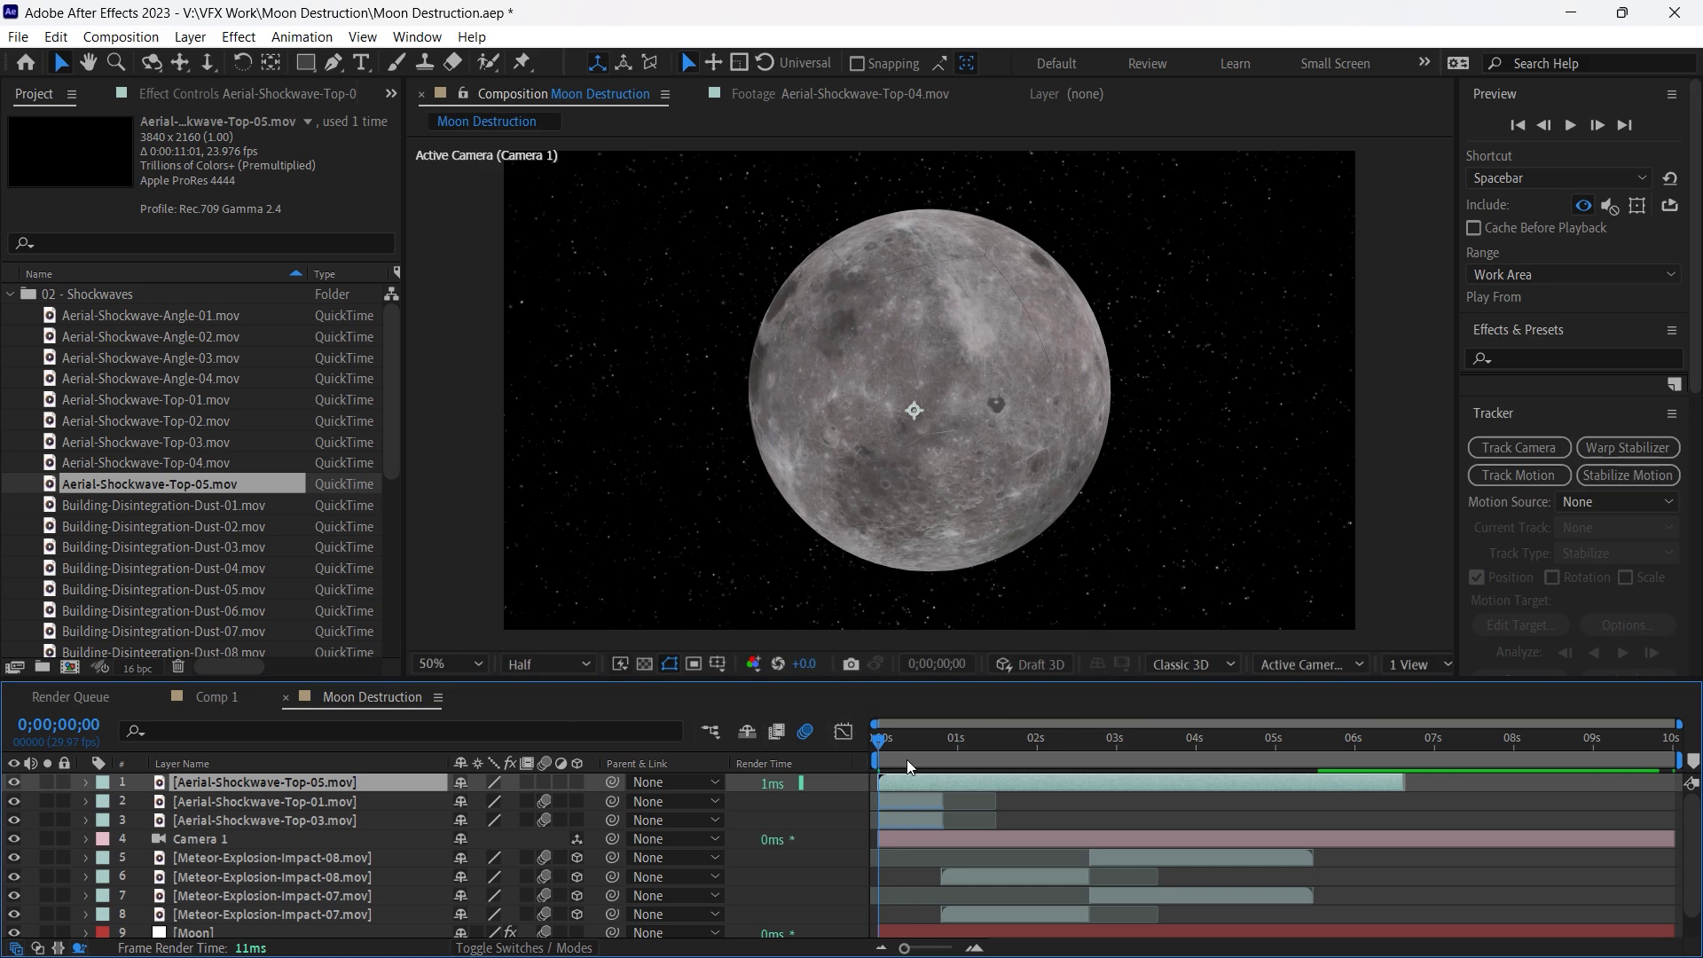
left_click_drag(930, 781, 972, 783)
key("space")
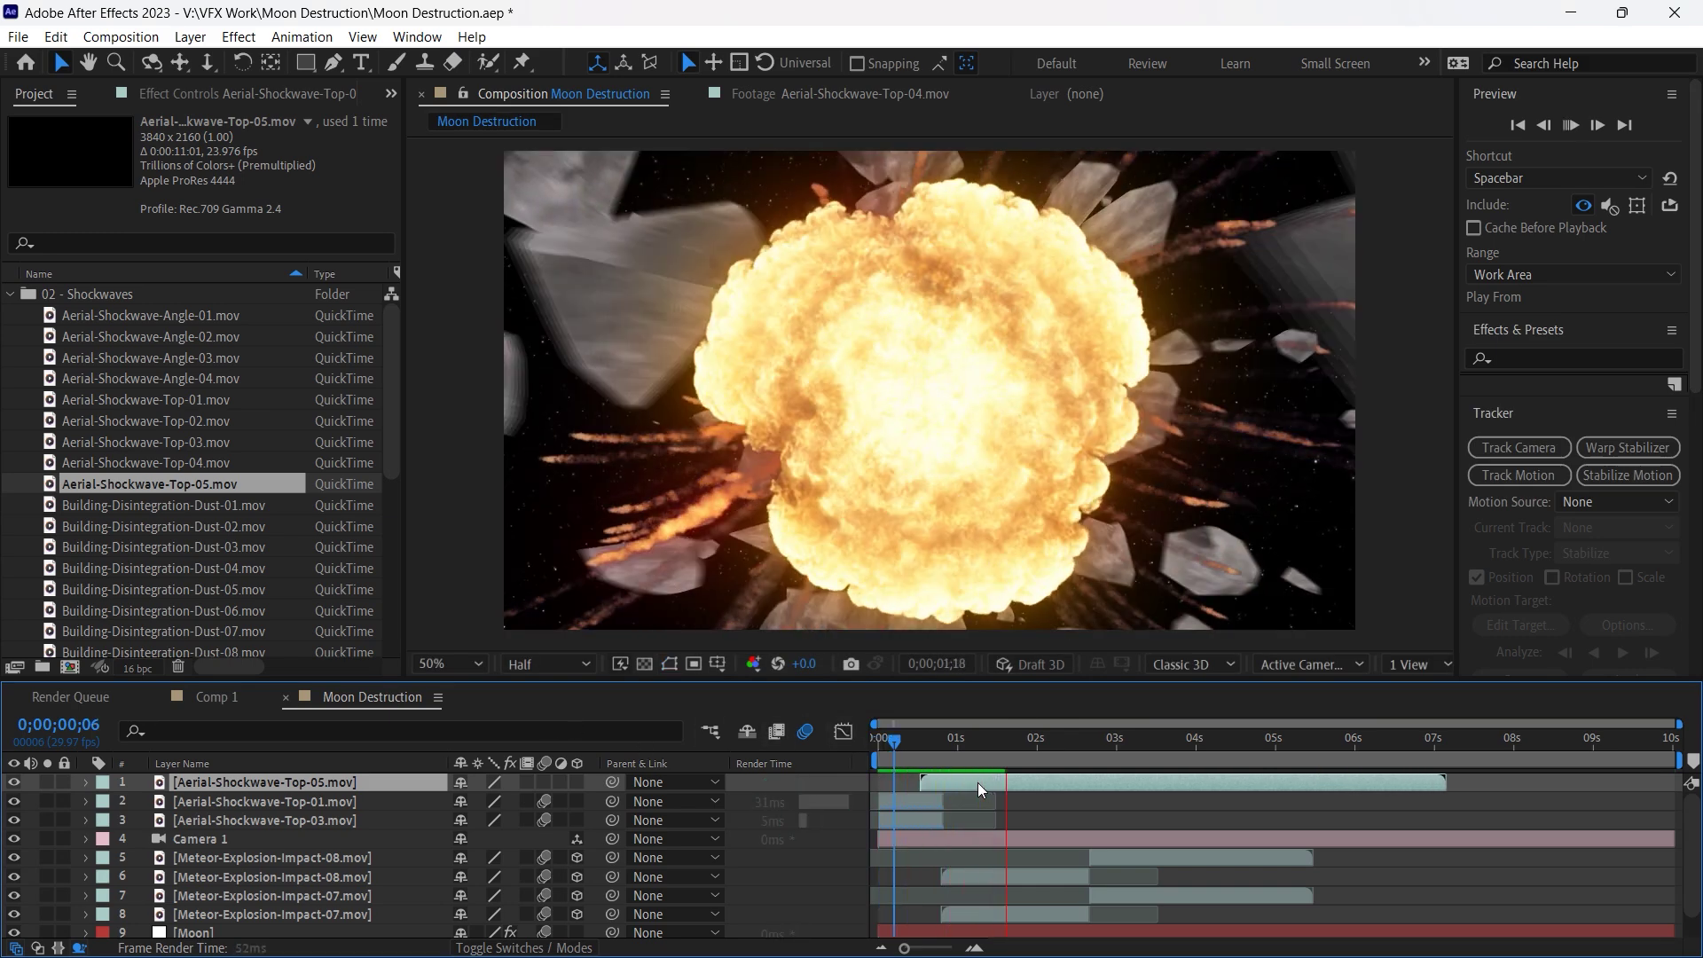
Move the Aerial-Shockwave-Top-05 layer below the Meteor-Explosion-Impact layers and preview the composition from the start.
left_click_drag(362, 785, 297, 923)
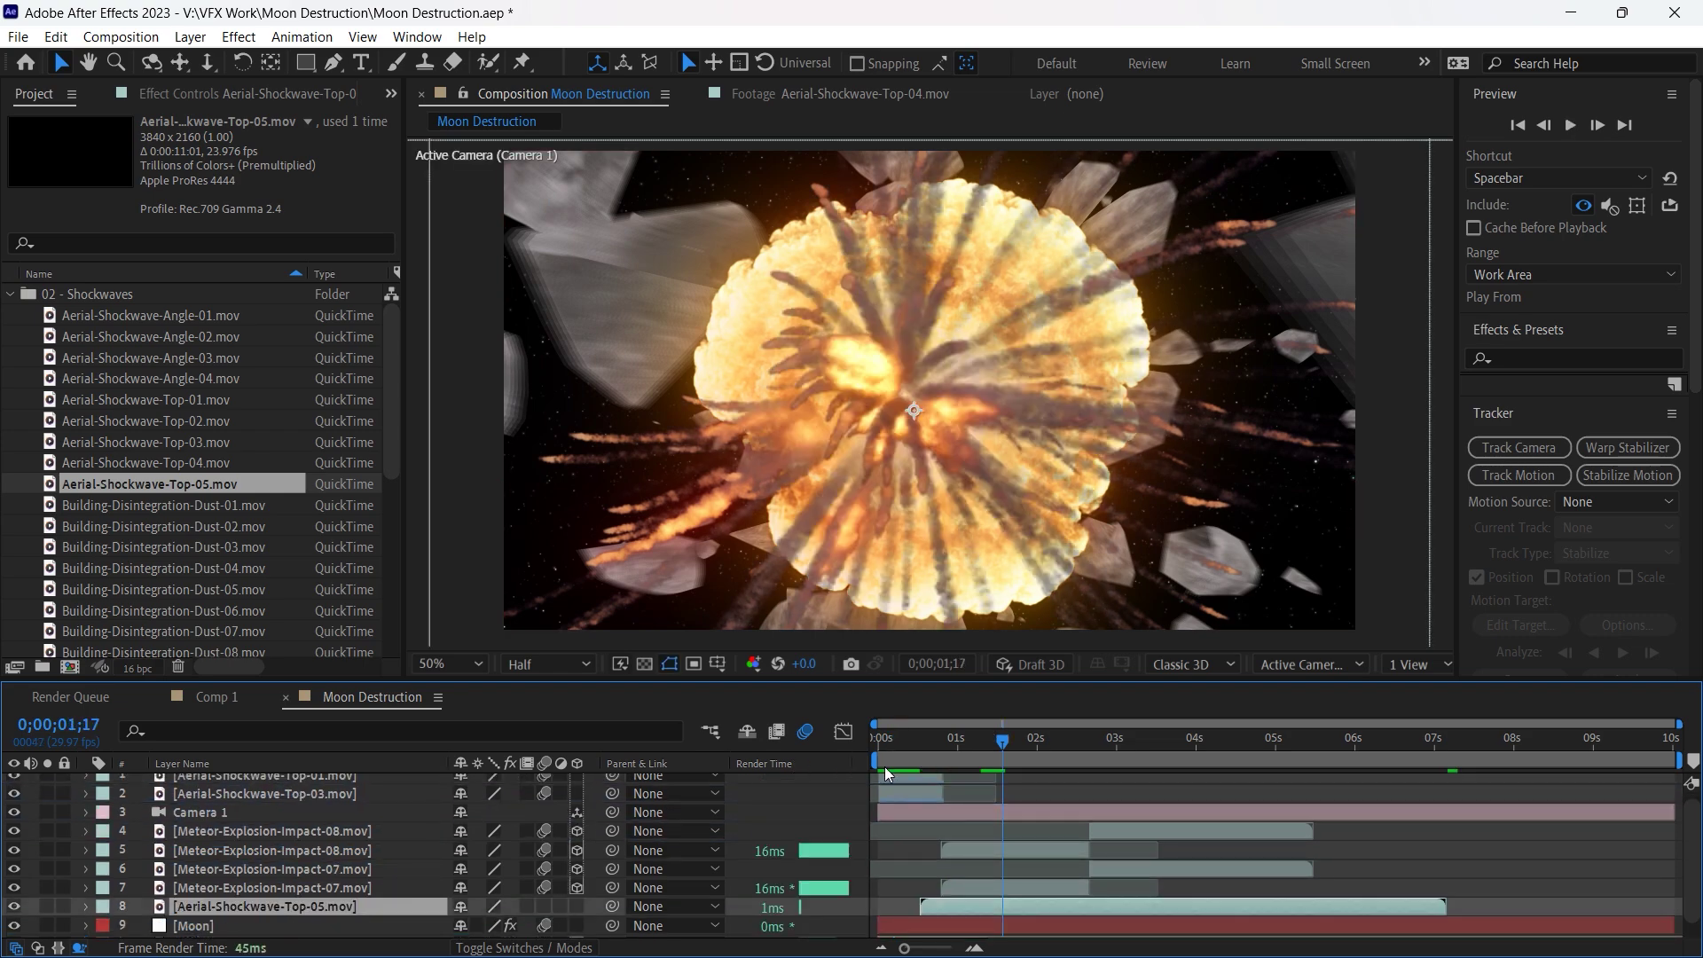
key("Home")
key("space")
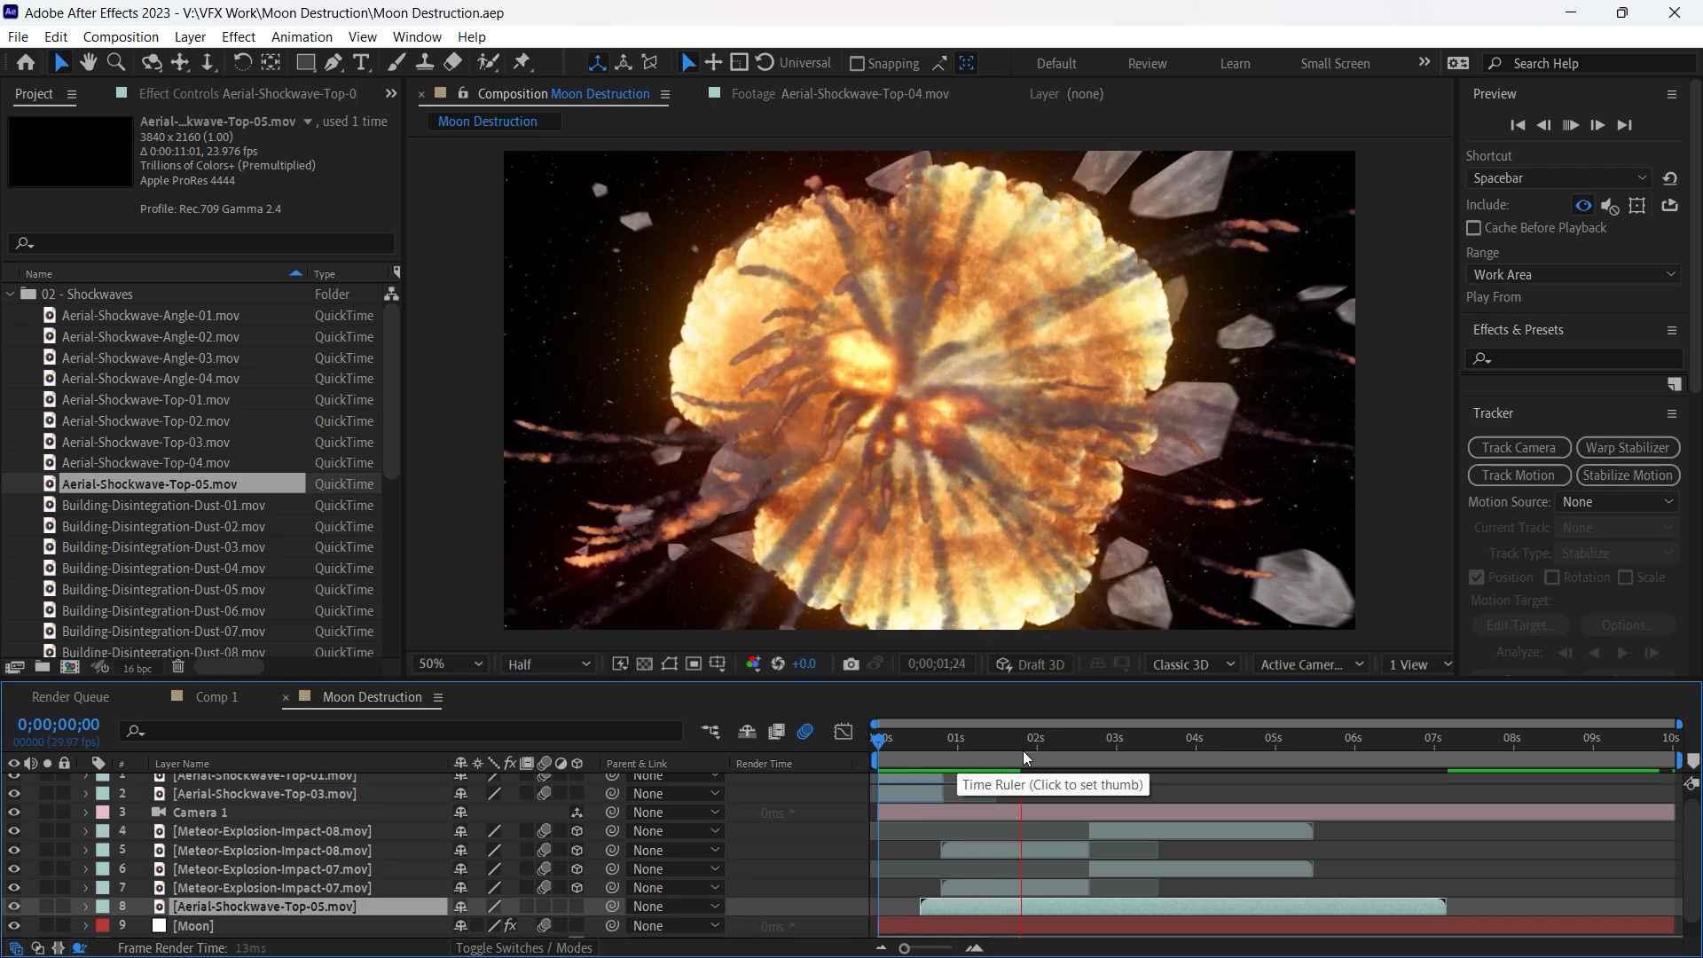
key("space")
key("space")
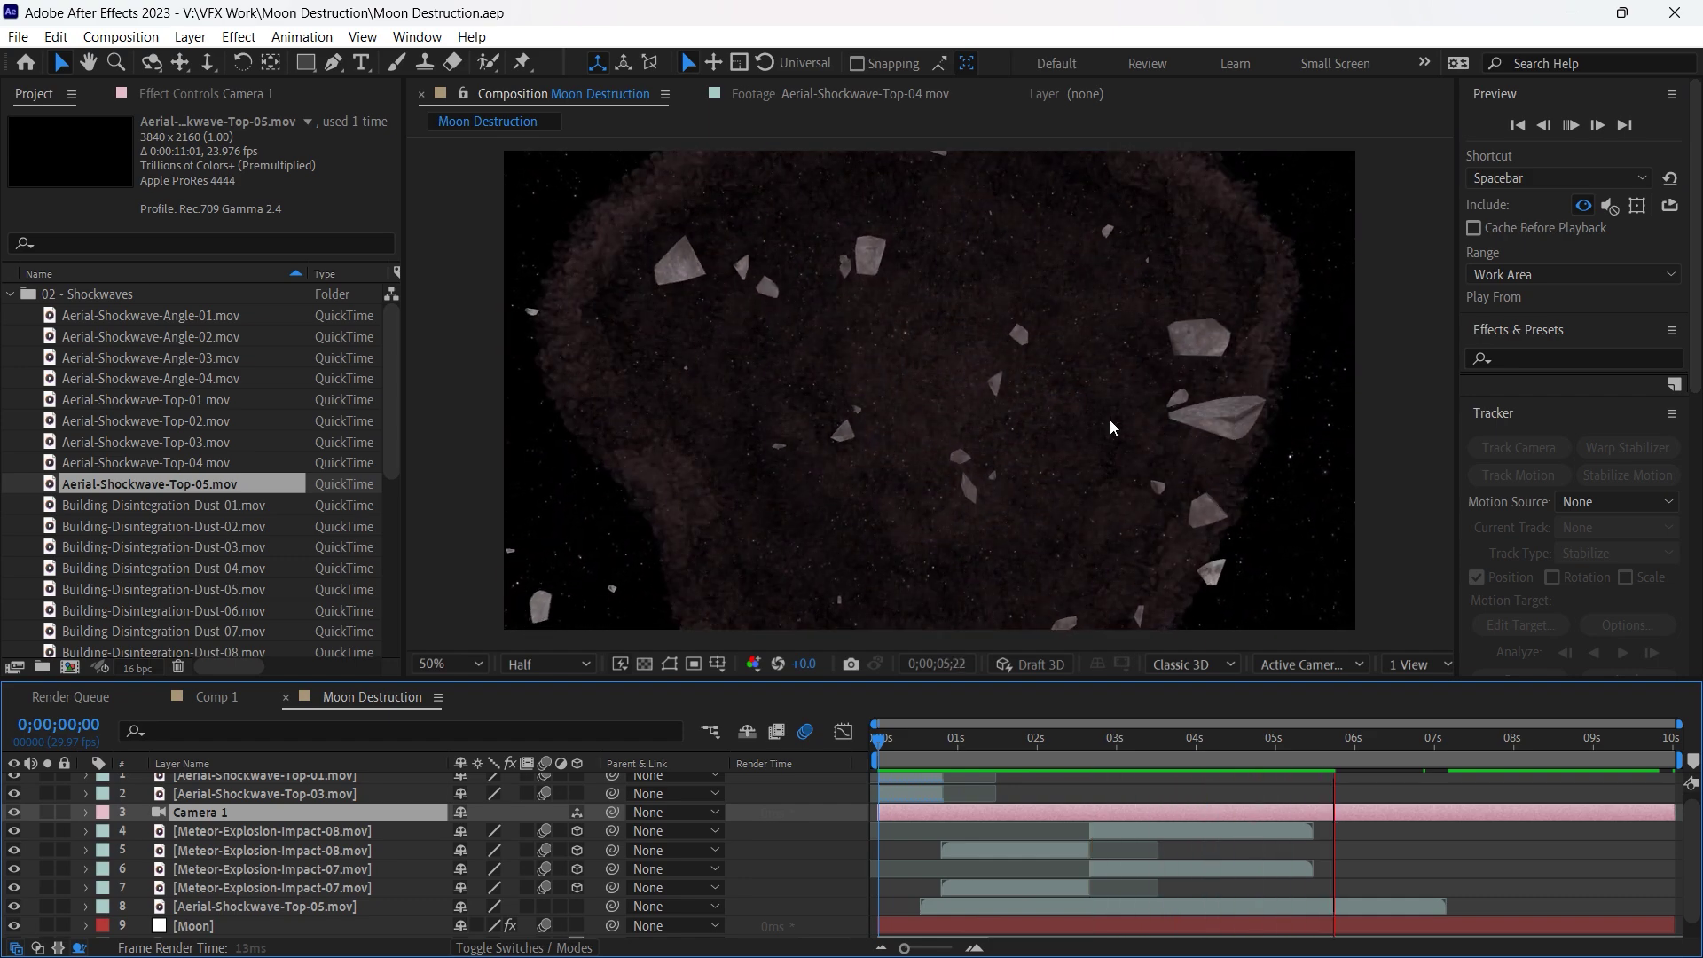
Make the Aerial-Shockwave-Top-05 layer 3D with its scale at 96%, and preview it with the camera pull-back.
left_click(1110, 419)
key("s")
key("space")
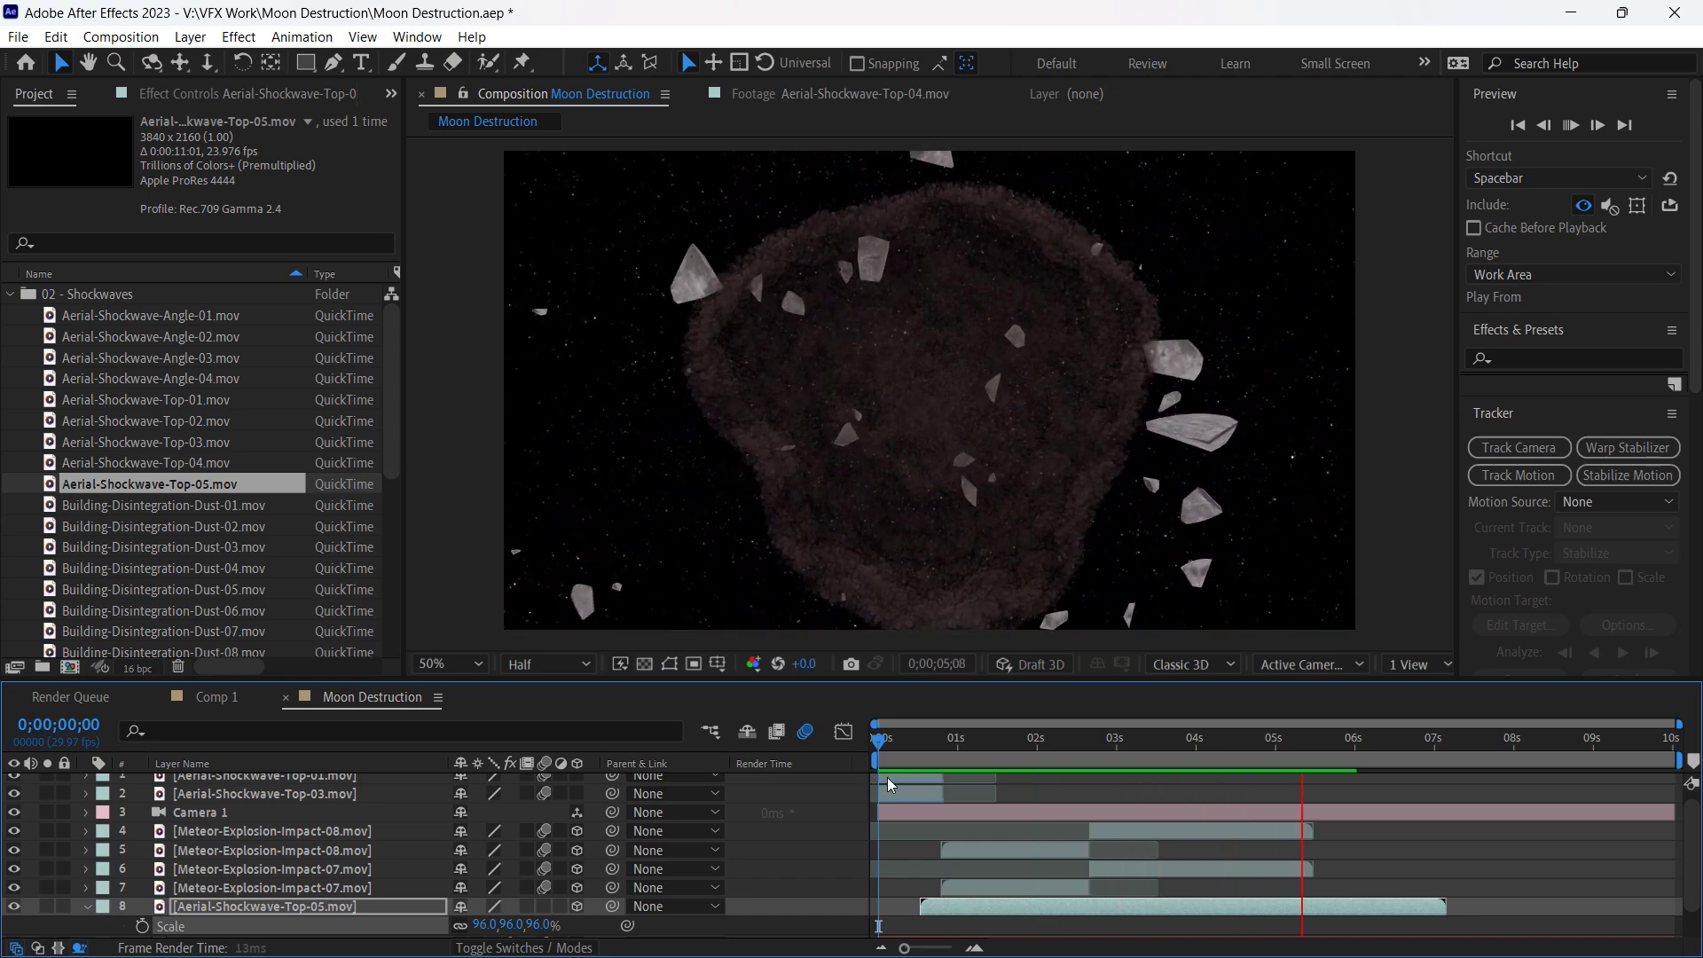
Move the Aerial-Shockwave-Top-05 layer below the Moon layer and preview the explosion behind the debris.
left_click_drag(887, 777, 1153, 784)
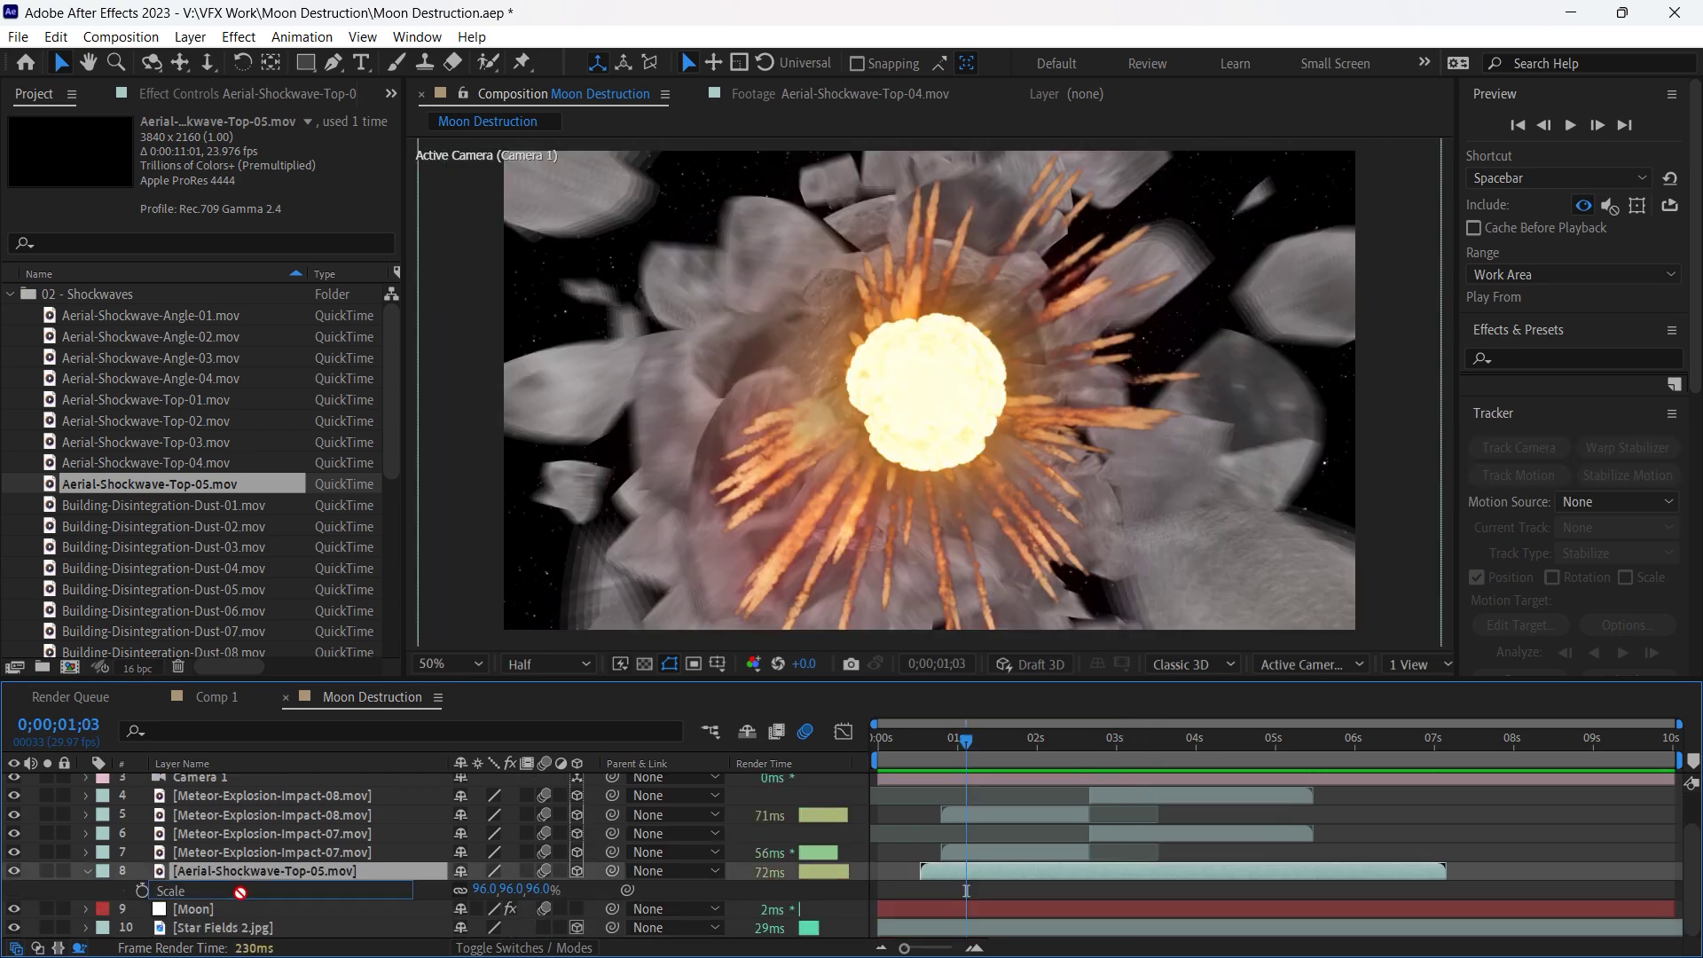
left_click(239, 909)
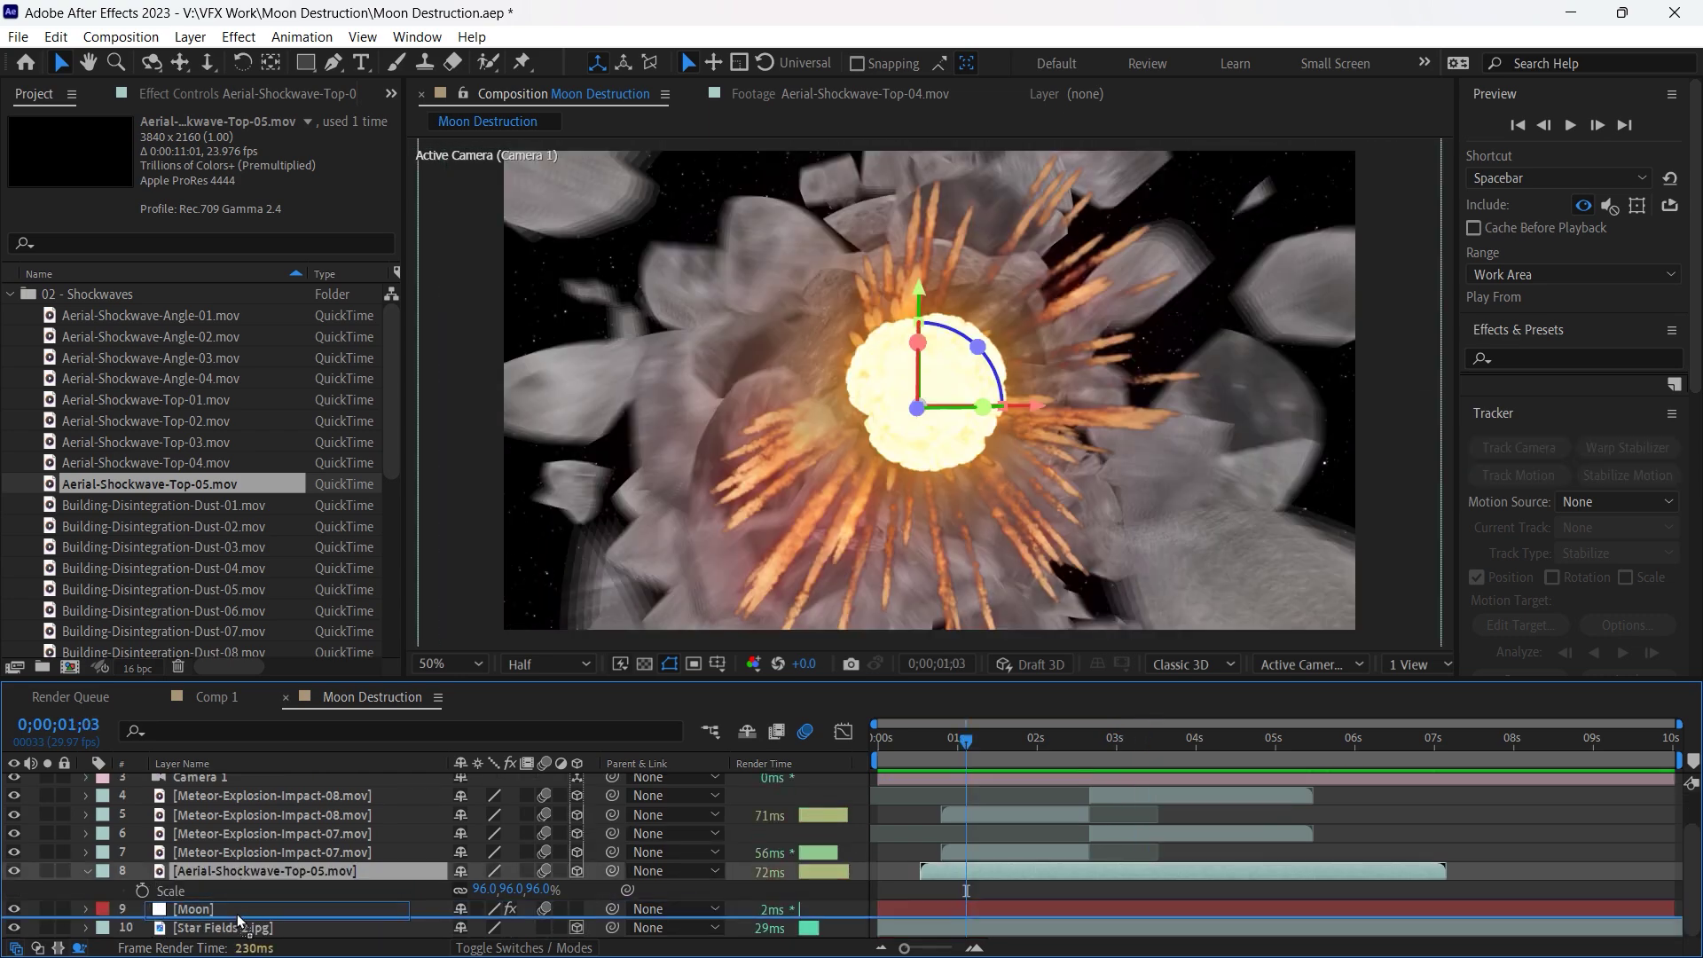
key("s")
key("space")
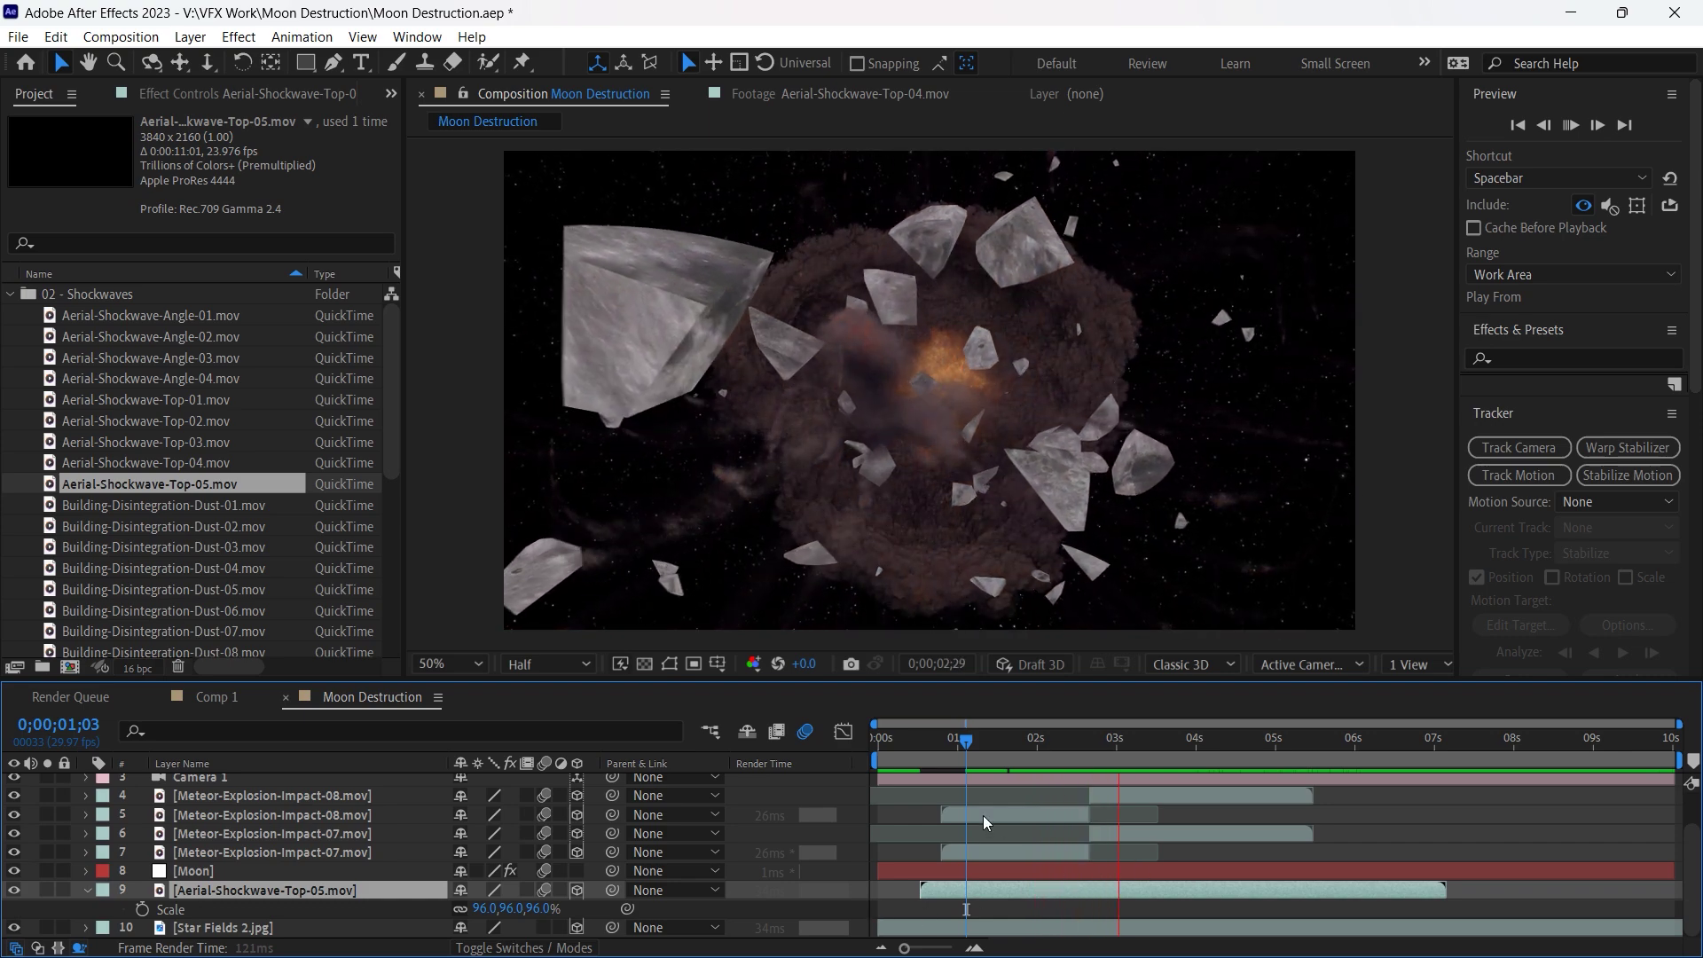
key("space")
left_click_drag(941, 752, 823, 752)
key("space")
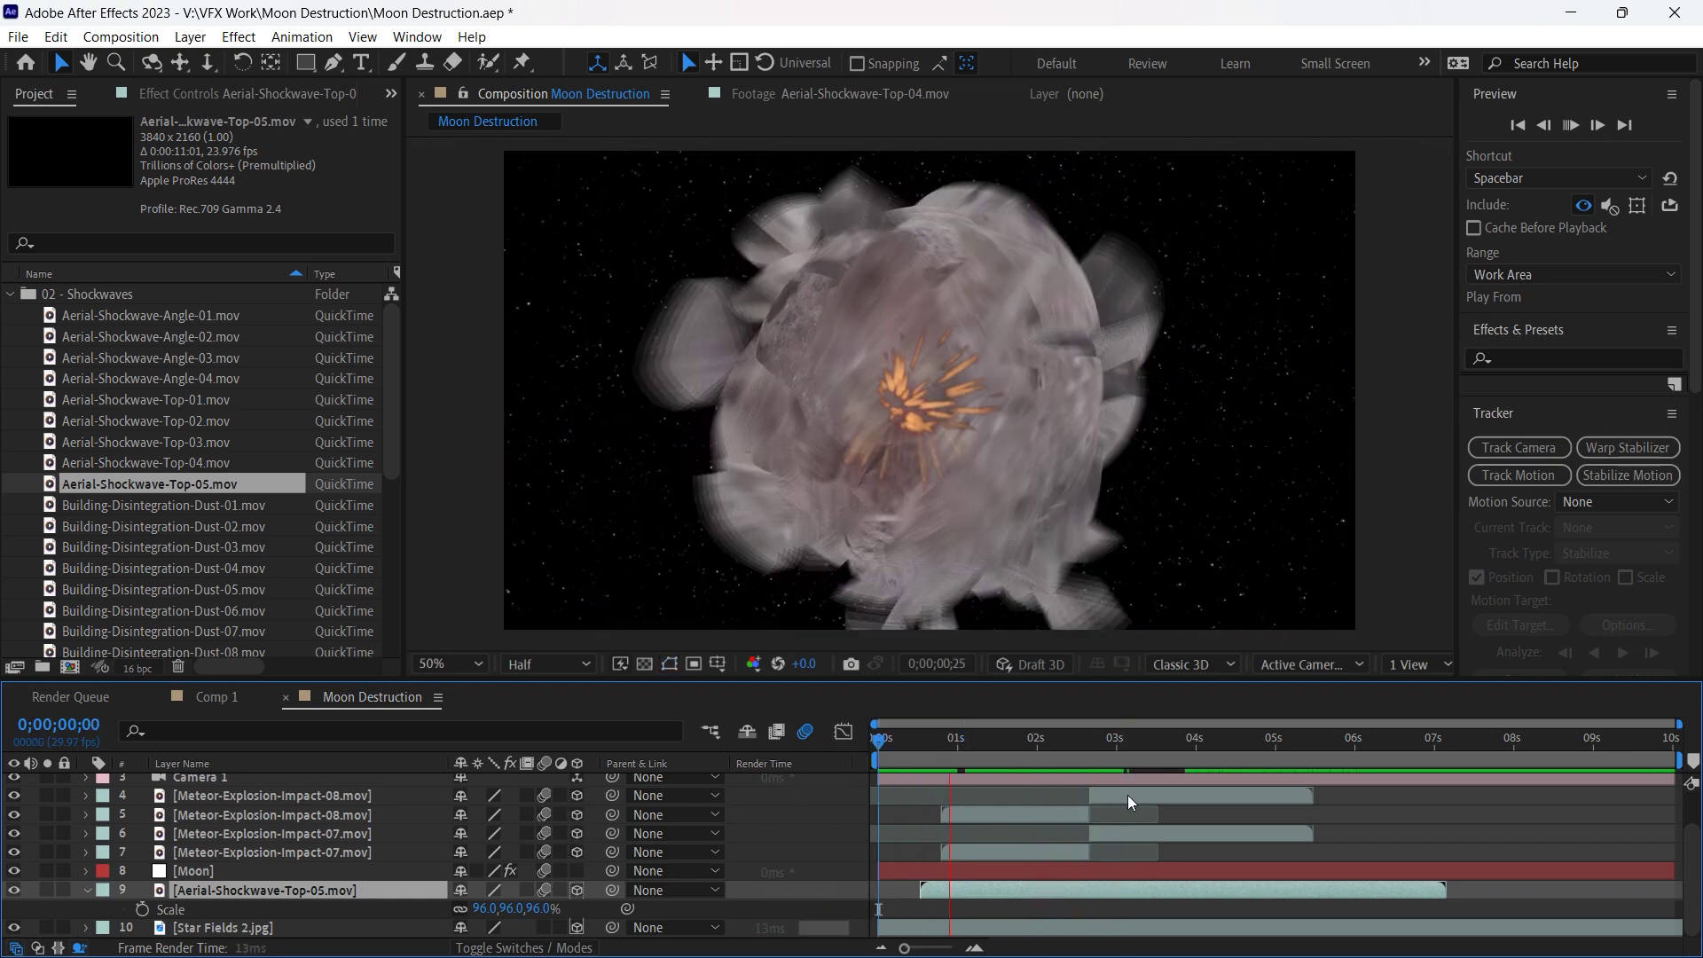
key("space")
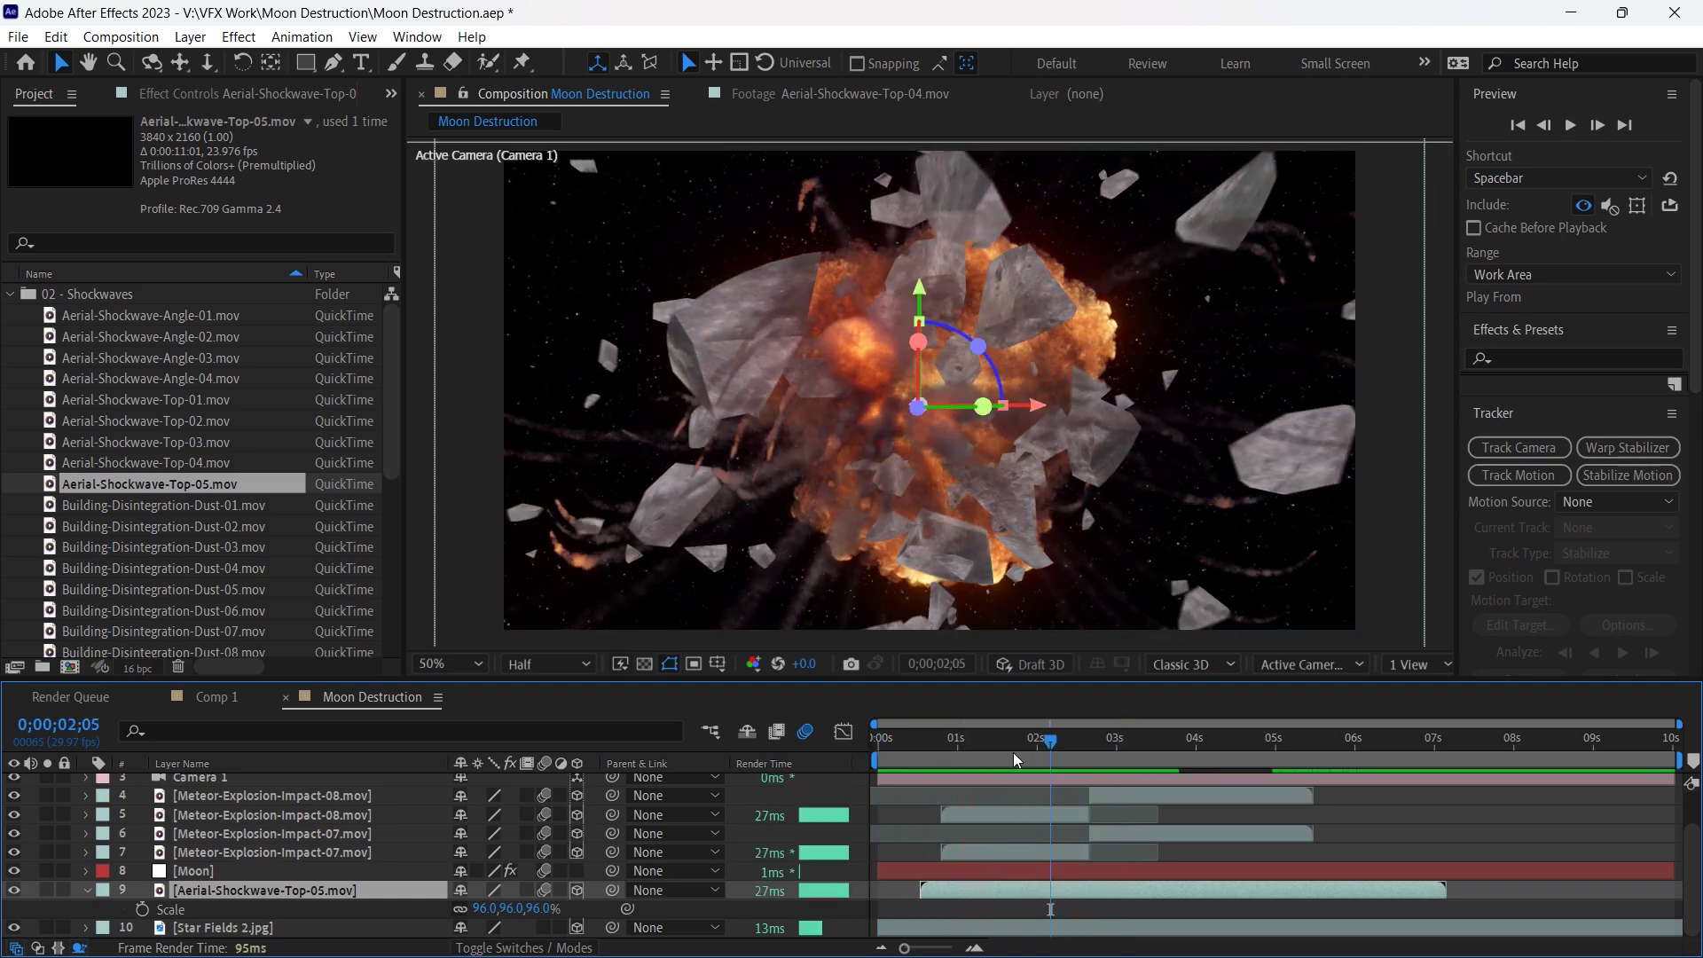
Slide the Aerial-Shockwave-Top-05 layer earlier so it ends at about 0;00;05;24, and preview the timing.
left_click_drag(948, 750, 1018, 747)
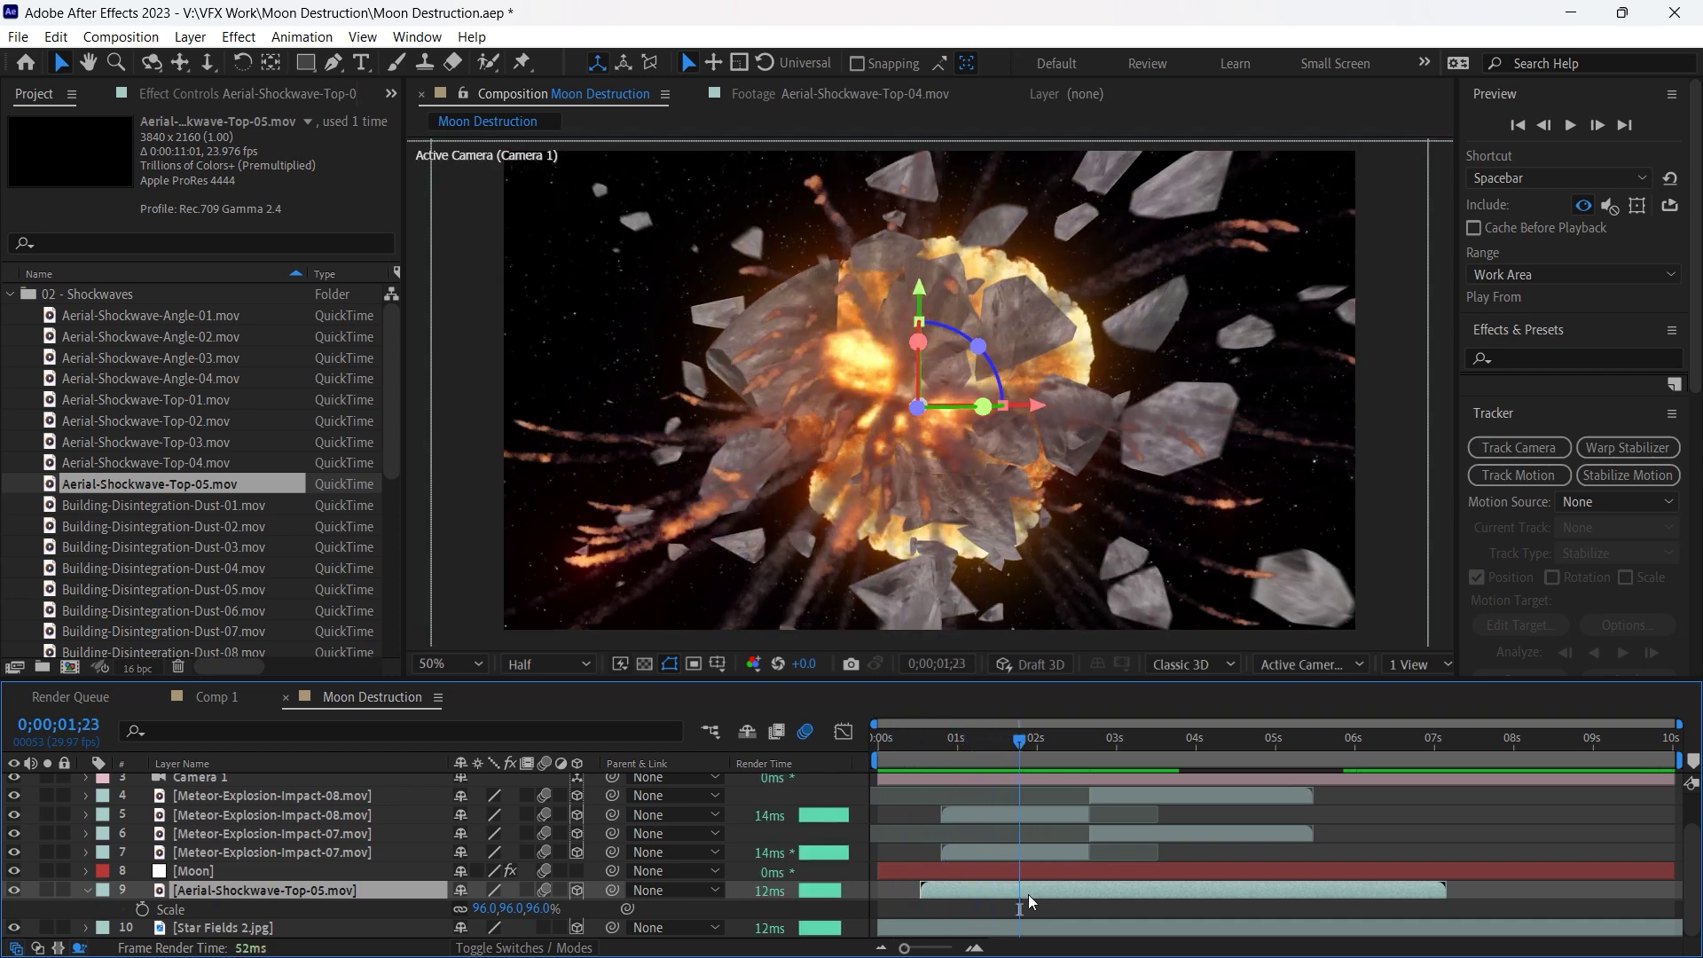
left_click_drag(1029, 895, 905, 895)
left_click(882, 758)
key("space")
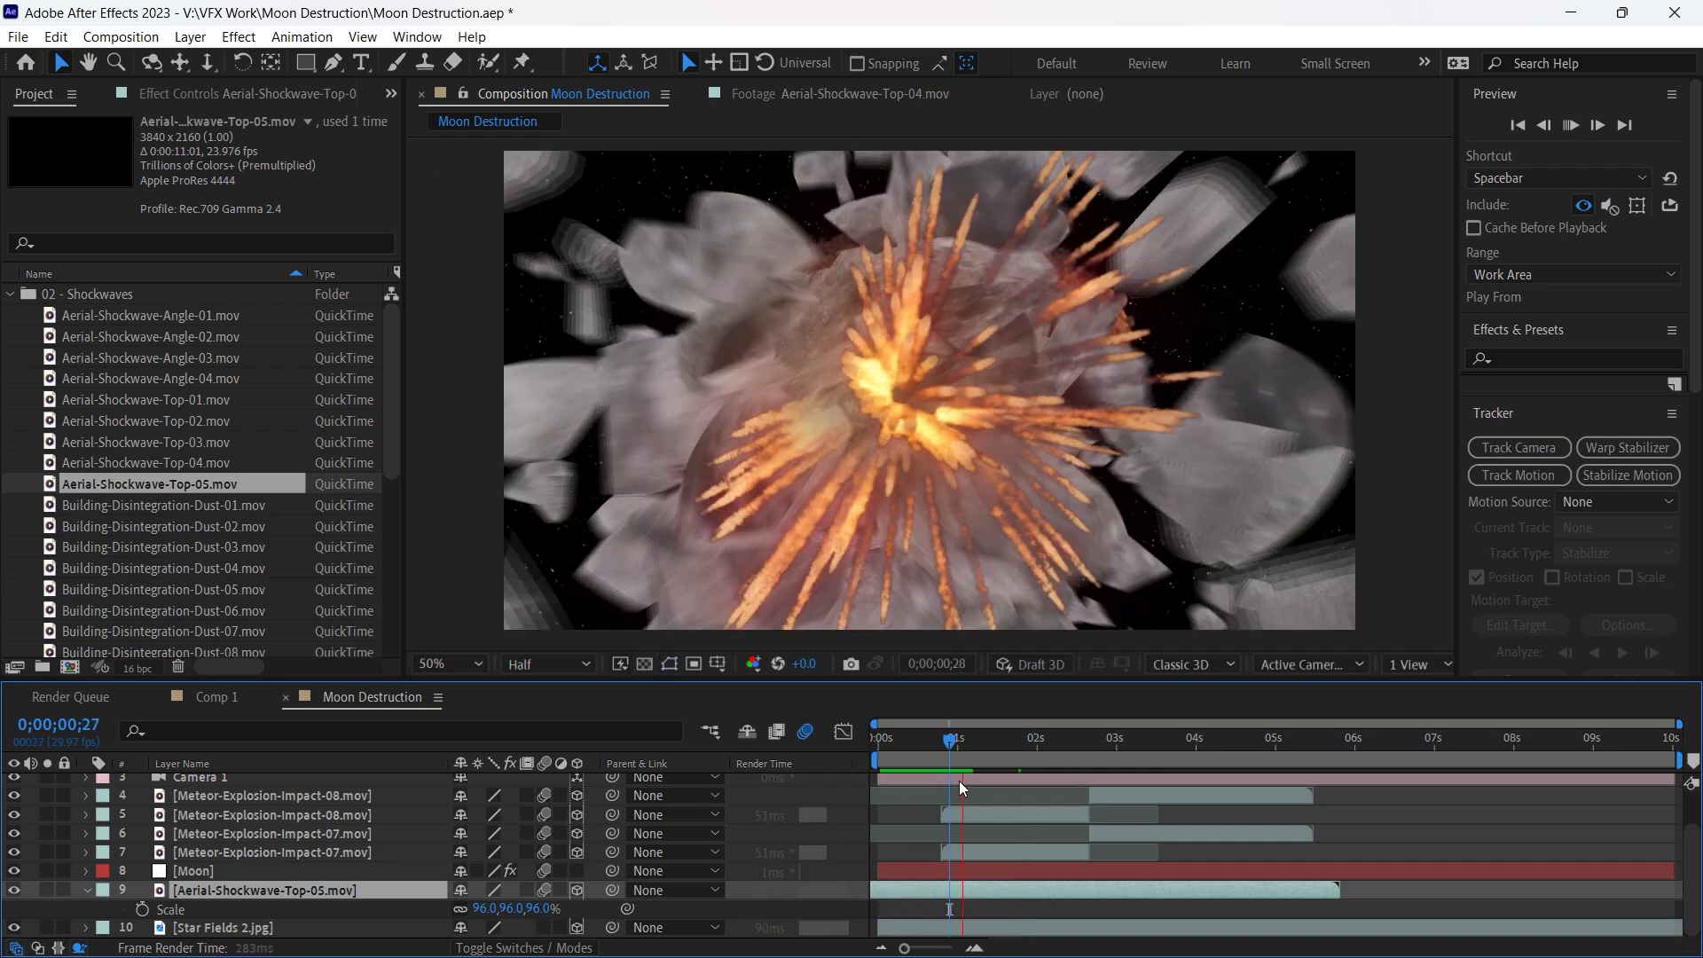
key("space")
key("space")
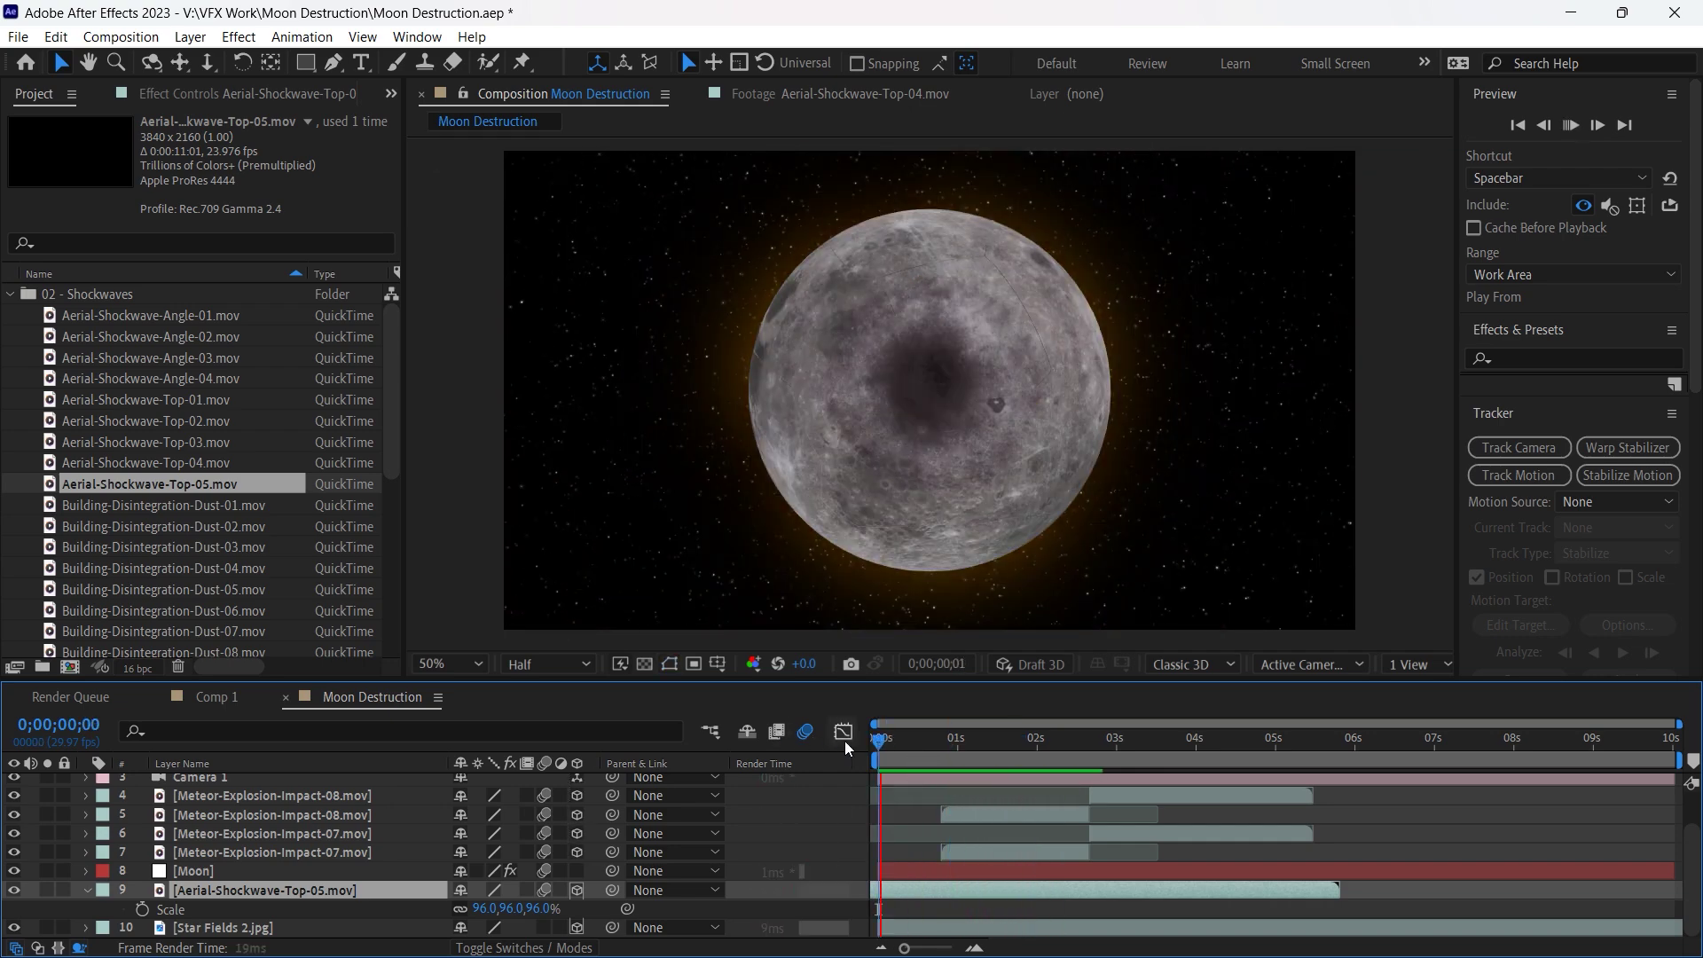
Slide the Aerial-Shockwave-Top-05 layer to end at about 0;00;06;11, keeping its fire hidden behind the intact moon, and preview it.
left_click(887, 740)
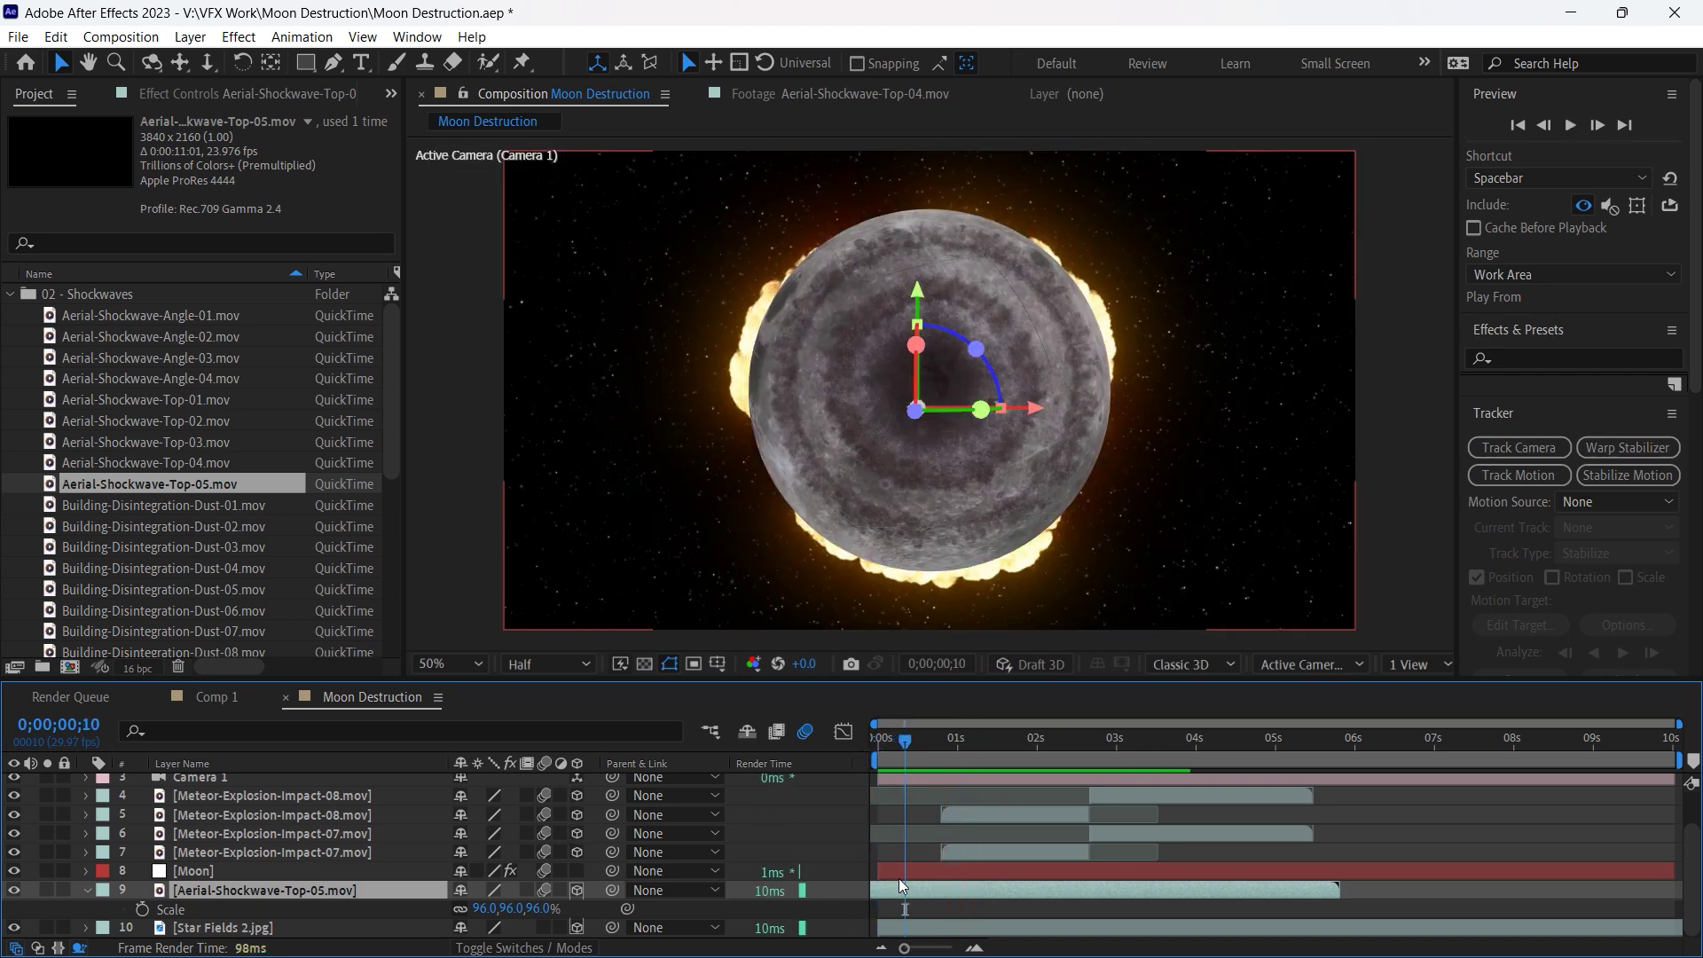
left_click_drag(907, 889, 944, 887)
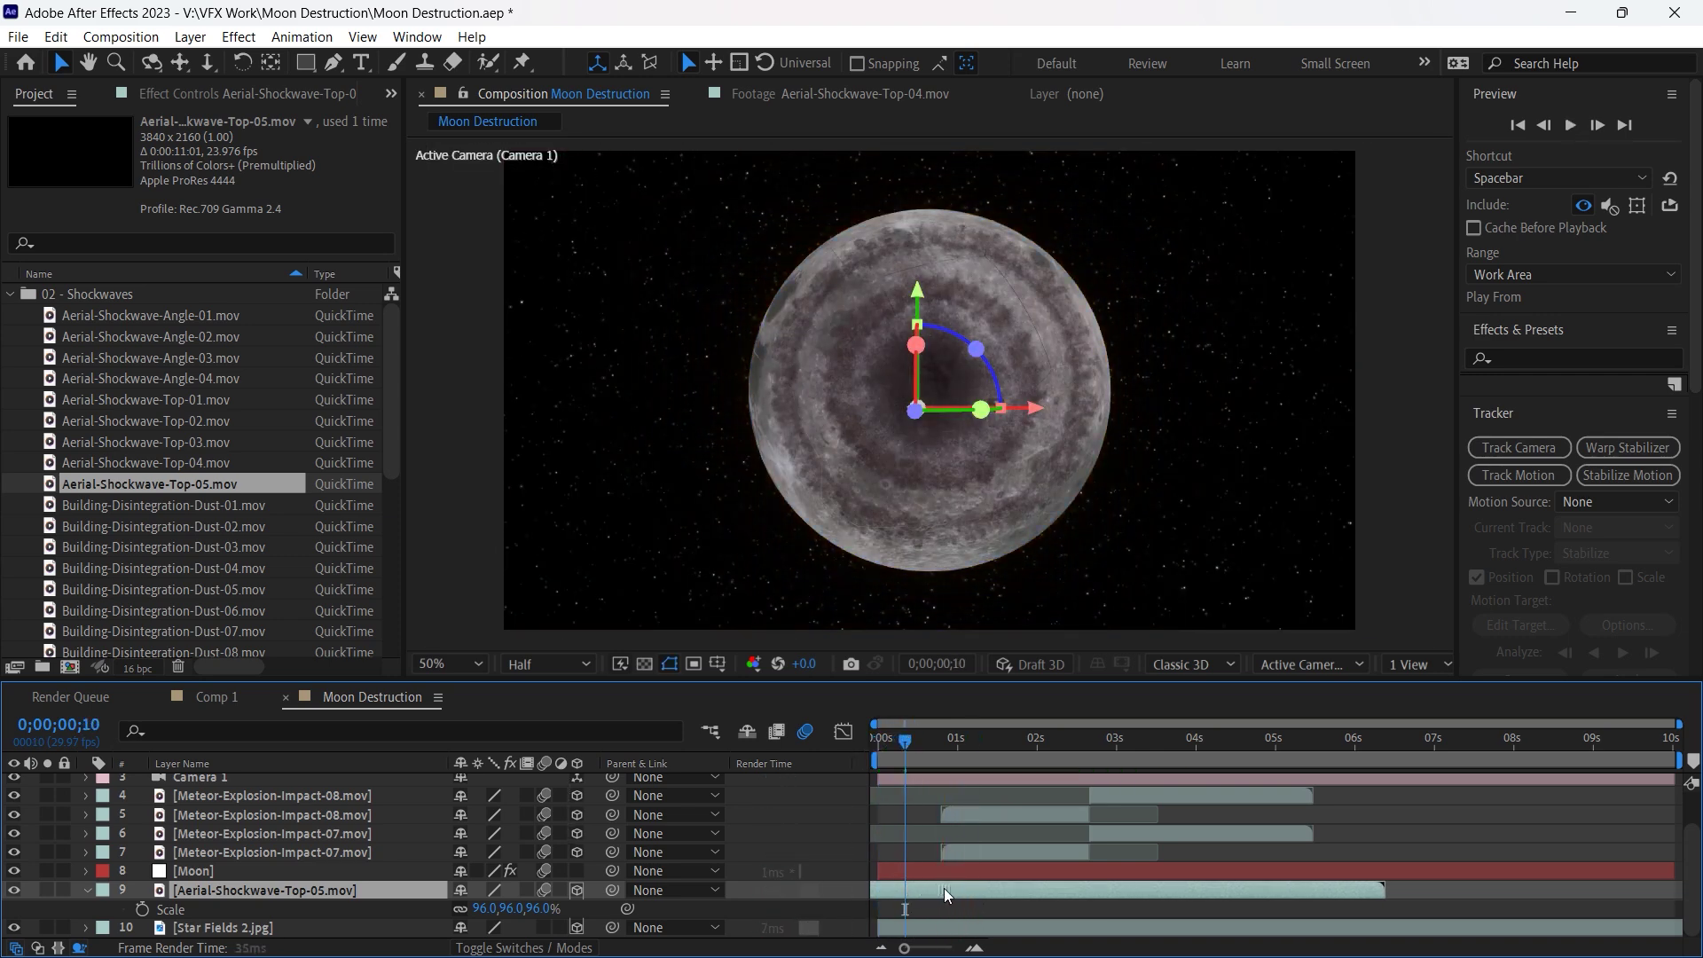
key("space")
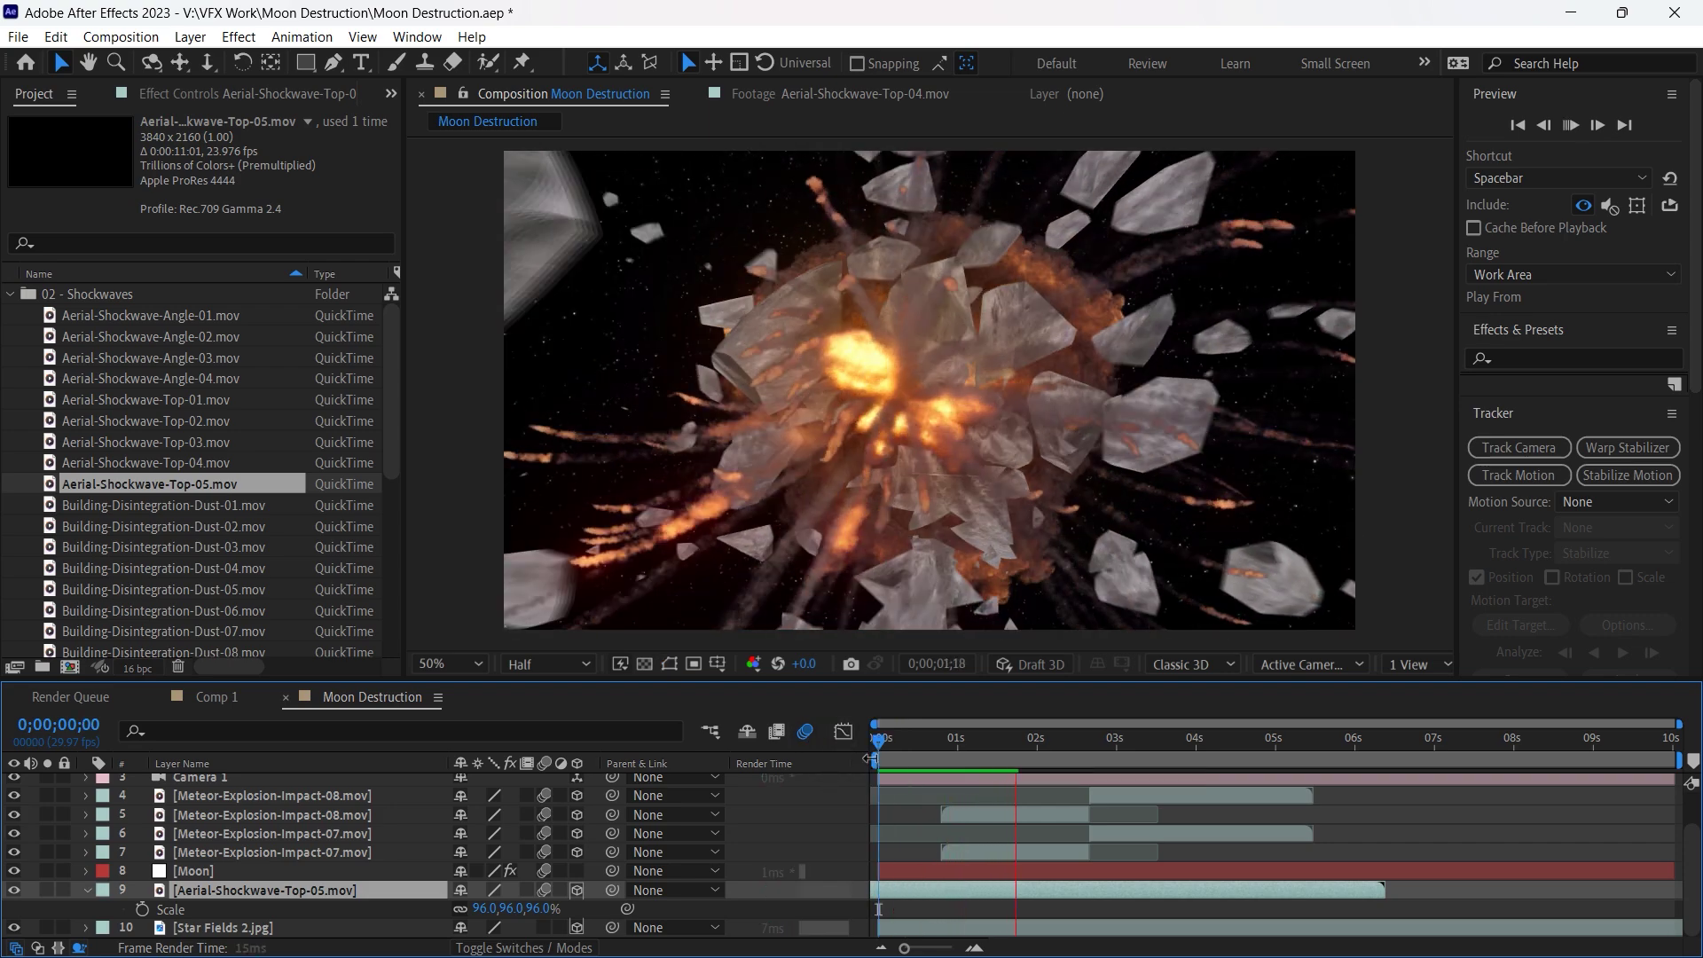
key("space")
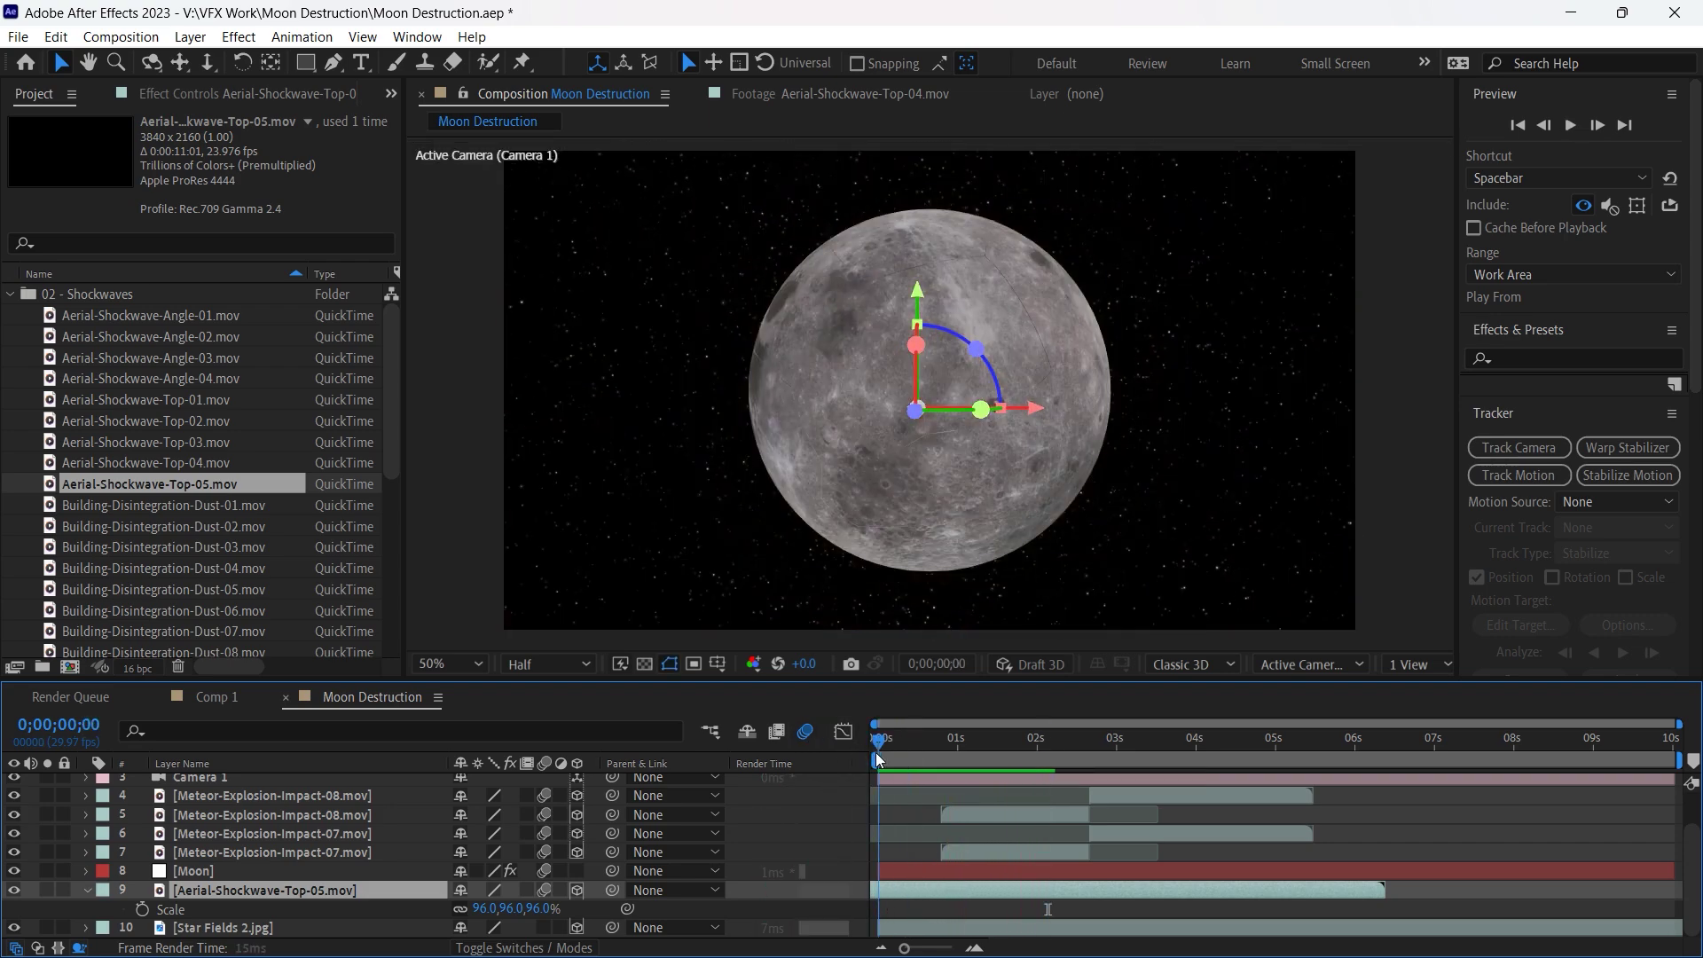
key("space")
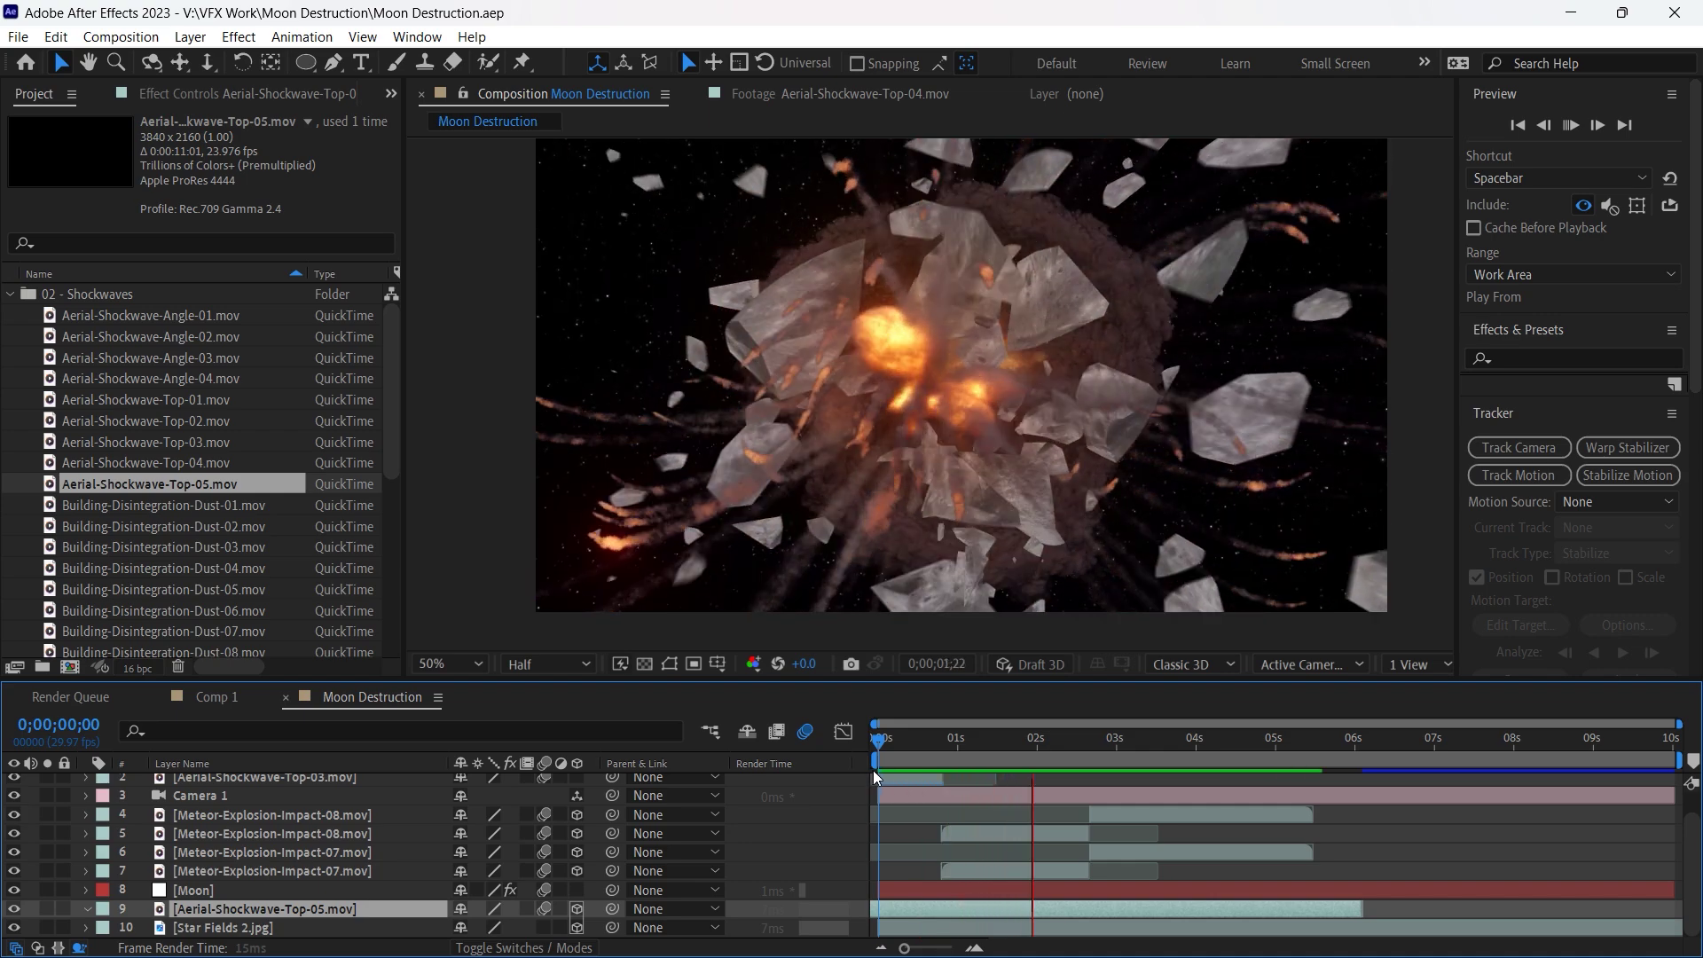
Split the Aerial-Shockwave-Top-05 layer at 0;00;01;14, slip the second part's footage later in time, and preview it.
key("ctrl+shift+d")
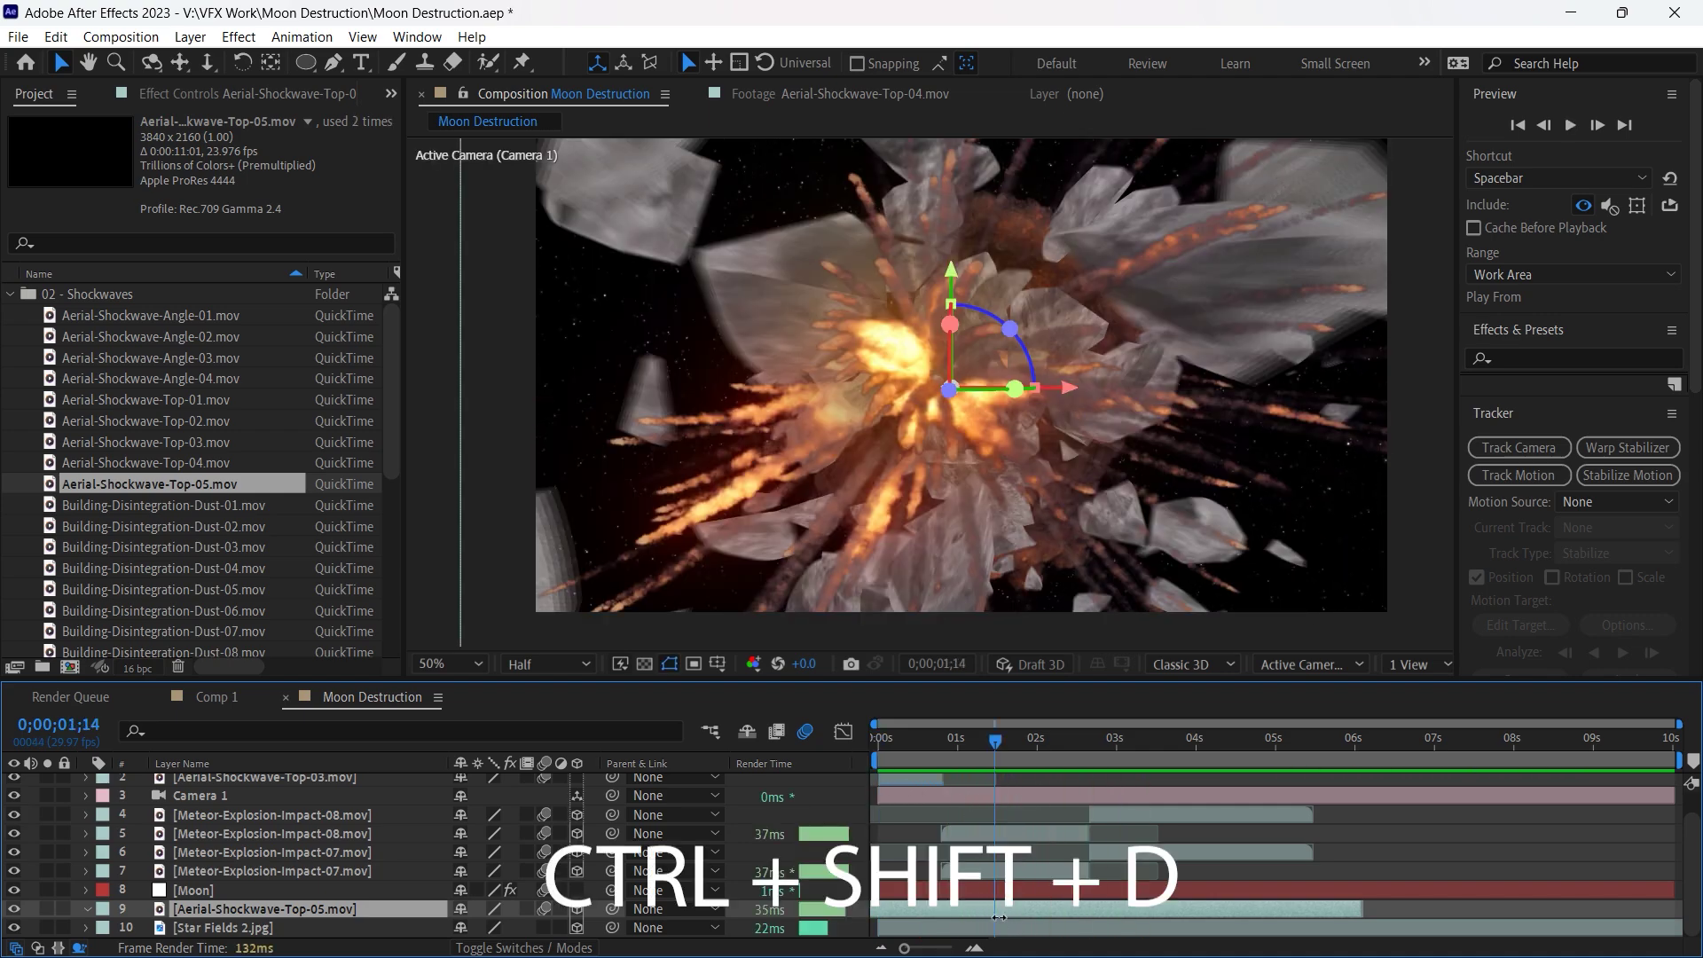
mouse_move(998, 918)
left_mouse_down()
mouse_move(1030, 910)
mouse_move(936, 903)
mouse_move(993, 922)
left_mouse_up()
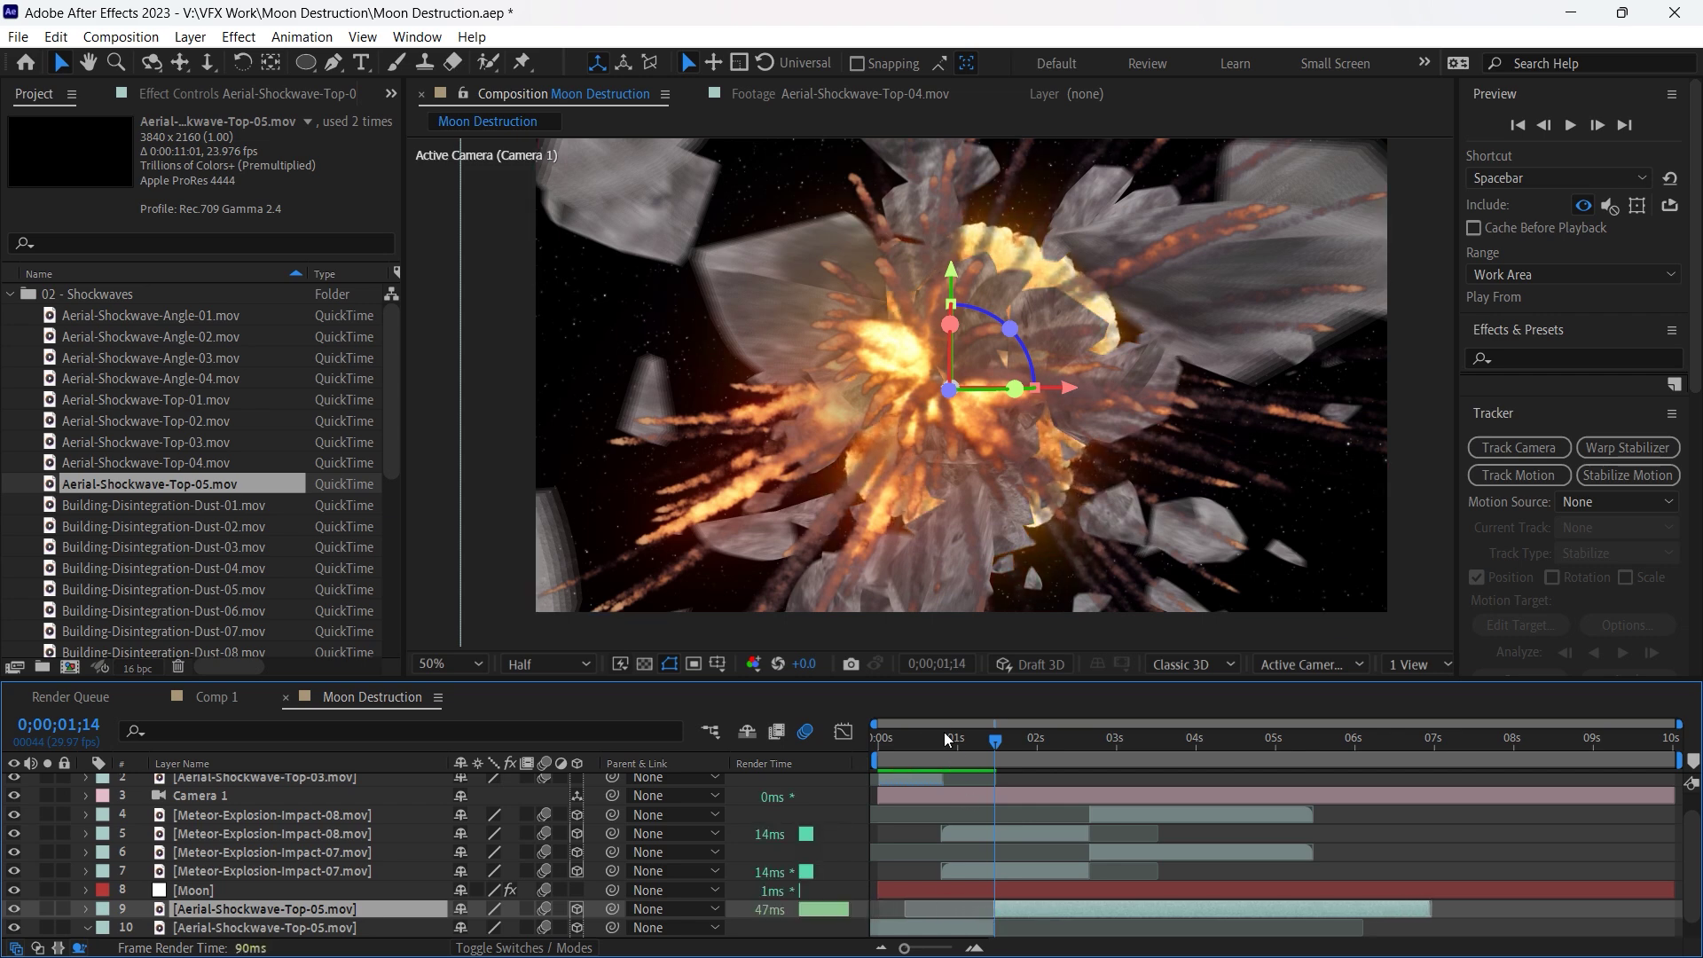
key("space")
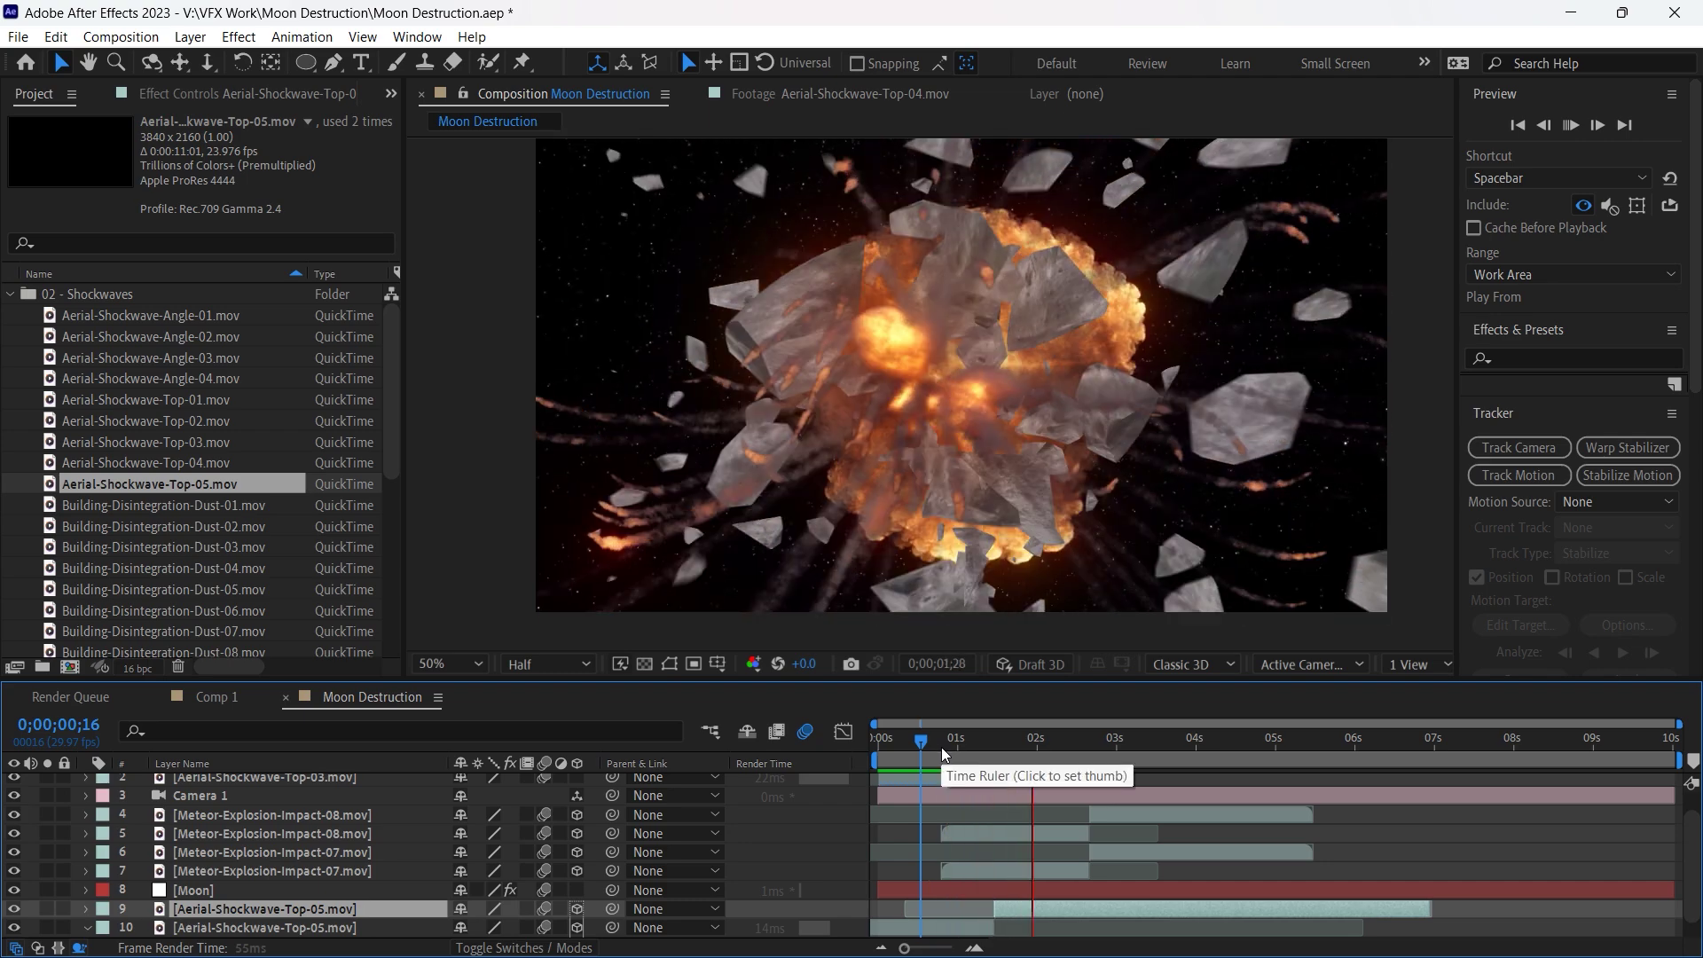
key("space")
Trim the first Aerial-Shockwave-Top-05 part's end and the second part's start to 0;00;01;07, and preview the transition.
scroll(986, 908, "up", 5)
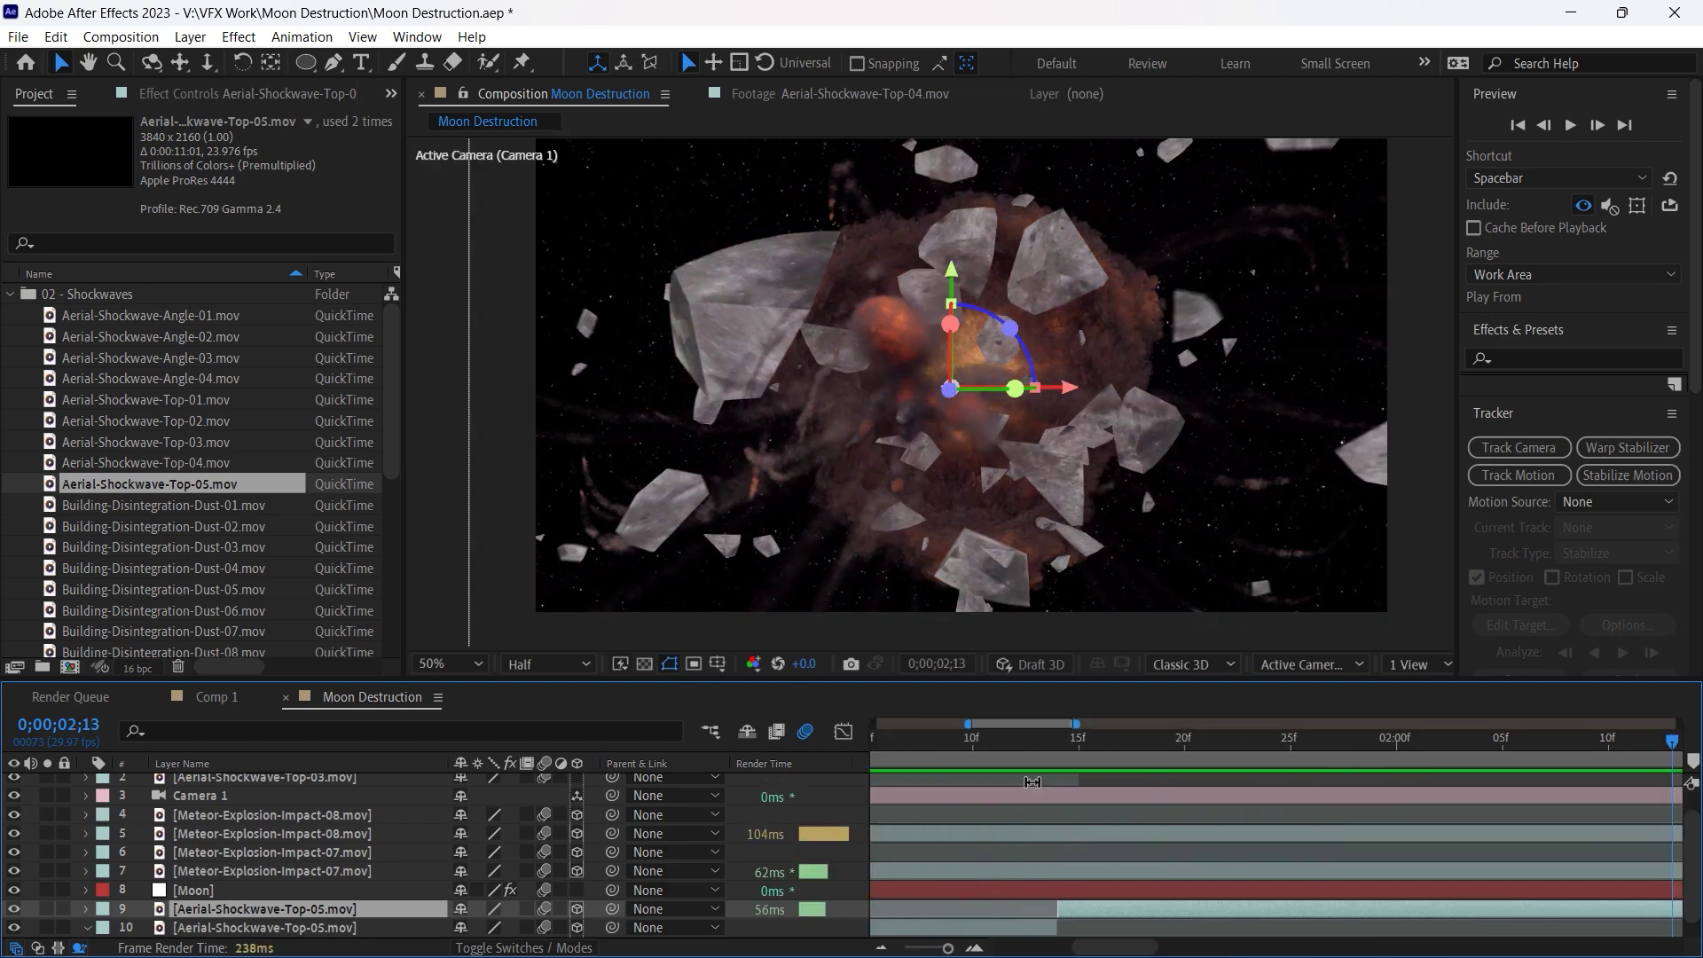
left_click_drag(1007, 752, 919, 743)
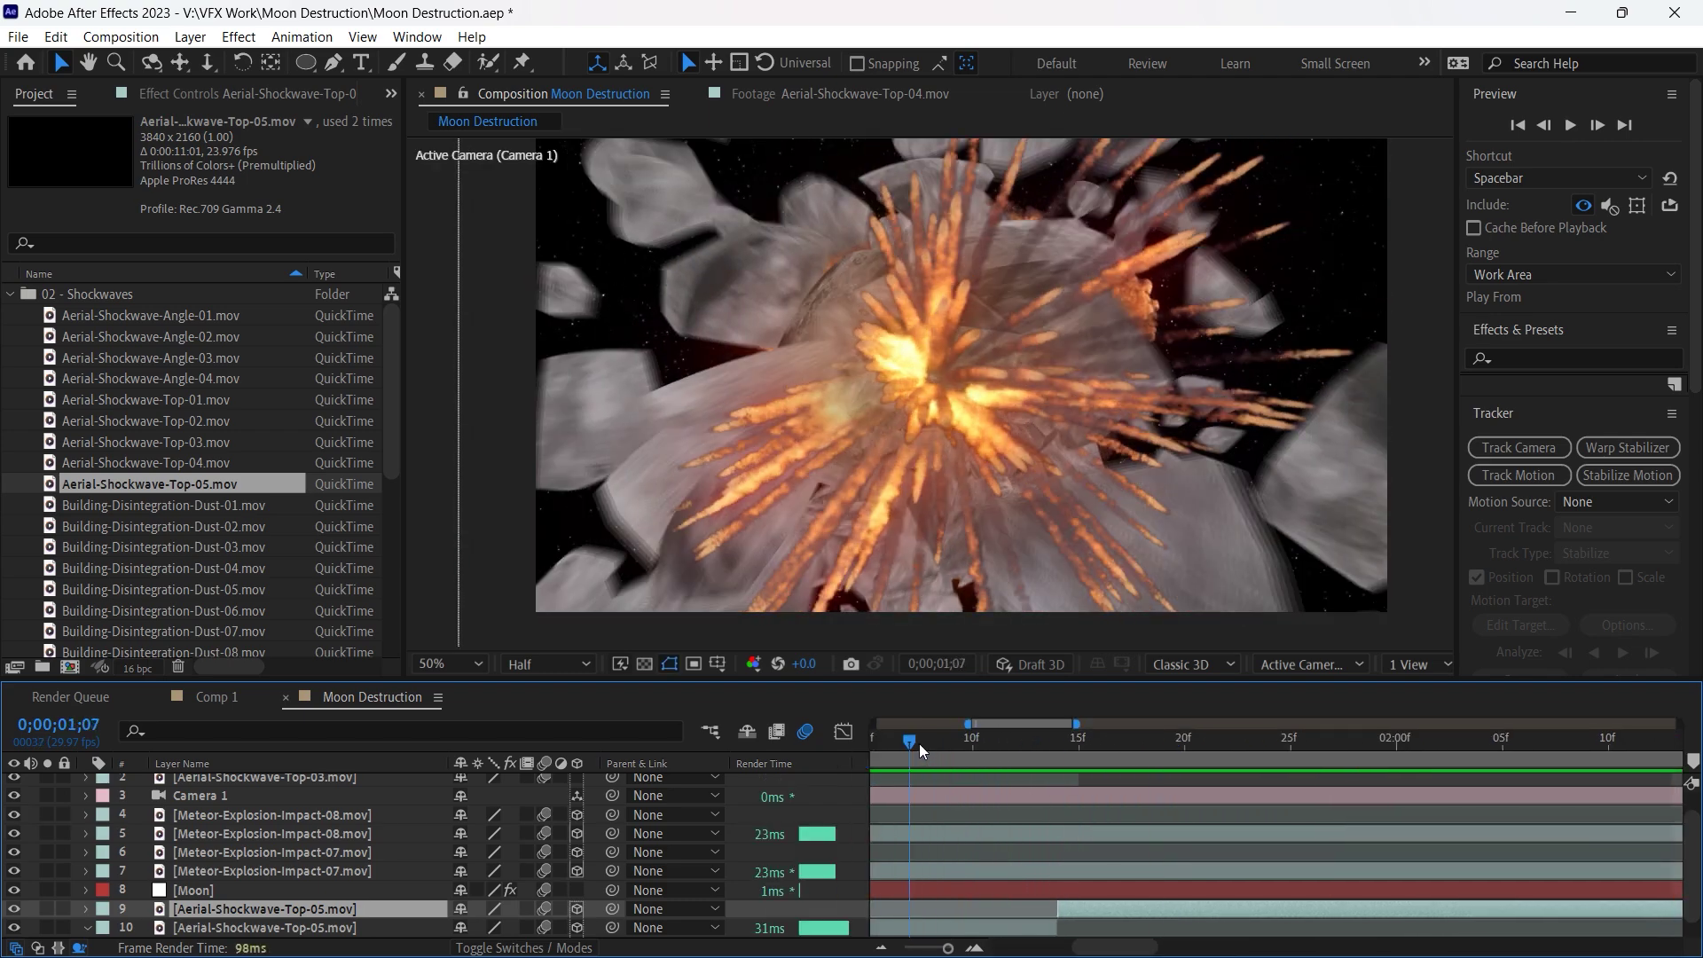
left_click_drag(1051, 925, 929, 925)
key("alt+bracketright")
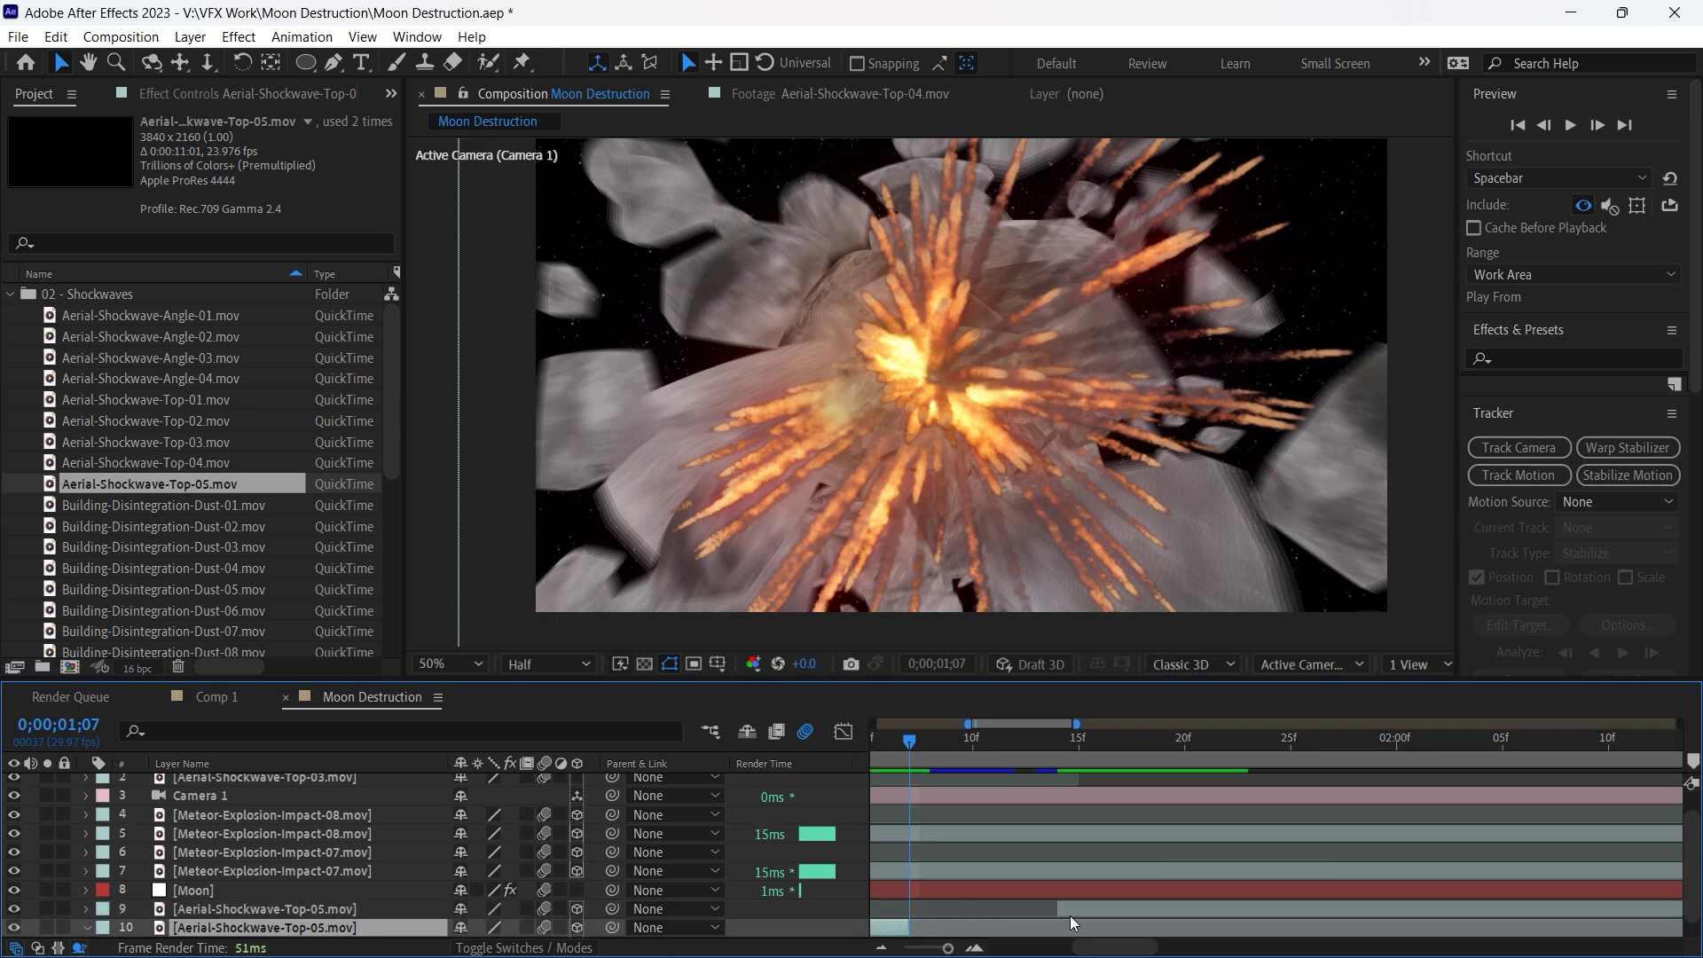
left_click(1057, 913)
key("alt+bracketleft")
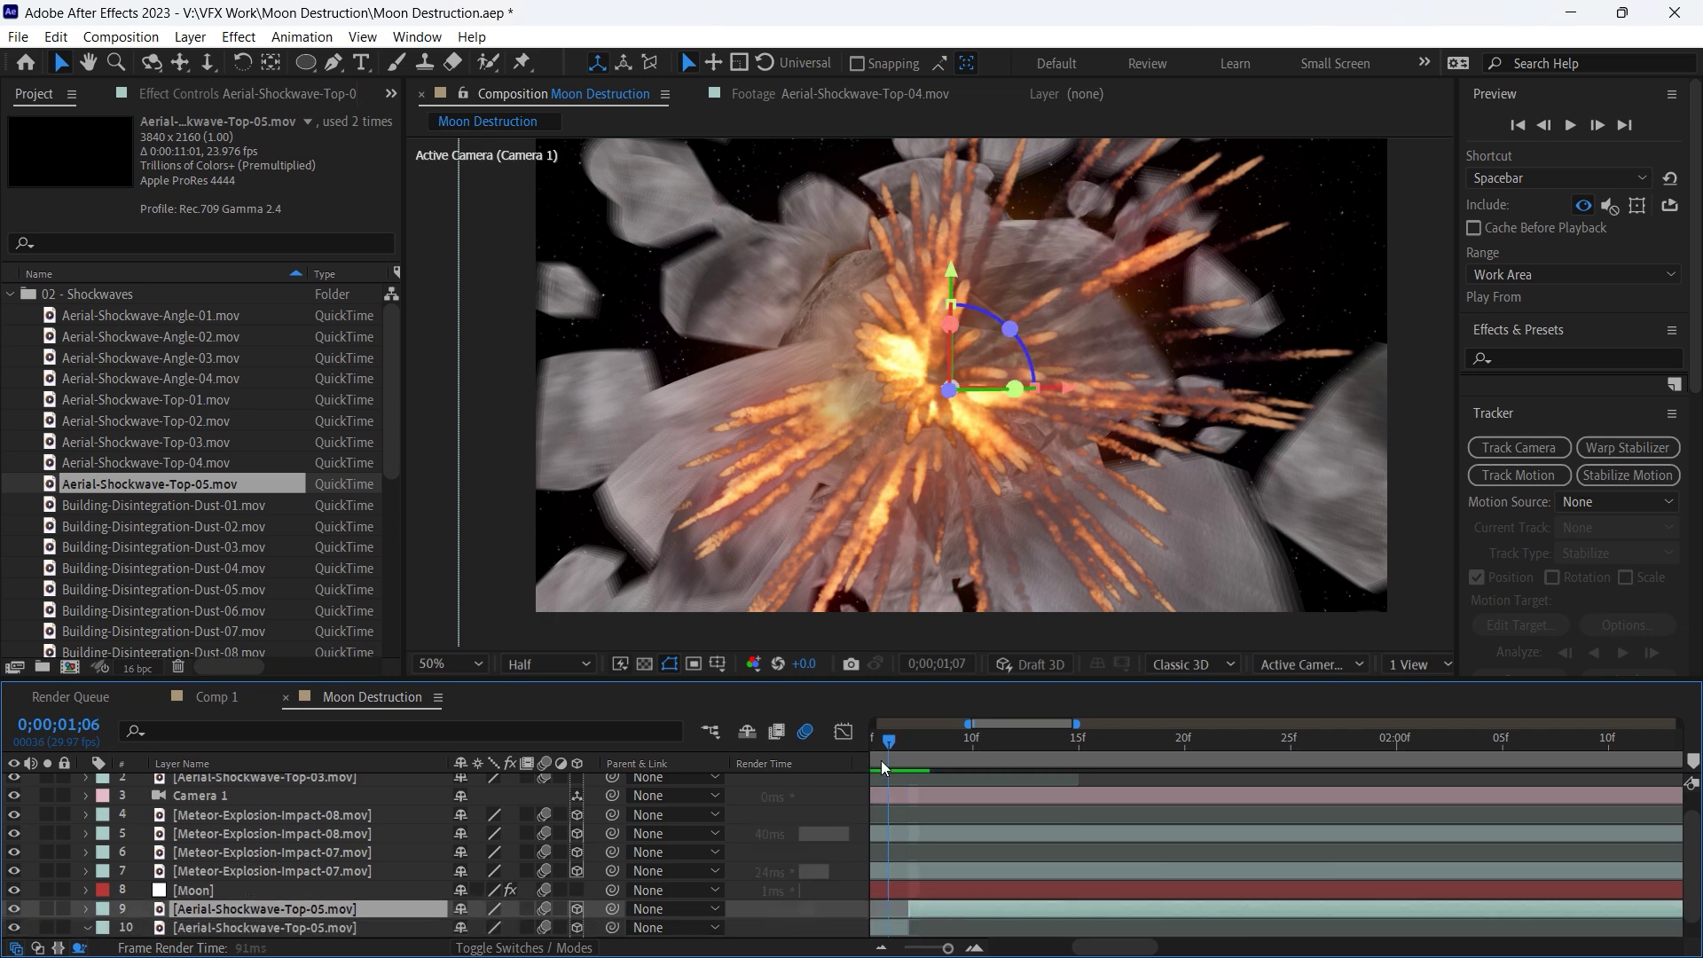
key("space")
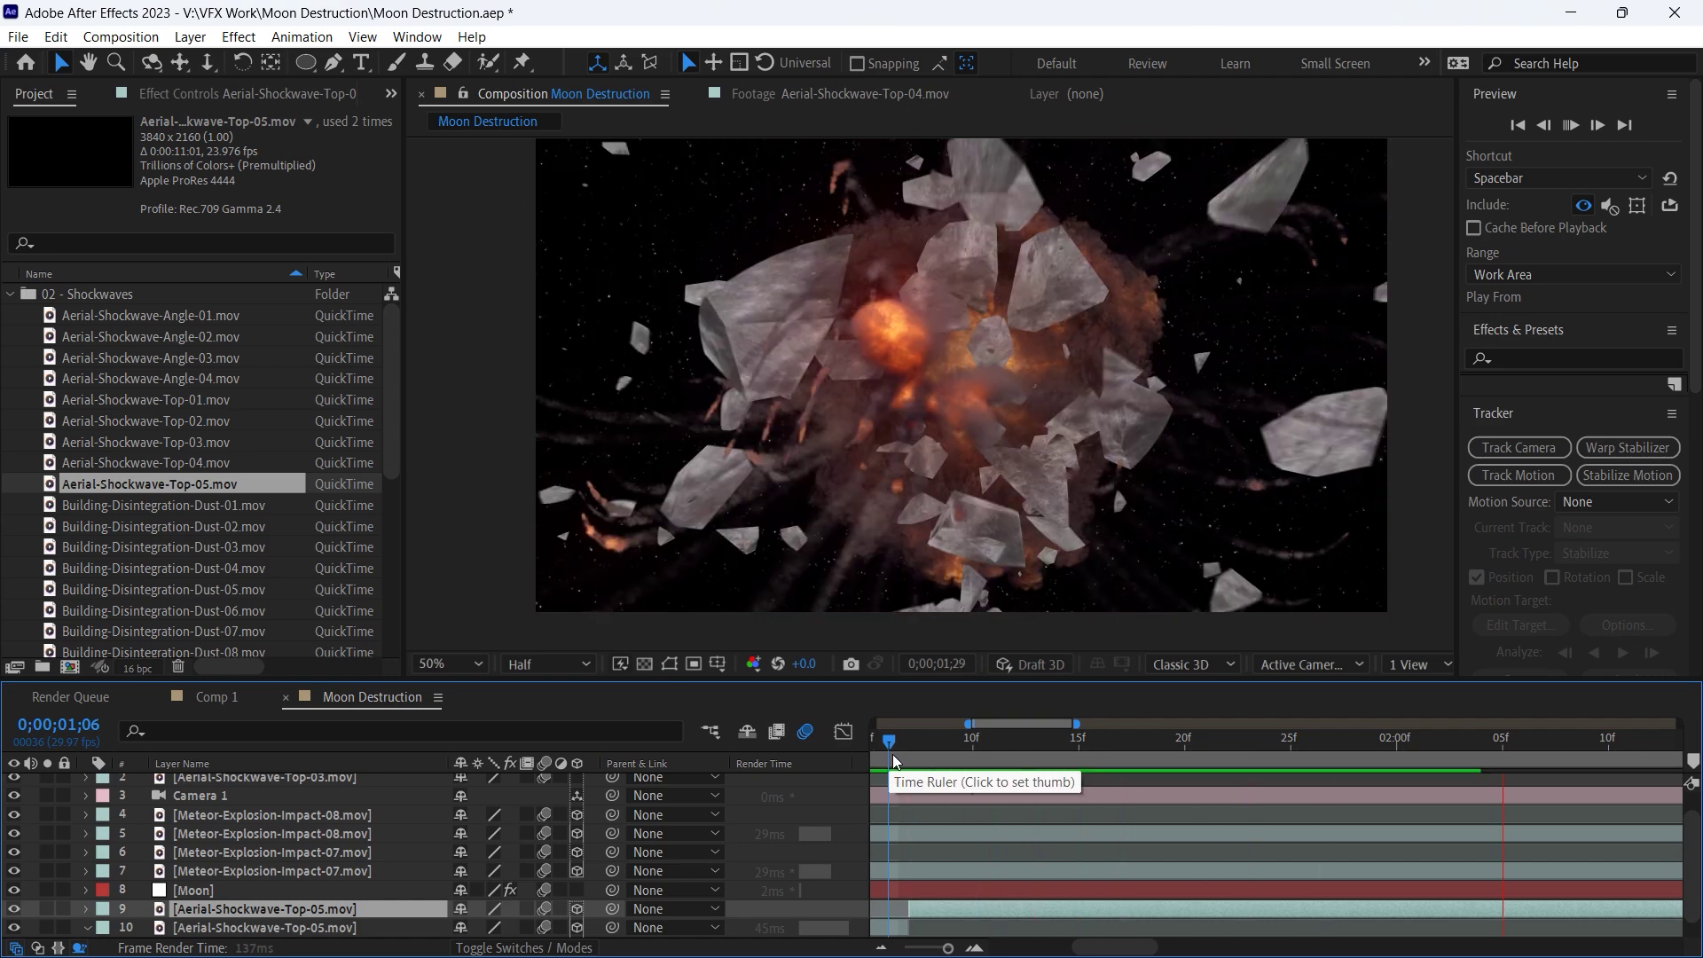
key("space")
key("semicolon")
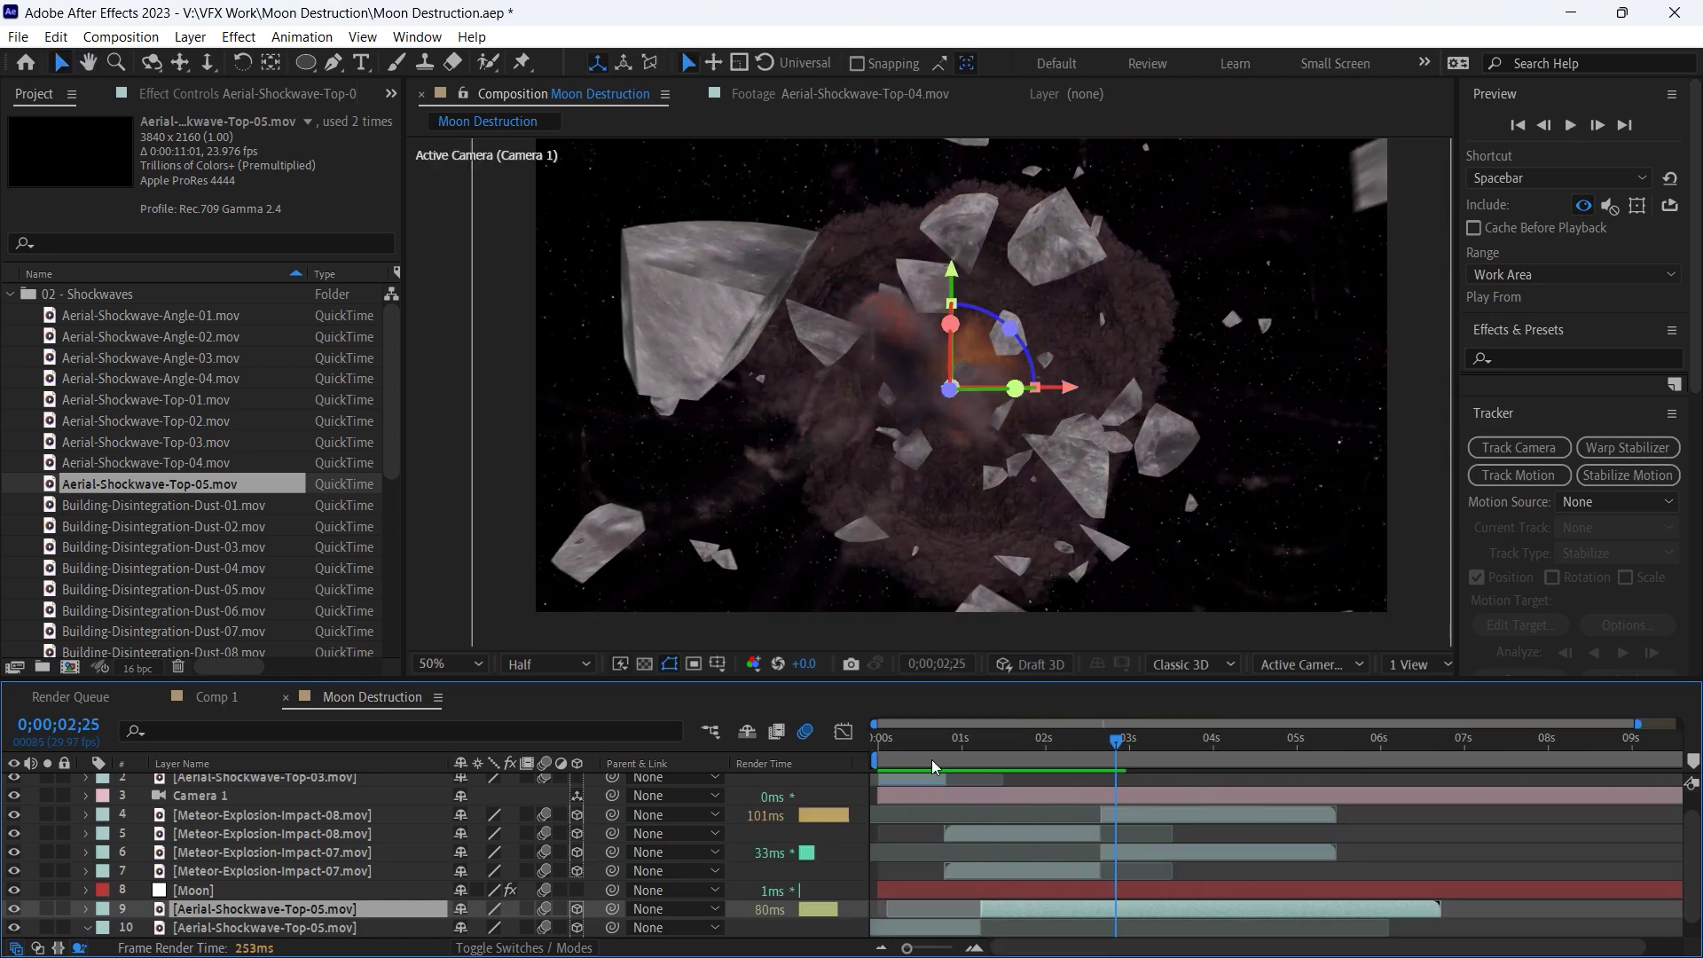
Scale the second Aerial-Shockwave-Top-05 part up to 192%, previewing the explosion before and after the change.
key("Home")
key("space")
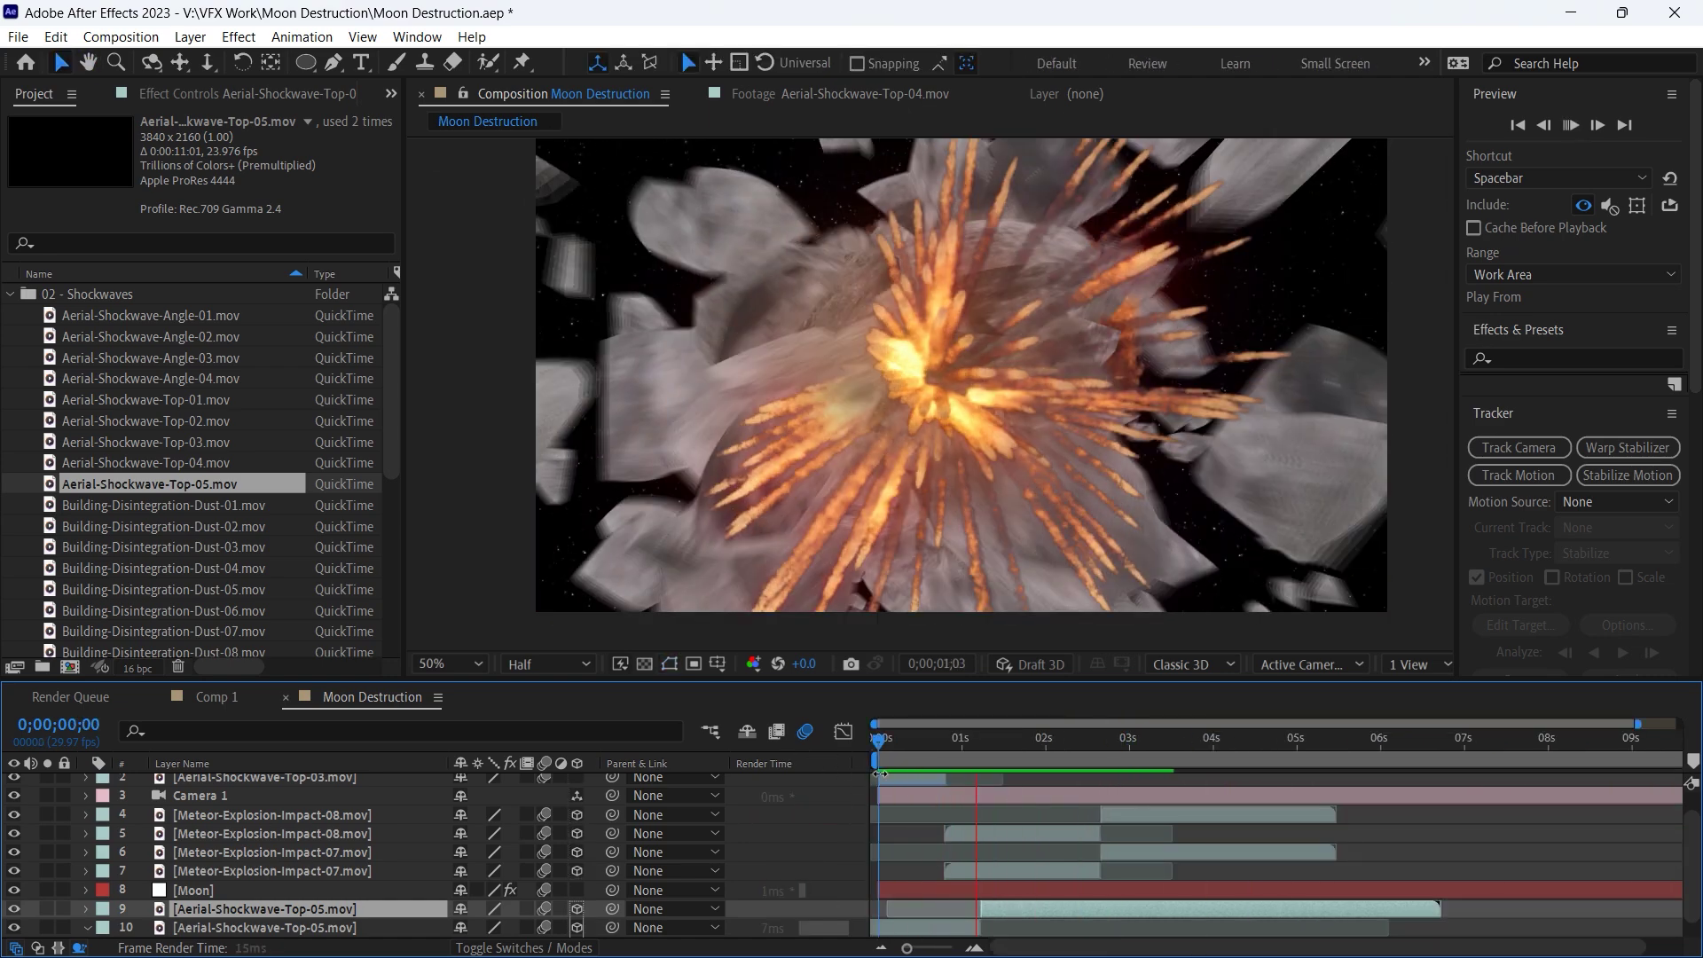
key("space")
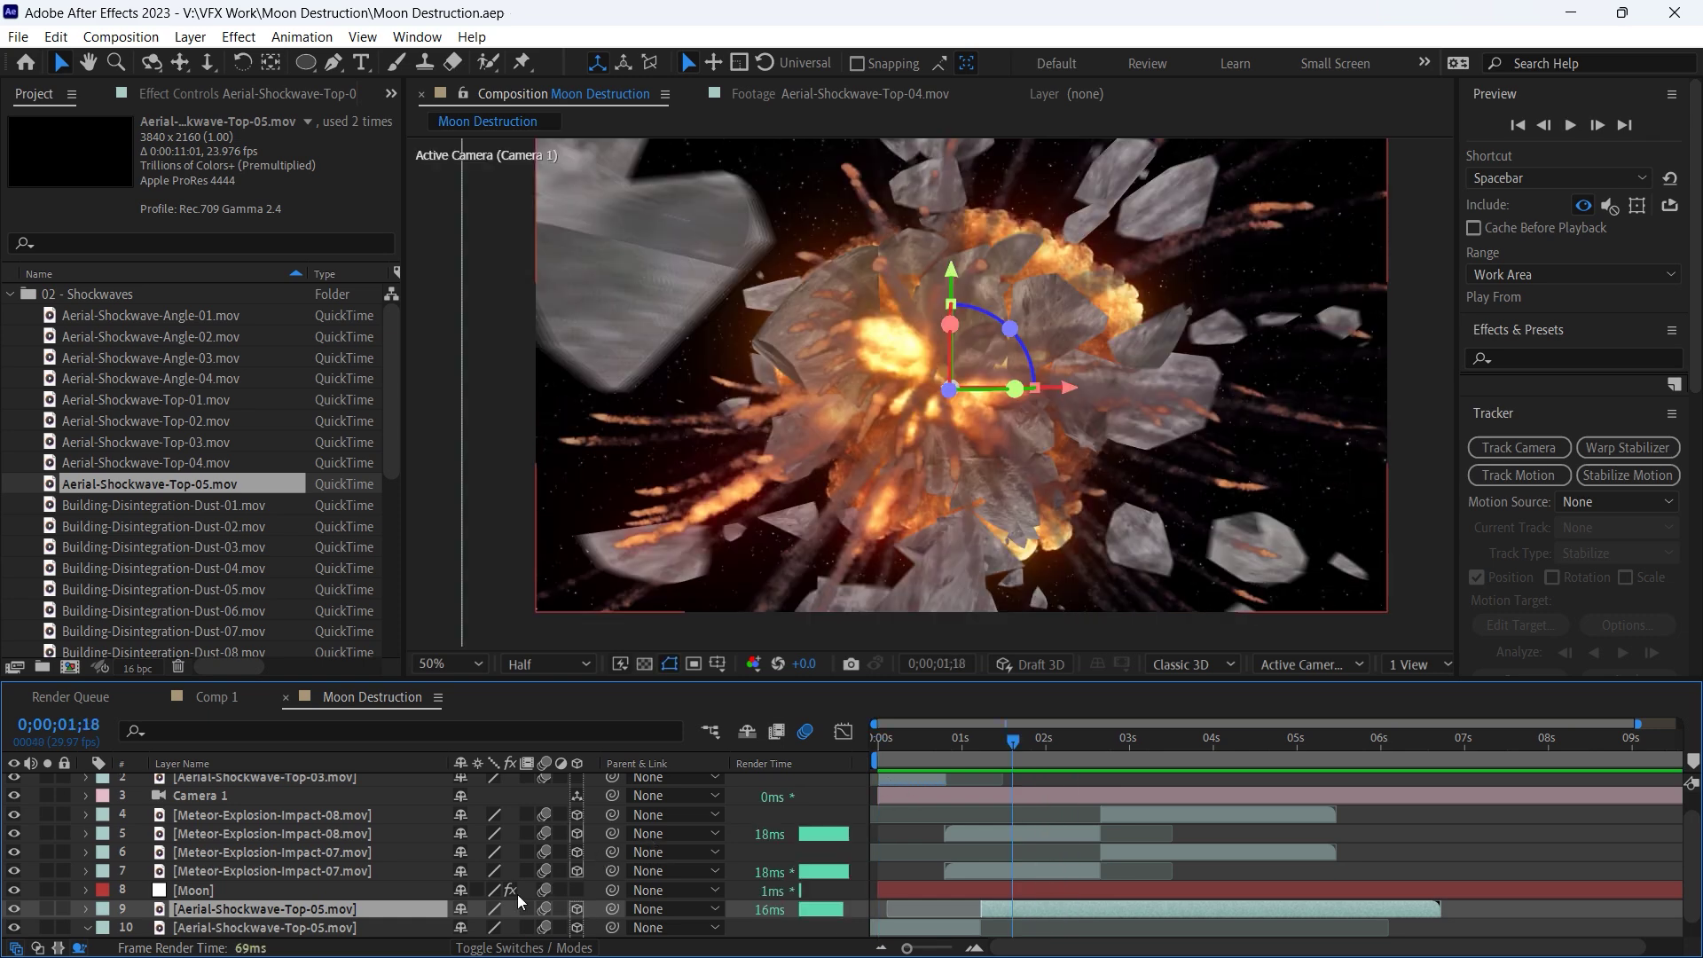
key("s")
left_click_drag(485, 927, 570, 927)
key("space")
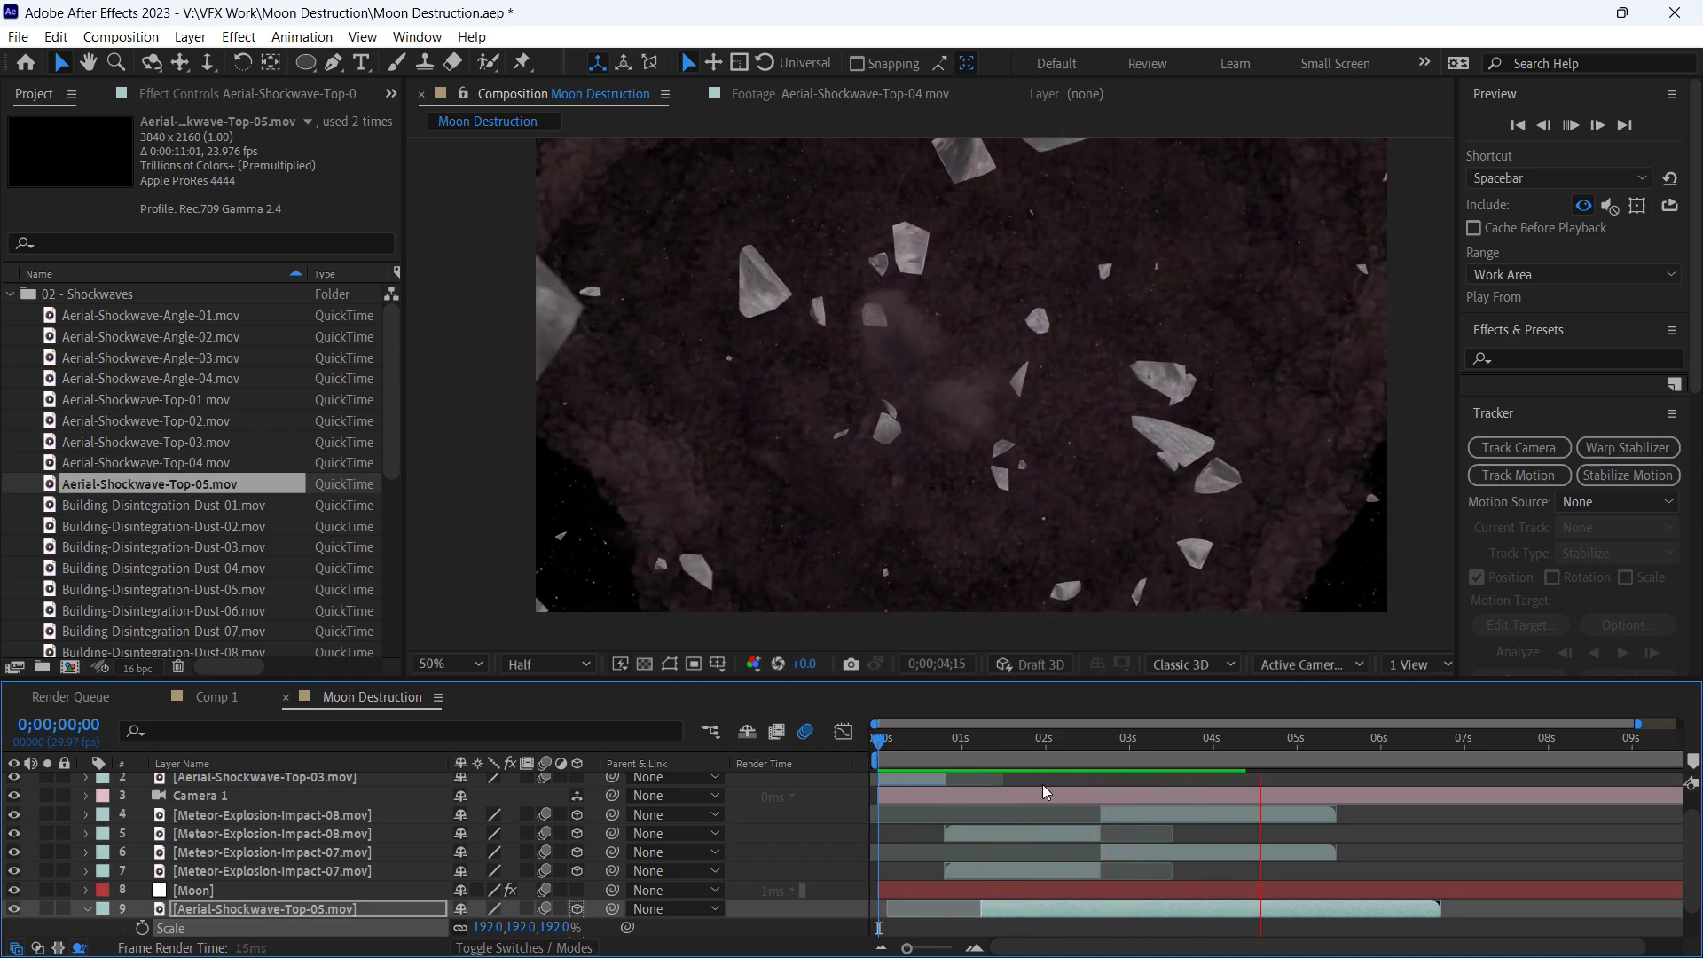
Extend the start of the second Aerial-Shockwave-Top-05 part back to 0;00;01;00.
left_click_drag(976, 756, 986, 763)
scroll(1049, 881, "down", 2)
key("equal")
key("equal")
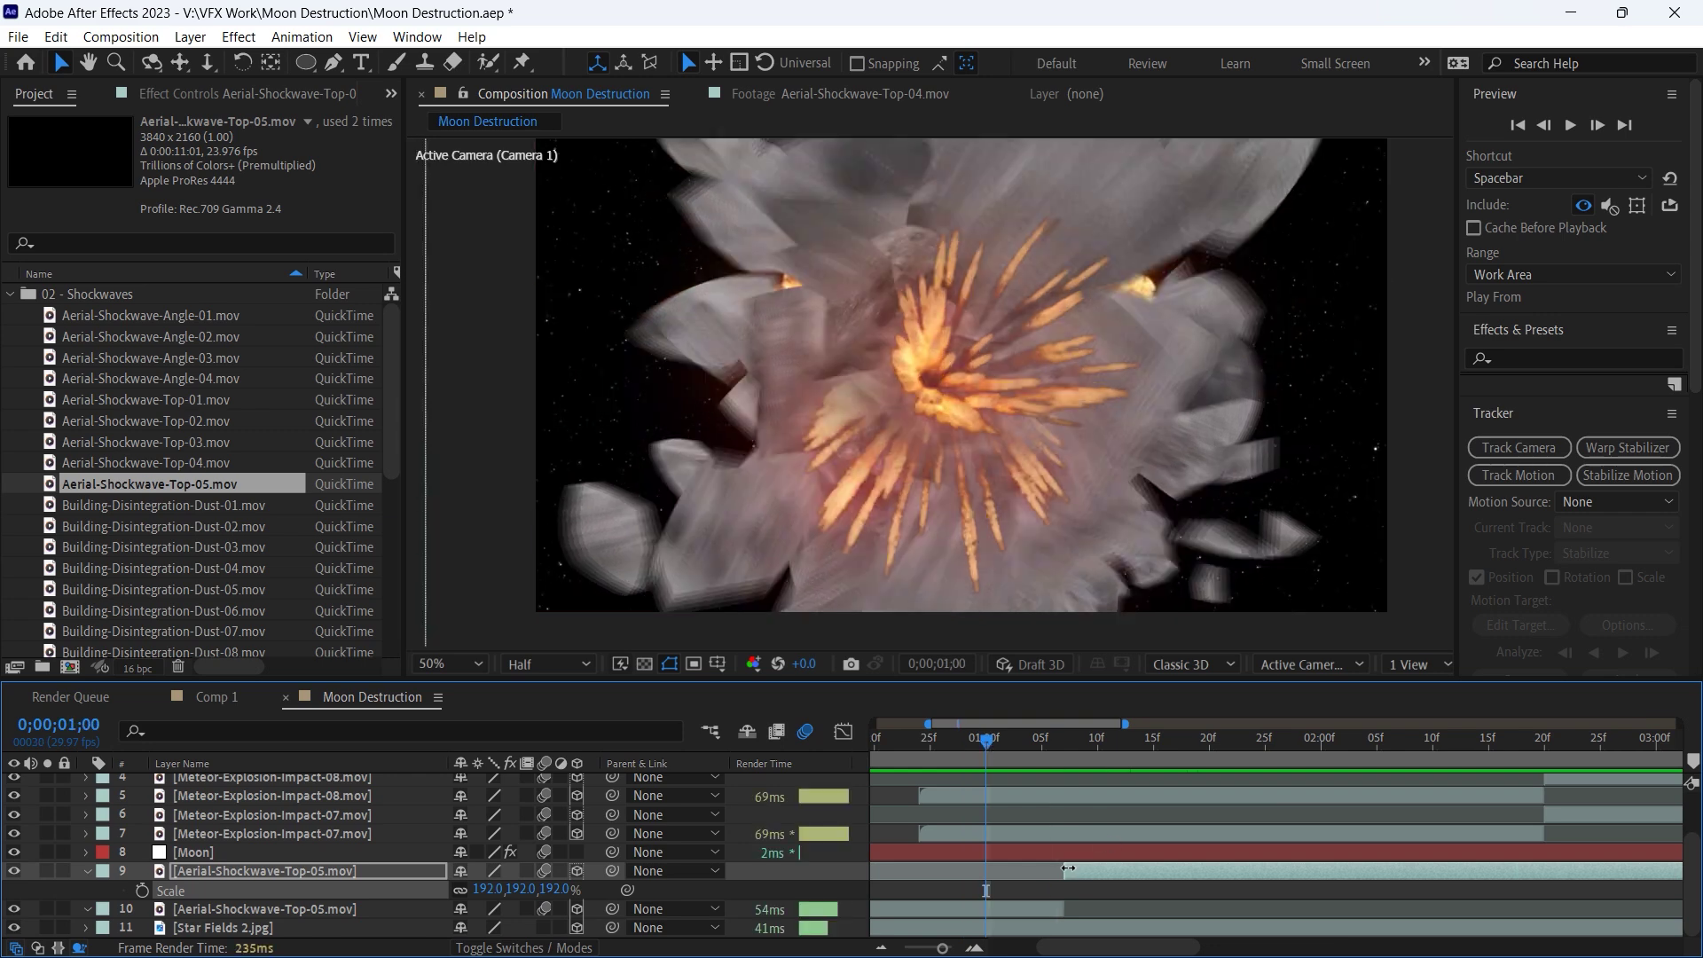
left_click_drag(1068, 869, 985, 871)
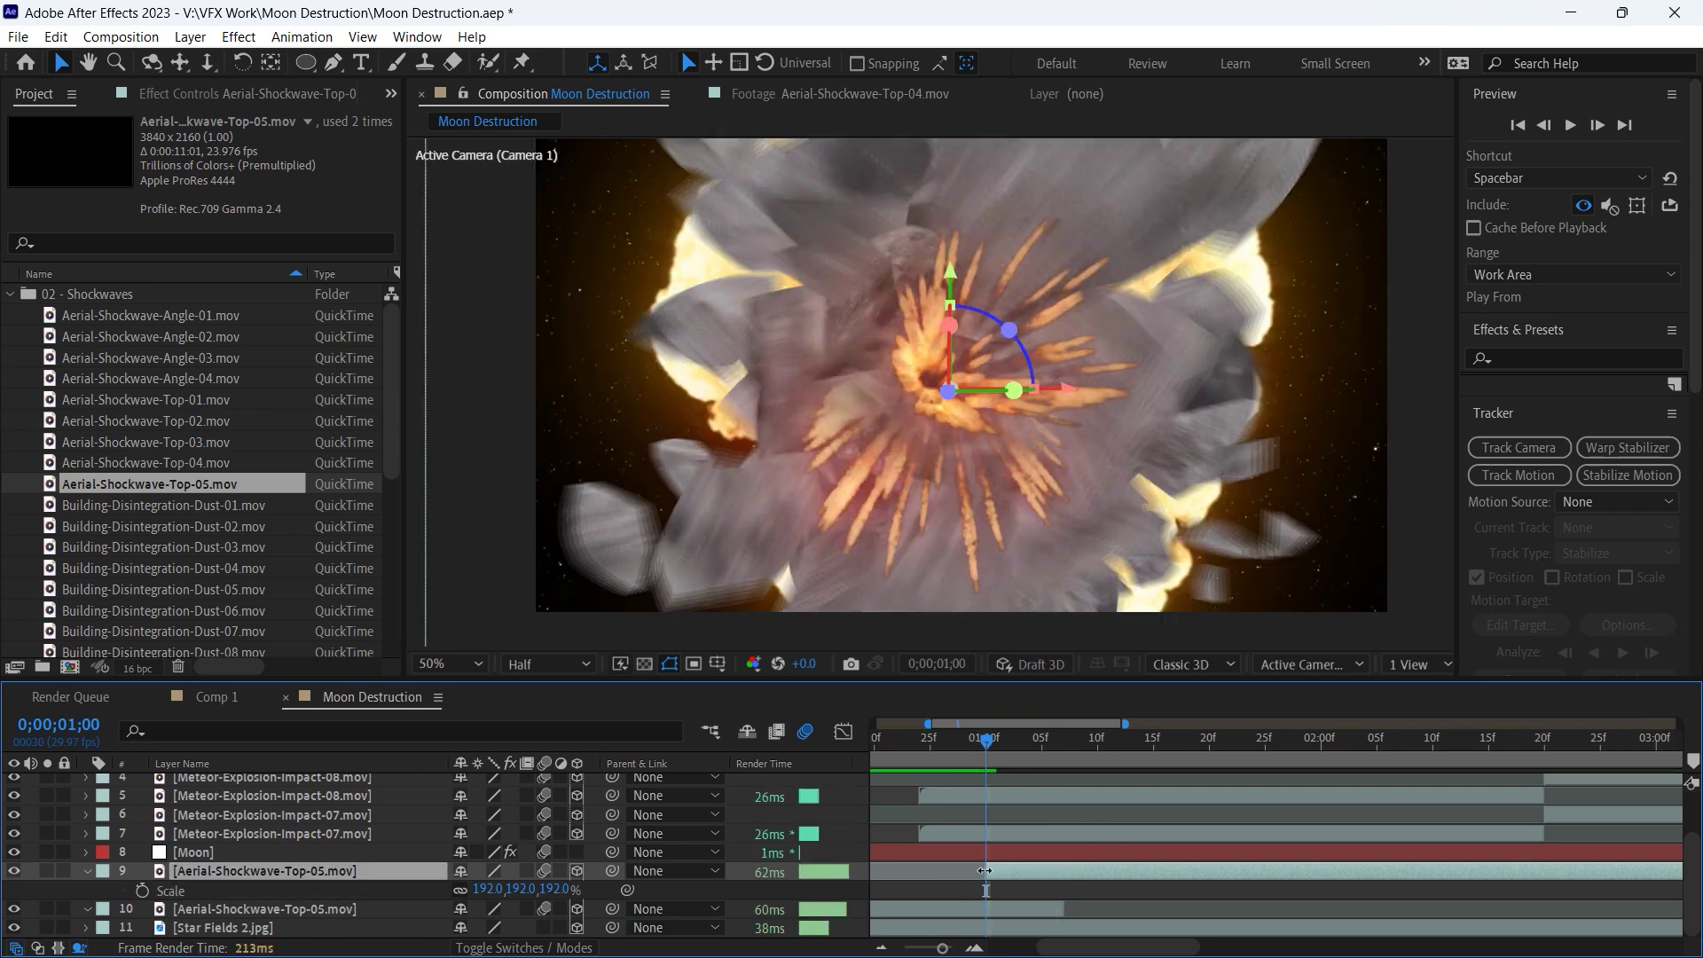
Animate the second Aerial-Shockwave-Top-05 part's Scale from 96% at 0;00;01;00 to 192% at 0;00;01;07, and preview it.
scroll(488, 864, "up", 1)
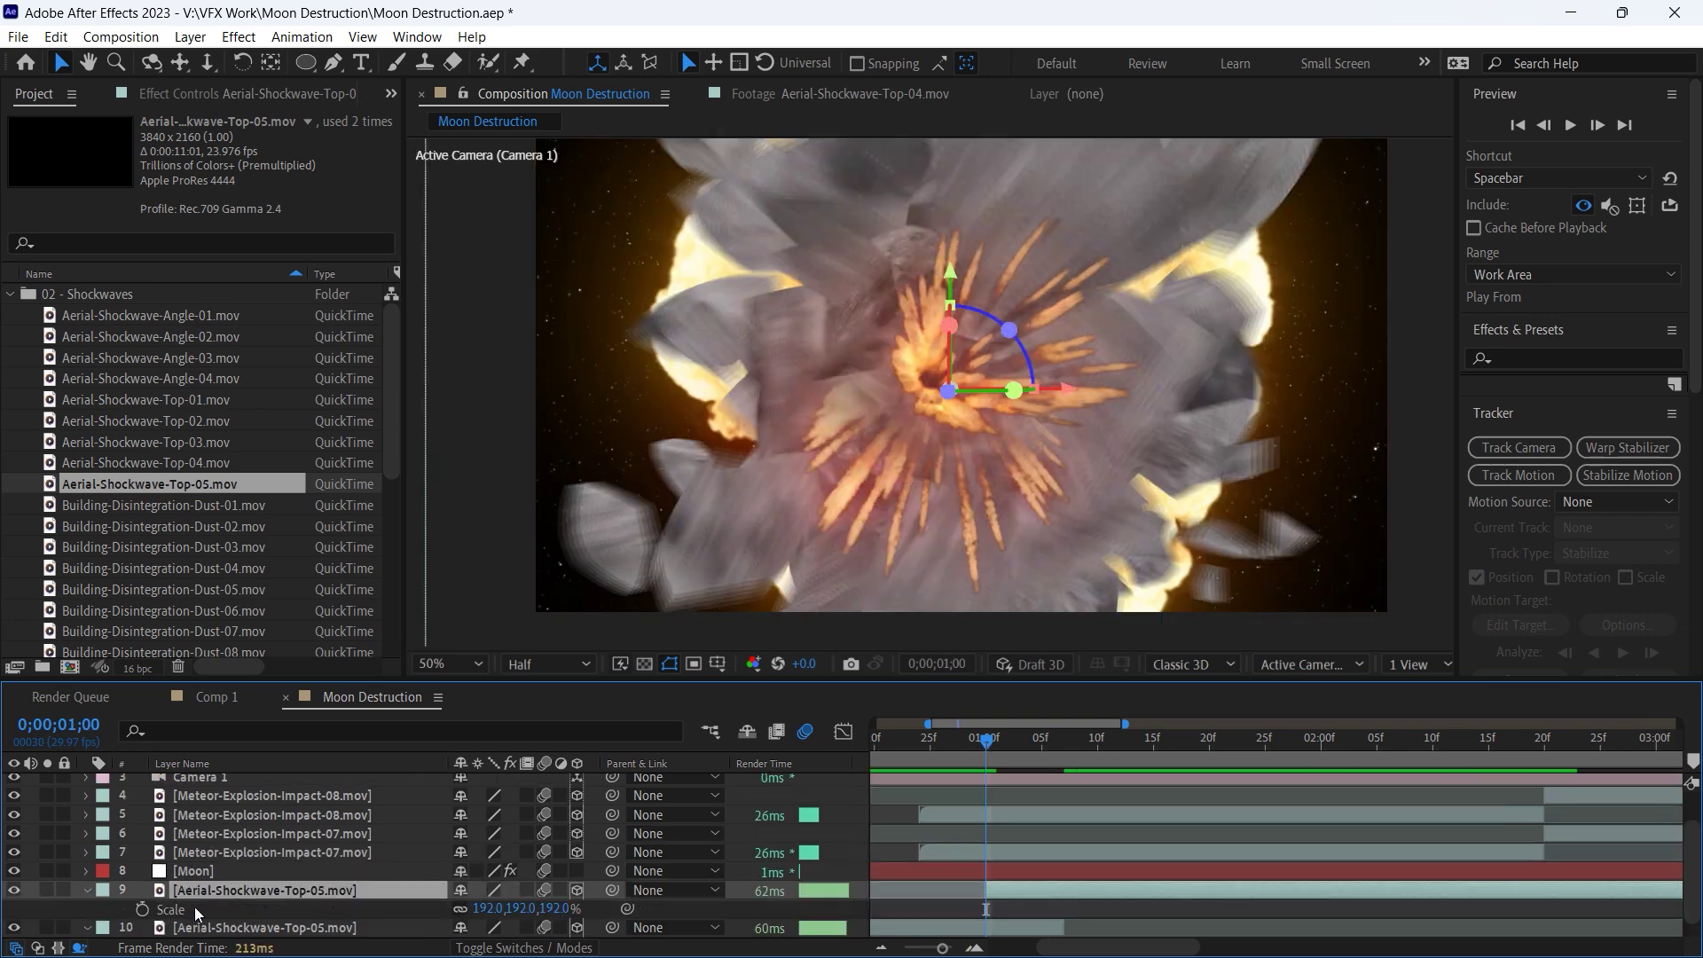
left_click(143, 910)
left_click_drag(988, 915, 1050, 912)
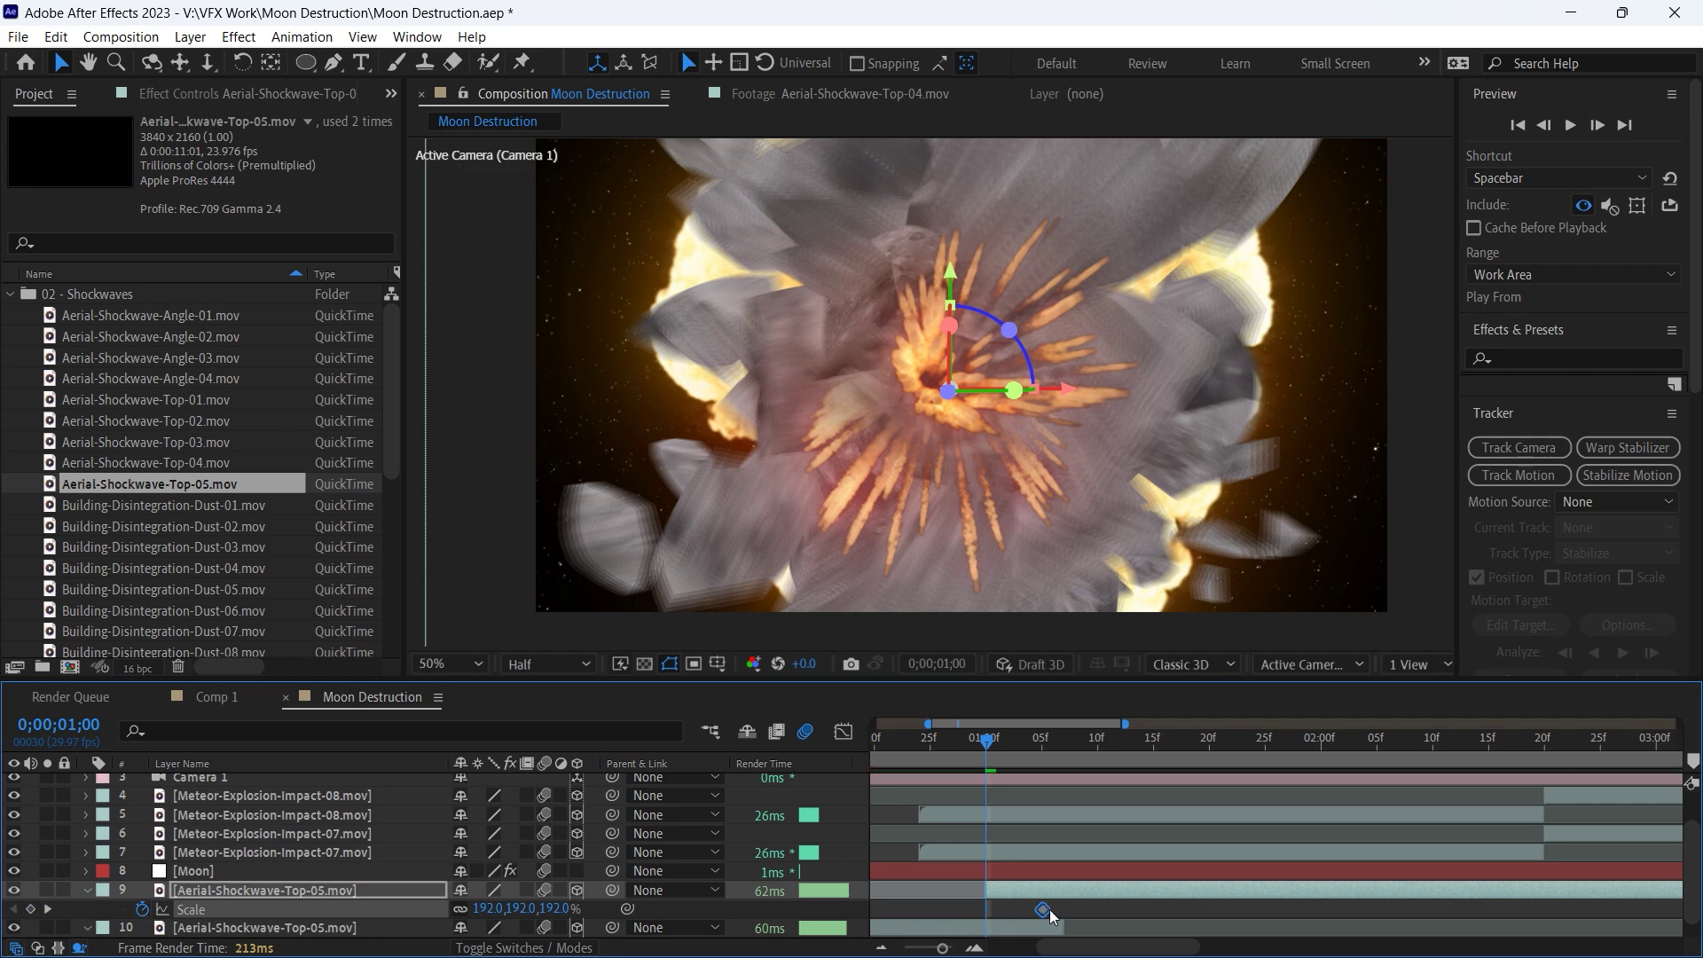
scroll(230, 904, "down", 1)
left_click(491, 889)
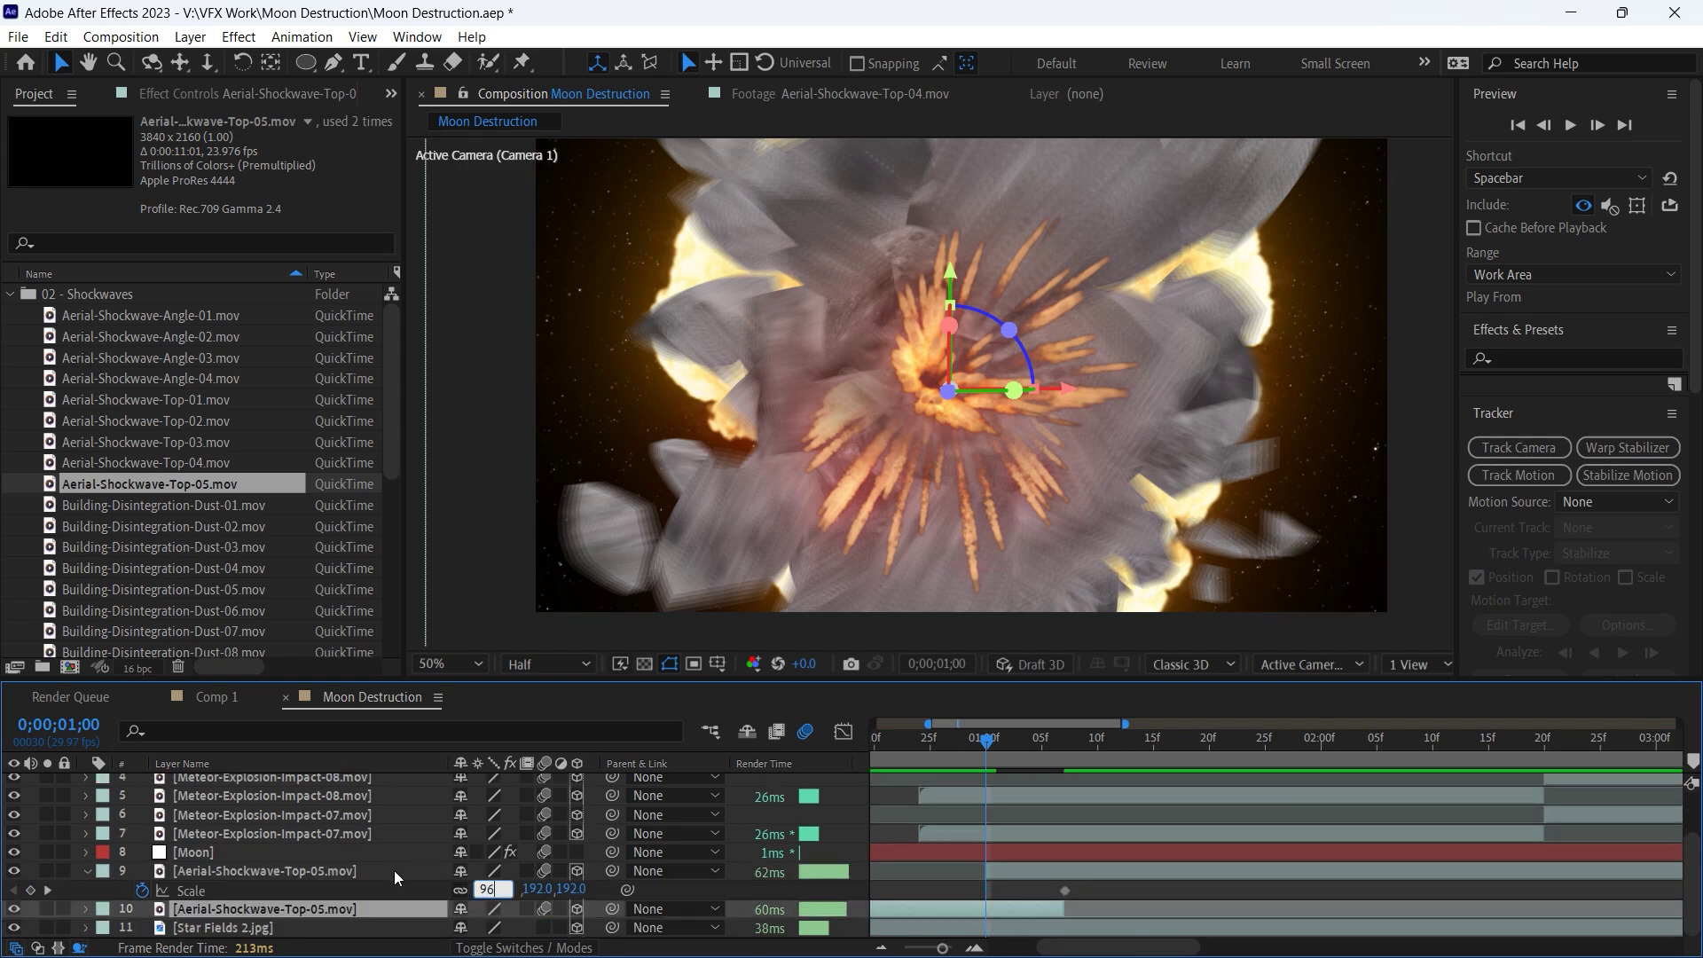
type("96")
key("Return")
left_click_drag(986, 741, 975, 750)
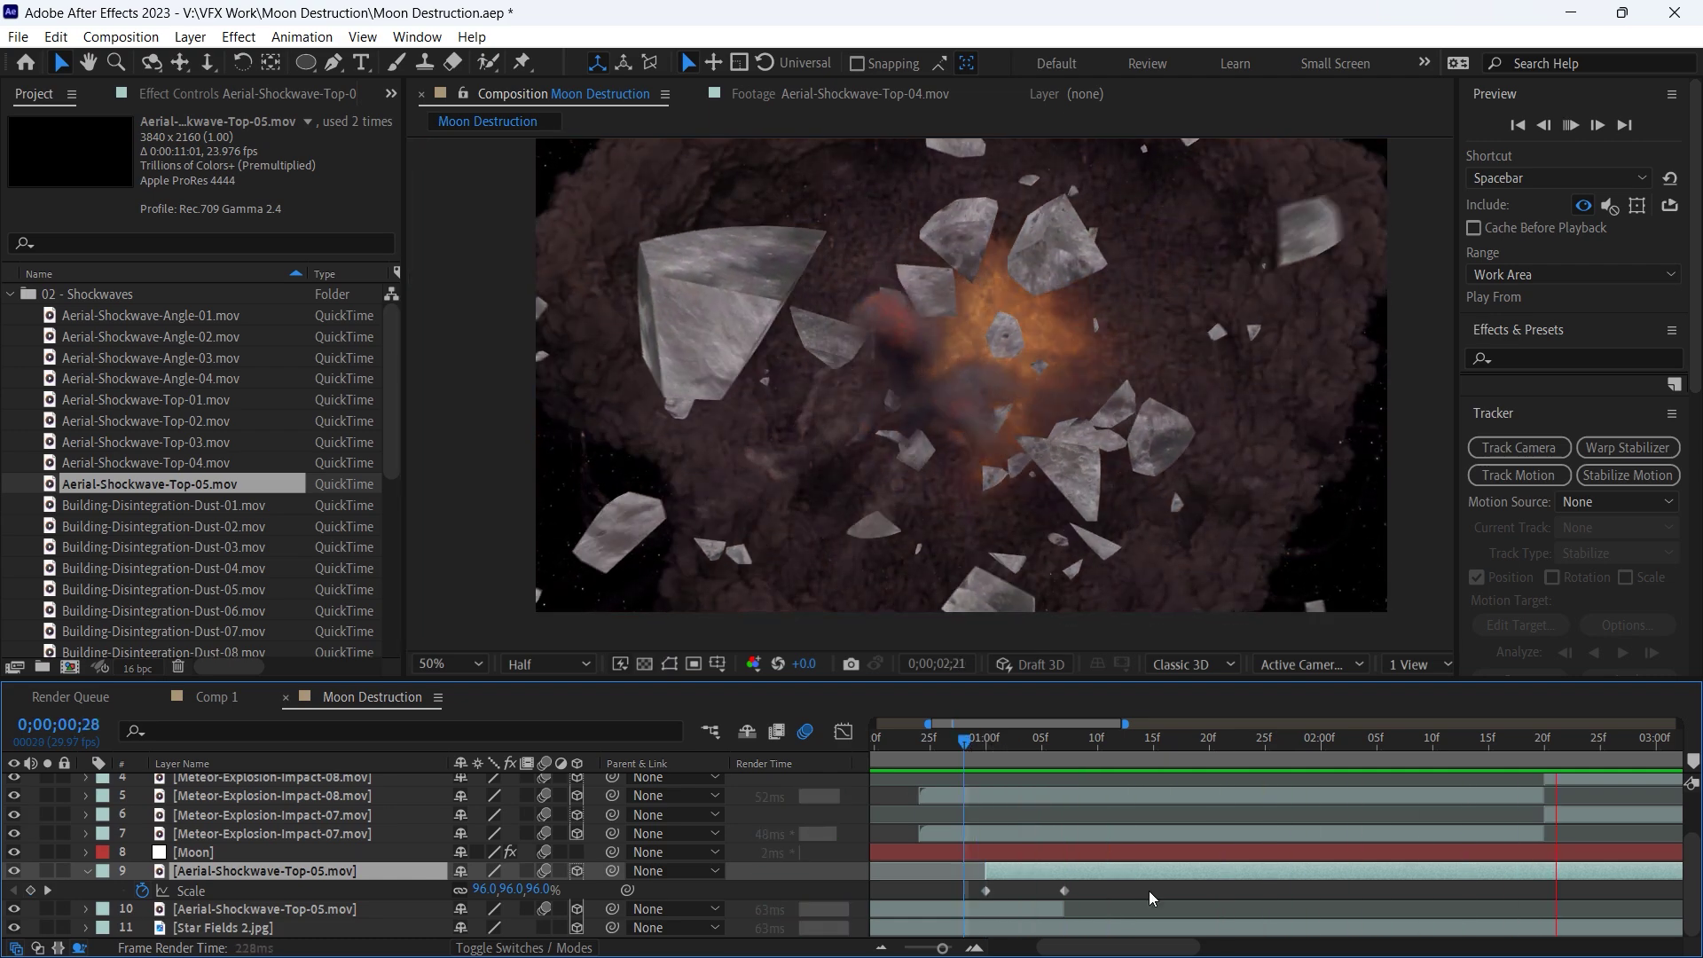
Slide the second Aerial-Shockwave-Top-05 part earlier so its 192% Scale keyframe falls at 0;00;01;04, and preview the shot.
key("semicolon")
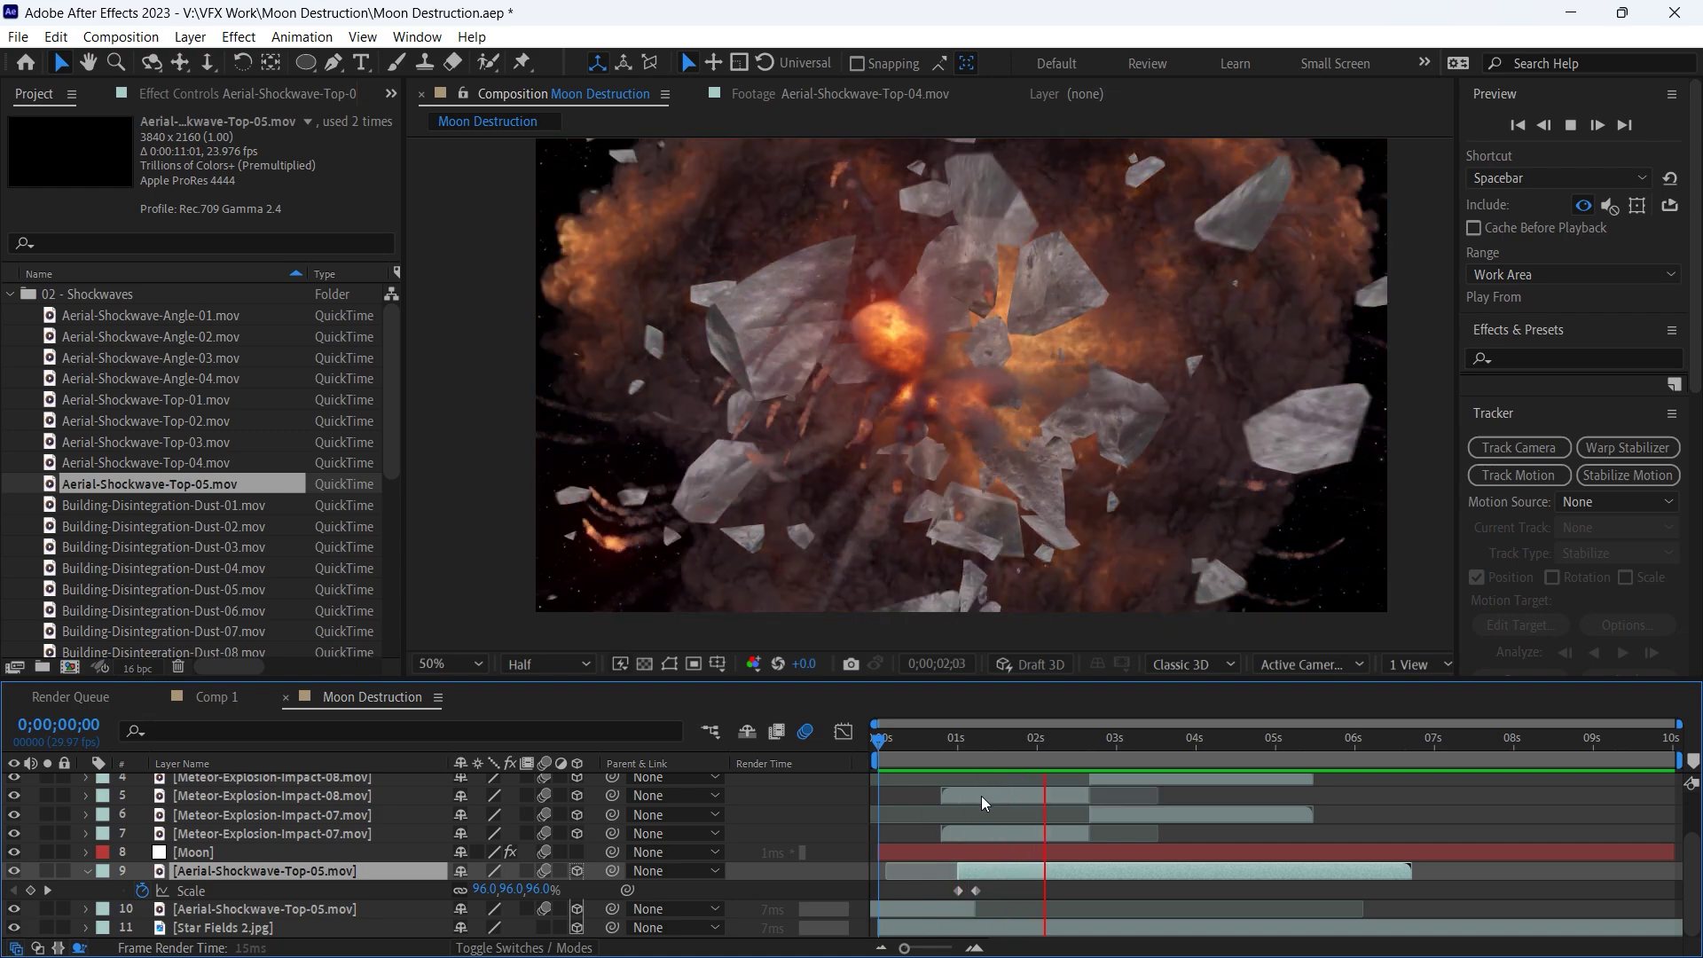
left_click_drag(956, 759, 967, 760)
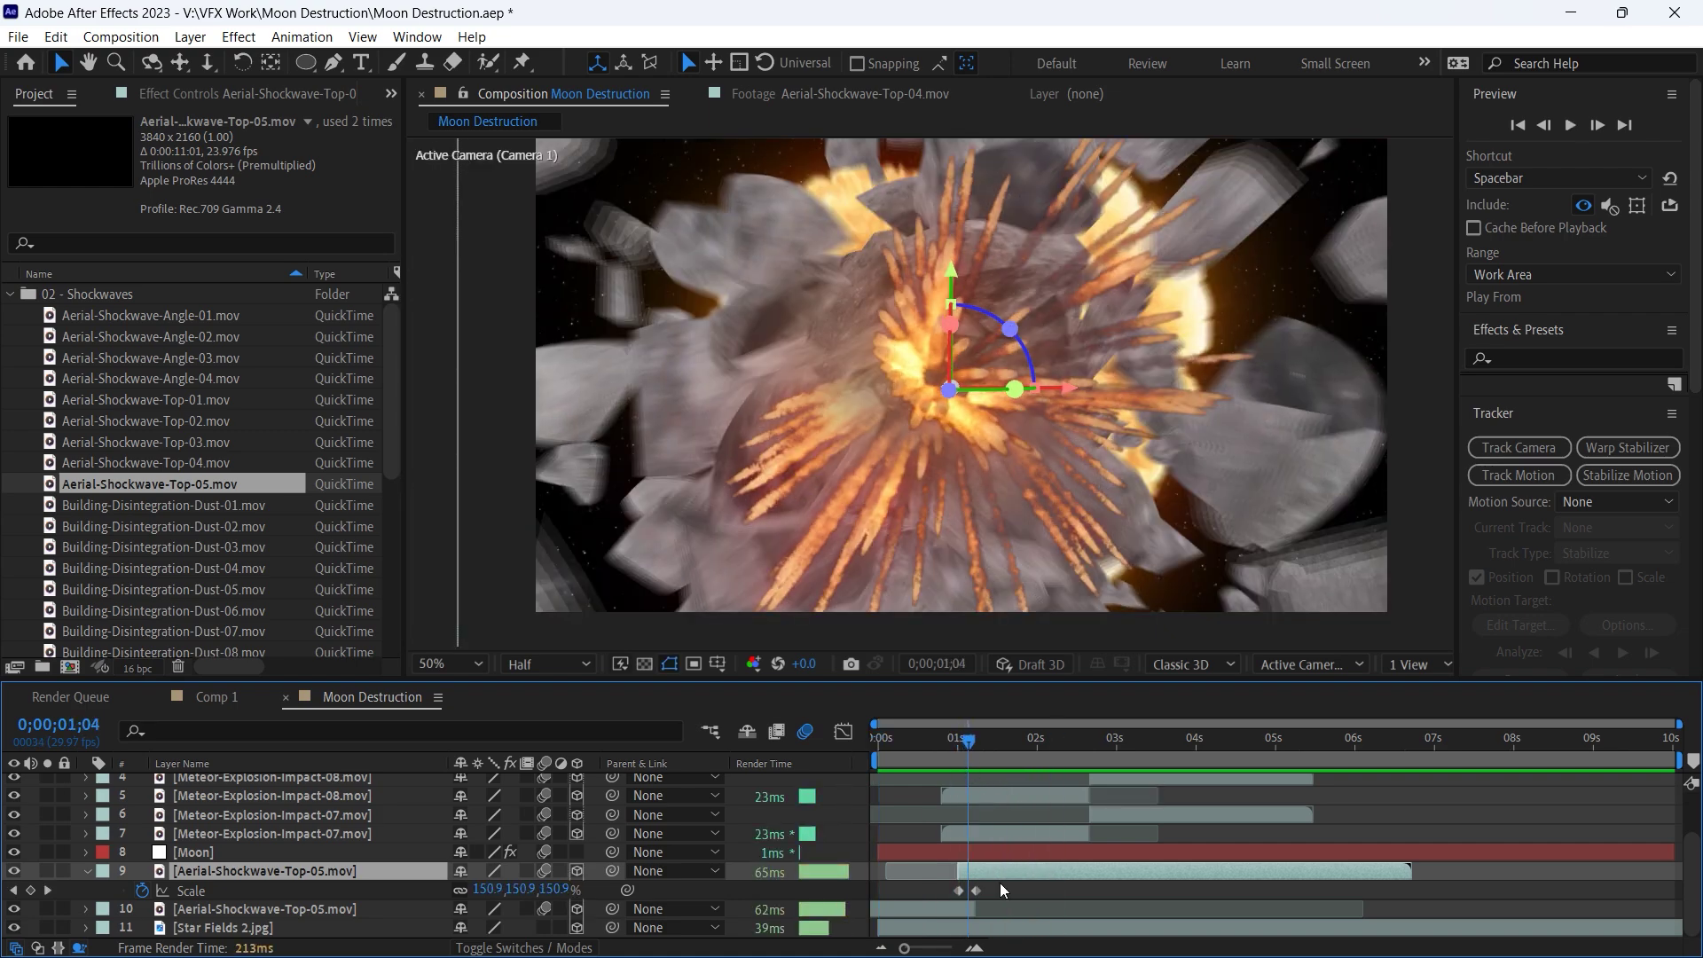
left_click_drag(997, 876, 989, 876)
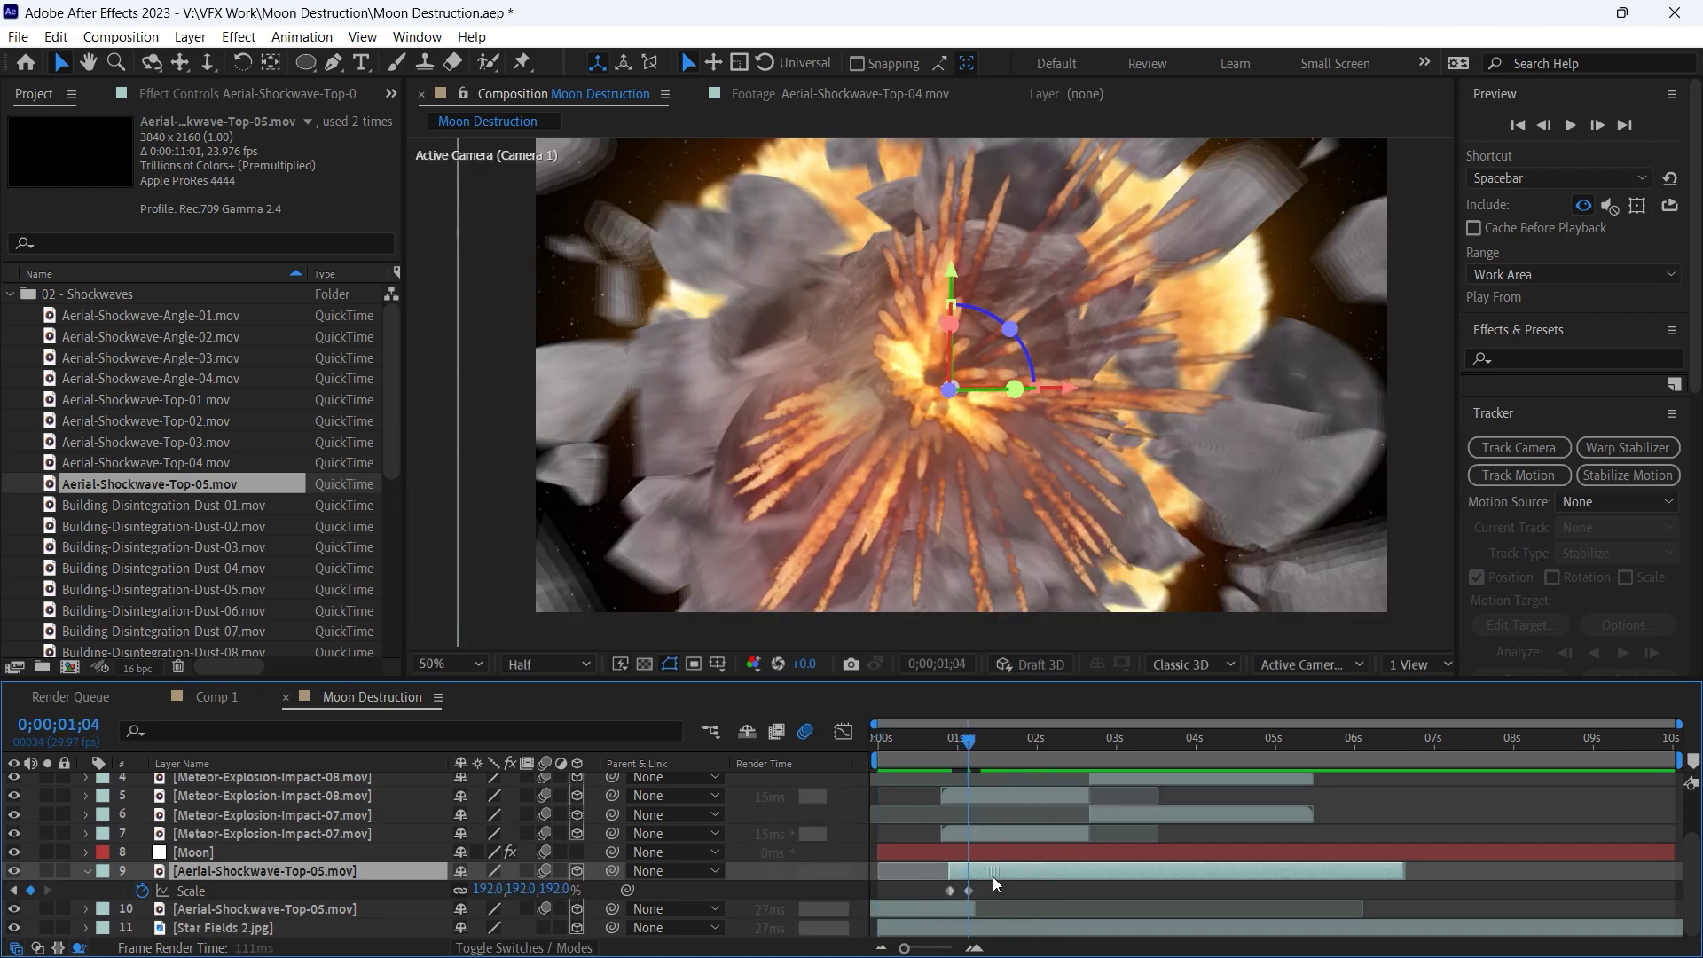
key("space")
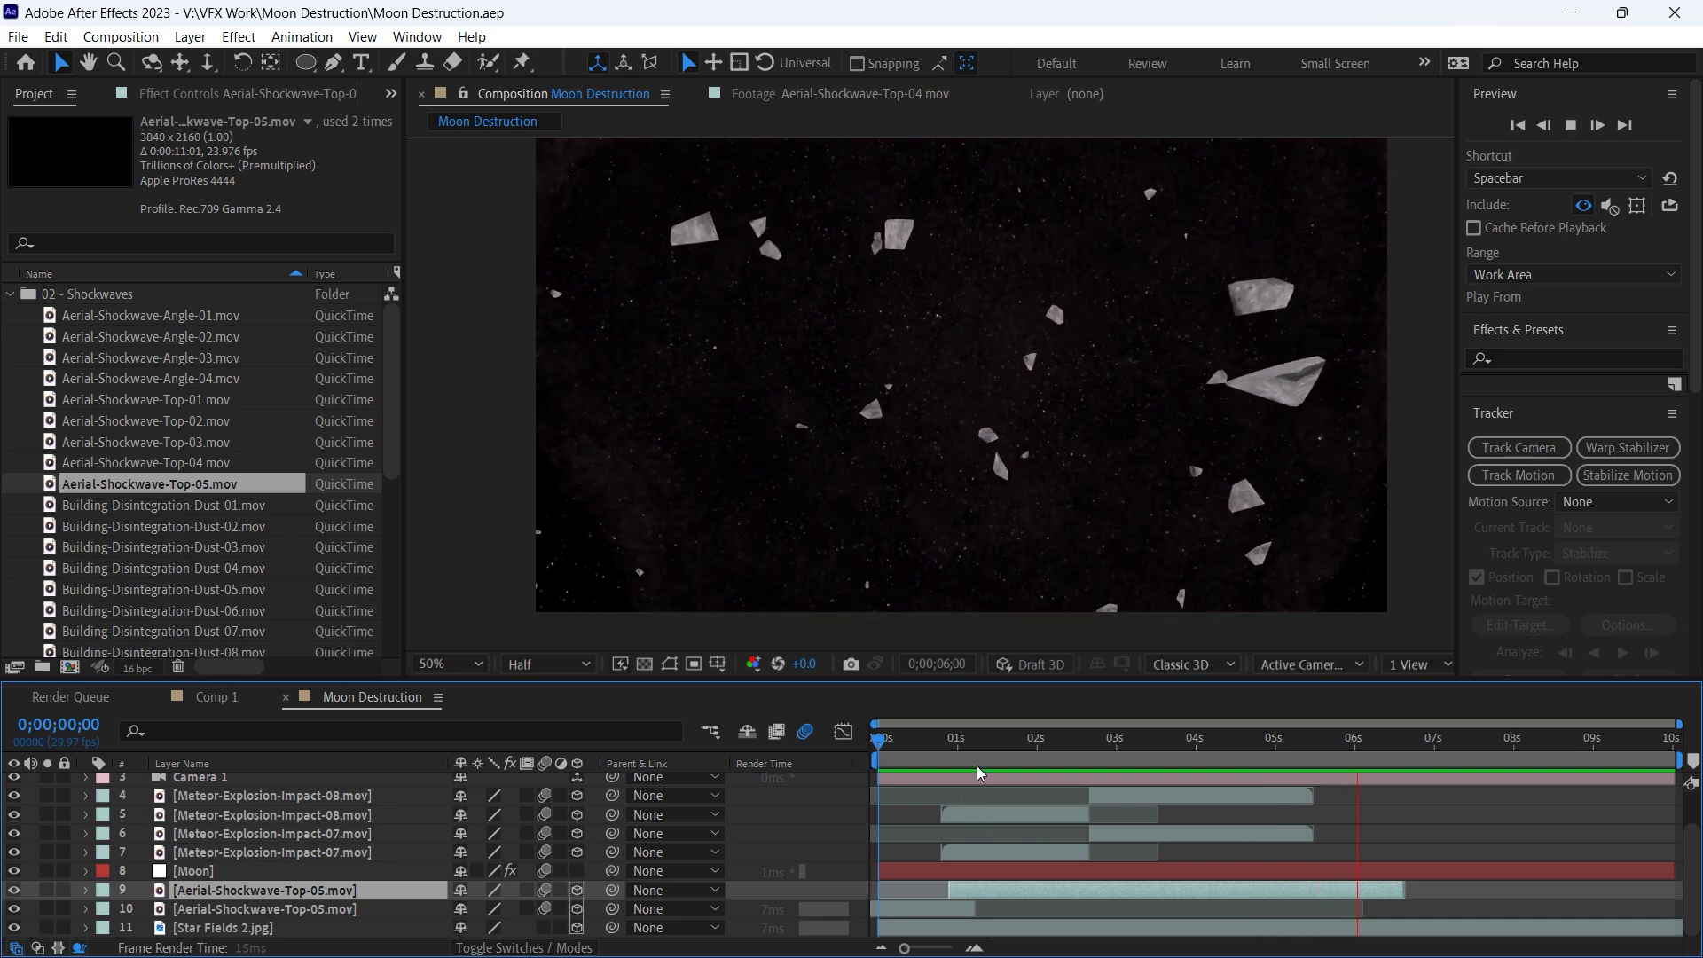
key("space")
Add a 279% Scale keyframe to the second Aerial-Shockwave-Top-05 part at 0;00;05;27, and preview the continued expansion.
left_click(1268, 746)
key("u")
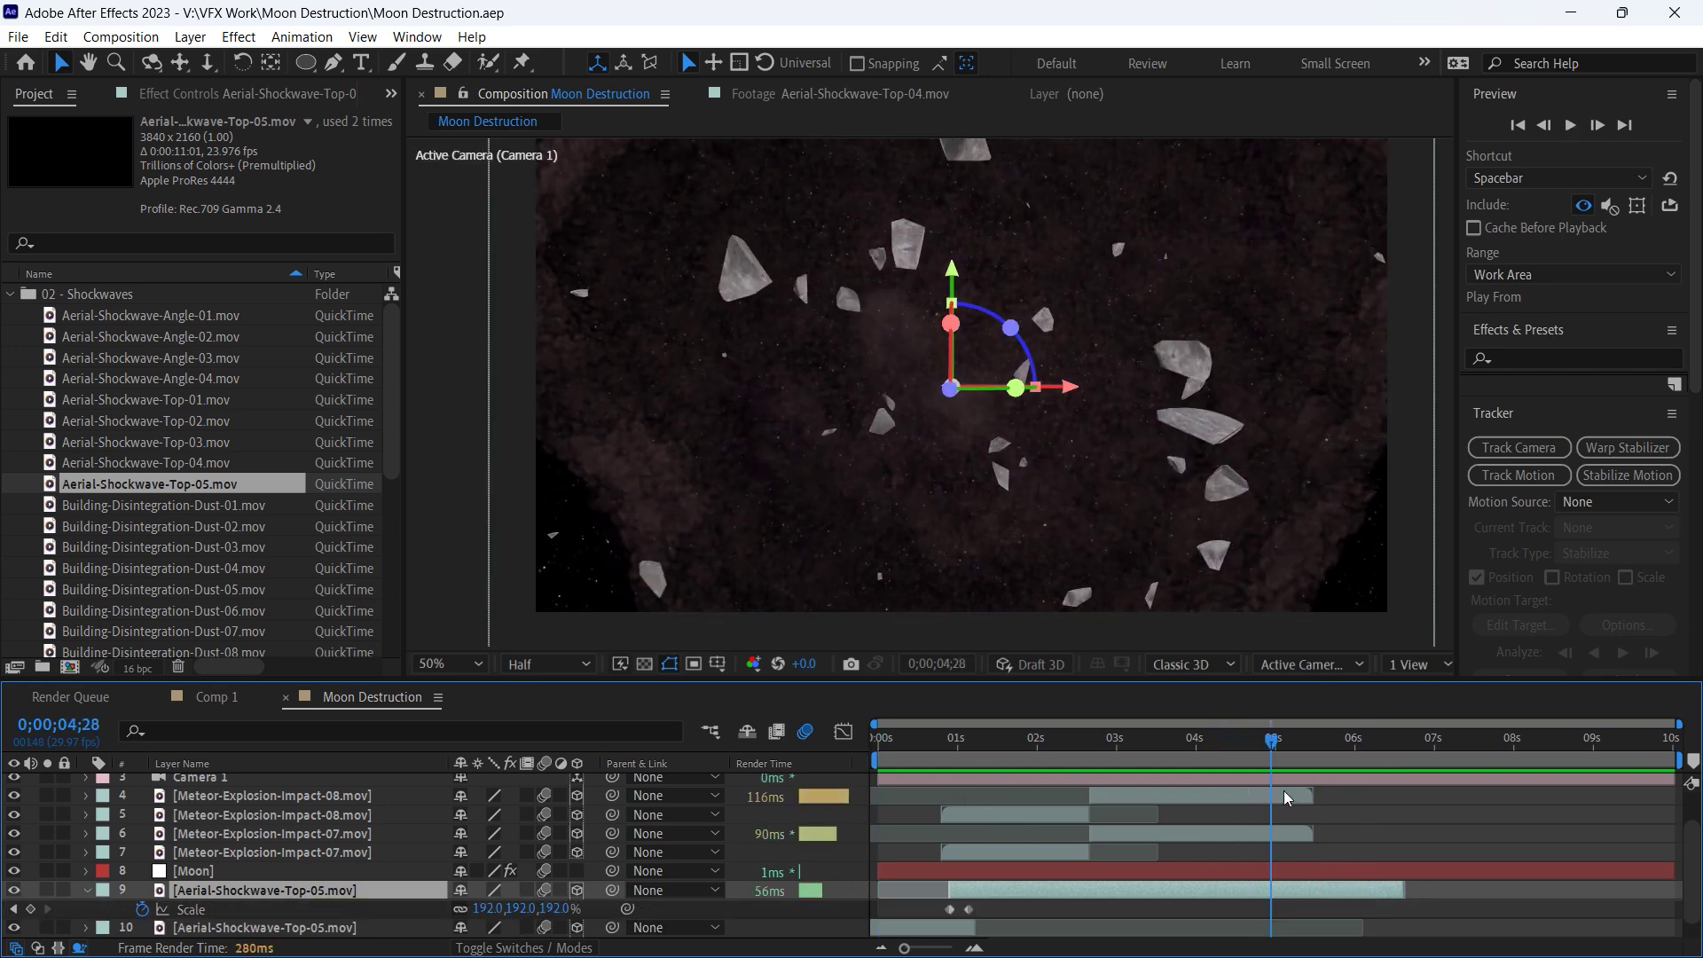
left_click_drag(1281, 732, 1347, 737)
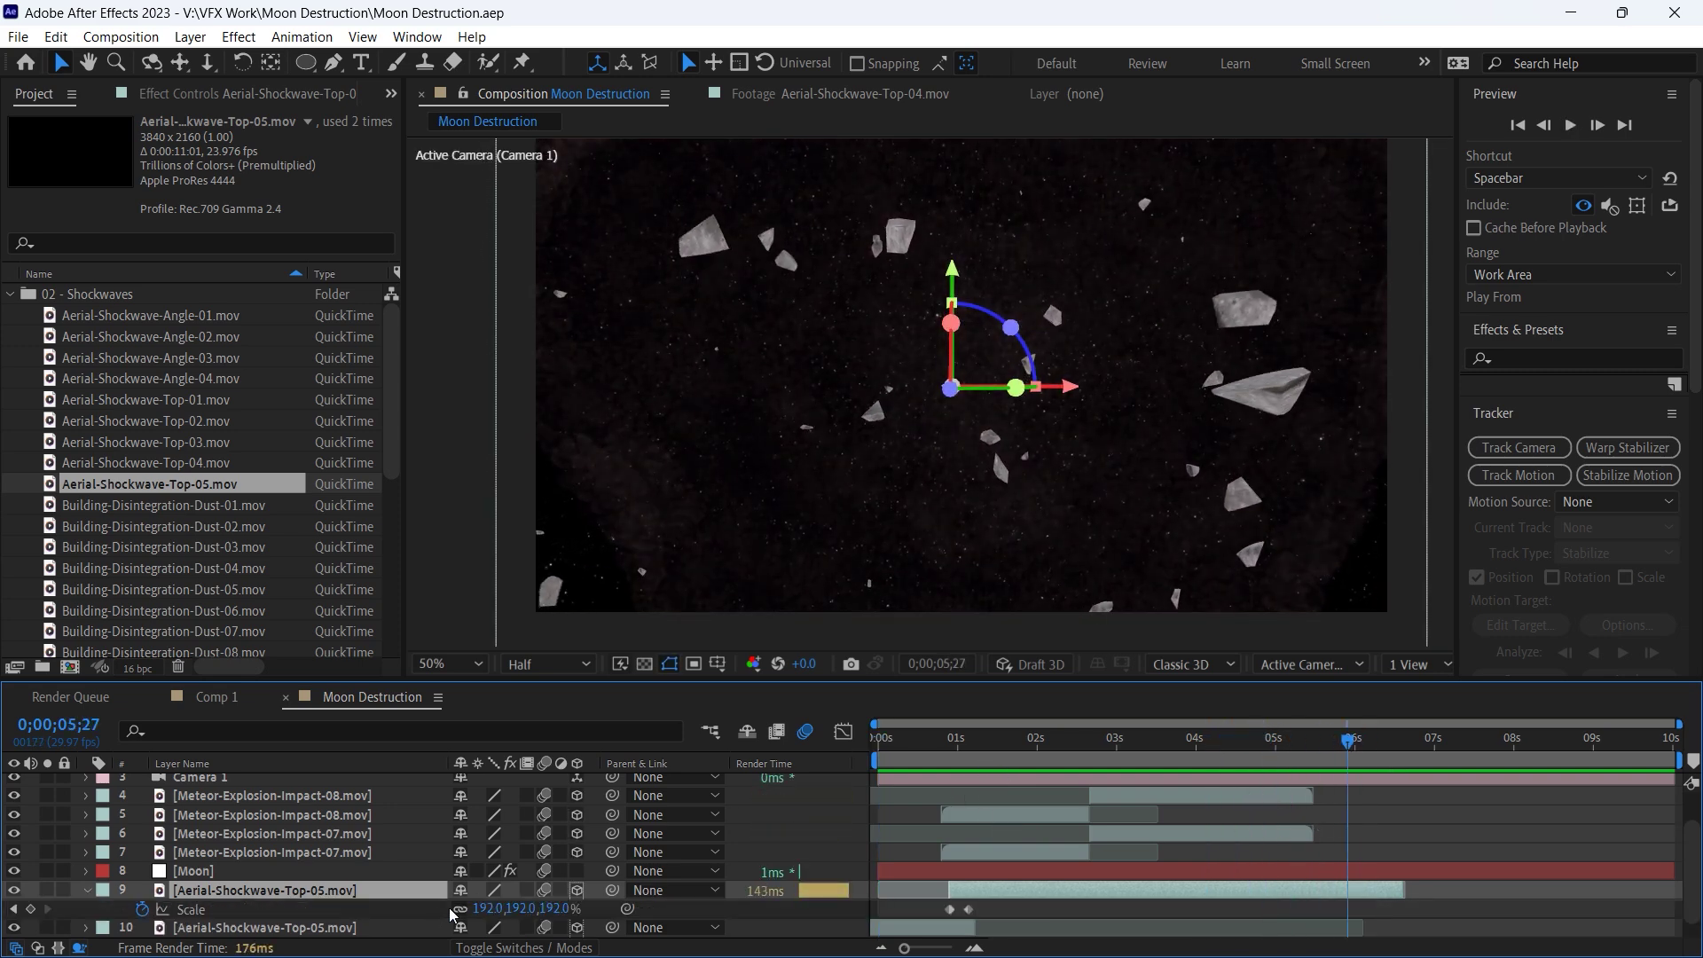
left_click_drag(487, 911, 558, 914)
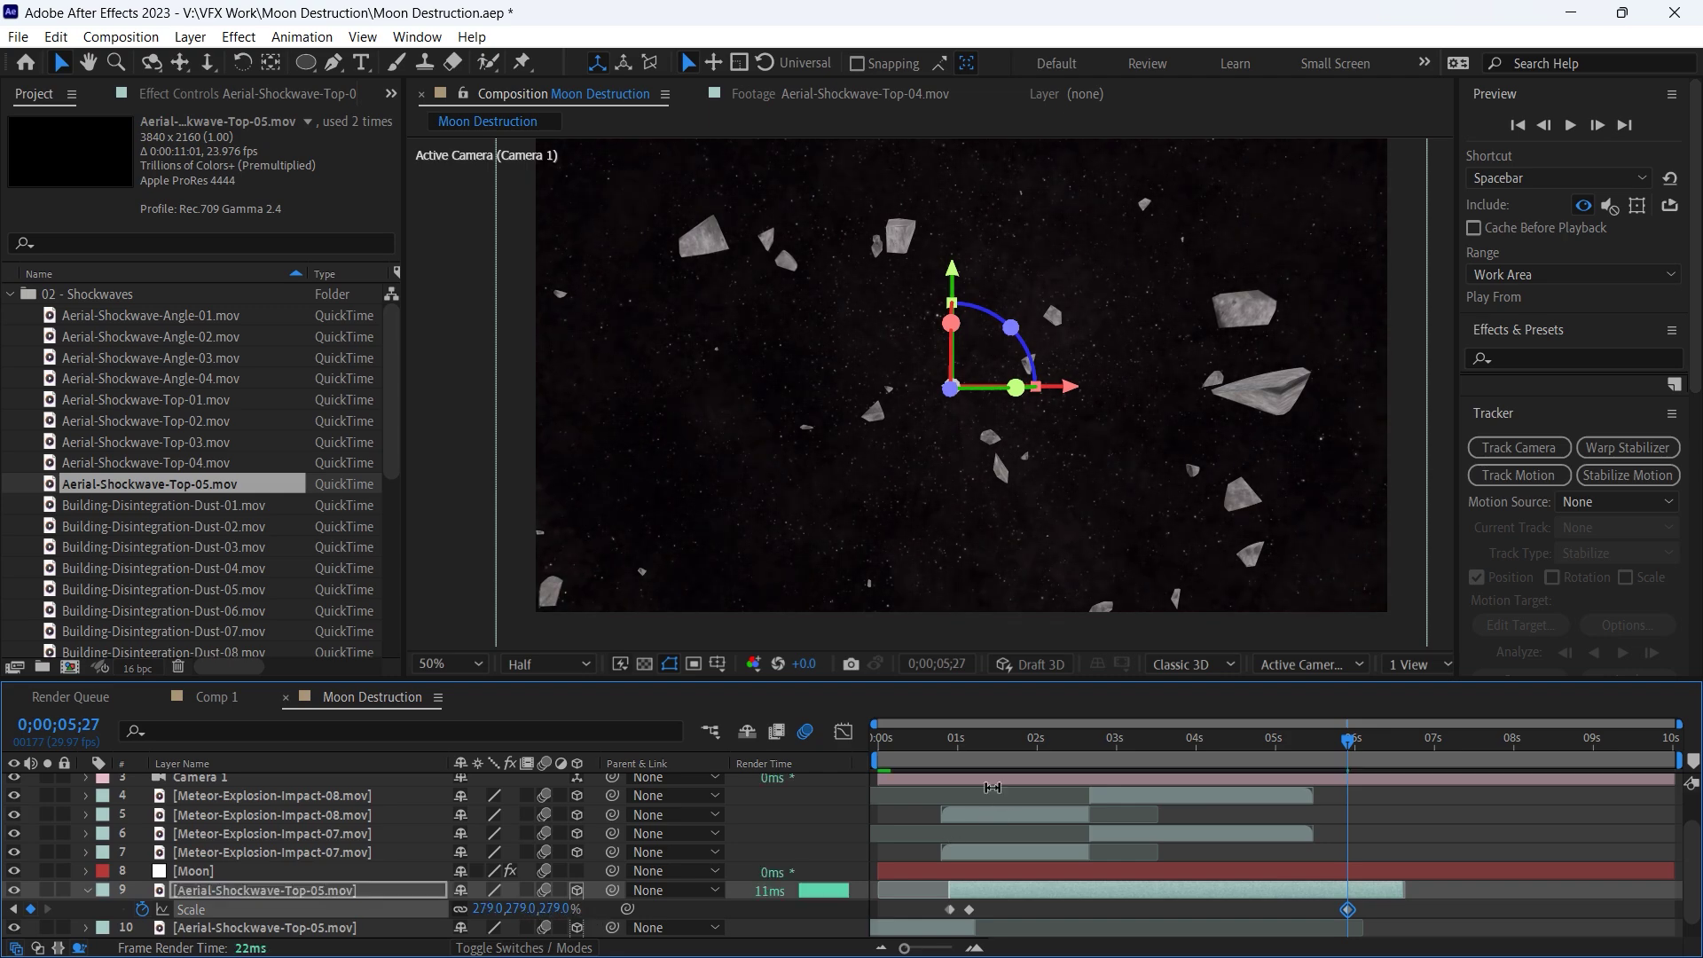
left_click(945, 750)
key("space")
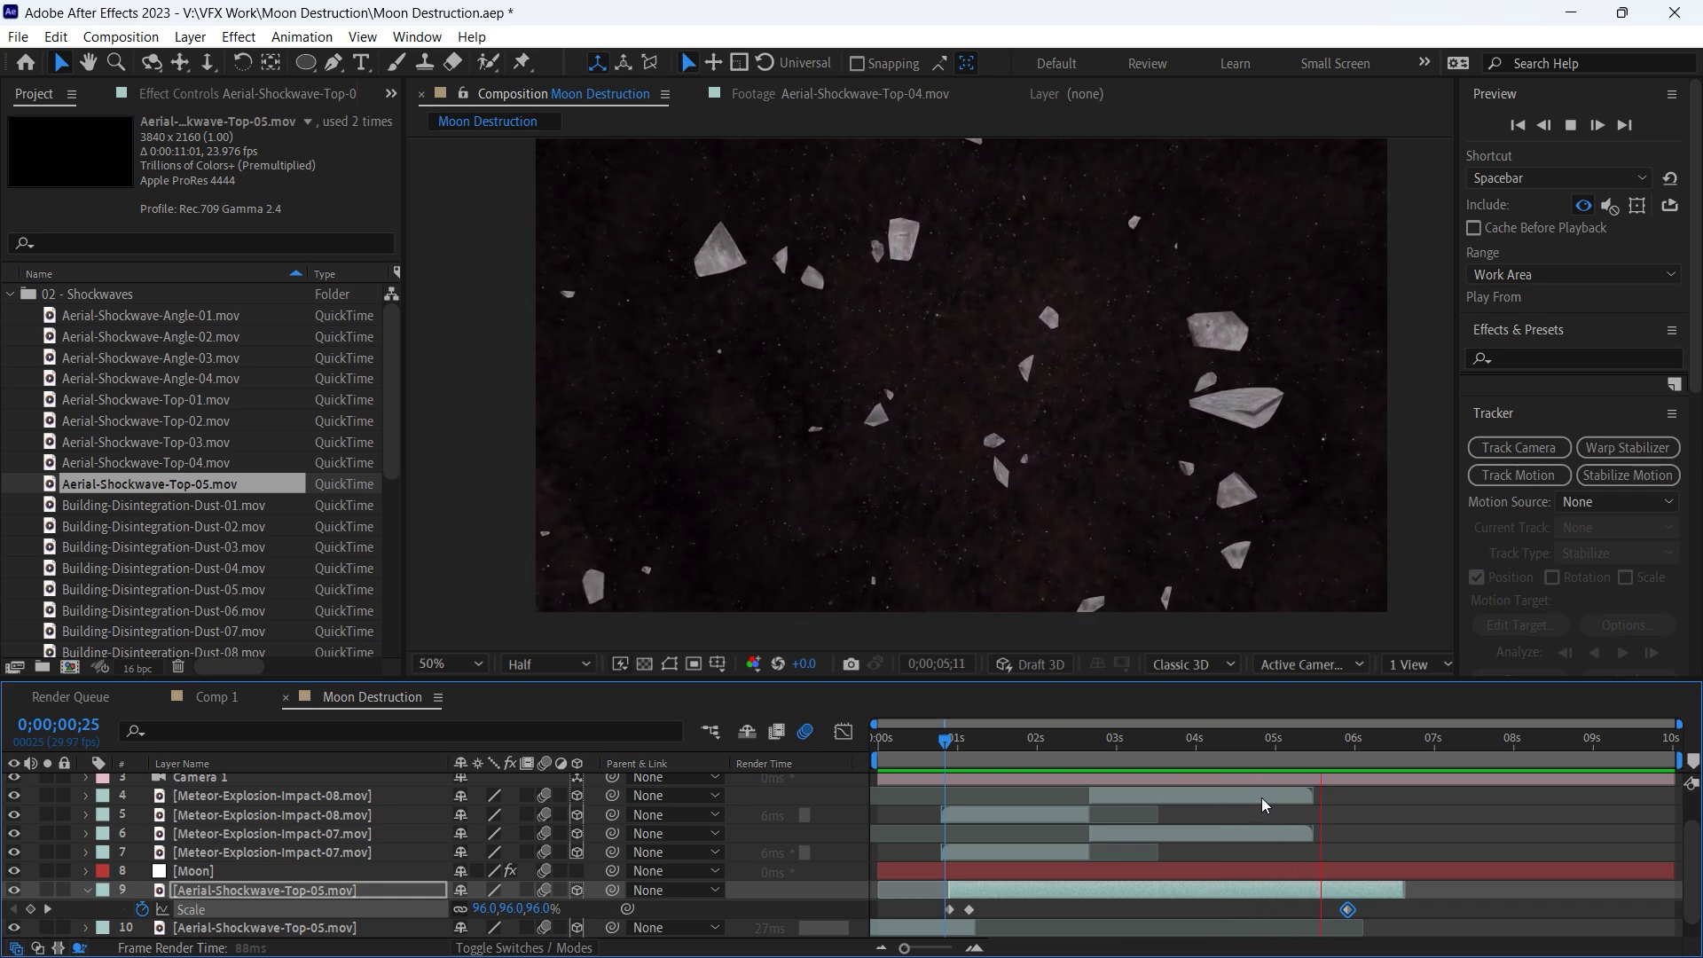
Duplicate Camera 1 and pre-compose every layer except Camera 2 as Pre-comp 1, moving all attributes into it.
scroll(291, 818, "up", 1)
left_click(291, 818)
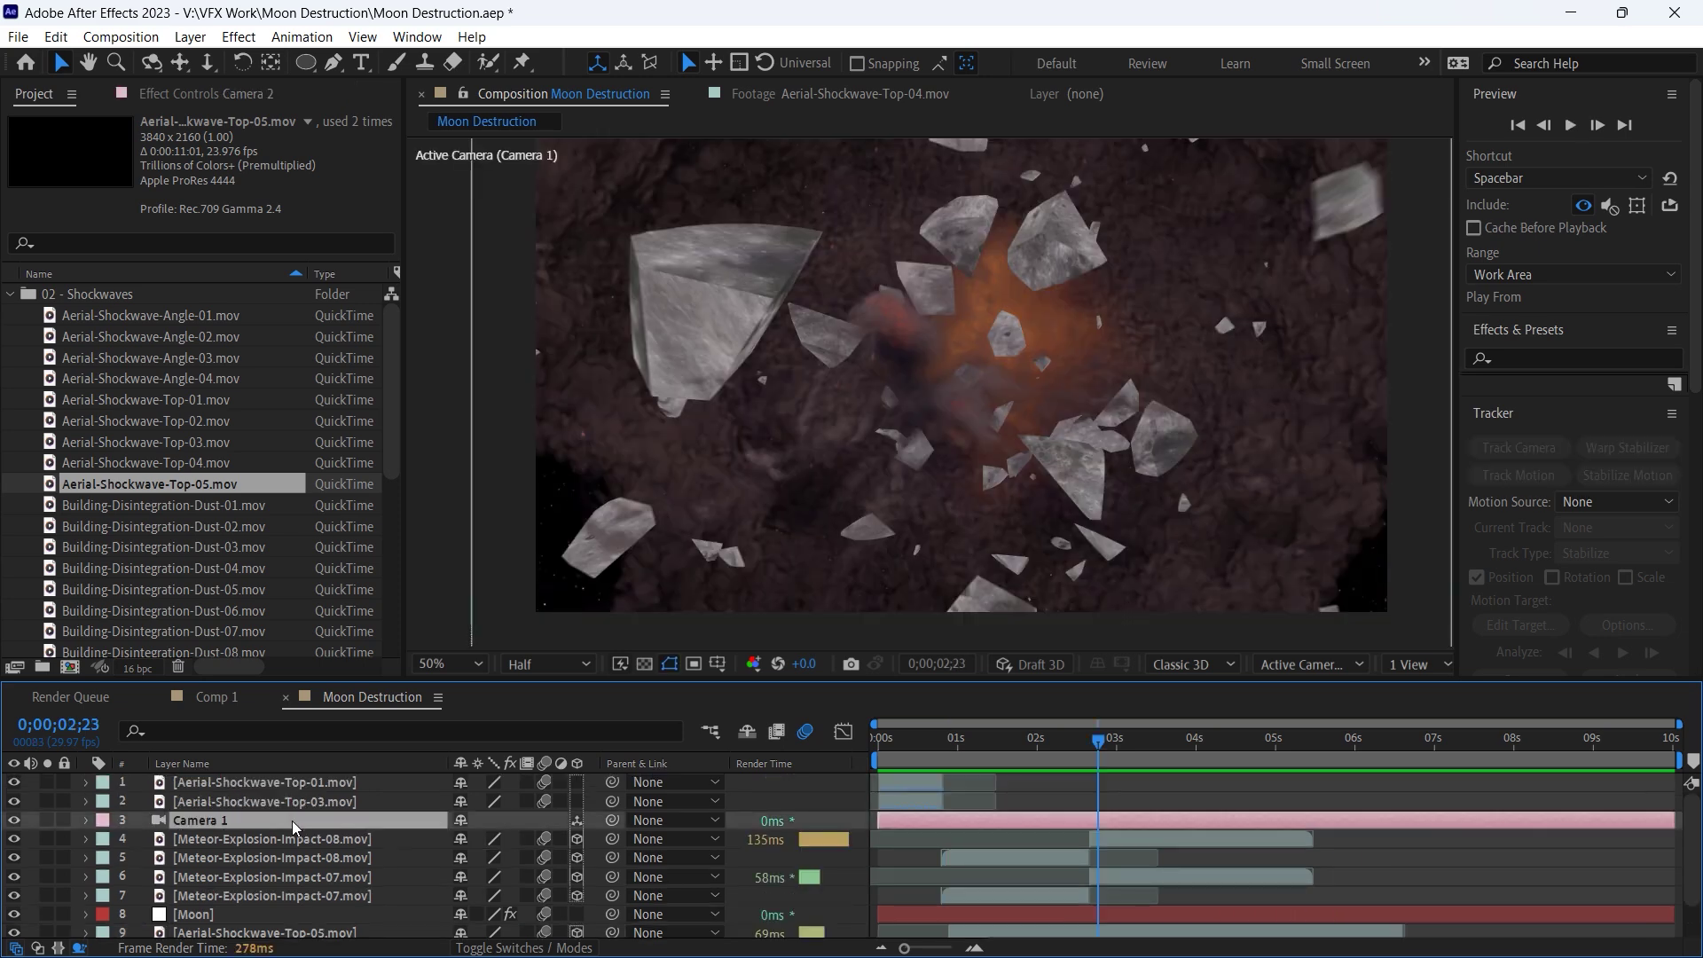
key("ctrl+d")
key("ctrl+a")
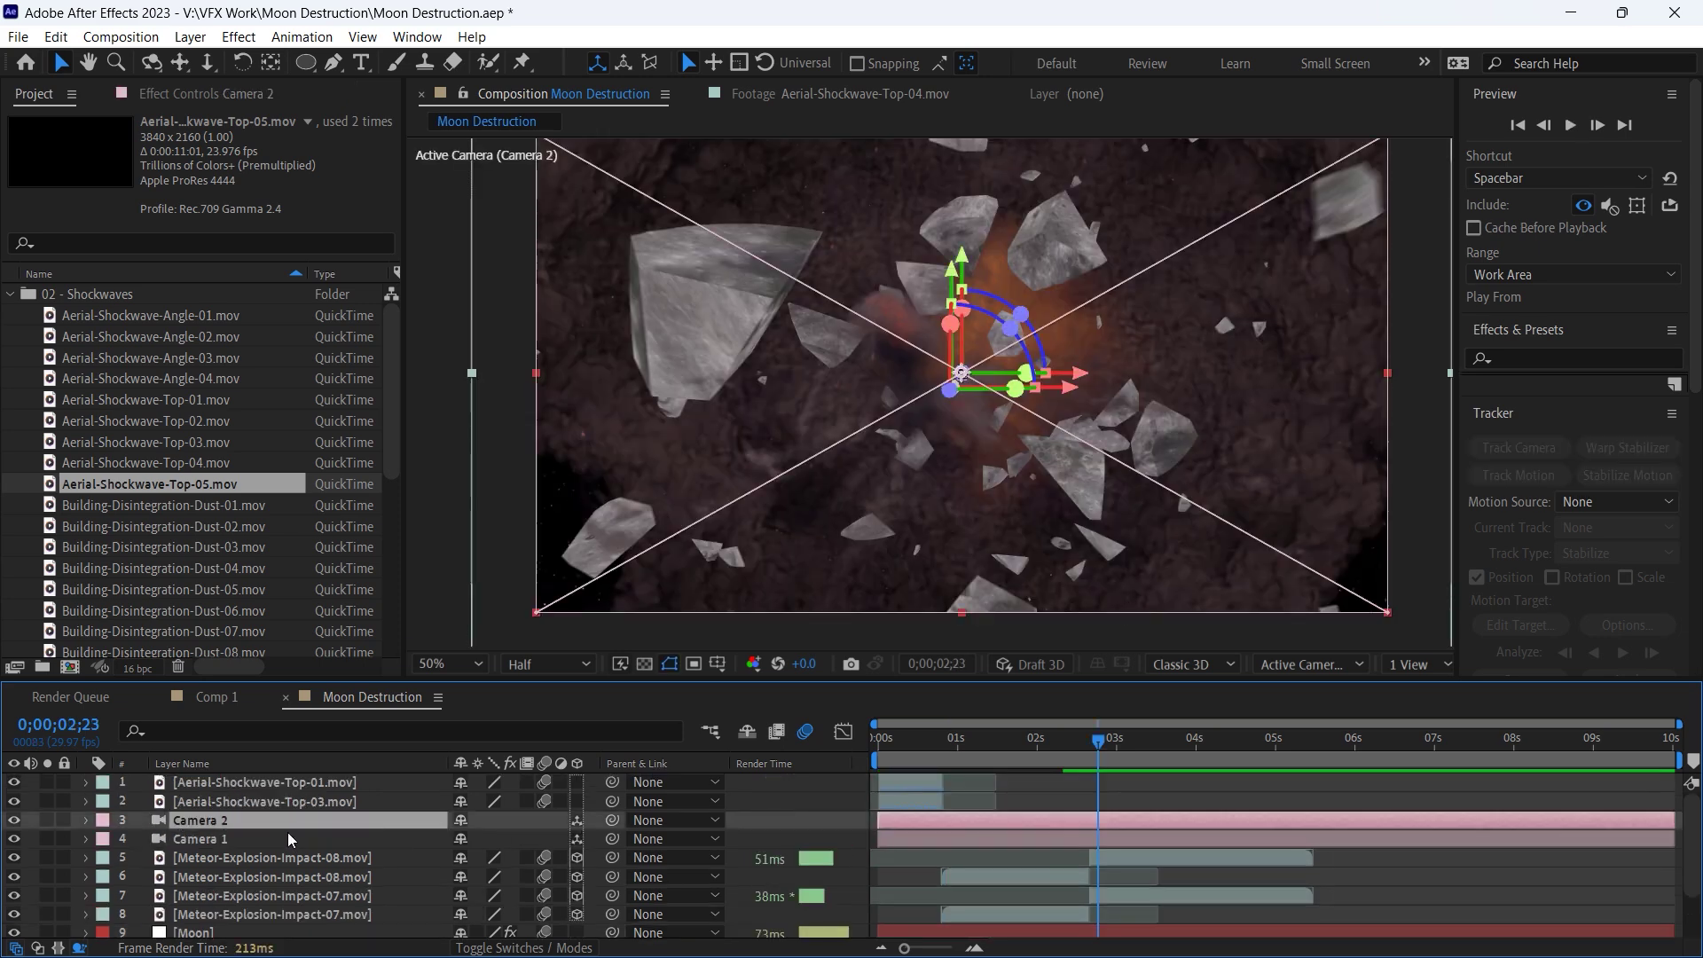
left_click(248, 821, "ctrl")
right_click(245, 811)
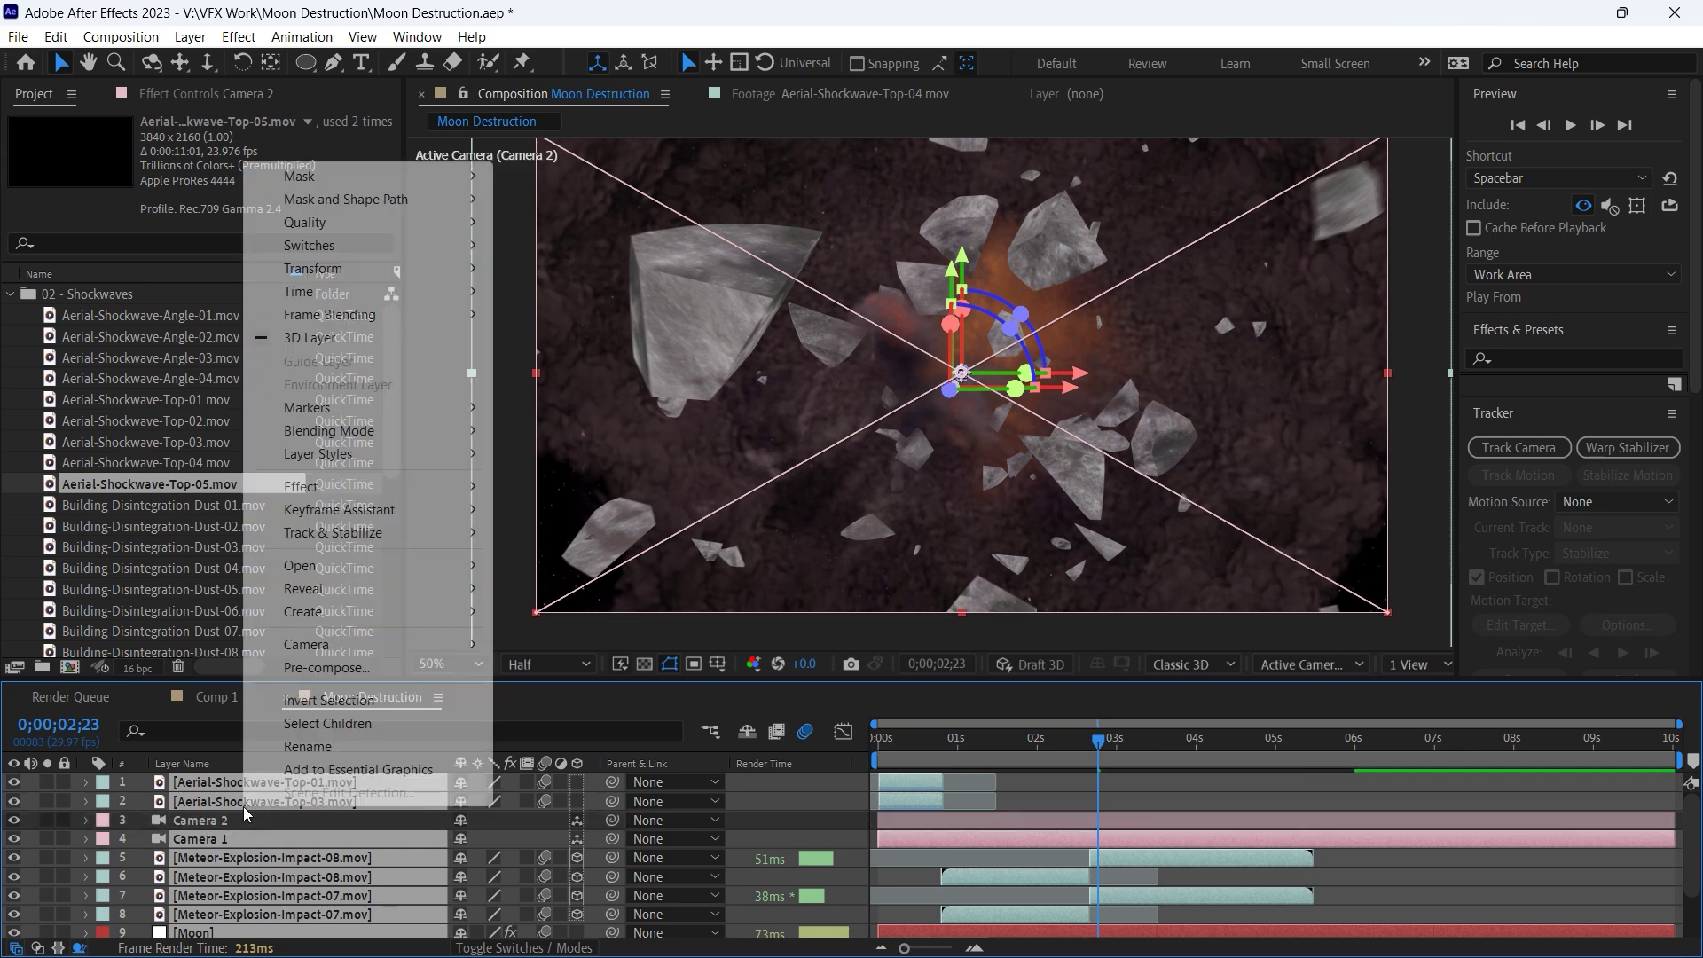
left_click(325, 670)
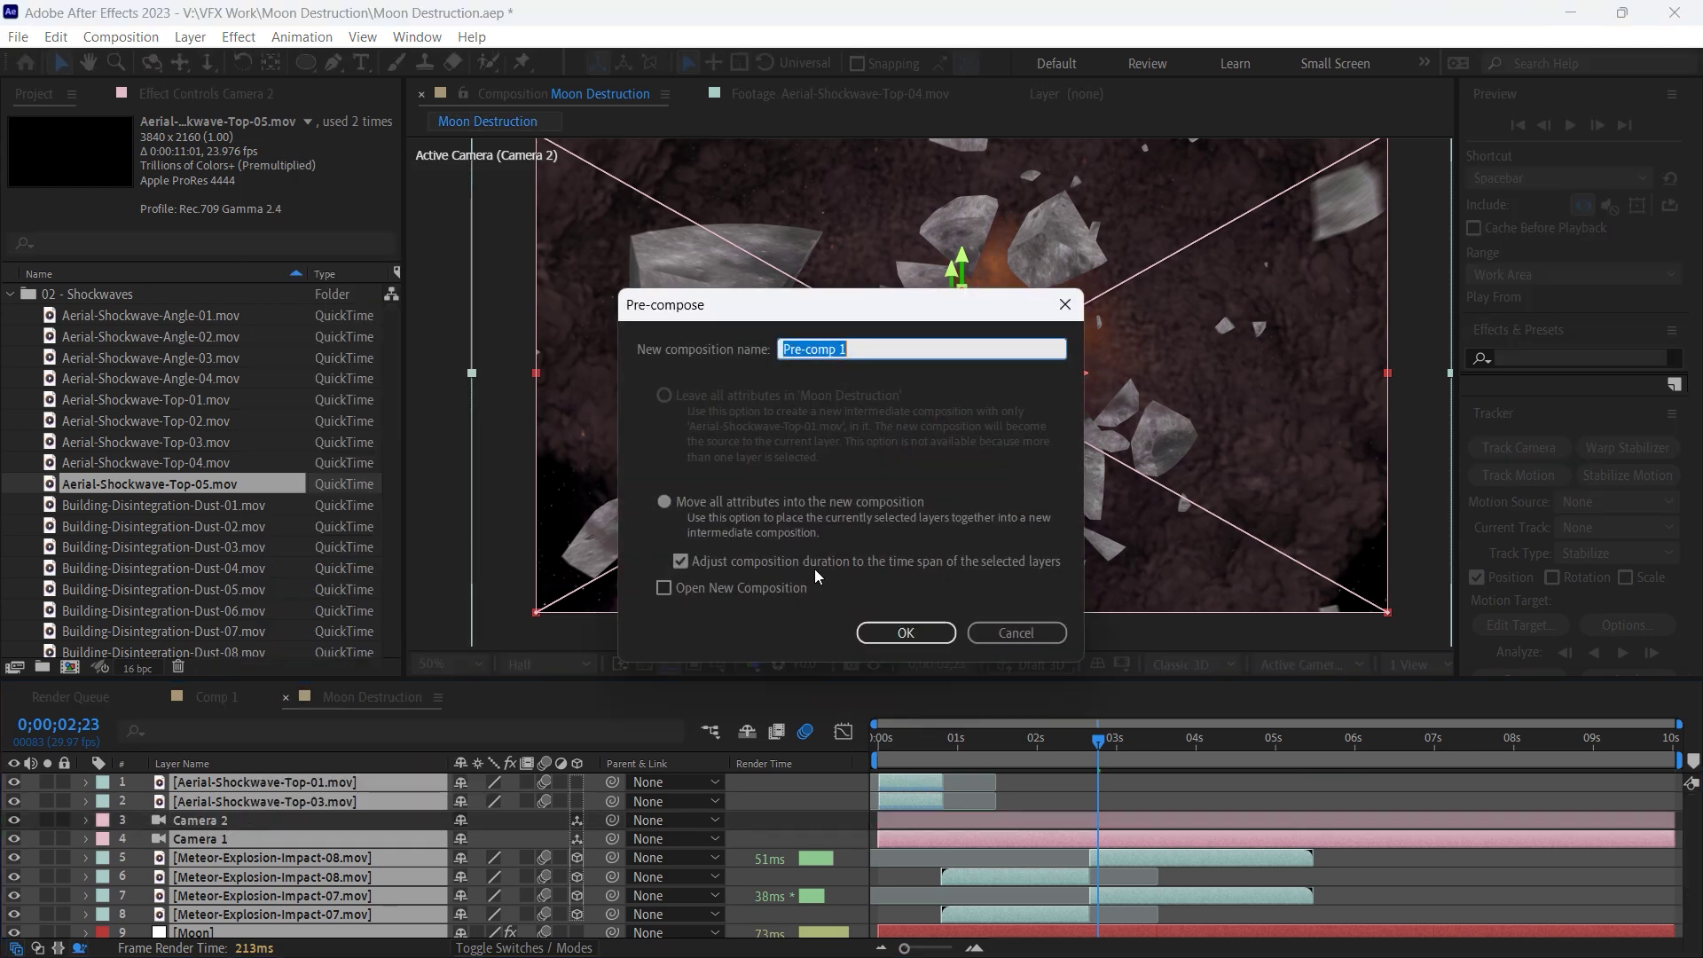
left_click(890, 632)
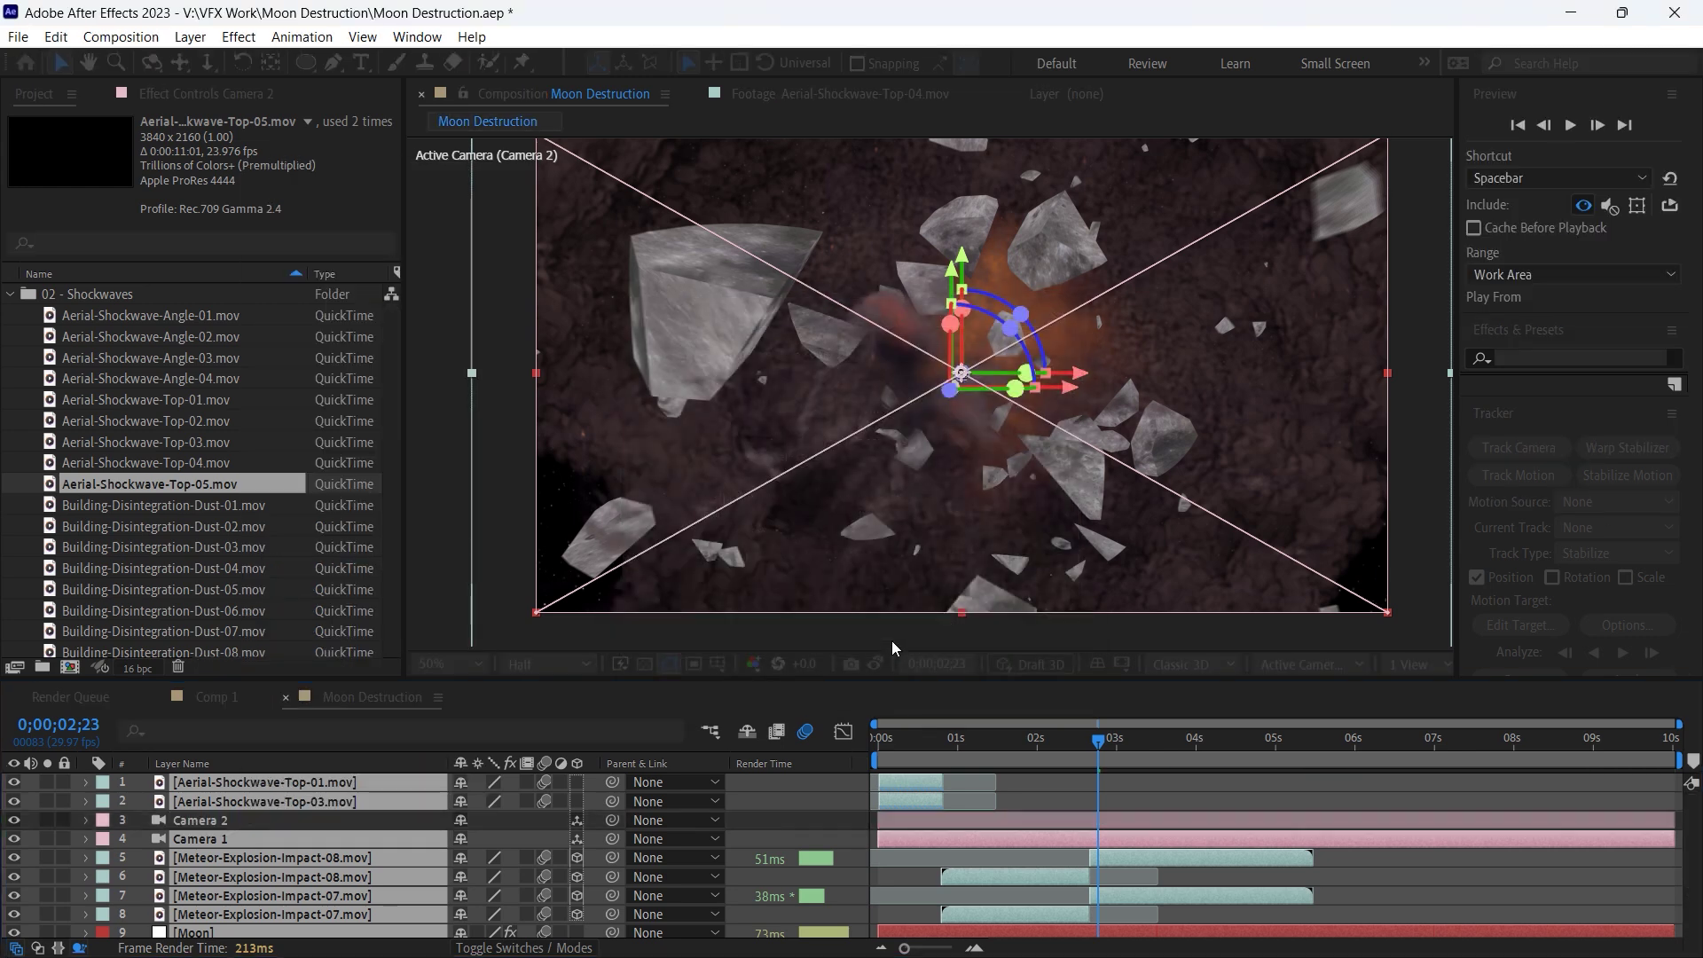
Apply the 4K Earthquake 2851 camera-shake preset to Pre-comp 1, starting at 0;00;00;23 as the moon bursts.
left_click(958, 740)
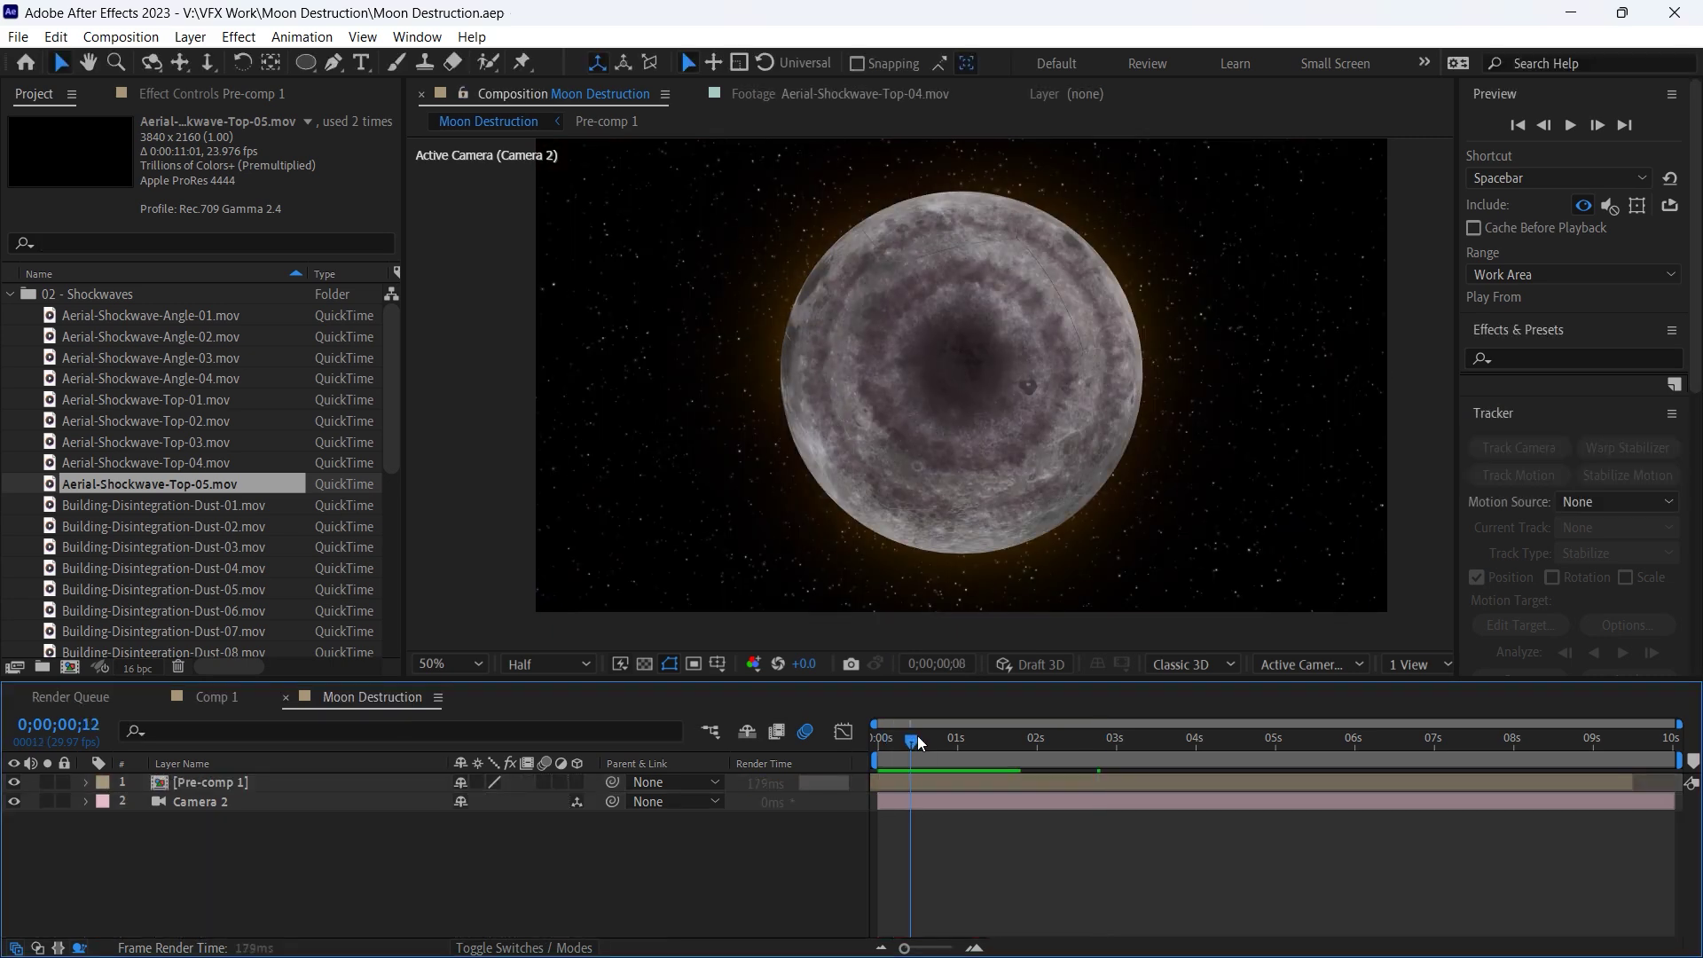
left_click_drag(959, 744, 956, 743)
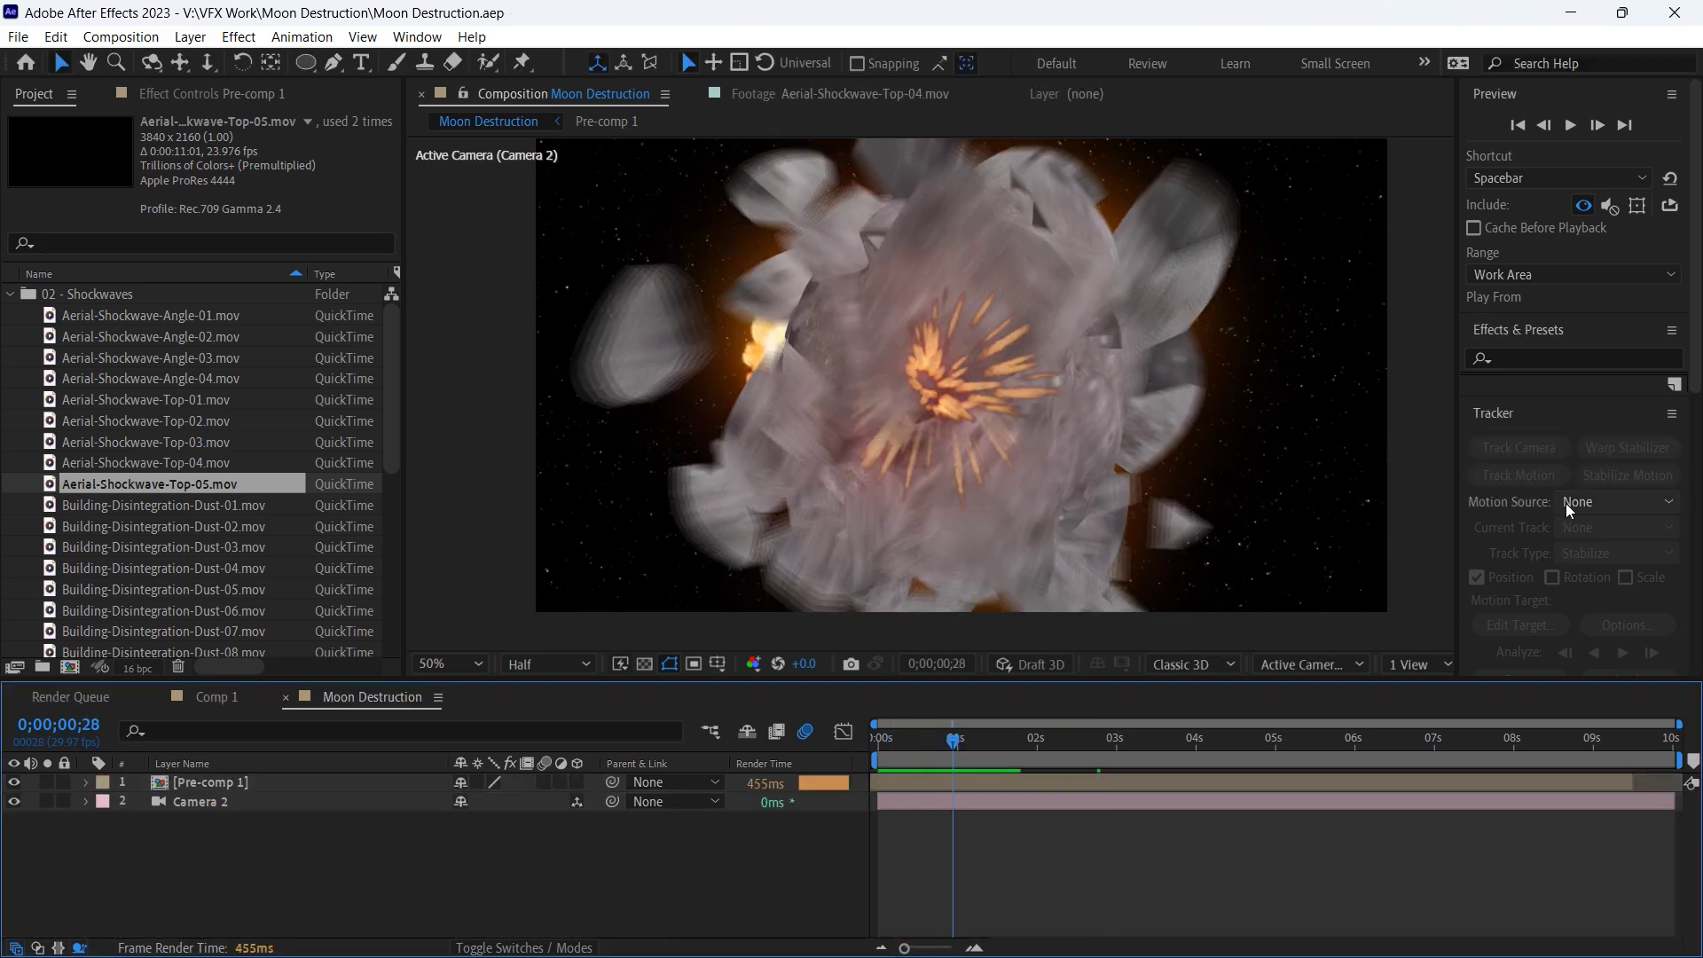
left_click(1512, 359)
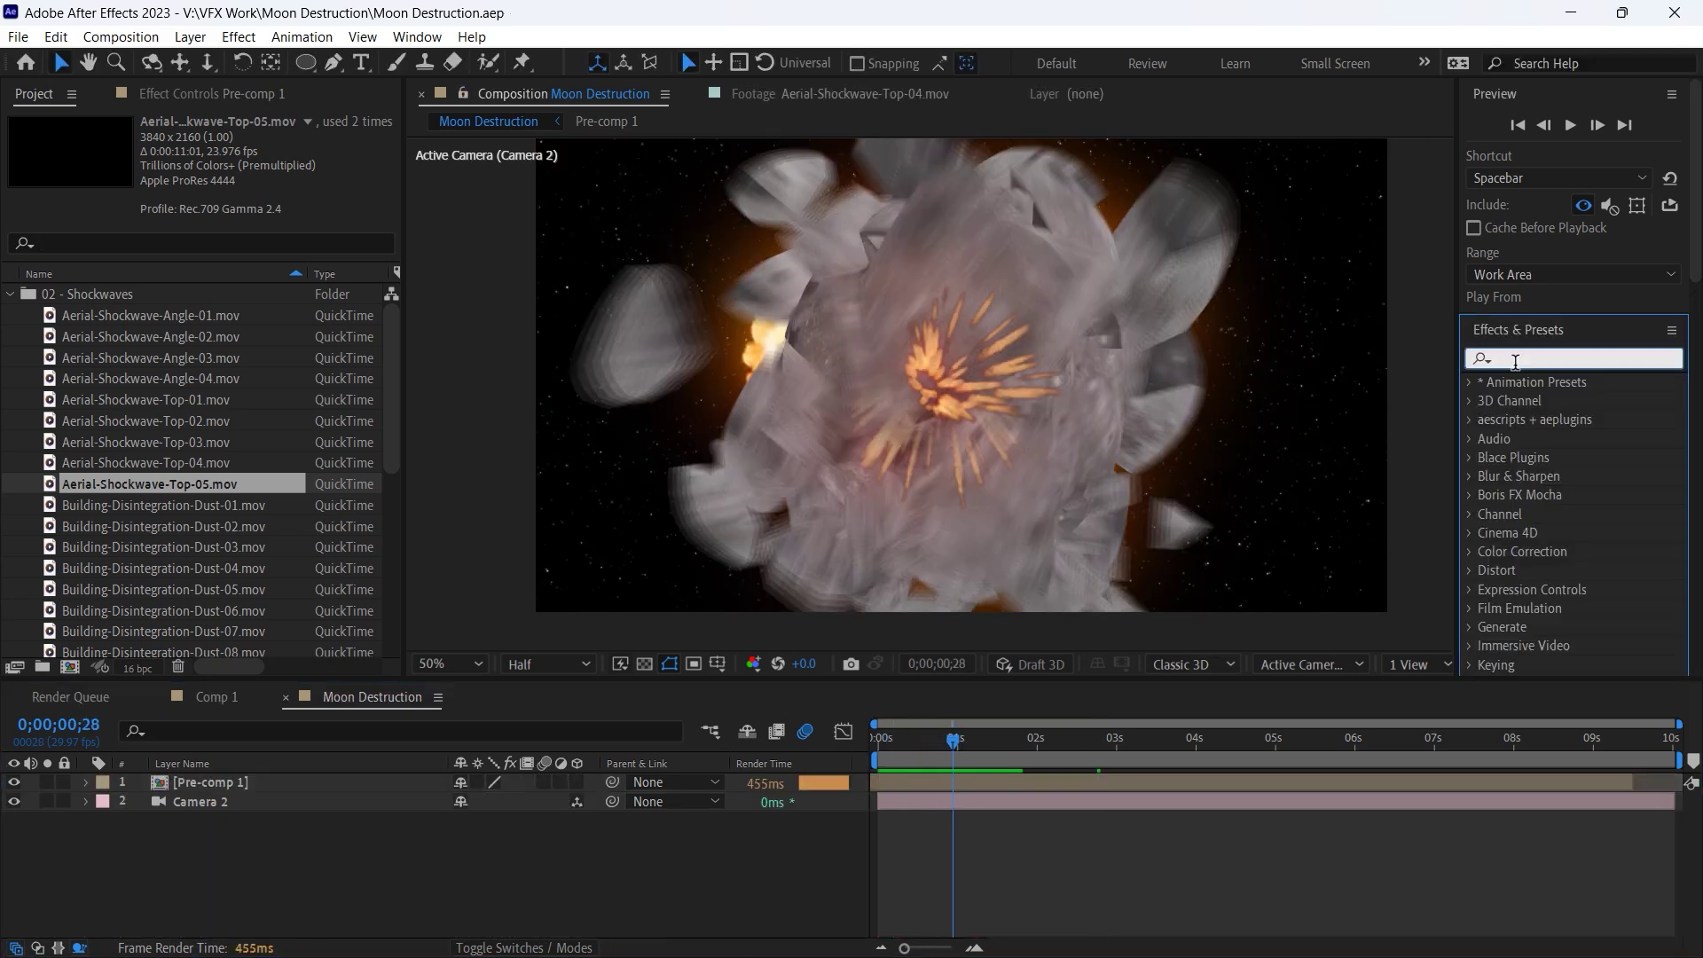
left_click(1468, 382)
left_click(1491, 419)
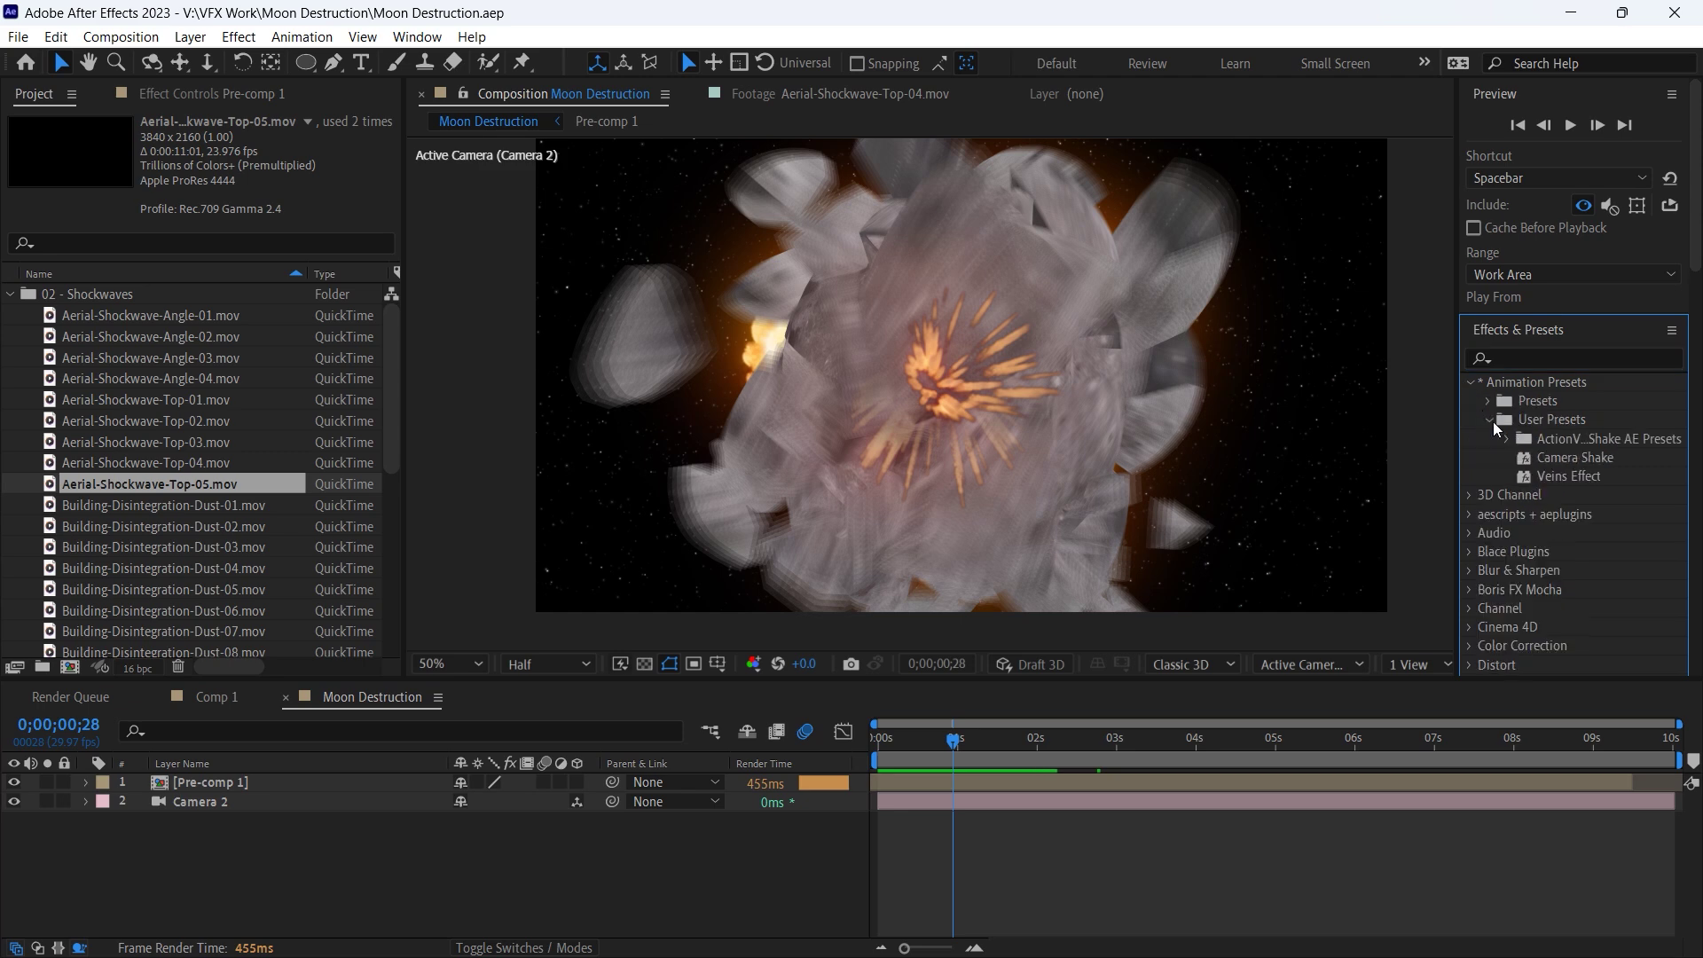
left_click(1506, 438)
left_click_drag(1622, 394, 969, 791)
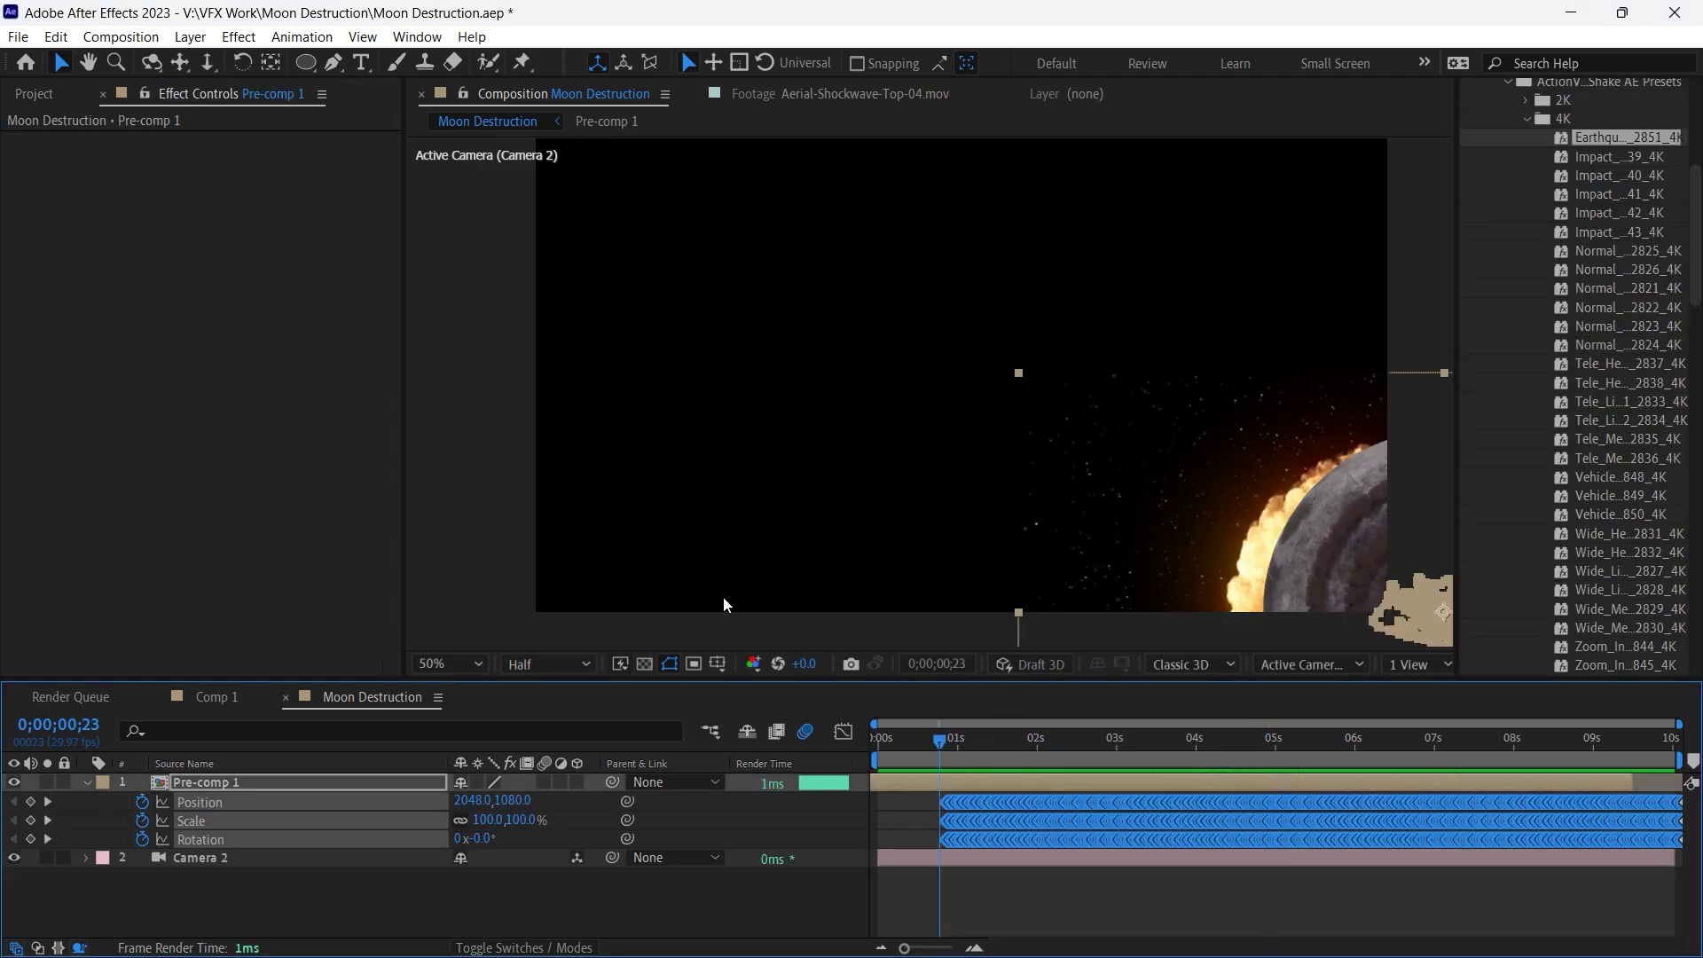
Add a Transform effect to Pre-comp 1 and set its Position to -122, 15 and Scale to 115 to recentre the shot.
left_click(237, 785)
key("ctrl+space")
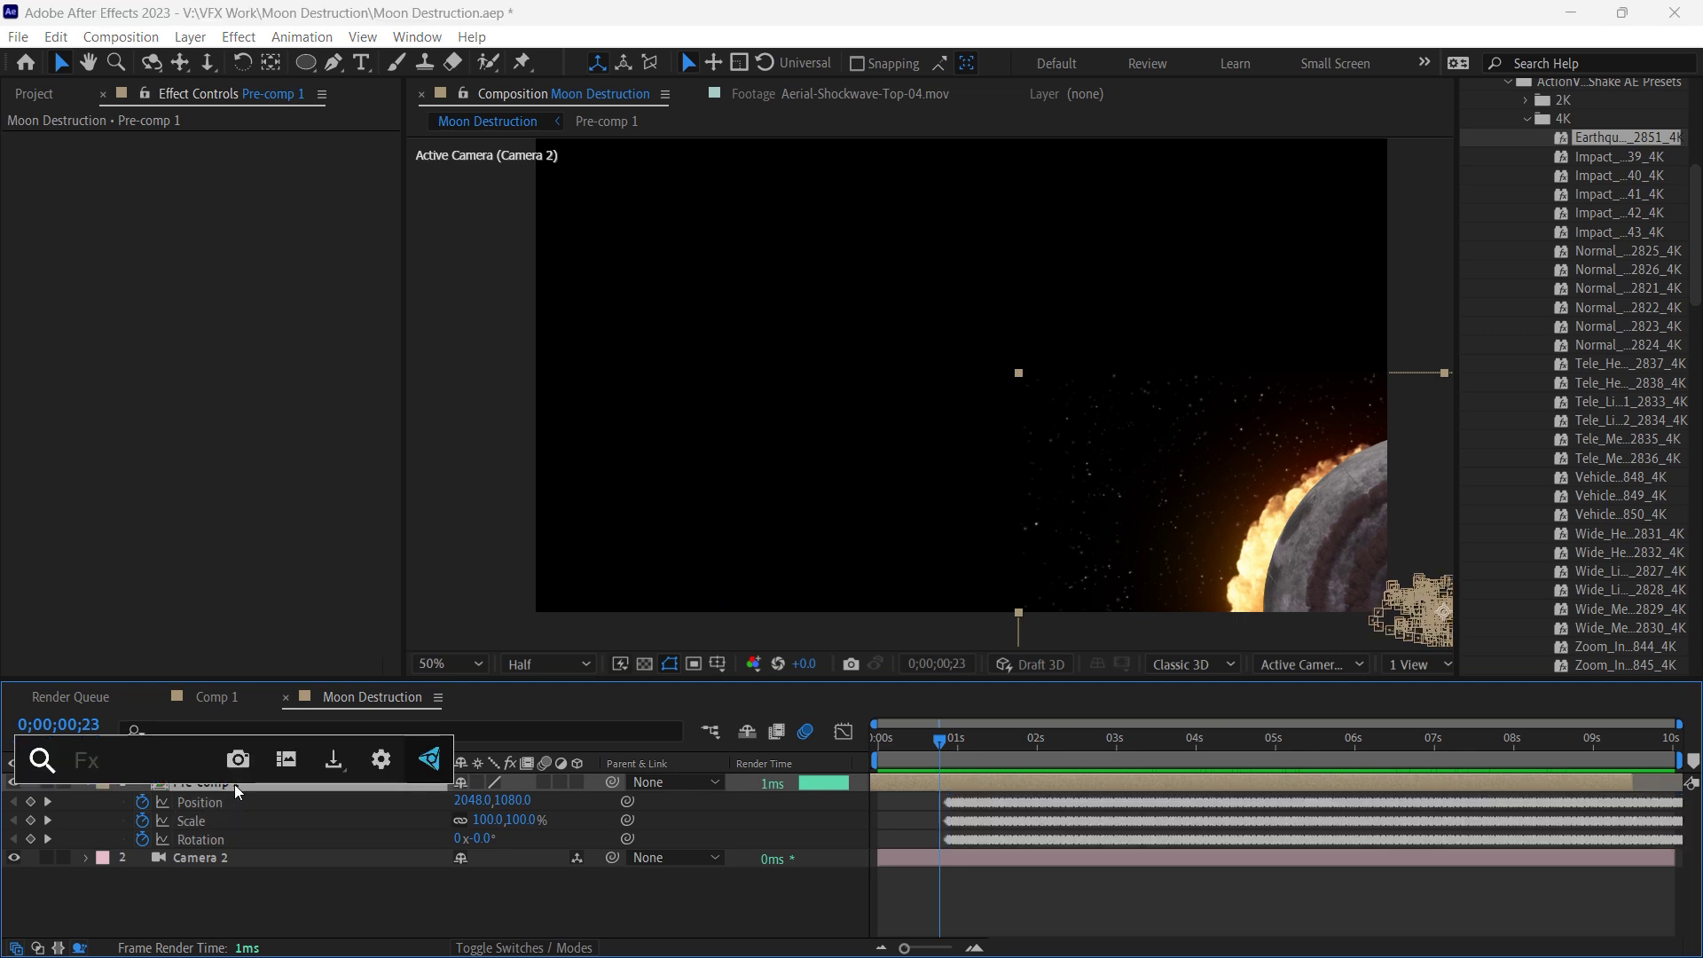
type("tr")
key("Return")
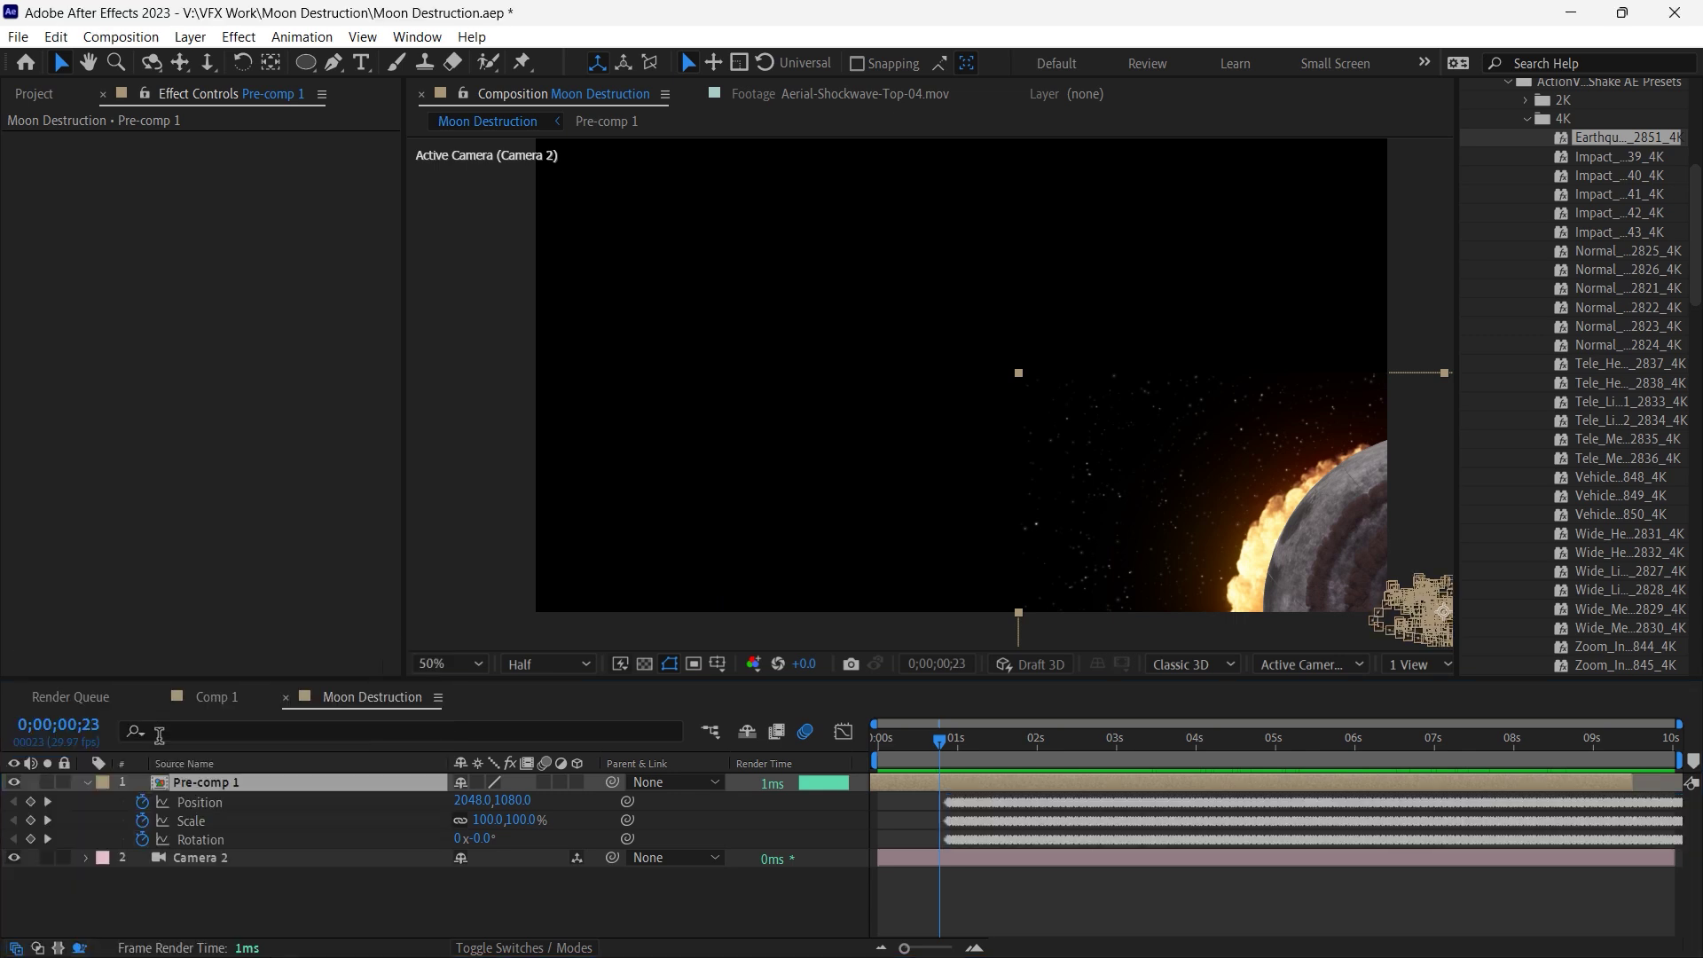
key("comma")
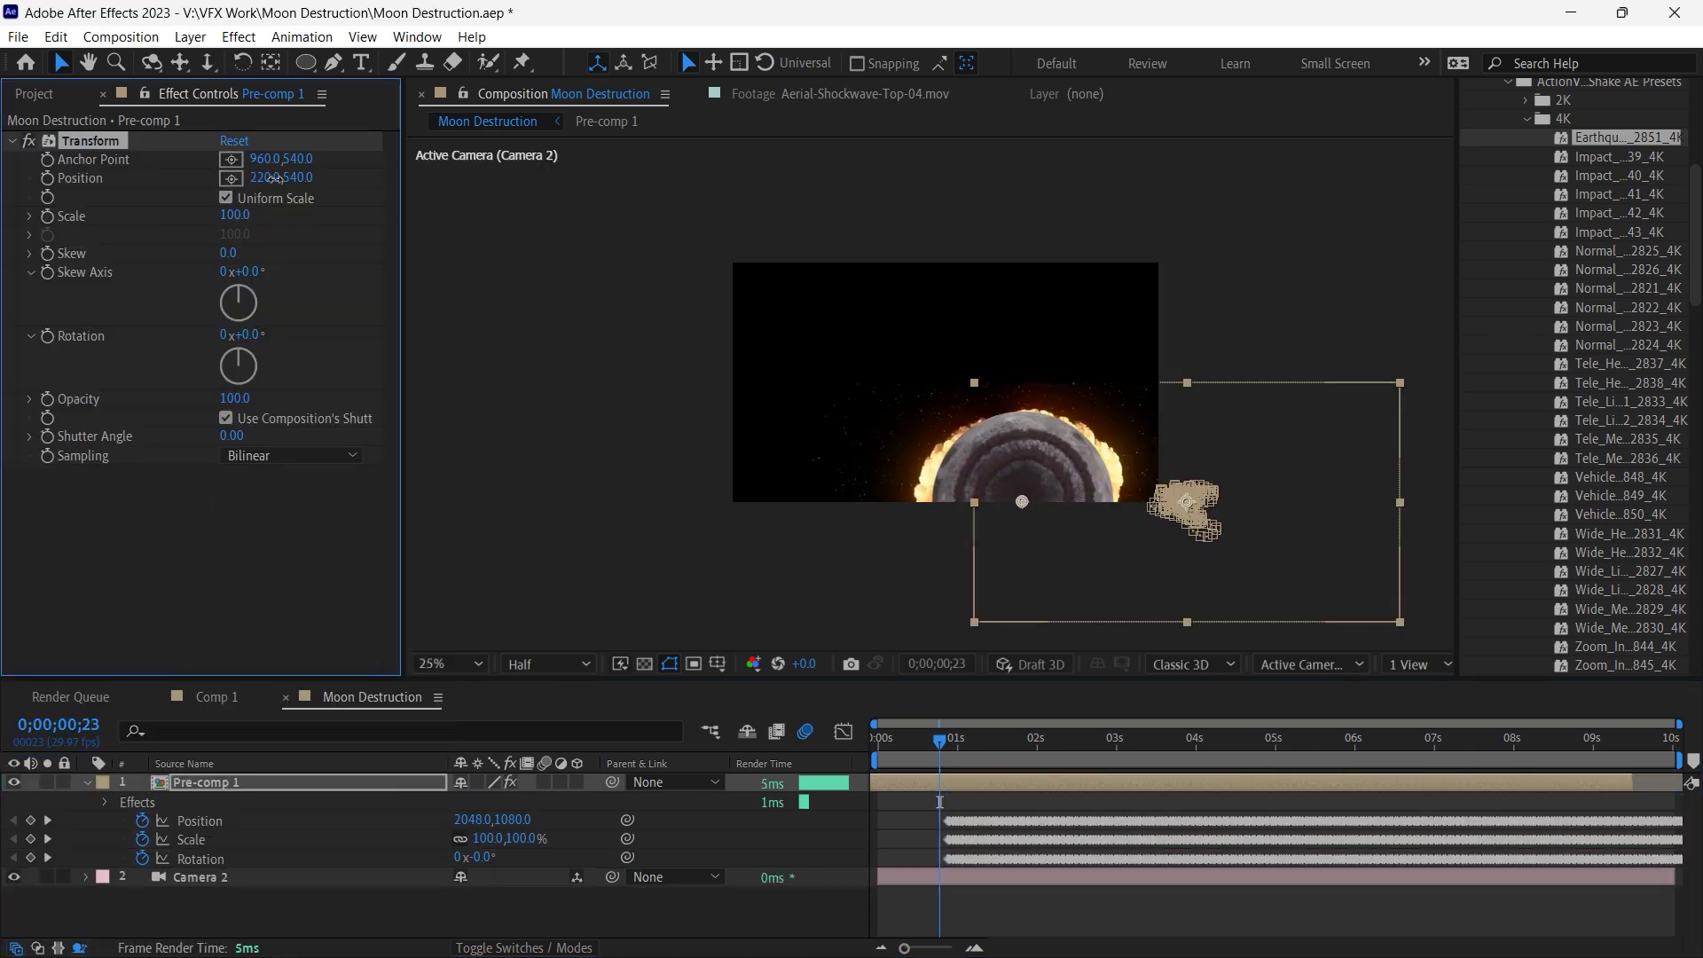
left_click_drag(241, 175, 976, 667)
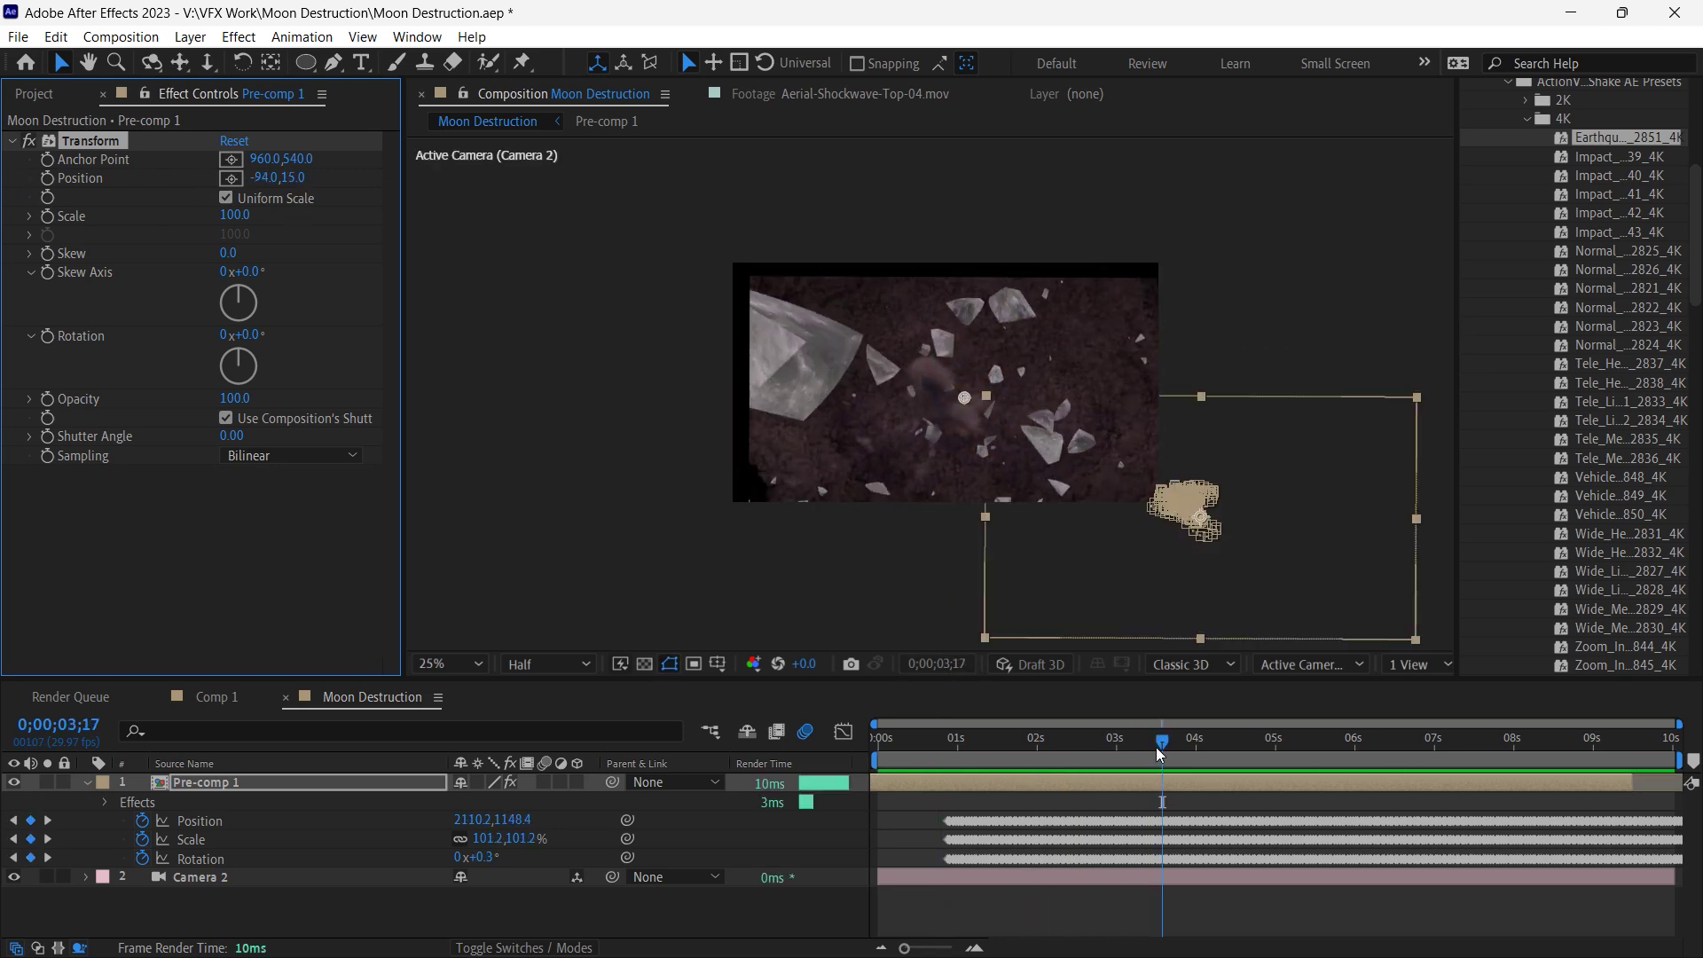
Add Motion Tile above Transform on Pre-comp 1, with Output Width 210, Output Height 190 and Mirror Edges enabled.
key("ctrl+space")
type("mot")
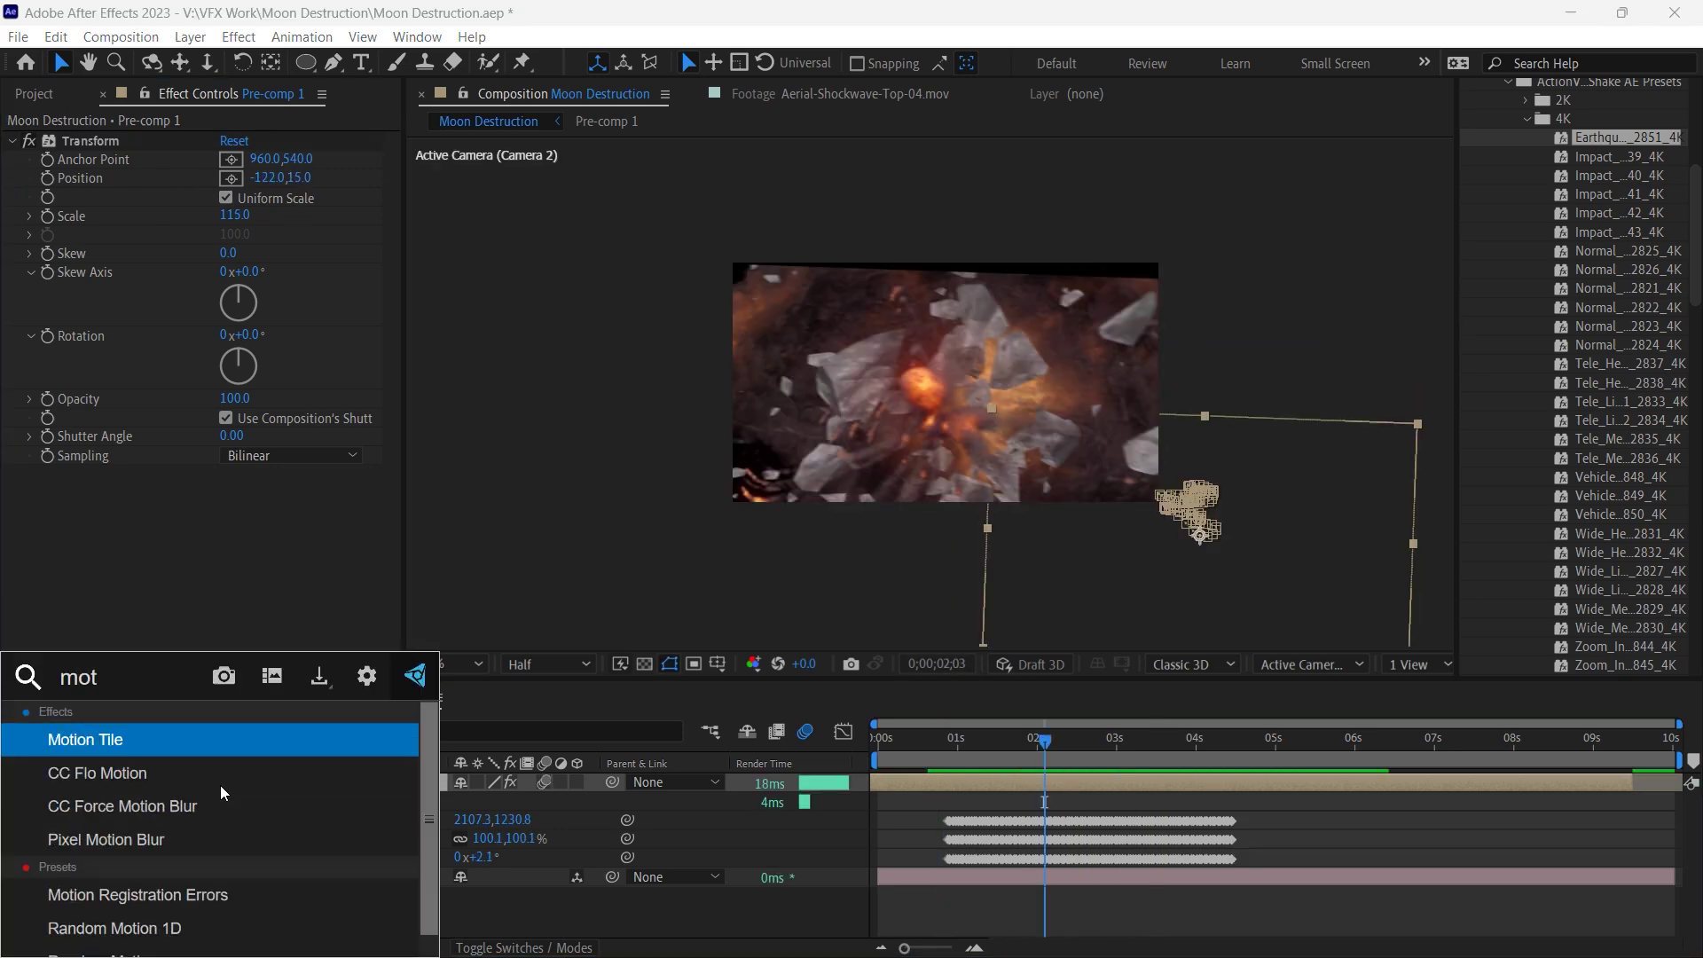
left_click(118, 743)
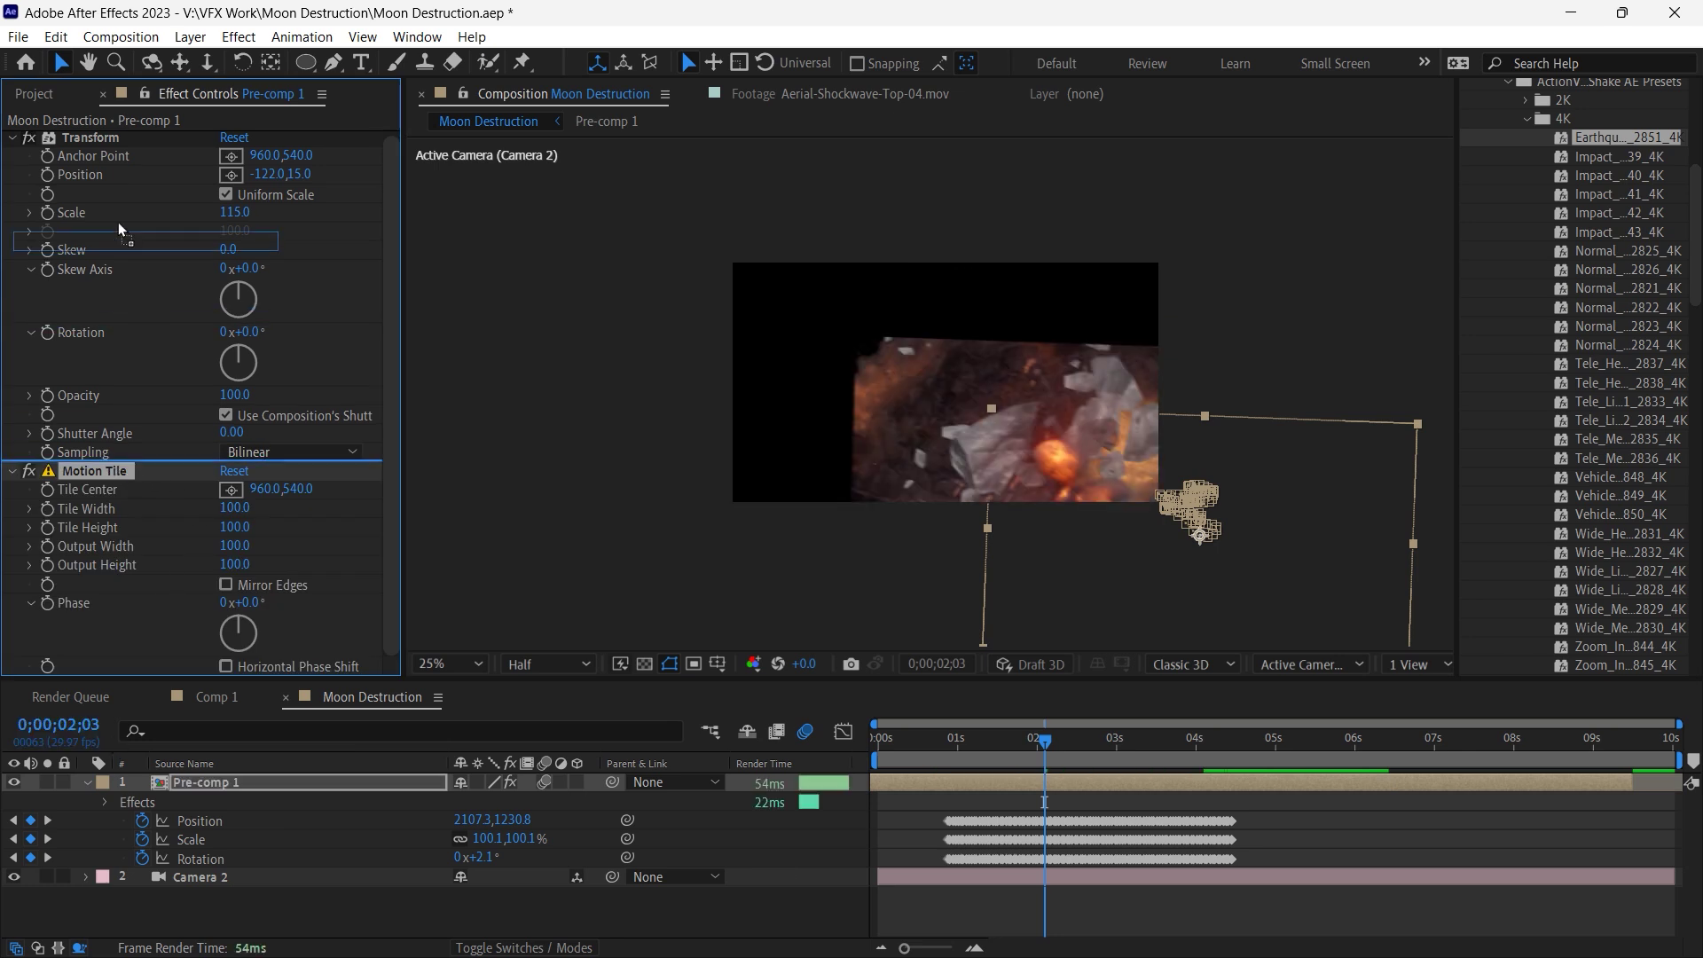
left_click_drag(121, 142, 116, 145)
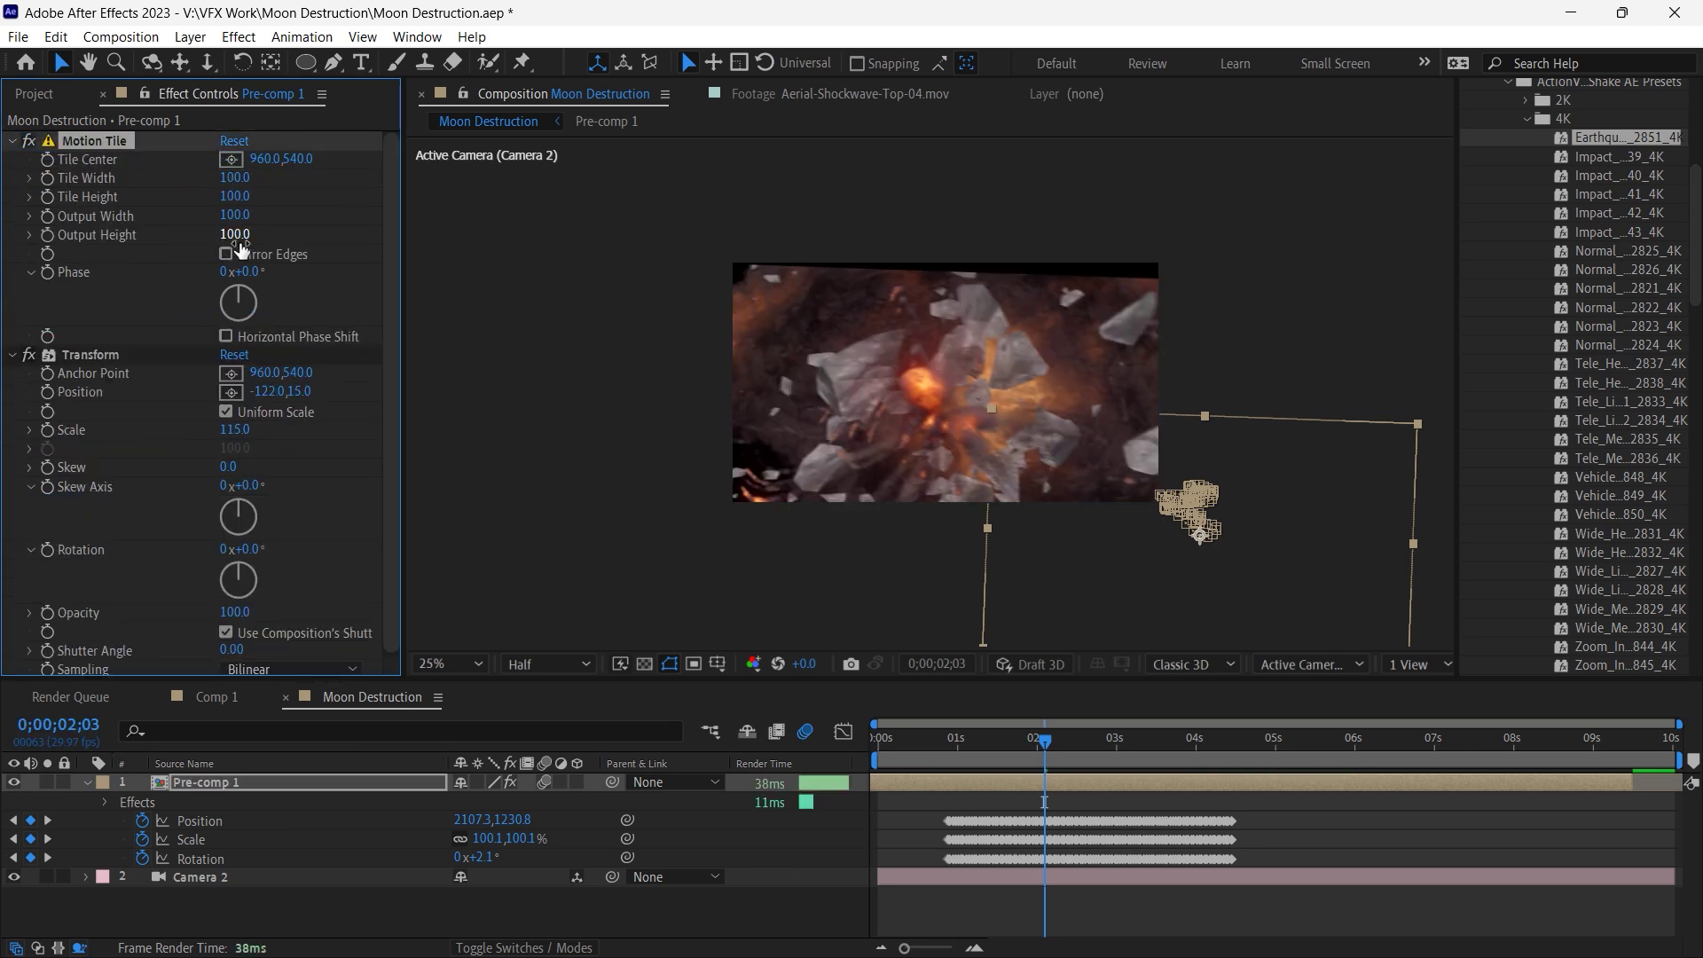
left_click_drag(231, 241, 250, 237)
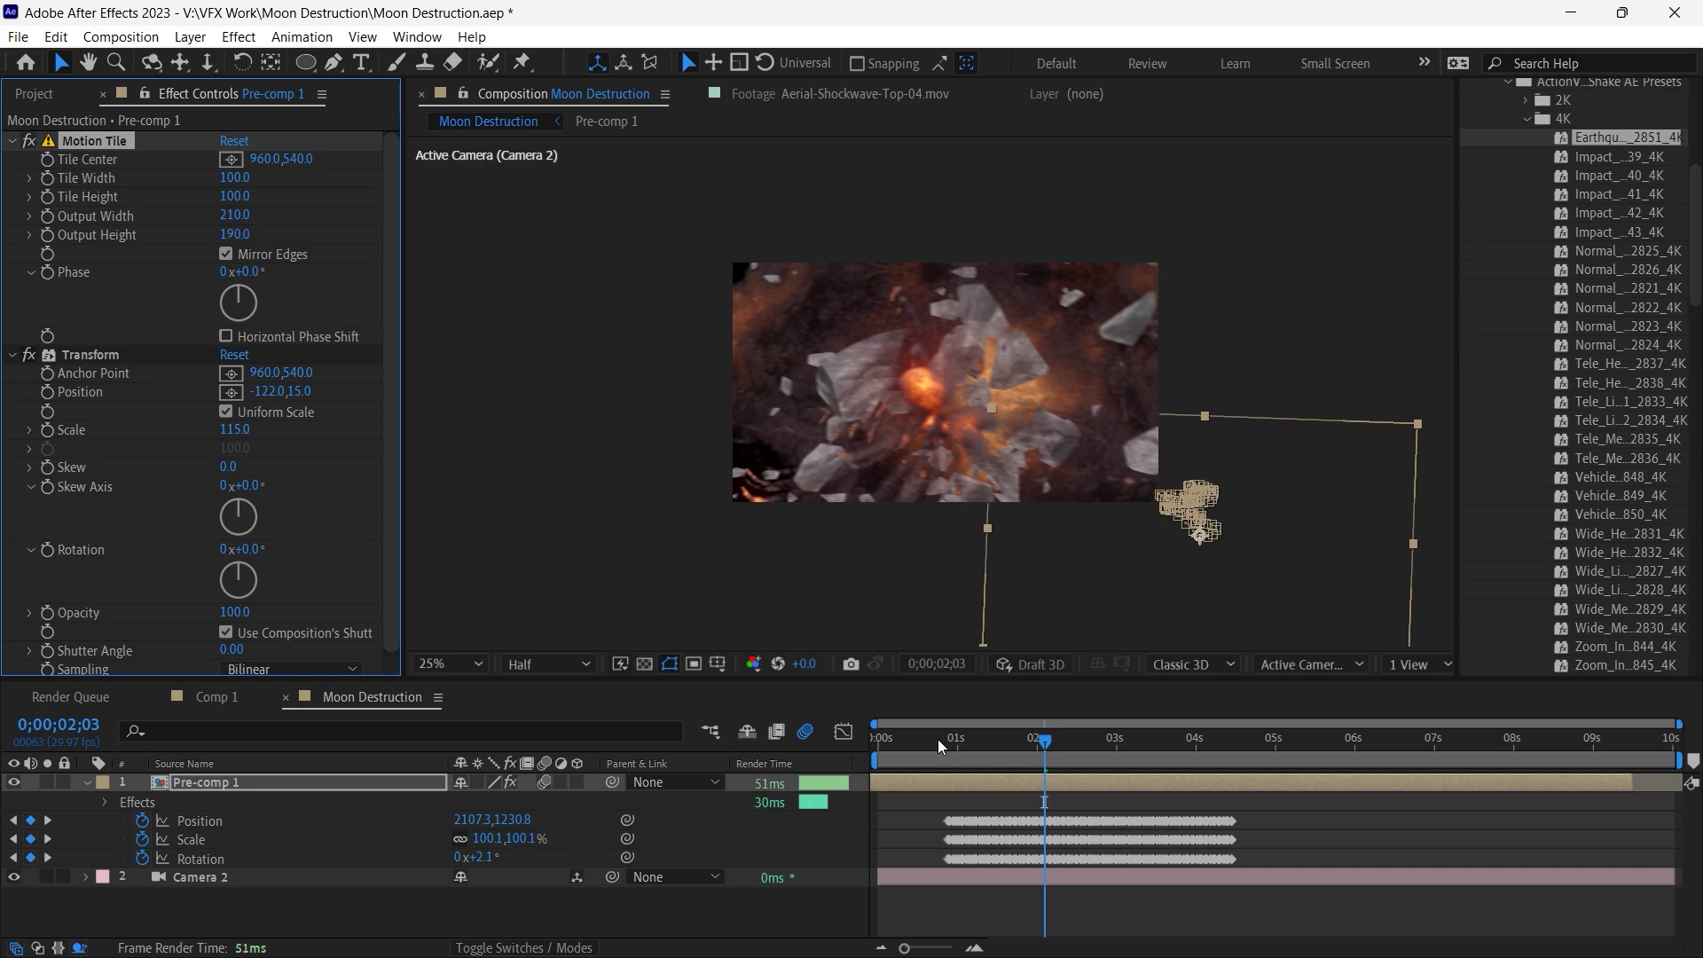
Preview the camera shake on the moon burst in the Moon Destruction composition.
key("space")
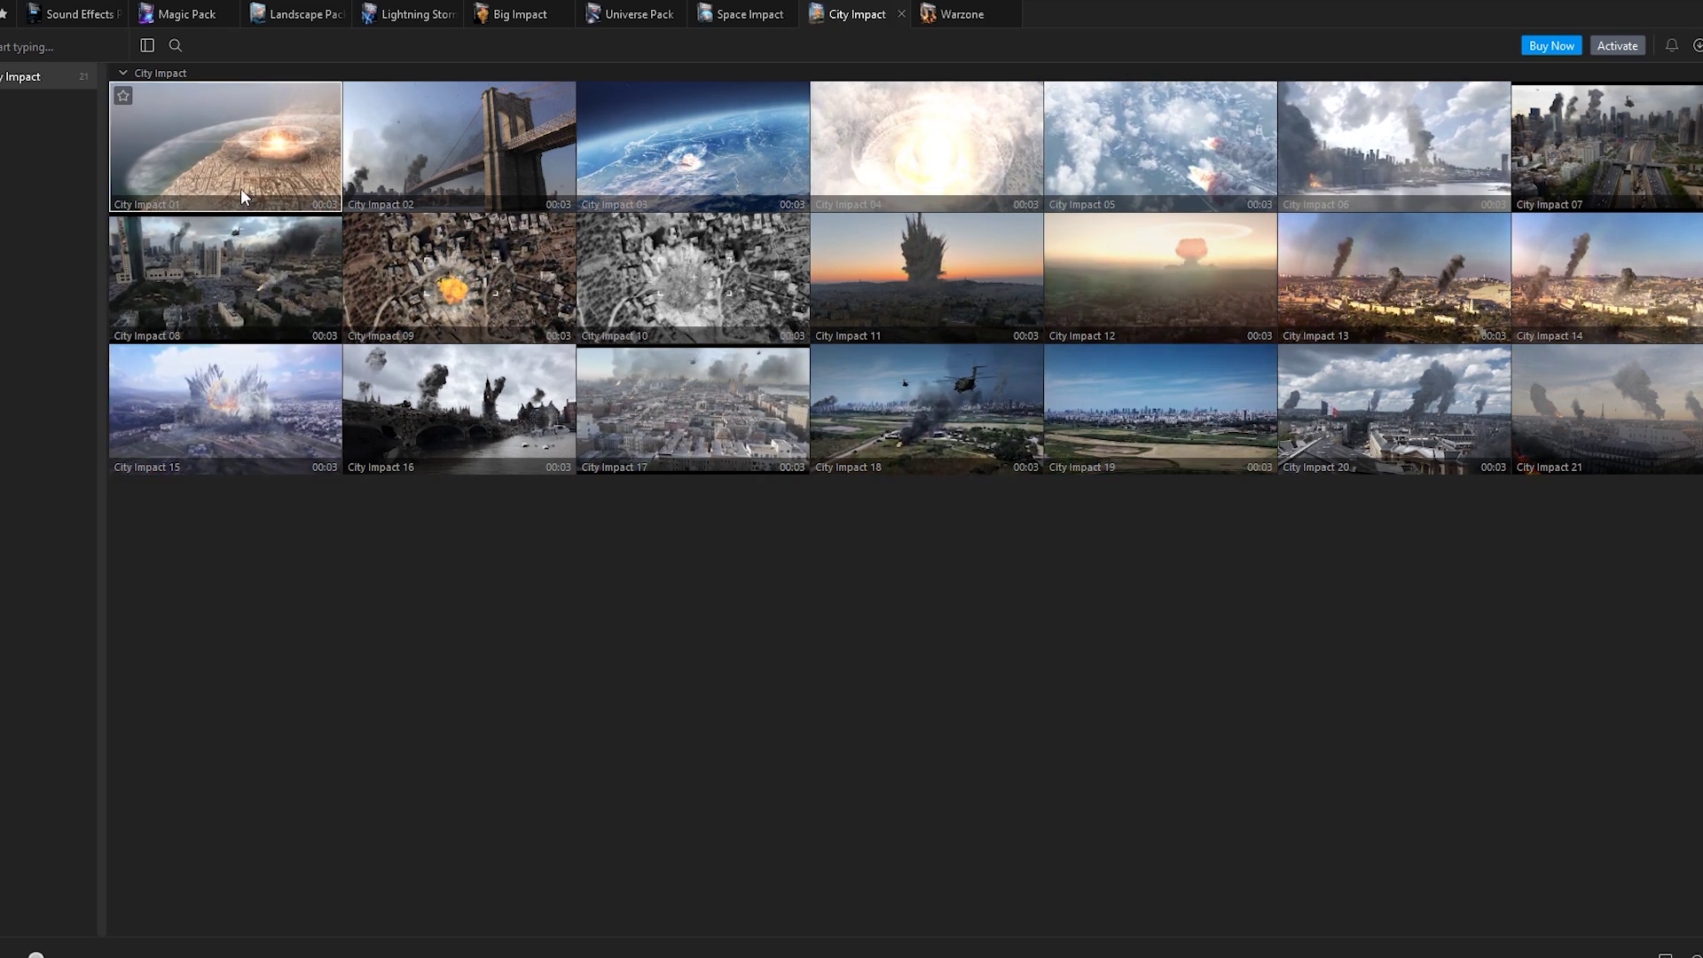
Examine the City Impact and Space Impact clip packs in the stock footage library.
left_click(268, 135)
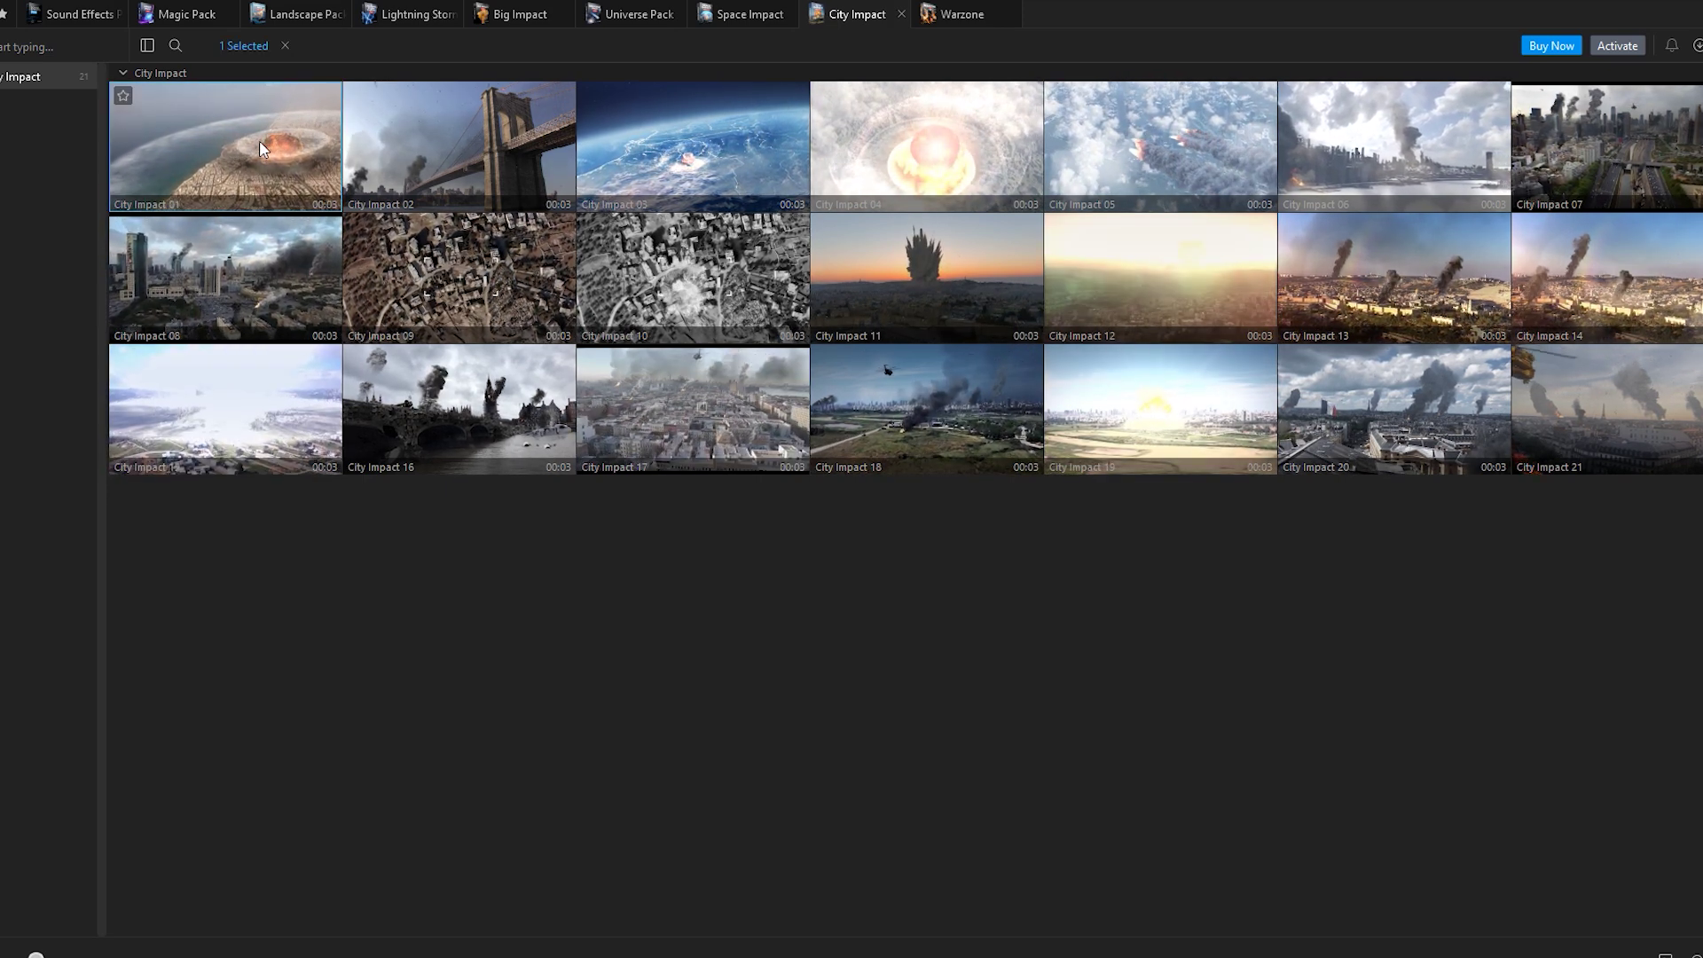
left_click(544, 512)
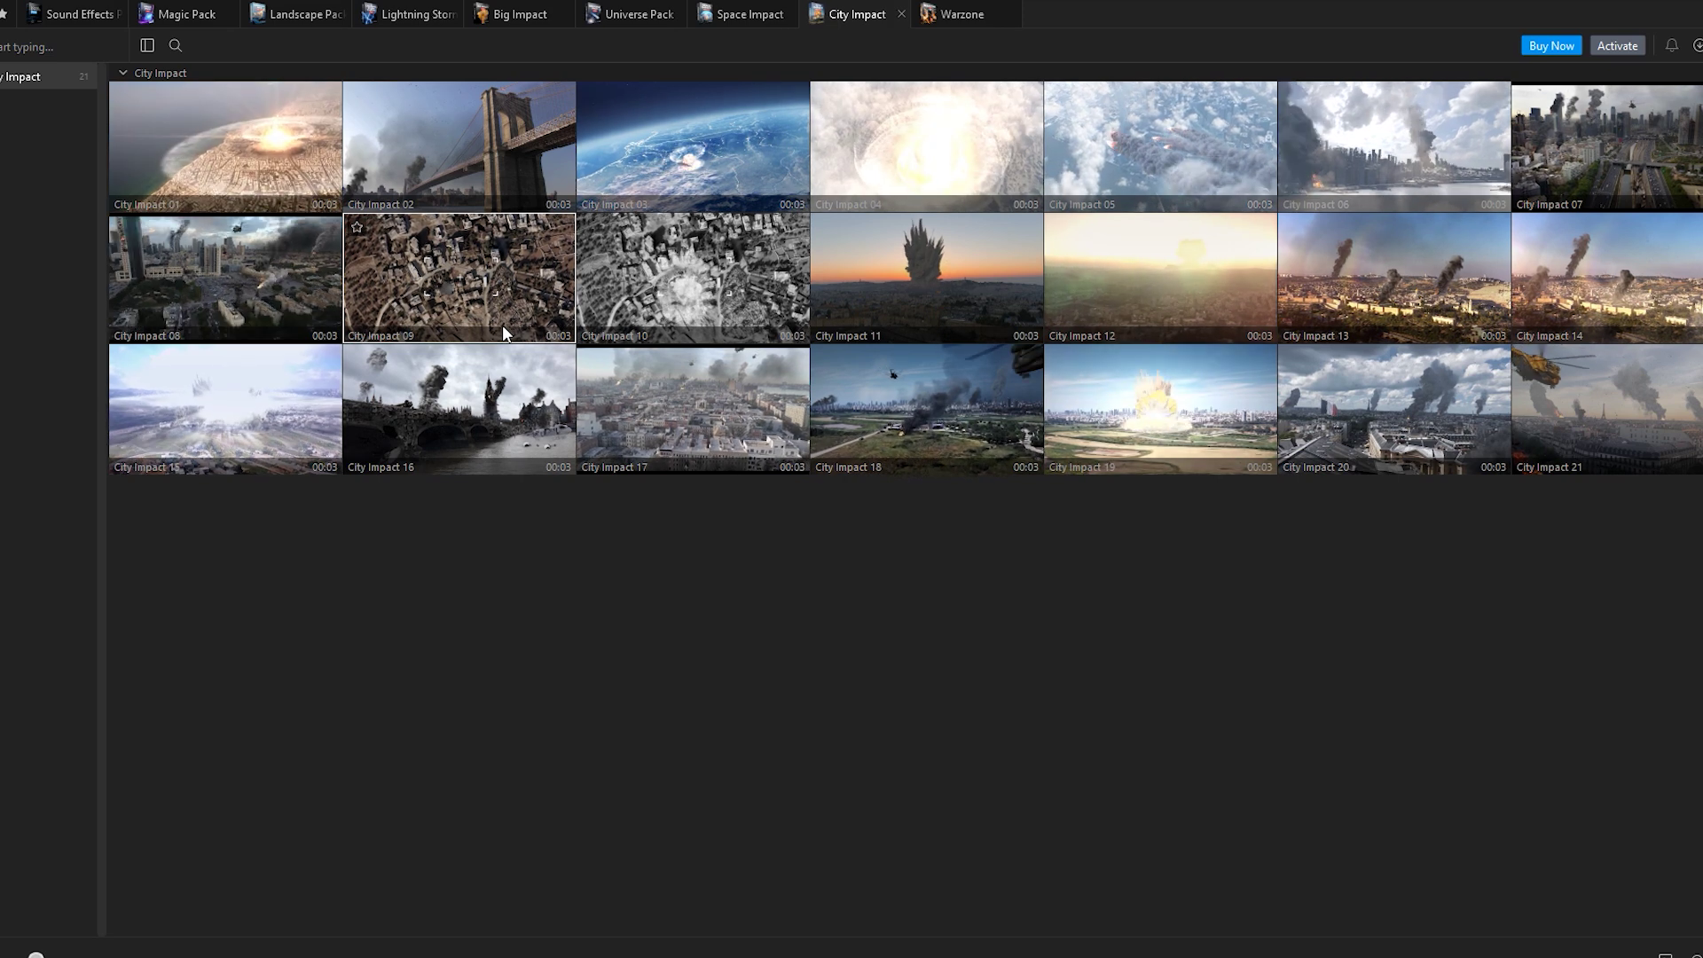
left_click(751, 15)
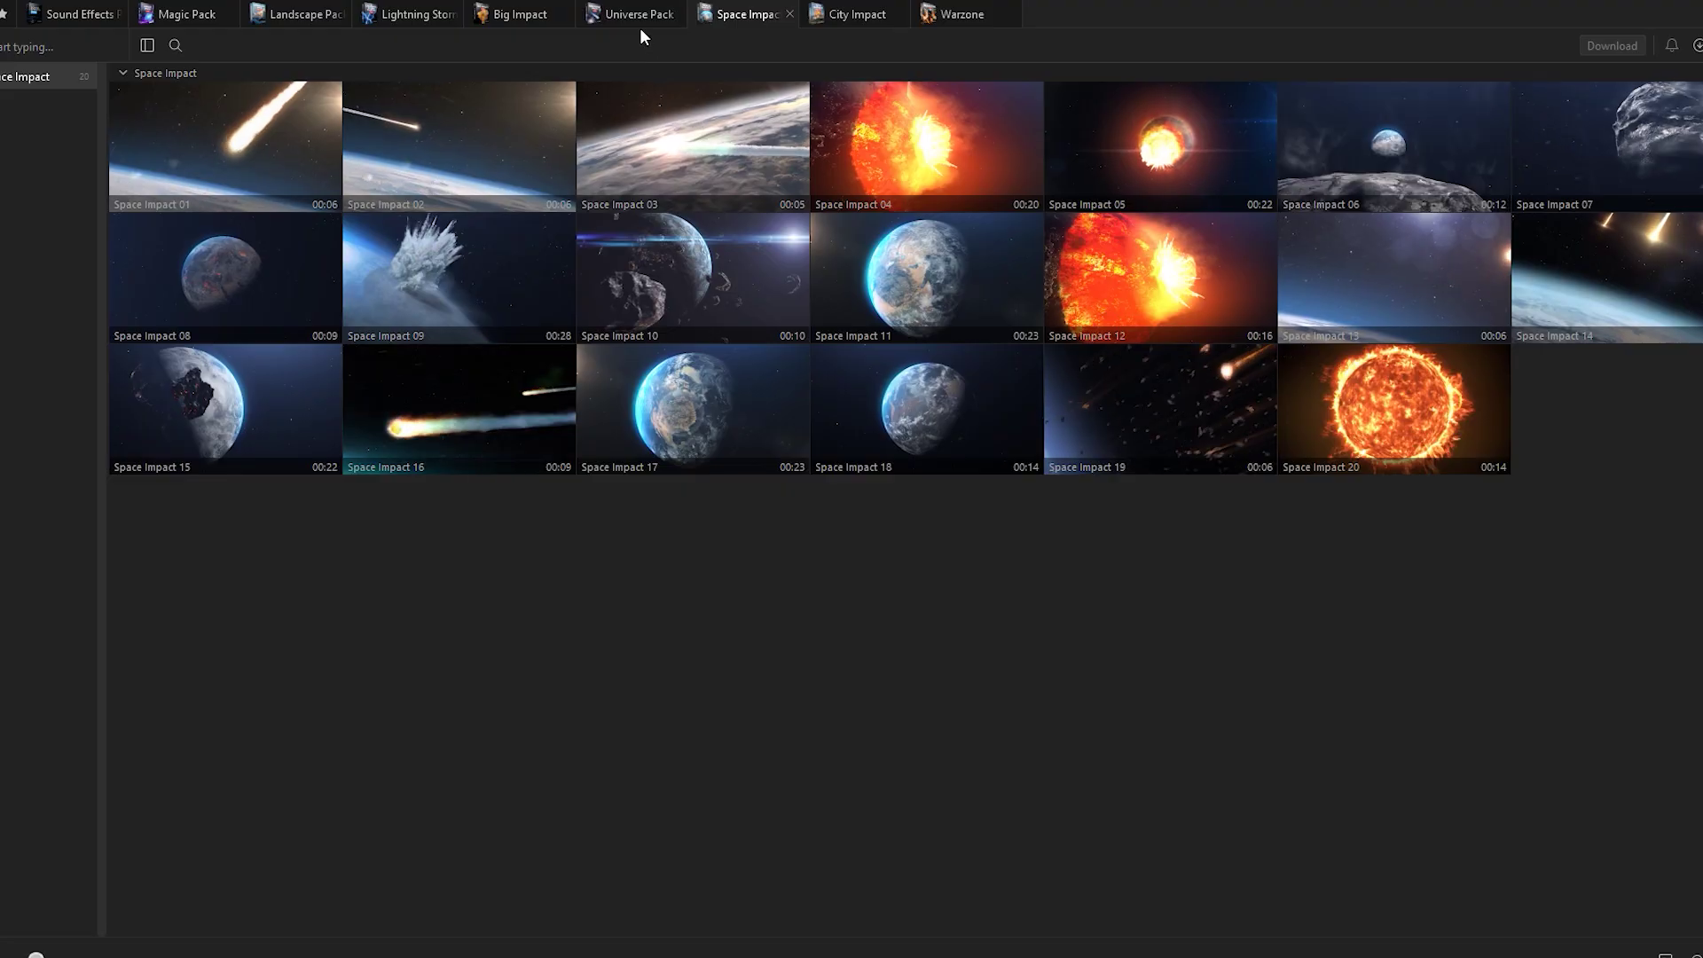
Examine the Sun Single Stars, Stars and Rings categories of the Universe Pack.
left_click(640, 26)
left_click(121, 480)
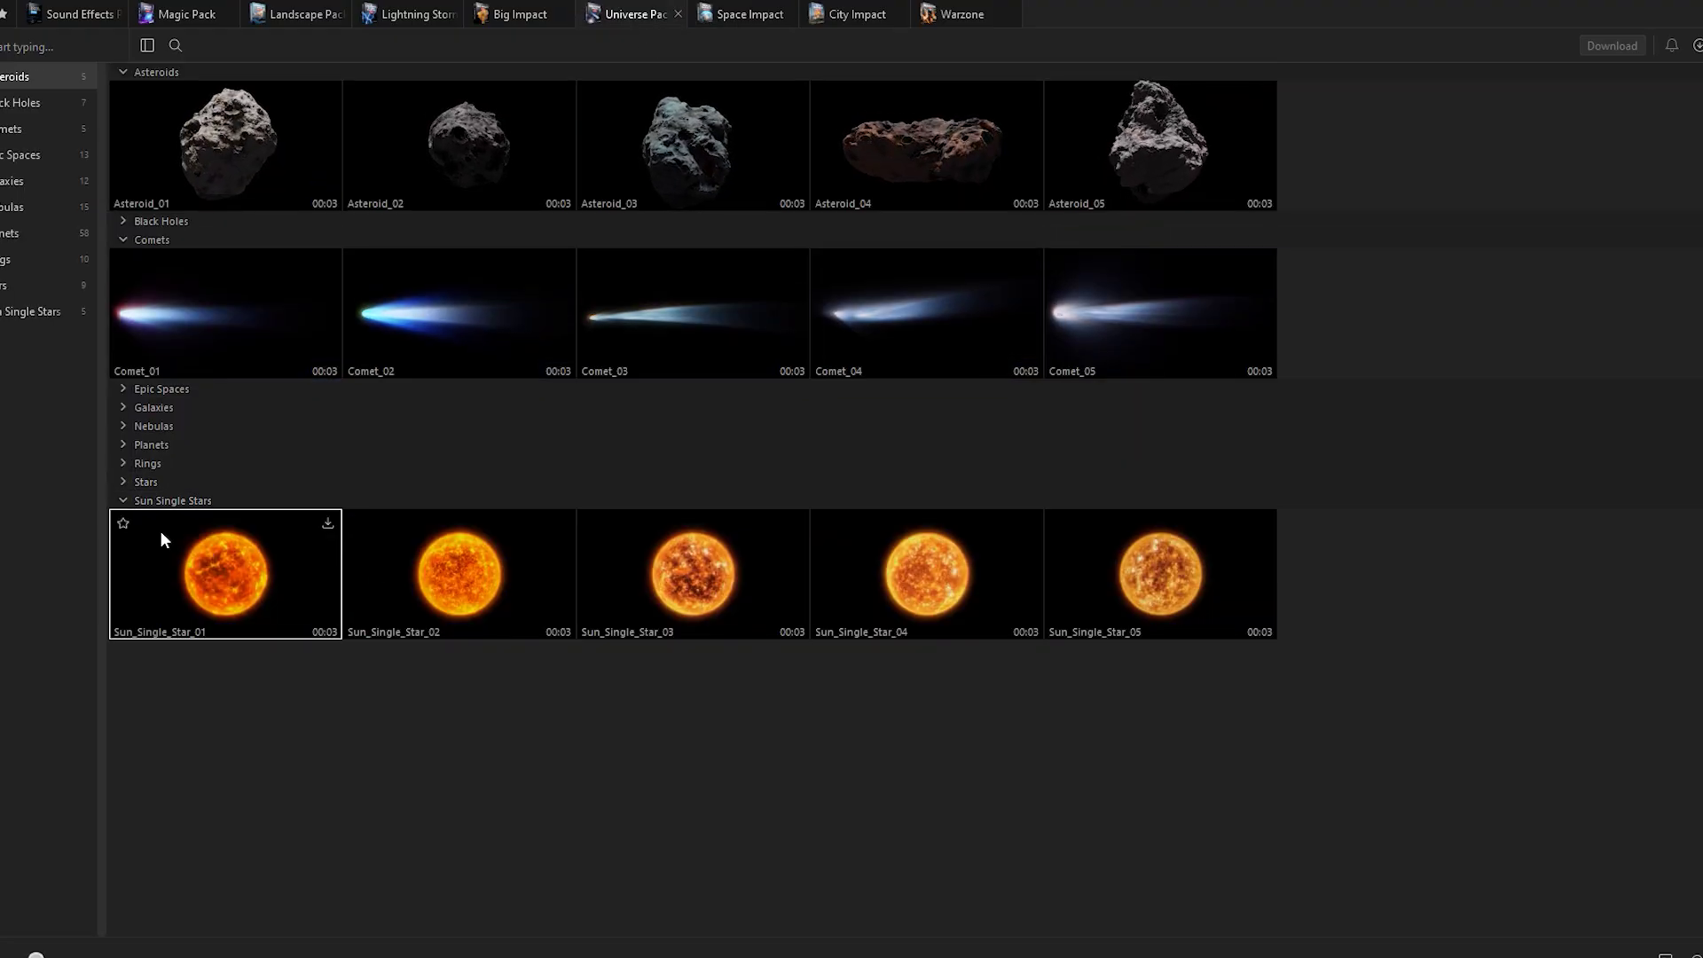
left_click(126, 498)
left_click(129, 482)
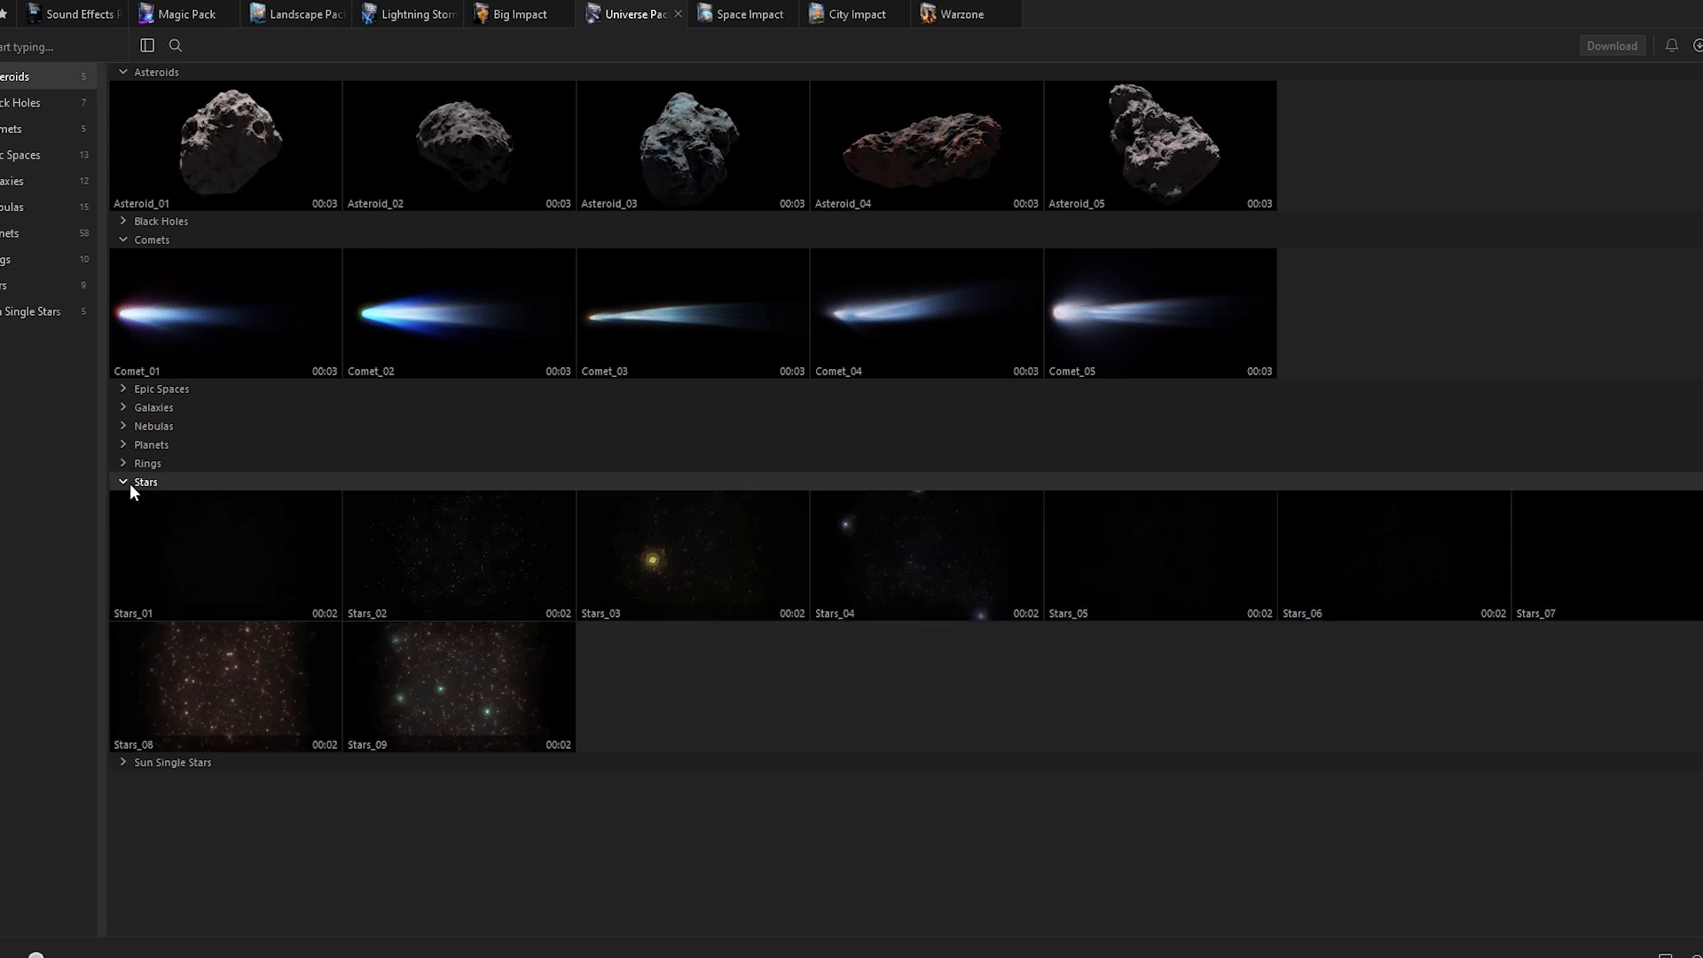
left_click(127, 482)
left_click(123, 408)
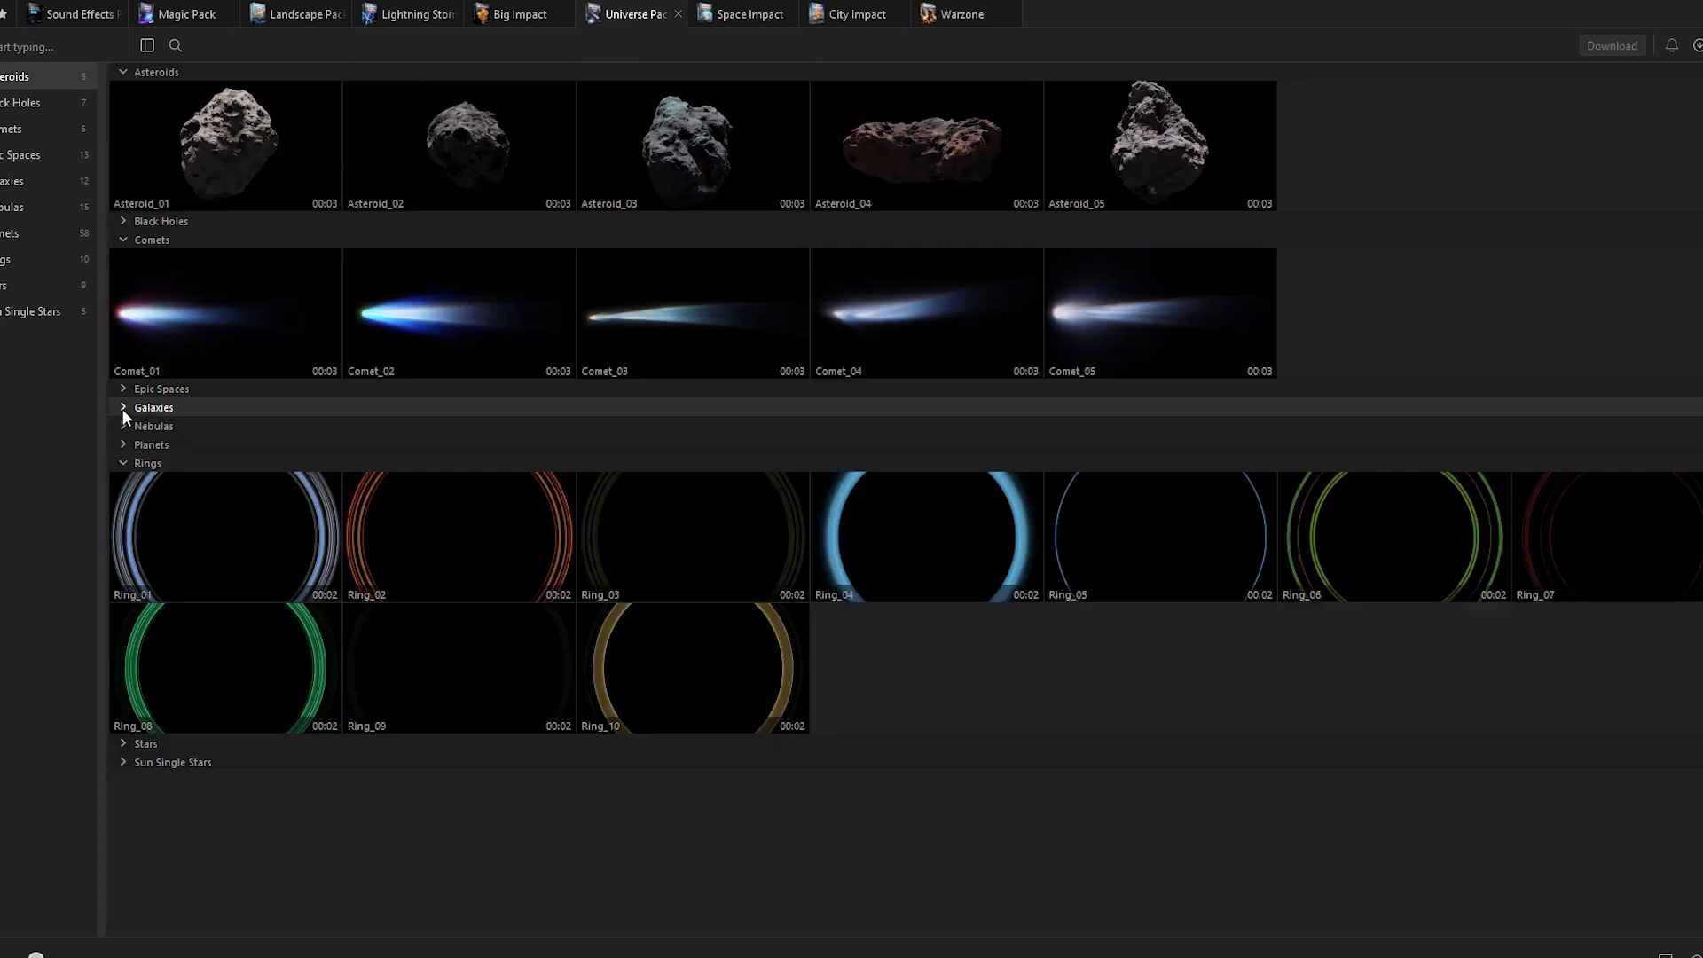
left_click(123, 463)
Look through the full Planets category of the Universe Pack, then its Nebulas category.
left_click(122, 408)
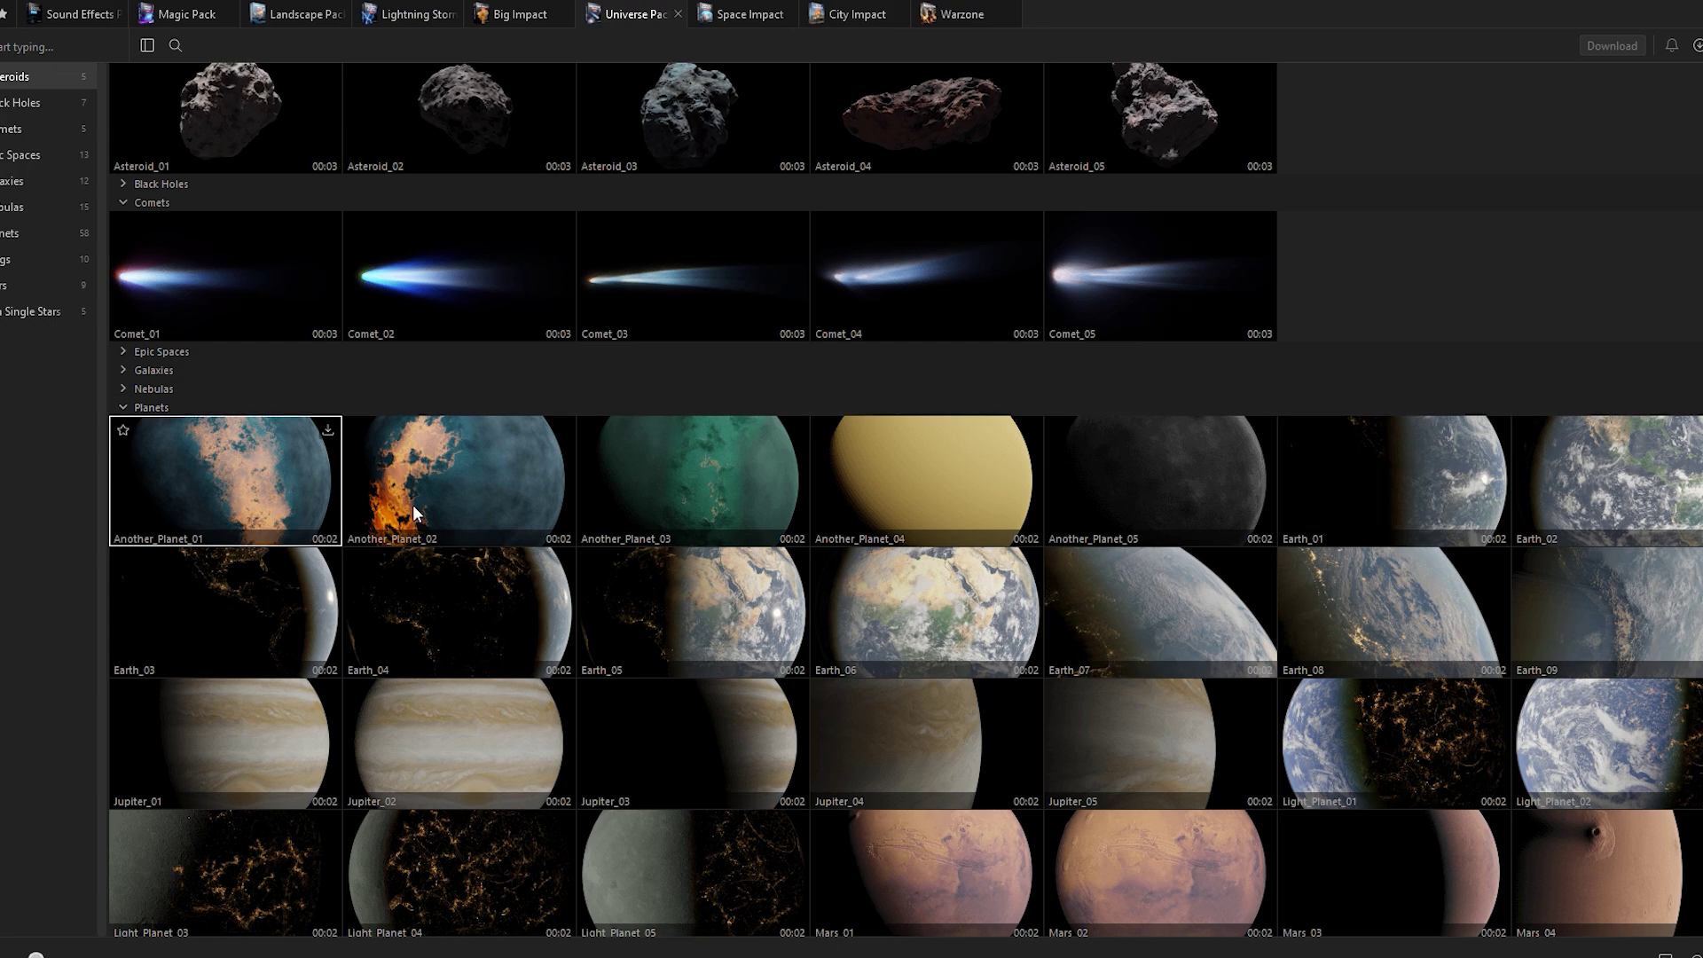
scroll(779, 621, "down", 7)
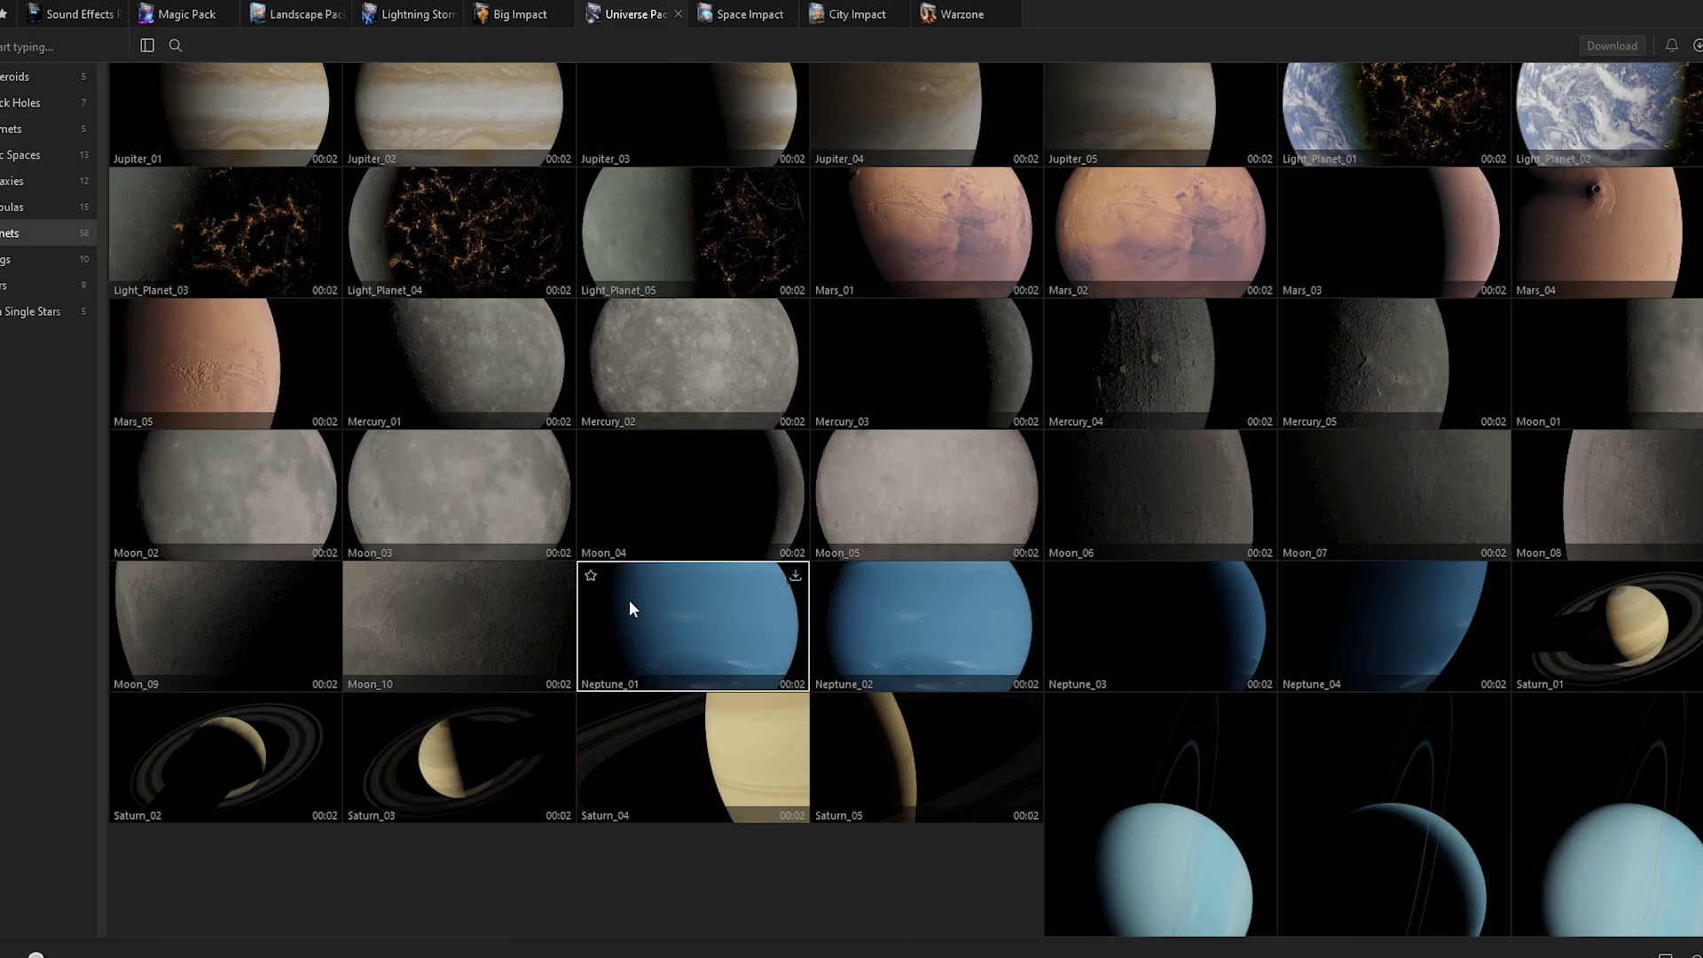
scroll(629, 600, "up", 7)
left_click(120, 443)
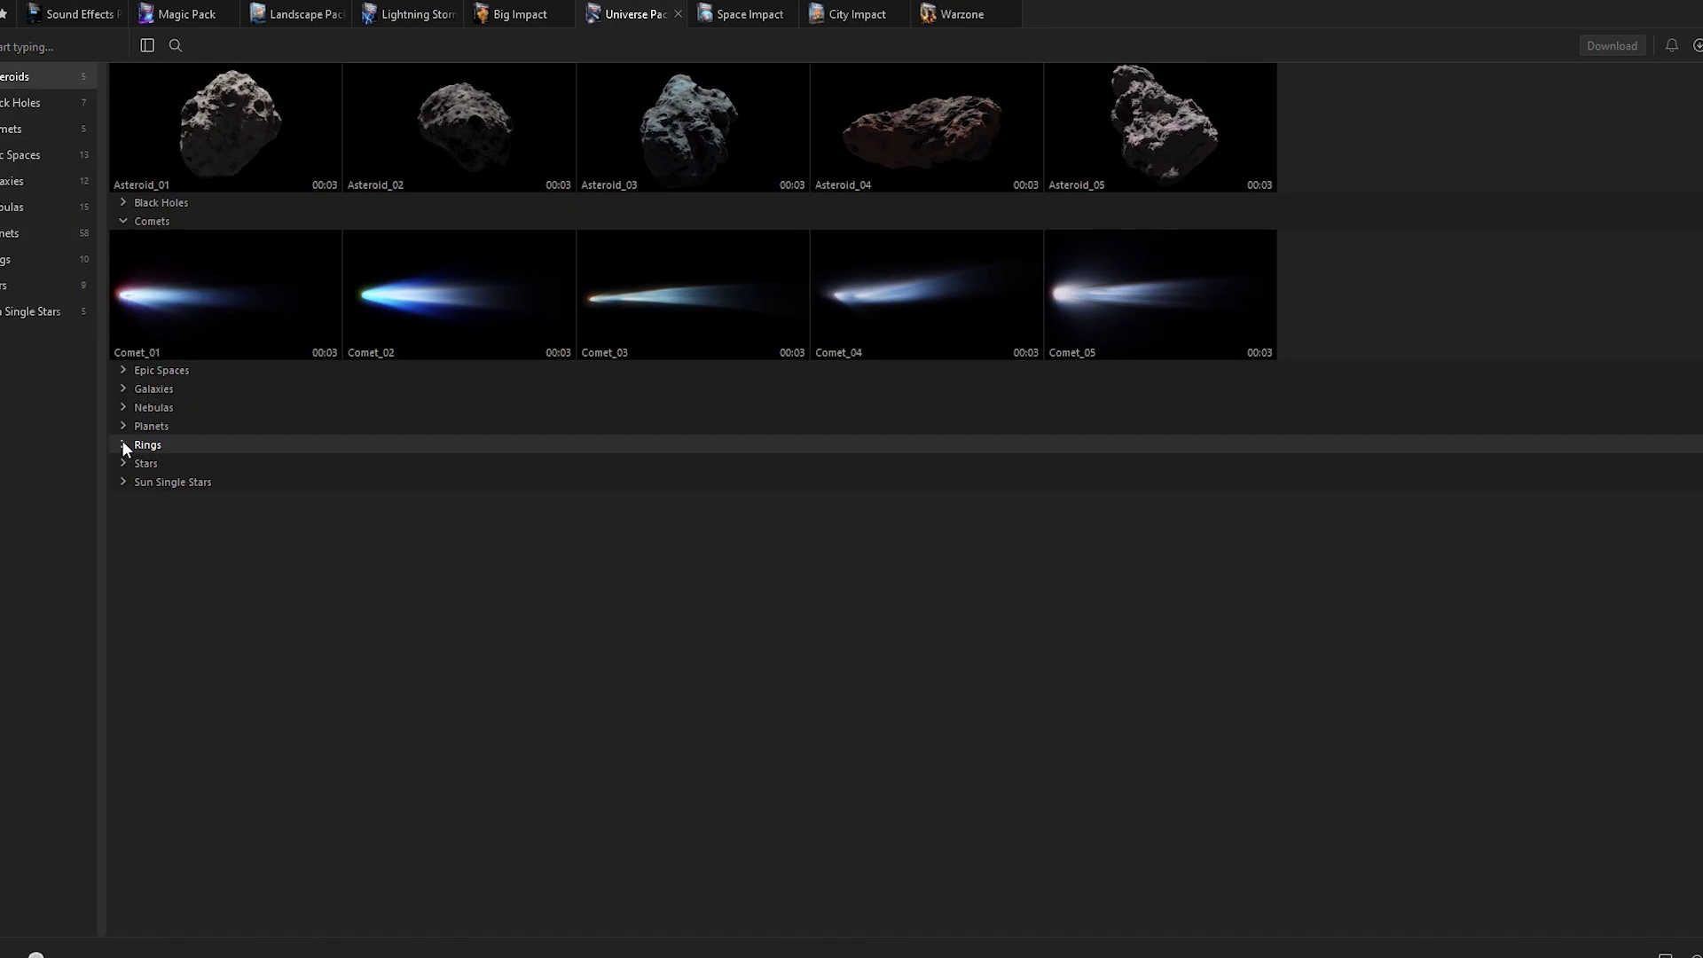
left_click(120, 419)
left_click(119, 423)
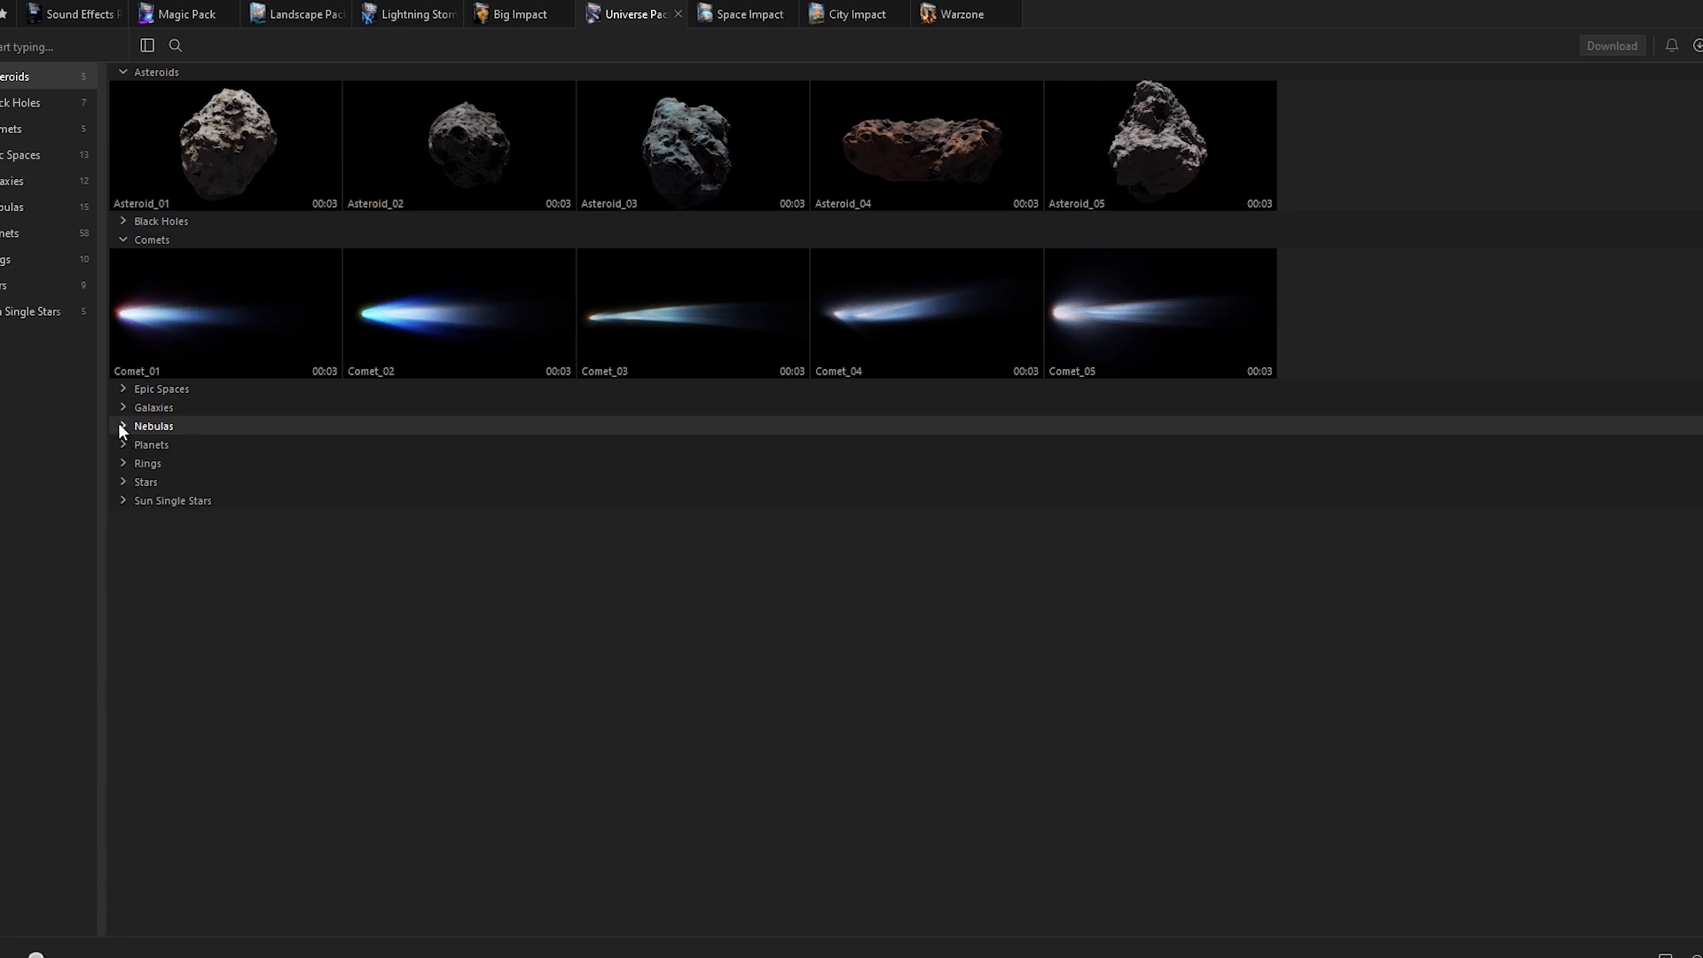
Examine the Galaxies, Epic Spaces and Black Holes categories of the Universe Pack.
left_click(118, 407)
left_click(124, 407)
left_click(123, 389)
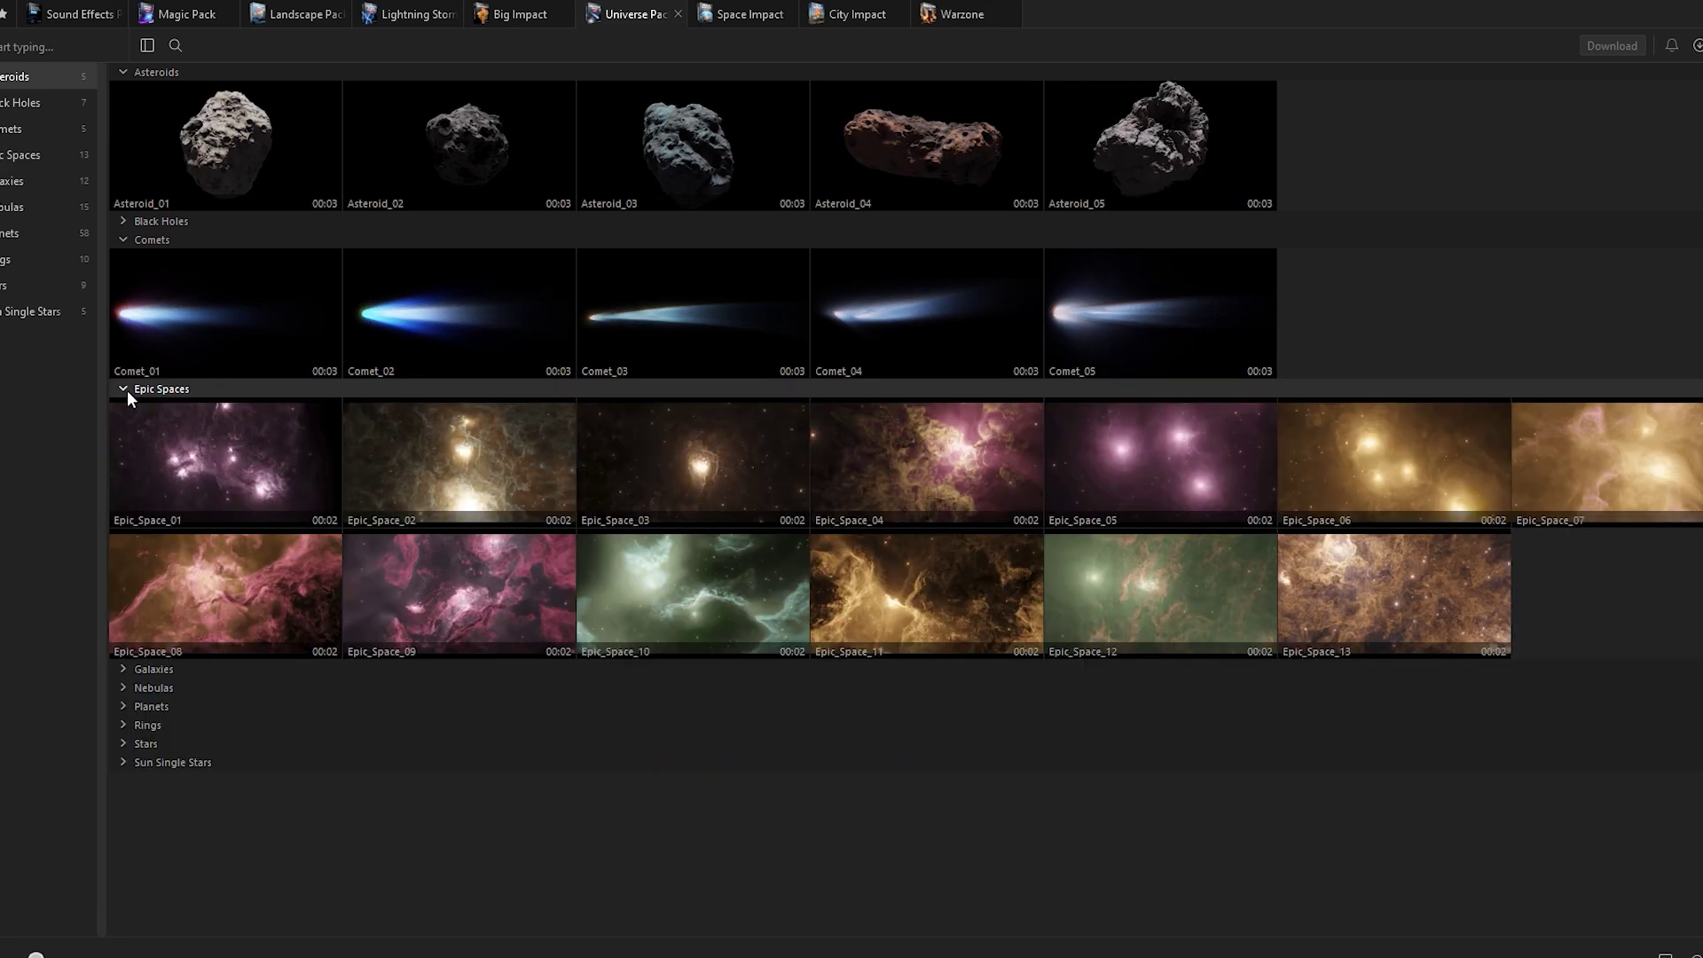
left_click(119, 388)
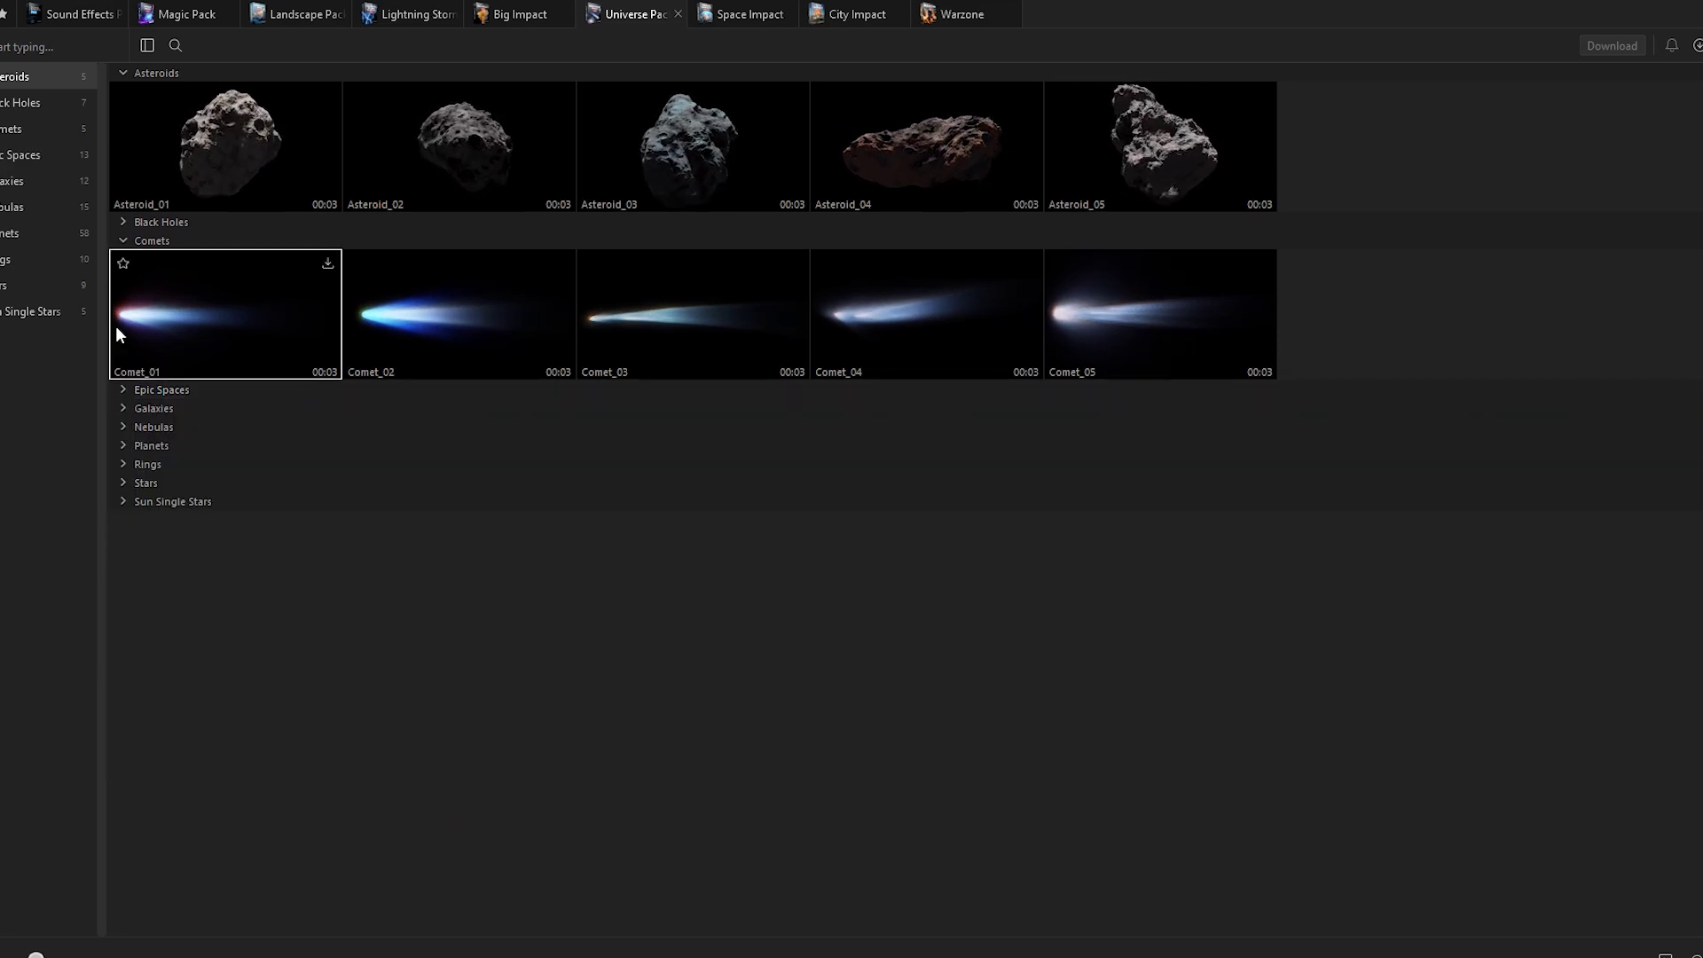
left_click(123, 238)
left_click(120, 224)
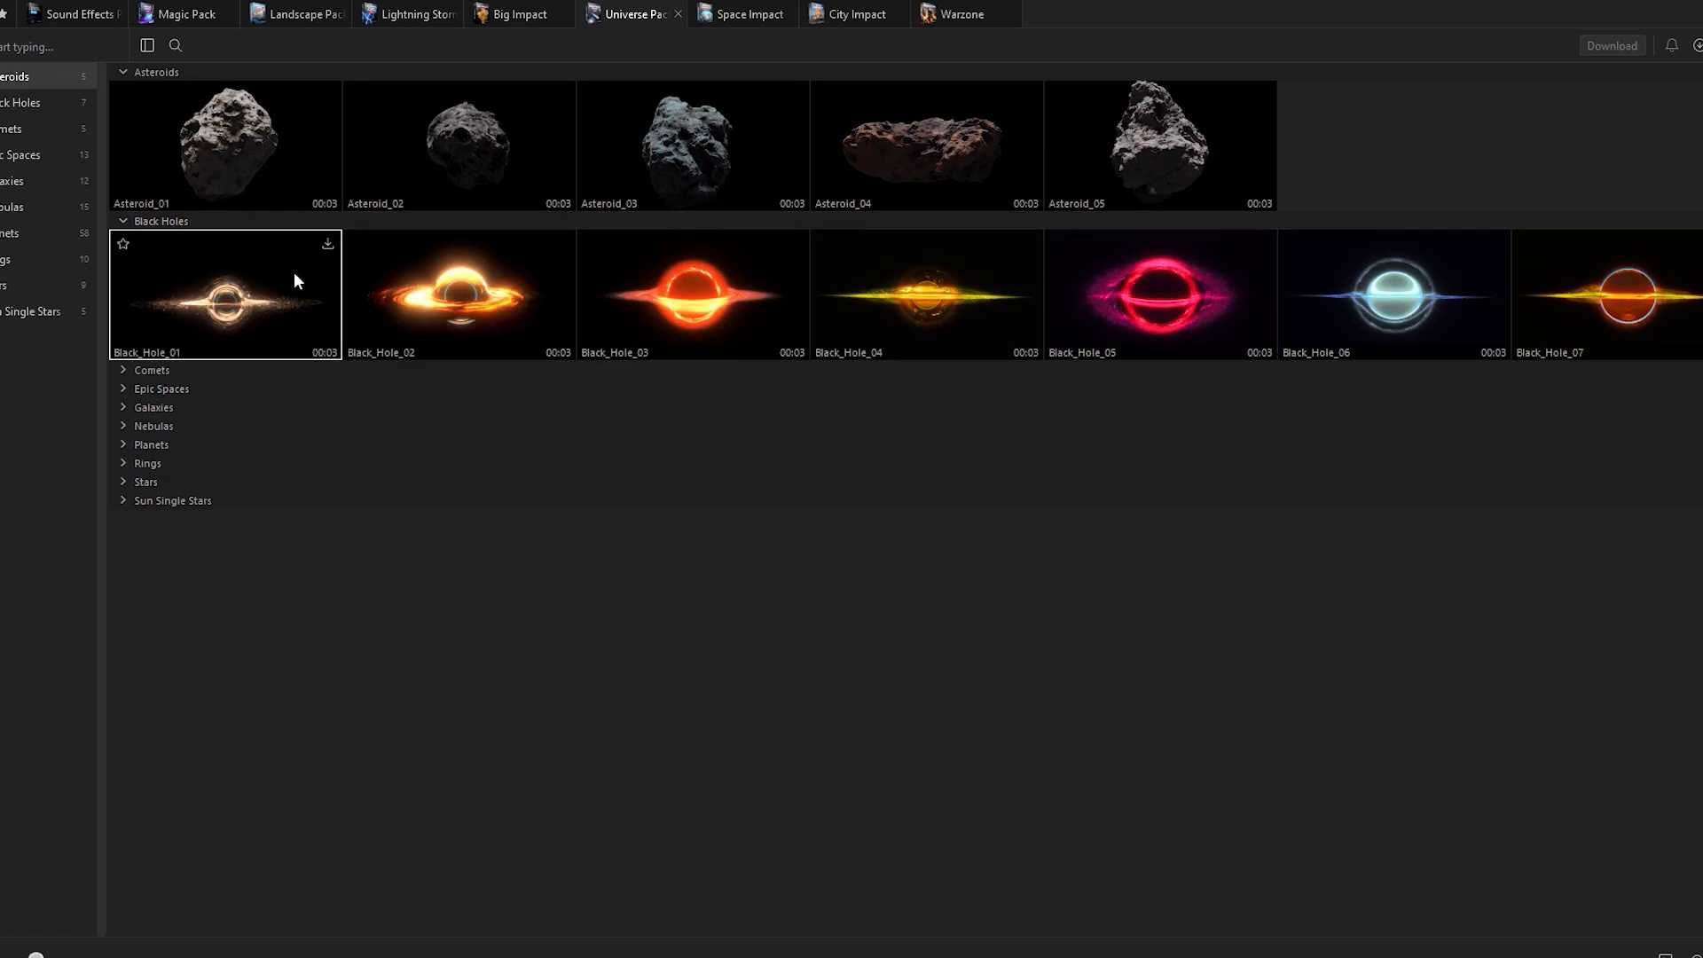
left_click(124, 222)
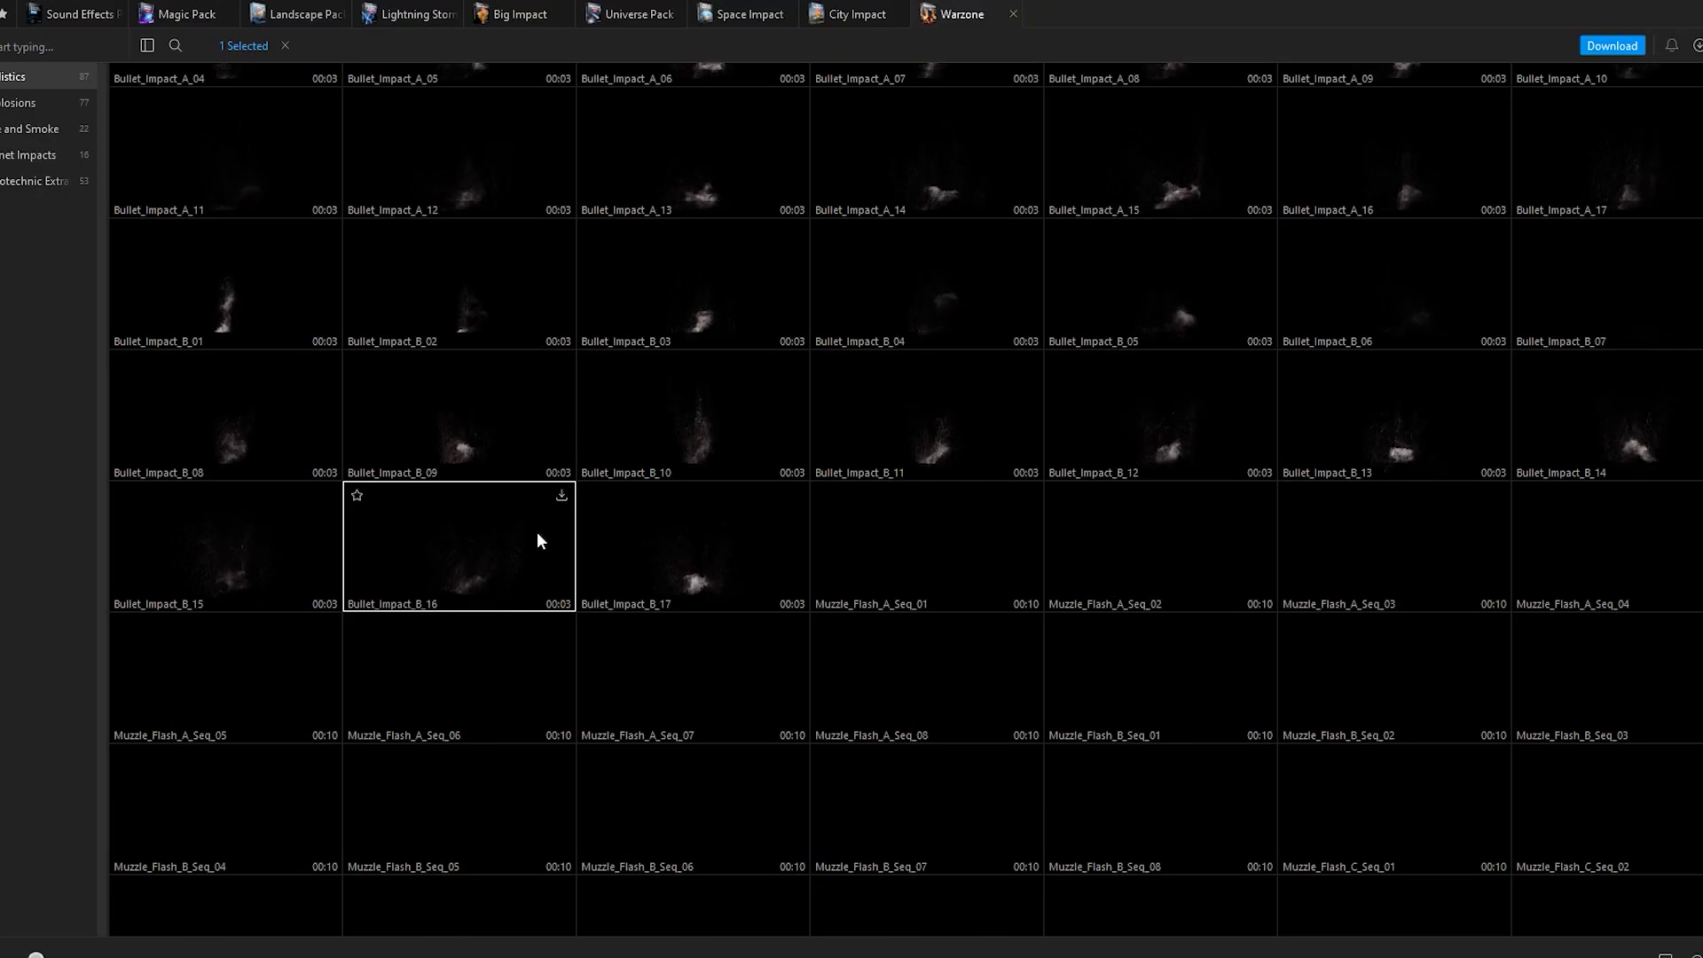
Look through the Warzone pack's Ballistics, Explosions, and Fire and Smoke clips.
scroll(536, 540, "down", 3)
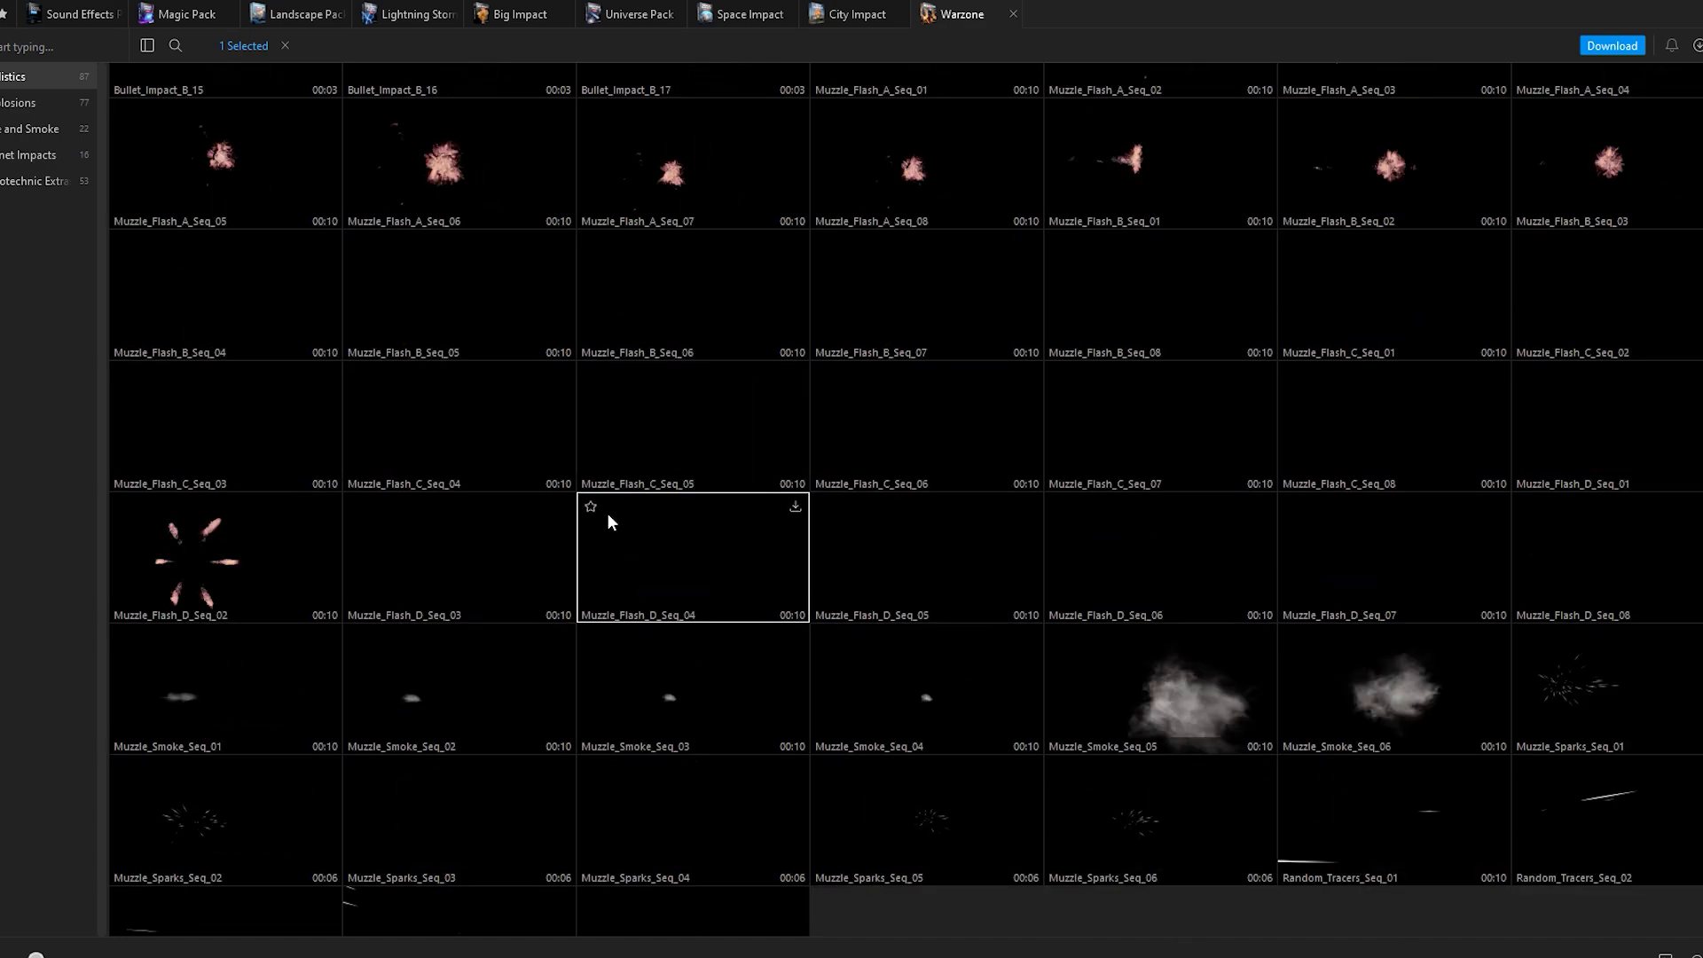
scroll(682, 582, "down", 1)
scroll(696, 700, "down", 1)
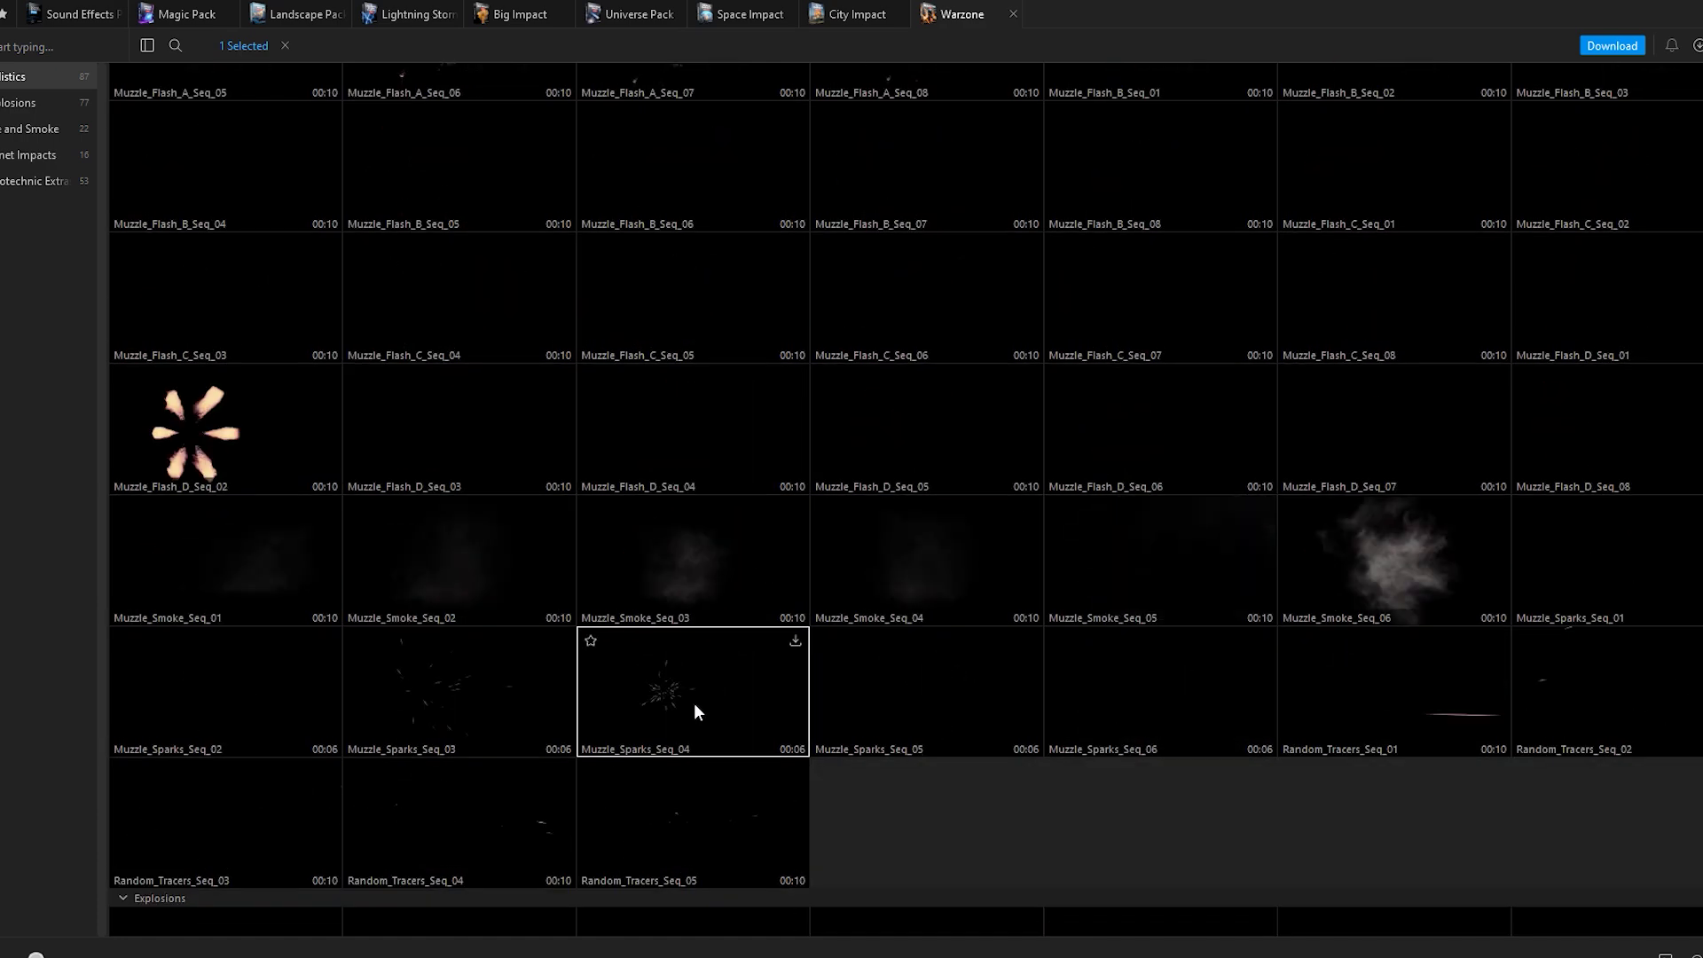
scroll(714, 709, "down", 3)
scroll(721, 645, "down", 7)
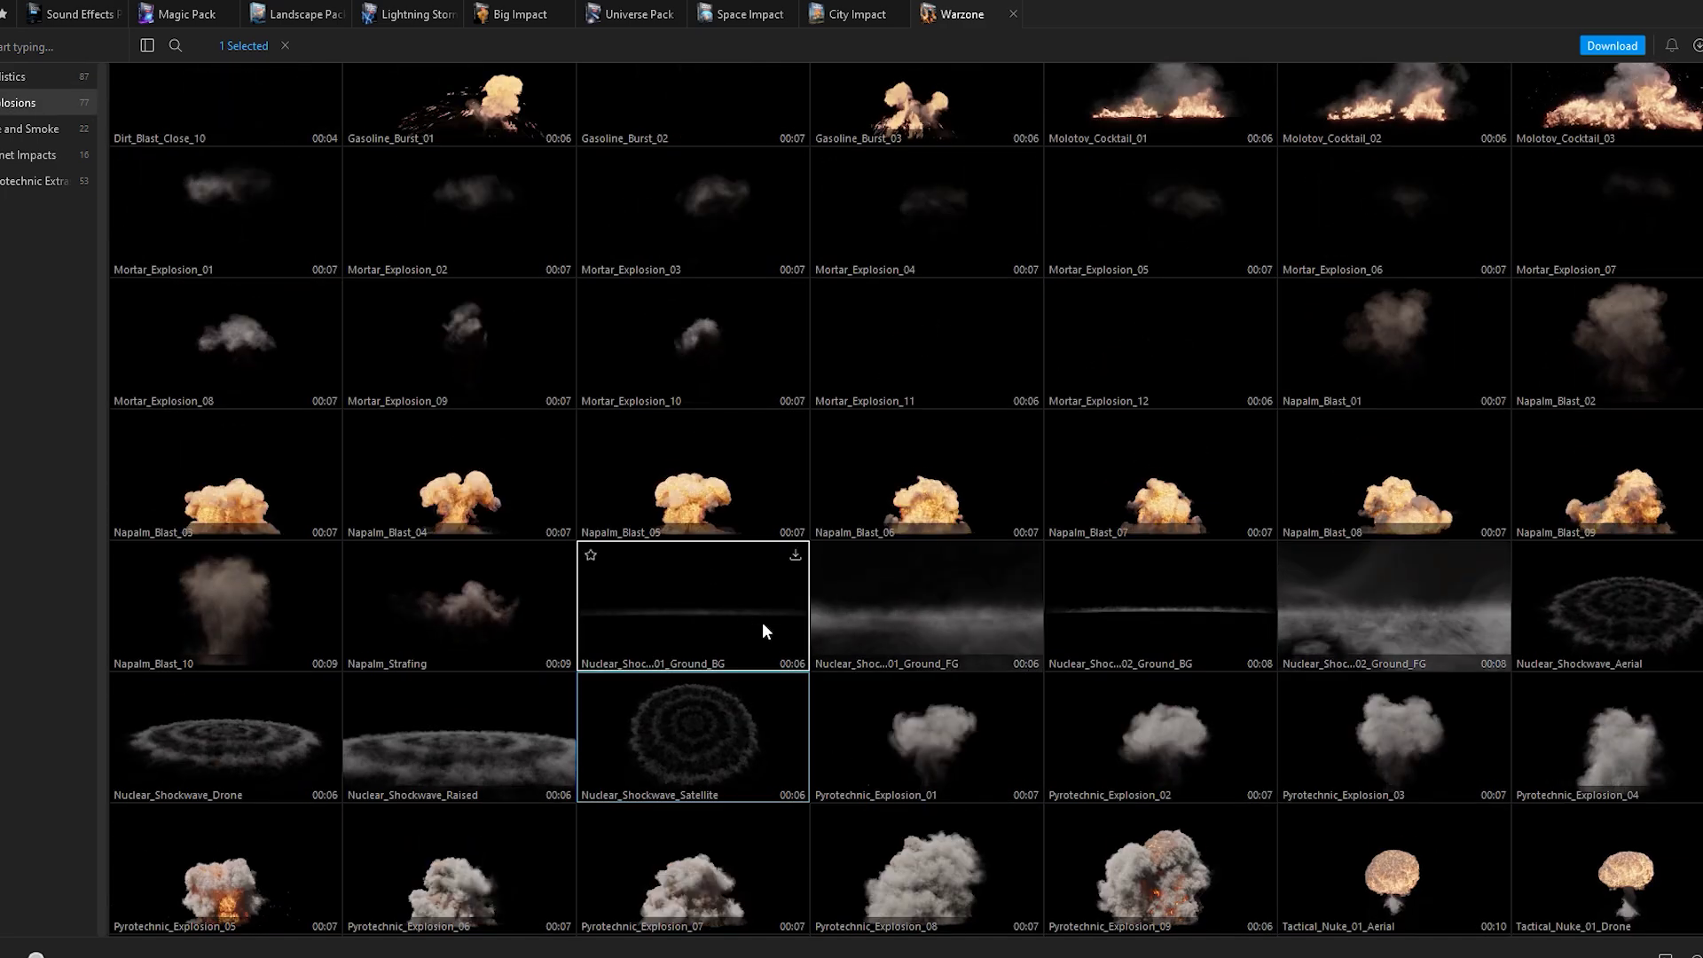
scroll(1410, 677, "down", 1)
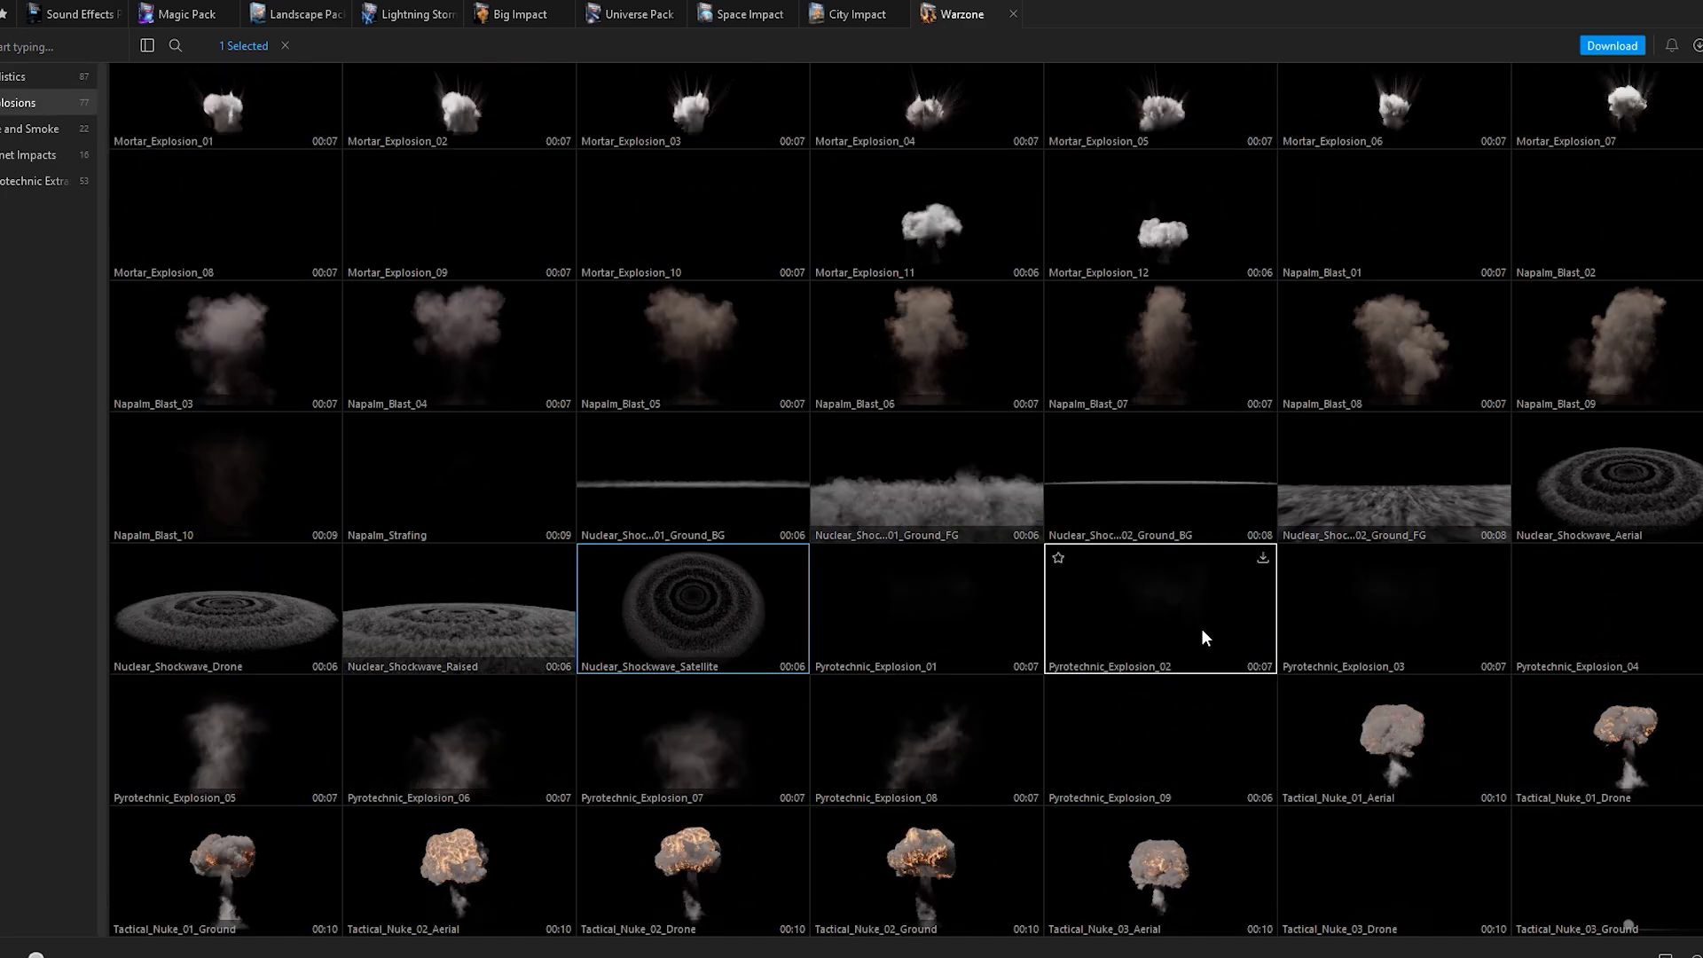
scroll(1201, 628, "down", 1)
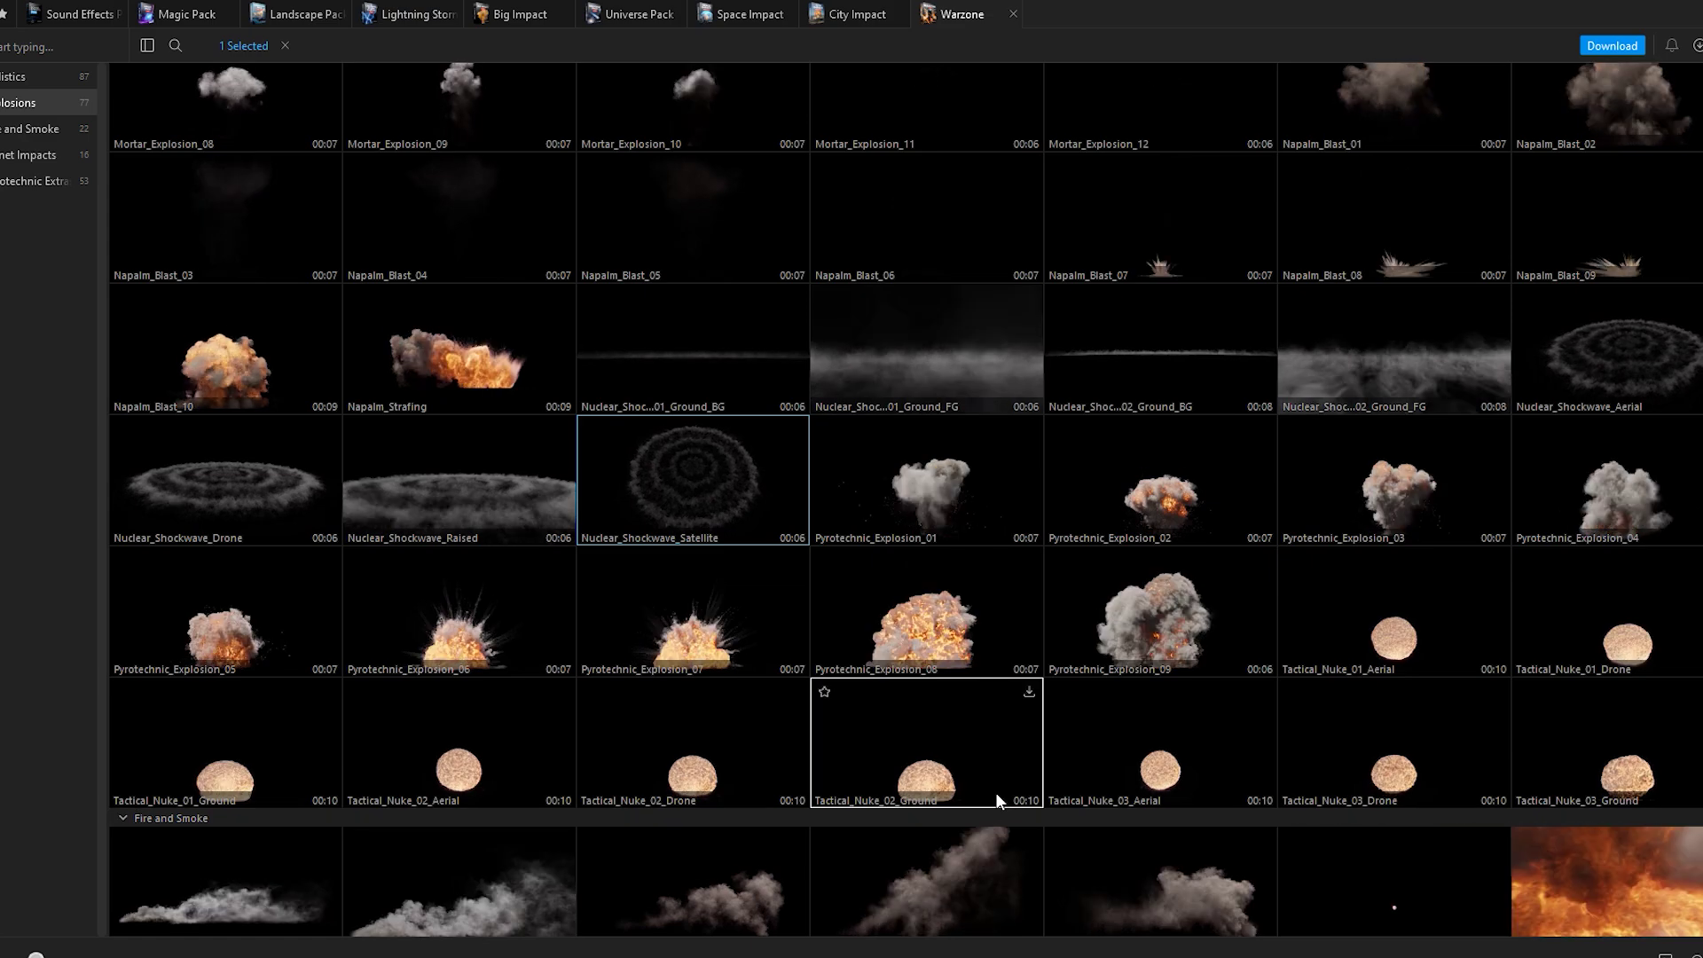
scroll(854, 688, "down", 2)
scroll(853, 688, "down", 1)
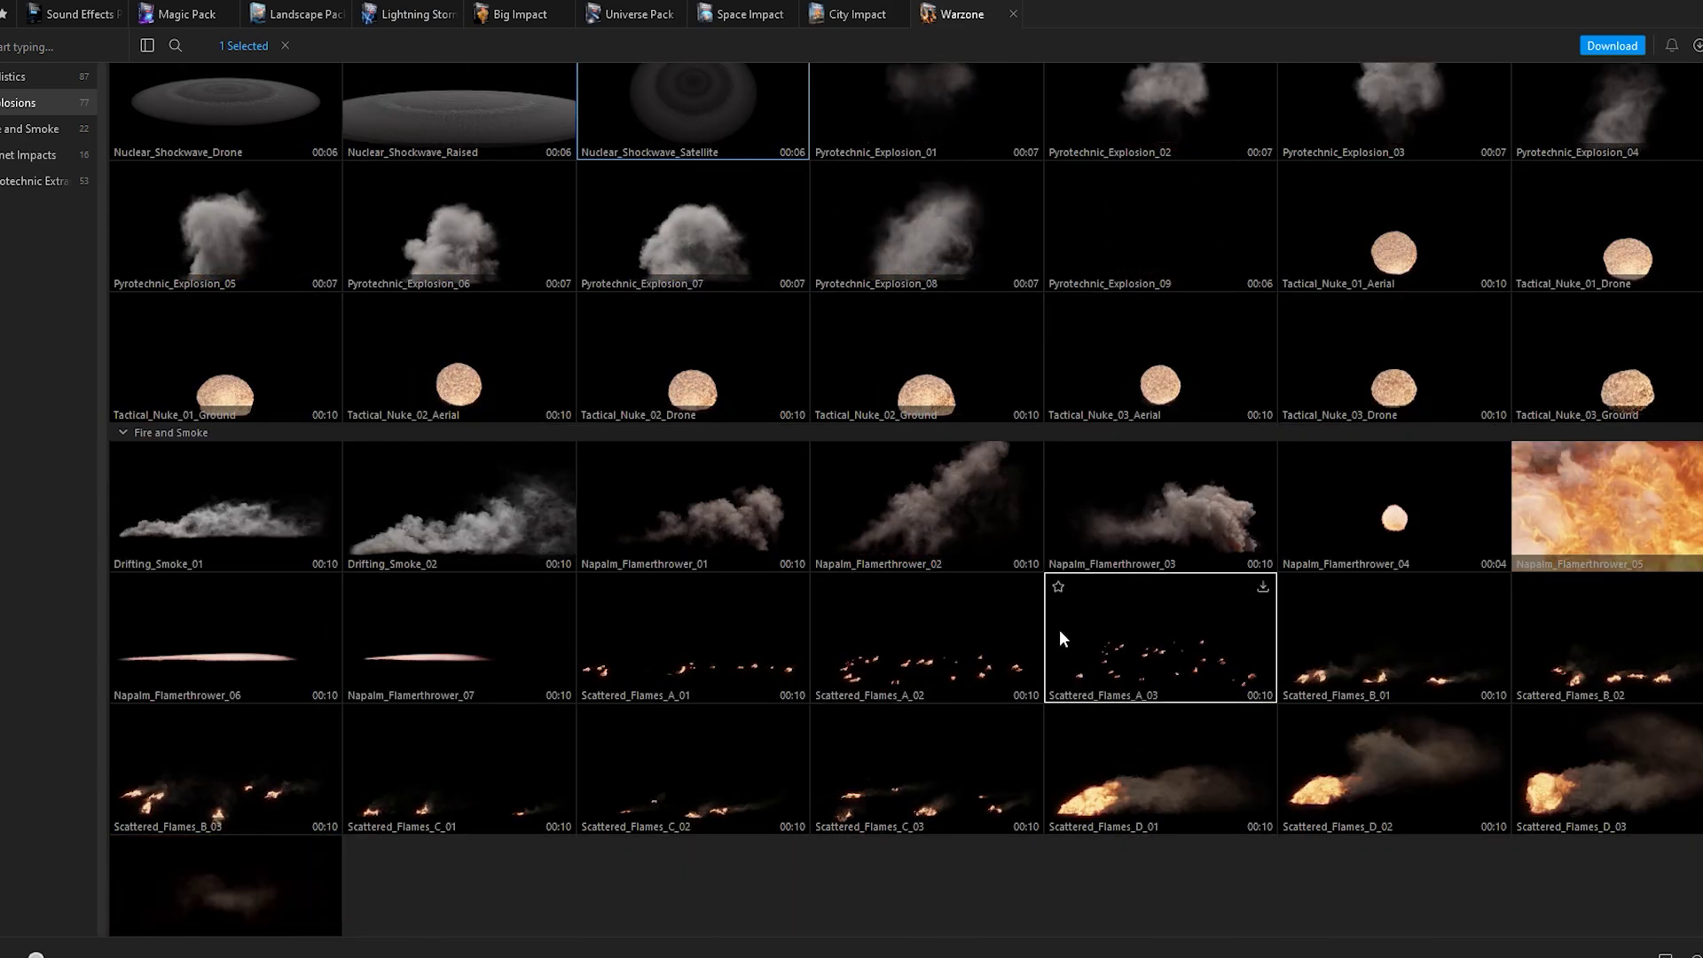
scroll(1060, 630, "down", 4)
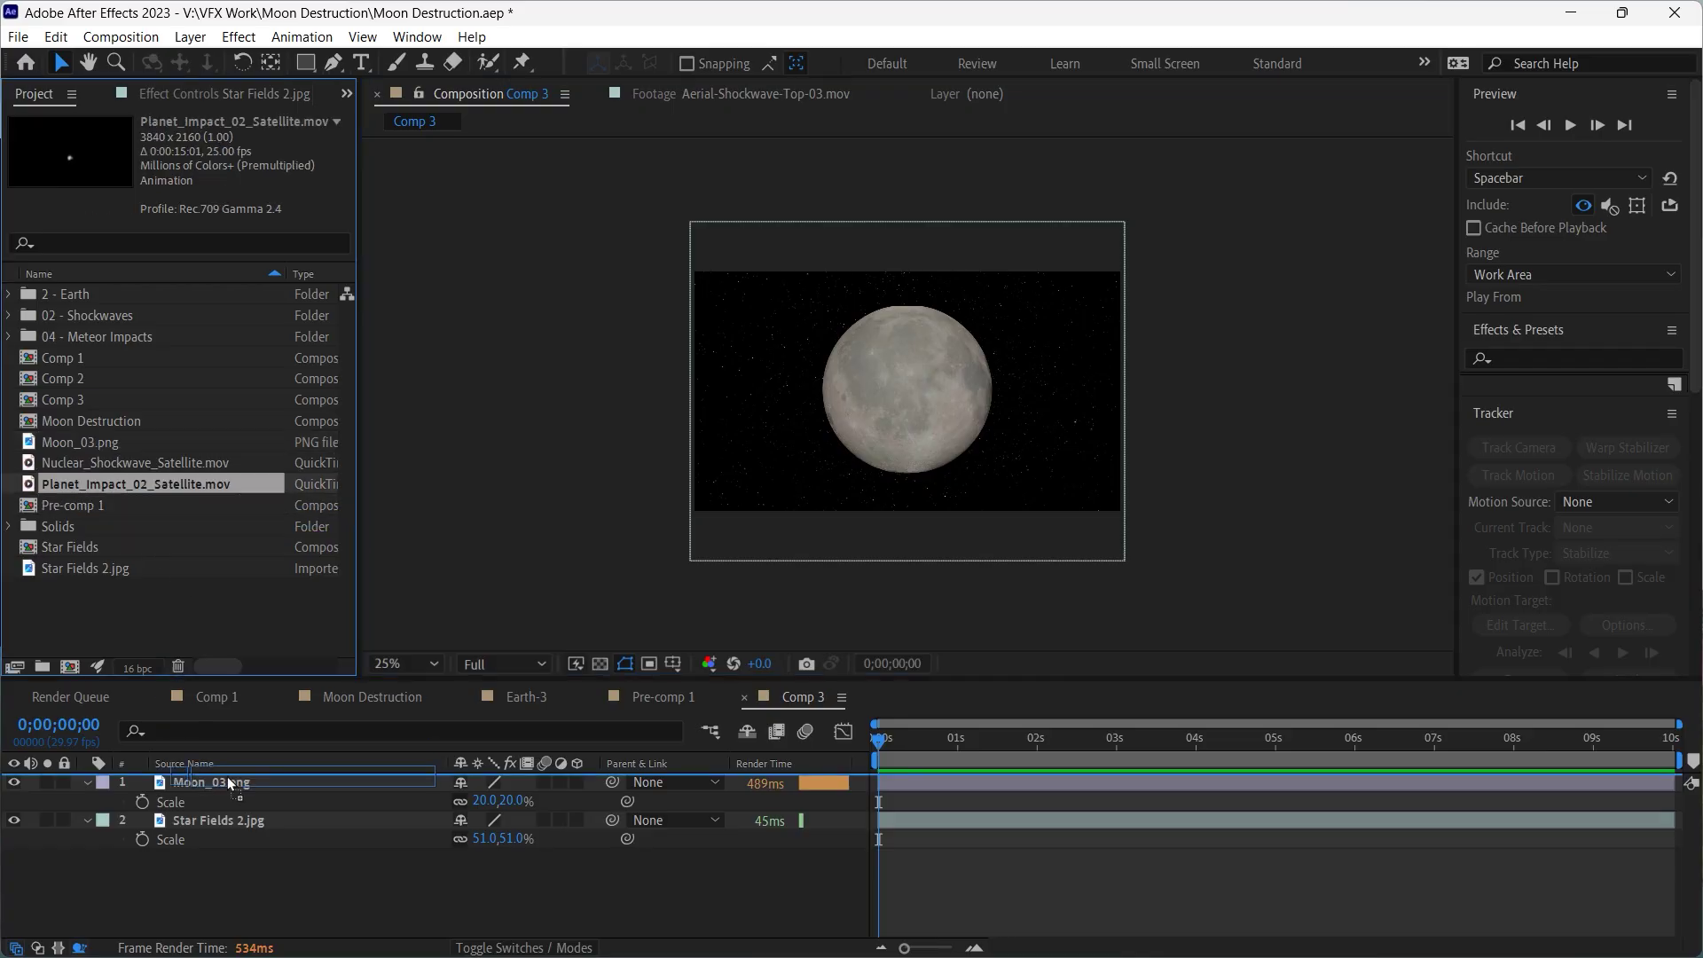
Place Planet_Impact_02_Satellite.mov above the Moon_03.png layer in Comp 3 and preview the impact.
left_click_drag(227, 776, 228, 777)
key("period")
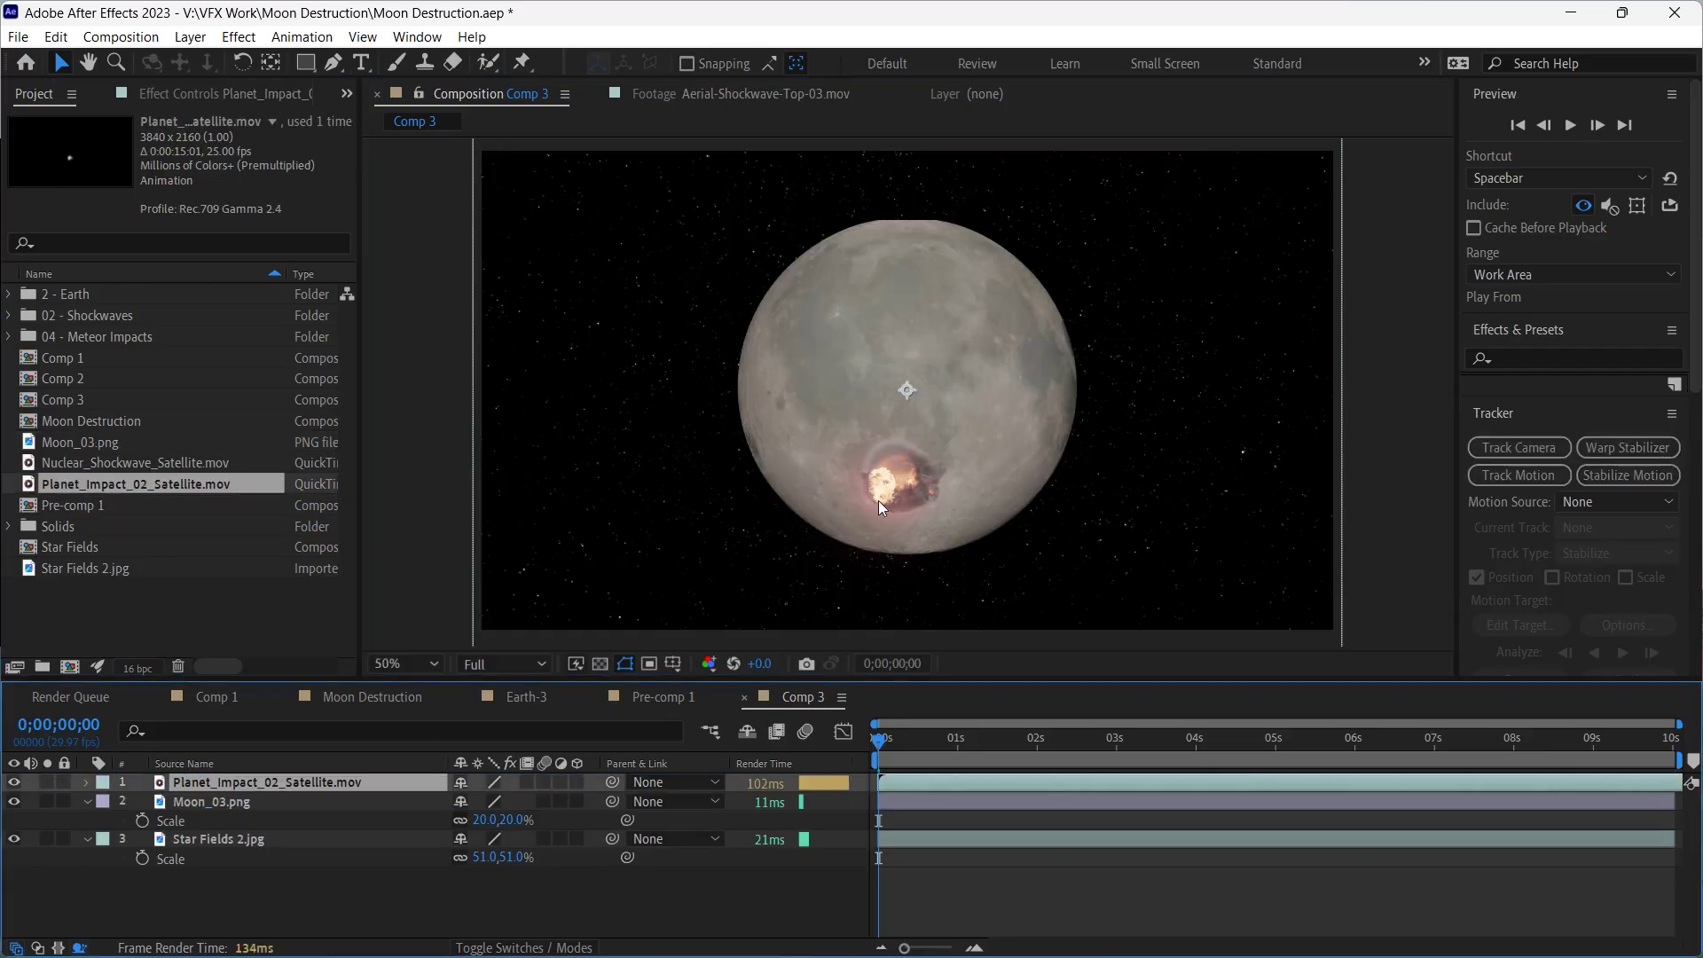
key("space")
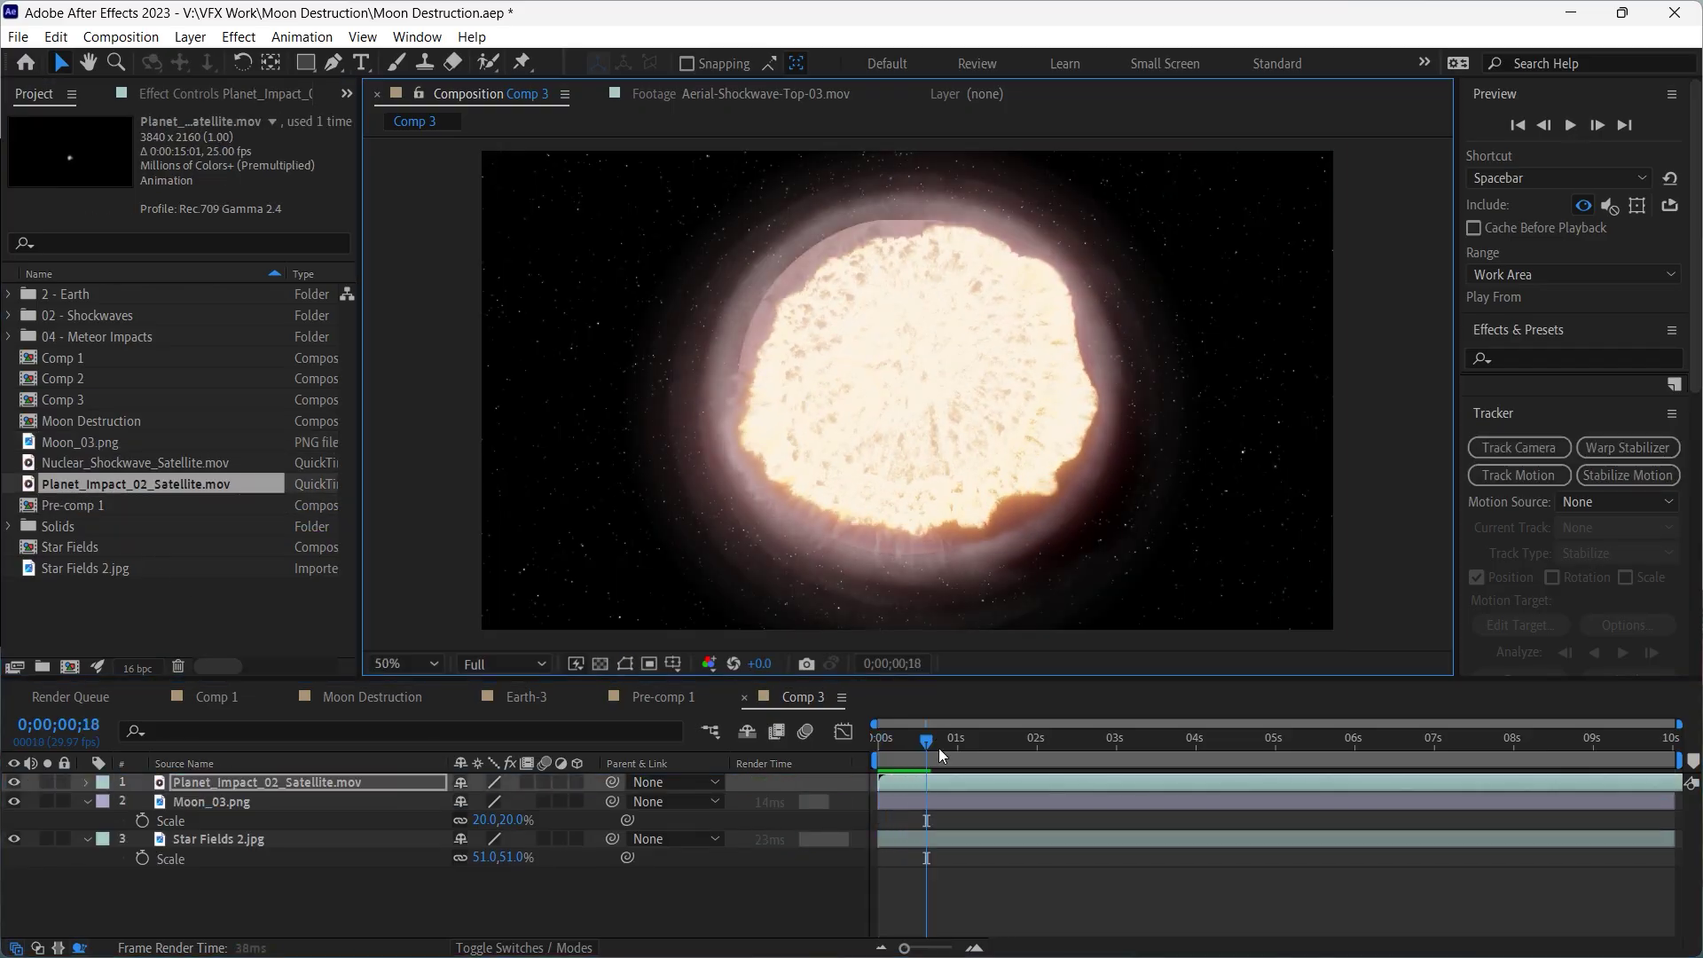
Scale the Planet_Impact_02_Satellite.mov layer to 54%, reposition the impact on the moon's face and preview it.
key("s")
left_click_drag(494, 801, 440, 802)
left_click_drag(920, 411, 905, 438)
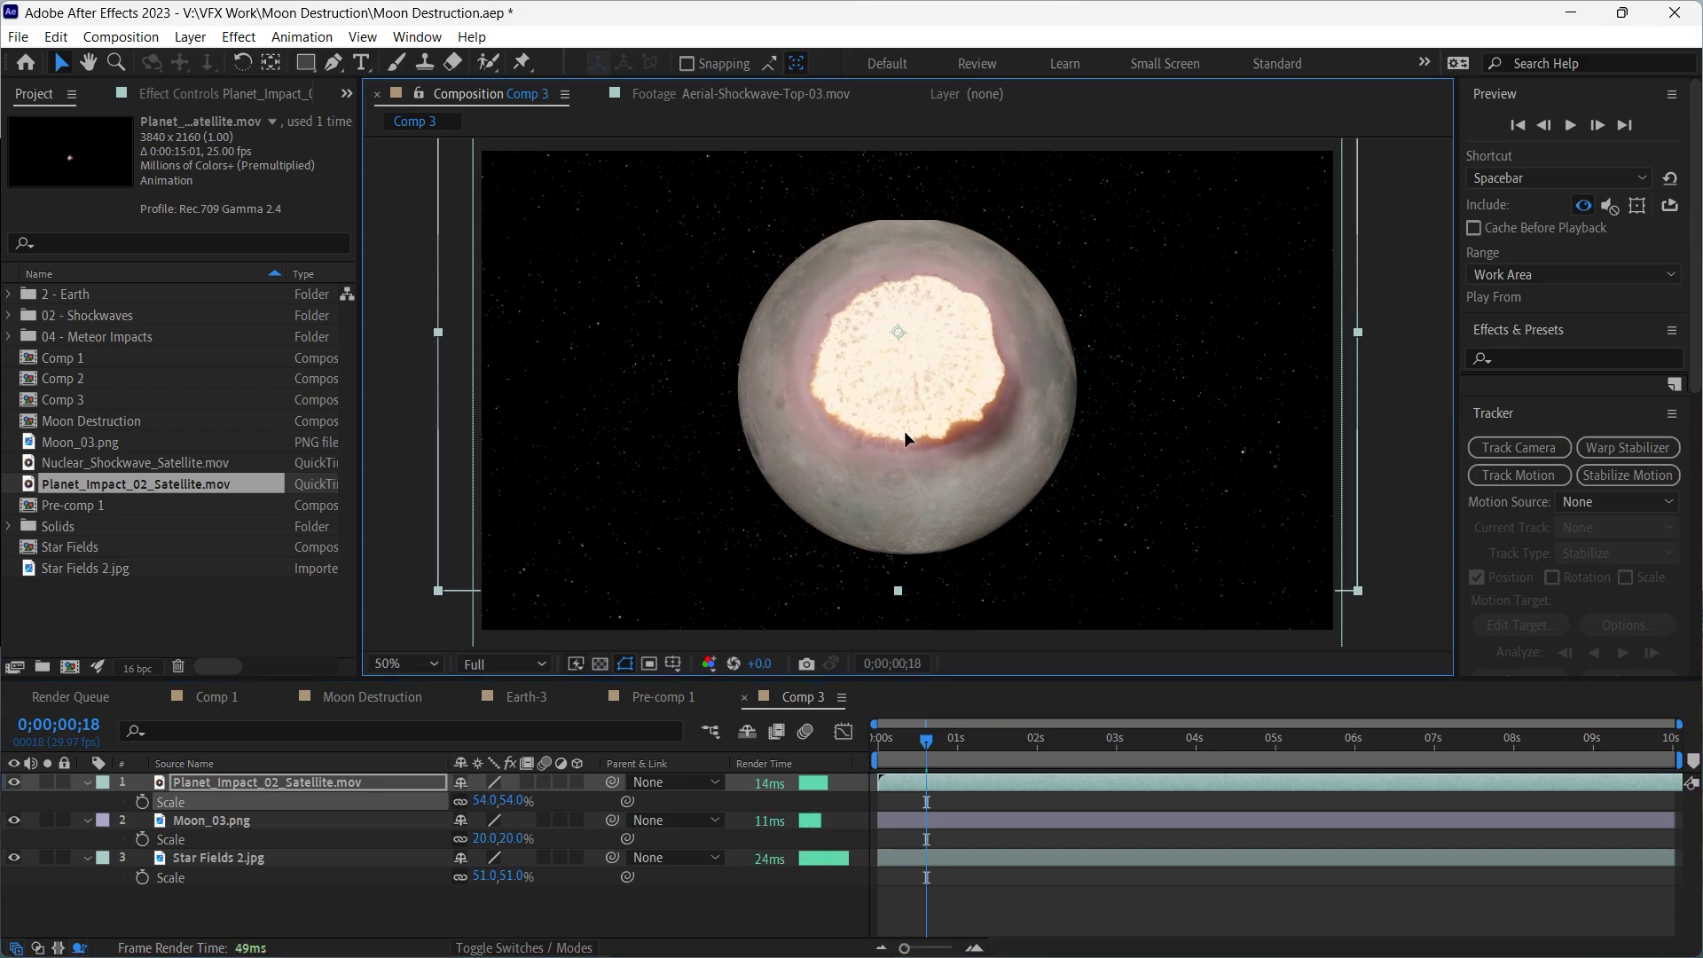
key("space")
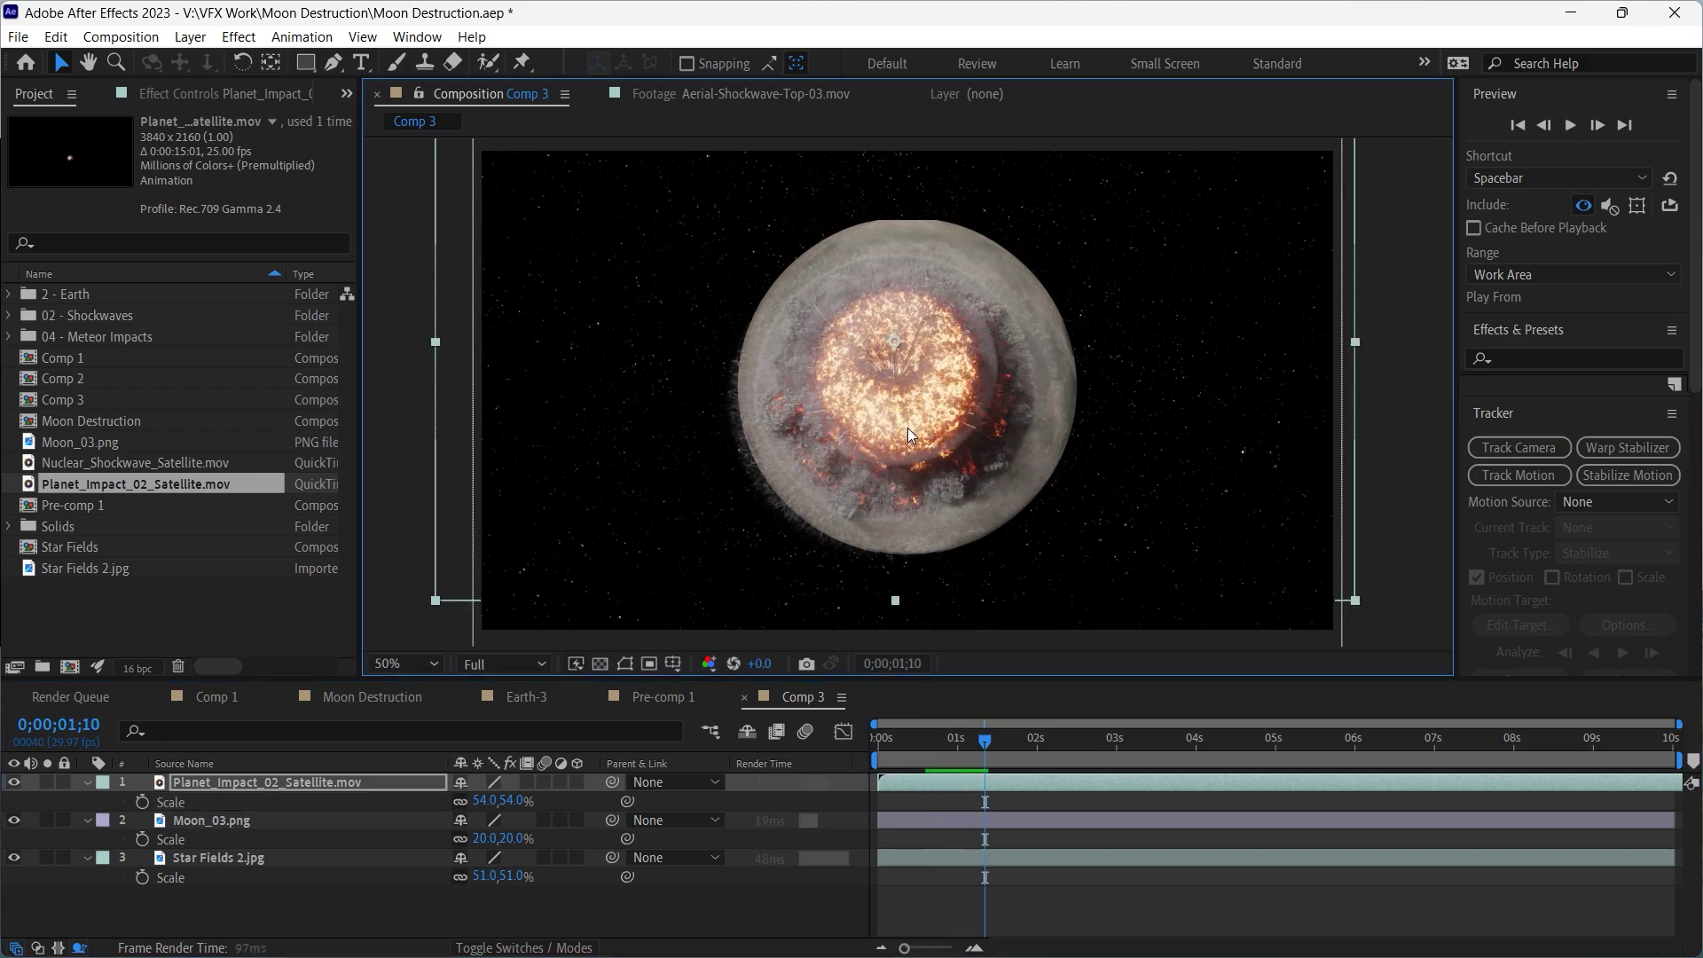
key("period")
key("period")
key("comma")
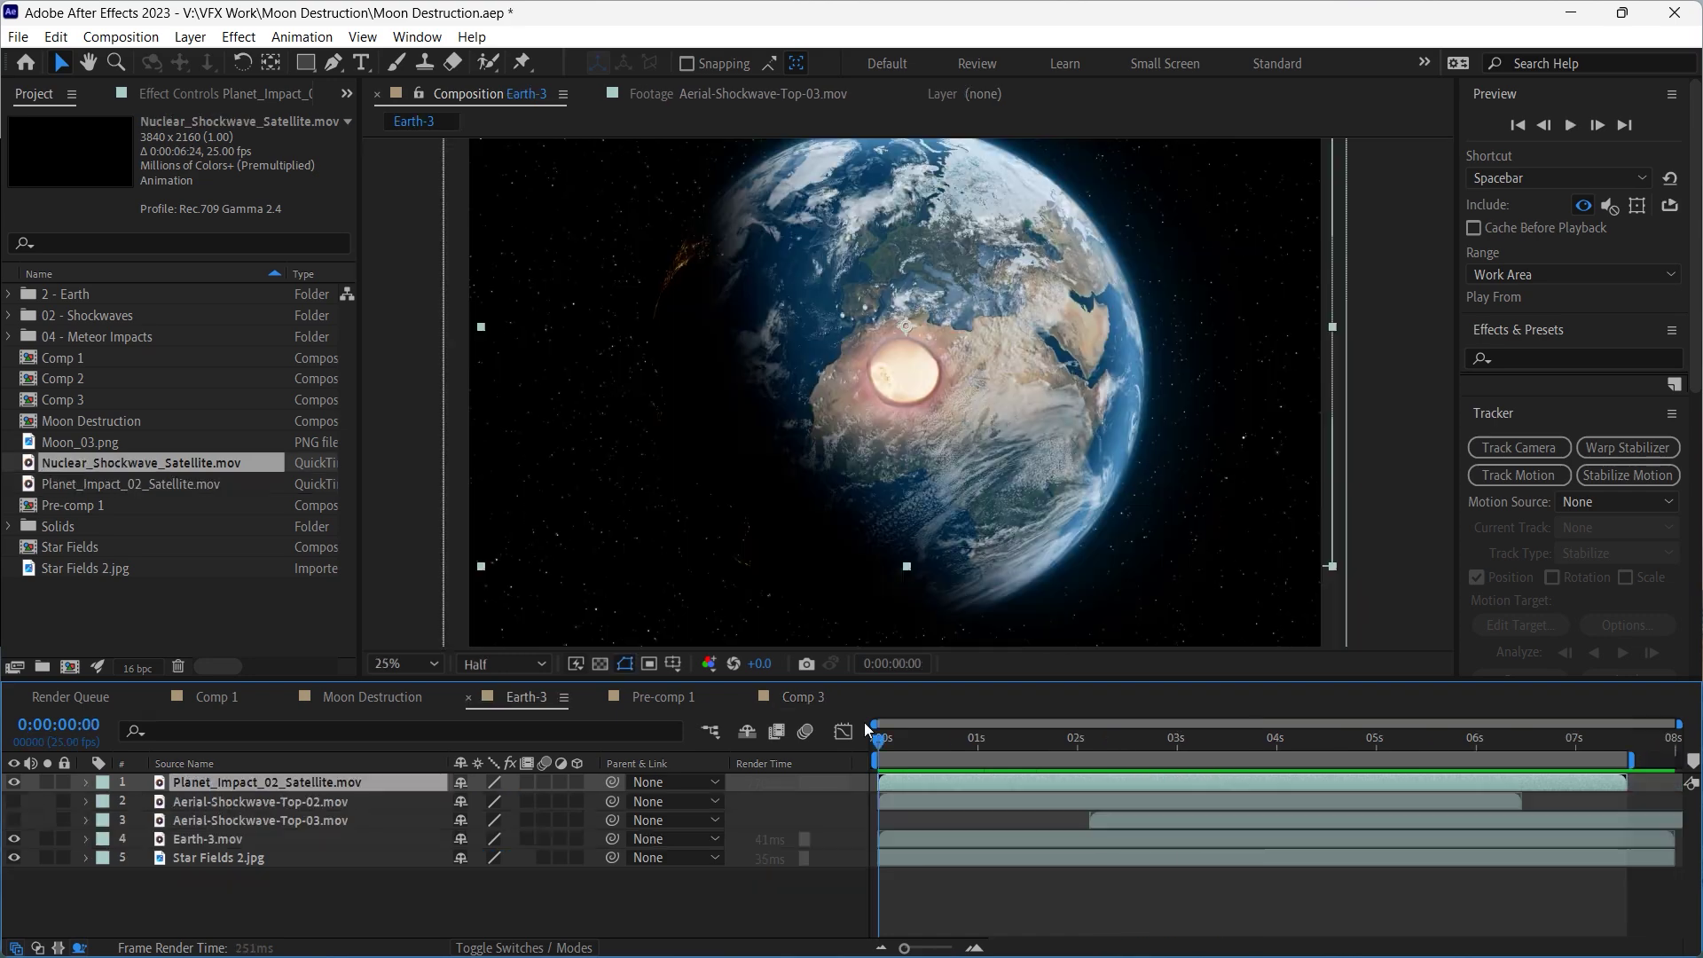
Preview the planet impact explosion over the Earth in the Earth-3 composition.
key("space")
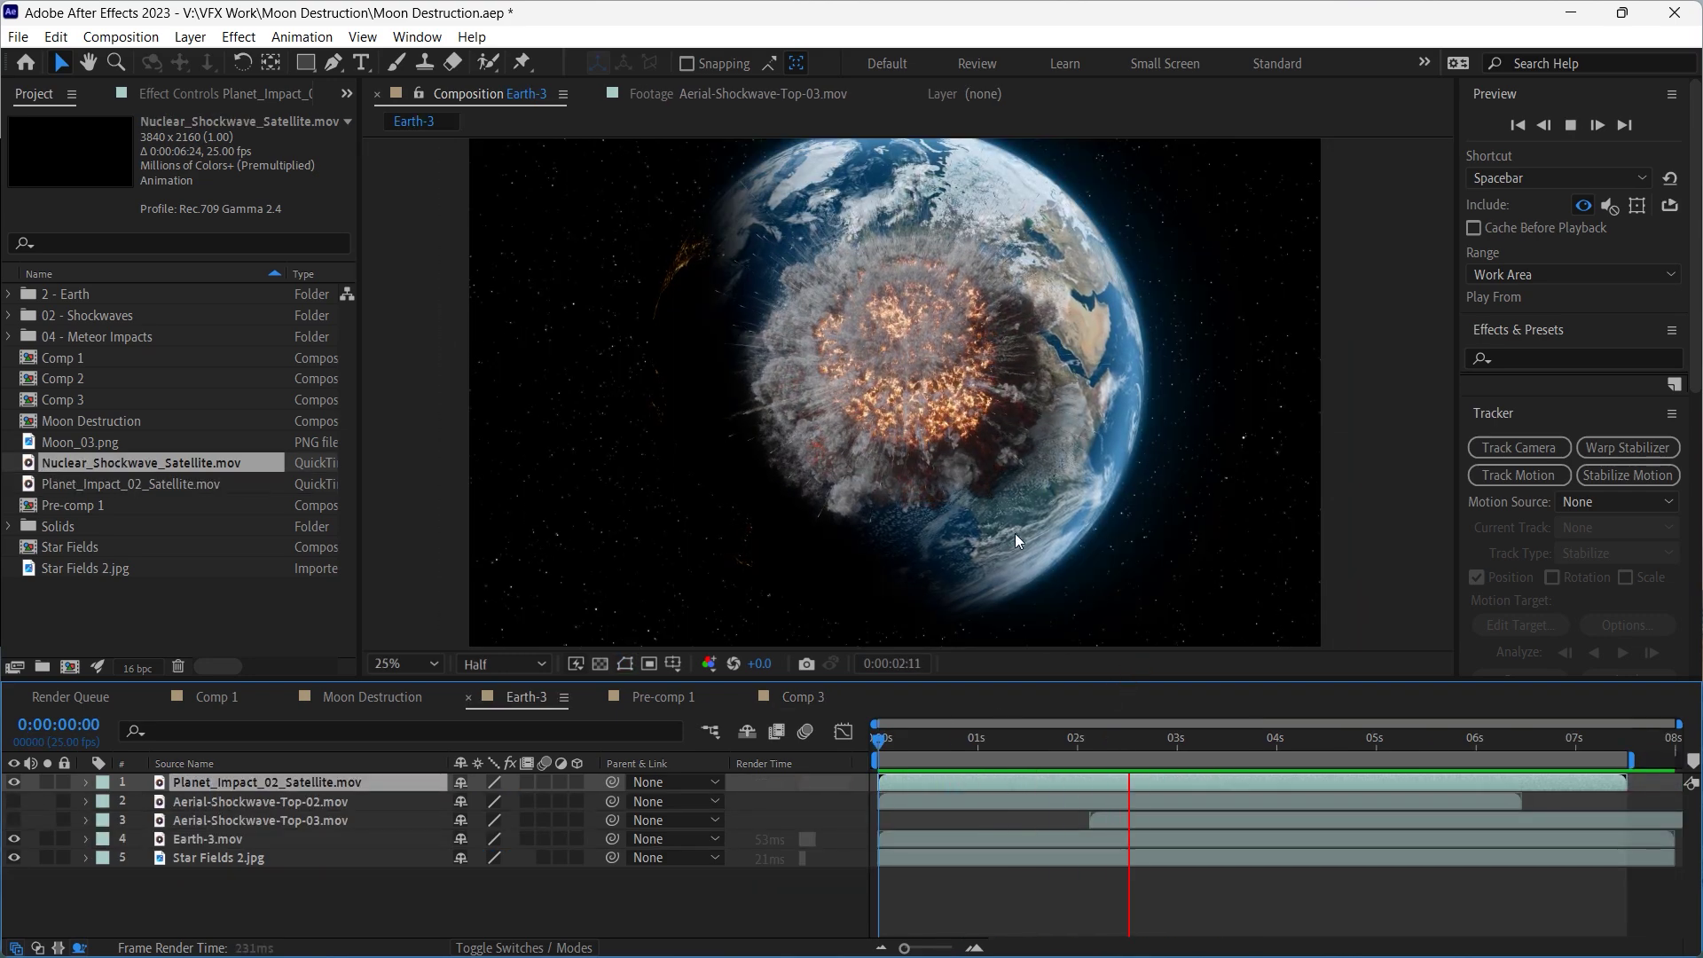
key("space")
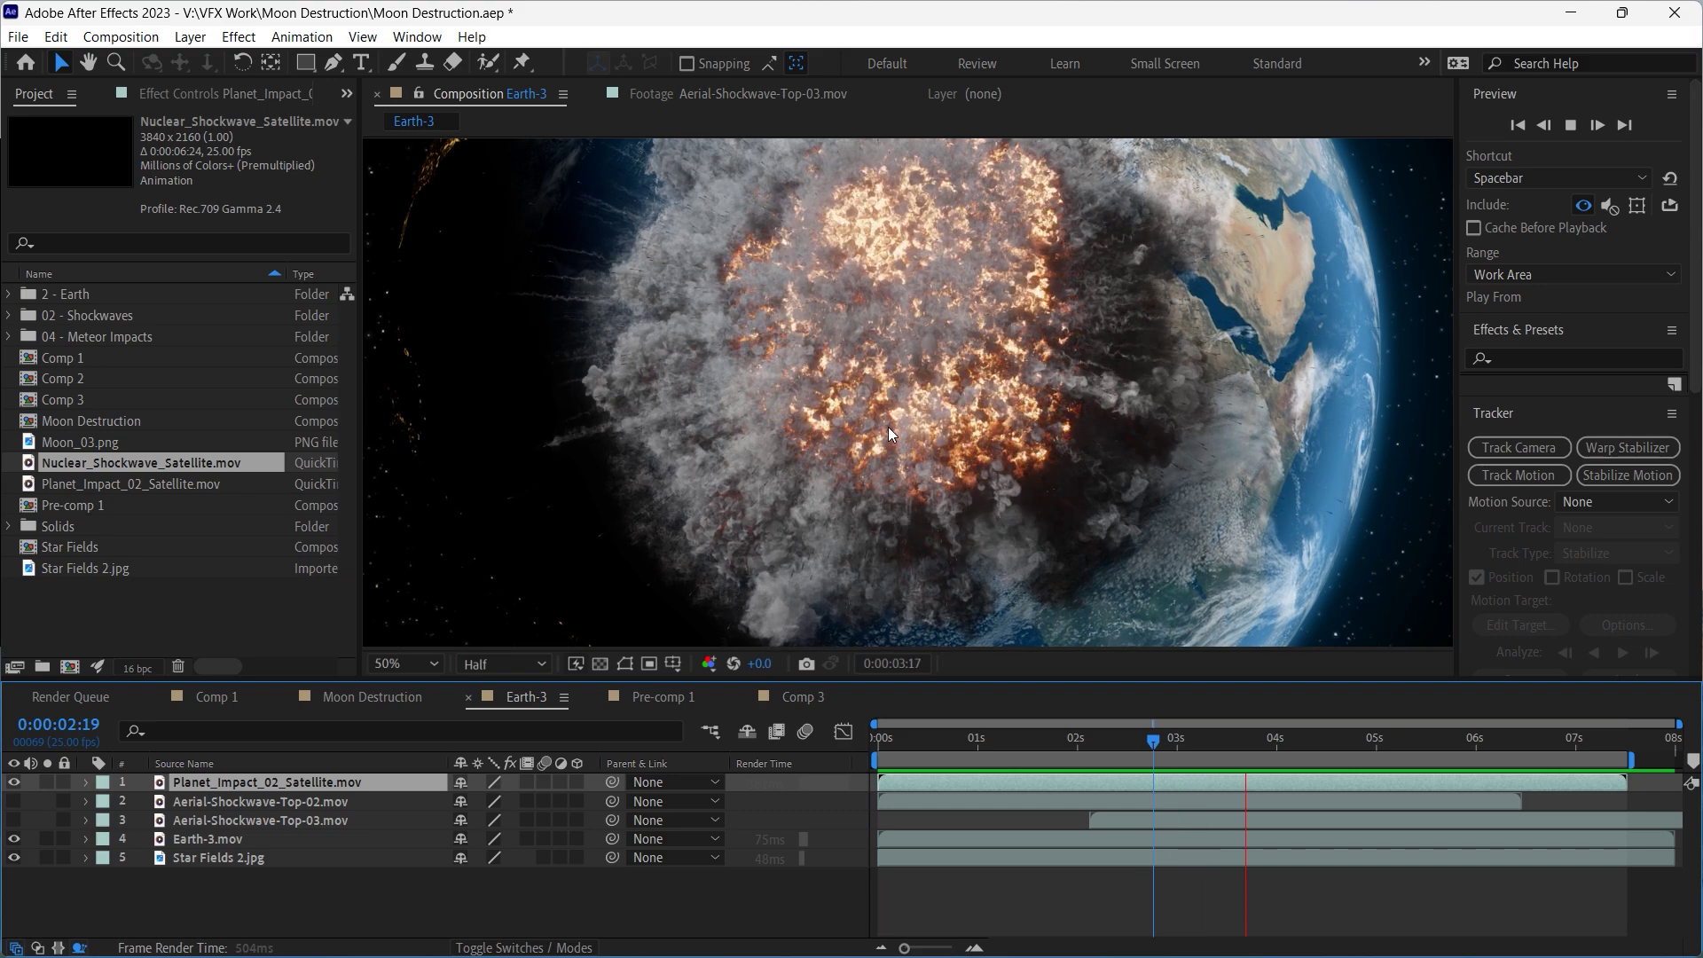